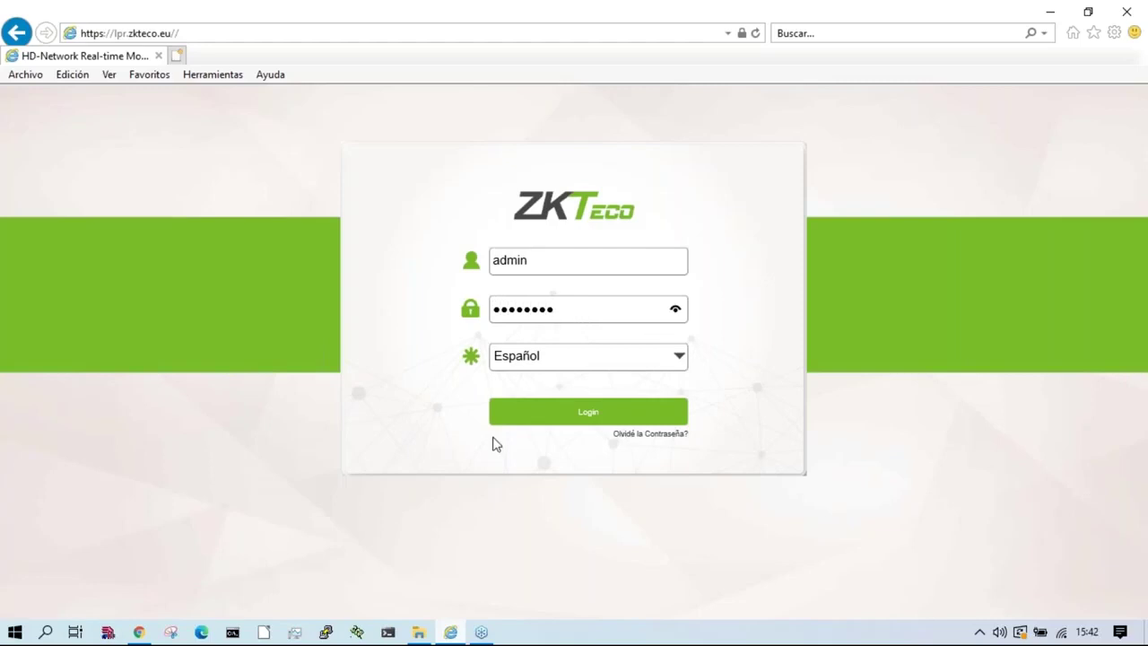
Step: Open lpr medidas distancias.pptx from Documents and page forward to the CONEXIONES slide
{"action": "key", "text": "Return"}
{"action": "left_click", "coordinate": [419, 632]}
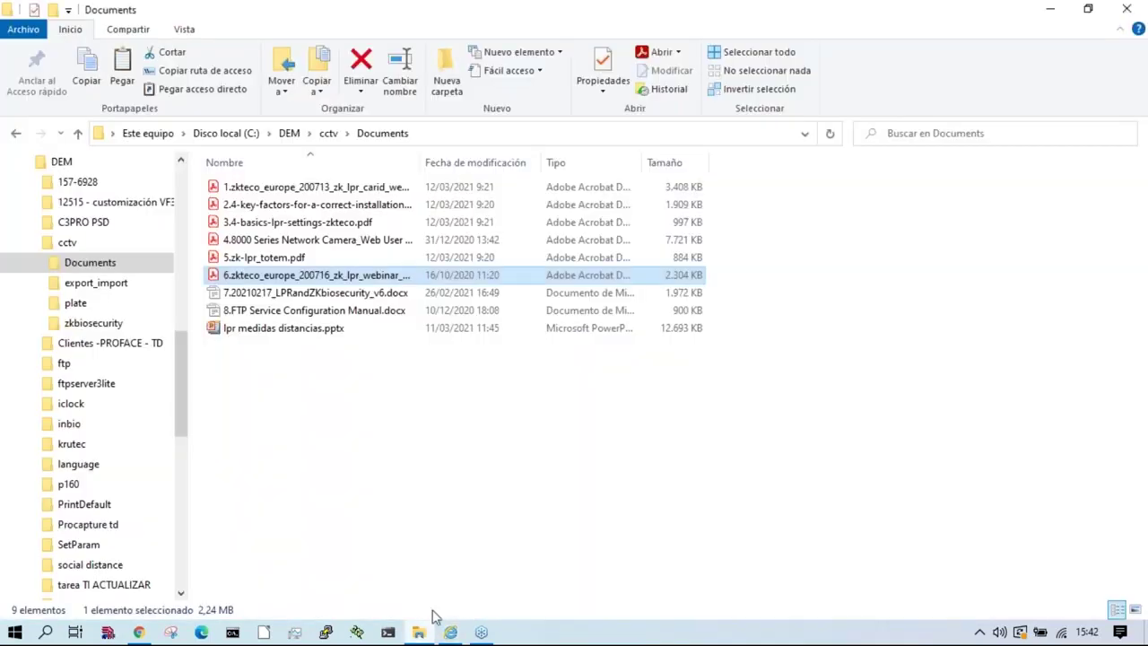
{"action": "double_click", "coordinate": [289, 334]}
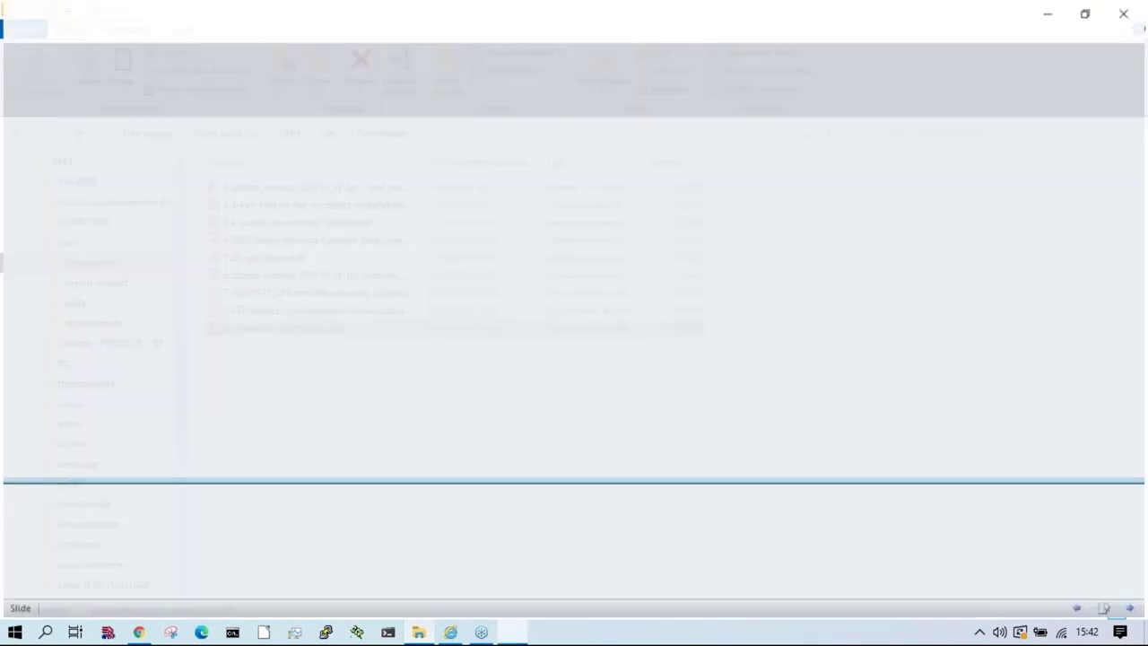
{"action": "key", "text": "Right"}
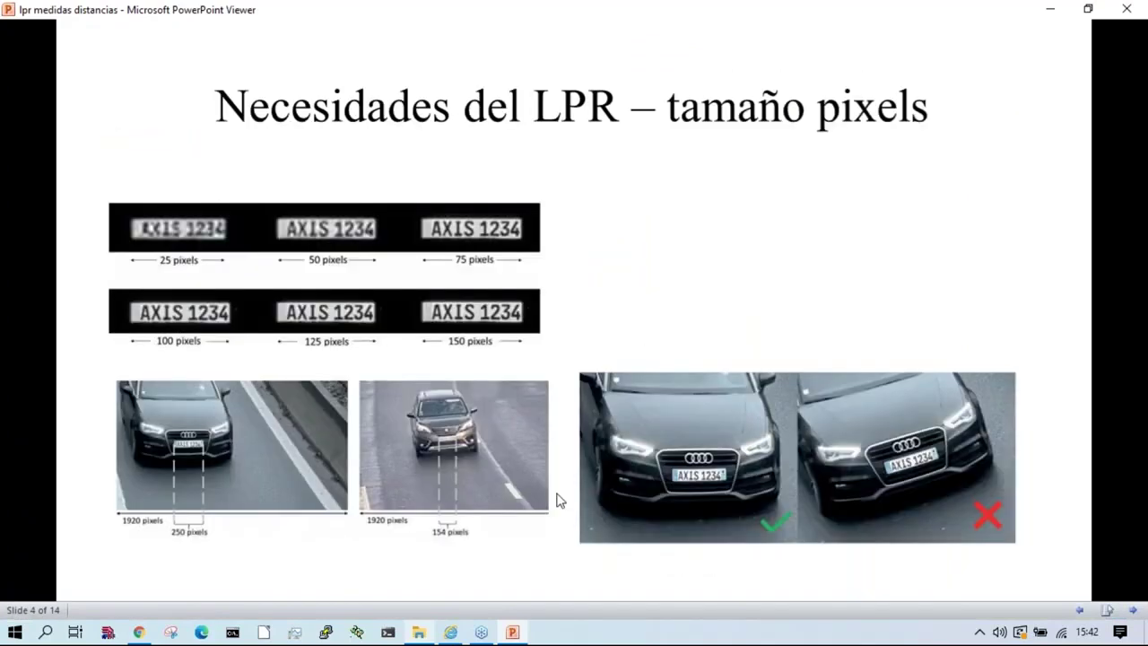
{"action": "key", "text": "Right"}
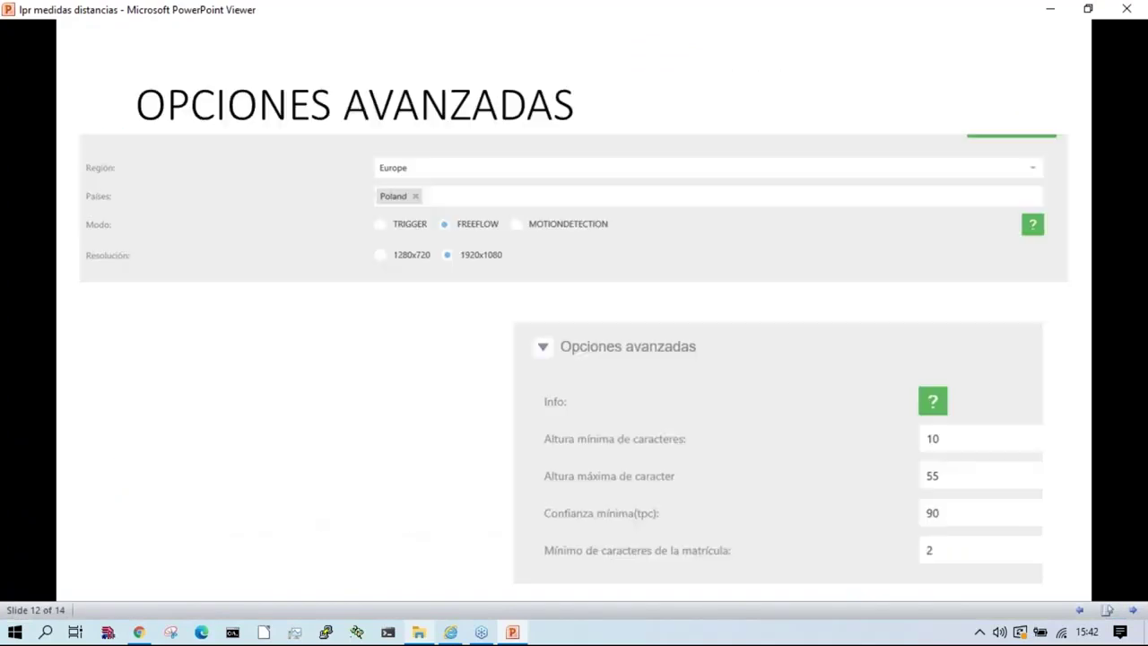
{"action": "left_click", "coordinate": [541, 500]}
{"action": "left_click", "coordinate": [541, 499]}
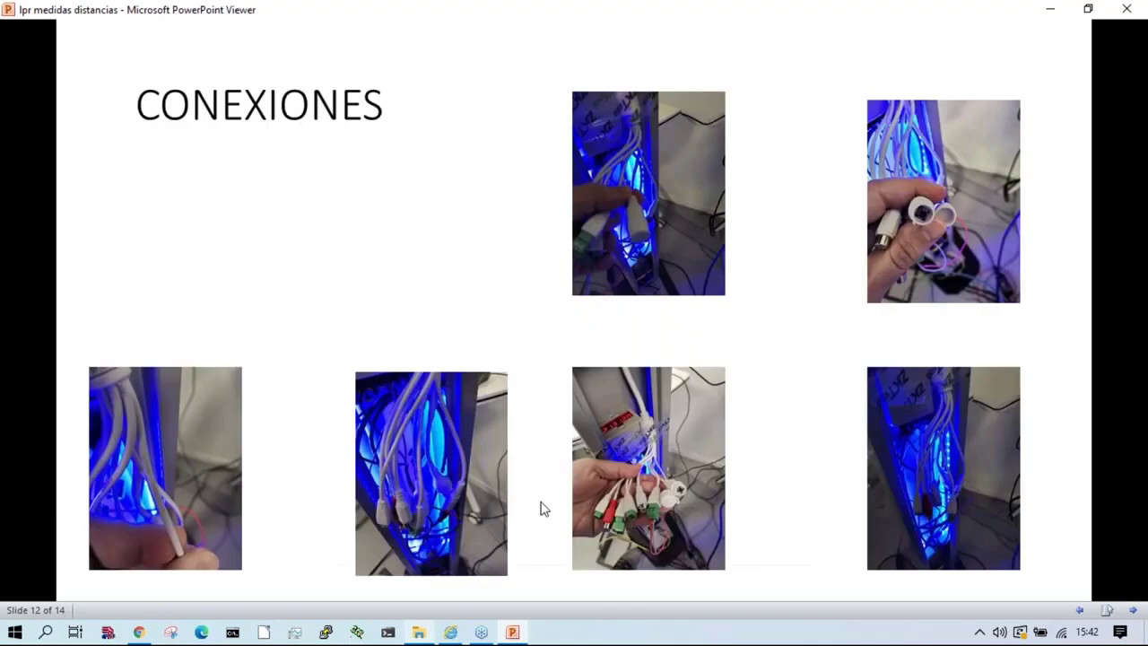
Step: Restart the slide show, advance to slide 12 OPCIONES AVANZADAS, and minimise the Viewer
{"action": "key", "text": "Escape"}
{"action": "right_click", "coordinate": [308, 333]}
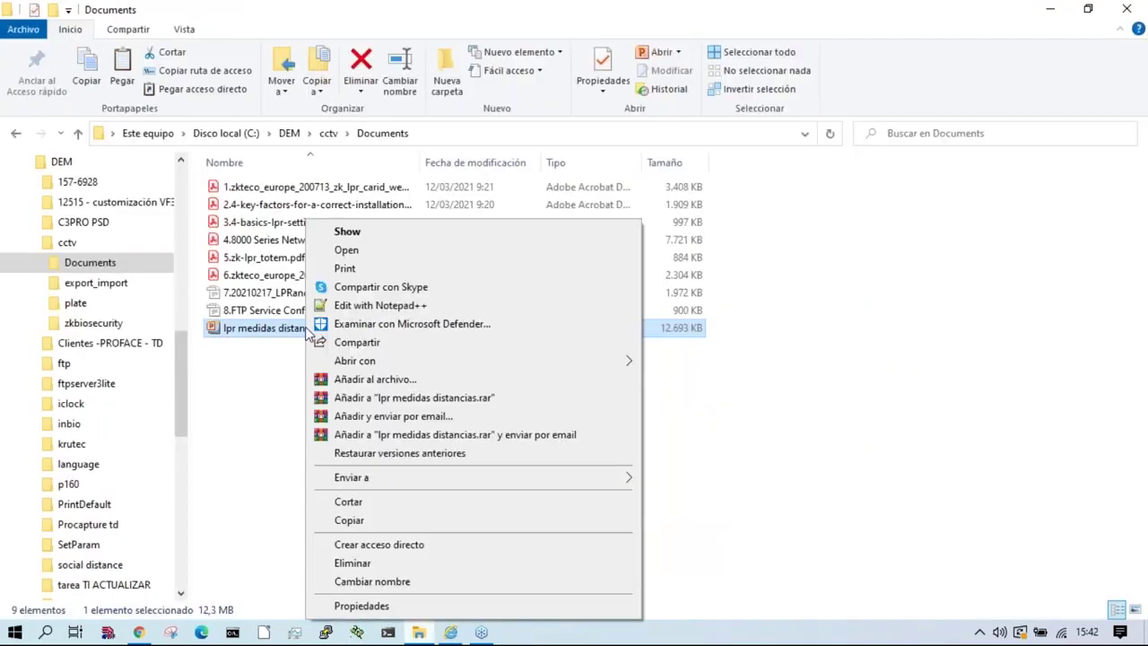
{"action": "left_click", "coordinate": [346, 250]}
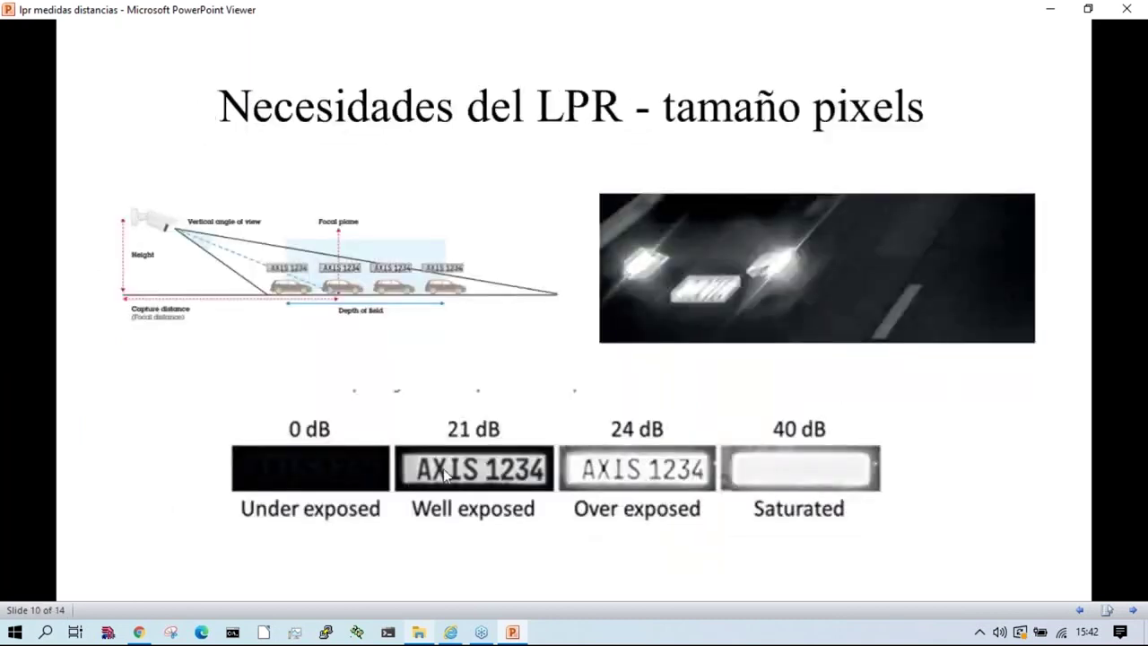
{"action": "key", "text": "Right"}
{"action": "key", "text": "Right"}
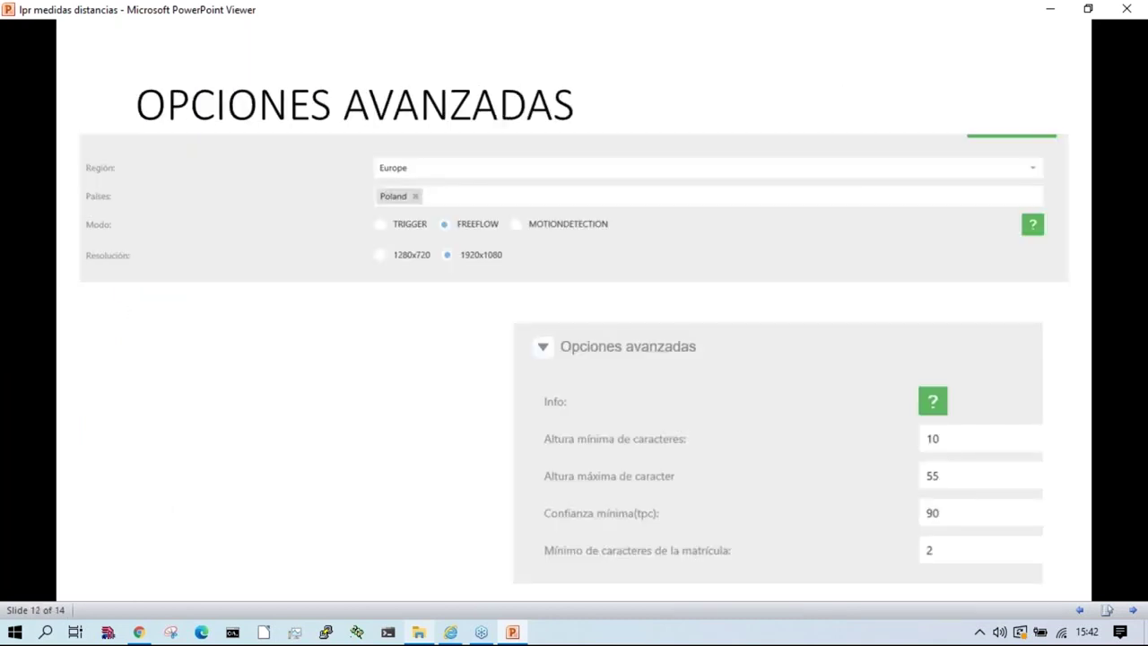
{"action": "key", "text": "Right"}
{"action": "key", "text": "Right"}
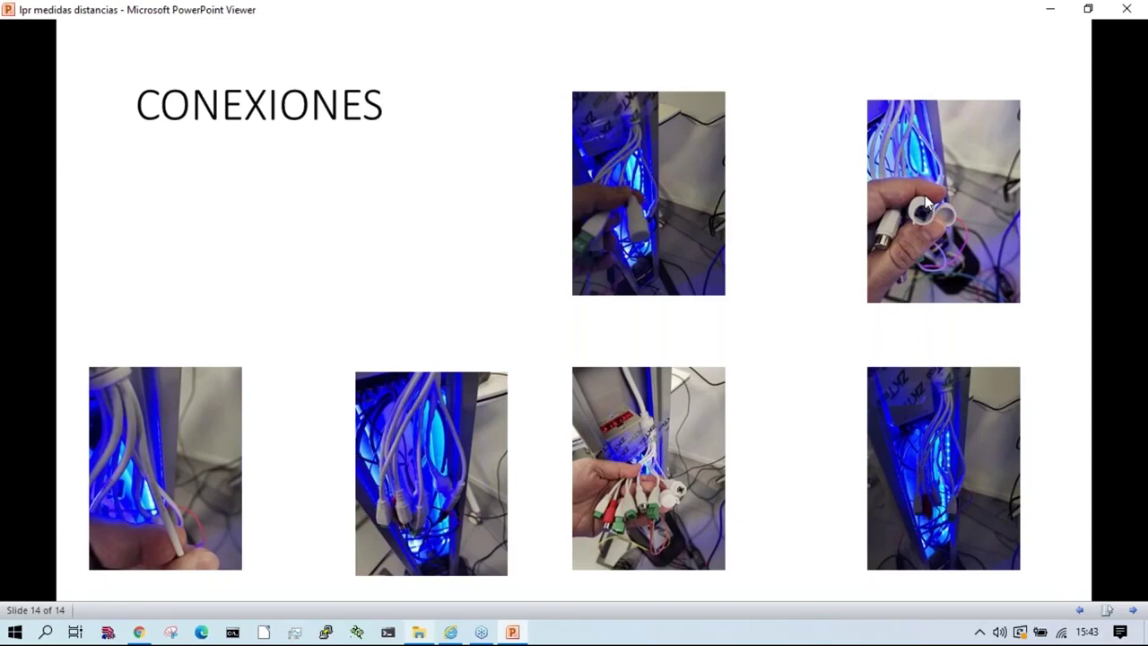
{"action": "left_click", "coordinate": [1051, 9]}
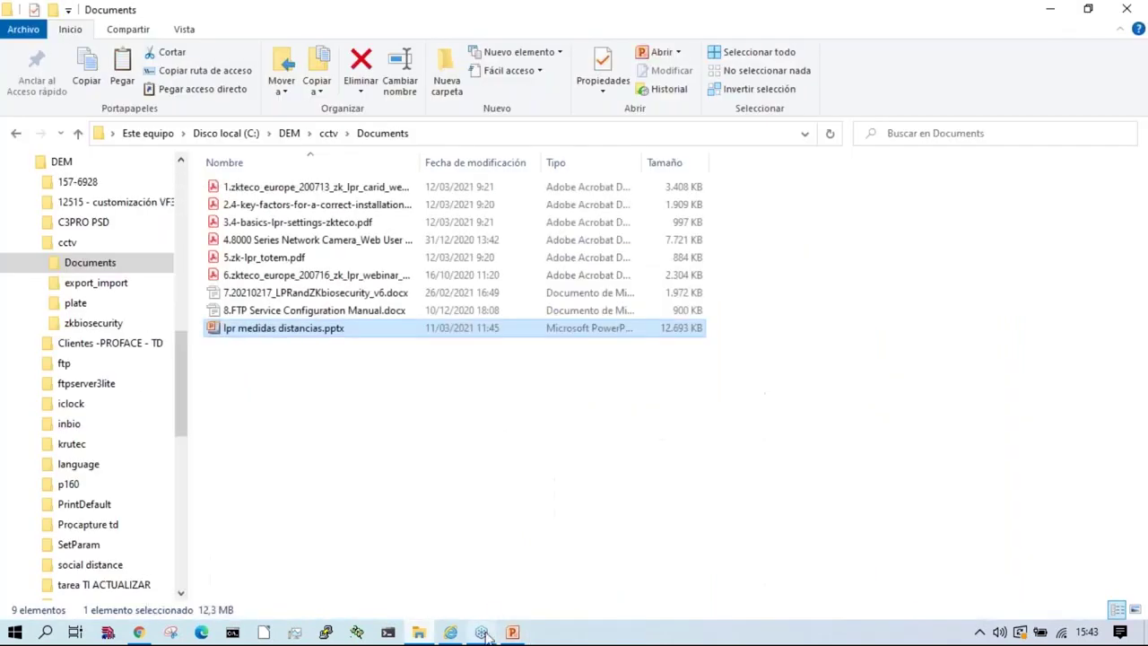
Step: Browse the camera's Ajustes de Tiempo, Audio, Imagen and Parámetros de imagen pages, then return to slide 6
{"action": "left_click", "coordinate": [451, 630]}
{"action": "left_click", "coordinate": [487, 125]}
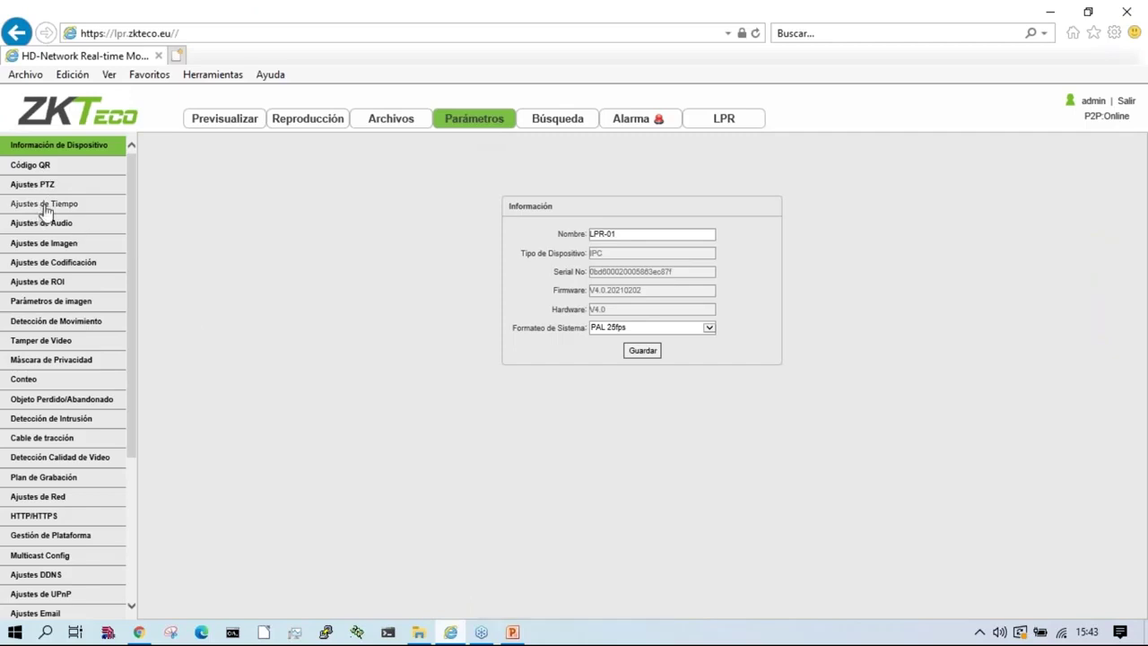
{"action": "left_click", "coordinate": [43, 204]}
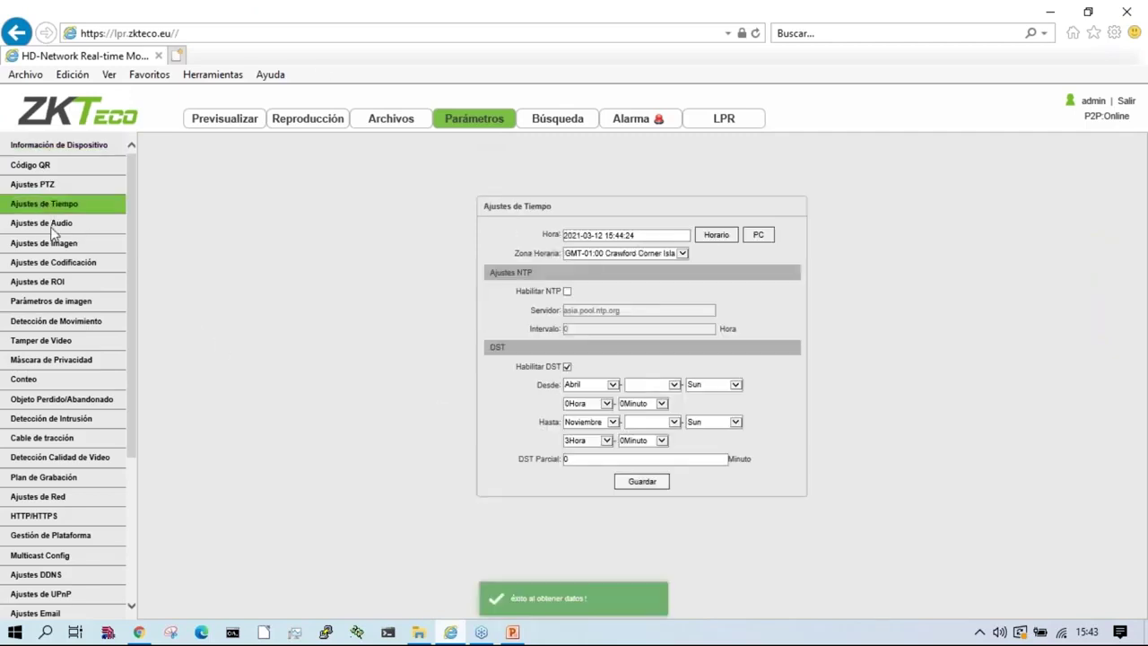
{"action": "left_click", "coordinate": [51, 225]}
{"action": "left_click", "coordinate": [52, 247]}
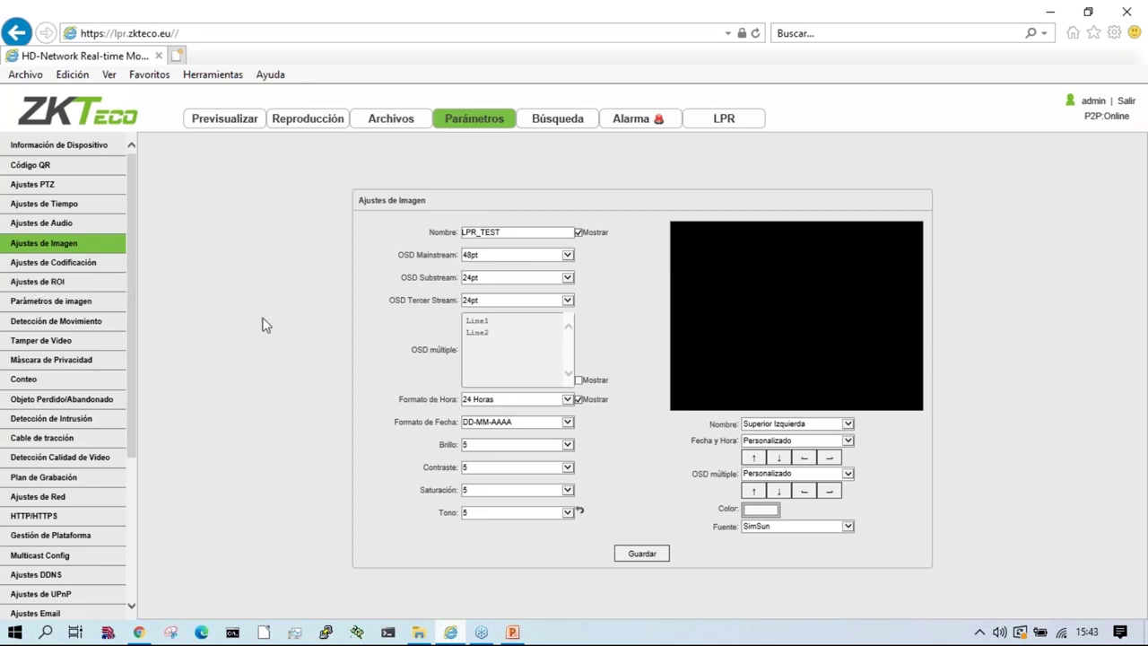
{"action": "left_click", "coordinate": [45, 302]}
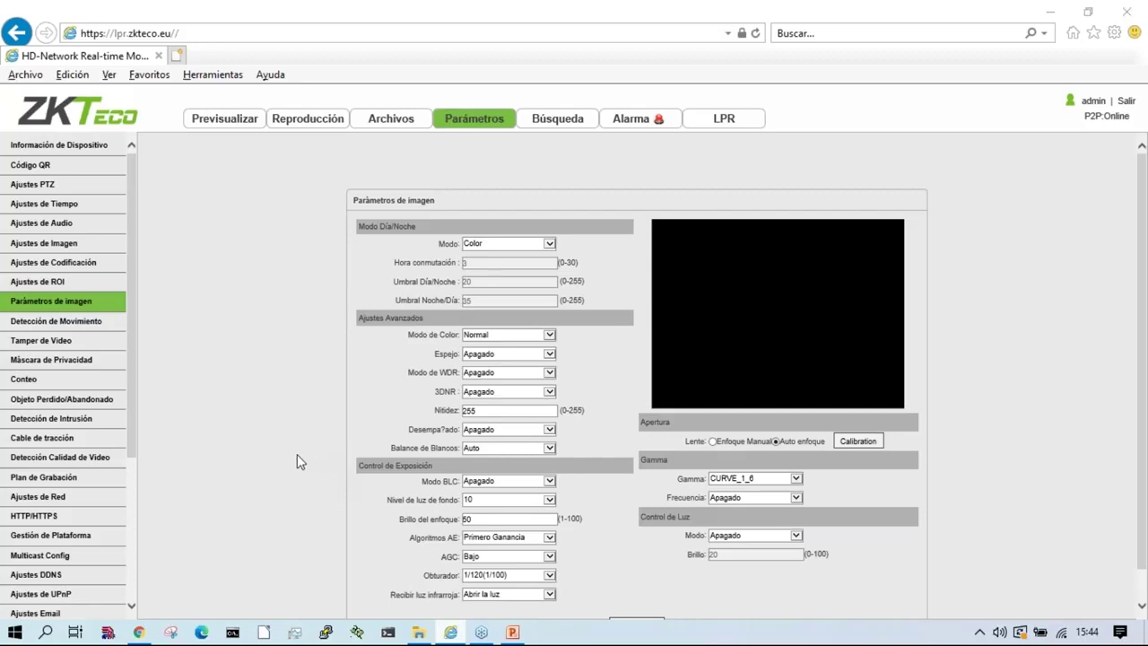
{"action": "key", "text": "alt+Tab"}
{"action": "key", "text": "alt+Tab"}
{"action": "key", "text": "Page_Up"}
{"action": "key", "text": "Page_Up"}
{"action": "key", "text": "Page_Up"}
{"action": "key", "text": "Page_Up"}
{"action": "key", "text": "Page_Up"}
{"action": "key", "text": "Page_Up"}
{"action": "key", "text": "Page_Up"}
{"action": "key", "text": "Page_Up"}
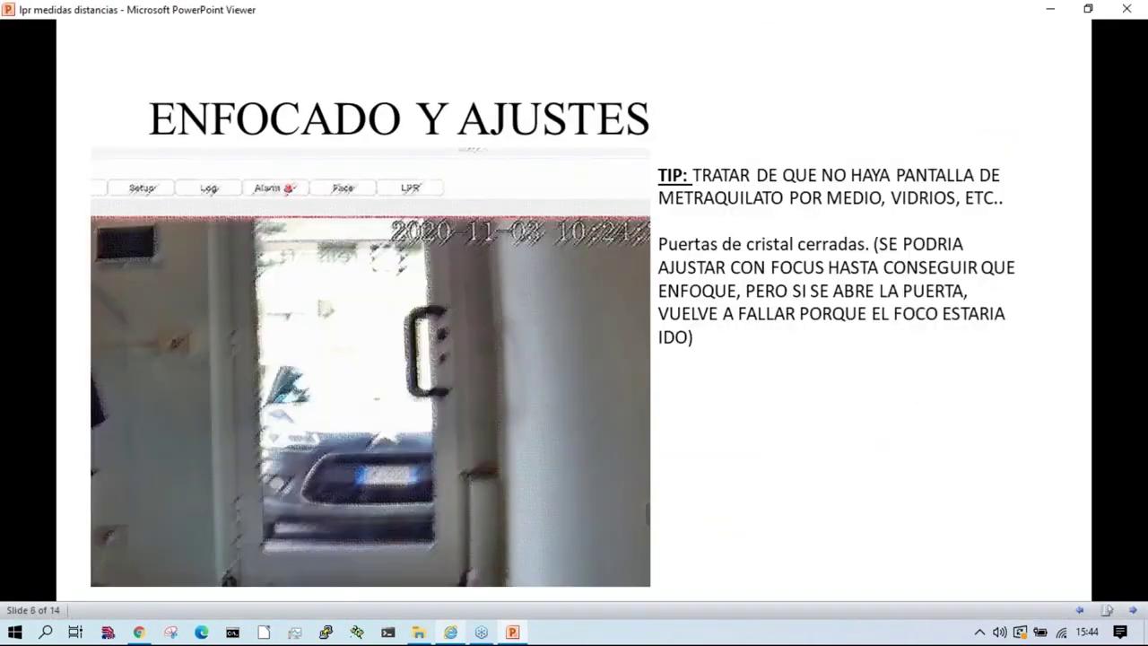
Step: Flip between slides 5 'LEJOS - CERCA' and 6 'ENFOCADO Y AJUSTES', then return to the camera page
{"action": "key", "text": "Page_Up"}
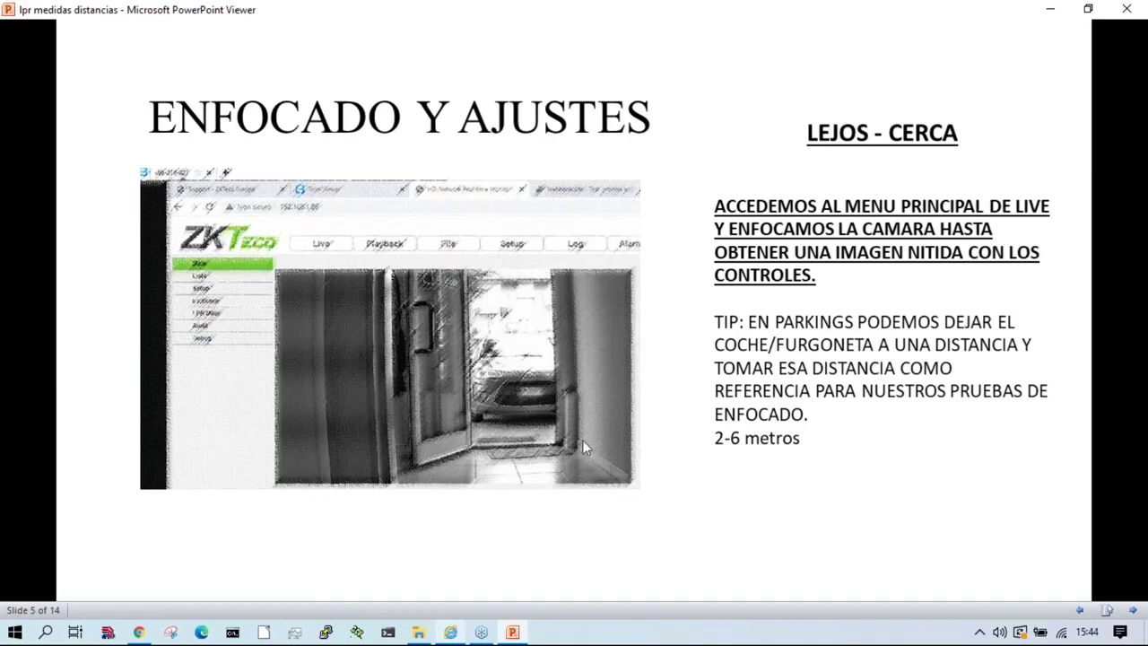
{"action": "left_click", "coordinate": [443, 384]}
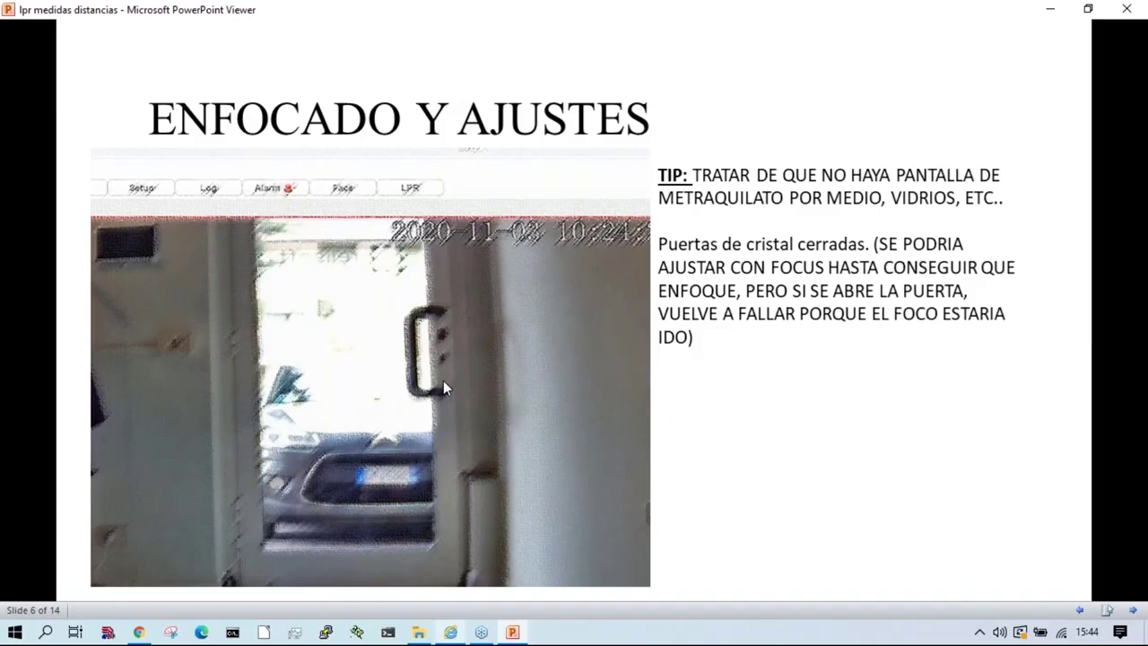
{"action": "key", "text": "Left"}
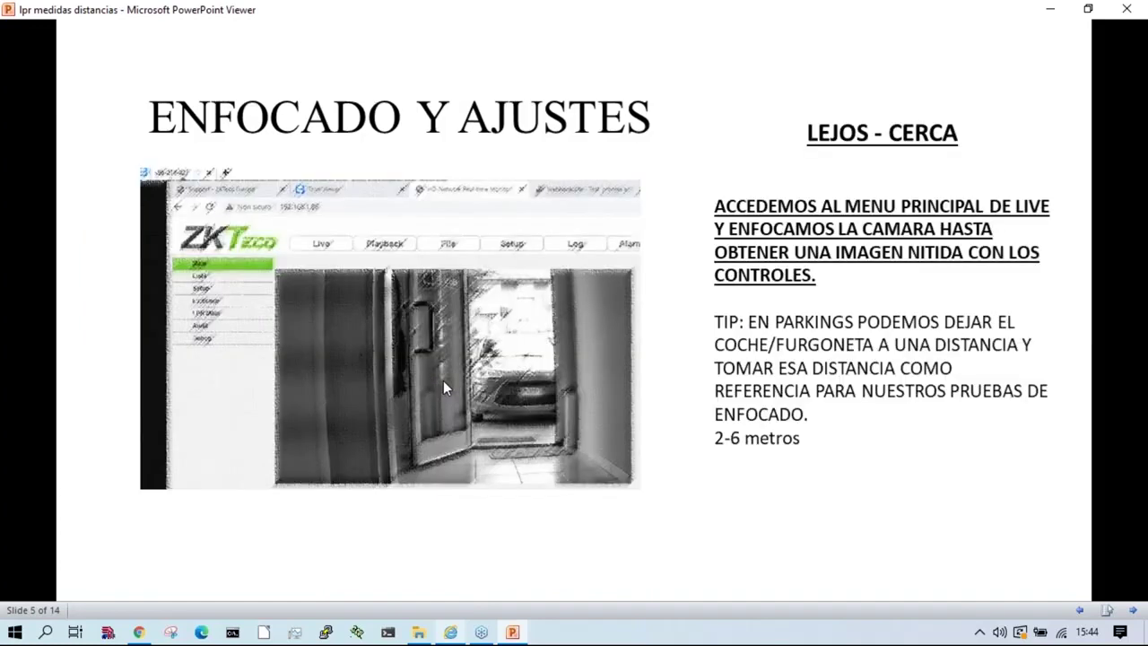
{"action": "key", "text": "Right"}
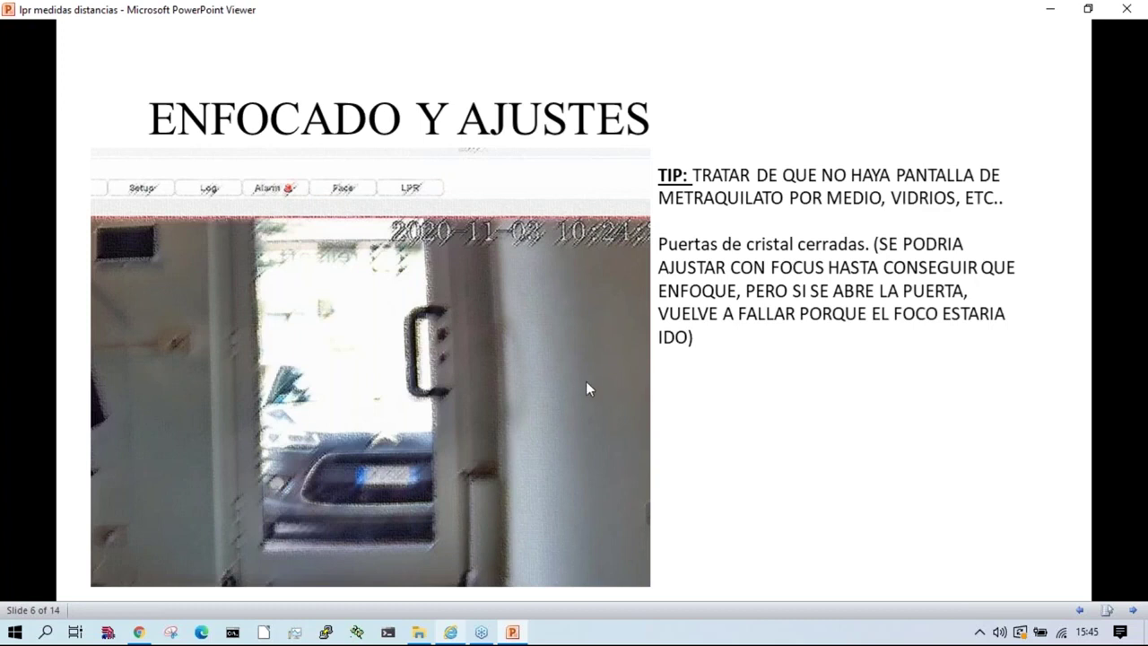
{"action": "left_click", "coordinate": [449, 632]}
Step: Visit Detección de Movimiento and Tamper de Video, then select the Sub Stream RTSP address on Ajustes de Red
{"action": "left_click", "coordinate": [52, 321]}
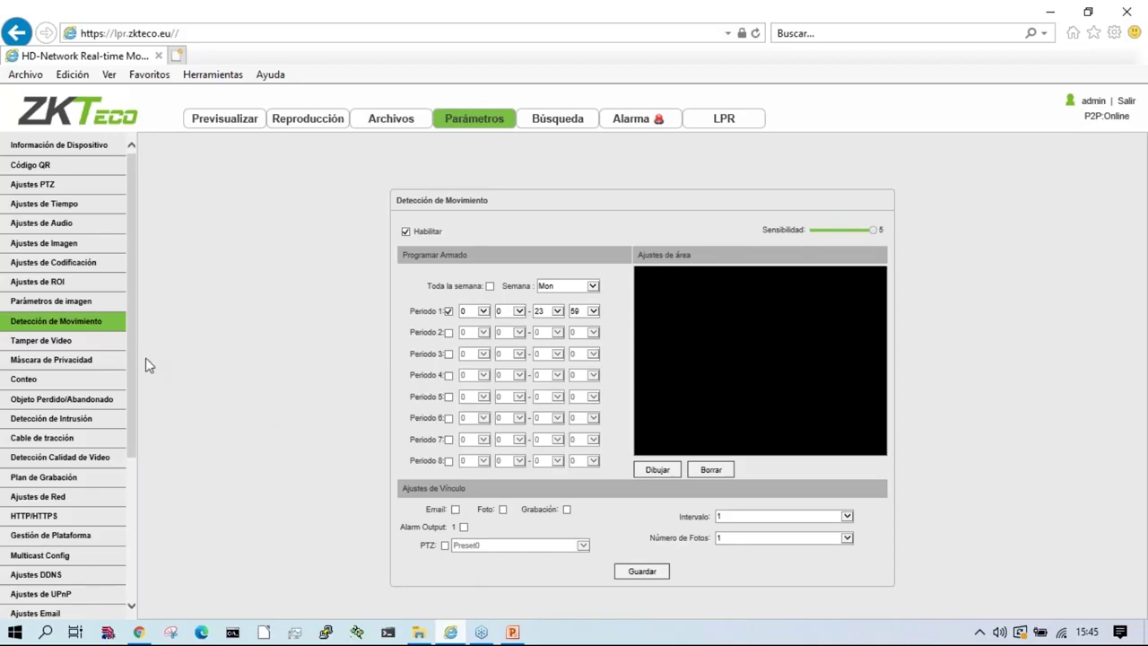
{"action": "left_click", "coordinate": [44, 344]}
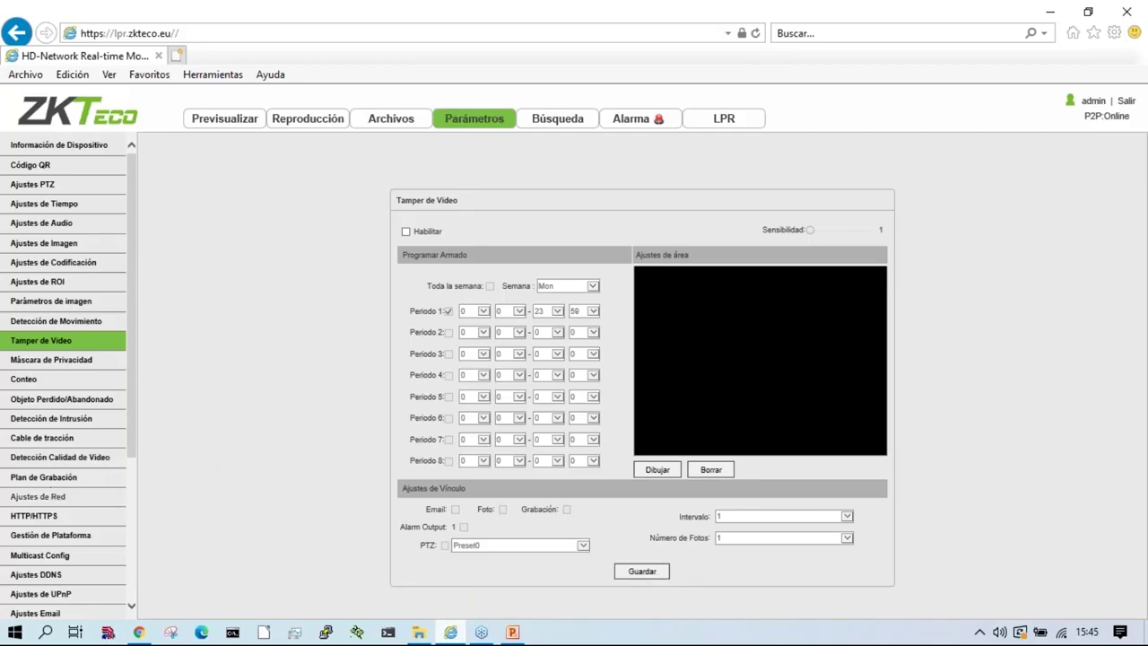
{"action": "left_click", "coordinate": [36, 499]}
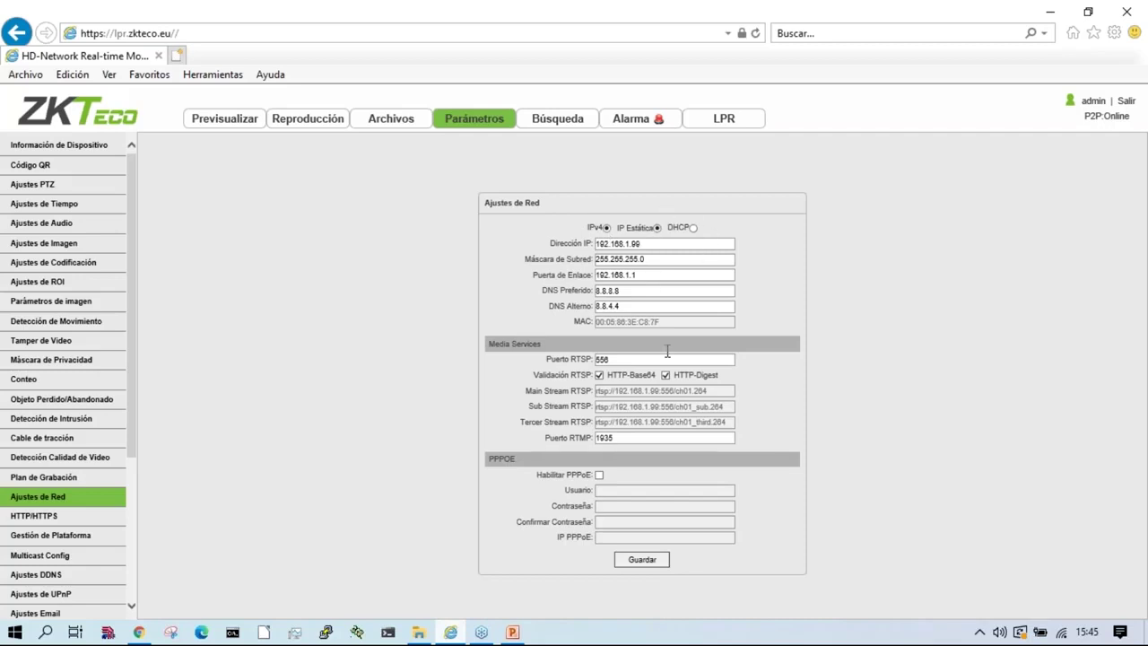
{"action": "left_click_drag", "start_coordinate": [731, 408], "coordinate": [599, 415]}
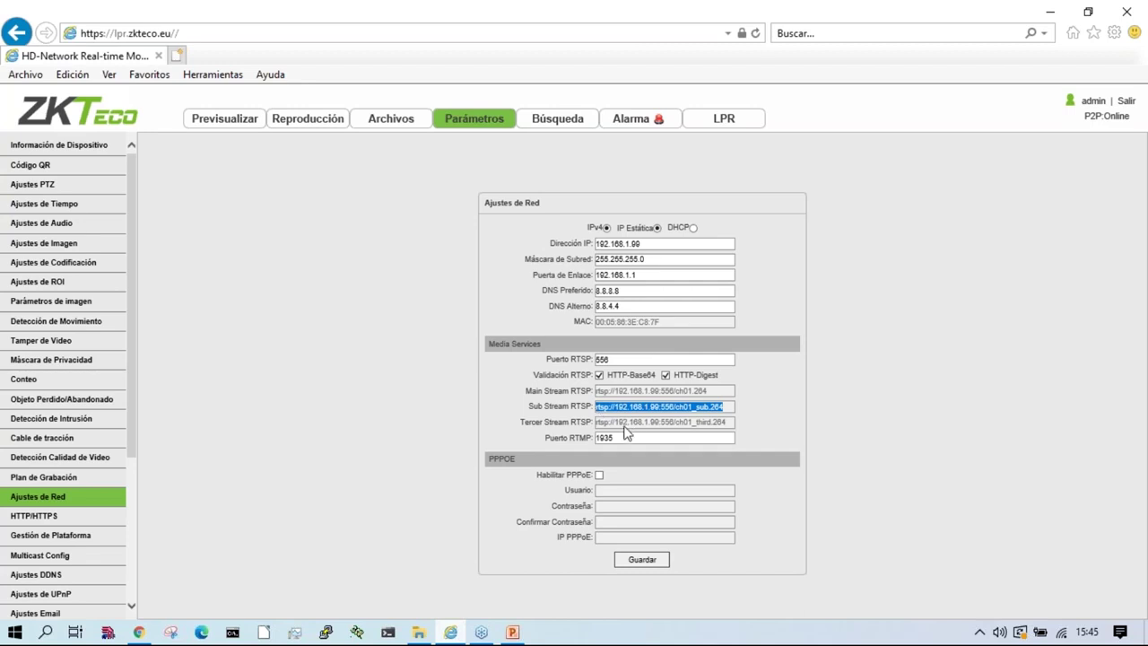
Step: Launch VLC and play the Sub Stream RTSP address, logging in as admin with the camera password
{"action": "left_click", "coordinate": [9, 631]}
{"action": "type", "text": "vlc"}
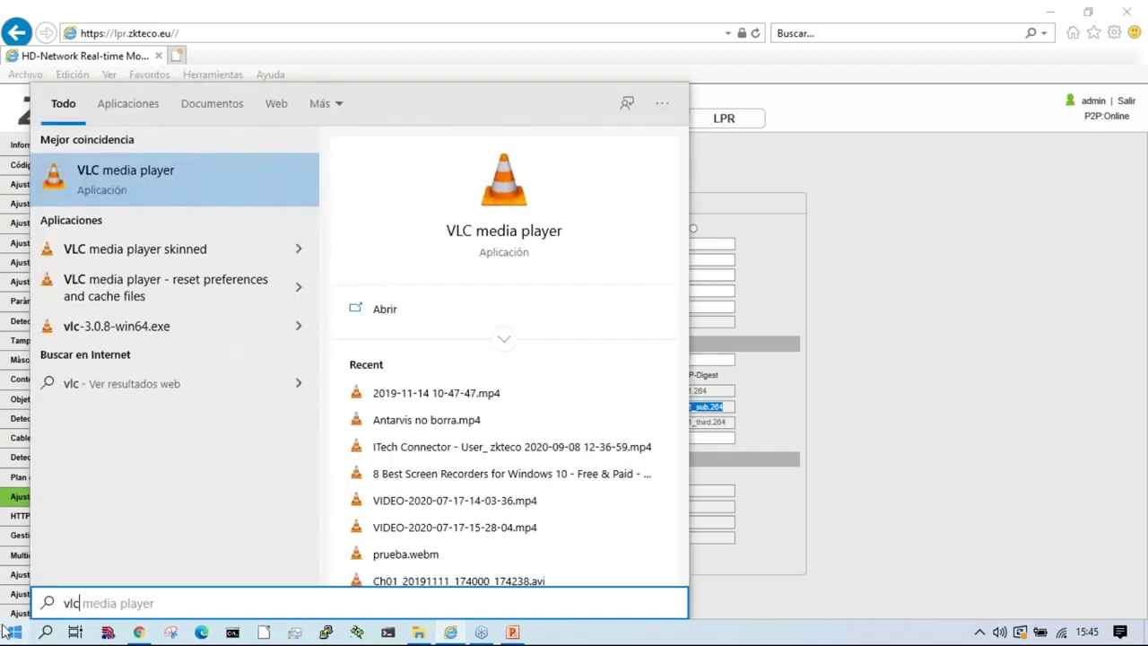
{"action": "key", "text": "Return"}
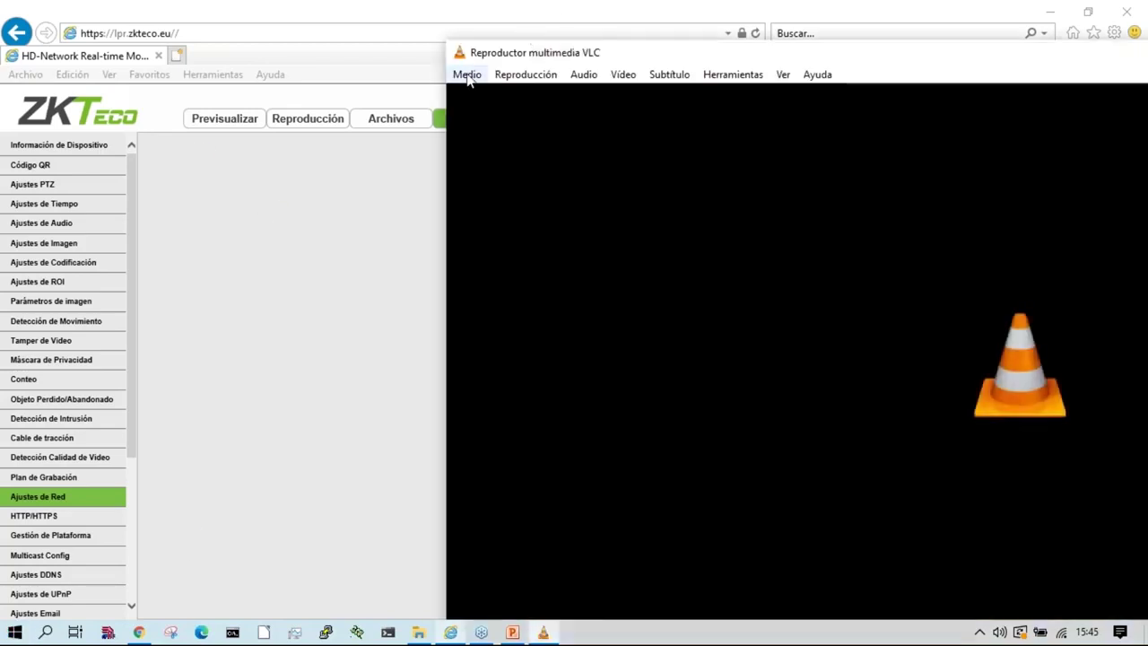
{"action": "left_click", "coordinate": [467, 74]}
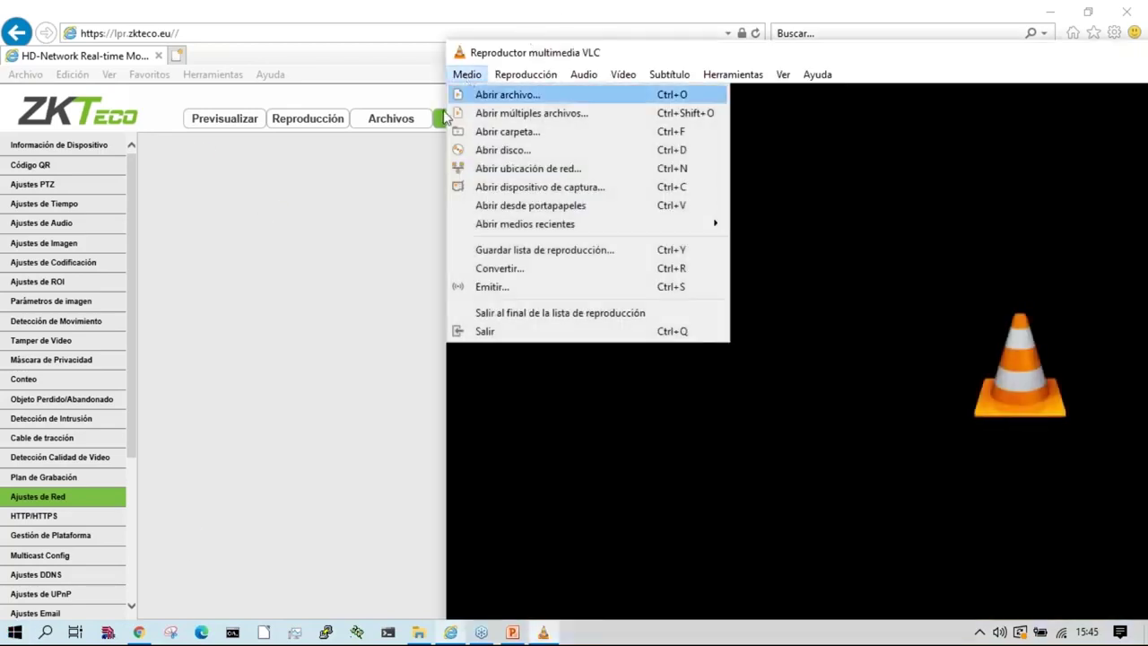
{"action": "left_click", "coordinate": [579, 168]}
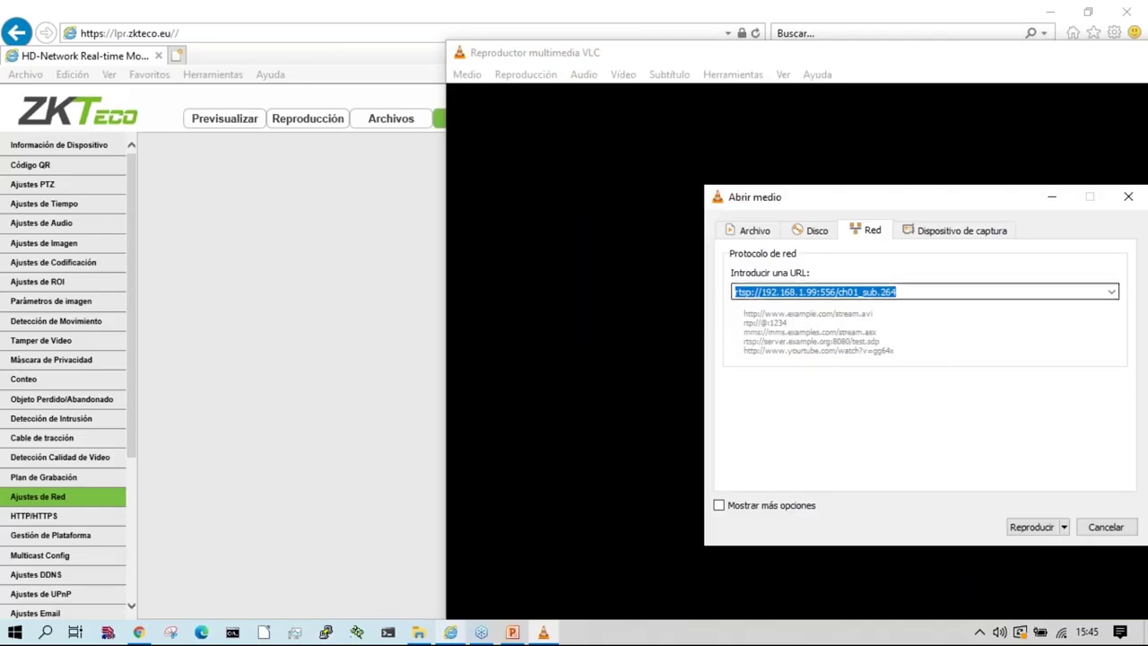
{"action": "key", "text": "End"}
{"action": "left_click", "coordinate": [1033, 527]}
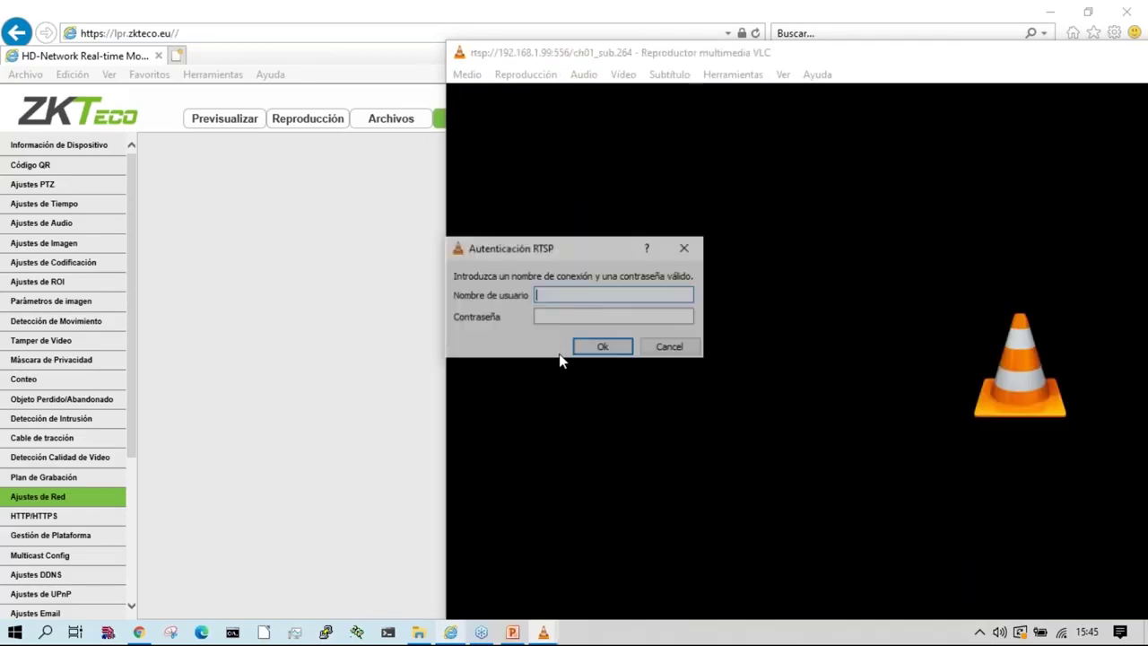
{"action": "type", "text": "admin"}
{"action": "key", "text": "Tab"}
{"action": "type", "text": "12345678"}
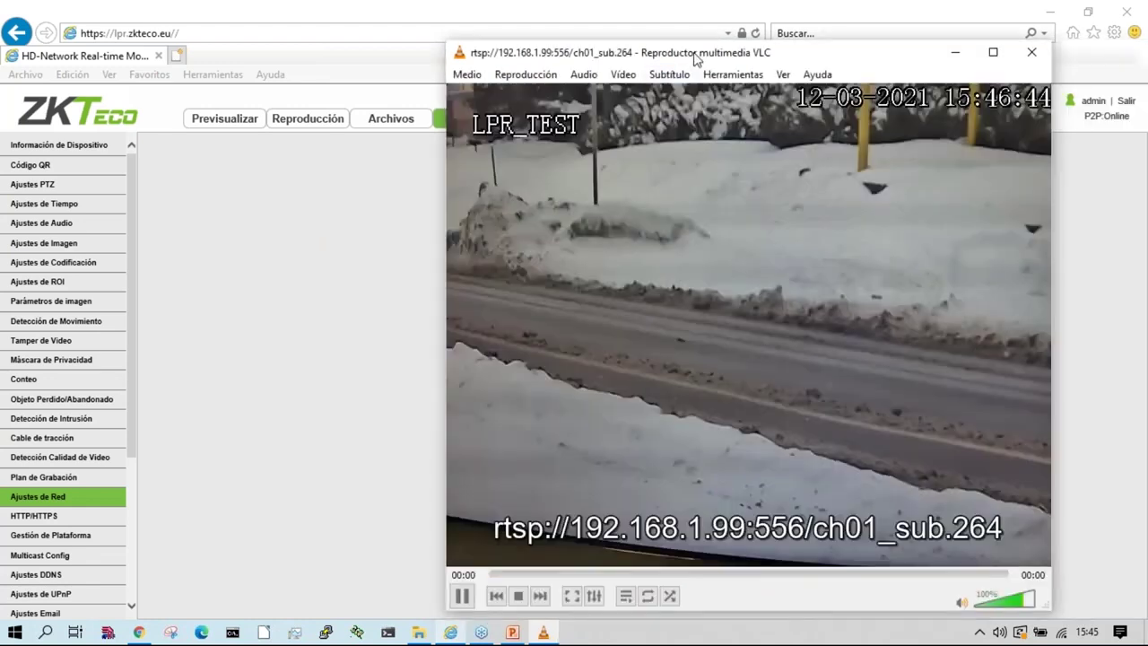
Step: Move the live video window to the right, then close VLC and return to Ajustes de Red
{"action": "left_click_drag", "start_coordinate": [700, 58], "coordinate": [726, 60]}
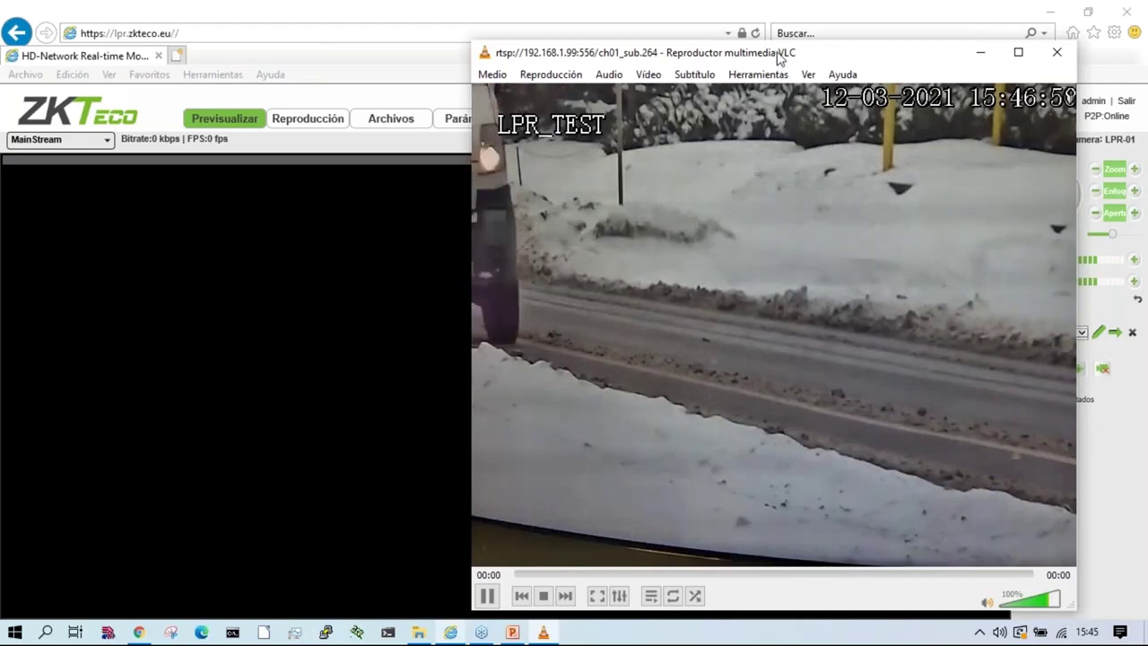
{"action": "left_click_drag", "start_coordinate": [780, 56], "coordinate": [817, 59]}
{"action": "left_click_drag", "start_coordinate": [725, 54], "coordinate": [774, 61]}
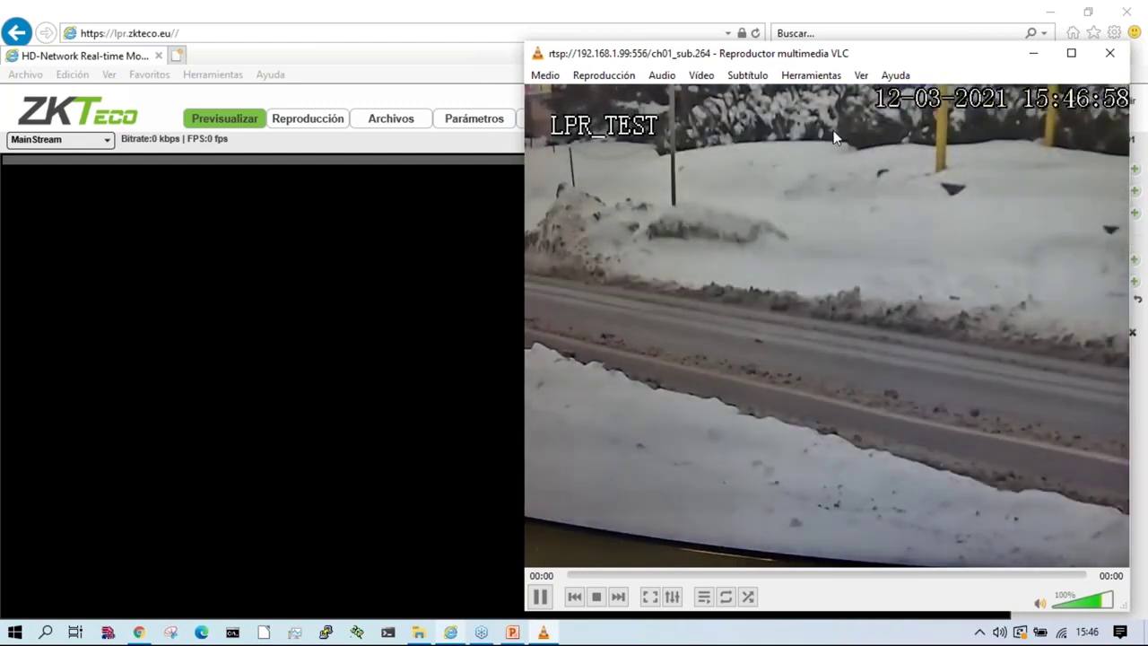
{"action": "left_click", "coordinate": [1110, 55]}
{"action": "left_click", "coordinate": [476, 117]}
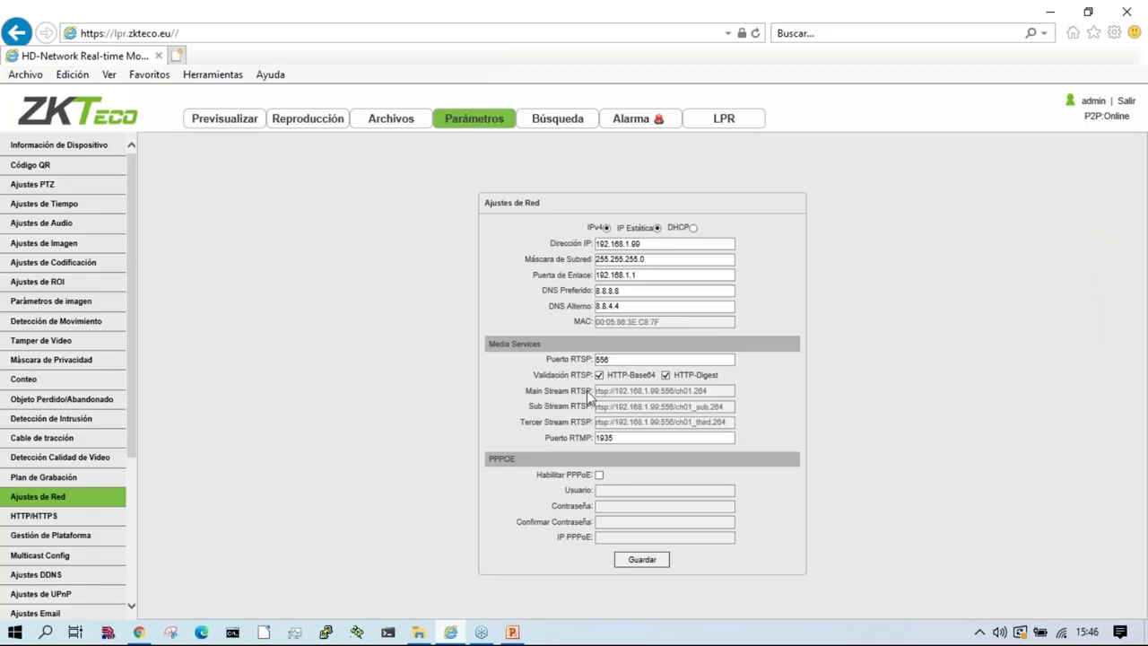
Step: Check the HTTP/HTTPS port settings, then open the Ajustes DDNS page
{"action": "left_click_drag", "start_coordinate": [577, 411], "coordinate": [583, 434]}
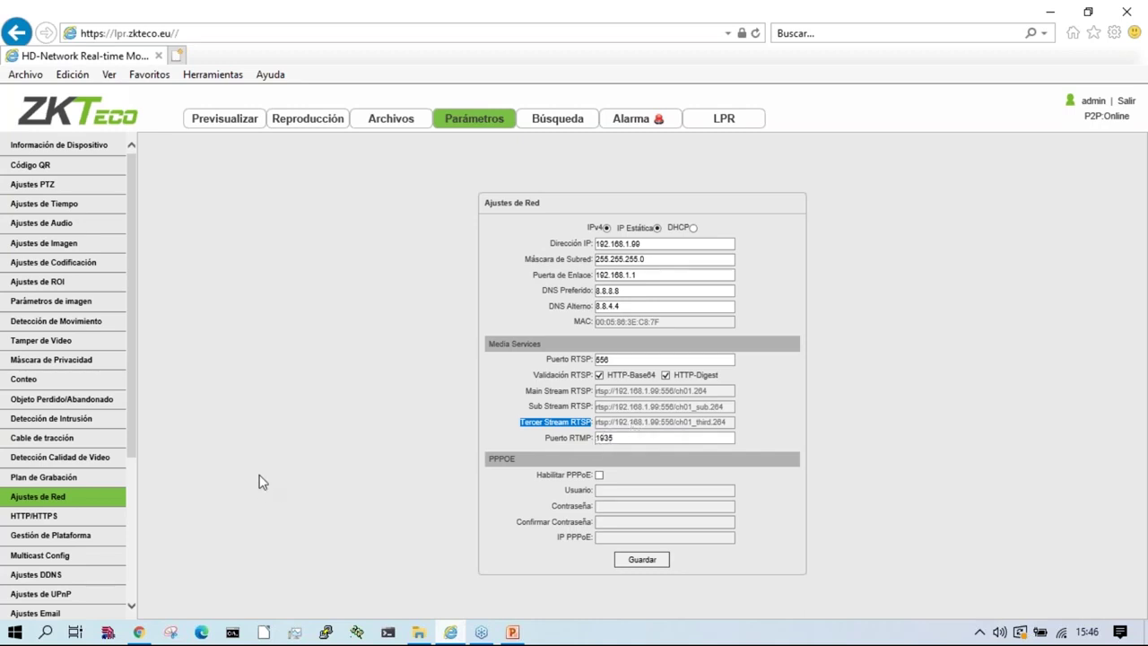
{"action": "left_click", "coordinate": [40, 517]}
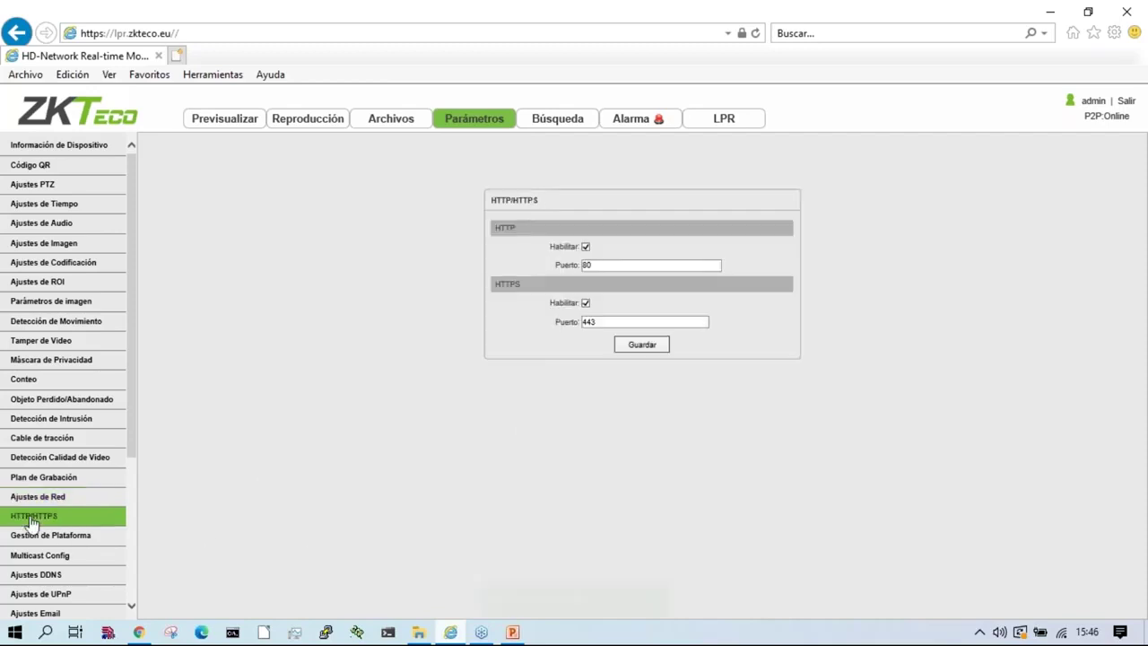
{"action": "left_click", "coordinate": [191, 38]}
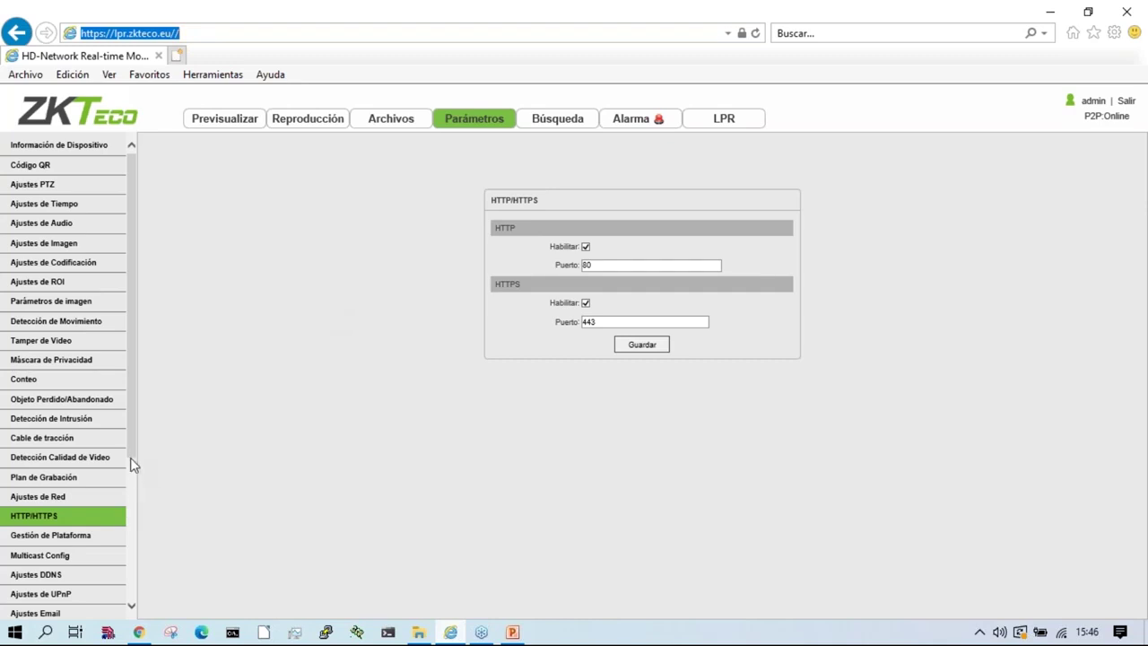
{"action": "scroll", "coordinate": [54, 529], "scroll_direction": "down", "scroll_amount": 1}
{"action": "left_click", "coordinate": [40, 553]}
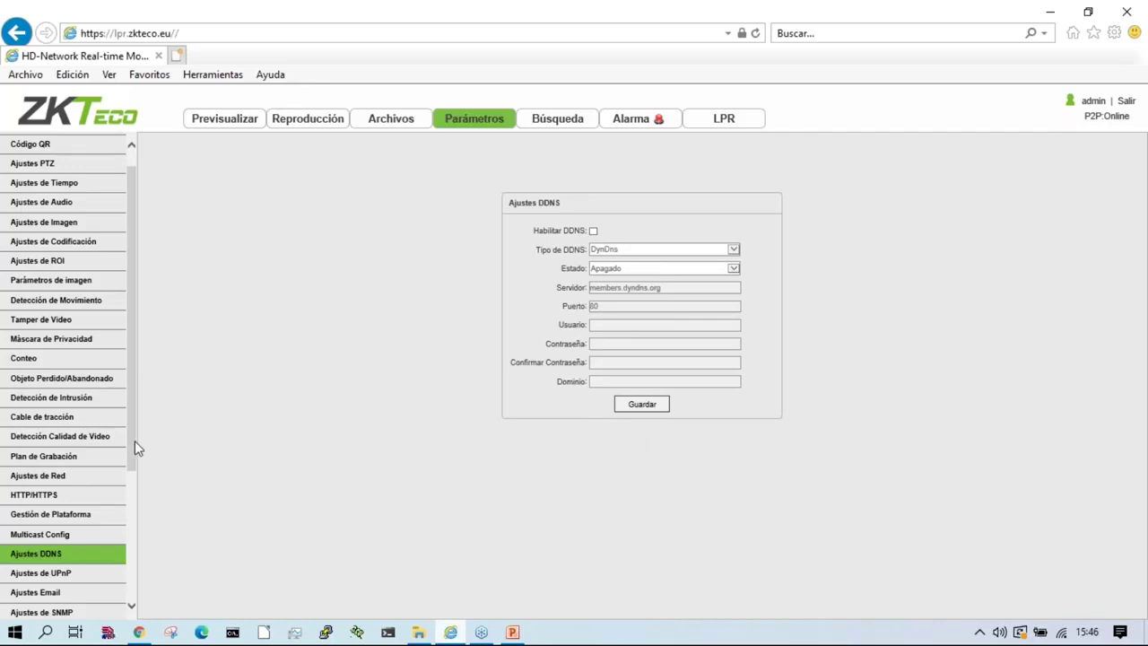
Step: Look over the UPnP, SNMP and Email settings pages
{"action": "left_click_drag", "start_coordinate": [131, 448], "coordinate": [131, 556]}
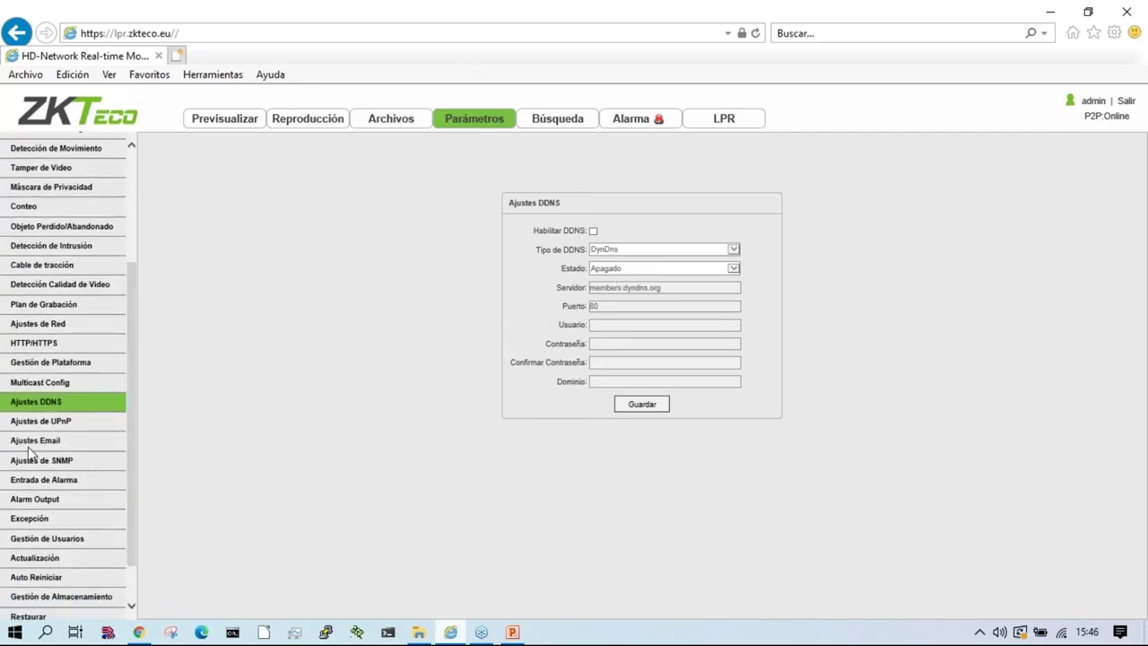
{"action": "left_click", "coordinate": [46, 425]}
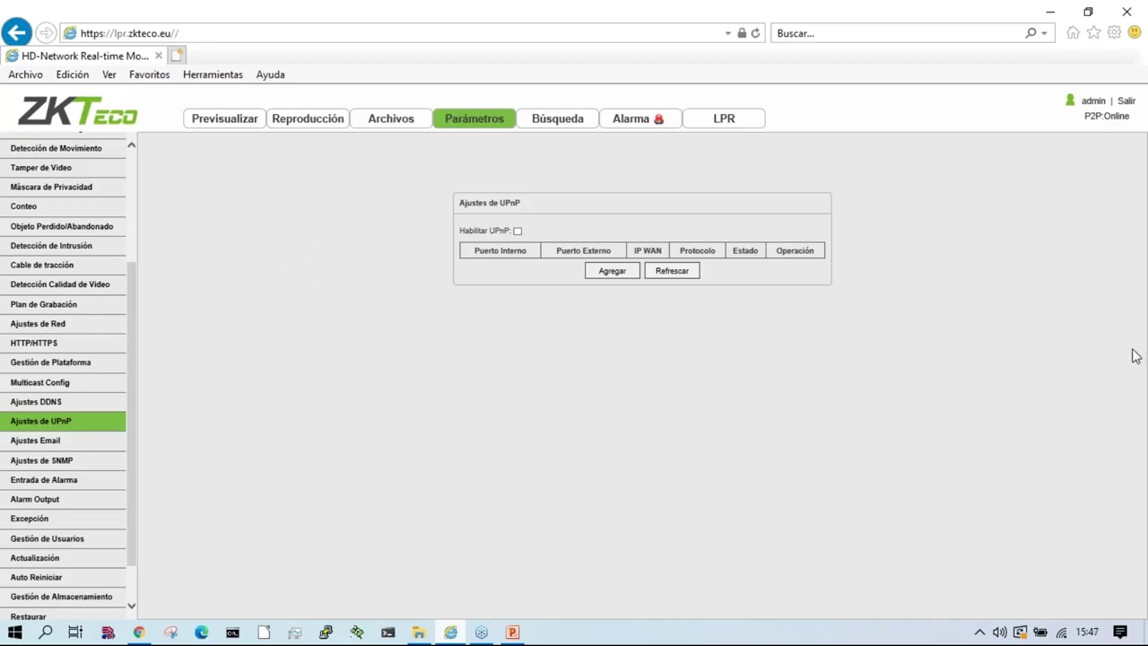
{"action": "left_click", "coordinate": [28, 462]}
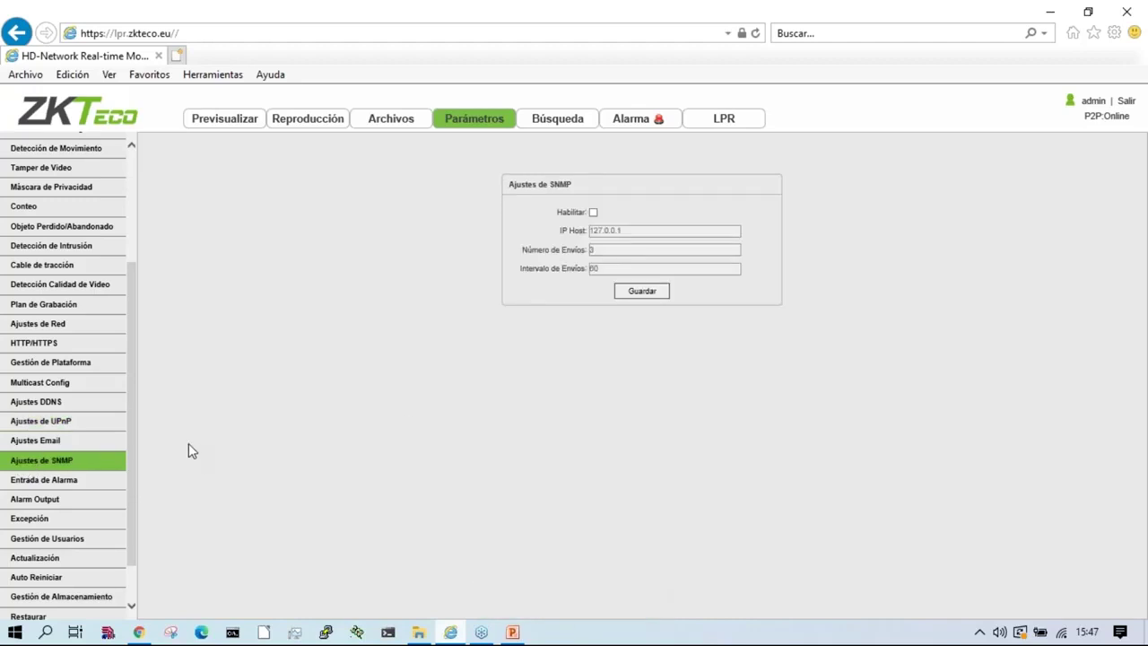
{"action": "left_click", "coordinate": [36, 444]}
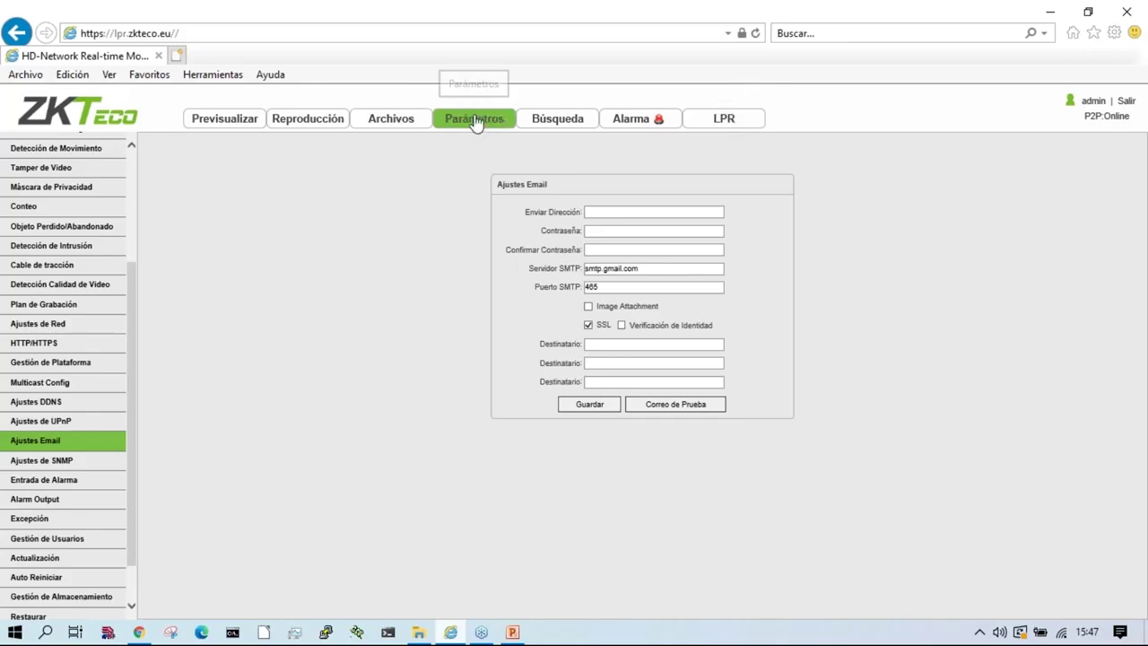
Step: Open Entrada de Alarma and list its alarm inputs, then advance the presentation a slide
{"action": "left_click", "coordinate": [59, 482]}
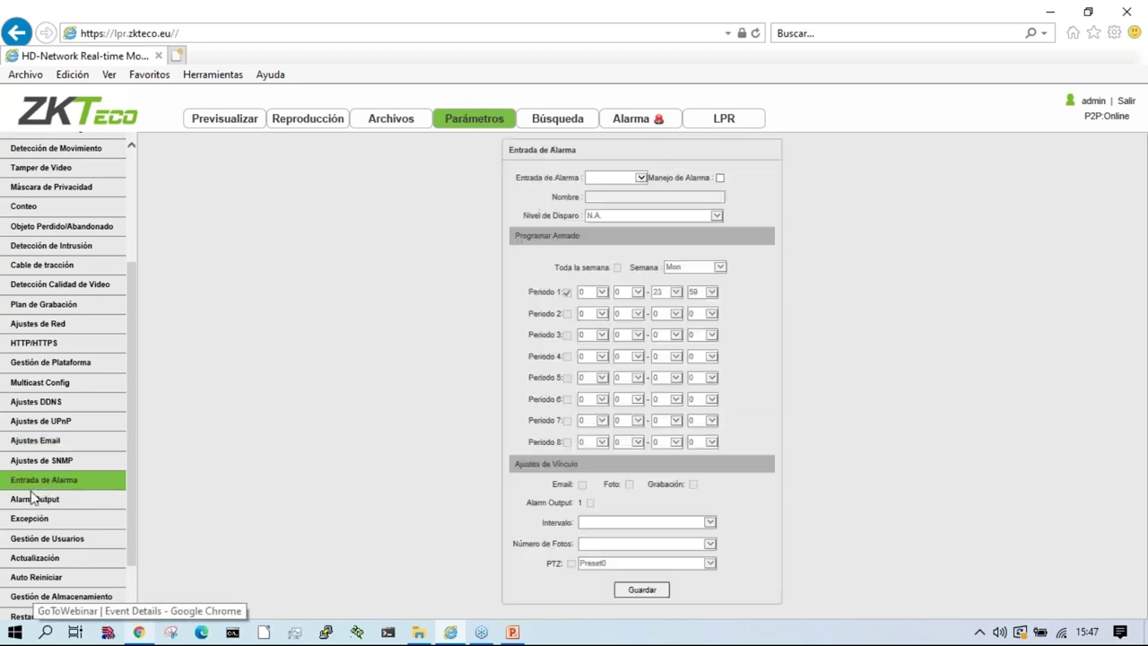
{"action": "left_click", "coordinate": [640, 177]}
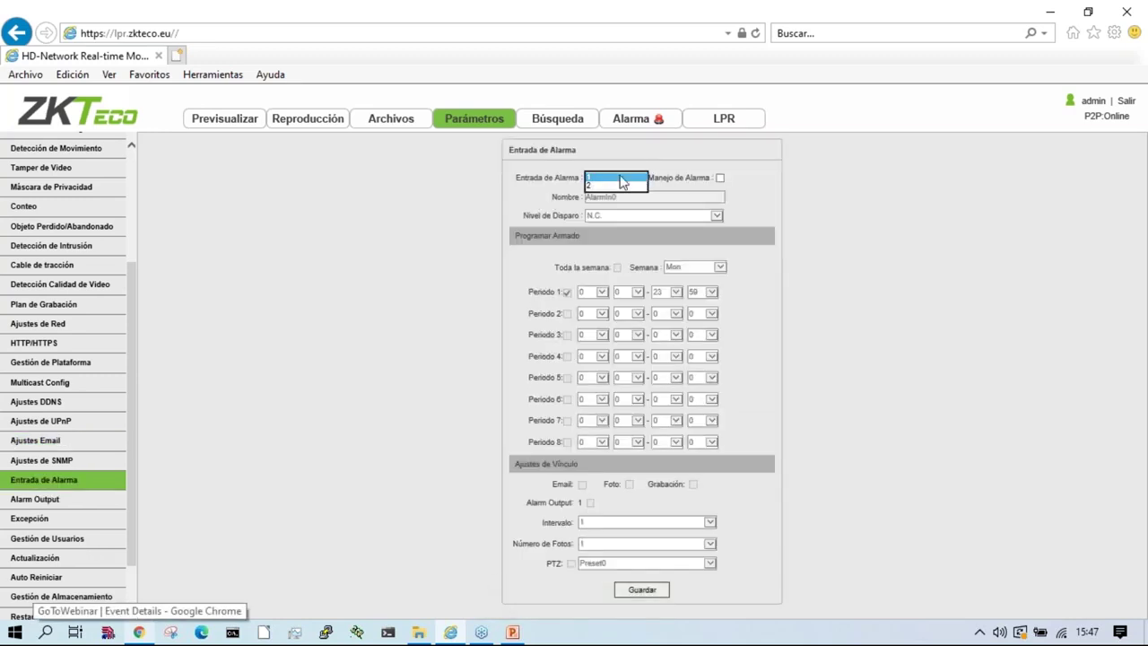
{"action": "key", "text": "alt+Tab"}
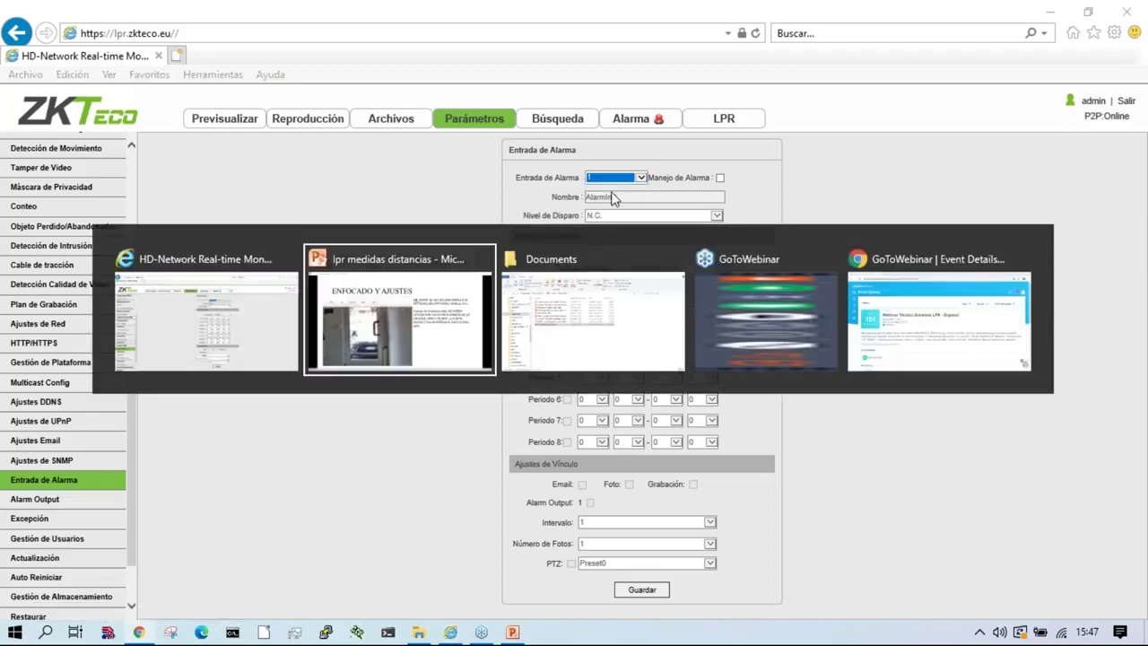
{"action": "key", "text": "Right"}
Step: Advance the presentation past the network settings slide, then return to the alarm input page
{"action": "key", "text": "Right"}
{"action": "key", "text": "Right"}
{"action": "key", "text": "Right"}
{"action": "key", "text": "Right"}
{"action": "key", "text": "Right"}
{"action": "key", "text": "Right"}
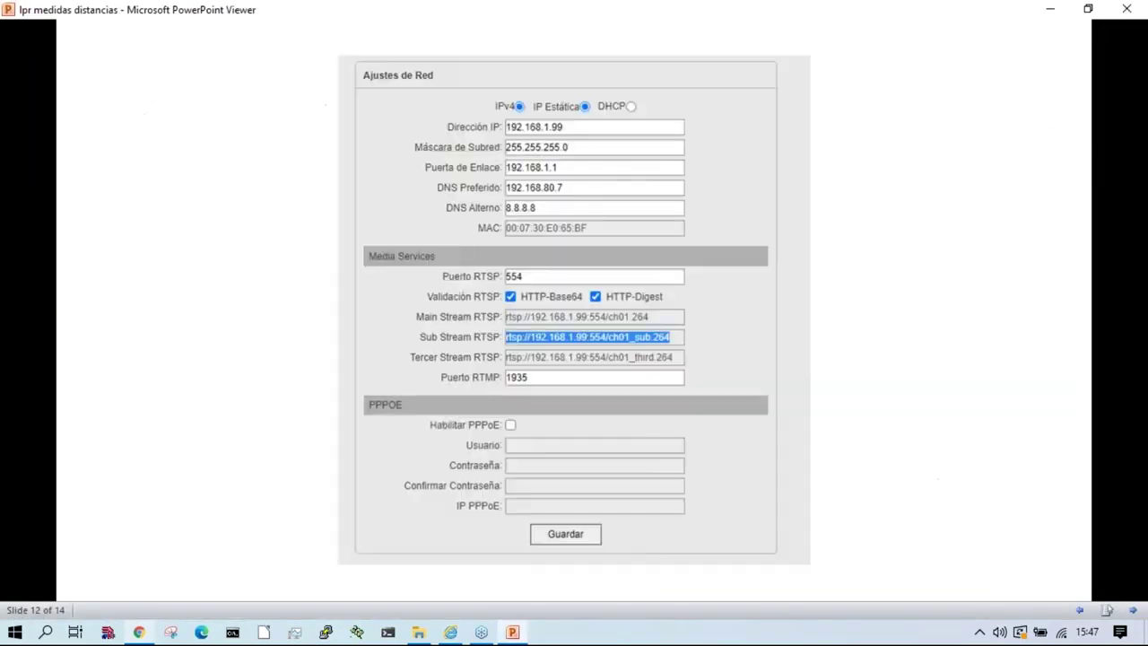
{"action": "key", "text": "Right"}
{"action": "key", "text": "Right"}
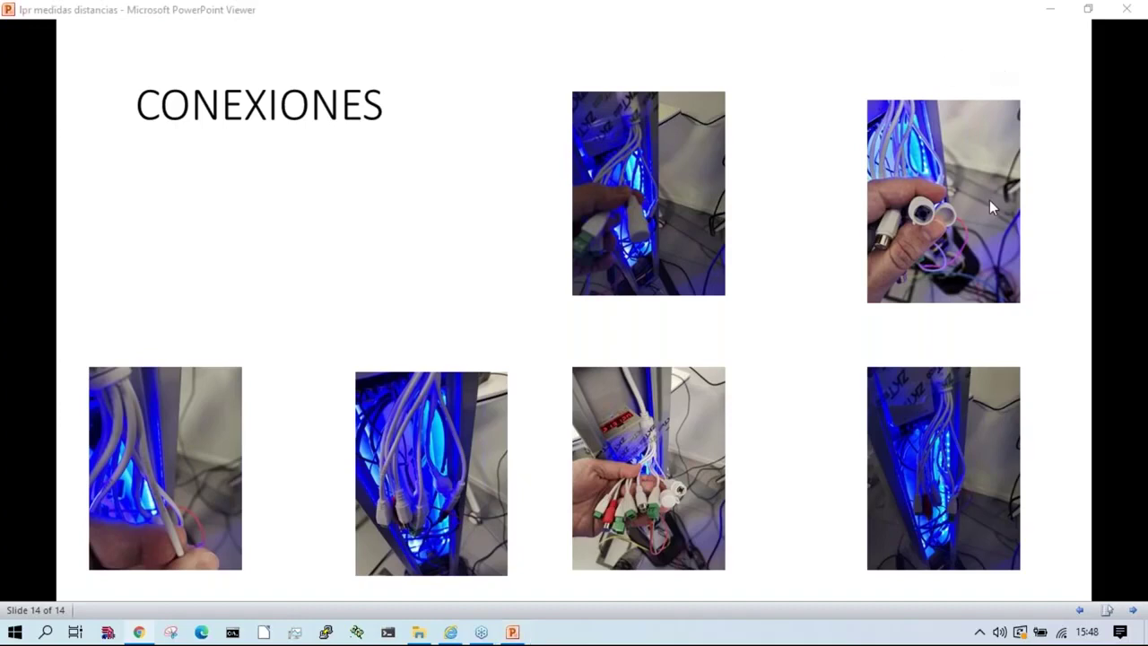
{"action": "key", "text": "alt+Tab"}
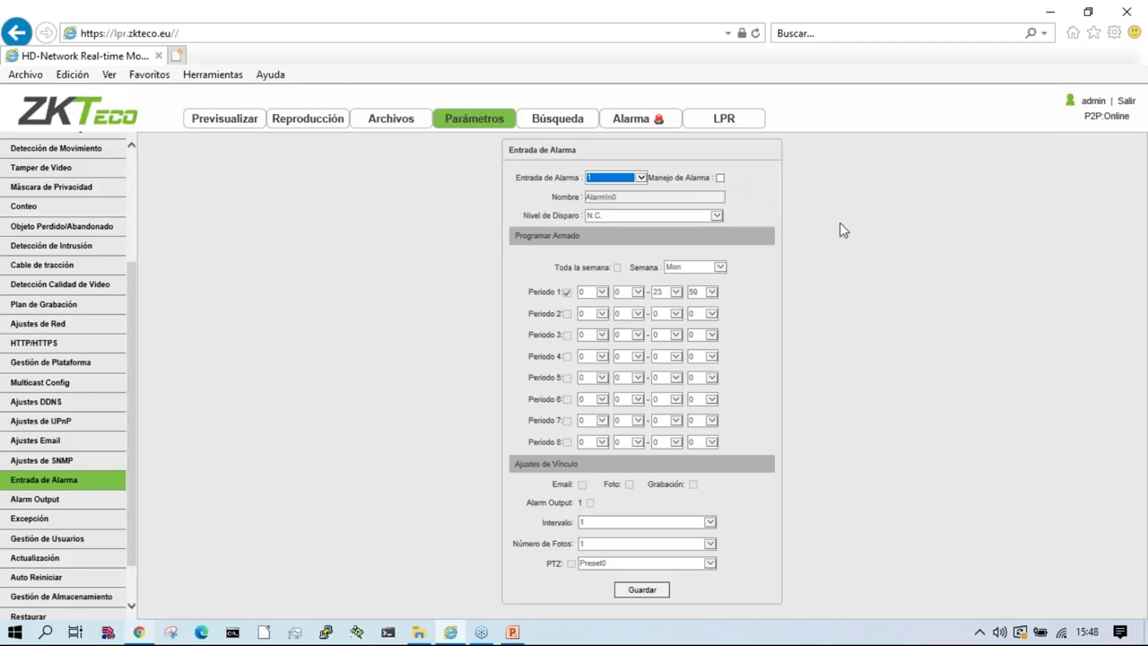
Step: Set AlarmIn0's Nivel de Disparo to N.A., leaving Manejo de Alarma and Alarm Output unticked
{"action": "left_click", "coordinate": [720, 178]}
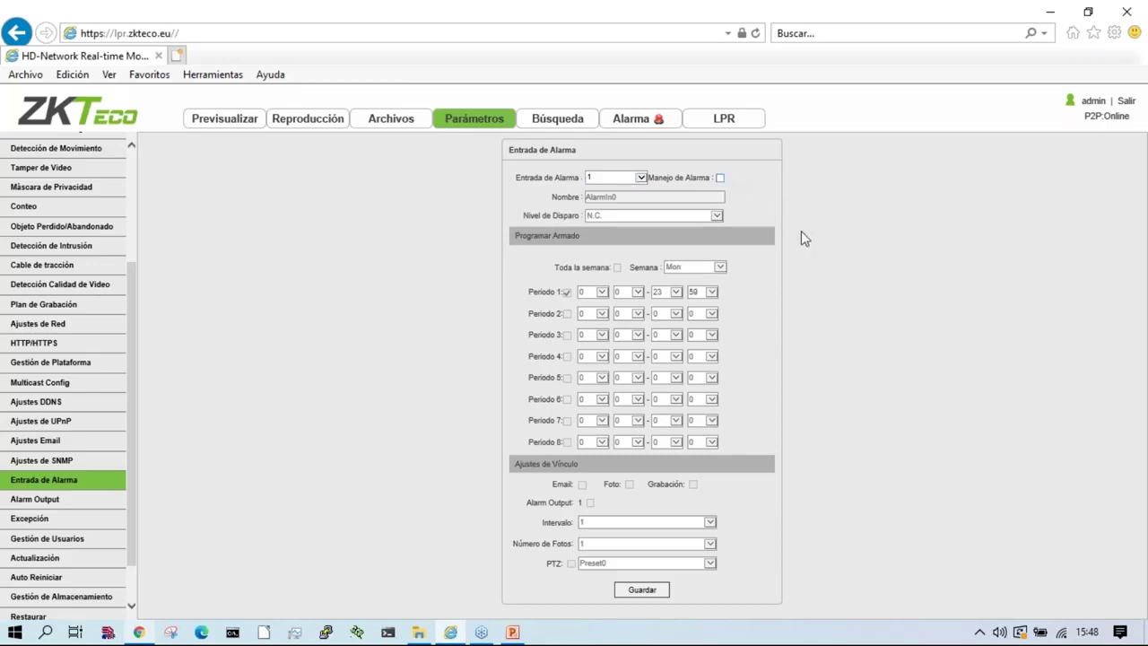
{"action": "left_click", "coordinate": [719, 178]}
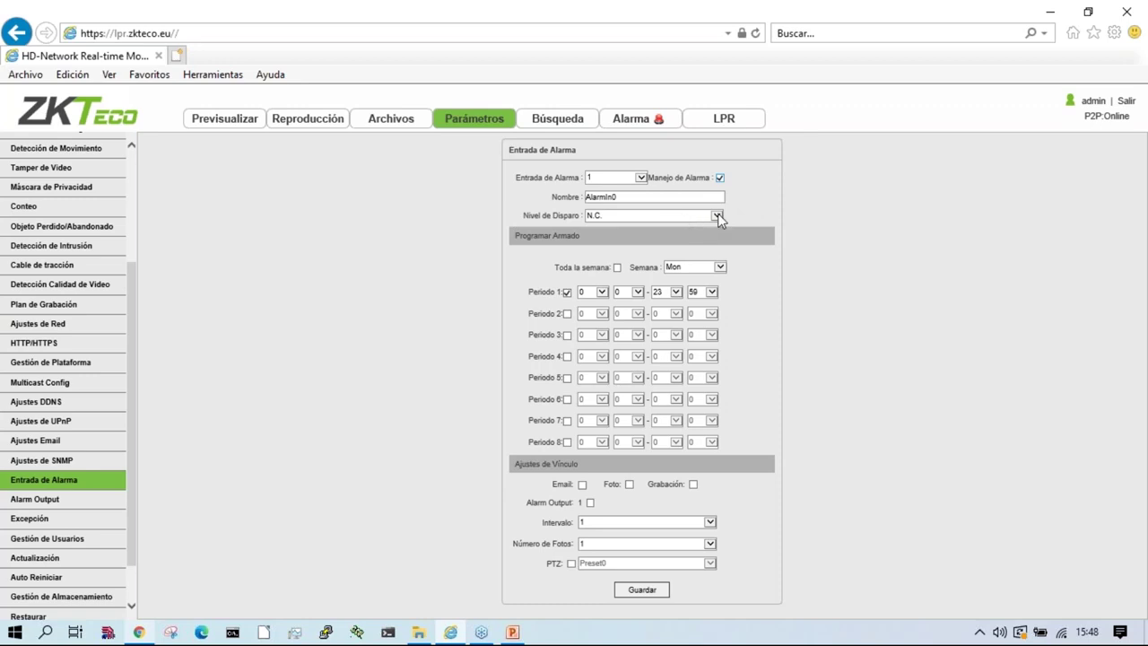
{"action": "left_click", "coordinate": [718, 218]}
{"action": "left_click", "coordinate": [646, 226]}
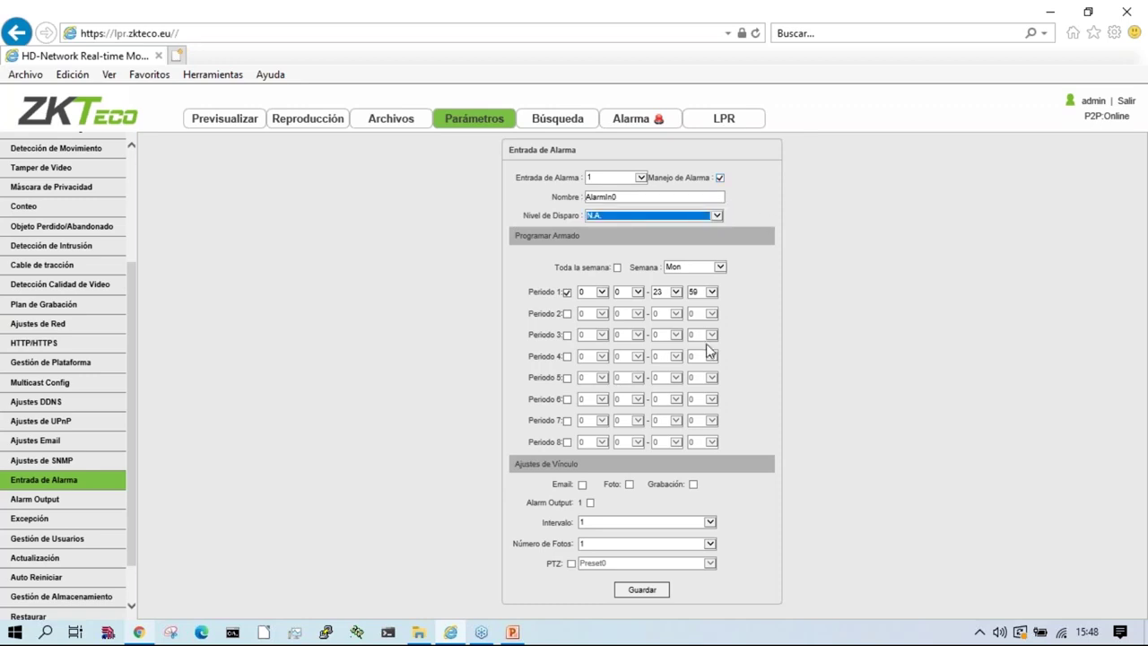
{"action": "left_click", "coordinate": [590, 502]}
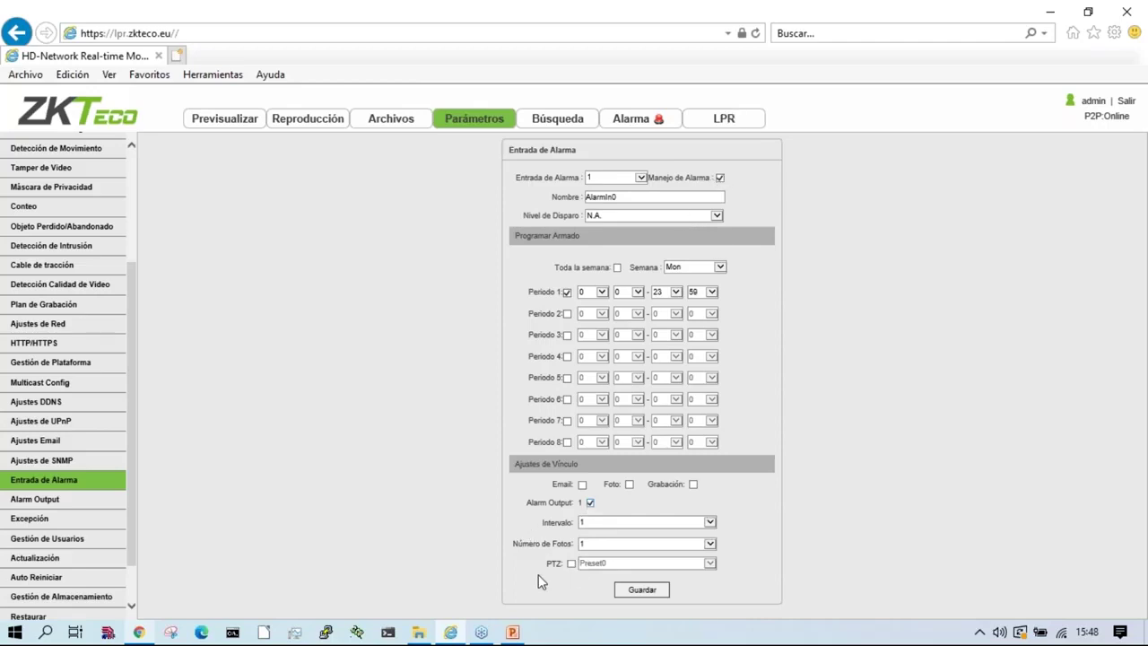
{"action": "left_click", "coordinate": [590, 502]}
{"action": "left_click", "coordinate": [720, 178]}
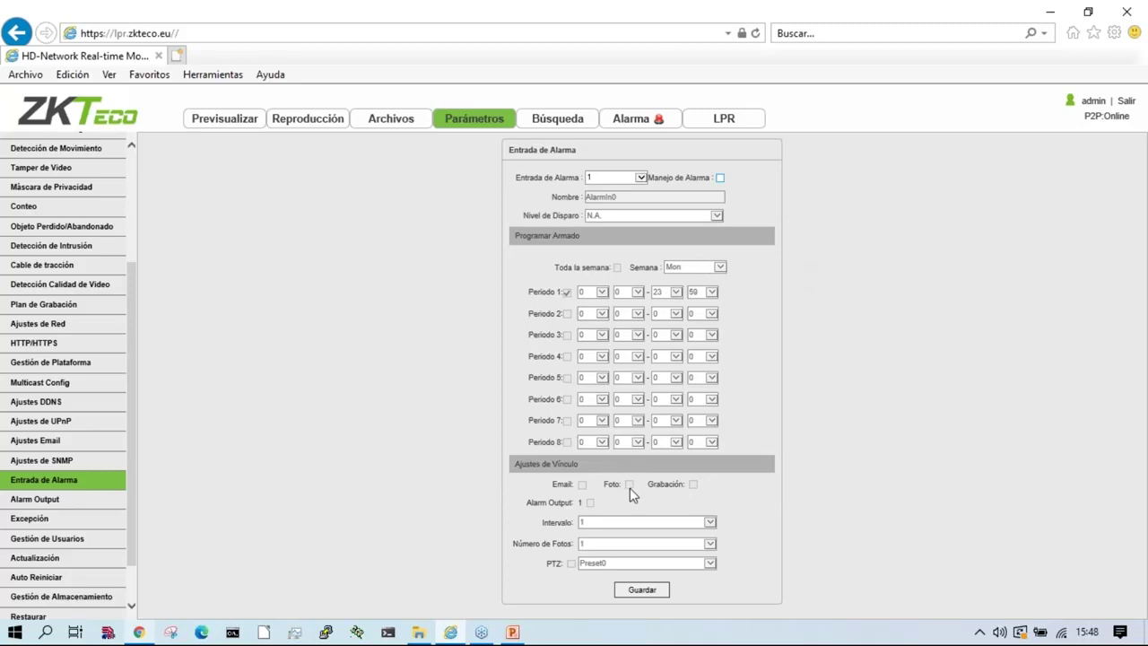
Step: For Alarm Output 1, try Relay de Salida N.C., restore N.A, then open Excepción
{"action": "left_click", "coordinate": [36, 499]}
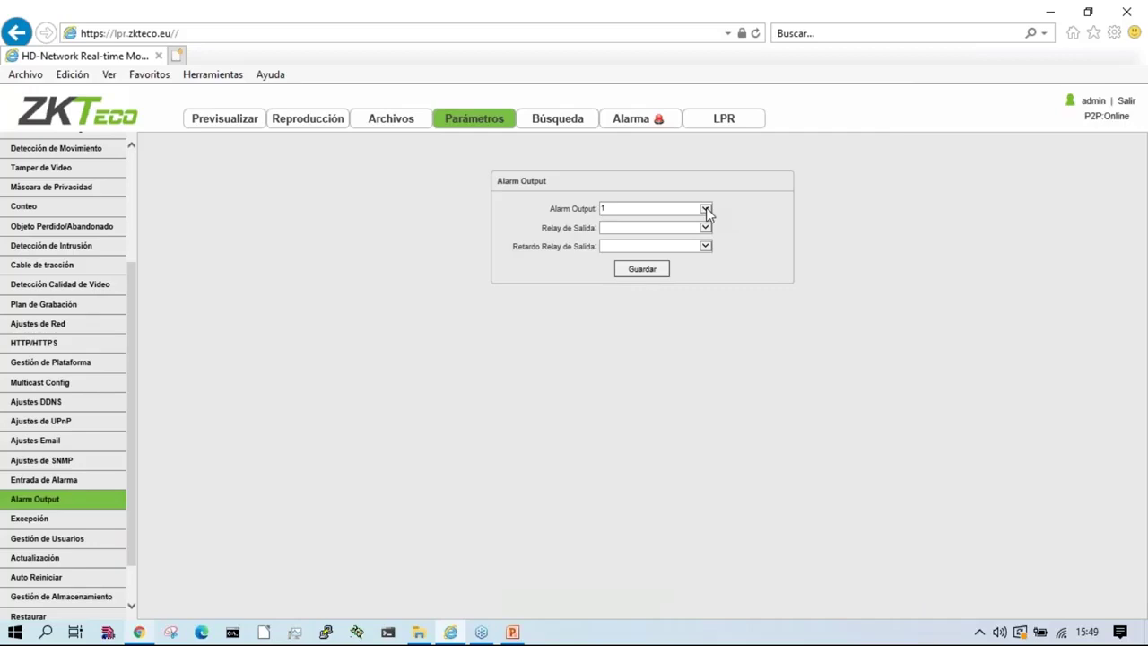
{"action": "left_click", "coordinate": [706, 207]}
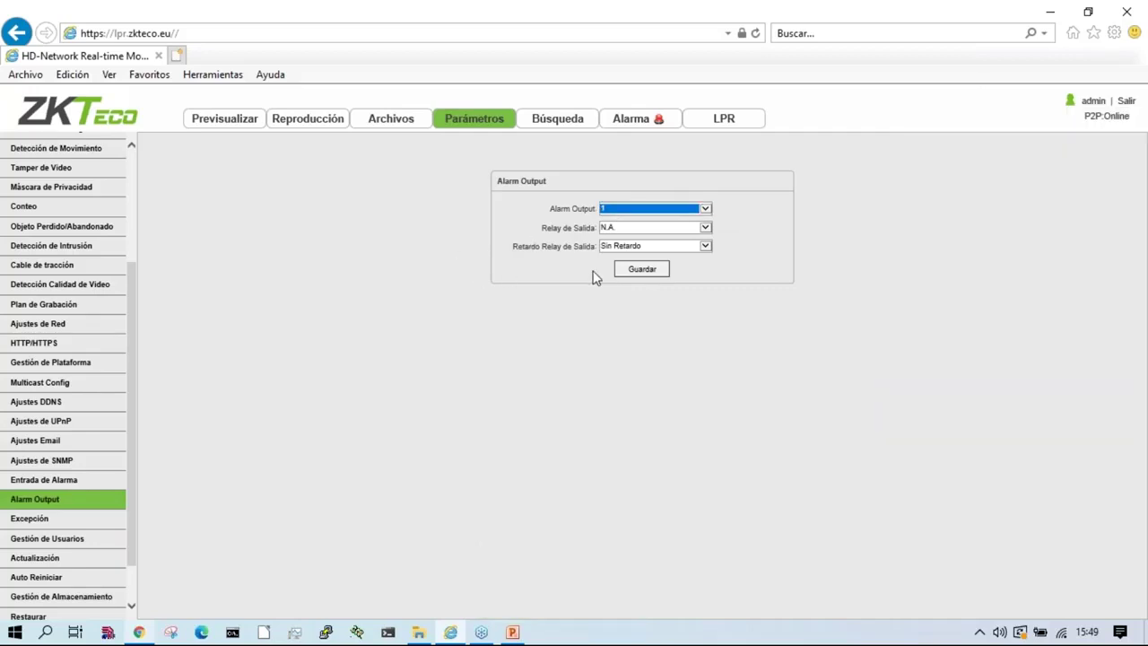
{"action": "left_click", "coordinate": [484, 343]}
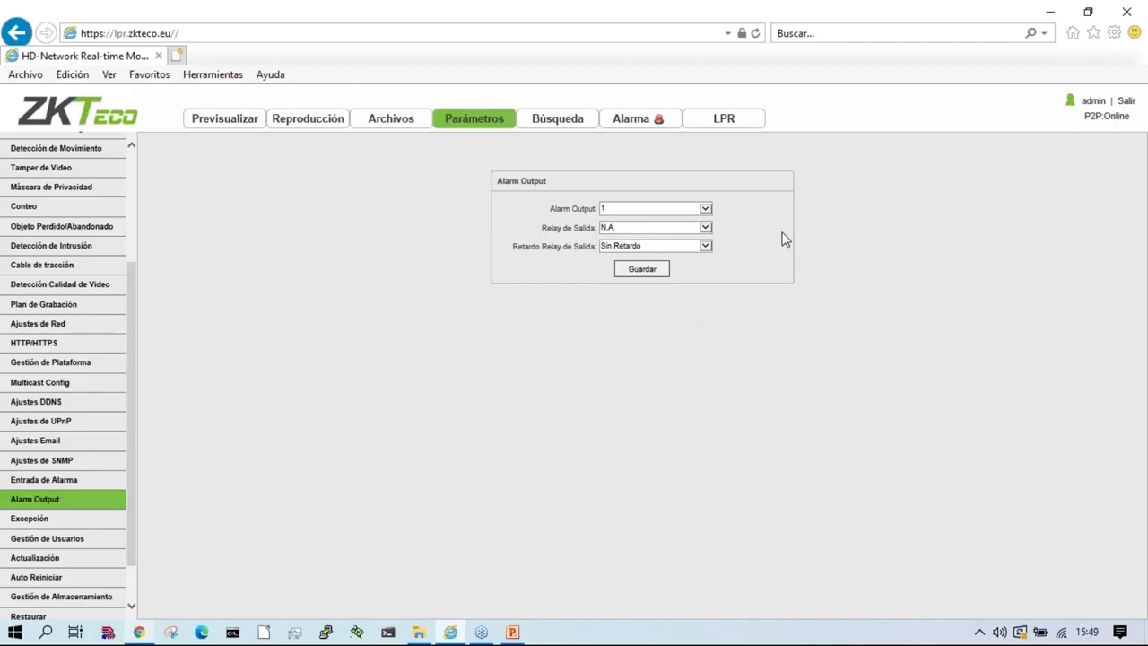
{"action": "left_click", "coordinate": [666, 229]}
{"action": "left_click", "coordinate": [660, 235]}
{"action": "left_click", "coordinate": [659, 232]}
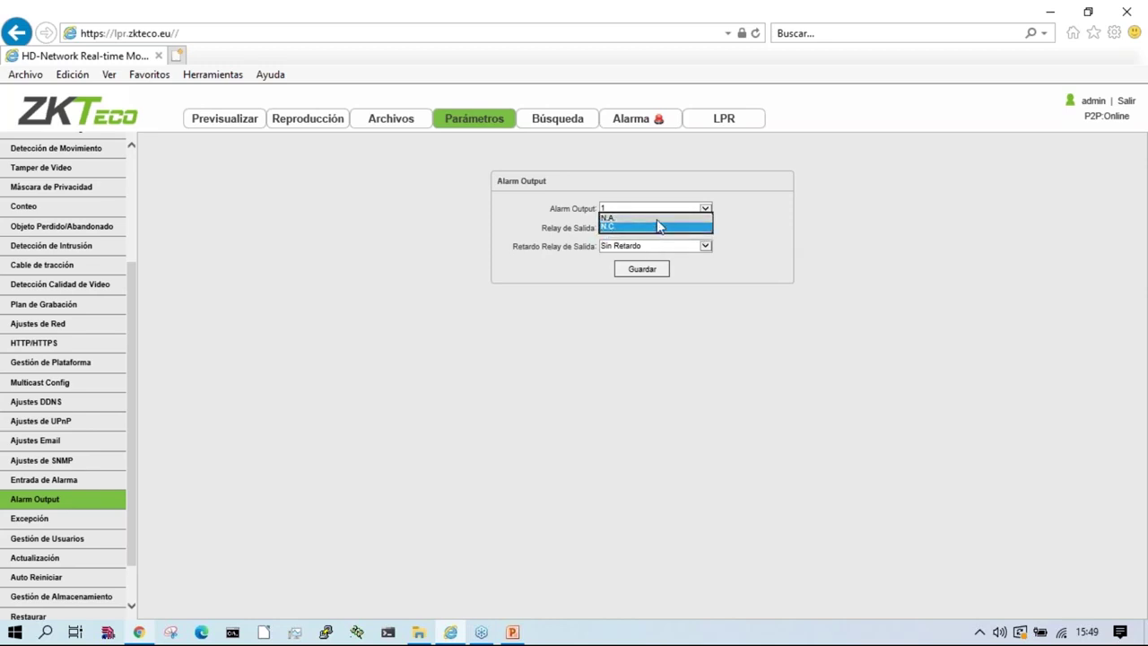
{"action": "left_click", "coordinate": [657, 219]}
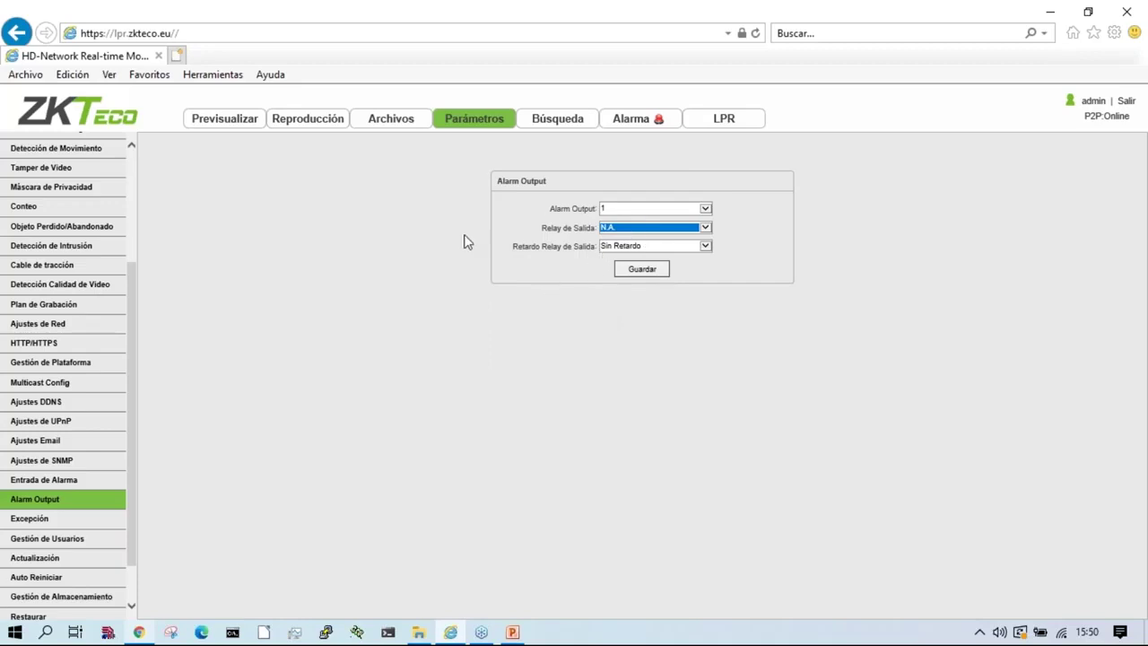
{"action": "left_click", "coordinate": [664, 230]}
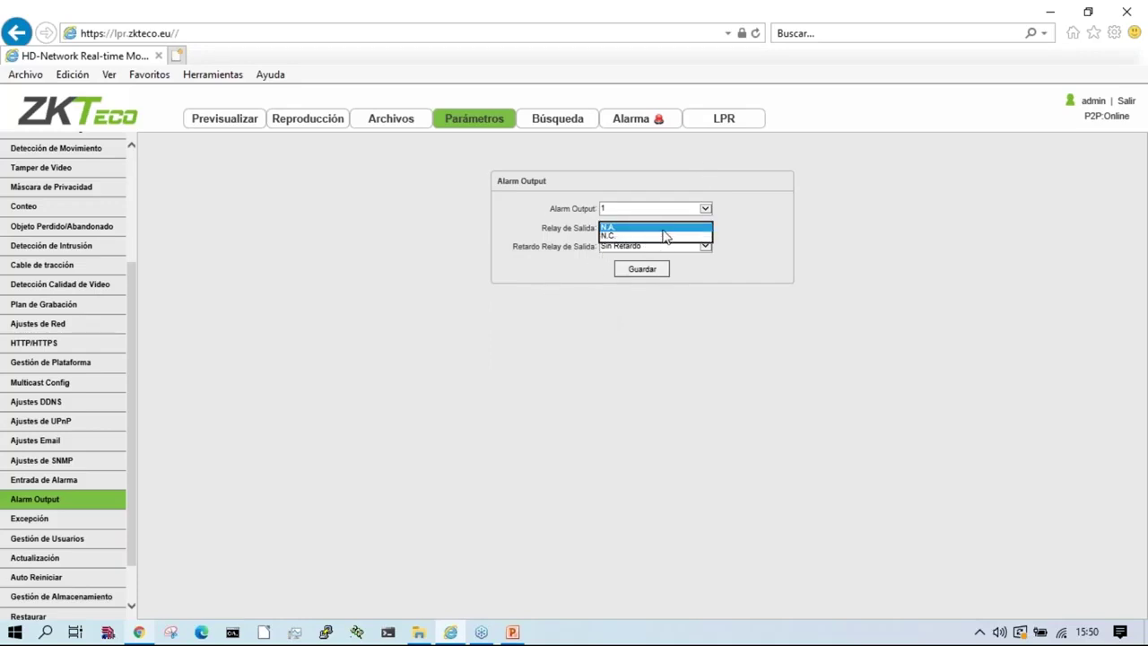
{"action": "left_click", "coordinate": [36, 511]}
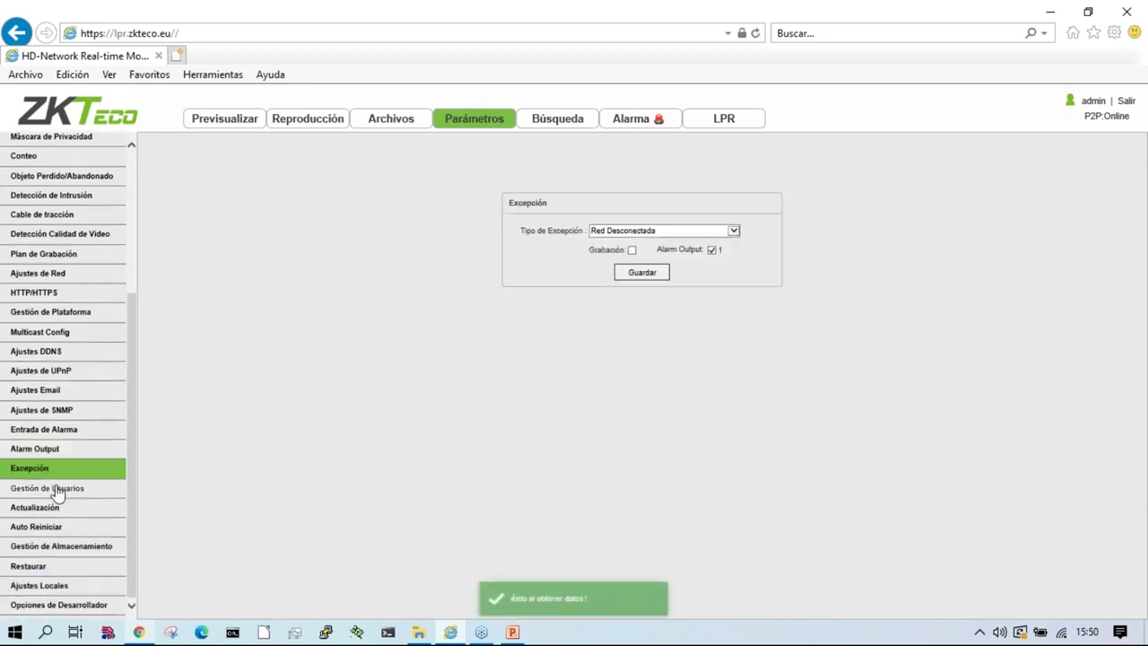
Step: Browse the user management, firmware update and automatic reboot pages
{"action": "left_click", "coordinate": [55, 491]}
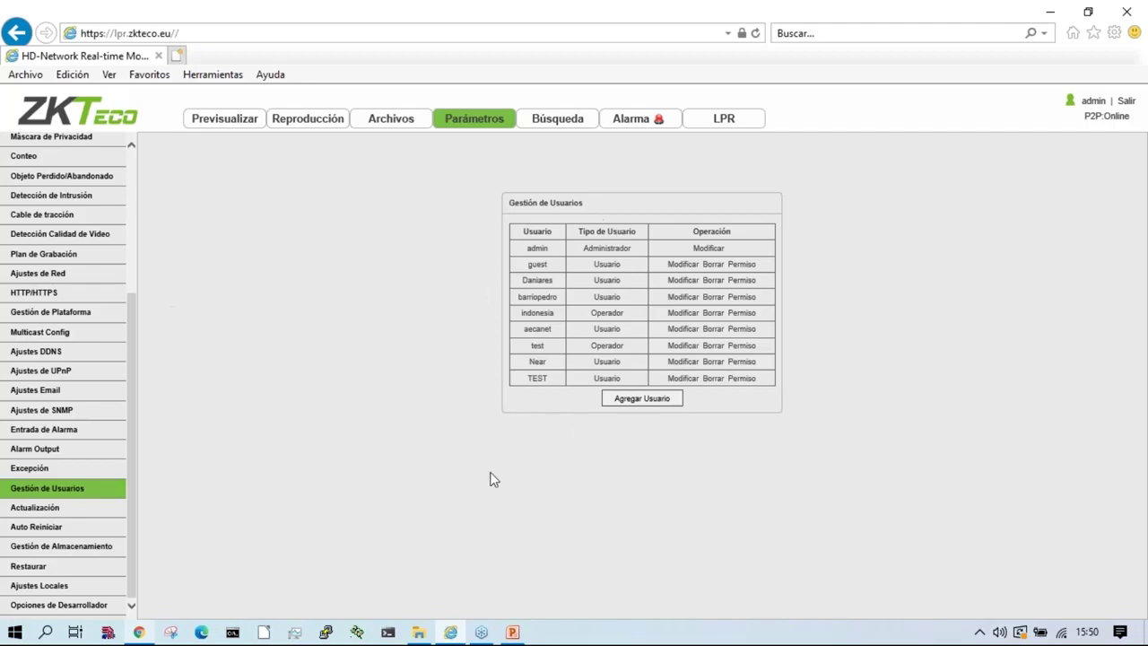
{"action": "left_click", "coordinate": [36, 508]}
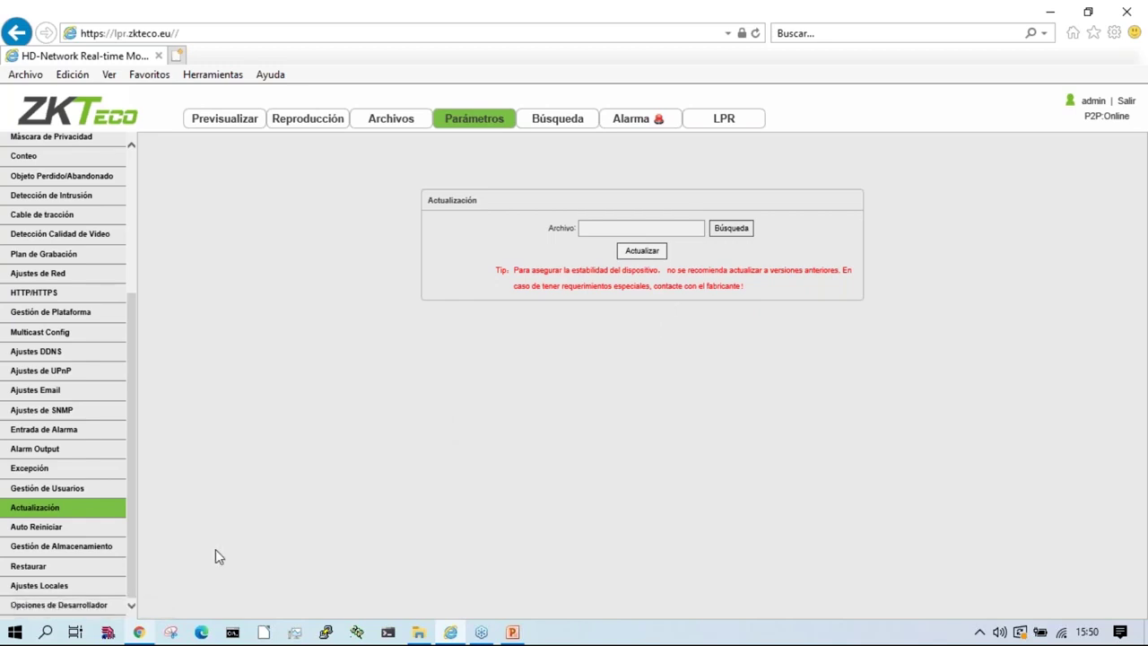
{"action": "left_click", "coordinate": [40, 528]}
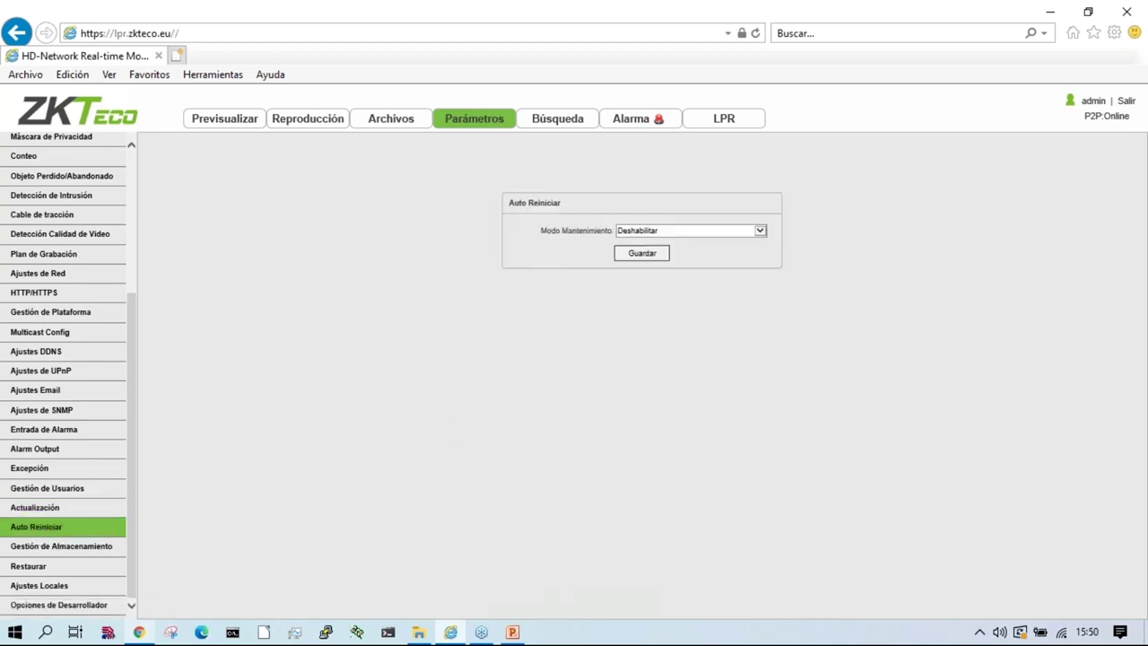
Step: Keep maintenance auto-reboot disabled, then view storage: Normal, 61385 MB free of 62942 MB
{"action": "left_click", "coordinate": [761, 231]}
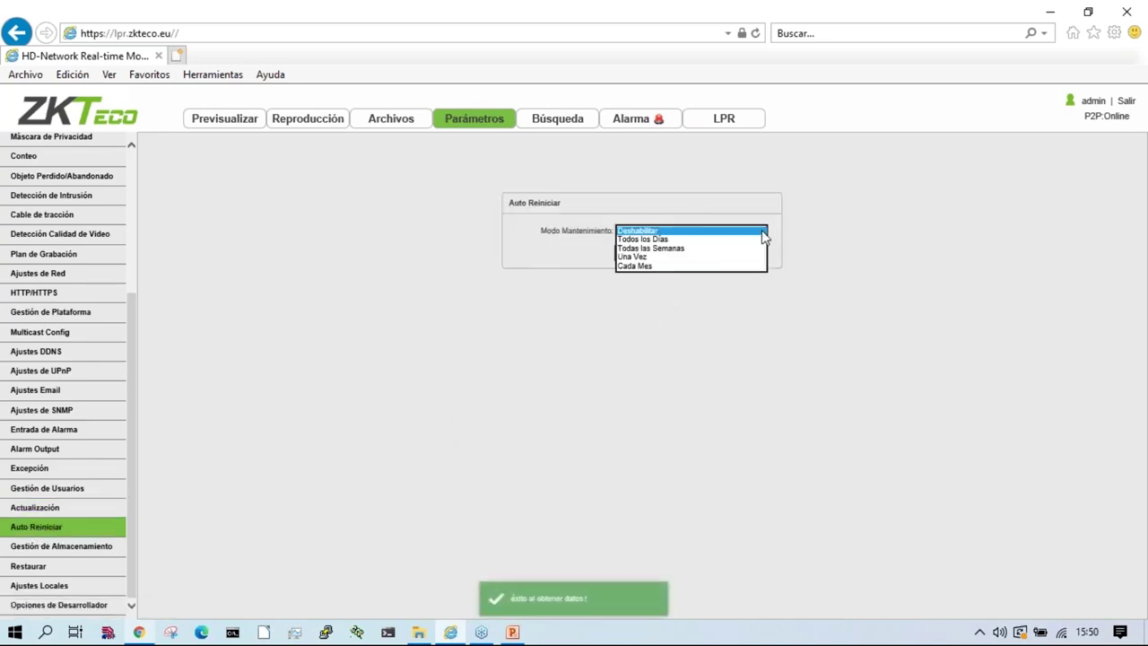
{"action": "left_click", "coordinate": [816, 248]}
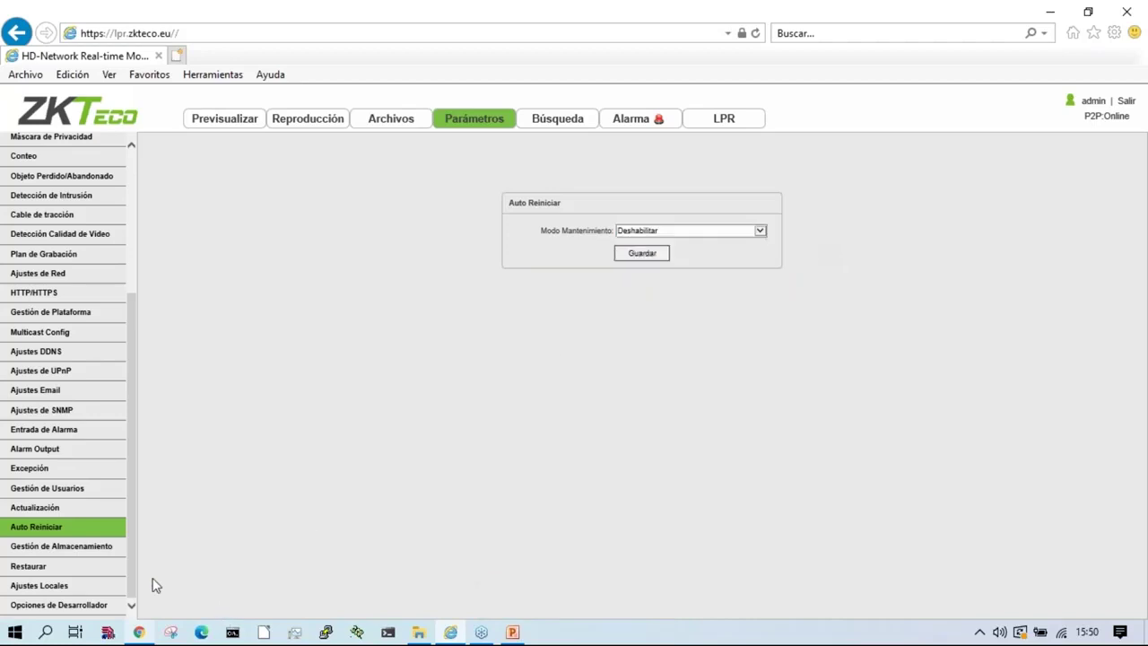
{"action": "left_click", "coordinate": [59, 547]}
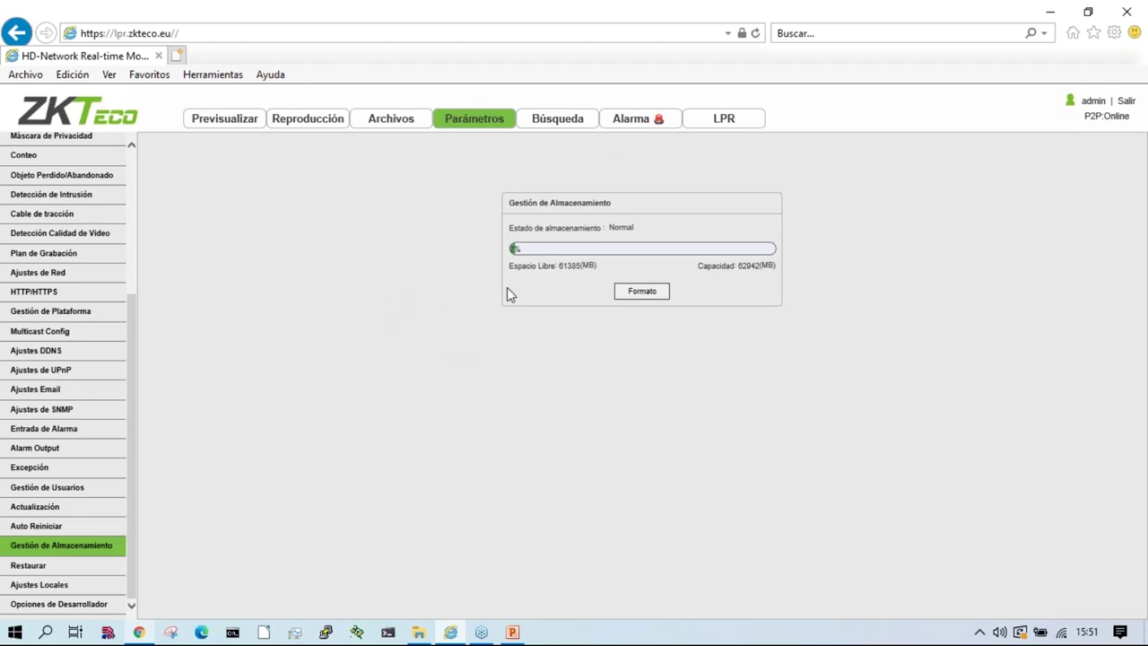
Step: Pass through the Restaurar and Ajustes Locales pages, then return to the LPR live view
{"action": "left_click", "coordinate": [731, 123]}
{"action": "left_click", "coordinate": [28, 565]}
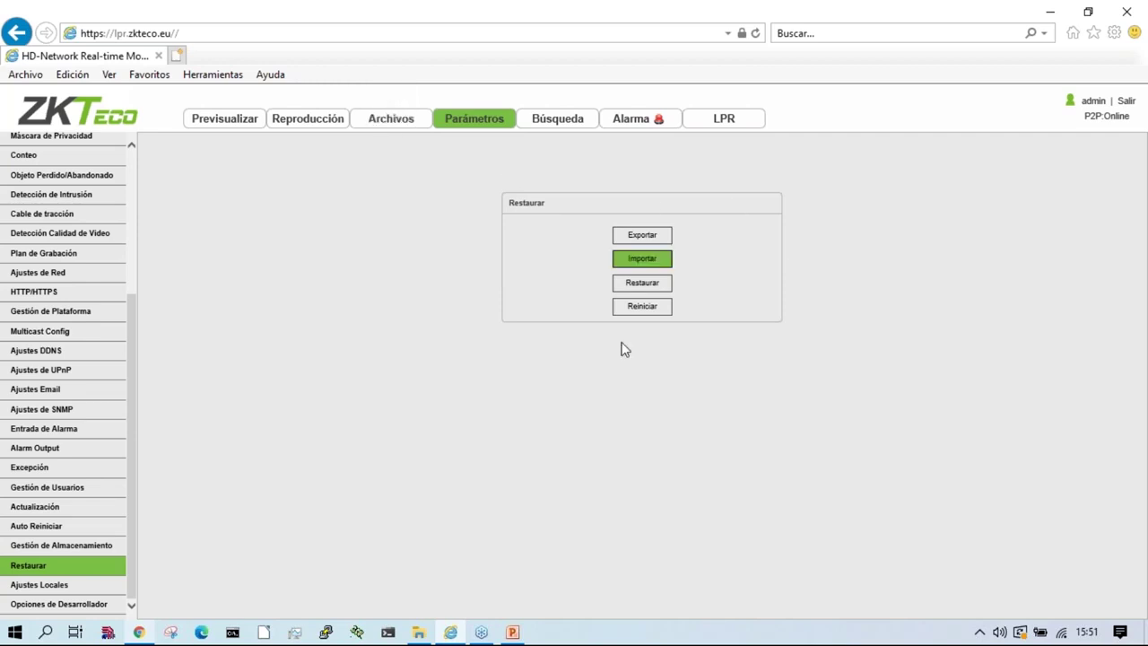
{"action": "left_click", "coordinate": [29, 587]}
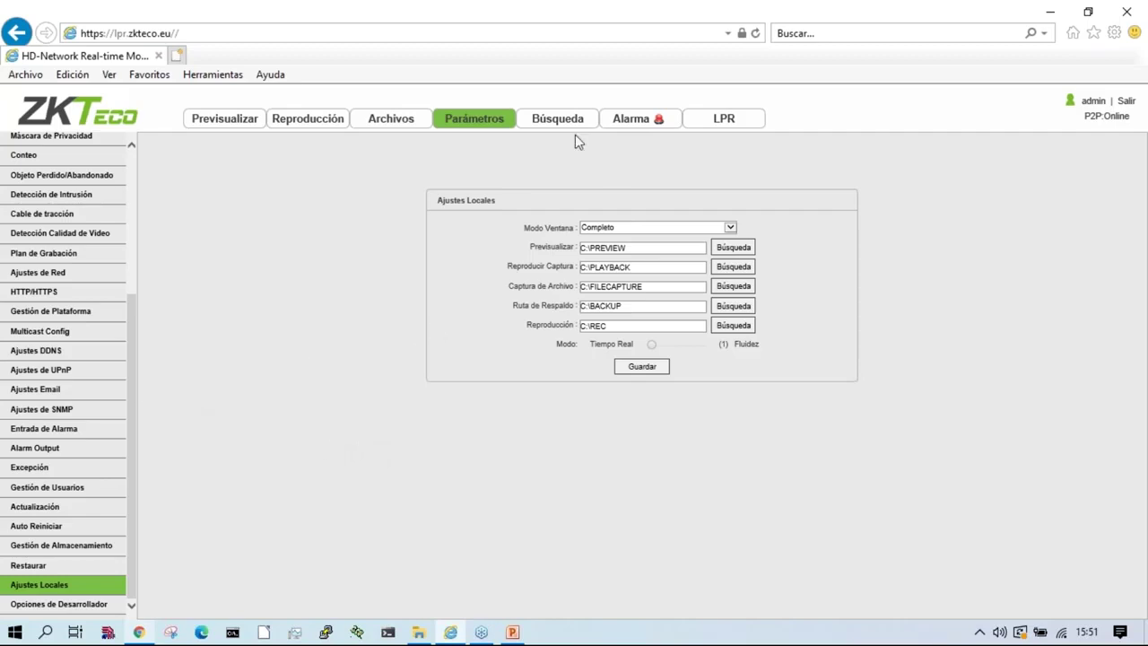
{"action": "scroll", "coordinate": [135, 248], "scroll_direction": "up", "scroll_amount": 5}
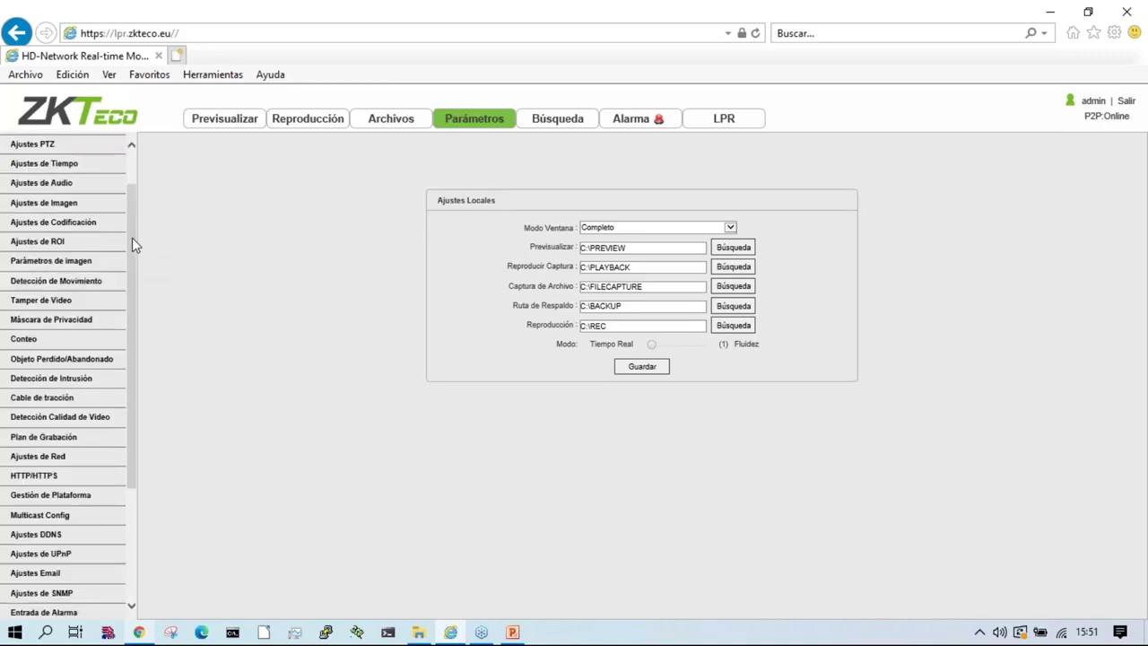
{"action": "left_click", "coordinate": [721, 122]}
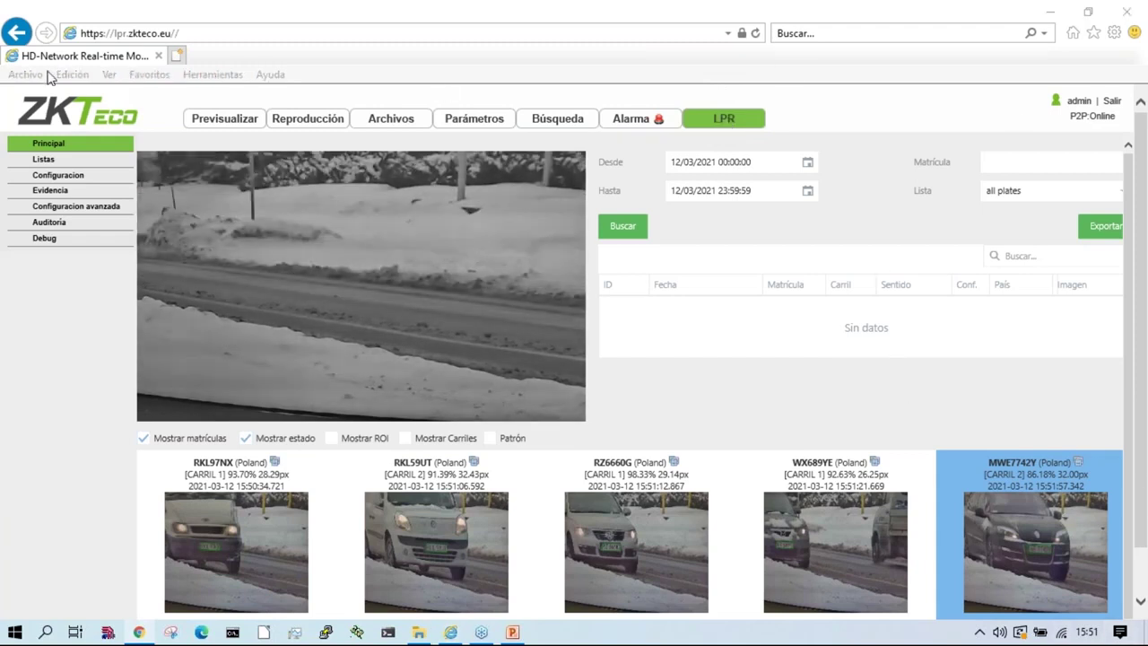
Step: Zoom the page out and enable Mostrar ROI and Mostrar Carriles on the live image
{"action": "left_click", "coordinate": [725, 374]}
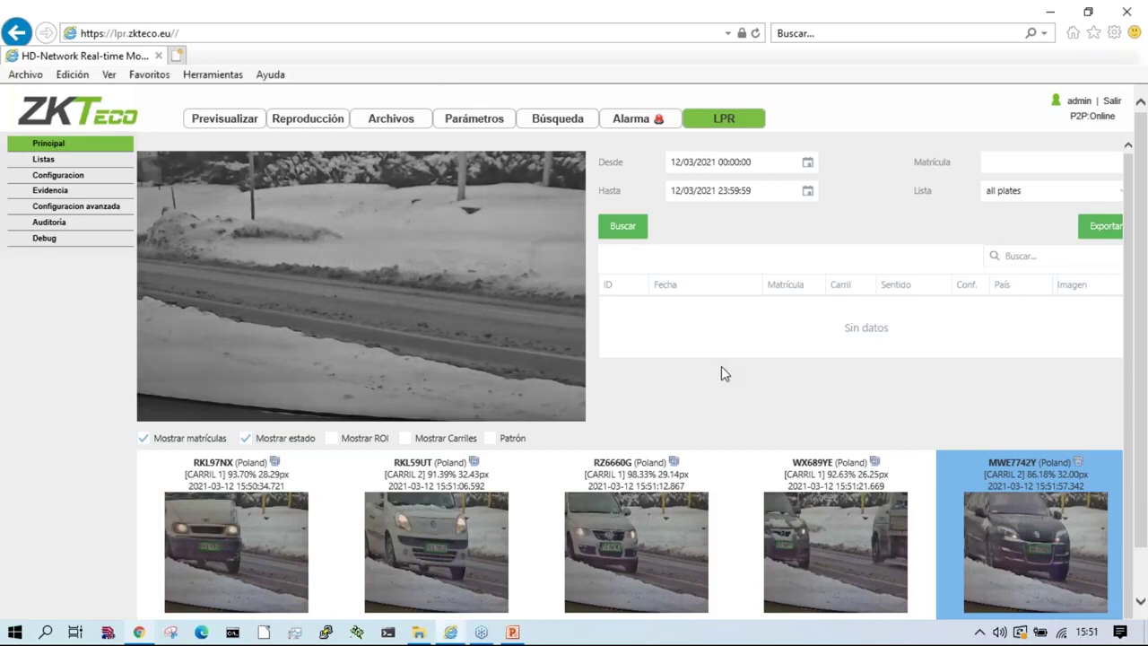
{"action": "key", "text": "ctrl+minus"}
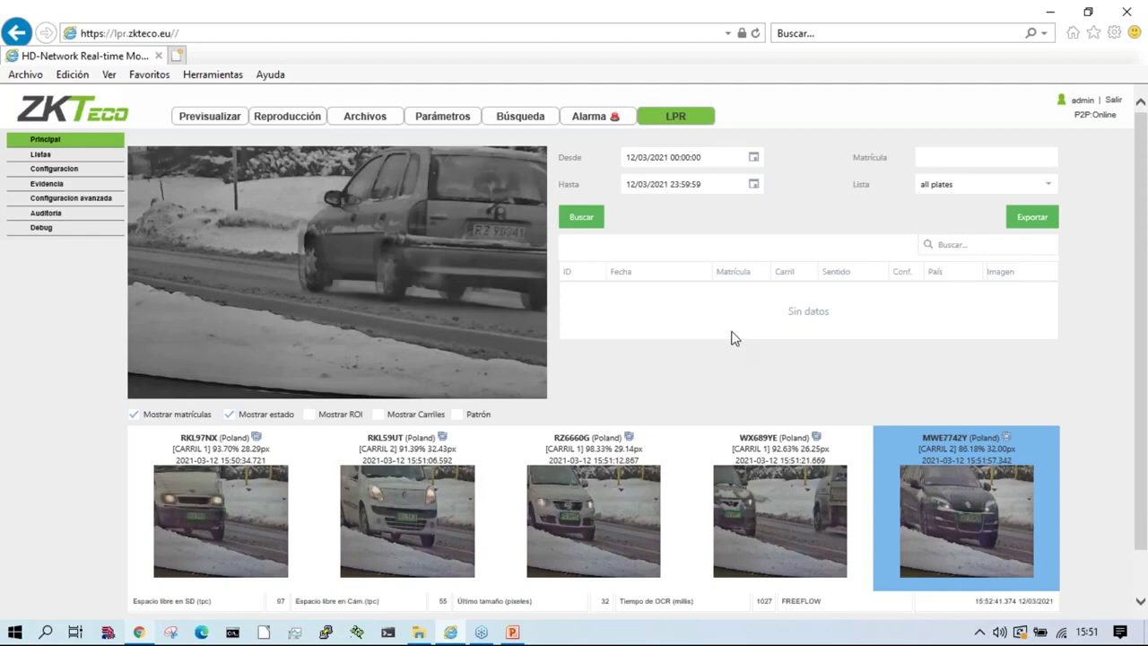
{"action": "left_click", "coordinate": [309, 415]}
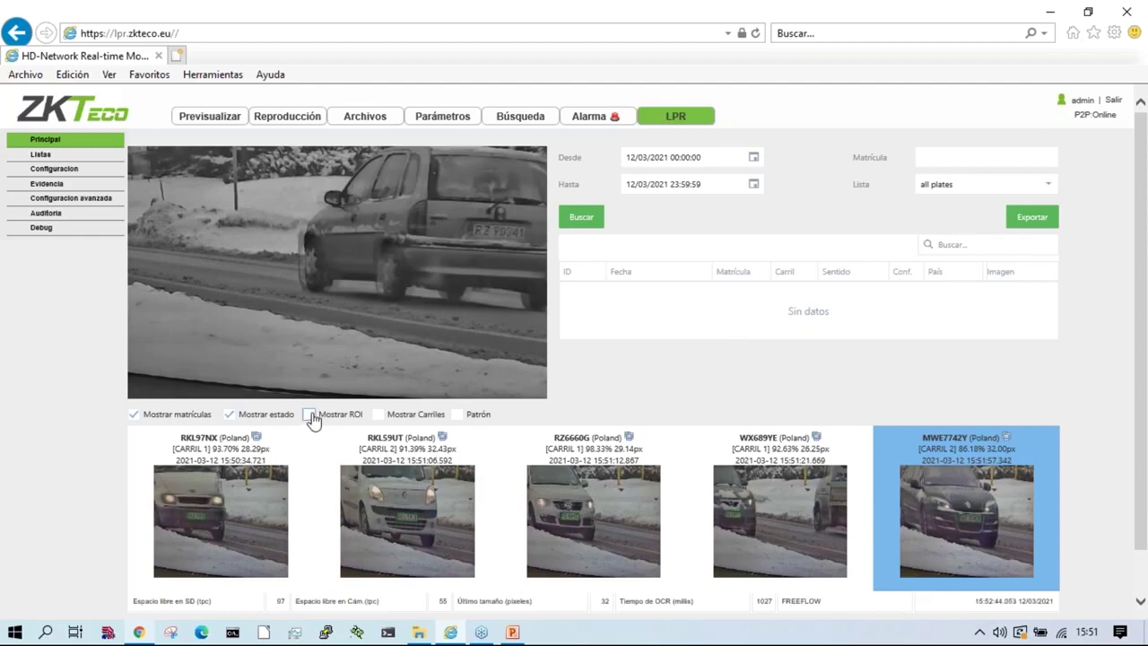
{"action": "left_click", "coordinate": [377, 415]}
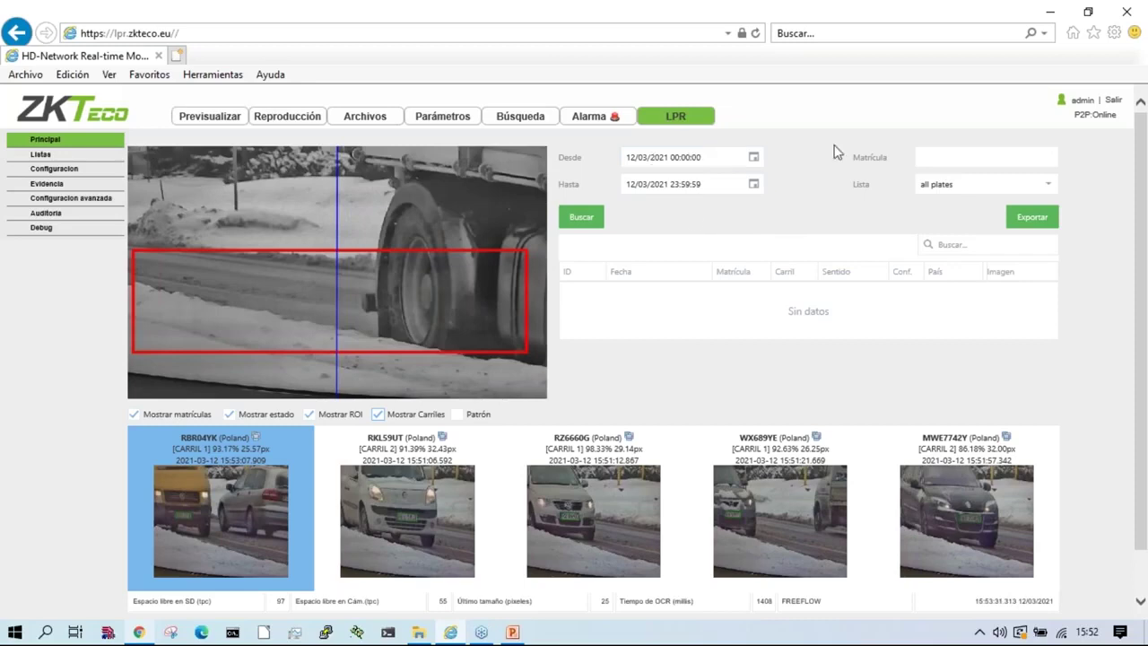
{"action": "left_click", "coordinate": [581, 221]}
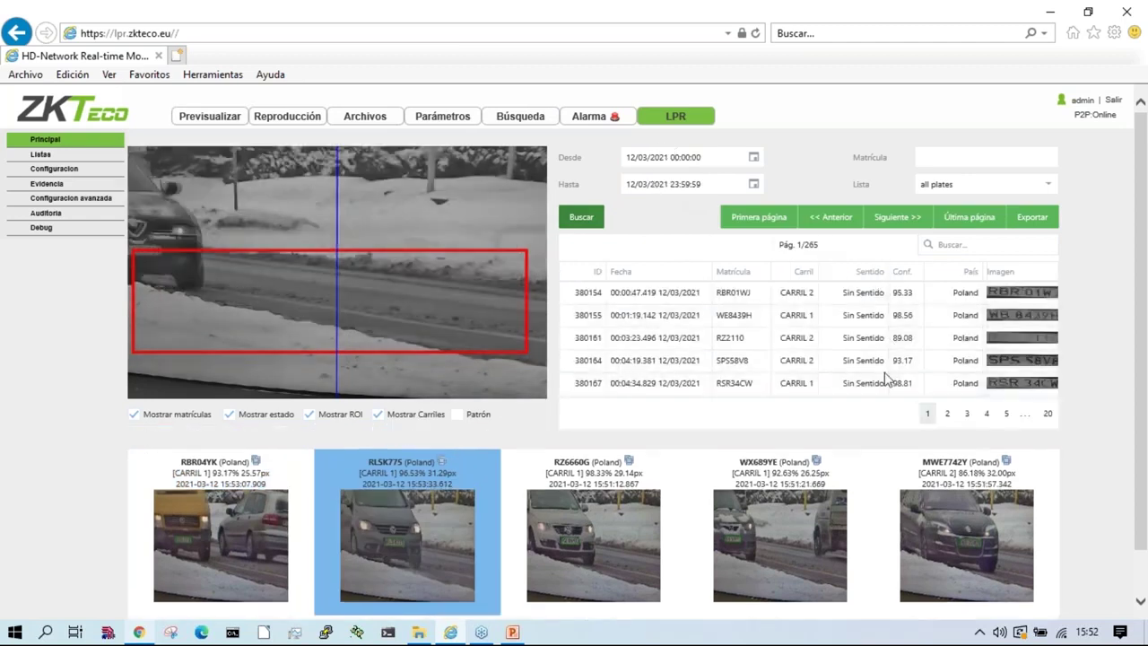
{"action": "double_click", "coordinate": [733, 293]}
{"action": "key", "text": "ctrl+c"}
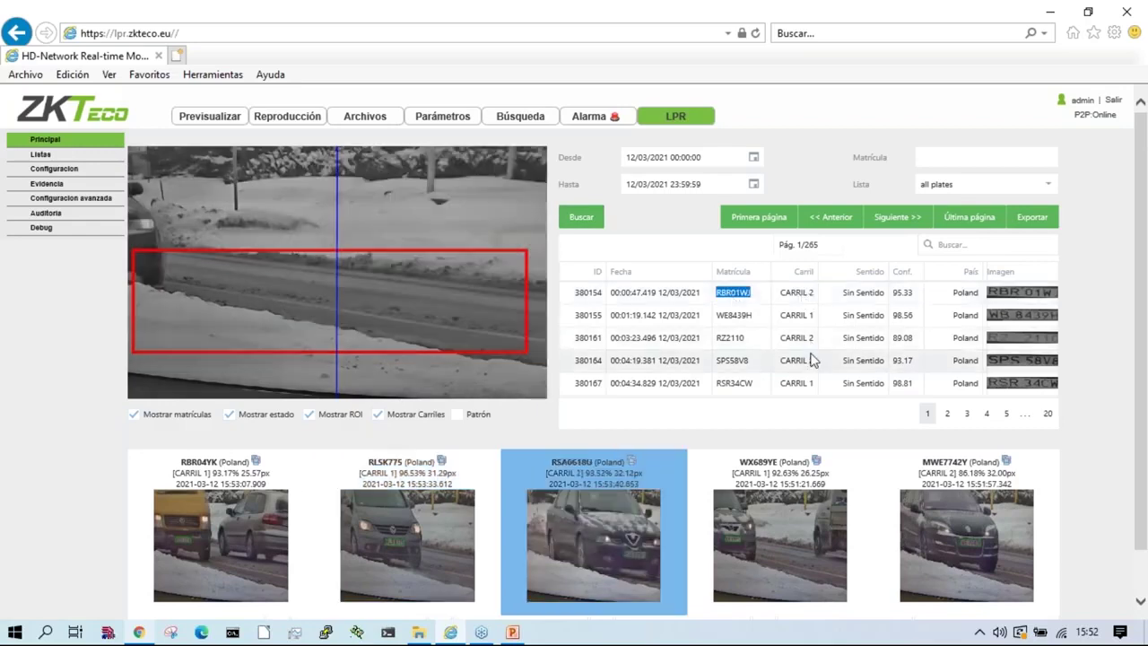
{"action": "left_click", "coordinate": [1022, 299]}
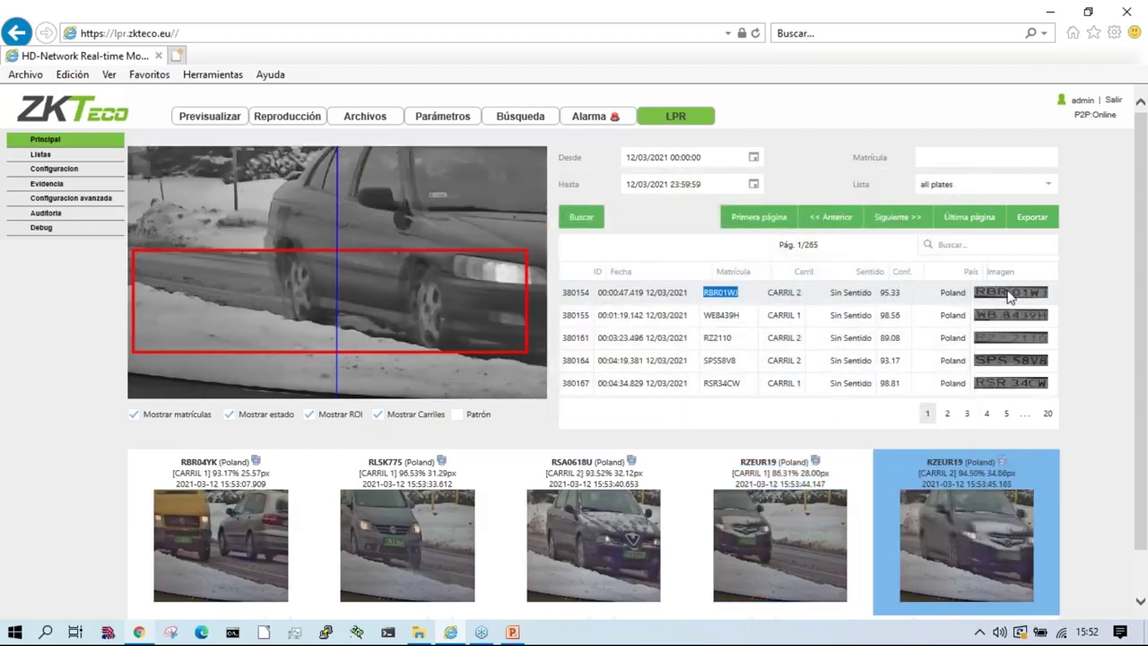
{"action": "mouse_move", "coordinate": [1009, 297]}
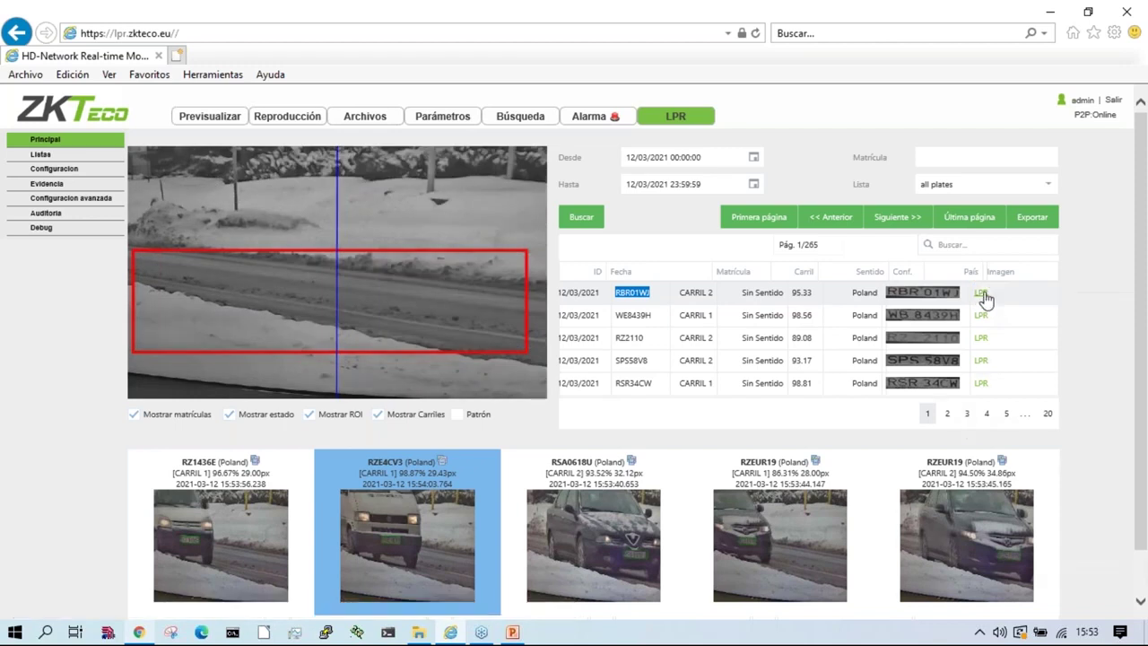
{"action": "right_click", "coordinate": [981, 295]}
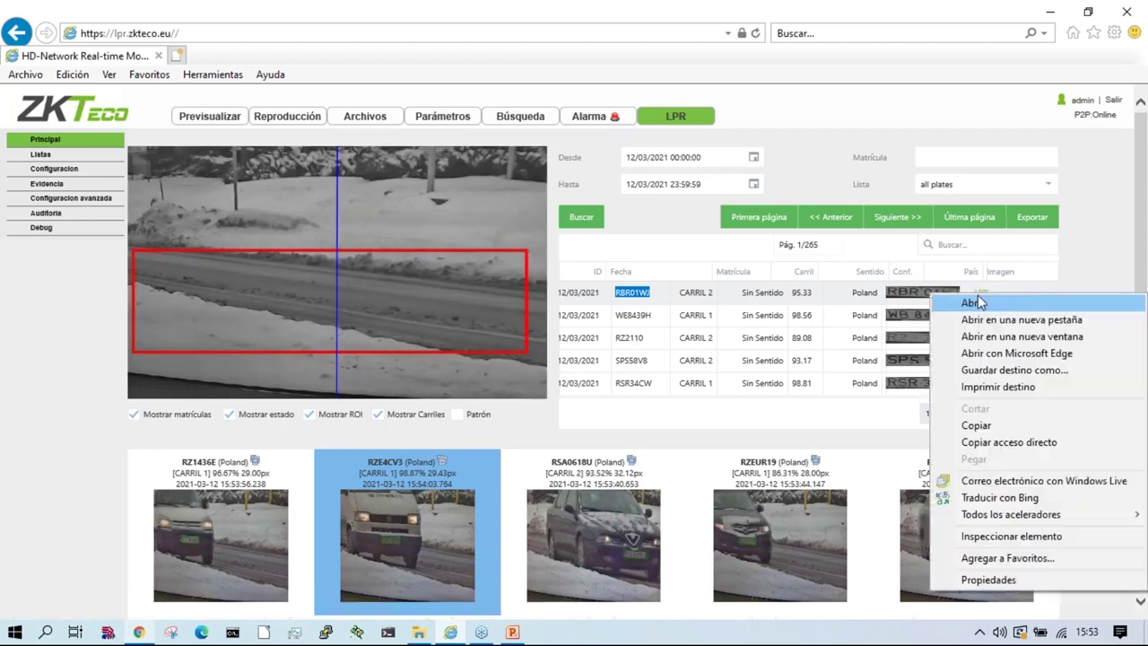
{"action": "left_click", "coordinate": [1020, 319]}
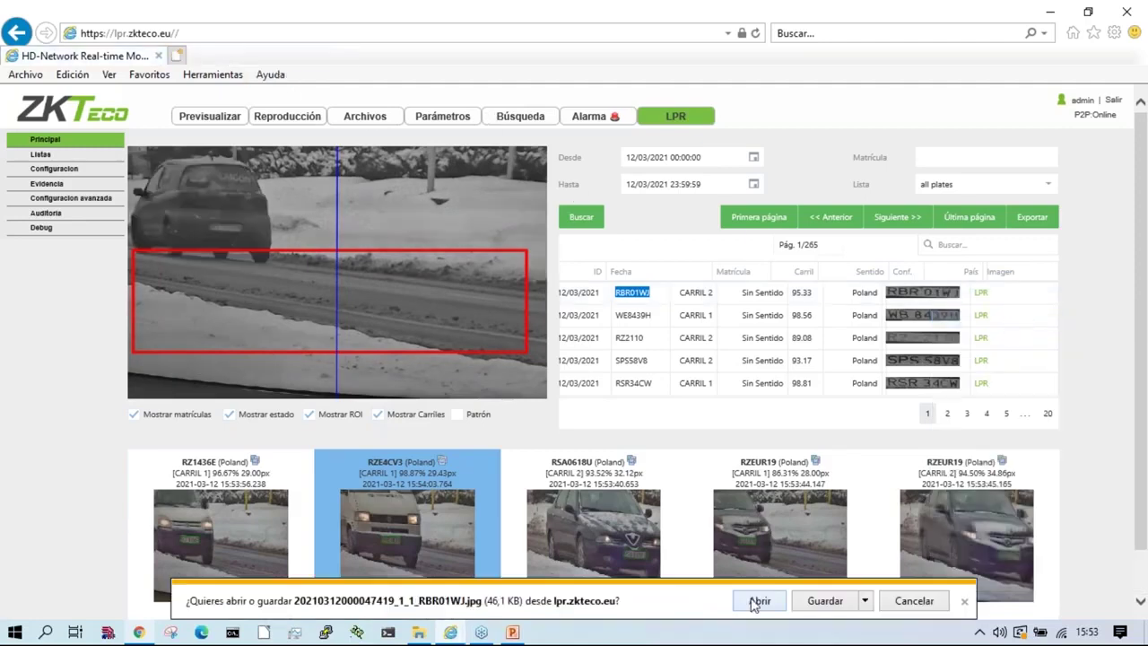
{"action": "left_click", "coordinate": [754, 603]}
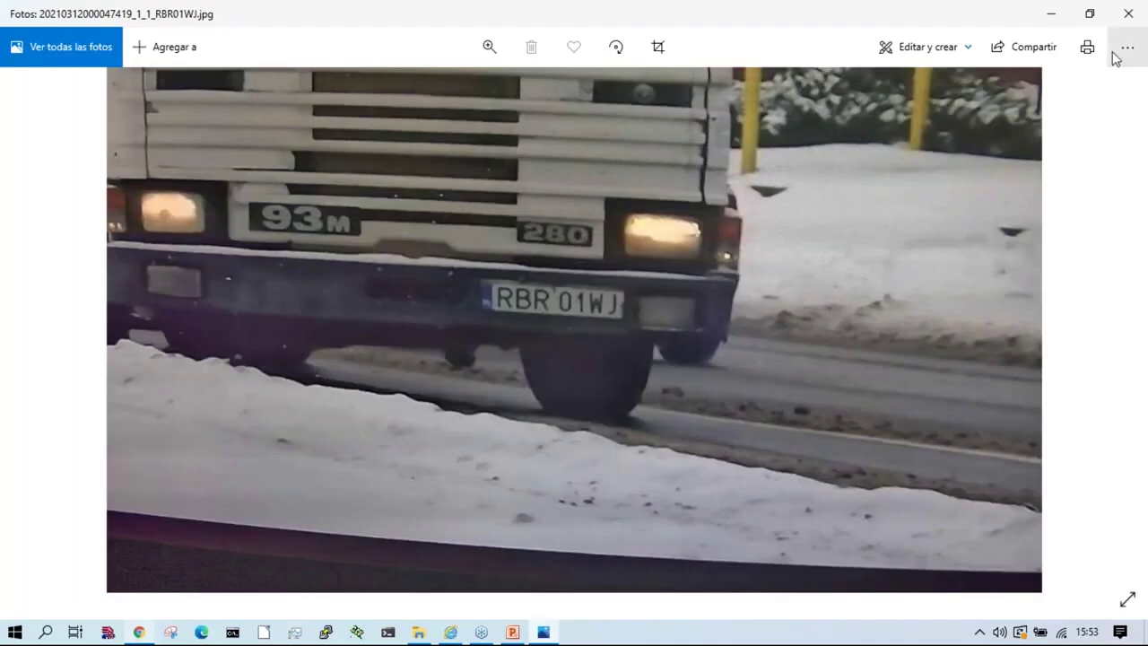
{"action": "left_click", "coordinate": [1129, 13]}
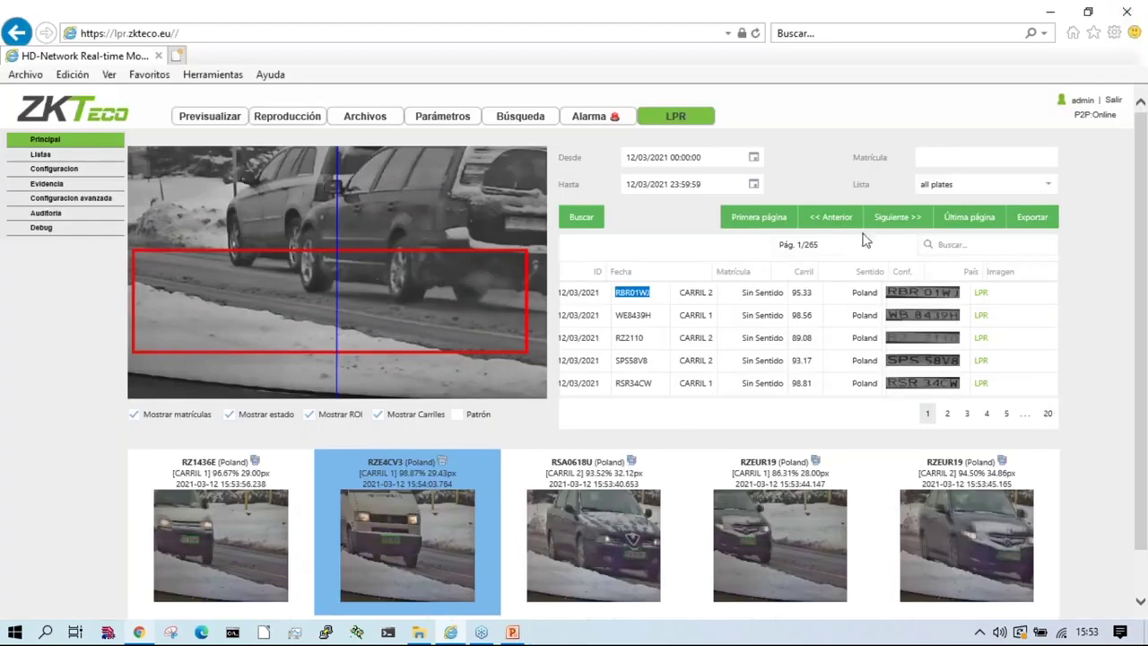
Step: Copy plate RBR01WJ into the Matrícula filter and search its reads
{"action": "right_click", "coordinate": [635, 303]}
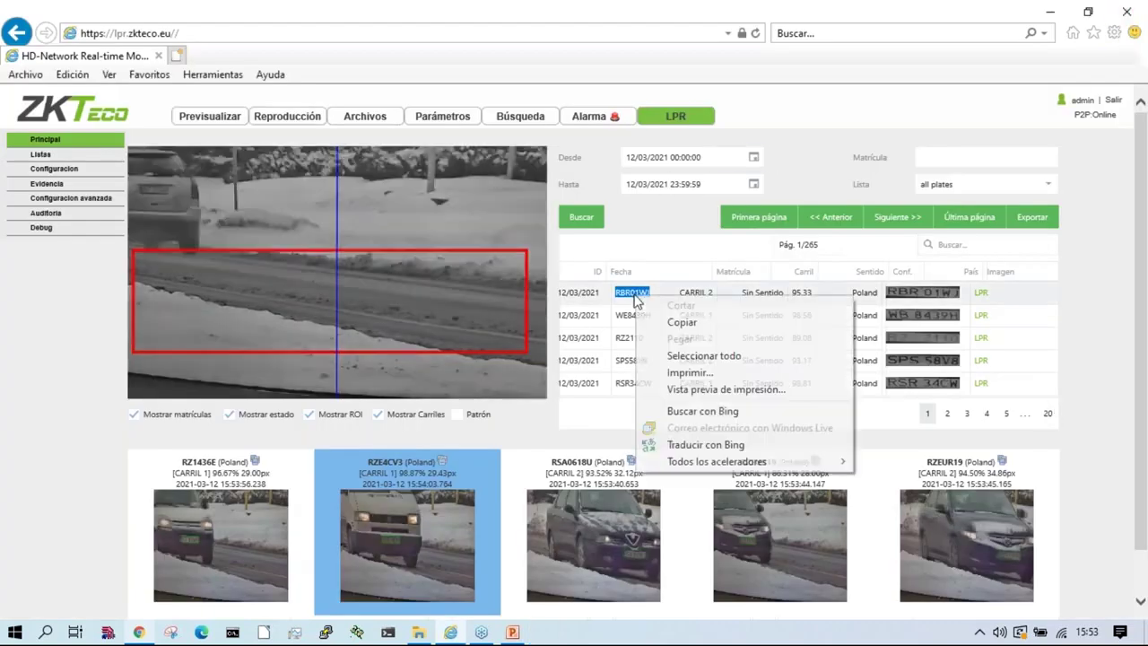
{"action": "left_click", "coordinate": [663, 314]}
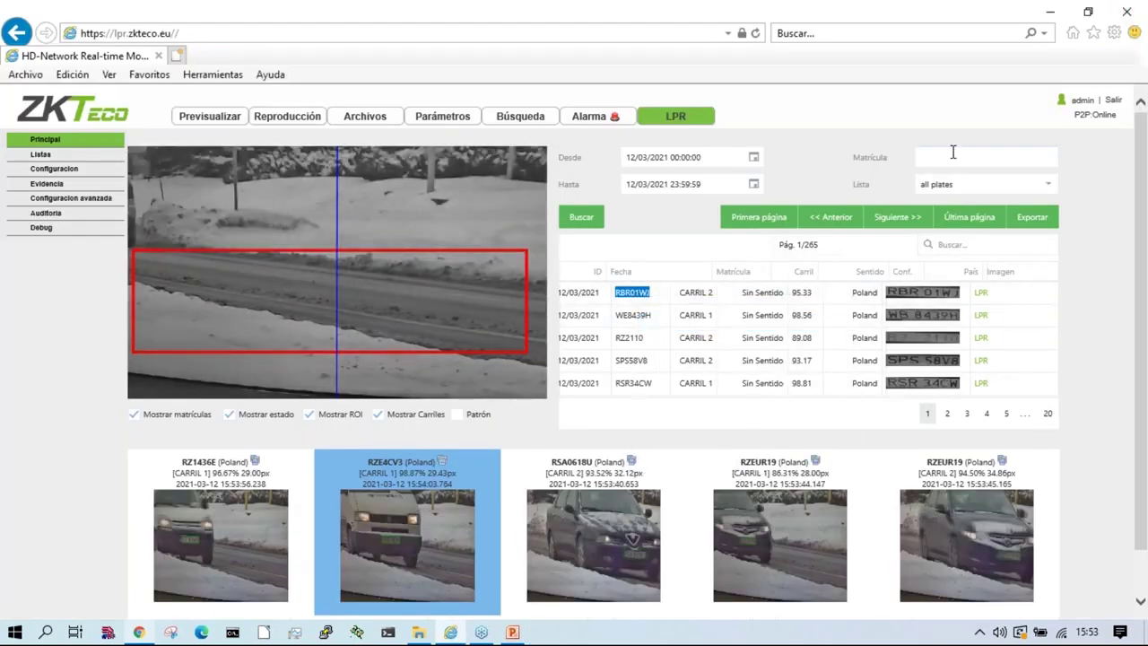
{"action": "right_click", "coordinate": [954, 152]}
{"action": "left_click", "coordinate": [1013, 225]}
{"action": "left_click", "coordinate": [586, 222]}
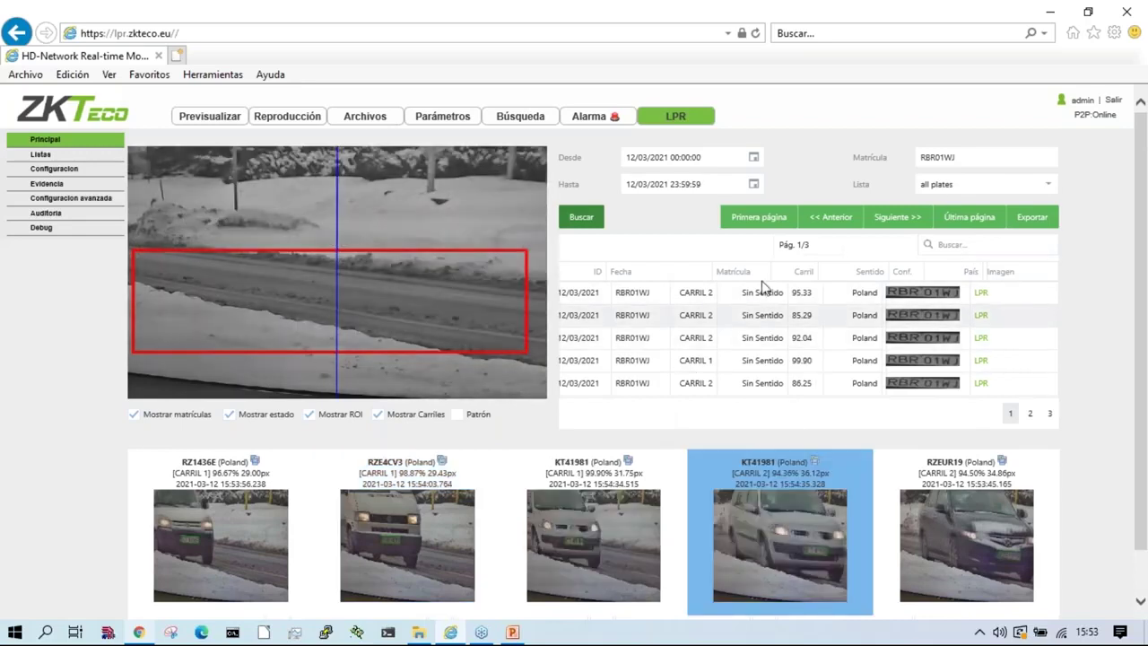
Step: Keep Lista on all plates, clear the plate filter, search again and export results
{"action": "left_click", "coordinate": [1001, 191]}
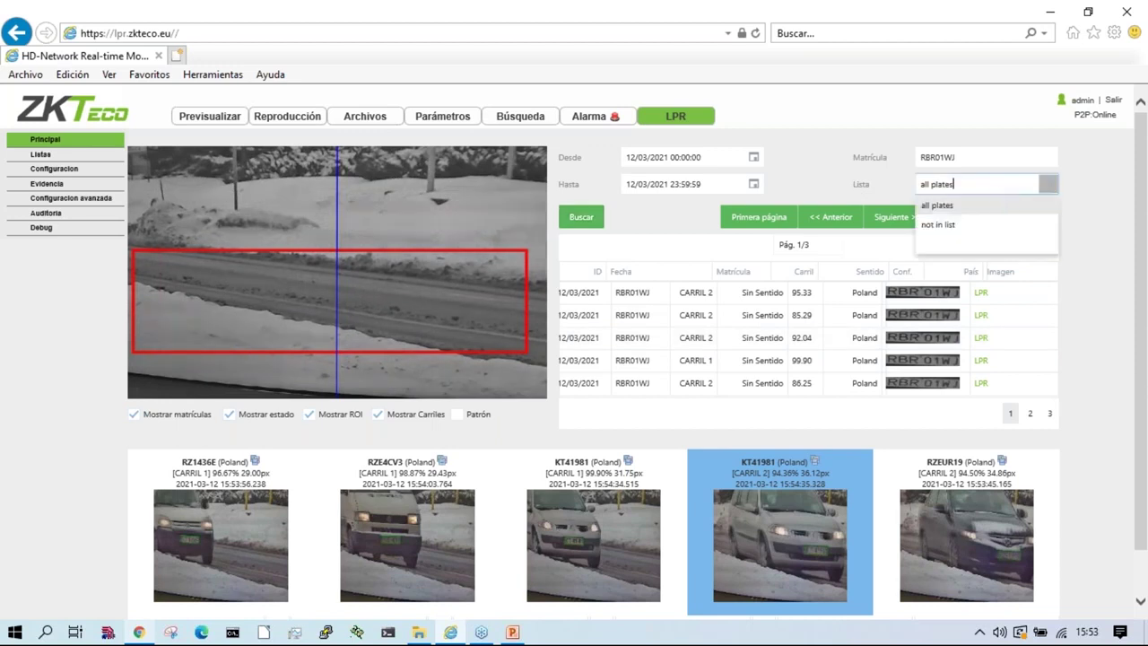
{"action": "left_click", "coordinate": [1009, 184]}
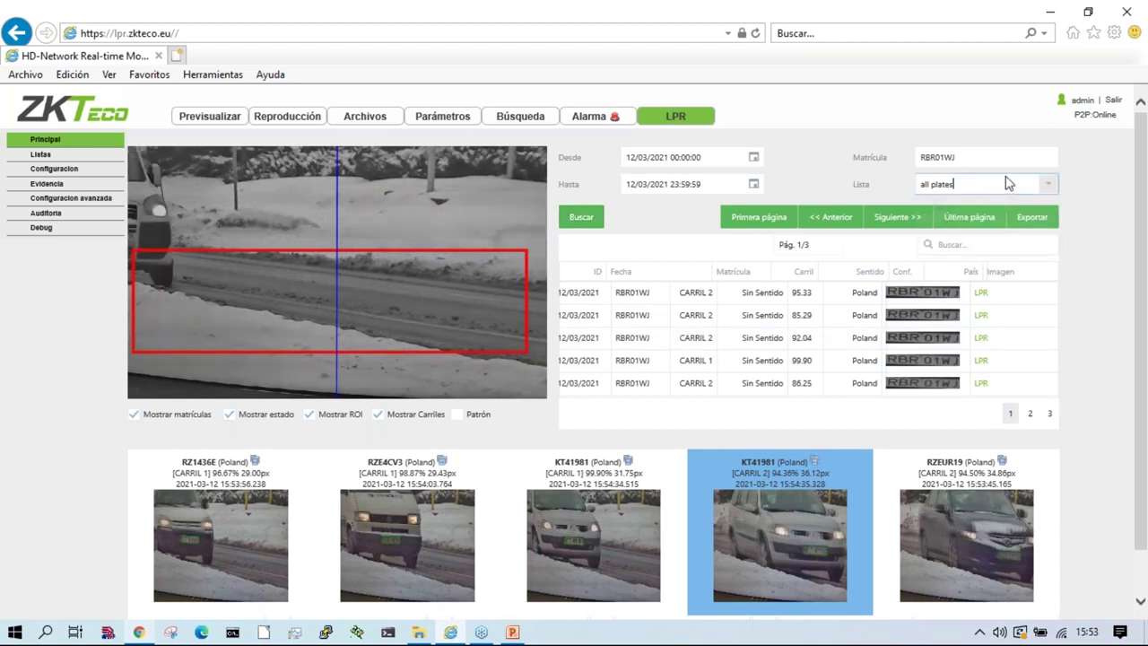
{"action": "left_click", "coordinate": [1044, 184]}
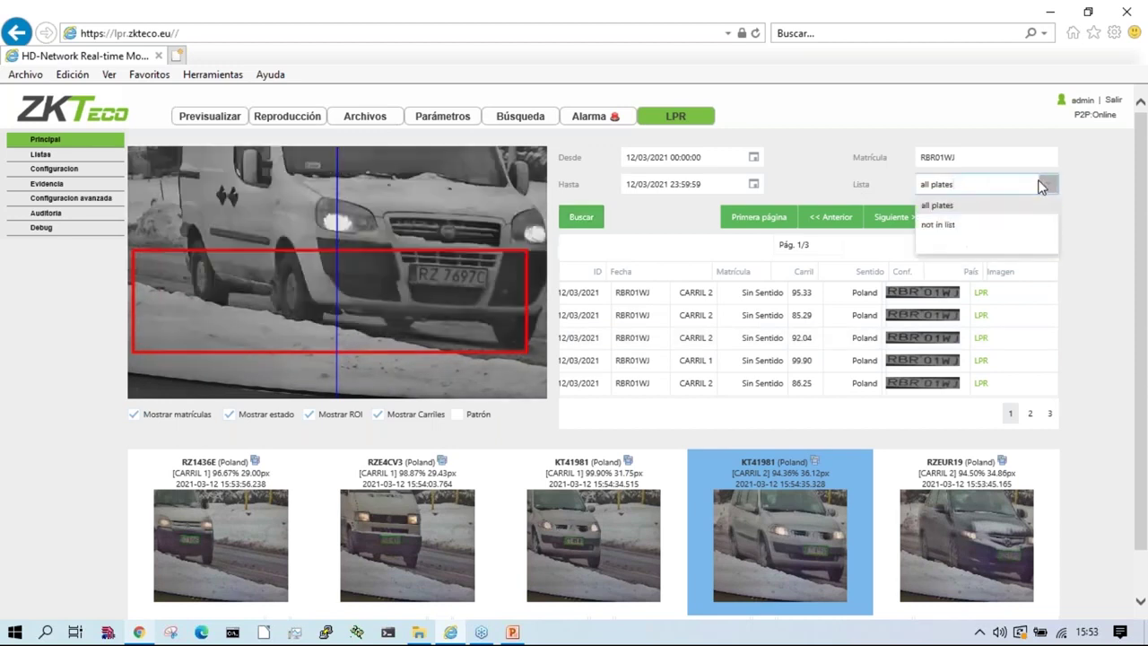
{"action": "left_click", "coordinate": [1041, 185]}
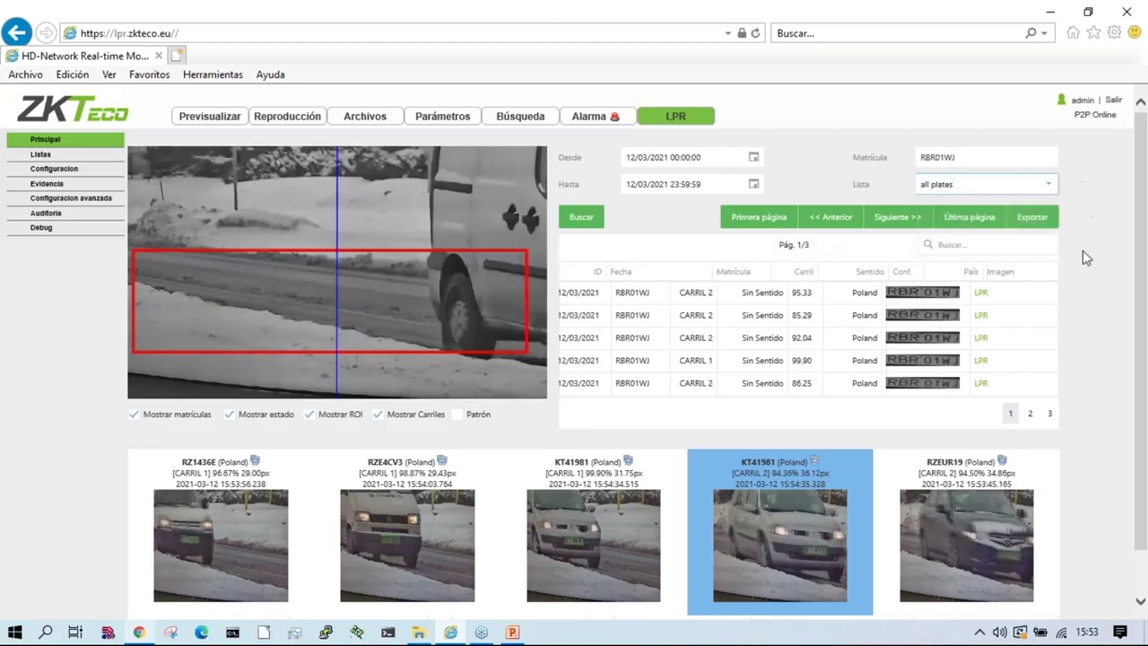
{"action": "left_click_drag", "start_coordinate": [958, 157], "coordinate": [818, 159]}
{"action": "key", "text": "BackSpace"}
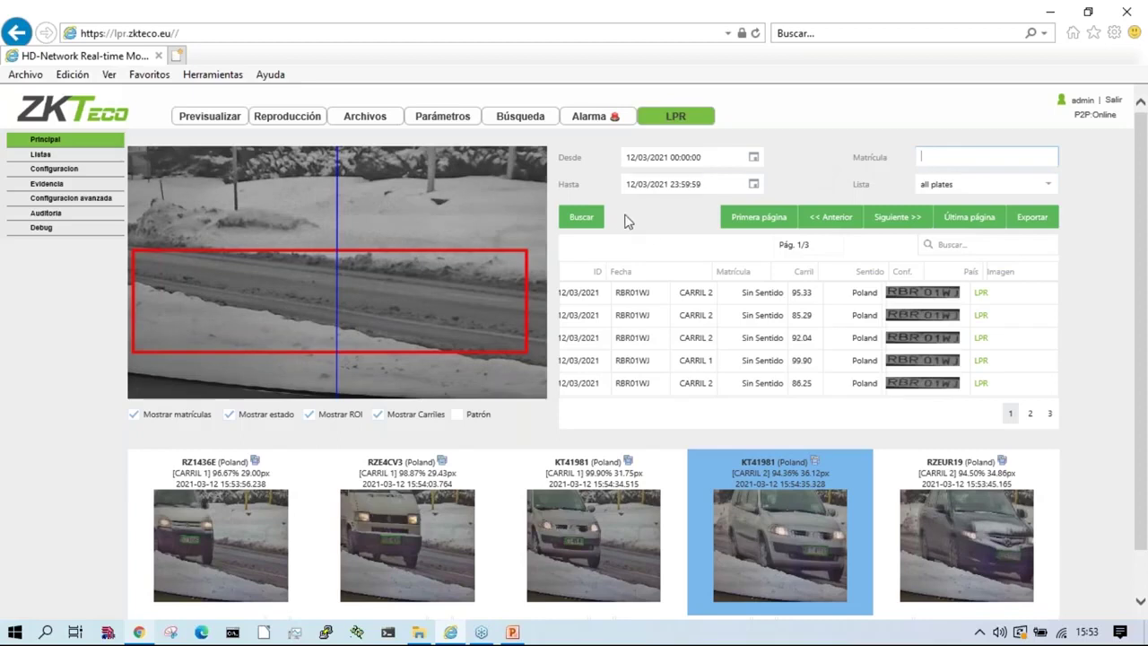
{"action": "left_click", "coordinate": [582, 217]}
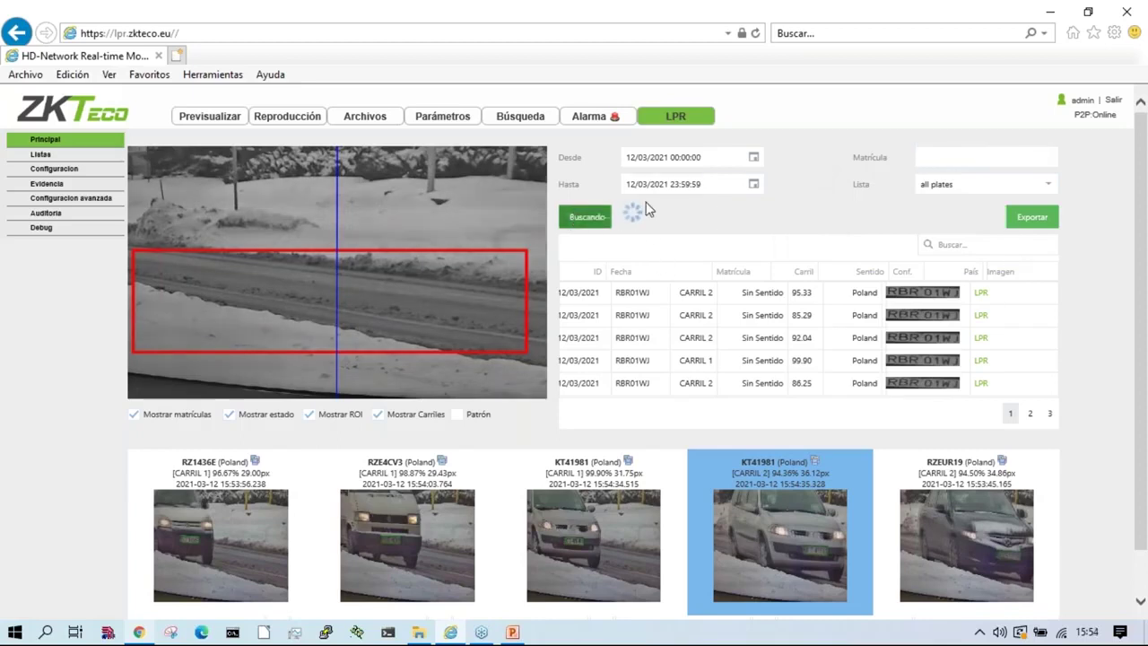
{"action": "left_click", "coordinate": [1032, 216]}
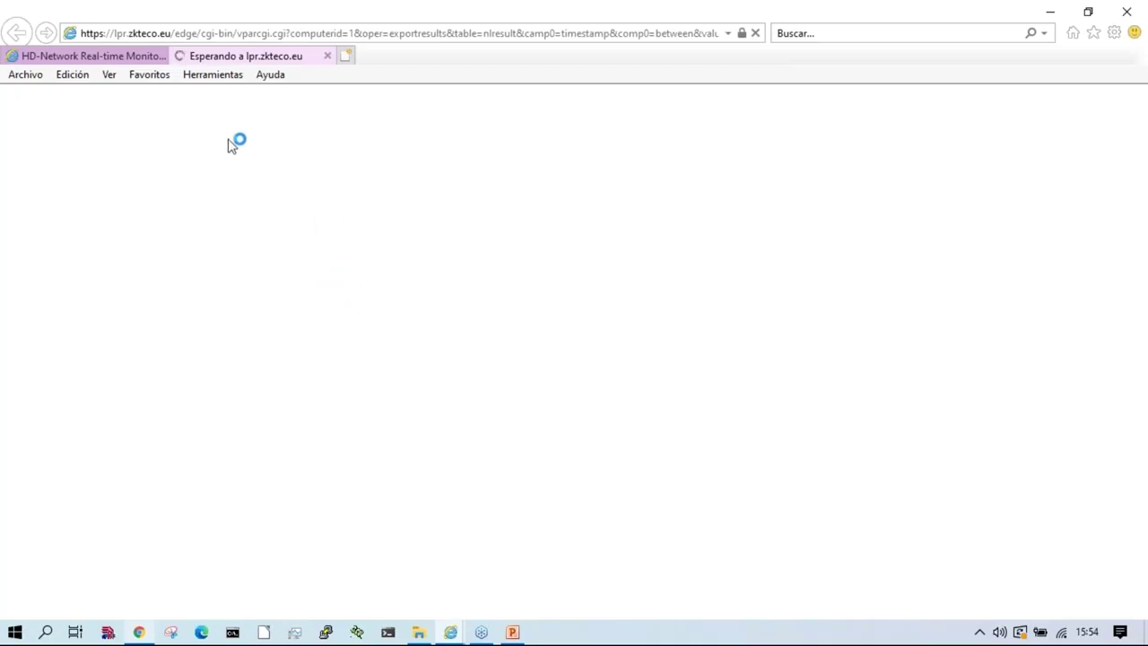
Step: Open the downloaded result_20210312155457.csv in LibreOffice Calc with default import settings
{"action": "left_click", "coordinate": [94, 53]}
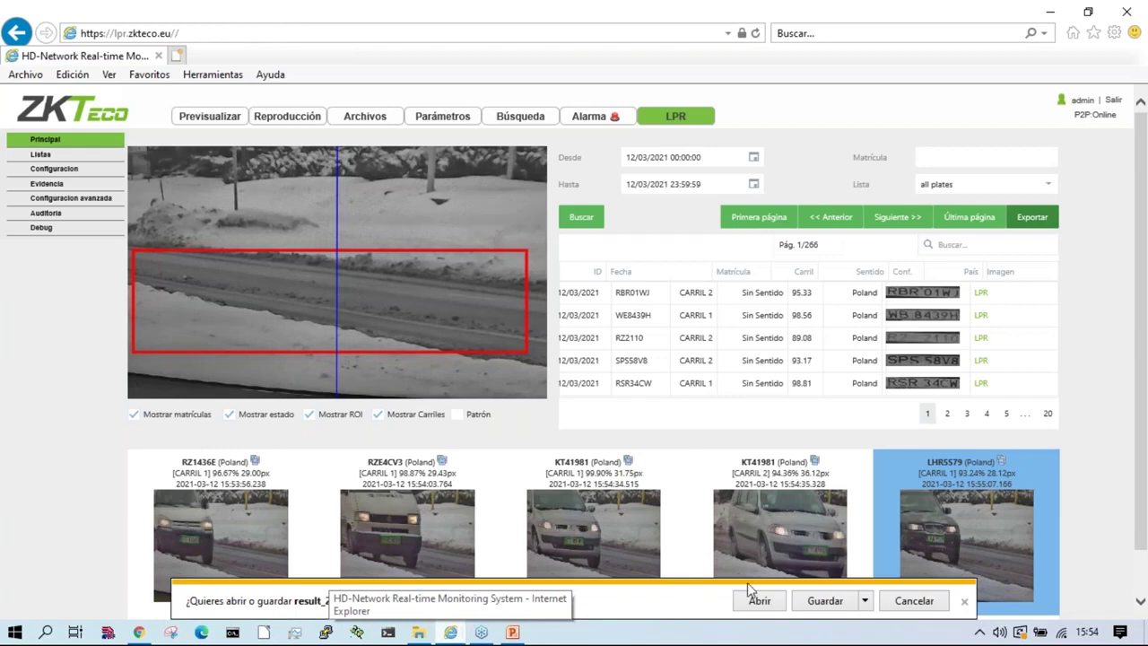
{"action": "left_click", "coordinate": [755, 599]}
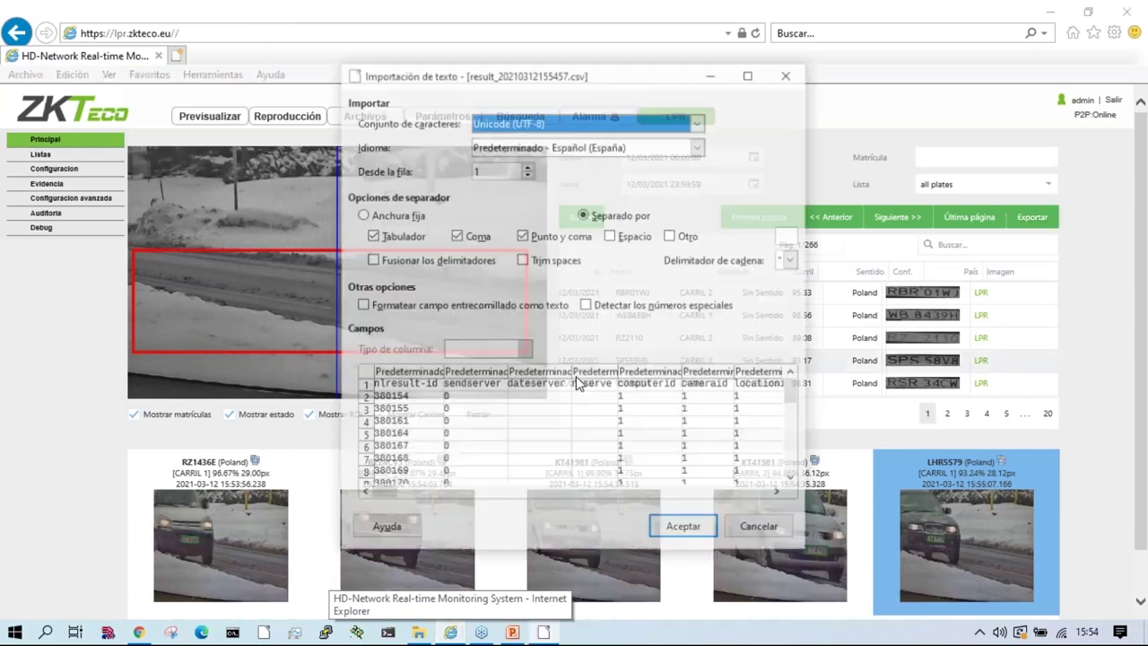
{"action": "left_click", "coordinate": [684, 529]}
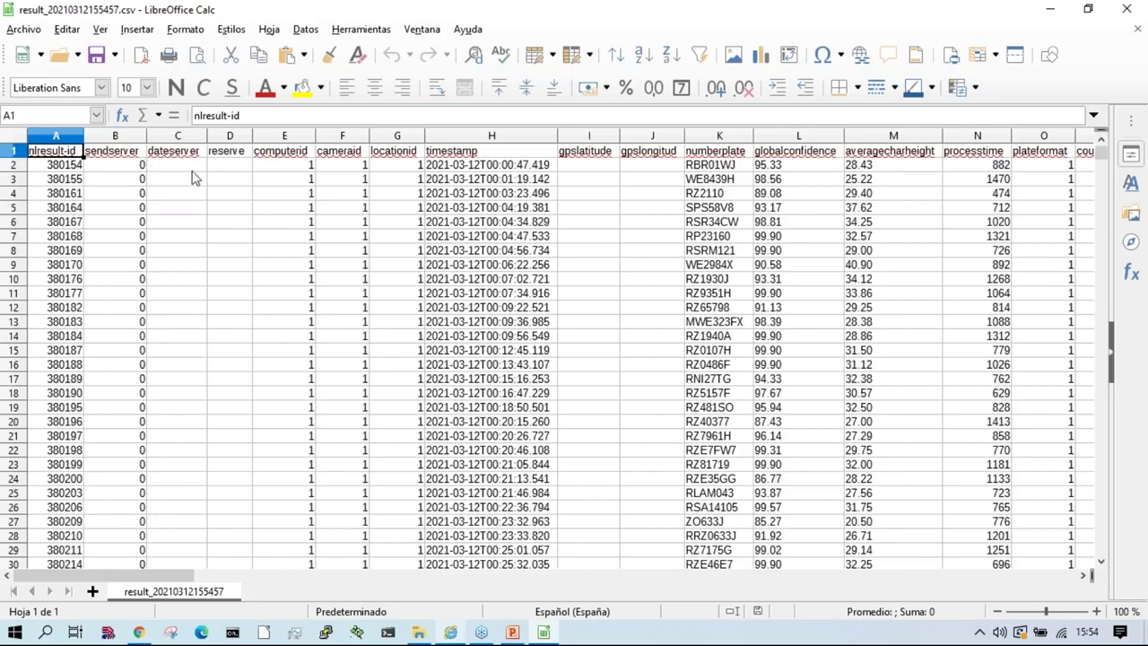
Step: Scan row 6 through plate position, speed, lane, vehicle class, make and colour columns, then close Calc
{"action": "left_click", "coordinate": [508, 225]}
{"action": "key", "text": "Right"}
{"action": "key", "text": "Right"}
{"action": "key", "text": "Right"}
{"action": "key", "text": "Right"}
{"action": "key", "text": "Right"}
{"action": "key", "text": "Right"}
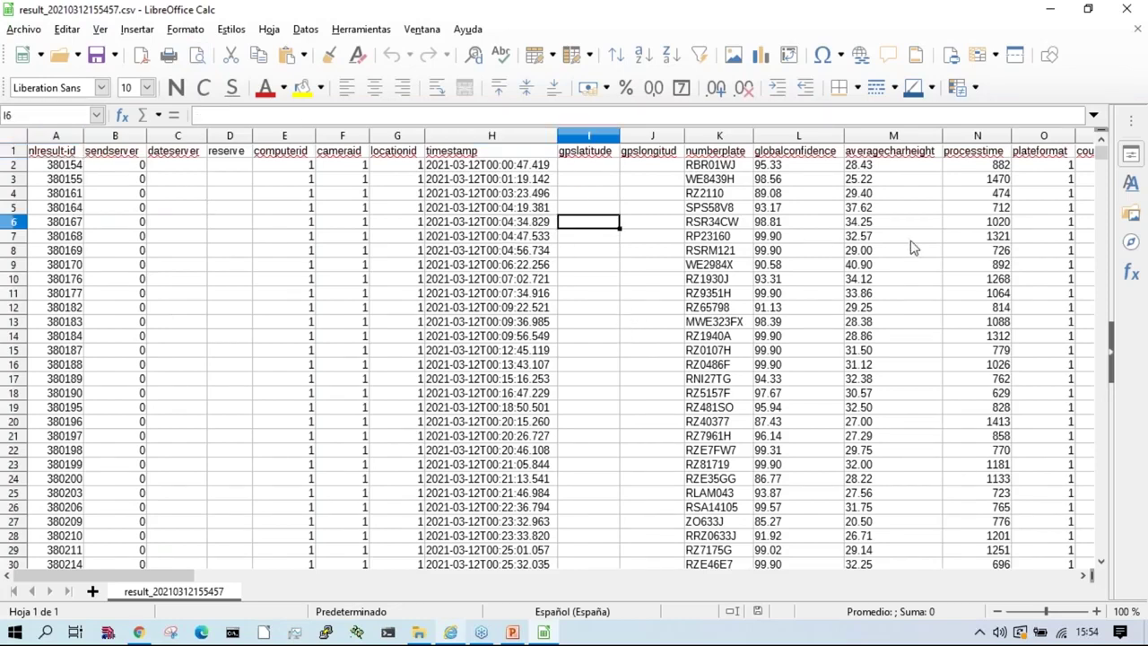
{"action": "key", "text": "Right"}
{"action": "key", "text": "Right"}
{"action": "key", "text": "Right"}
{"action": "key", "text": "Right"}
{"action": "key", "text": "Right"}
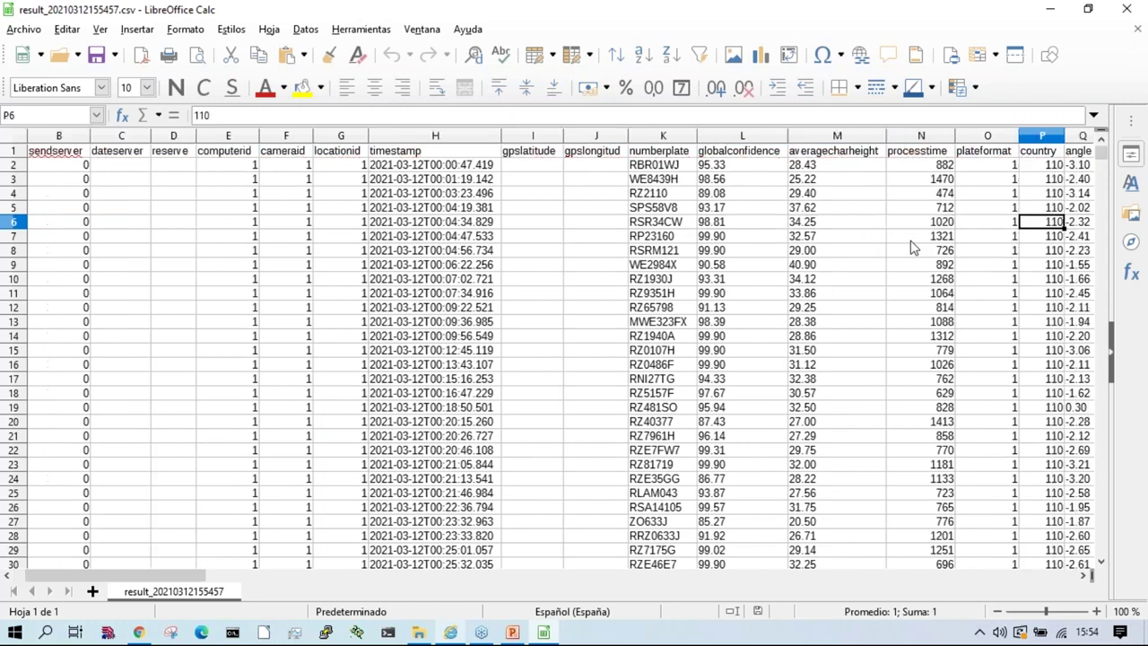
{"action": "key", "text": "Right"}
{"action": "key", "text": "Right"}
{"action": "key", "text": "Right"}
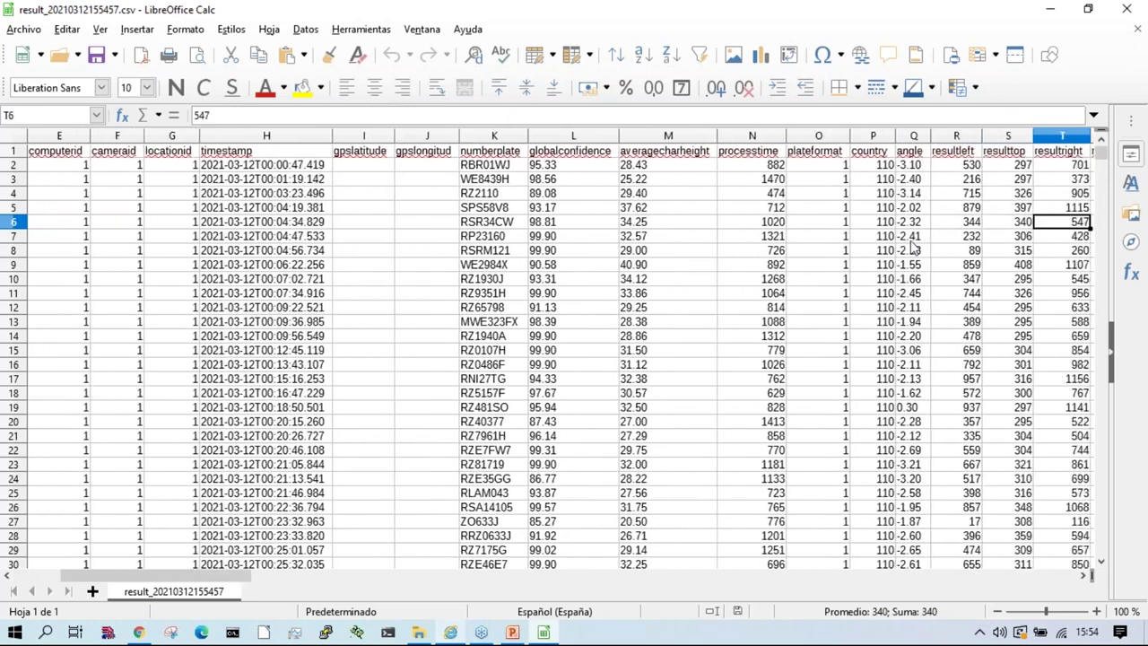
{"action": "key", "text": "Right"}
{"action": "key", "text": "Right"}
{"action": "key", "text": "Right"}
{"action": "key", "text": "Right"}
{"action": "key", "text": "Right"}
{"action": "key", "text": "Right"}
{"action": "key", "text": "Right"}
{"action": "key", "text": "Right"}
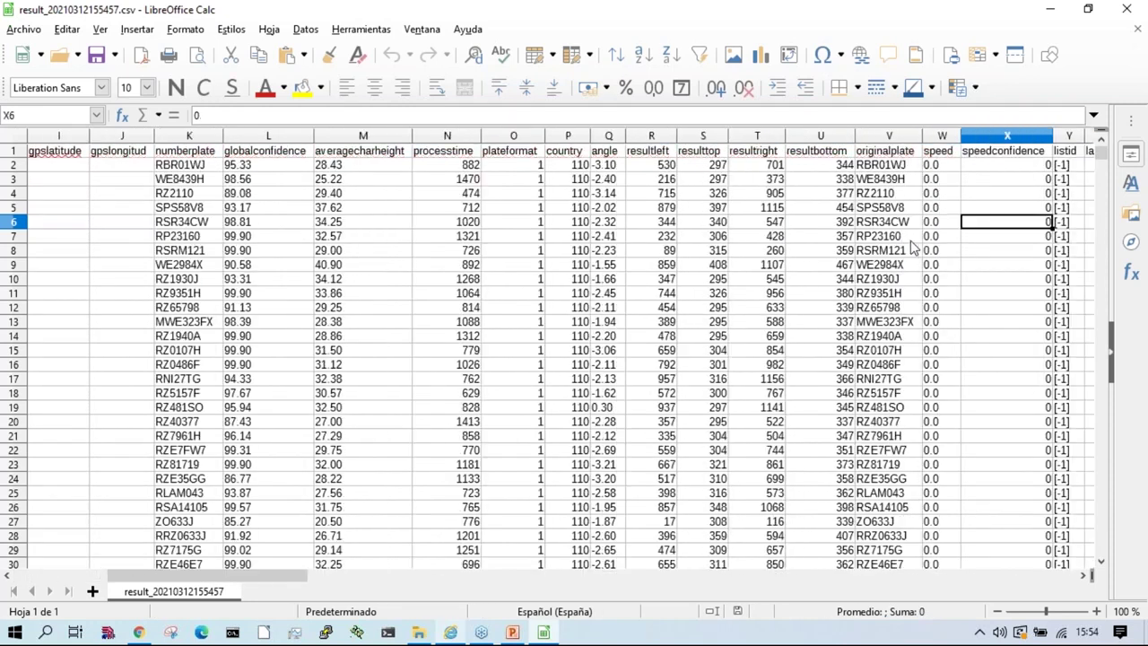
{"action": "key", "text": "Right"}
{"action": "key", "text": "Right"}
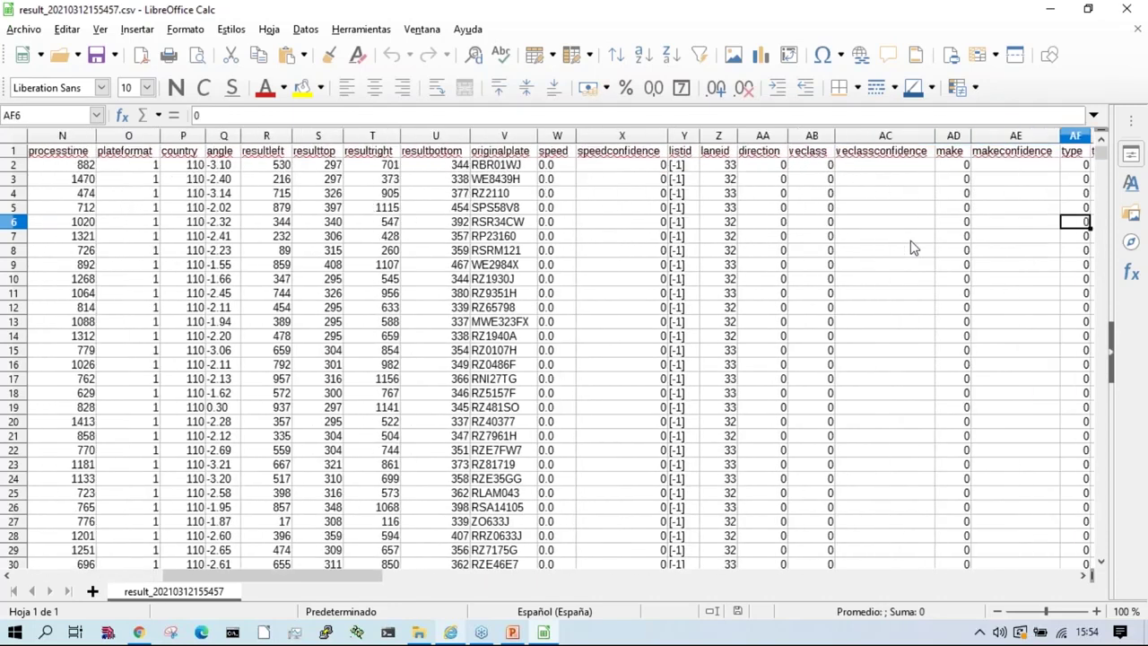
{"action": "key", "text": "Right"}
{"action": "key", "text": "Right"}
{"action": "key", "text": "Right"}
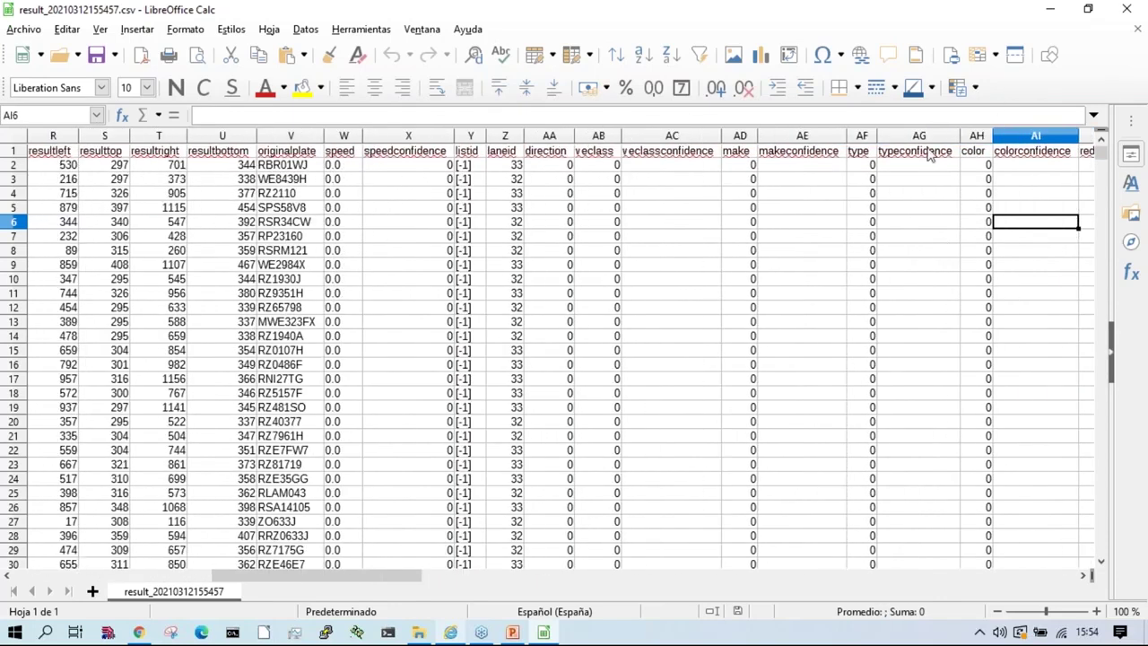
{"action": "left_click", "coordinate": [1124, 10]}
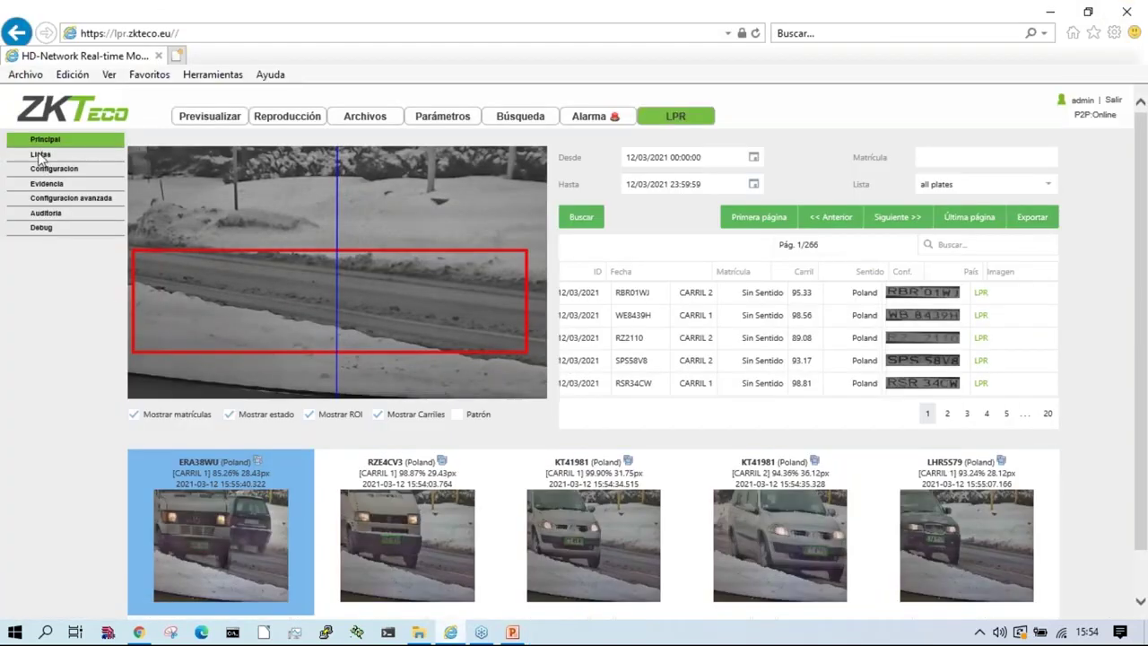
Step: Expand list actions and exports on Listas, then show all plates' three actions and disabled FTP export
{"action": "left_click", "coordinate": [42, 155]}
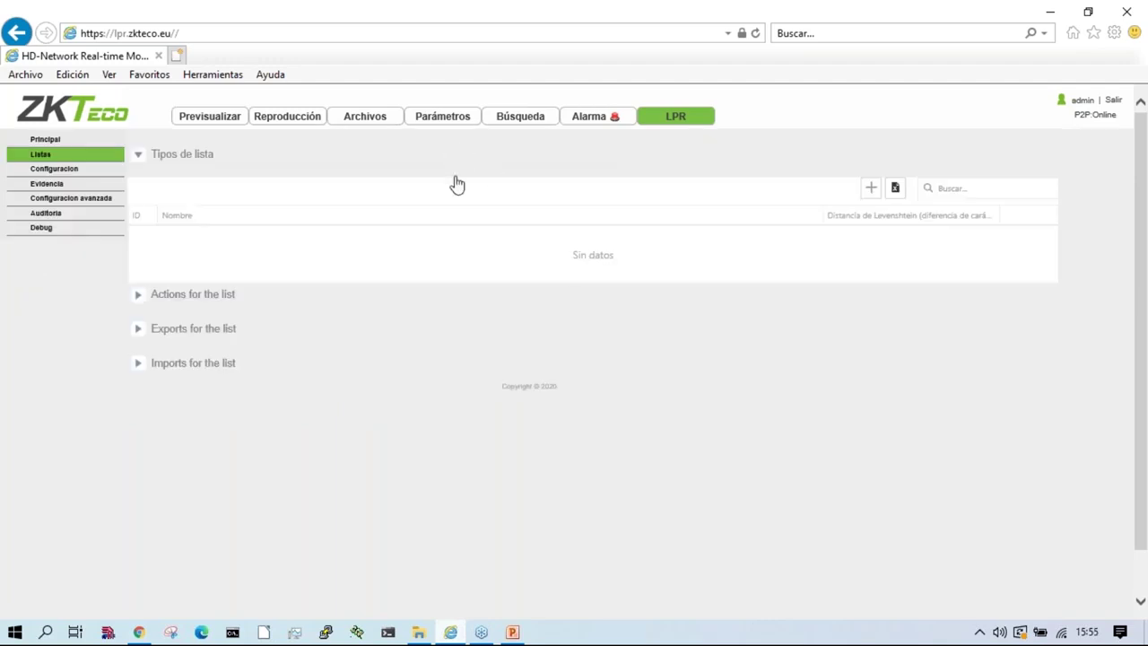
{"action": "left_click", "coordinate": [223, 301]}
{"action": "left_click", "coordinate": [280, 421]}
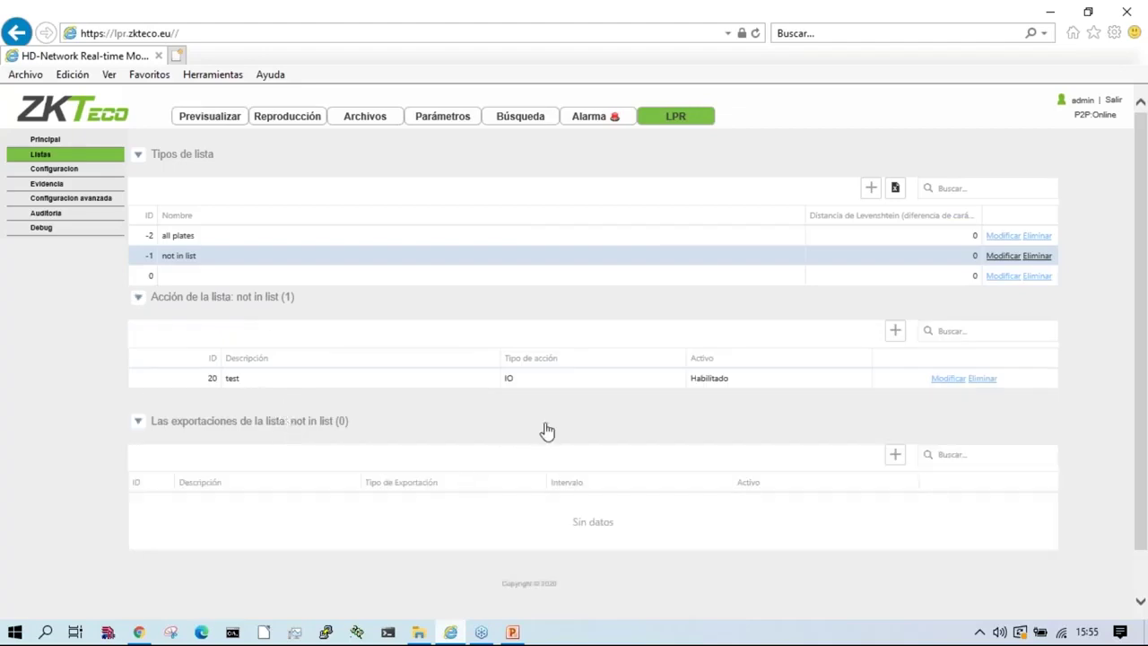
{"action": "left_click", "coordinate": [179, 237]}
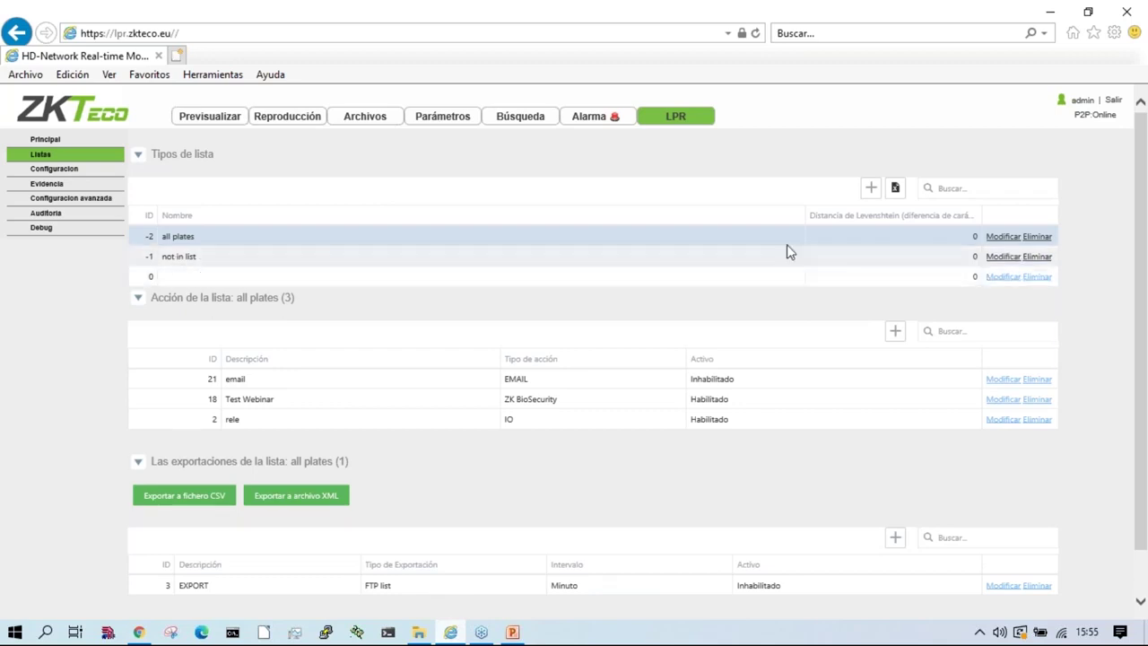
Step: Add a list named Vips and save it
{"action": "left_click", "coordinate": [870, 188]}
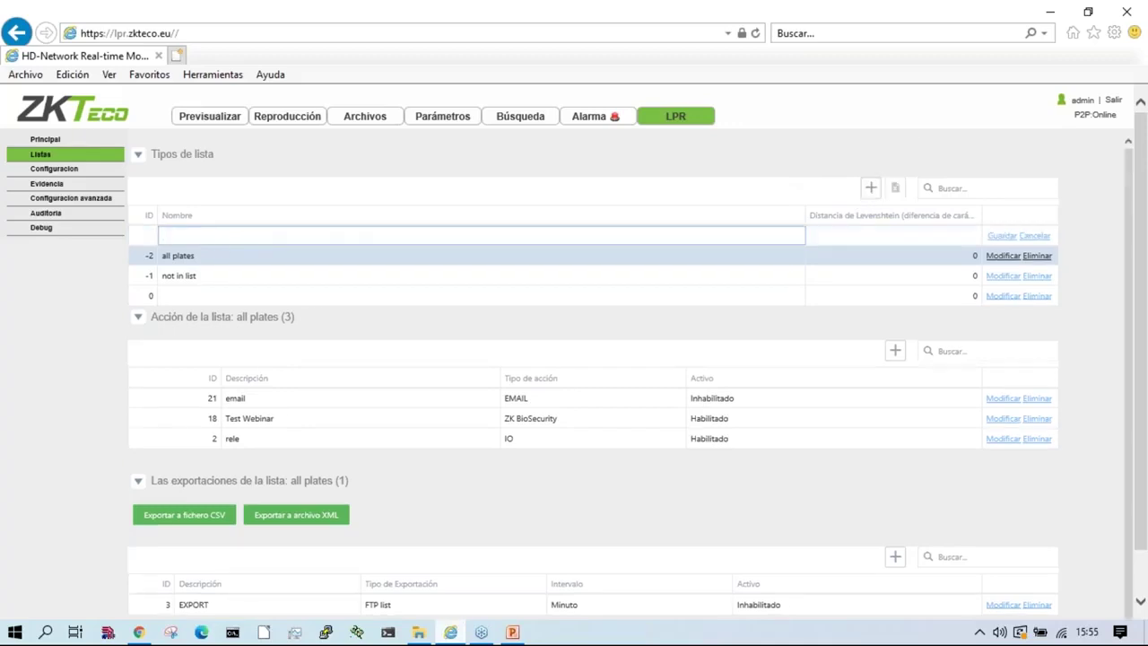
{"action": "key", "text": "Tab"}
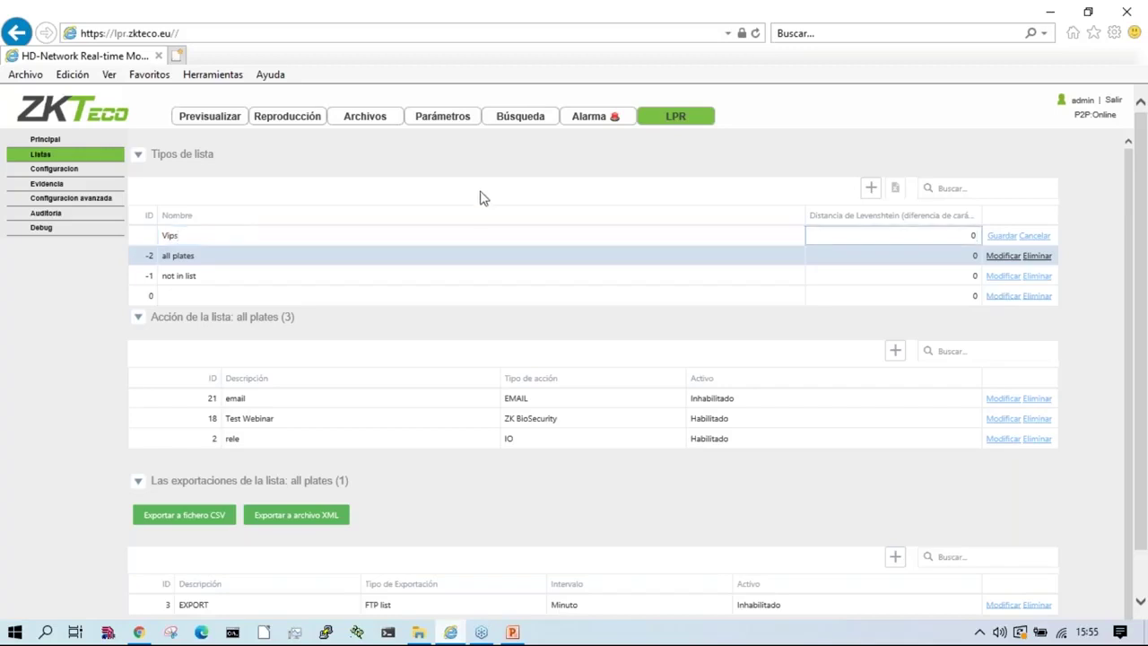
{"action": "left_click", "coordinate": [1005, 235]}
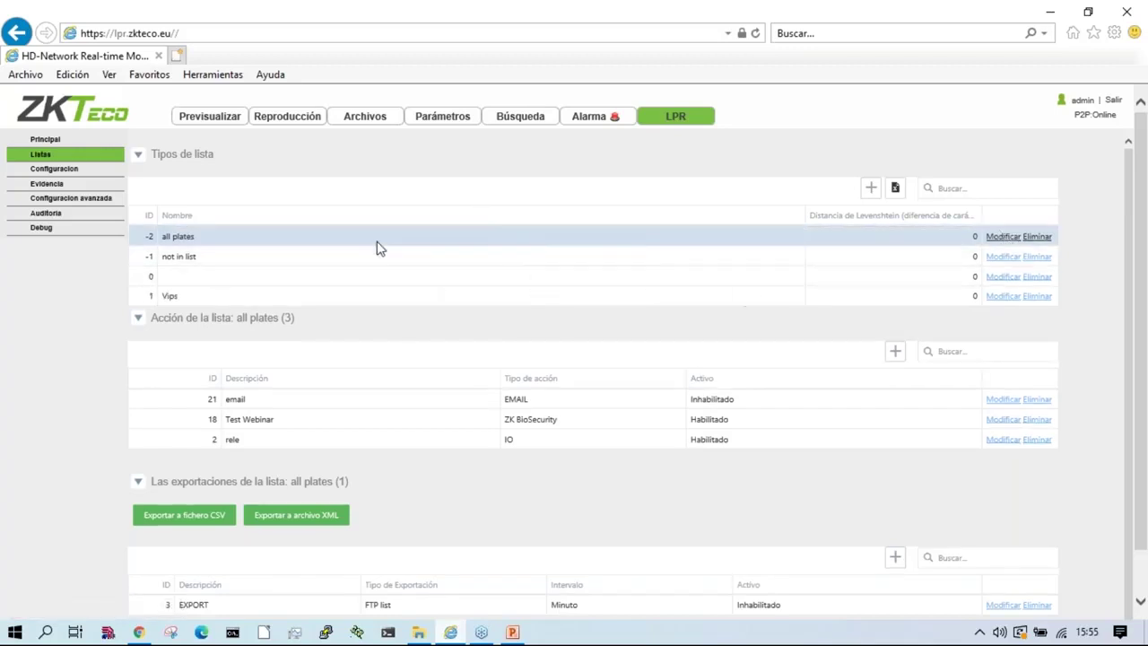
Step: Add a list named TORRE-1 with Levenshtein distance 0
{"action": "left_click", "coordinate": [871, 187]}
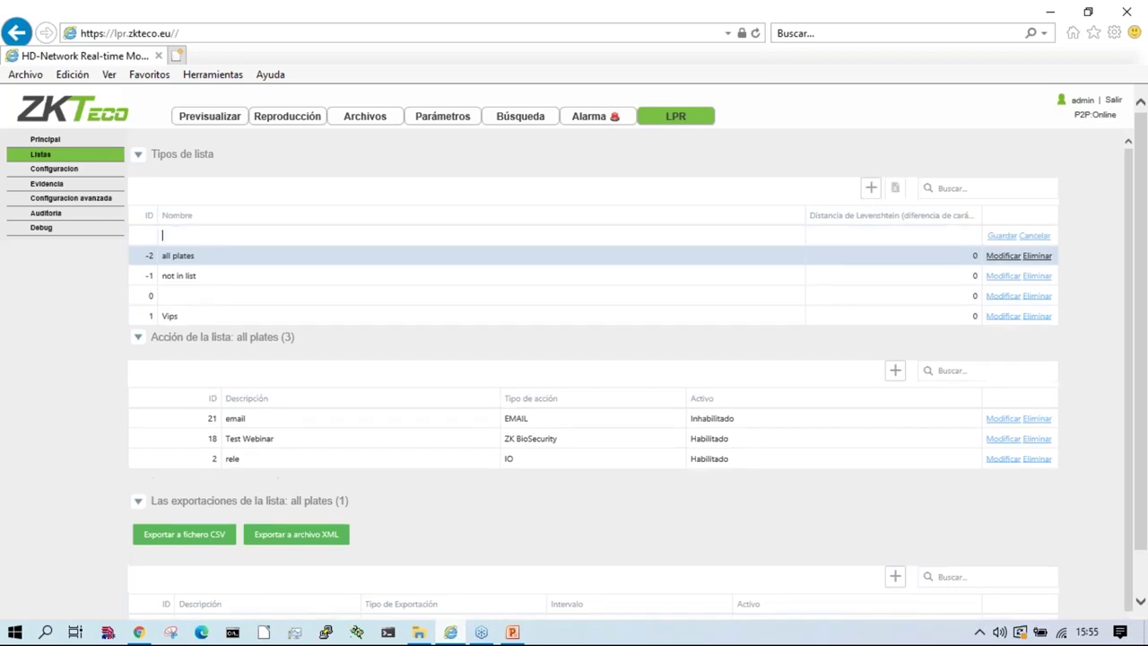
{"action": "left_click", "coordinate": [410, 190]}
{"action": "left_click", "coordinate": [247, 234]}
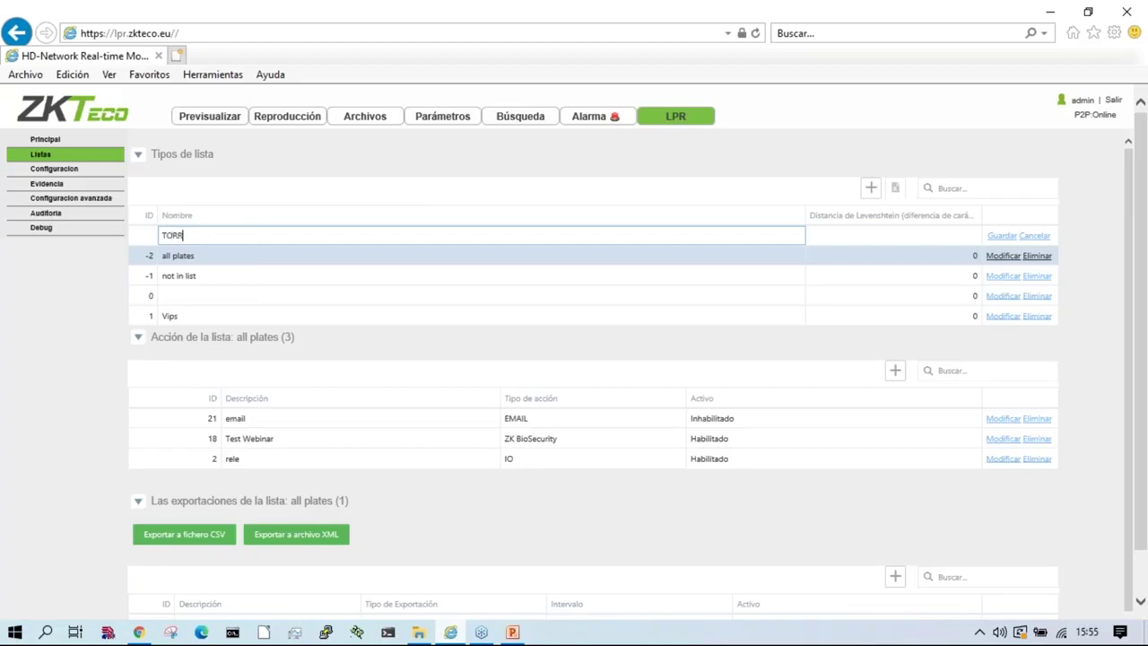
{"action": "type", "text": "TORRE-1"}
{"action": "left_click", "coordinate": [949, 236]}
{"action": "type", "text": "0"}
{"action": "left_click", "coordinate": [1003, 236]}
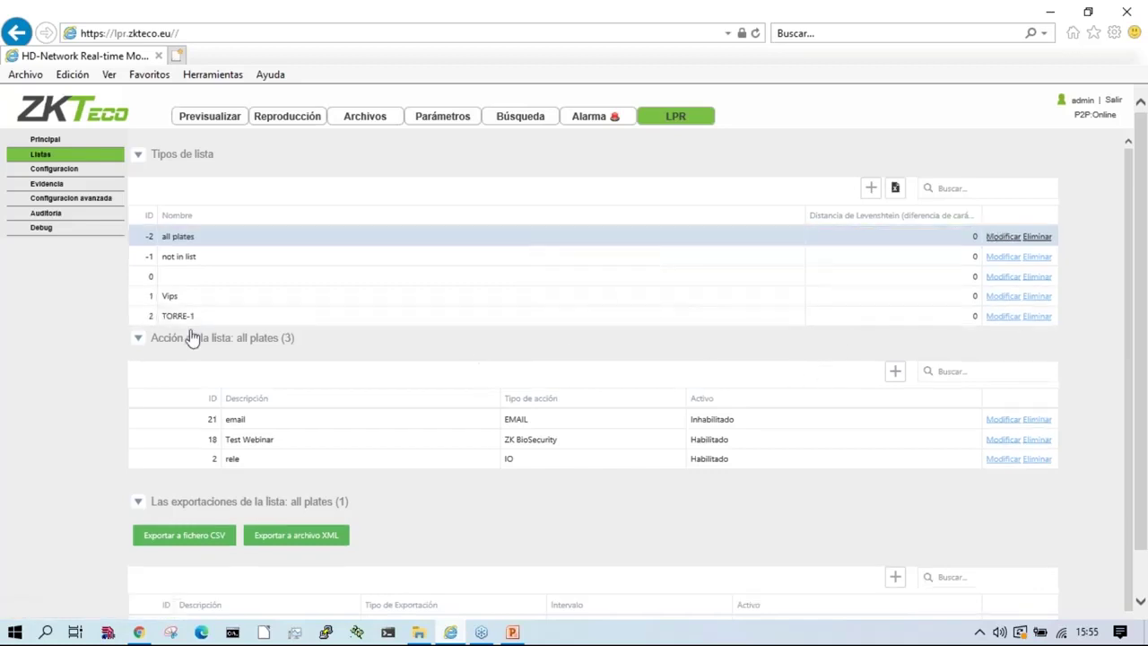
Step: Add TORRE-2 with Levenshtein distance 0, then check the TORRE-2 and TORRE-1 details
{"action": "left_click", "coordinate": [870, 188]}
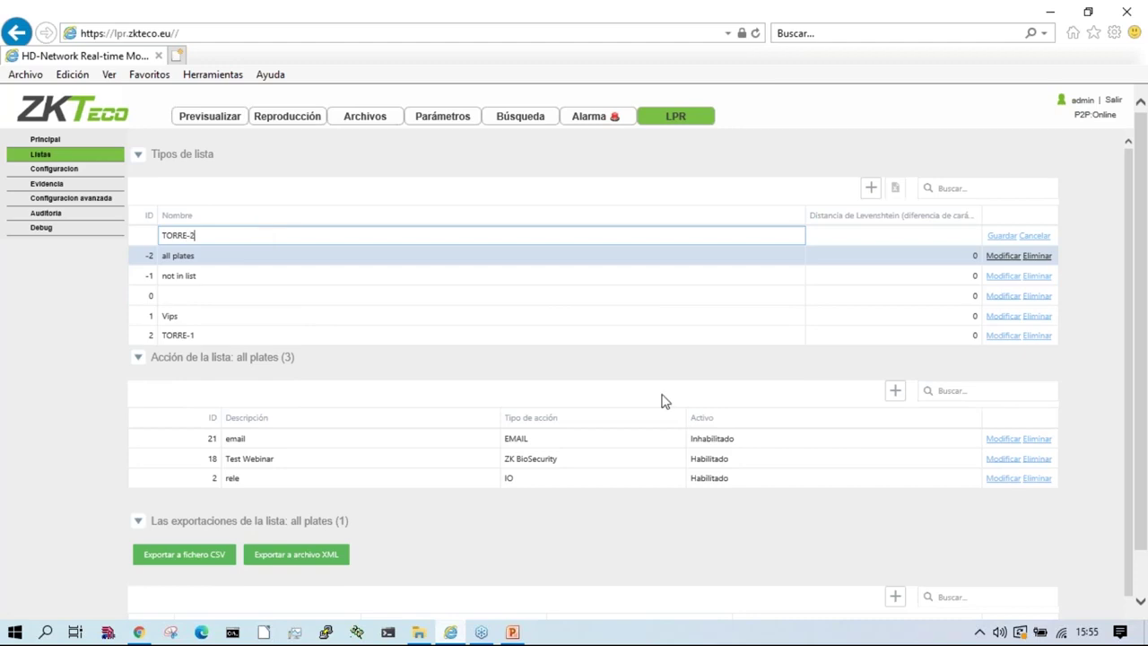
{"action": "left_click", "coordinate": [898, 235]}
{"action": "type", "text": "0"}
{"action": "left_click", "coordinate": [1003, 236]}
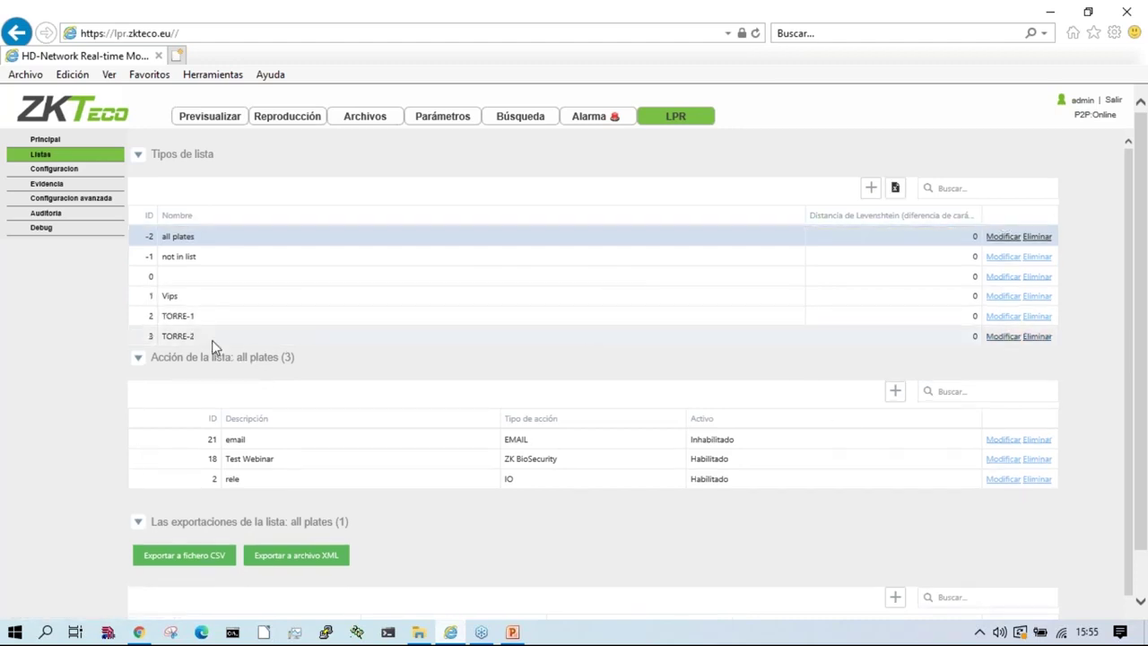
{"action": "left_click", "coordinate": [212, 339]}
{"action": "left_click", "coordinate": [233, 323]}
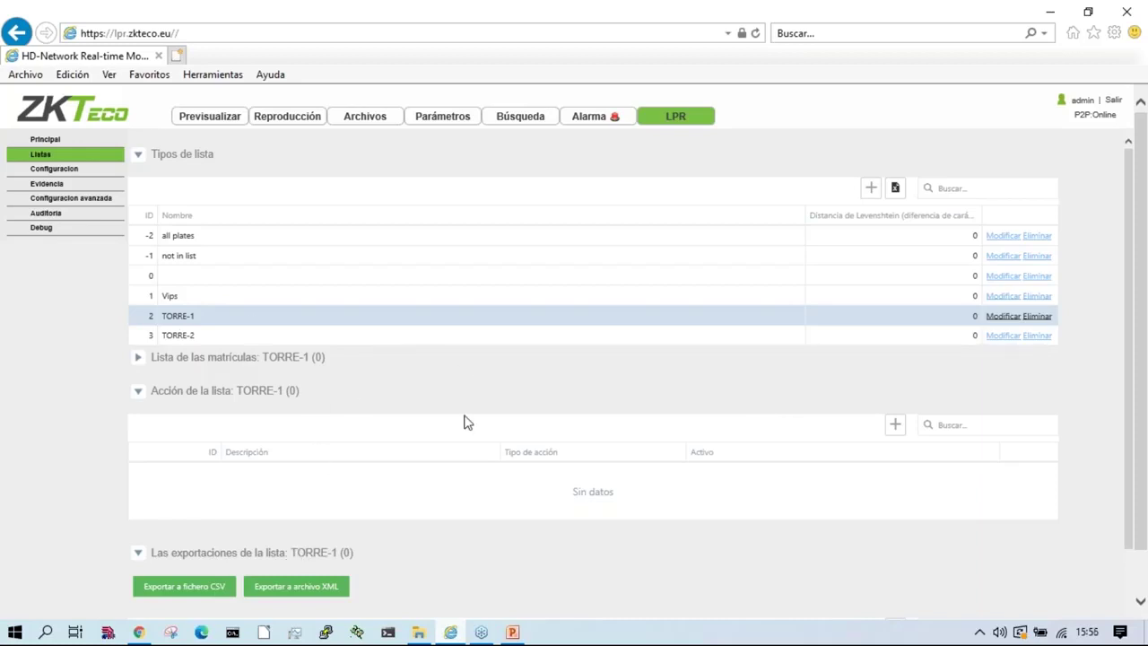
Step: Check the details of the Vips, not in list and all plates lists
{"action": "left_click", "coordinate": [206, 295]}
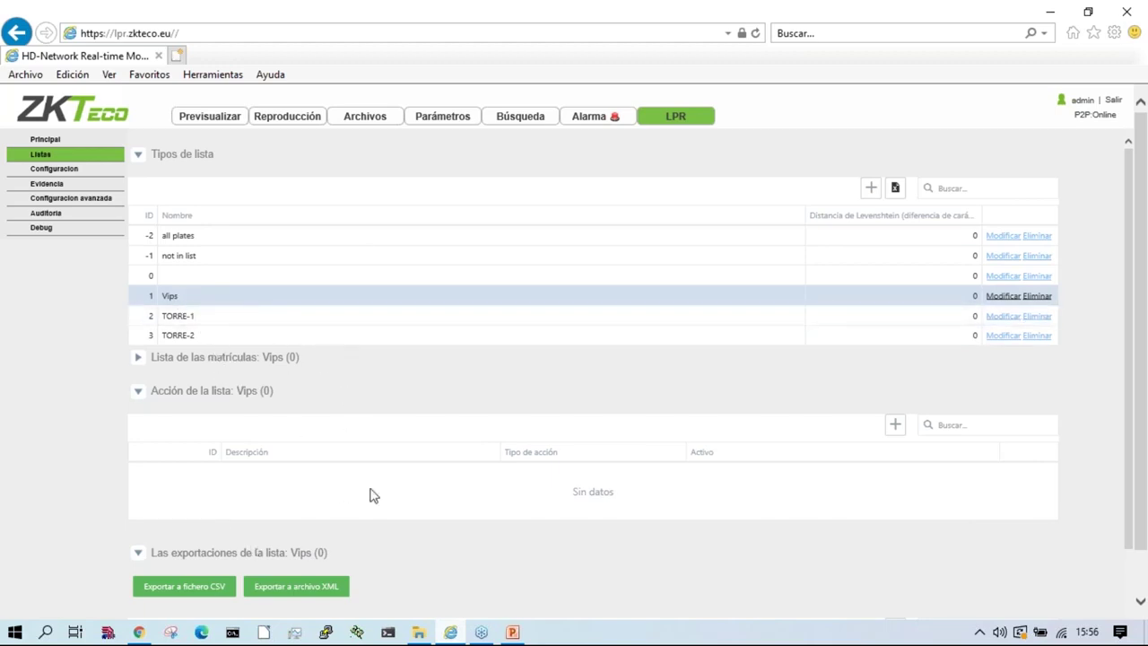
{"action": "left_click", "coordinate": [192, 256]}
{"action": "left_click", "coordinate": [200, 239]}
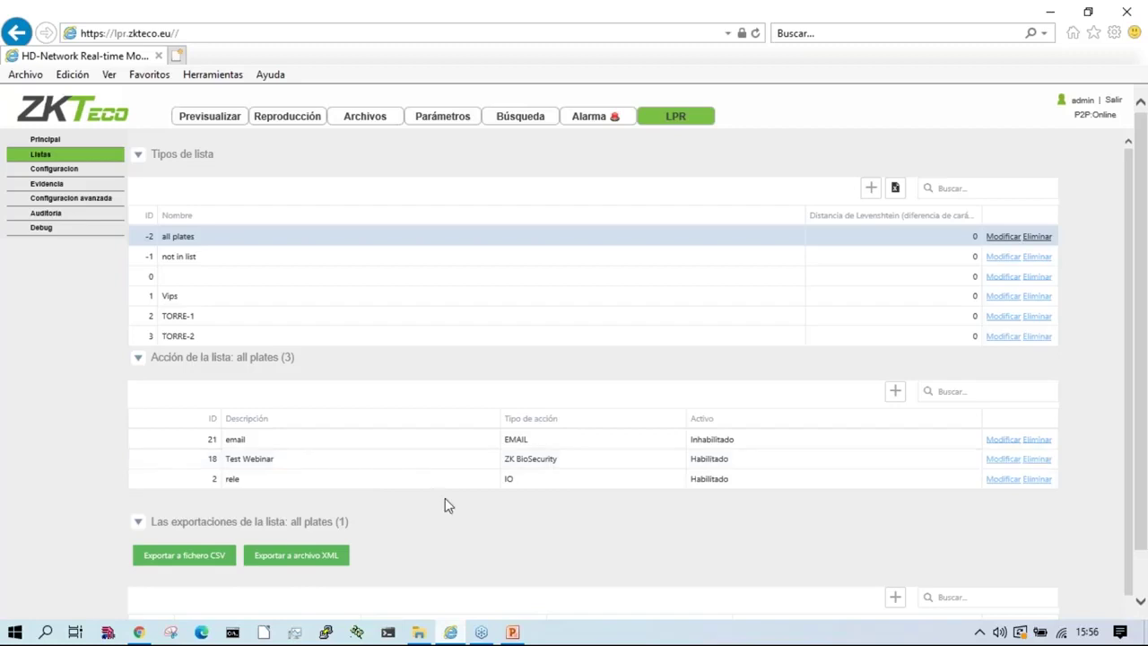
{"action": "left_click", "coordinate": [55, 141]}
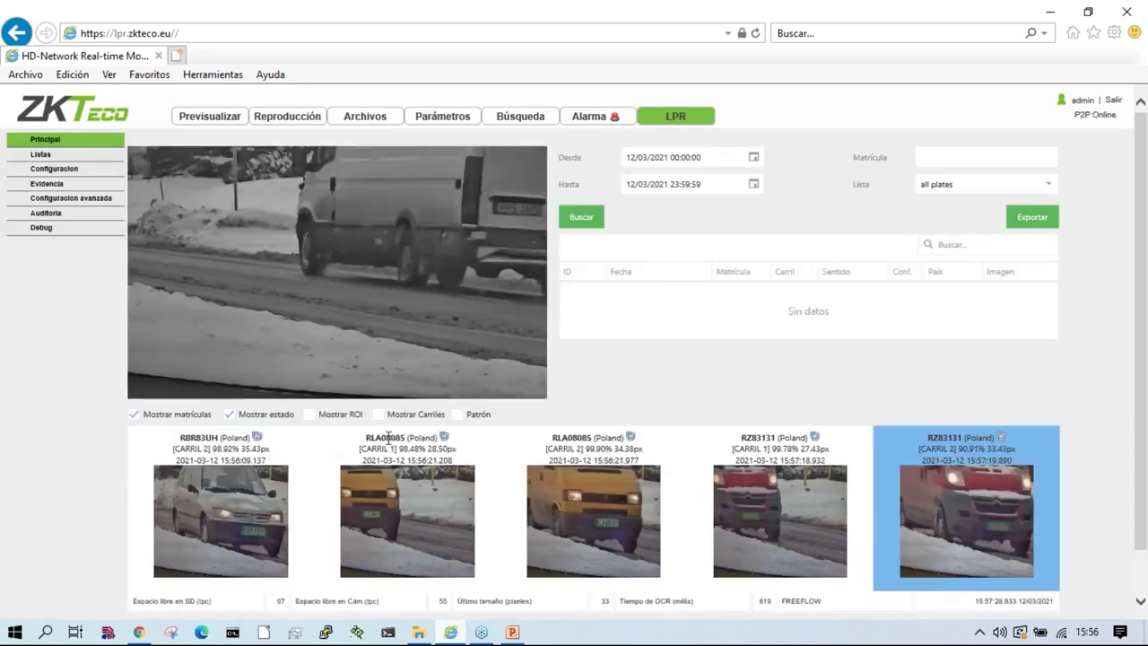
{"action": "double_click", "coordinate": [389, 437]}
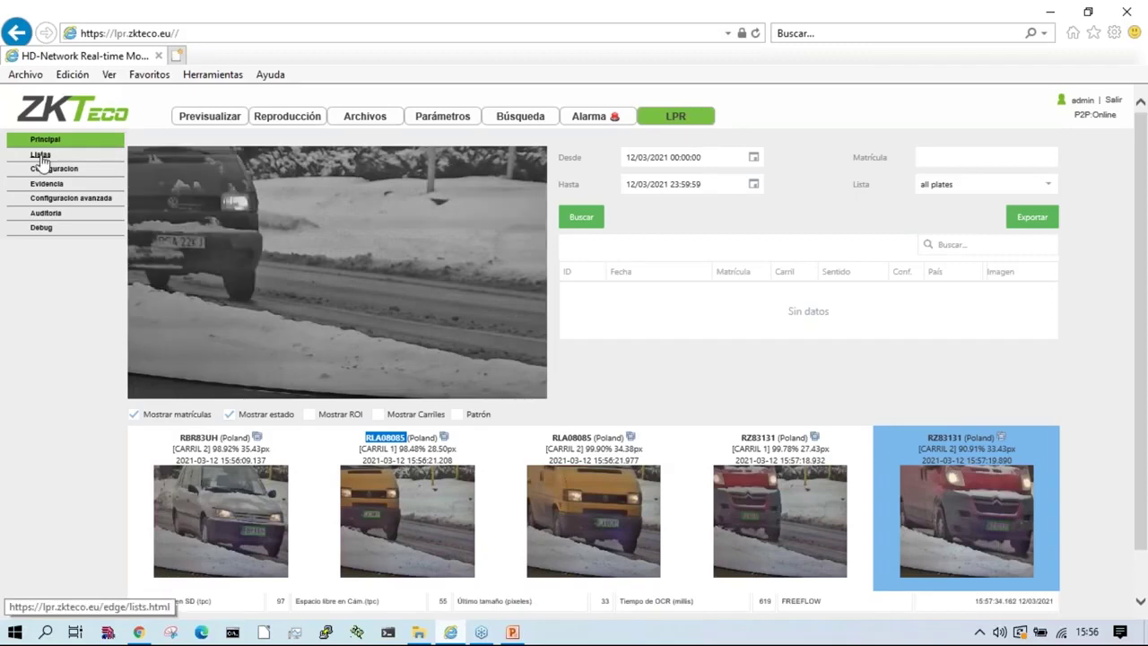
{"action": "left_click", "coordinate": [40, 156]}
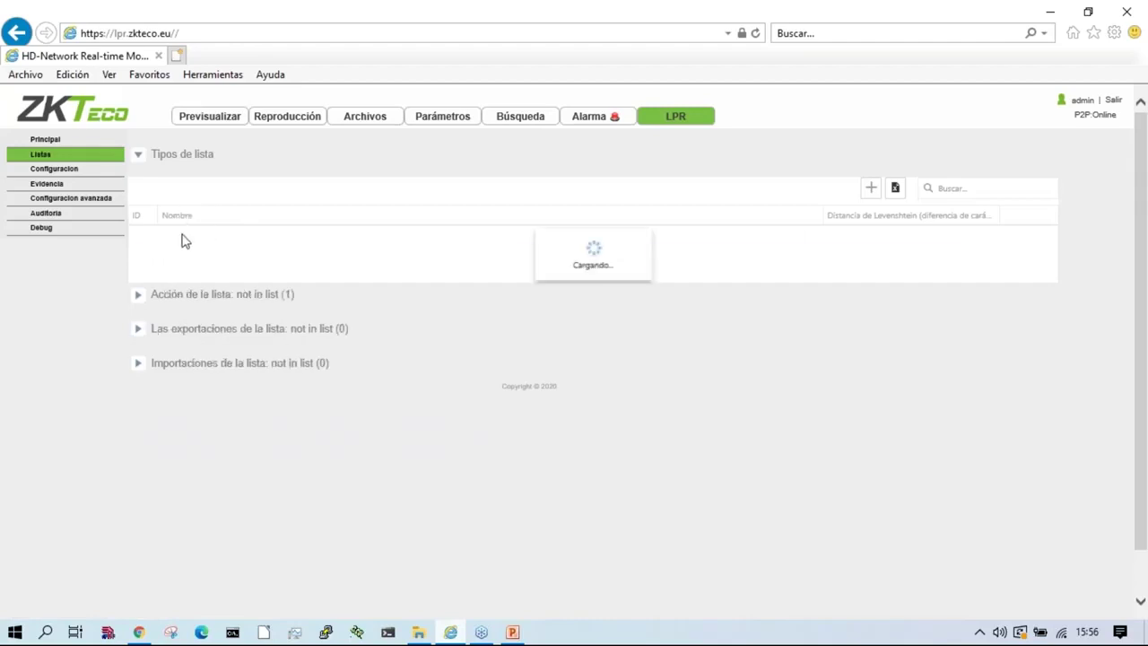
Step: Review the email, Test Webinar and rele action properties in the all plates list
{"action": "left_click", "coordinate": [239, 299]}
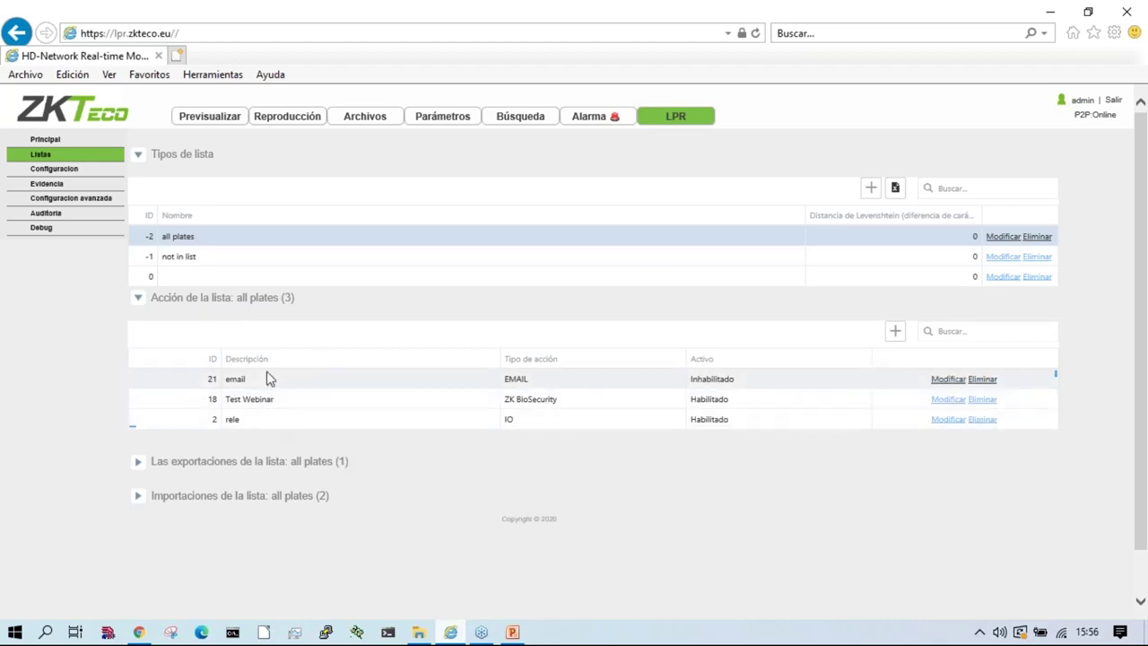
{"action": "left_click", "coordinate": [267, 378]}
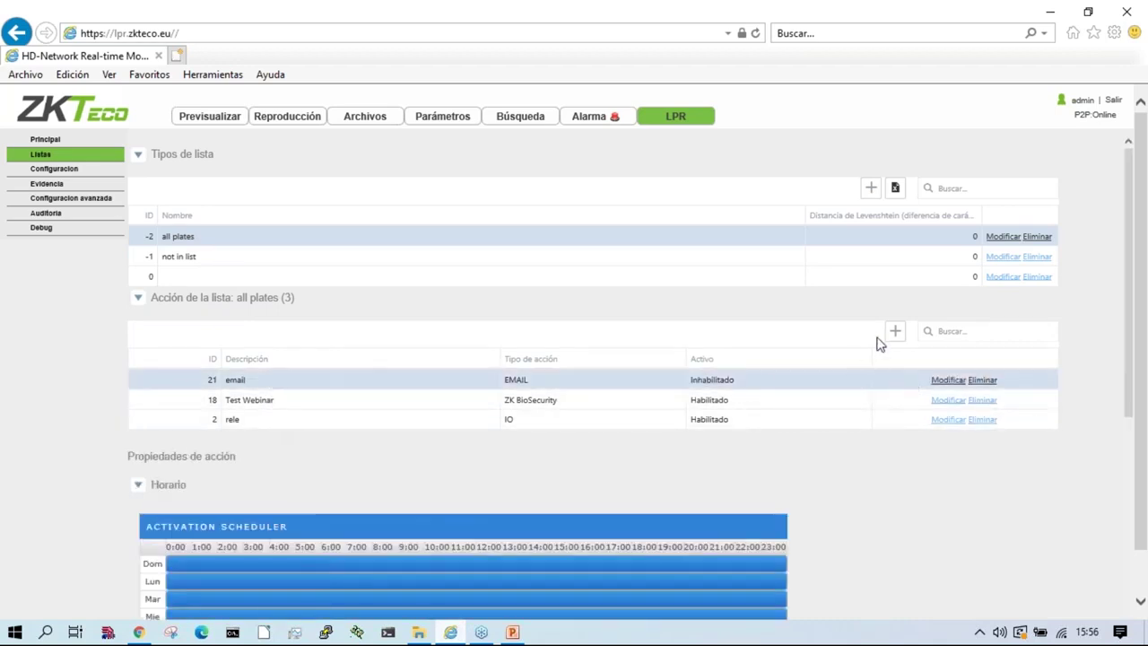
{"action": "left_click", "coordinate": [315, 403]}
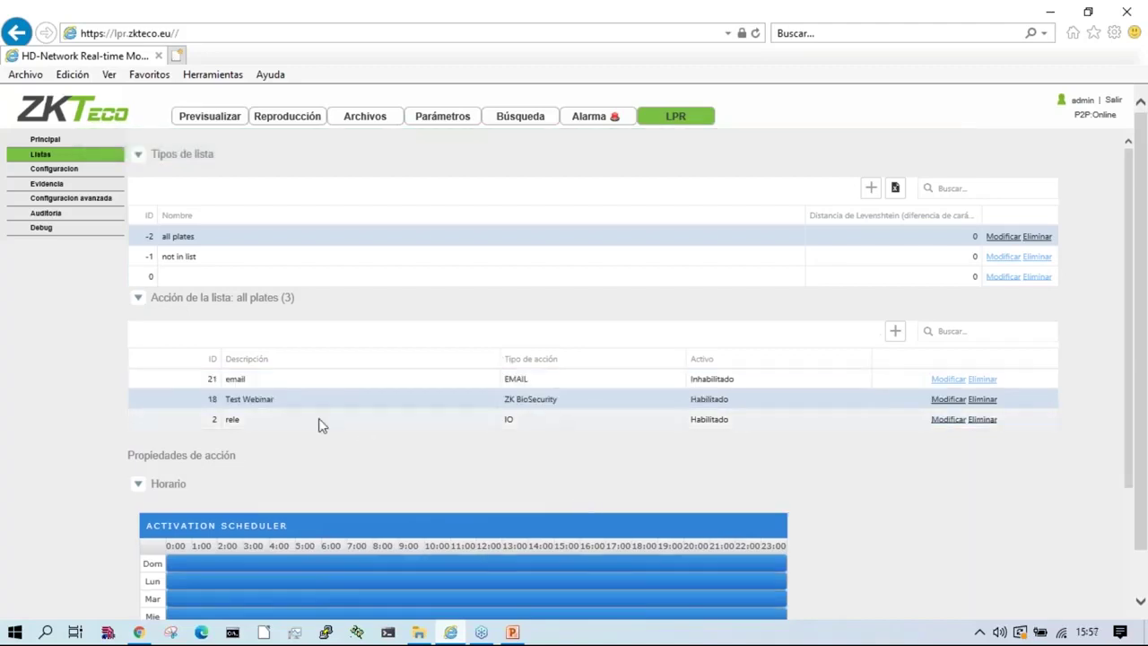
{"action": "left_click", "coordinate": [321, 421]}
{"action": "scroll", "coordinate": [513, 438], "scroll_direction": "down", "scroll_amount": 3}
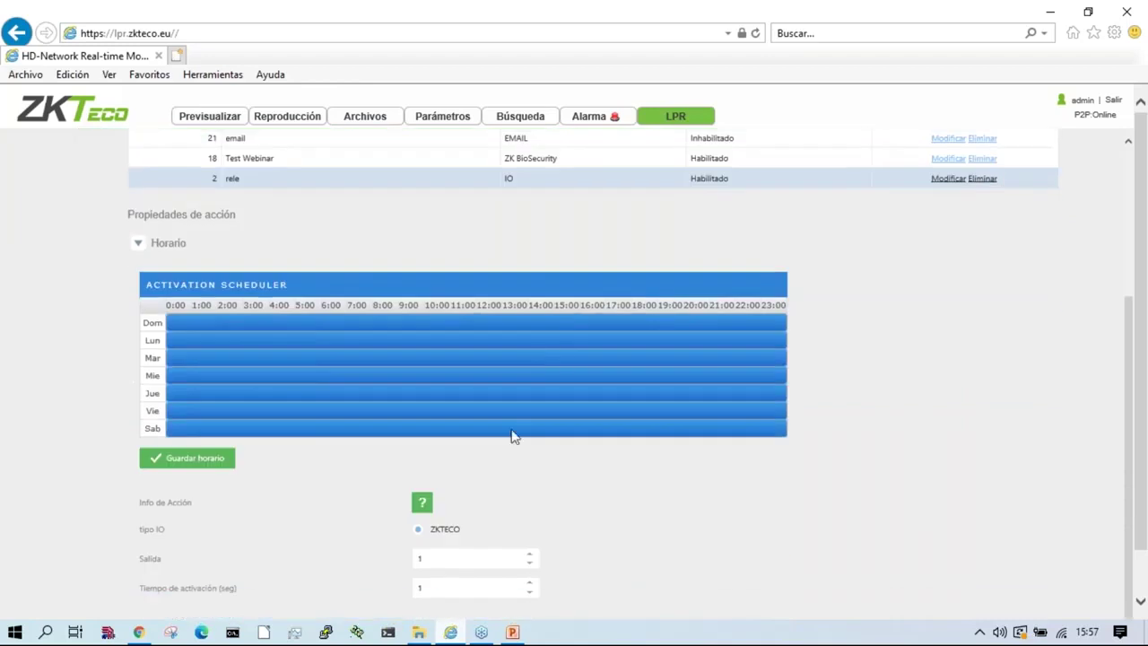
{"action": "scroll", "coordinate": [344, 257], "scroll_direction": "up", "scroll_amount": 3}
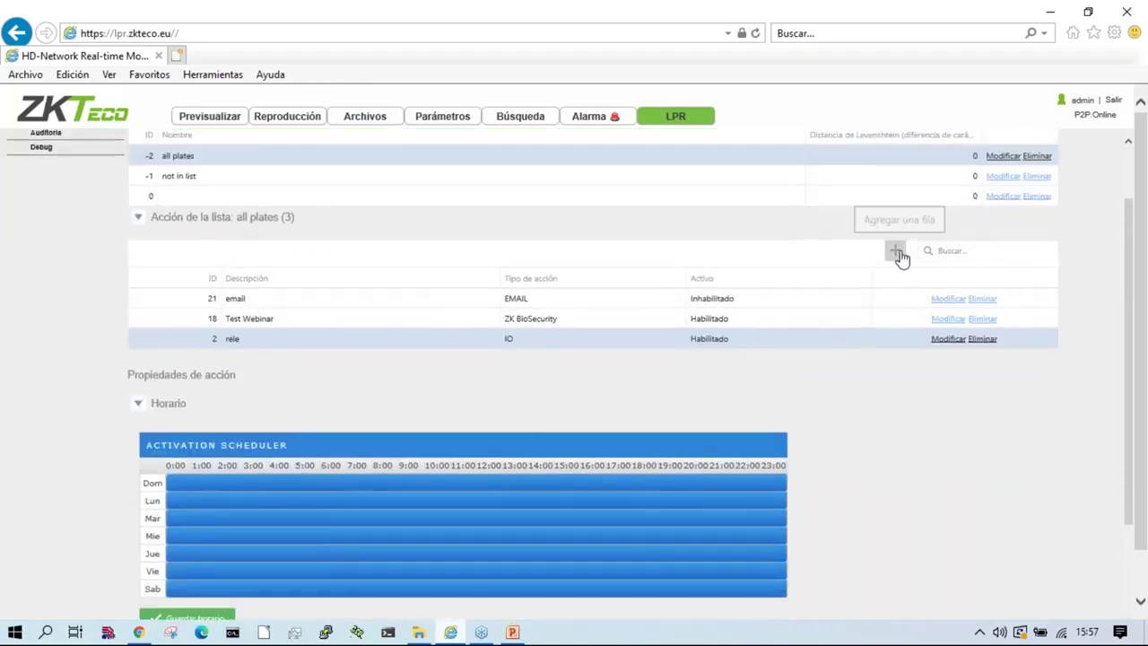
Step: Add a new action described 'FP' with type FTP and Activo set to Habilitado
{"action": "left_click", "coordinate": [896, 251]}
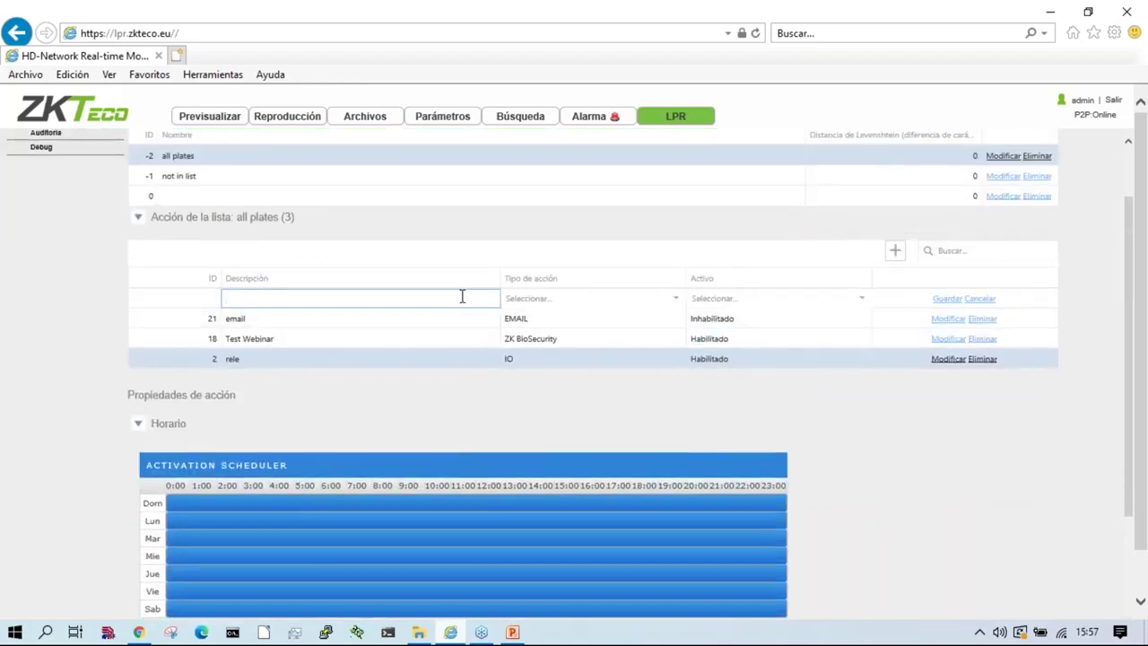
{"action": "type", "text": "FP"}
{"action": "left_click", "coordinate": [675, 299]}
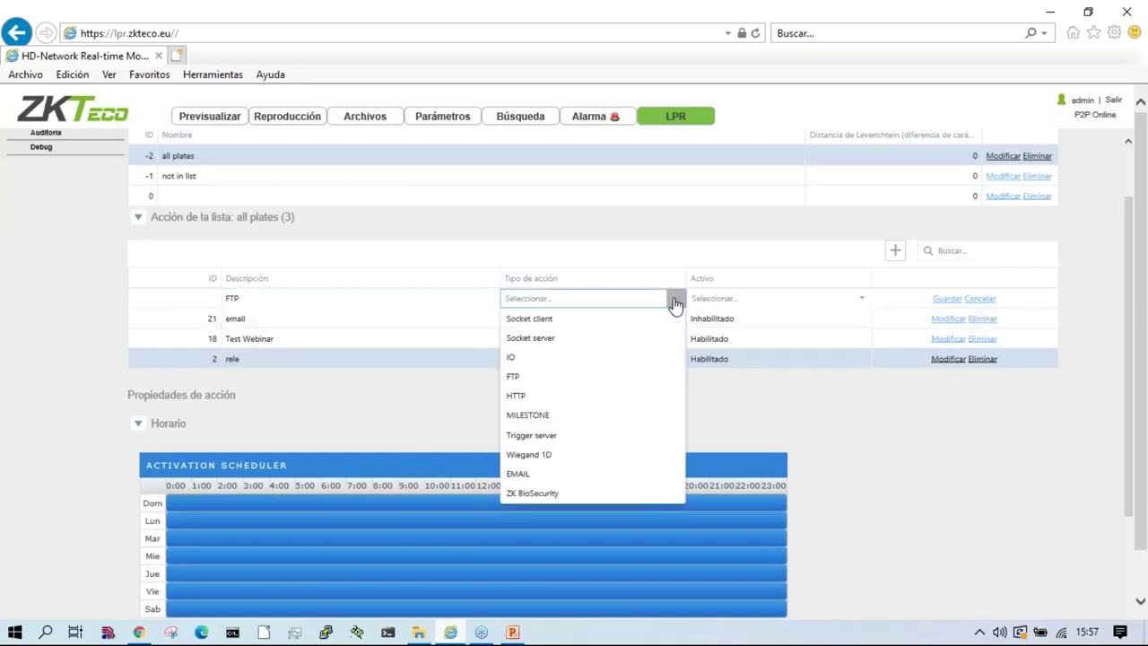
{"action": "left_click", "coordinate": [549, 378]}
{"action": "left_click", "coordinate": [861, 298]}
{"action": "left_click", "coordinate": [722, 339]}
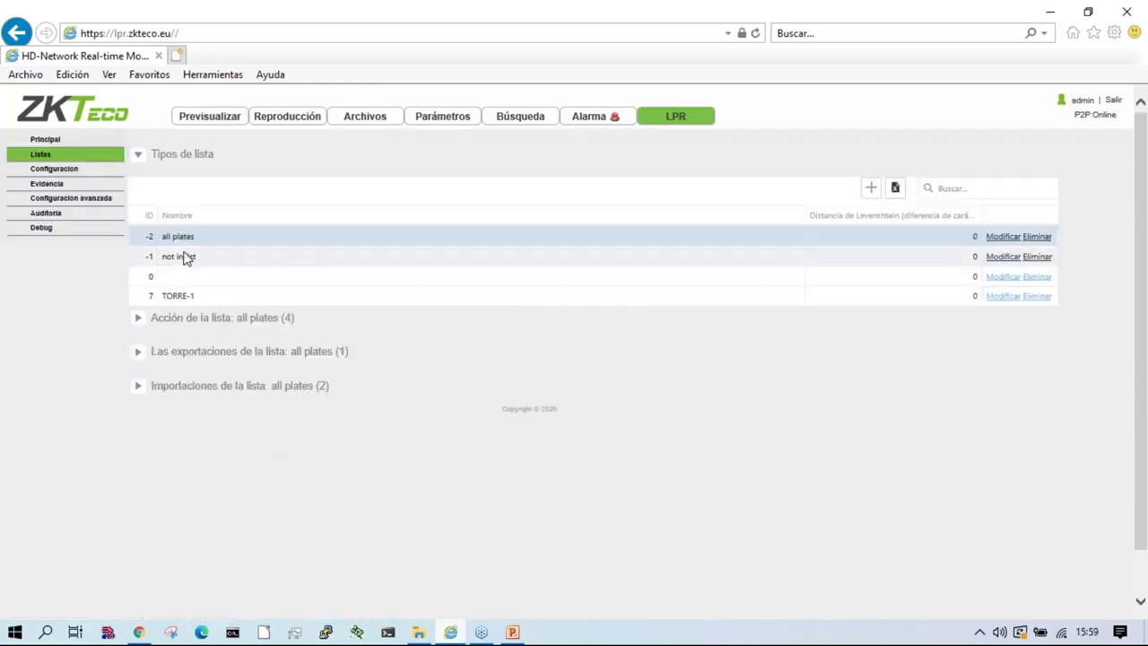
{"action": "left_click", "coordinate": [222, 319]}
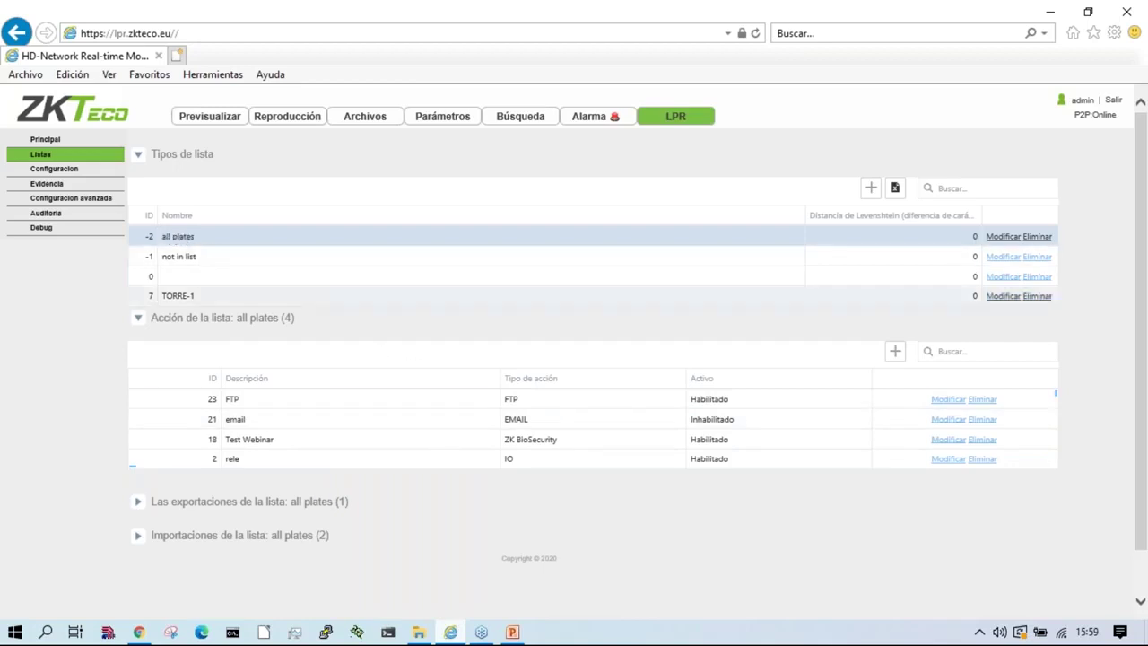
{"action": "left_click", "coordinate": [264, 460]}
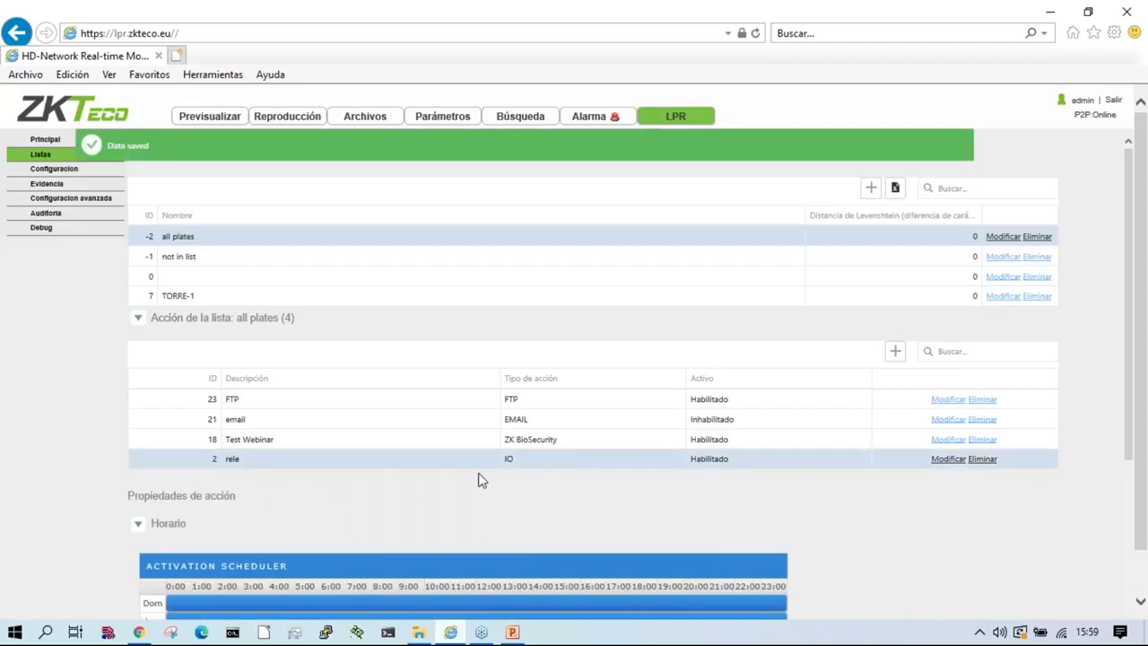
Step: Create action RELE2 with Tipo de acción IO and Activo Habilitado, and save it
{"action": "scroll", "coordinate": [476, 479], "scroll_direction": "down", "scroll_amount": 2}
{"action": "scroll", "coordinate": [312, 452], "scroll_direction": "down", "scroll_amount": 4}
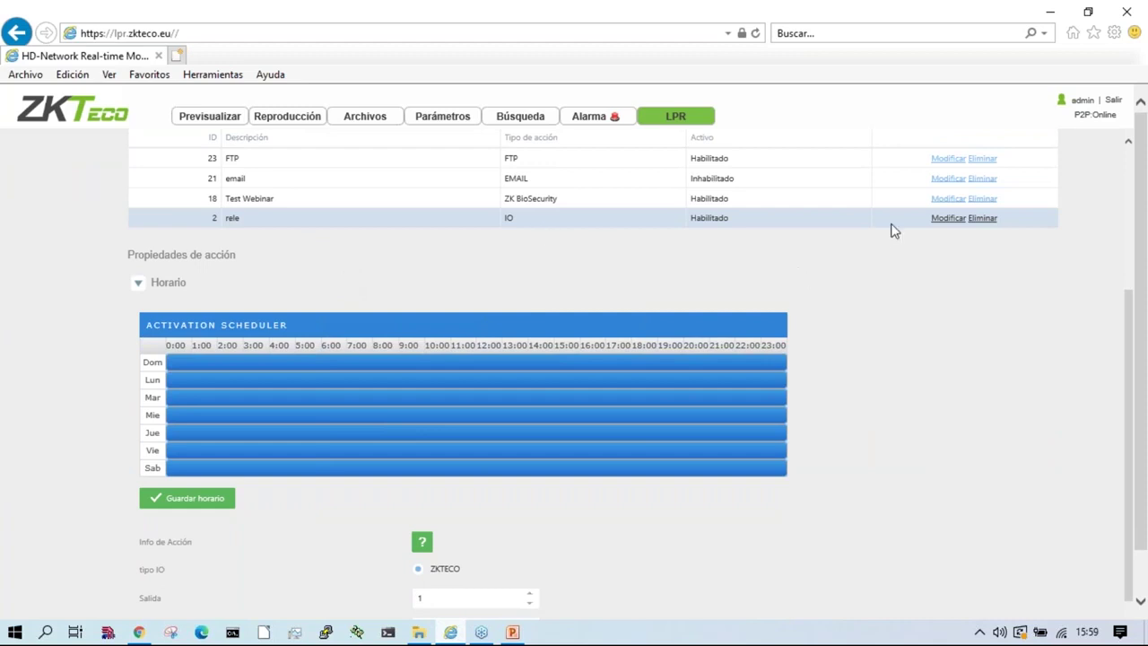
{"action": "scroll", "coordinate": [895, 233], "scroll_direction": "up", "scroll_amount": 4}
{"action": "left_click", "coordinate": [895, 271]}
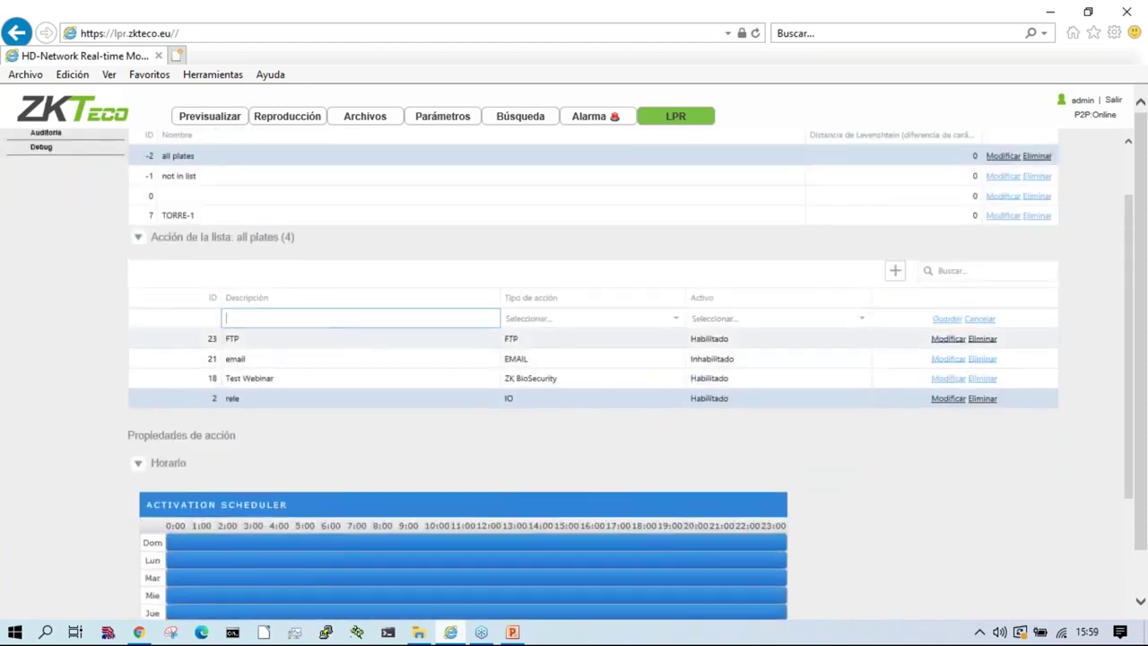
{"action": "left_click", "coordinate": [568, 321]}
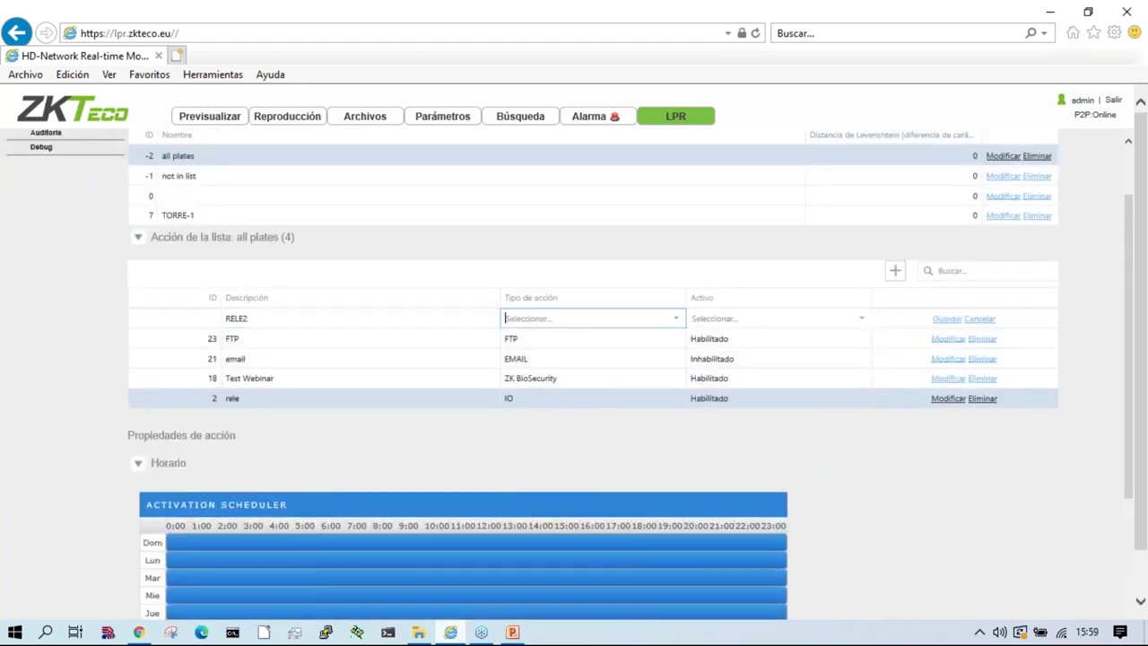
{"action": "left_click", "coordinate": [569, 323]}
{"action": "left_click", "coordinate": [535, 380]}
{"action": "left_click", "coordinate": [788, 321]}
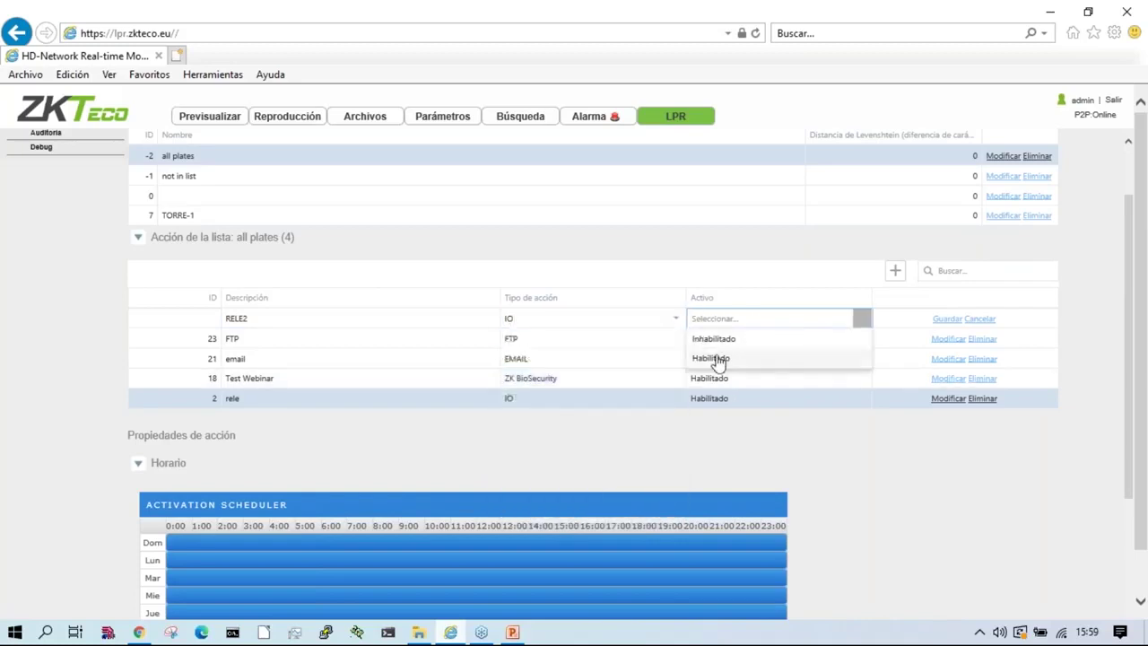
{"action": "left_click", "coordinate": [726, 356]}
{"action": "left_click", "coordinate": [946, 319]}
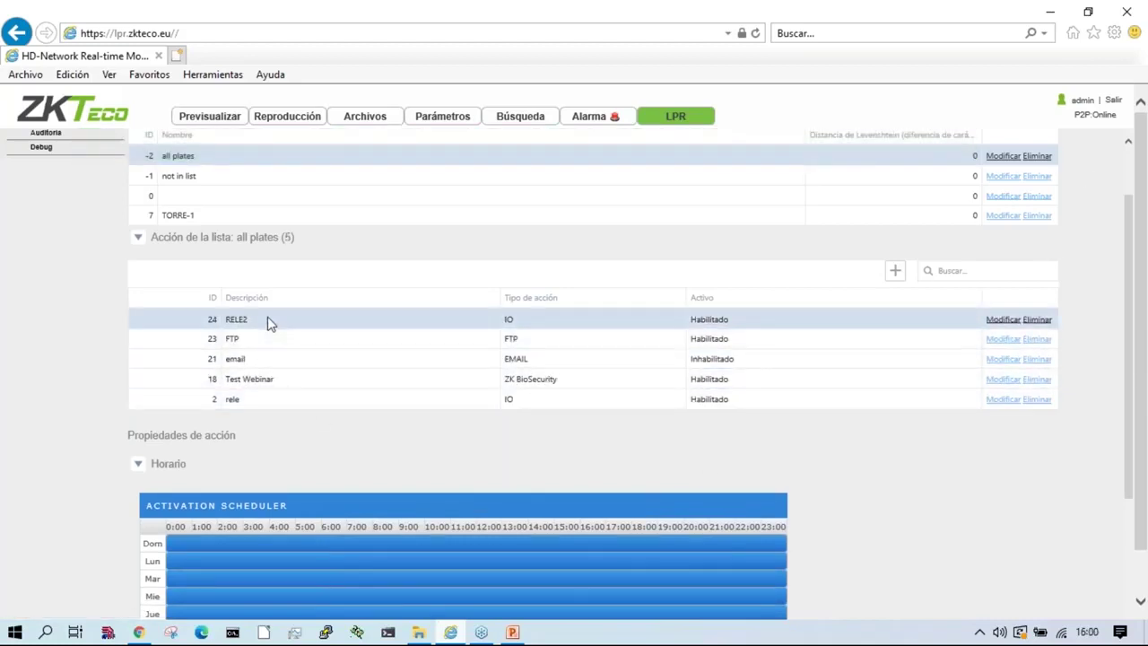
{"action": "scroll", "coordinate": [333, 441], "scroll_direction": "down", "scroll_amount": 3}
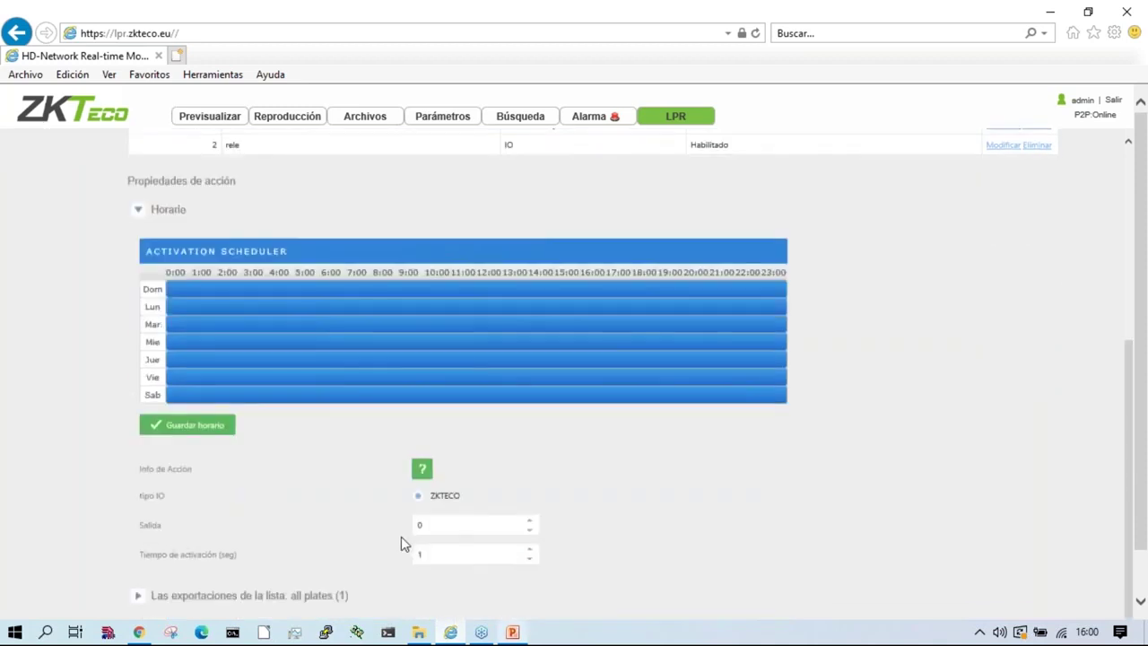
Step: Set RELE2's Salida to 1 and Tiempo de activación to 3 seconds
{"action": "scroll", "coordinate": [401, 537], "scroll_direction": "down", "scroll_amount": 1}
{"action": "left_click_drag", "start_coordinate": [456, 474], "coordinate": [543, 491]}
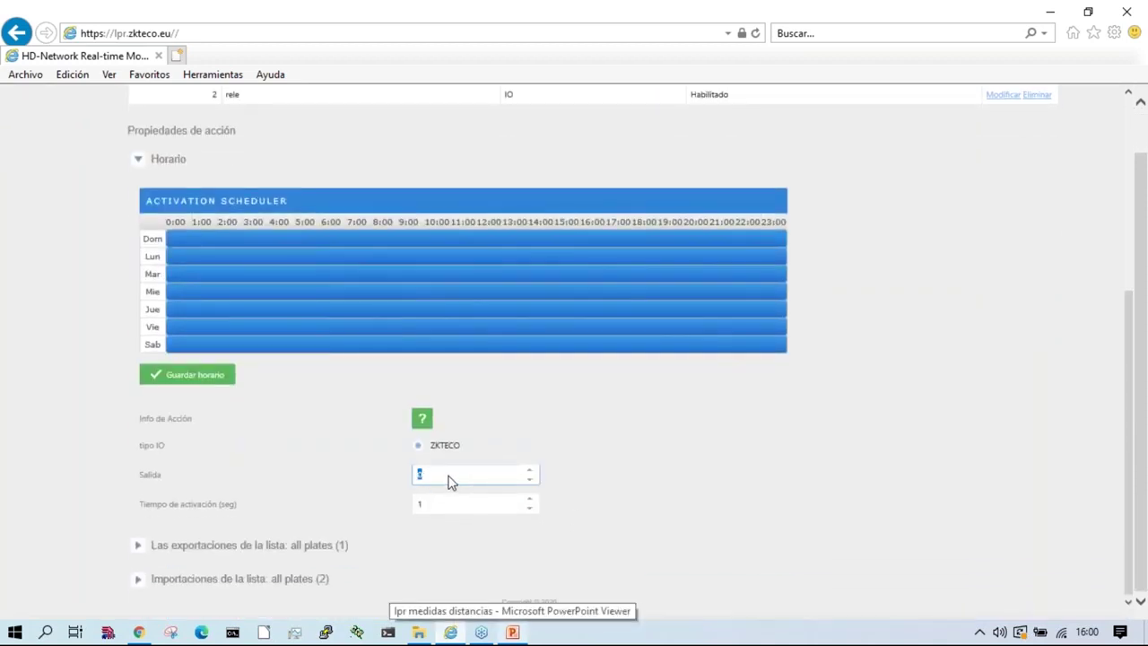
{"action": "type", "text": "1"}
{"action": "left_click", "coordinate": [436, 505]}
{"action": "double_click", "coordinate": [426, 508]}
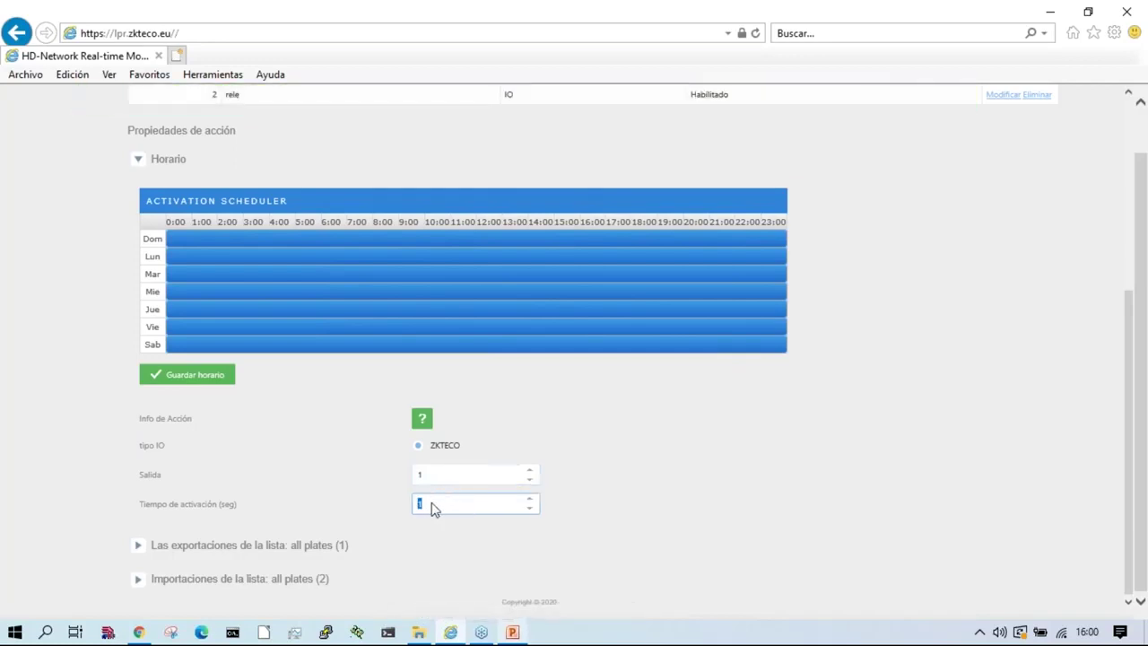
{"action": "type", "text": "3"}
{"action": "key", "text": "shift+Tab"}
{"action": "key", "text": "Tab"}
Step: Select the rele action and then the RELE2 action in the list
{"action": "scroll", "coordinate": [316, 448], "scroll_direction": "up", "scroll_amount": 4}
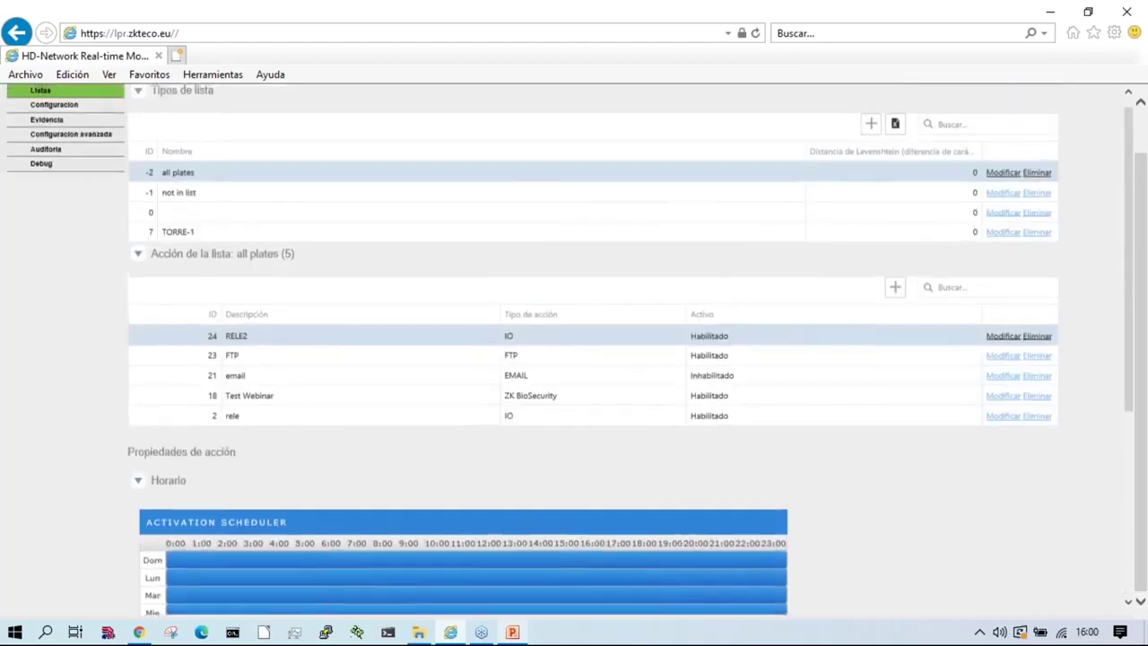
{"action": "left_click", "coordinate": [300, 430]}
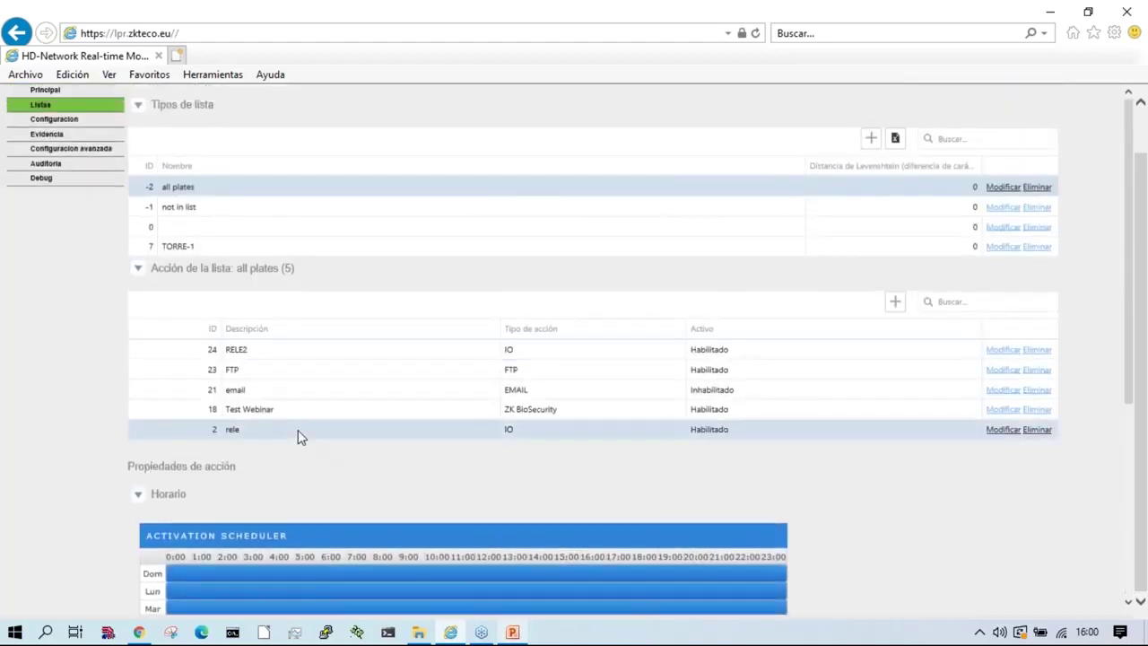
{"action": "left_click", "coordinate": [329, 357]}
Step: Delete the RELE2 action and view the rele action's properties
{"action": "left_click", "coordinate": [1037, 350]}
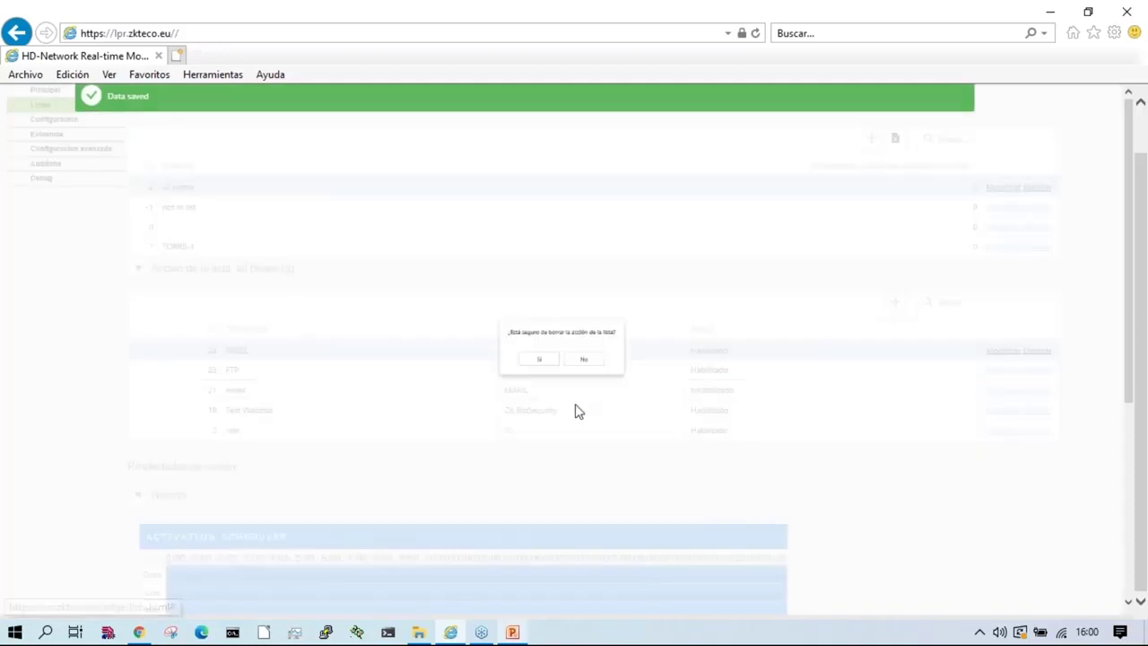
{"action": "left_click", "coordinate": [530, 363]}
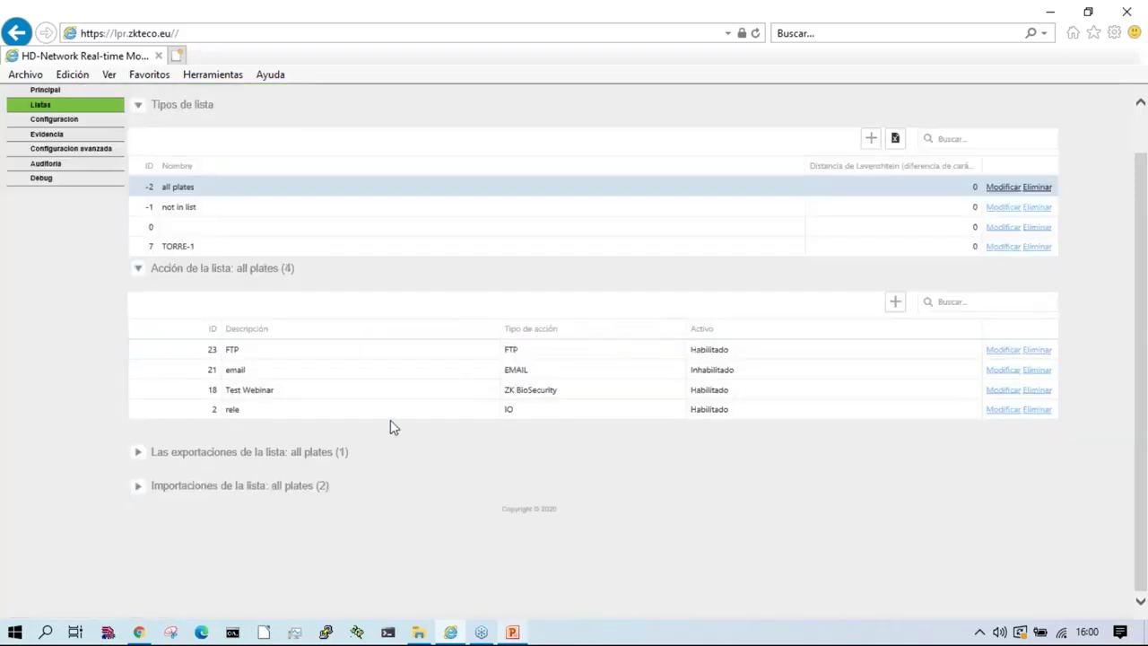
{"action": "left_click", "coordinate": [395, 413]}
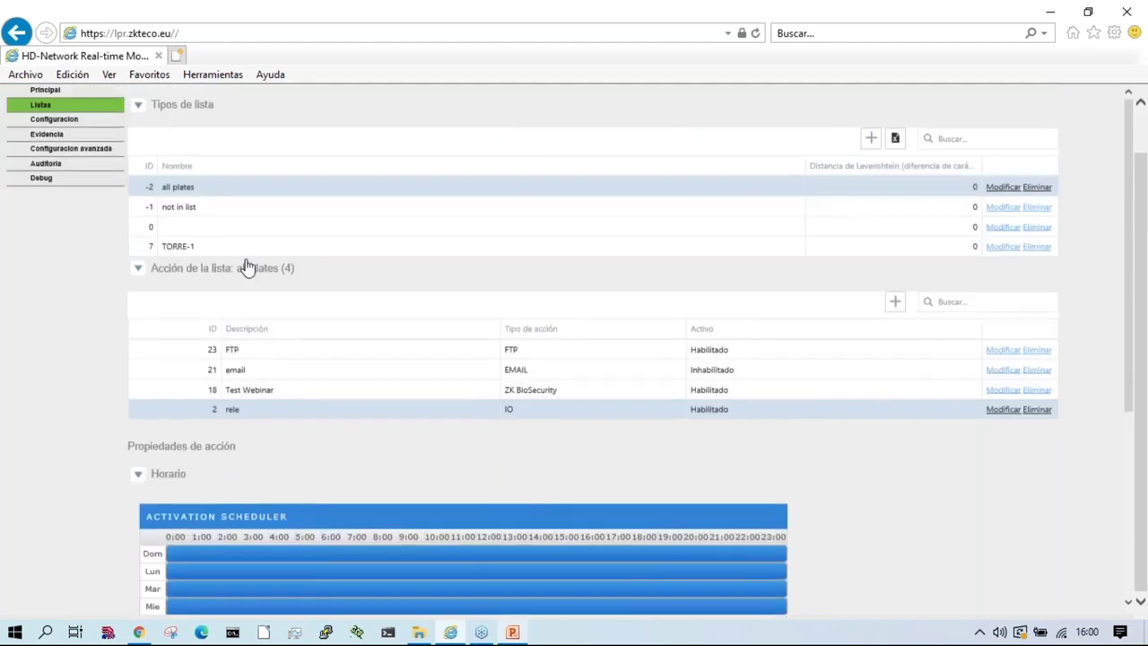
Step: Expand the all plates list's exports and imports and open the MASTER import
{"action": "scroll", "coordinate": [333, 338], "scroll_direction": "down", "scroll_amount": 5}
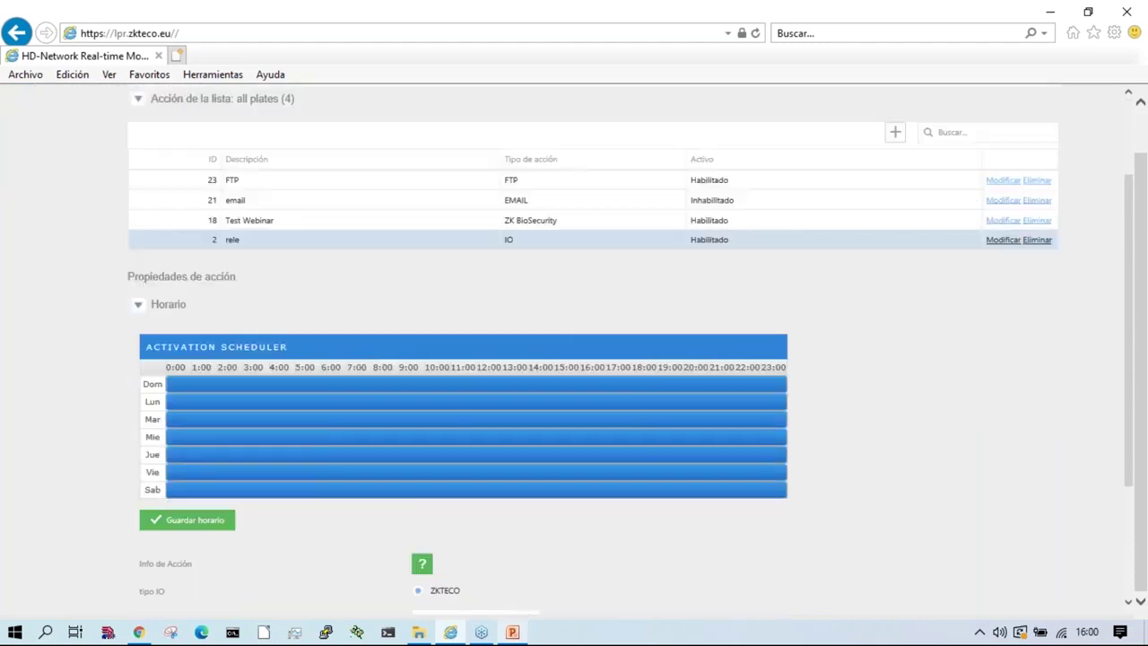
{"action": "left_click", "coordinate": [281, 546]}
{"action": "scroll", "coordinate": [341, 530], "scroll_direction": "down", "scroll_amount": 2}
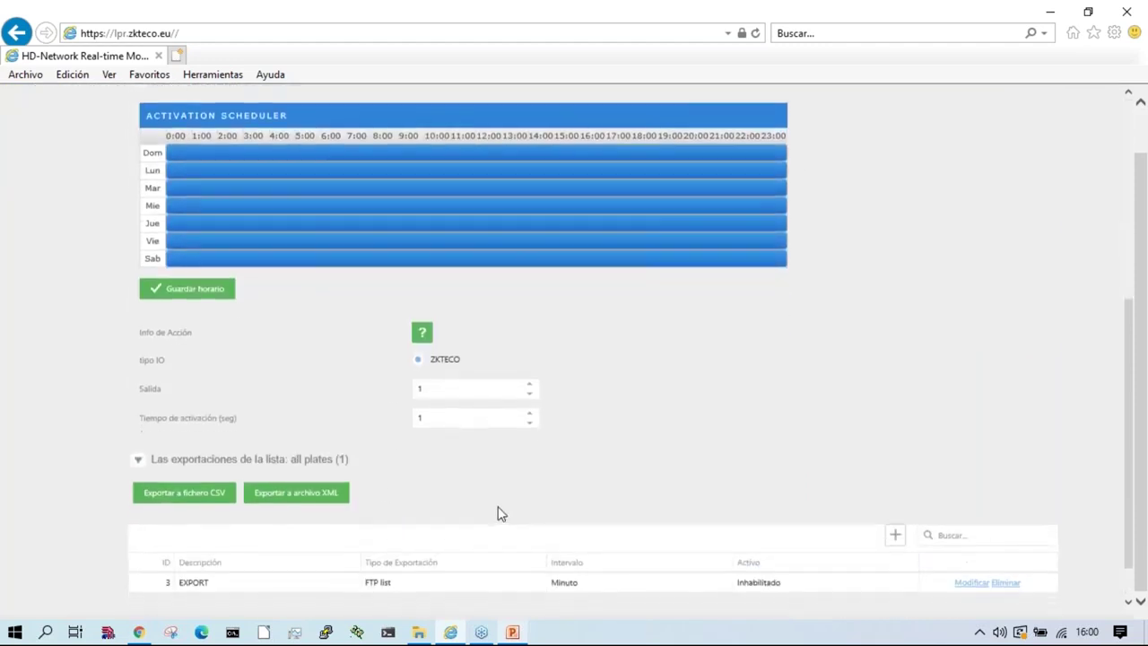
{"action": "left_click", "coordinate": [263, 579]}
{"action": "scroll", "coordinate": [375, 284], "scroll_direction": "down", "scroll_amount": 2}
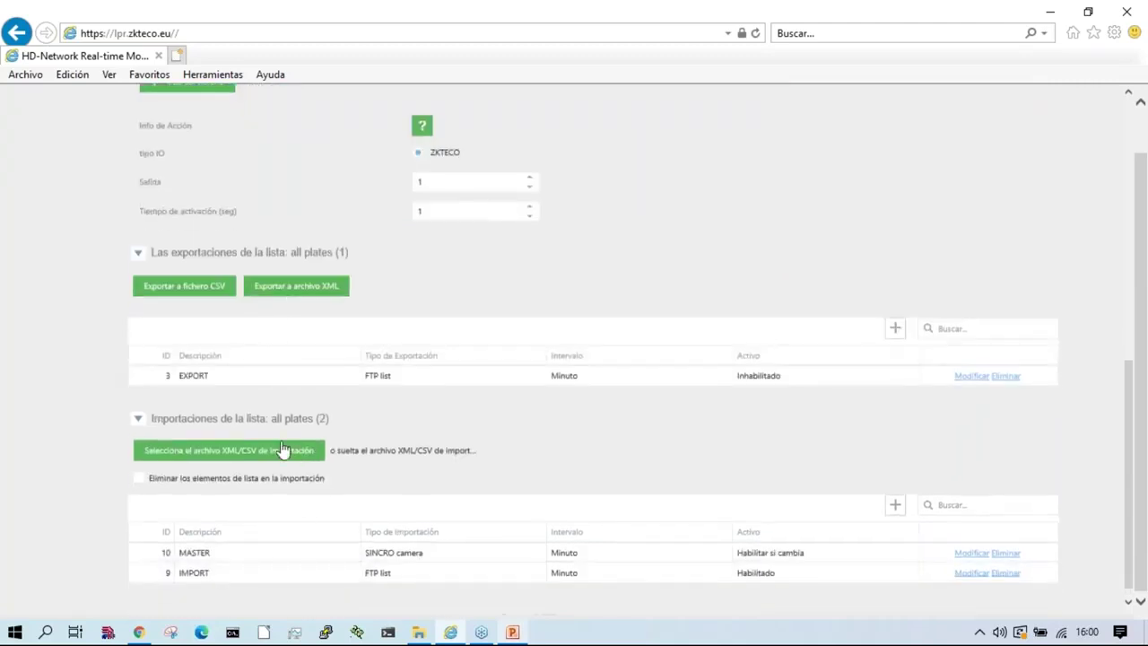
{"action": "left_click", "coordinate": [221, 564]}
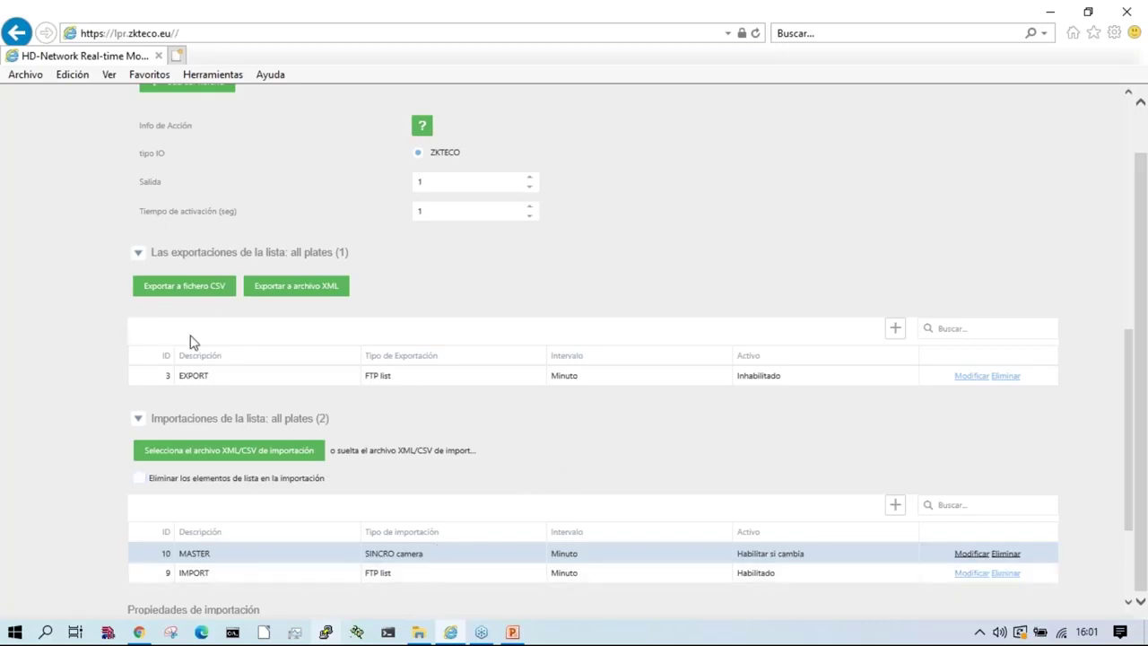
Step: Create export EXPORT2 as an FTP list, interval Minuto, Habilitar si cambia, and save it
{"action": "left_click", "coordinate": [257, 372]}
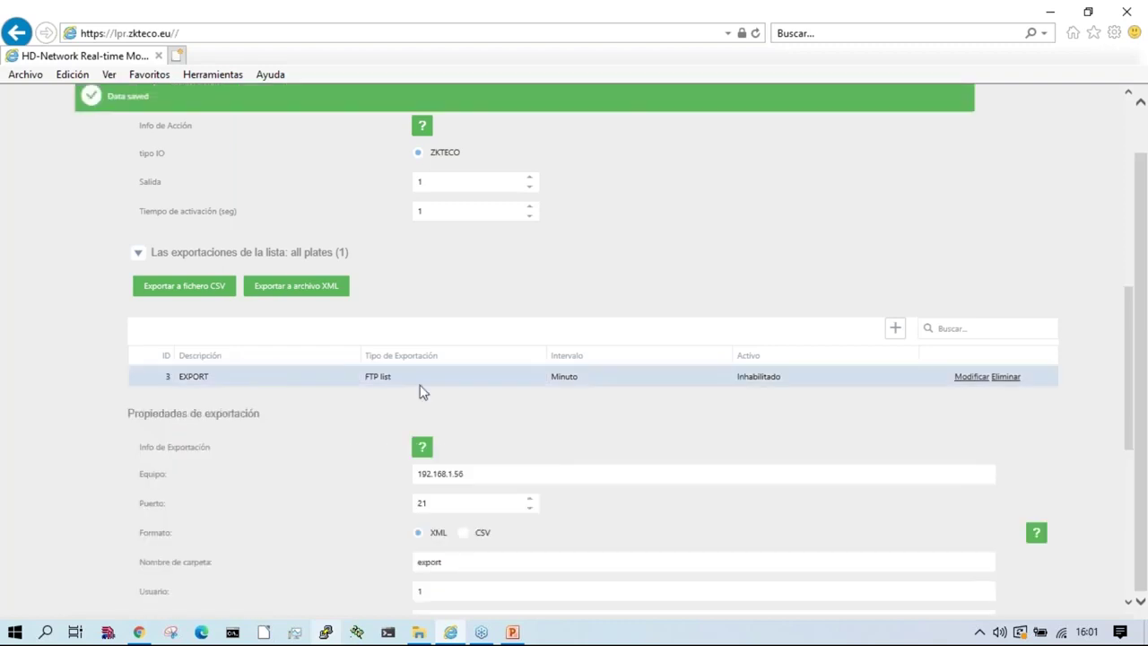
{"action": "scroll", "coordinate": [436, 269], "scroll_direction": "down", "scroll_amount": 3}
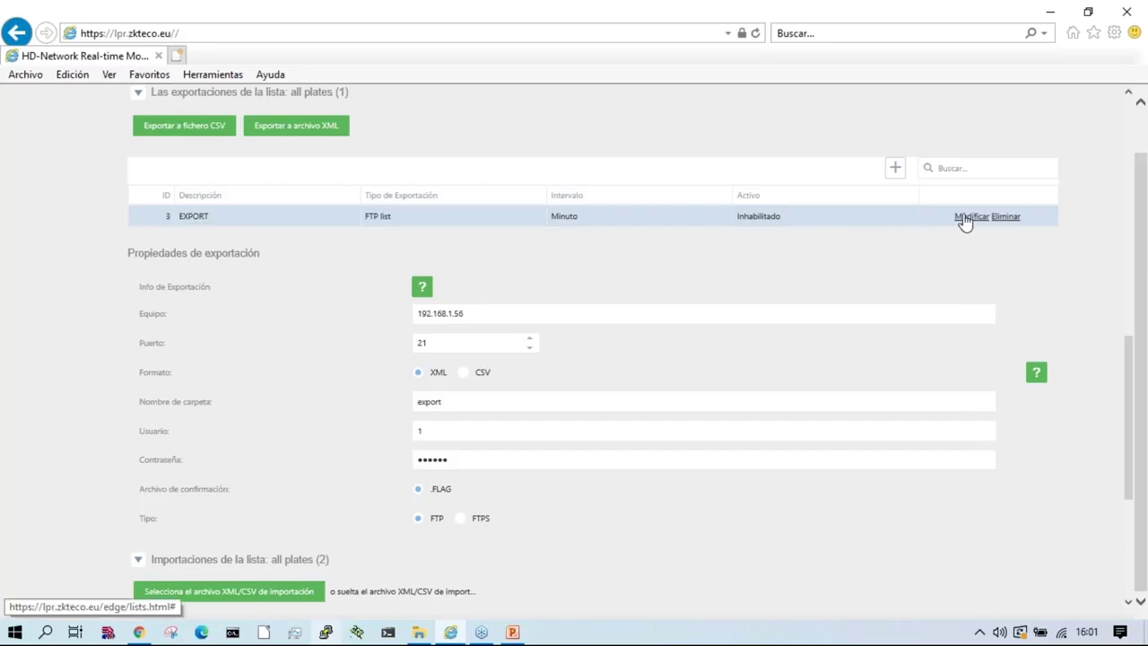
{"action": "left_click", "coordinate": [896, 169]}
{"action": "left_click", "coordinate": [225, 219]}
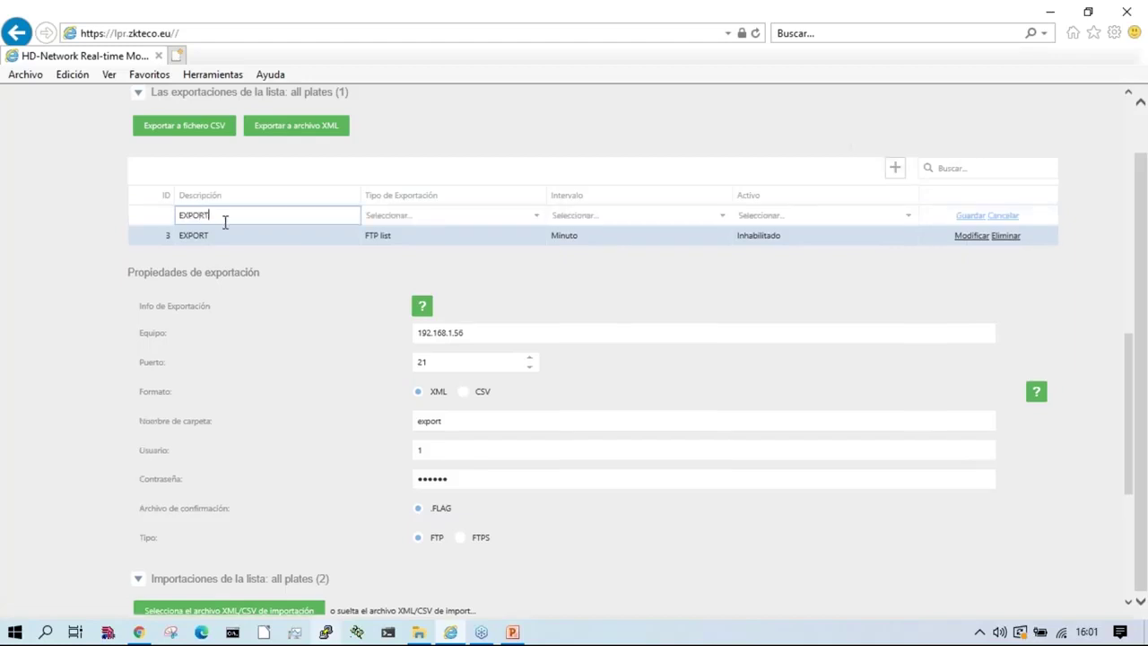
{"action": "left_click", "coordinate": [377, 216]}
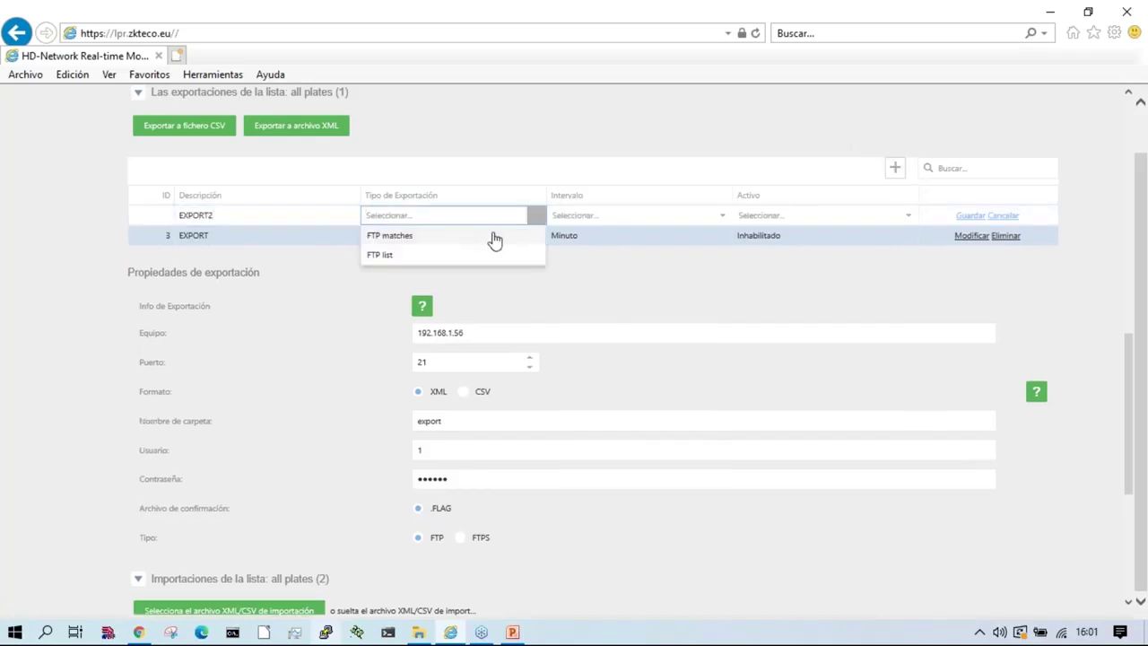
{"action": "left_click", "coordinate": [404, 257]}
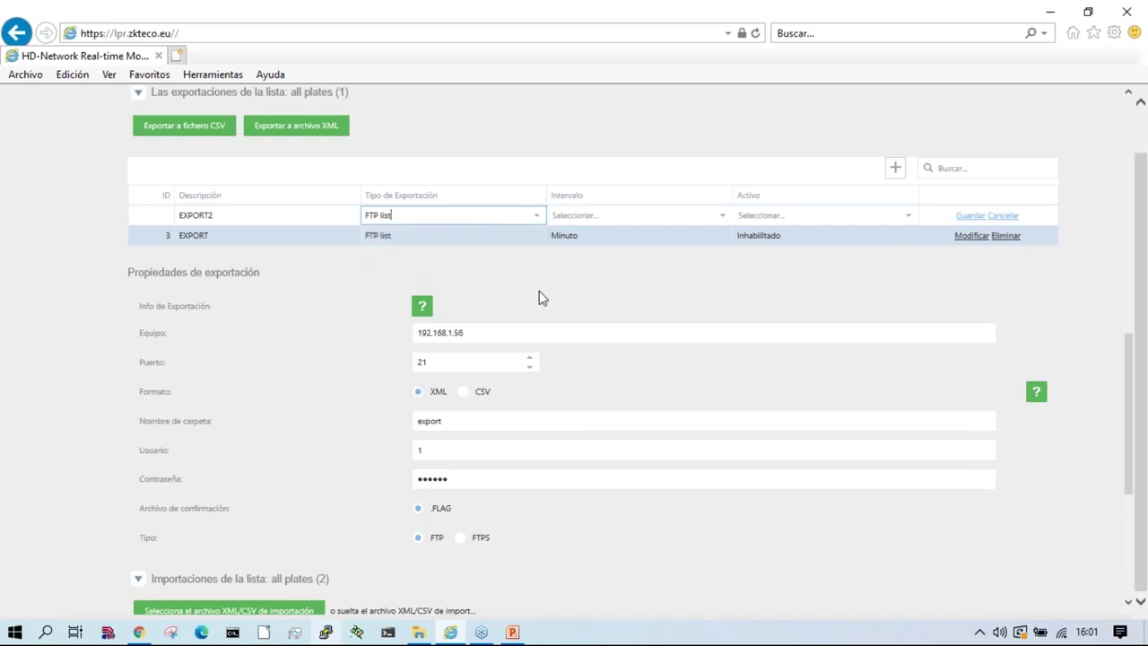
{"action": "left_click", "coordinate": [596, 216]}
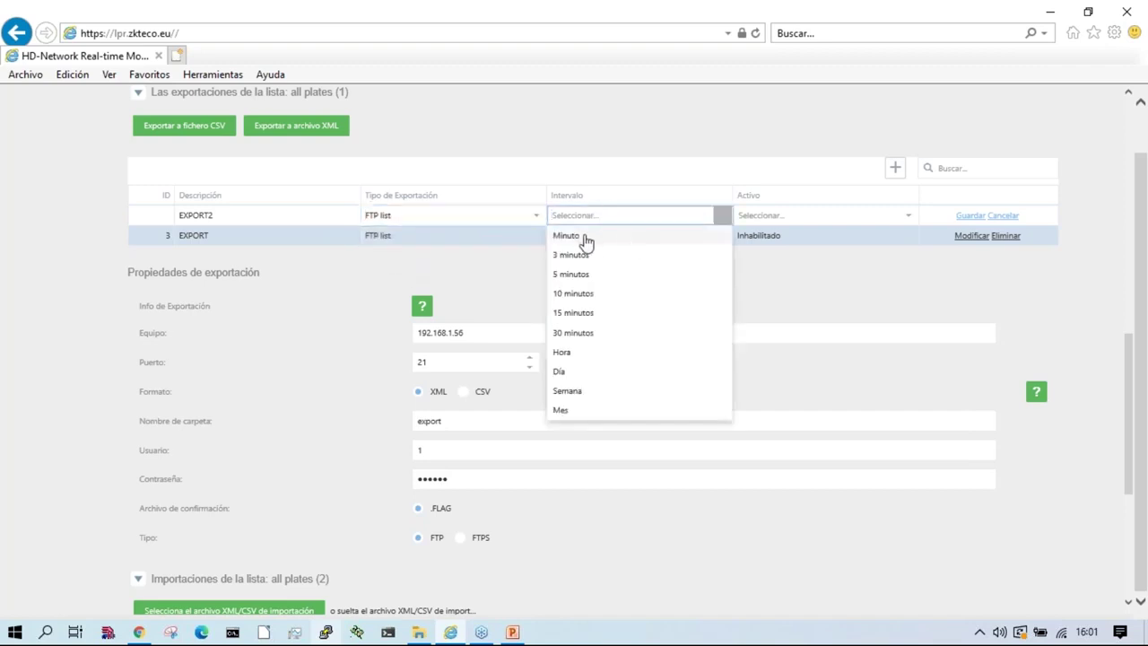
{"action": "left_click", "coordinate": [579, 237]}
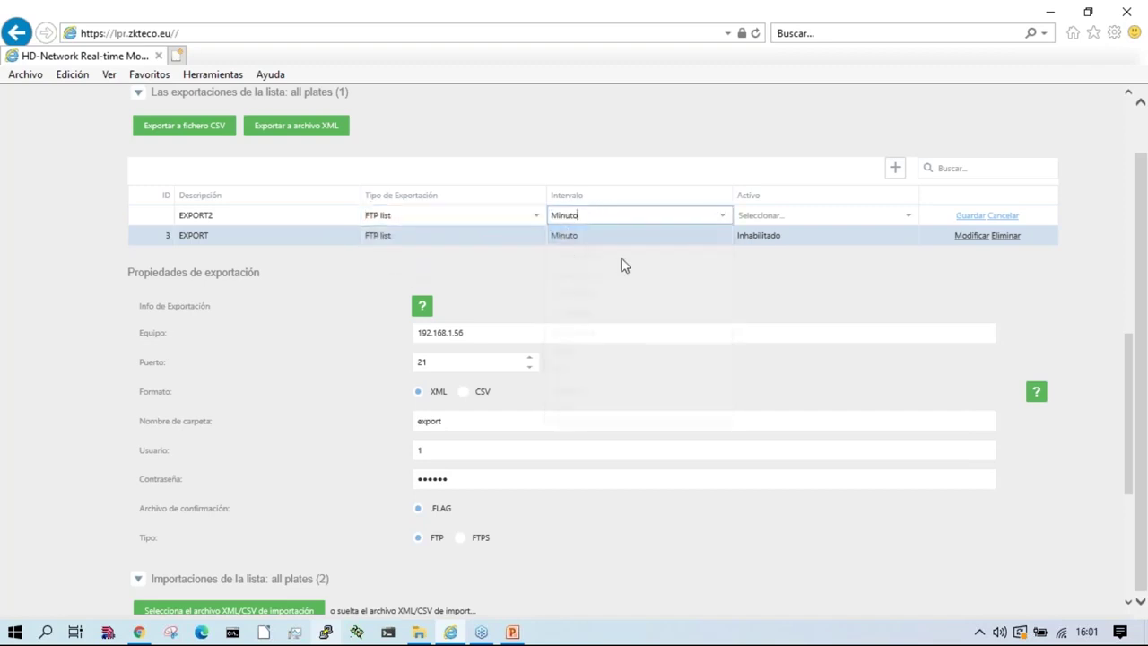
{"action": "left_click", "coordinate": [795, 215]}
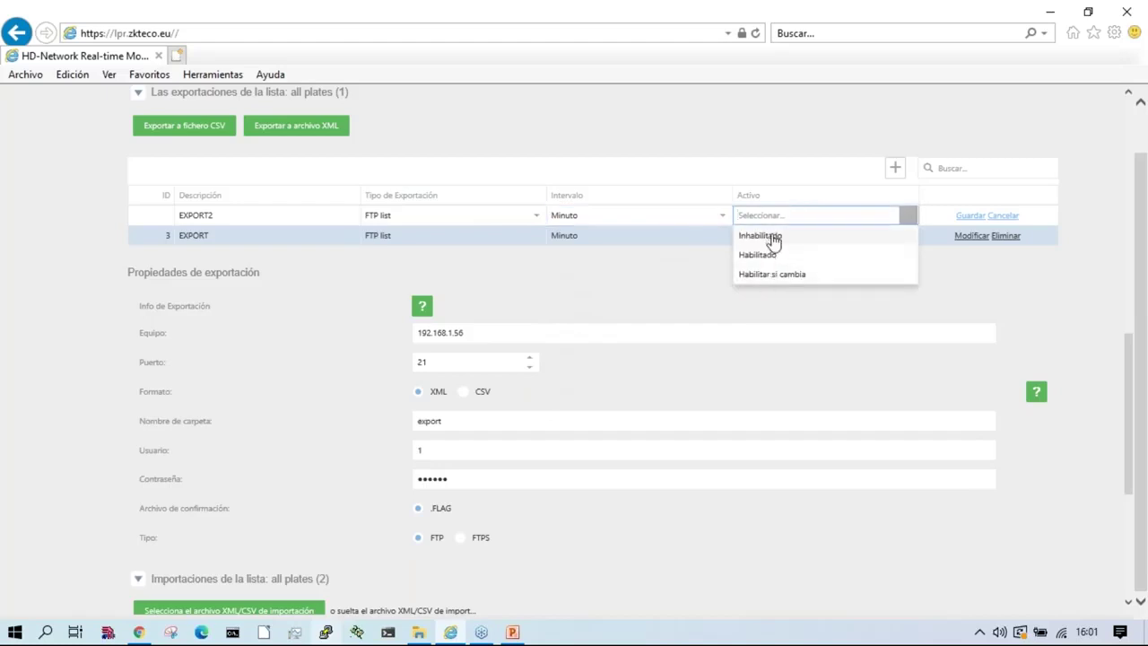
{"action": "left_click", "coordinate": [775, 277]}
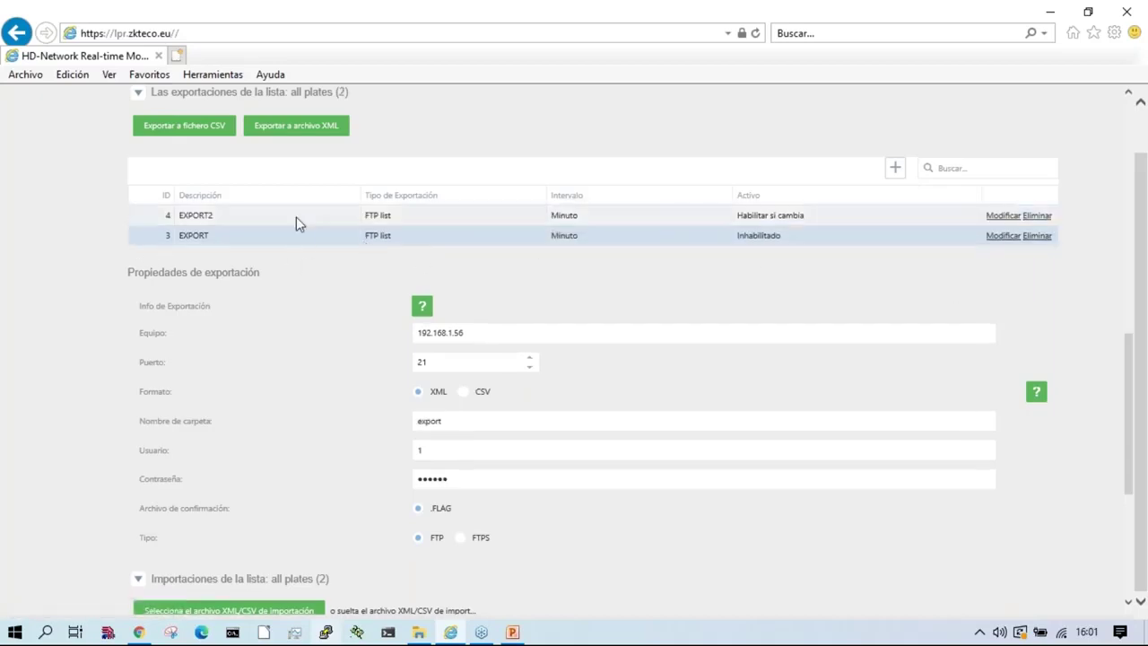
{"action": "left_click", "coordinate": [216, 219]}
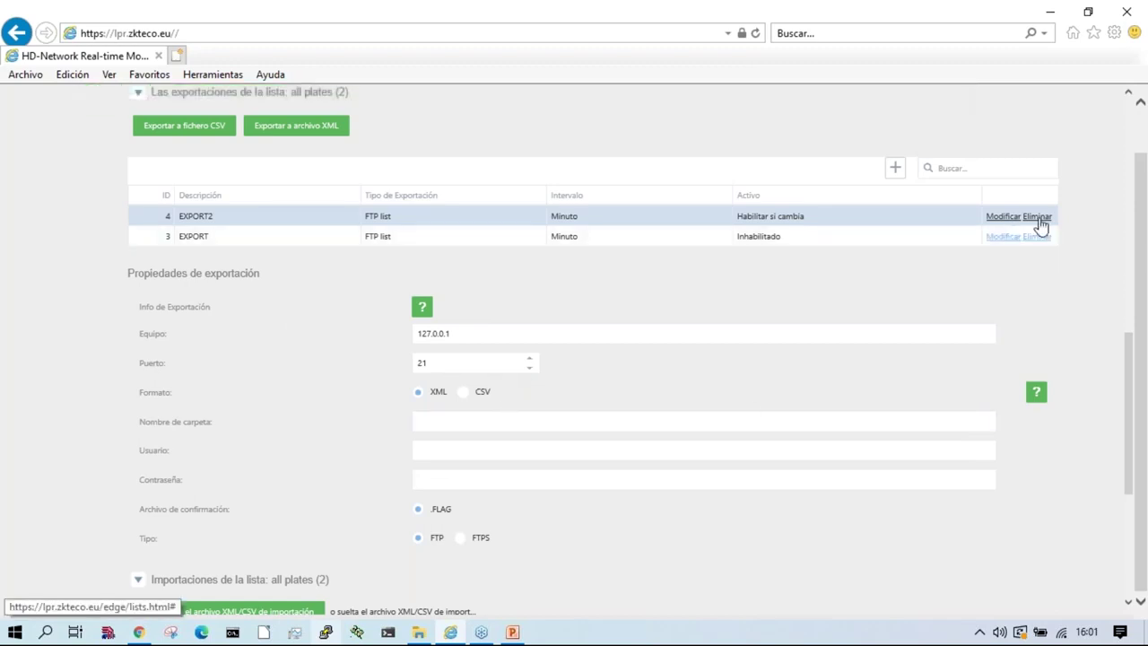
Step: Delete EXPORT2 and set the EXPORT entry's Activo to Habilitado
{"action": "left_click", "coordinate": [1037, 218]}
{"action": "left_click", "coordinate": [536, 369]}
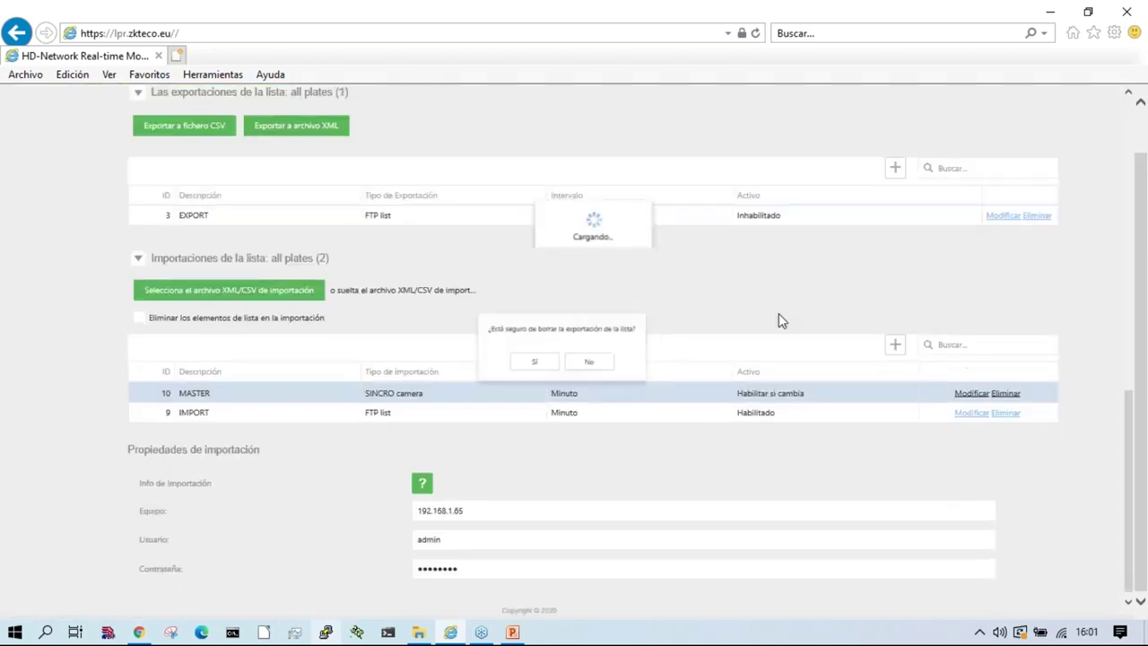
{"action": "left_click", "coordinate": [998, 217]}
{"action": "left_click", "coordinate": [825, 216]}
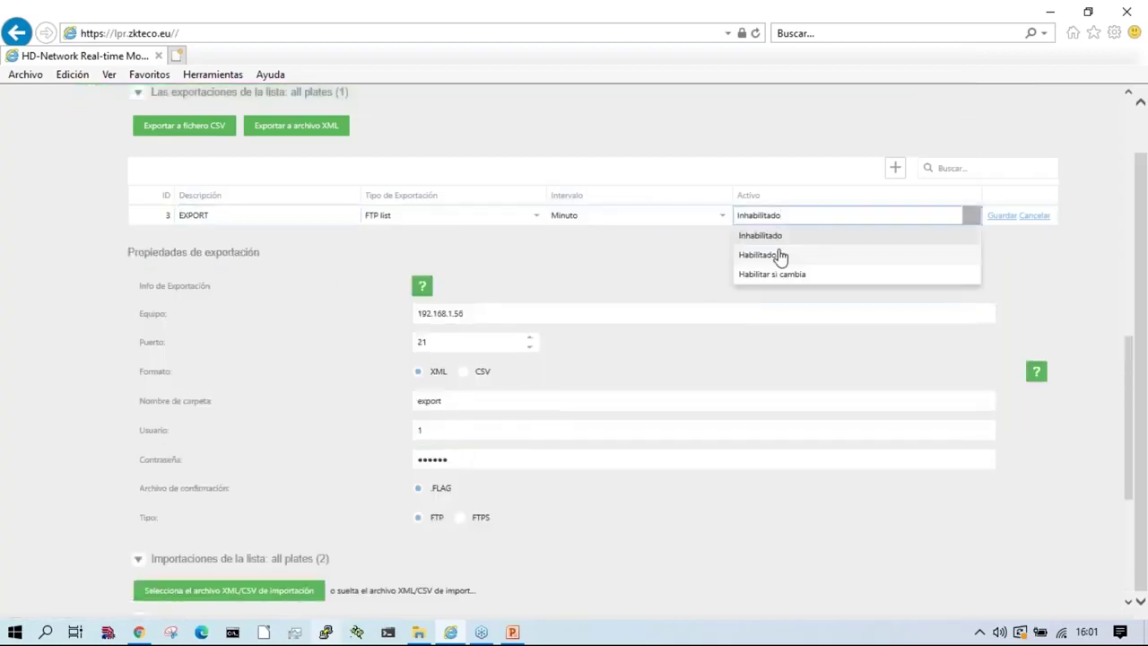
{"action": "left_click", "coordinate": [780, 255]}
{"action": "left_click_drag", "start_coordinate": [702, 14], "coordinate": [206, 72]}
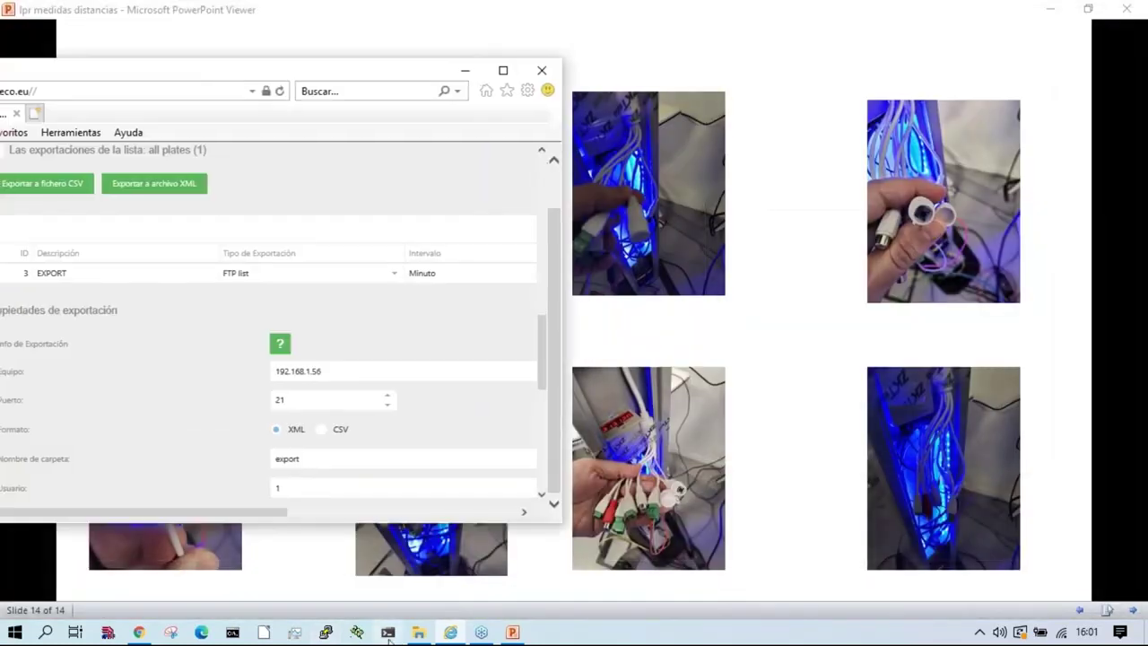
Step: Select all four export files in the export_import folder and delete them
{"action": "left_click", "coordinate": [418, 632]}
{"action": "left_click", "coordinate": [101, 285]}
{"action": "left_click_drag", "start_coordinate": [510, 367], "coordinate": [153, 7]}
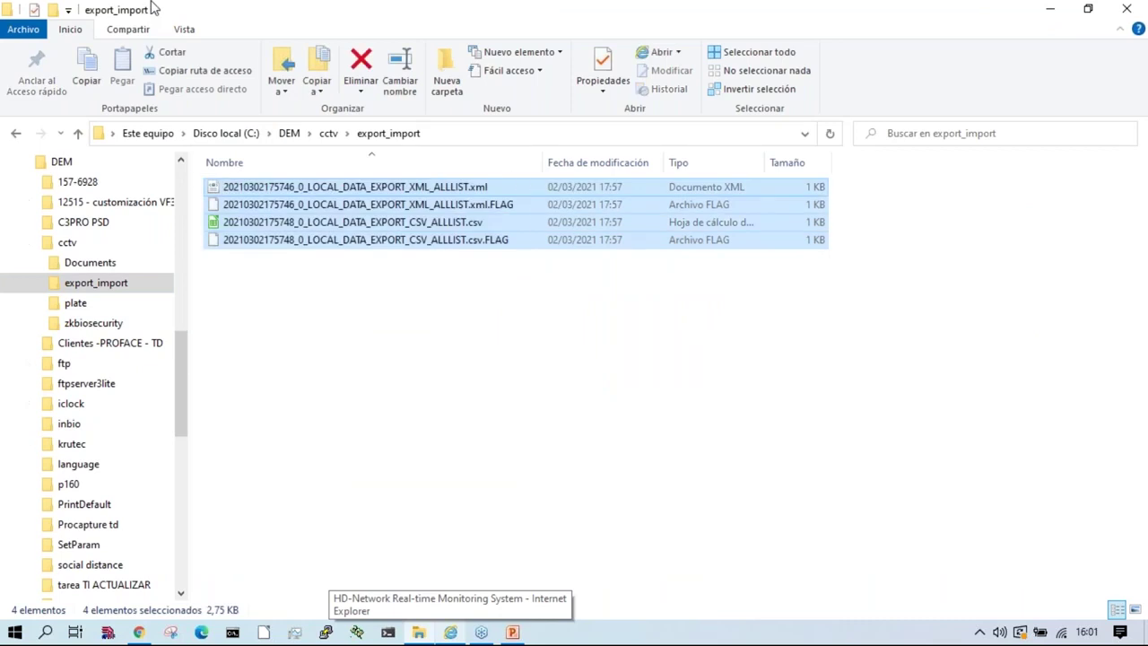
{"action": "key", "text": "Delete"}
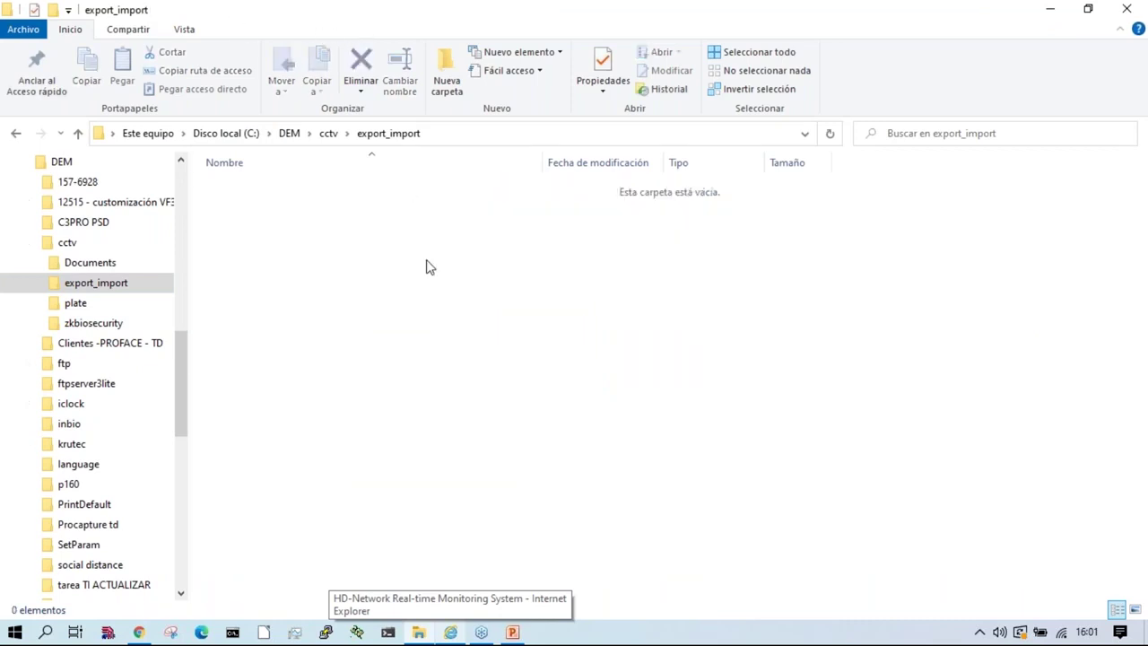
{"action": "left_click_drag", "start_coordinate": [401, 13], "coordinate": [426, 392]}
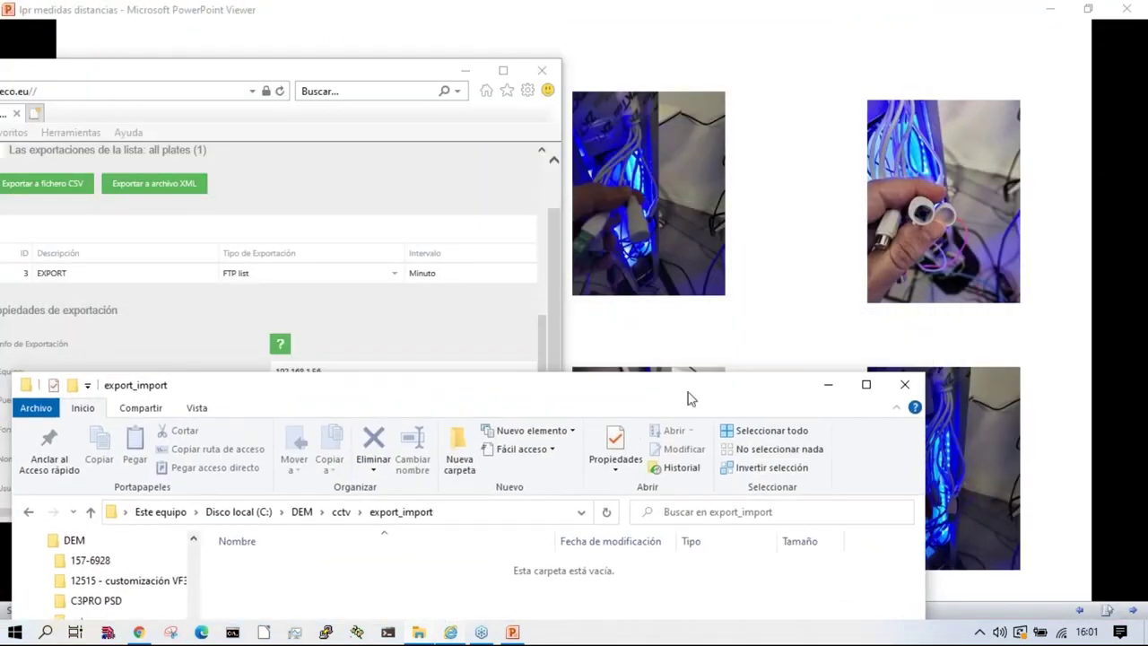
{"action": "left_click", "coordinate": [980, 632]}
Step: Open Quick 'n Easy FTP Server from the tray, clear its Server Trace, and arrange the windows
{"action": "double_click", "coordinate": [963, 603]}
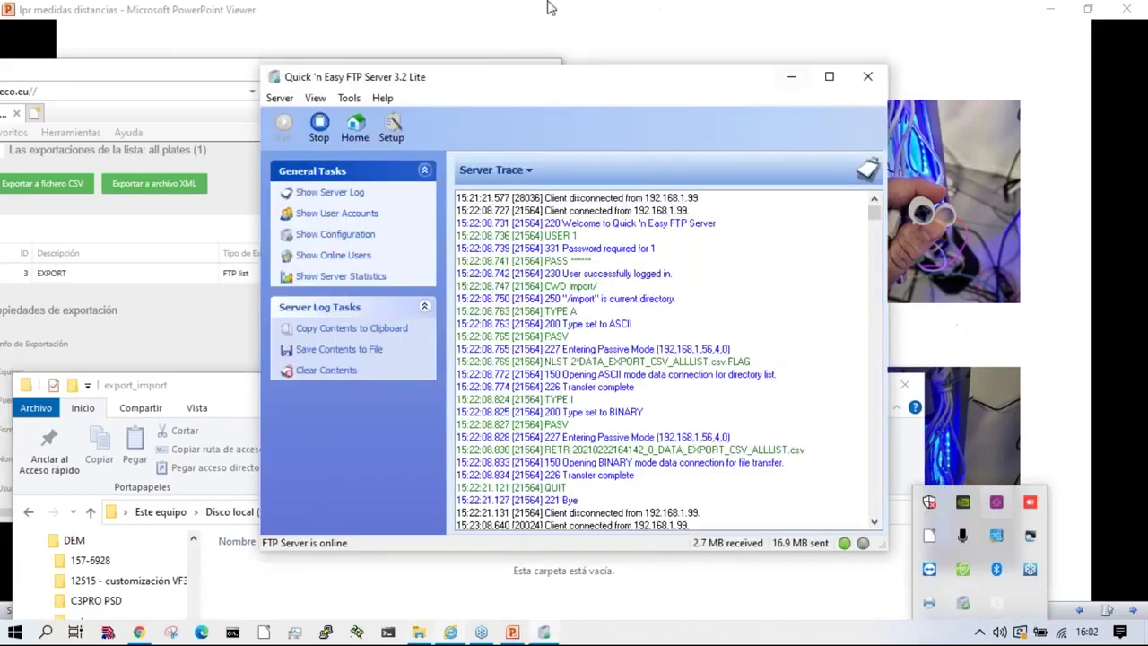
{"action": "left_click", "coordinate": [328, 372]}
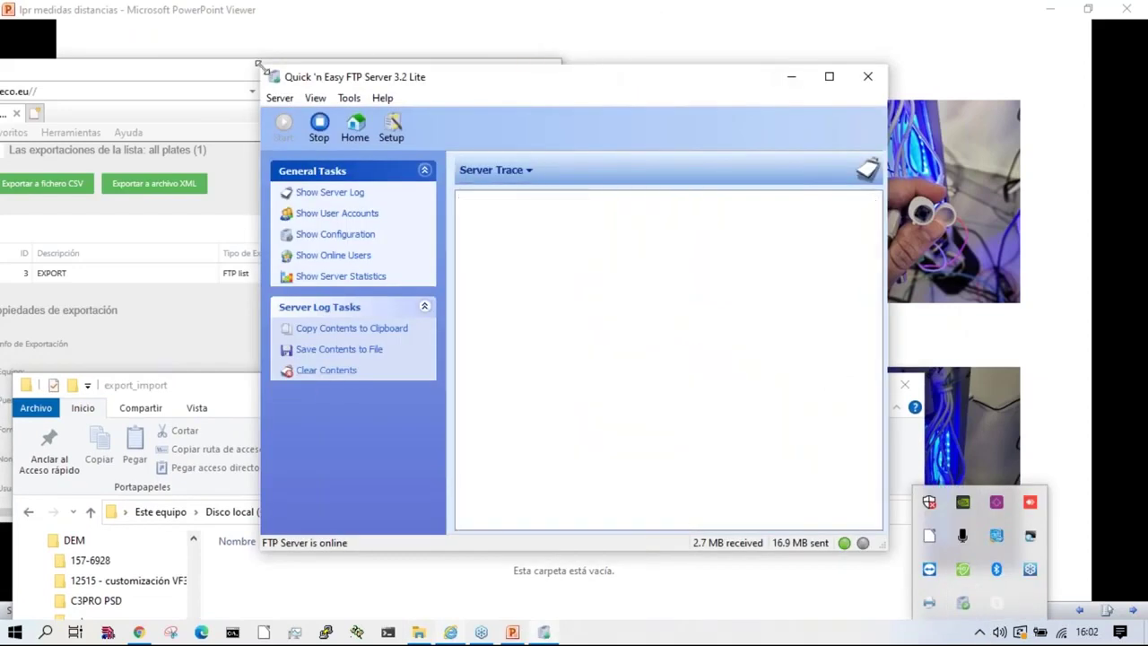
{"action": "left_click_drag", "start_coordinate": [577, 95], "coordinate": [828, 31]}
{"action": "left_click_drag", "start_coordinate": [251, 72], "coordinate": [271, 15]}
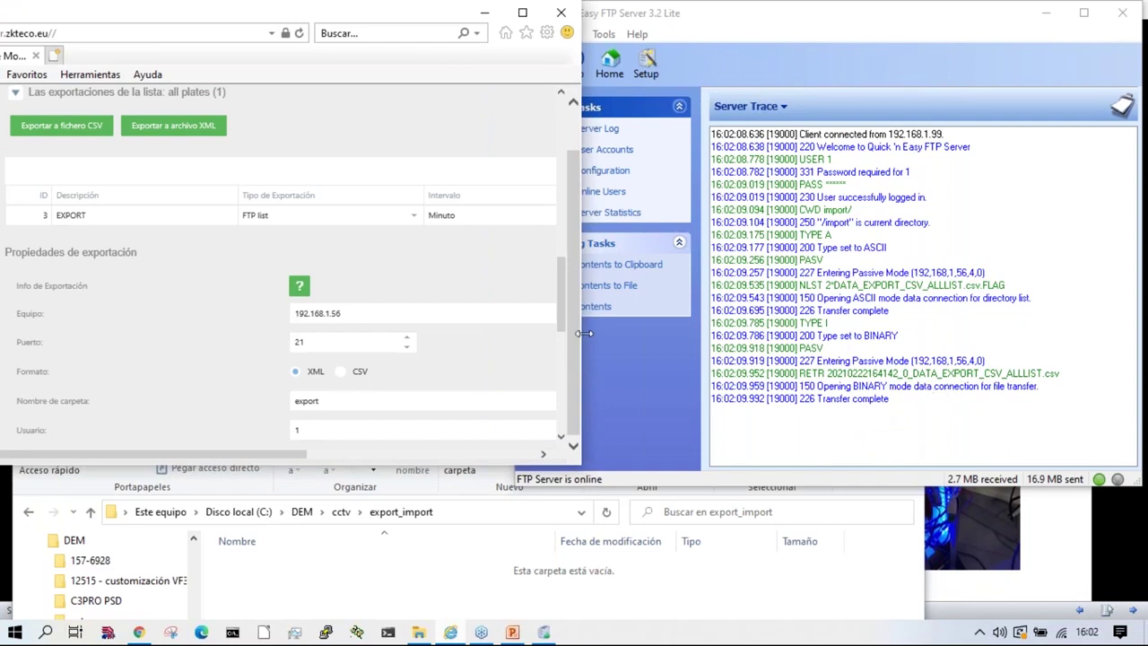
{"action": "left_click_drag", "start_coordinate": [581, 331], "coordinate": [886, 345]}
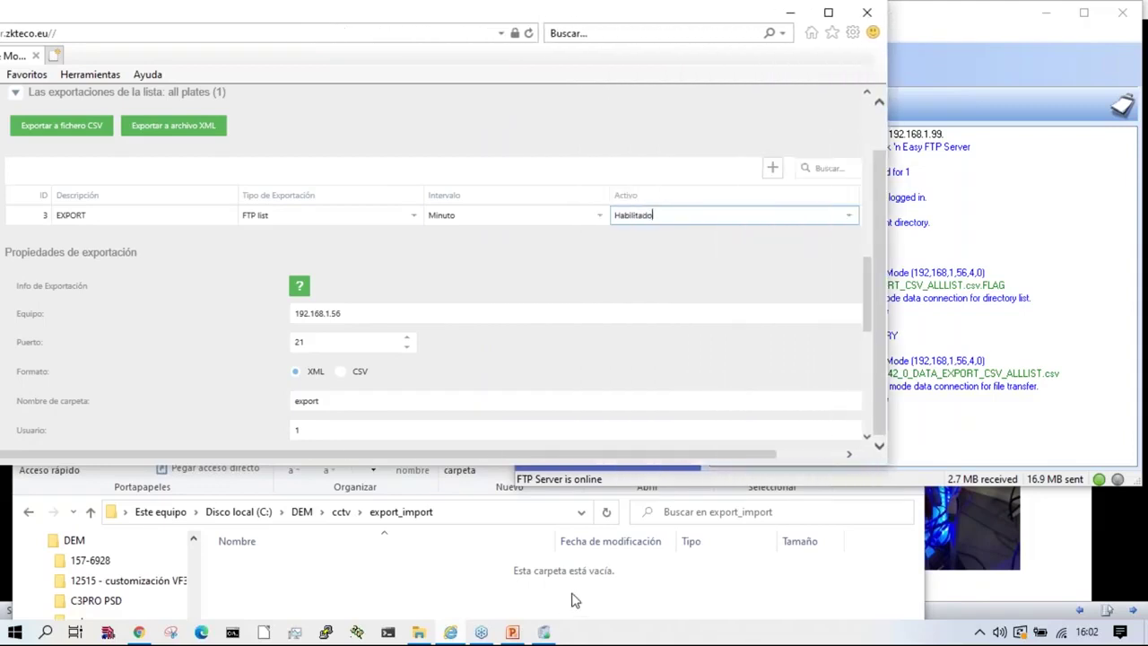
Step: Switch the EXPORT entry's format to CSV and save it
{"action": "left_click", "coordinate": [565, 485]}
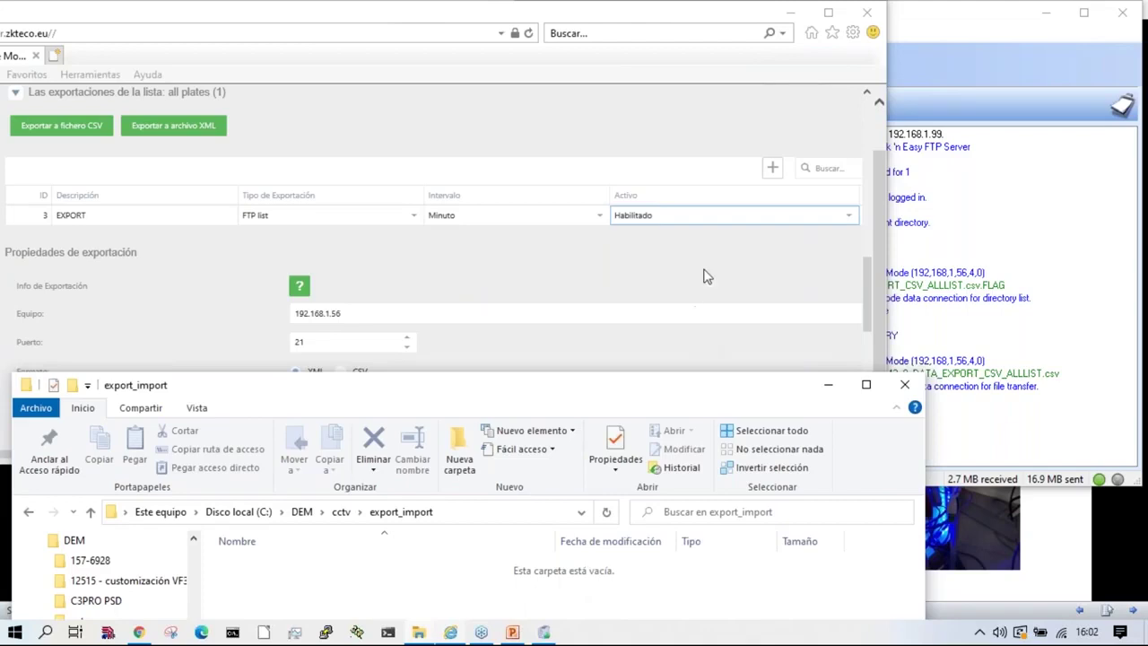
{"action": "left_click", "coordinate": [705, 274]}
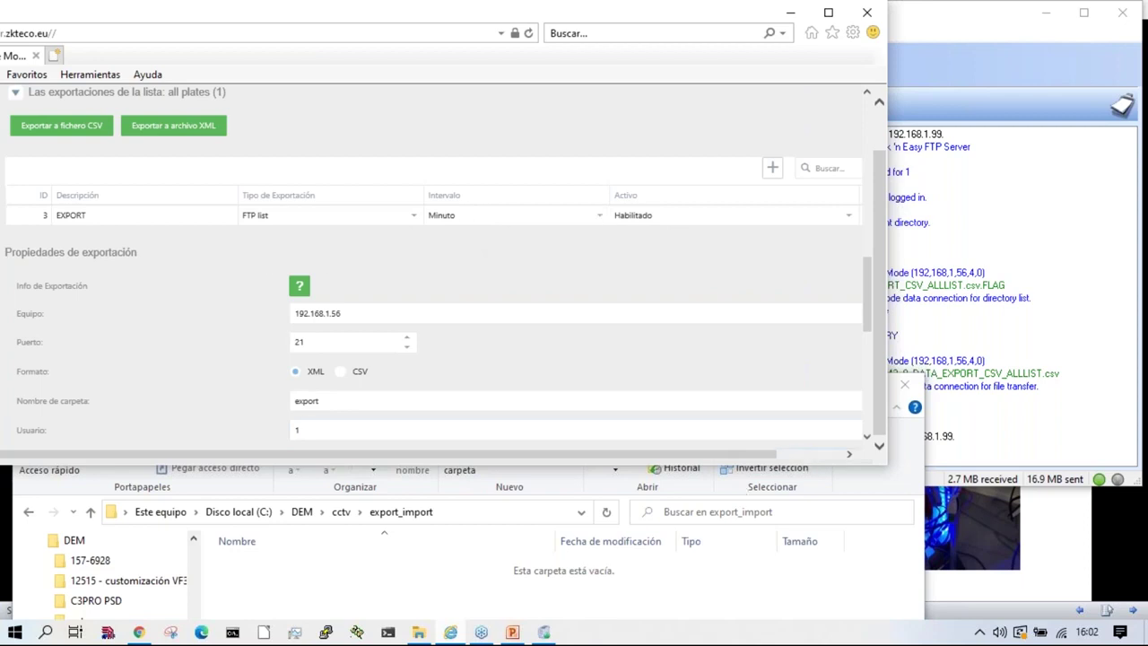
{"action": "left_click", "coordinate": [342, 373]}
{"action": "scroll", "coordinate": [336, 390], "scroll_direction": "down", "scroll_amount": 2}
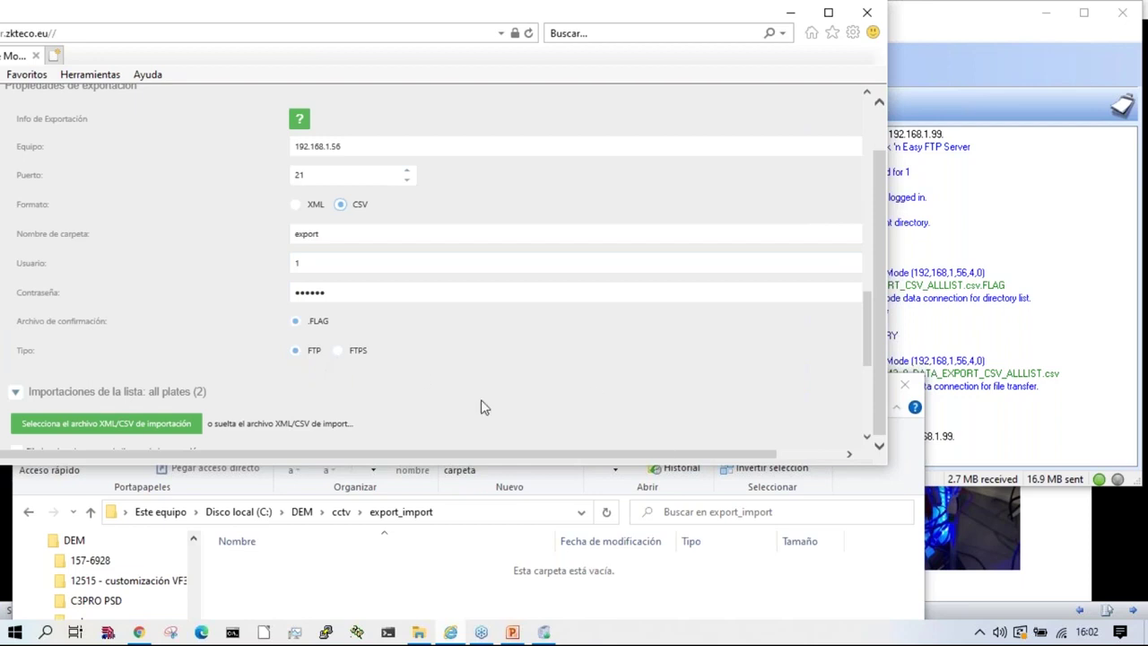
{"action": "left_click_drag", "start_coordinate": [13, 329], "coordinate": [203, 345]}
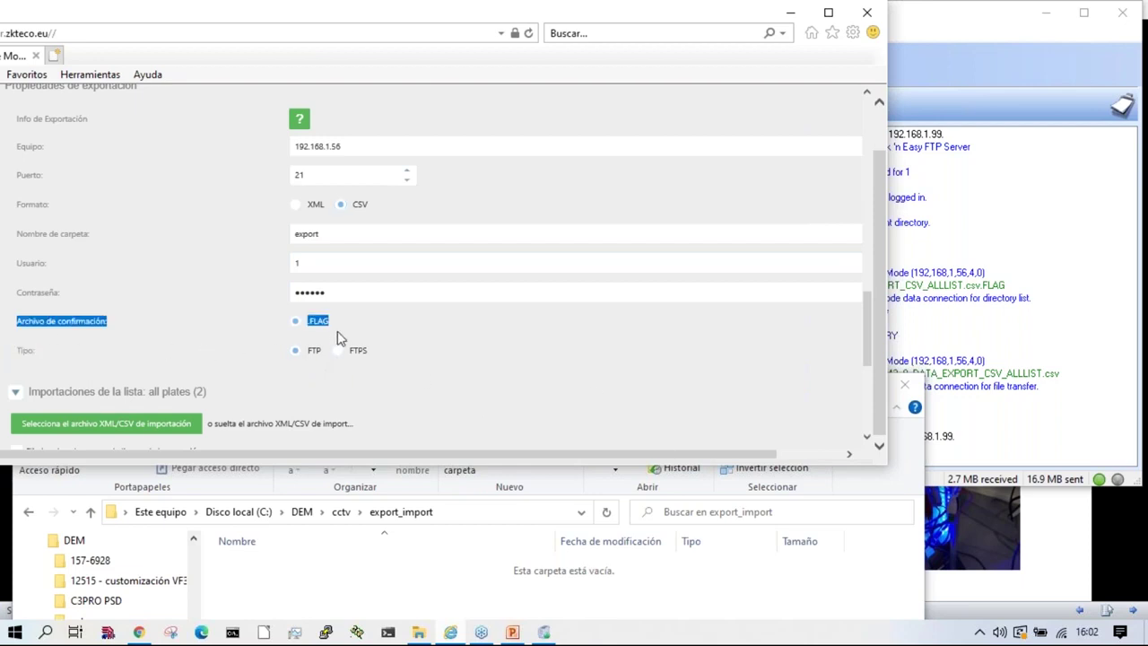
{"action": "left_click_drag", "start_coordinate": [691, 461], "coordinate": [717, 446]}
{"action": "scroll", "coordinate": [718, 446], "scroll_direction": "up", "scroll_amount": 3}
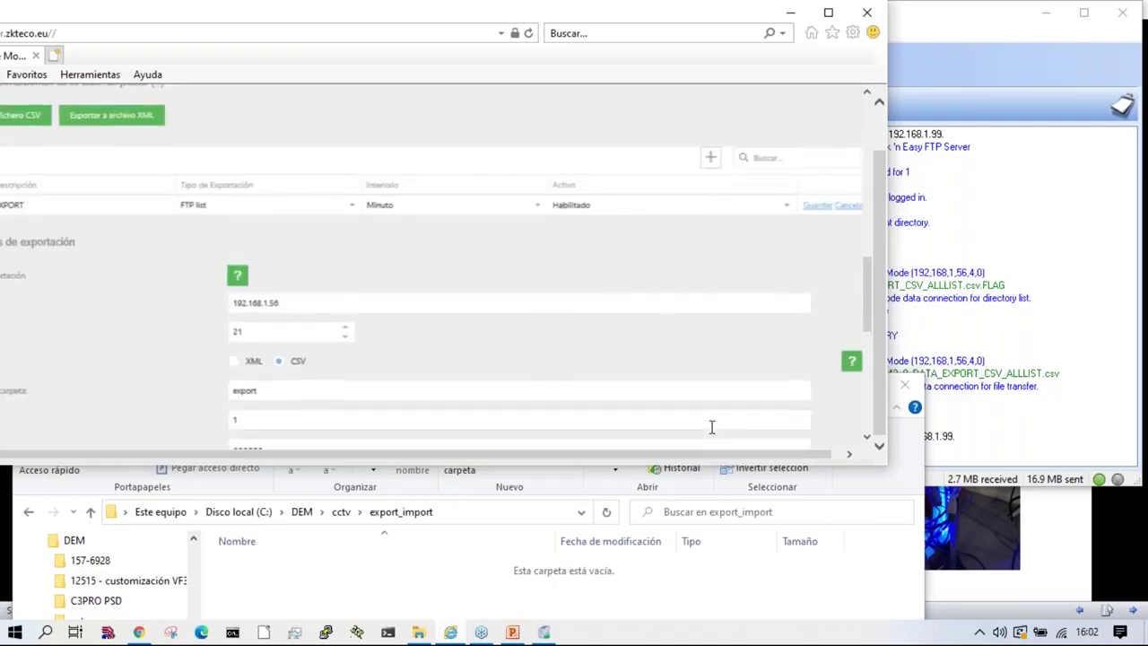
{"action": "scroll", "coordinate": [710, 428], "scroll_direction": "down", "scroll_amount": 1}
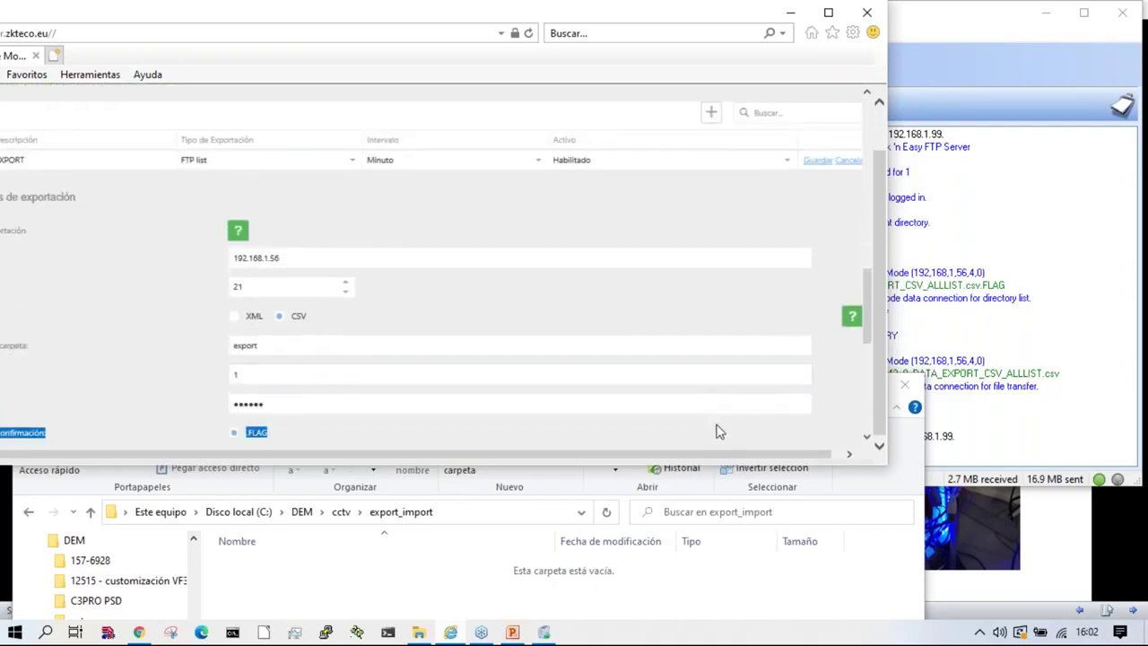
{"action": "left_click", "coordinate": [816, 160]}
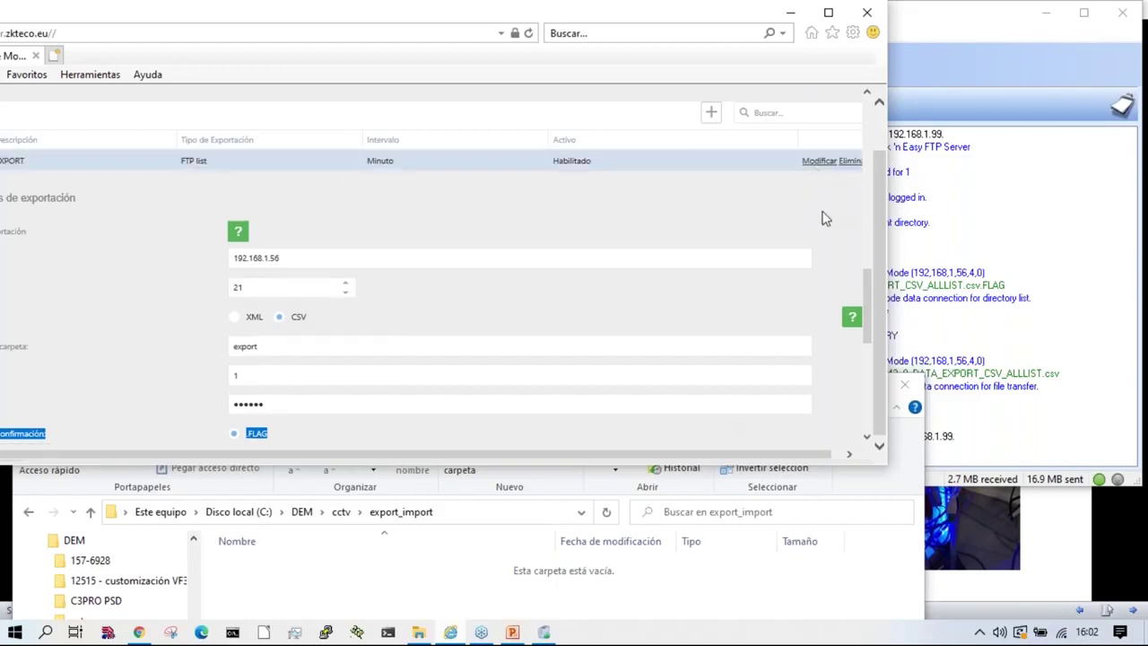
{"action": "left_click", "coordinate": [982, 428]}
Step: Clear the server trace and watch camera 192.168.1.99 log in and store the CSV export
{"action": "left_click", "coordinate": [583, 306]}
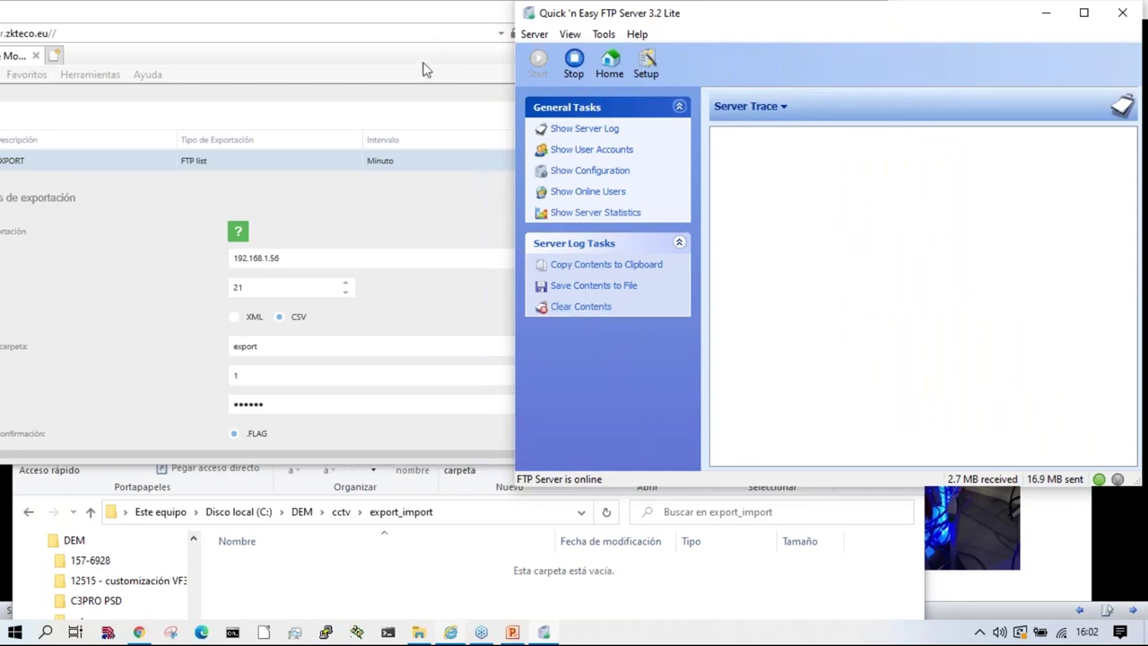
{"action": "left_click", "coordinate": [421, 74]}
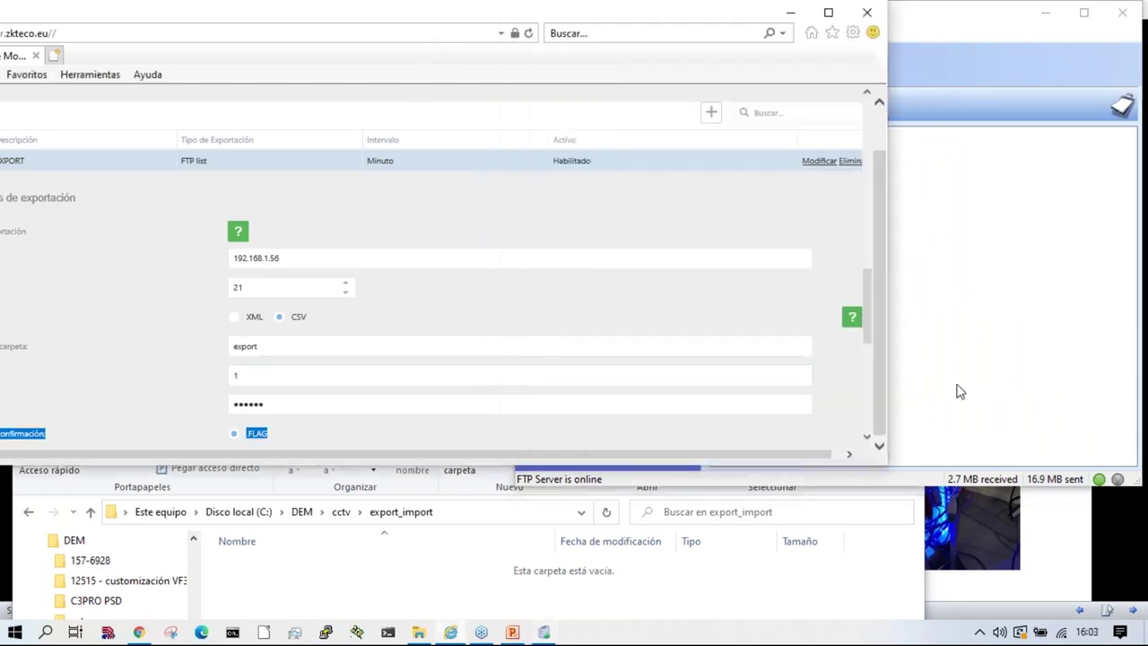
{"action": "left_click", "coordinate": [956, 392]}
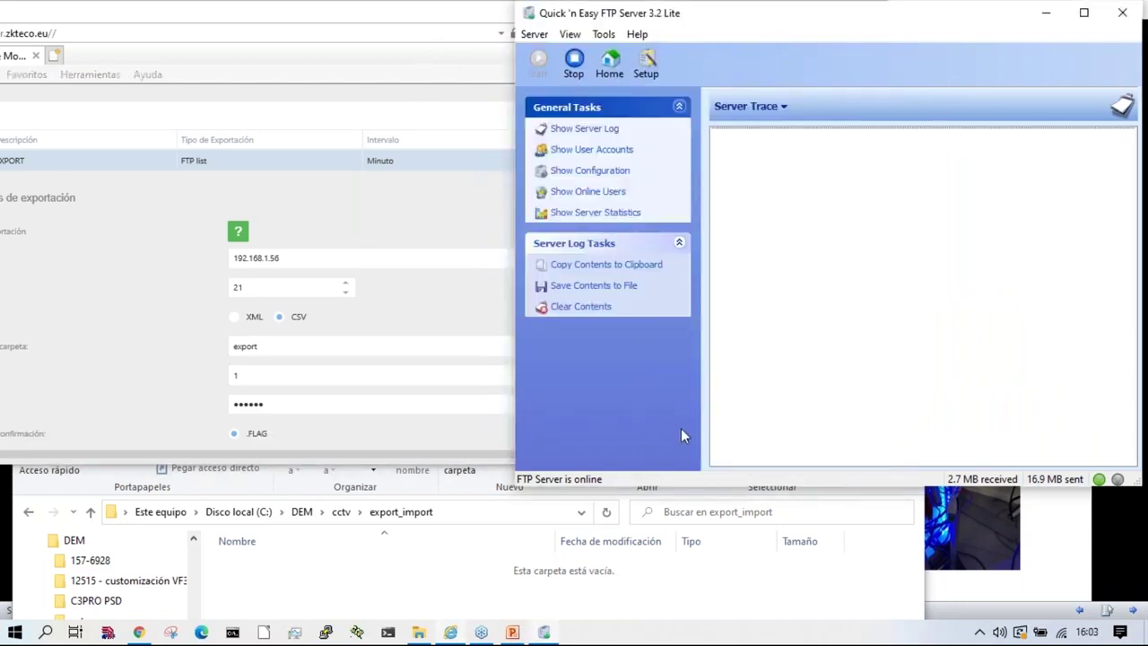
{"action": "left_click_drag", "start_coordinate": [741, 18], "coordinate": [872, 25]}
{"action": "left_click", "coordinate": [512, 76]}
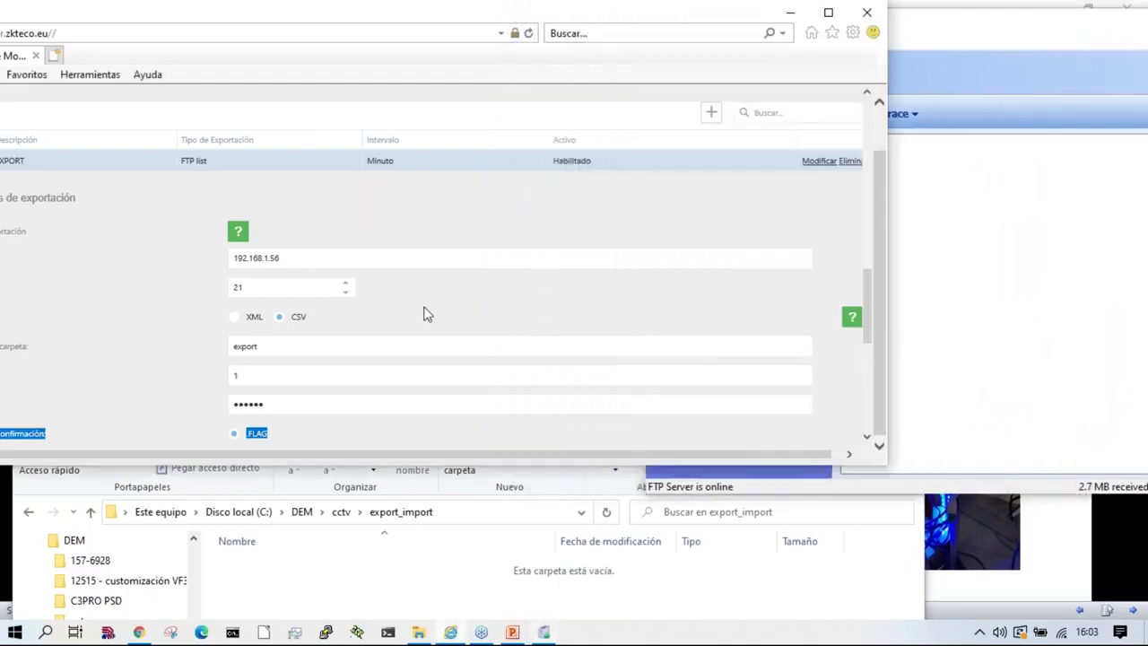
{"action": "left_click", "coordinate": [1081, 363]}
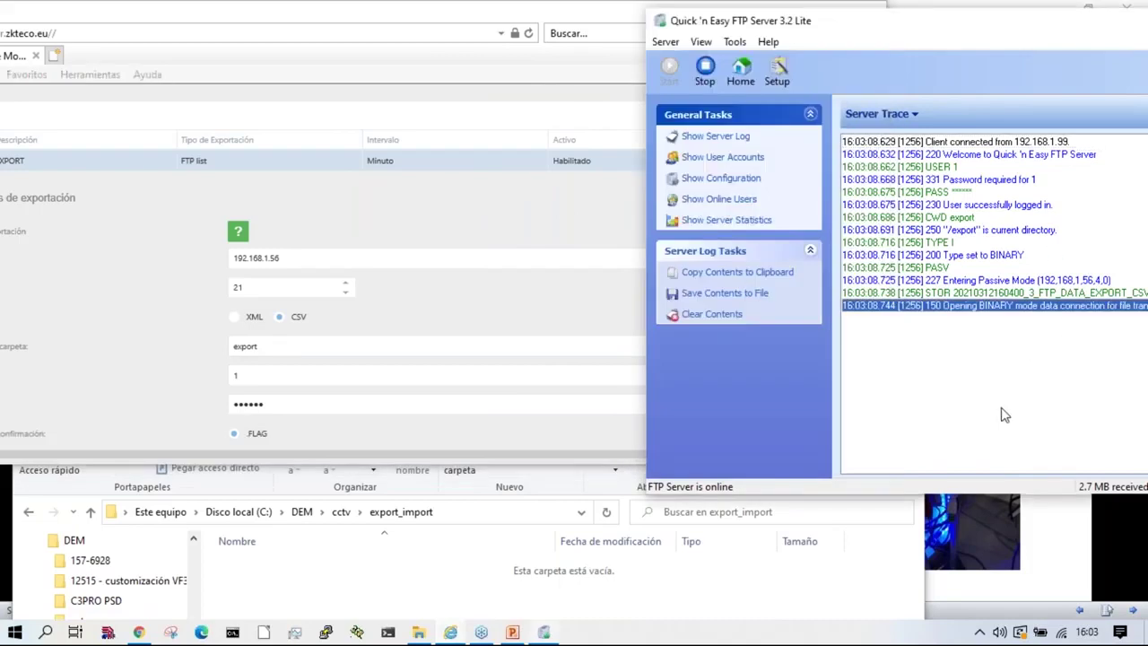
{"action": "left_click", "coordinate": [468, 597]}
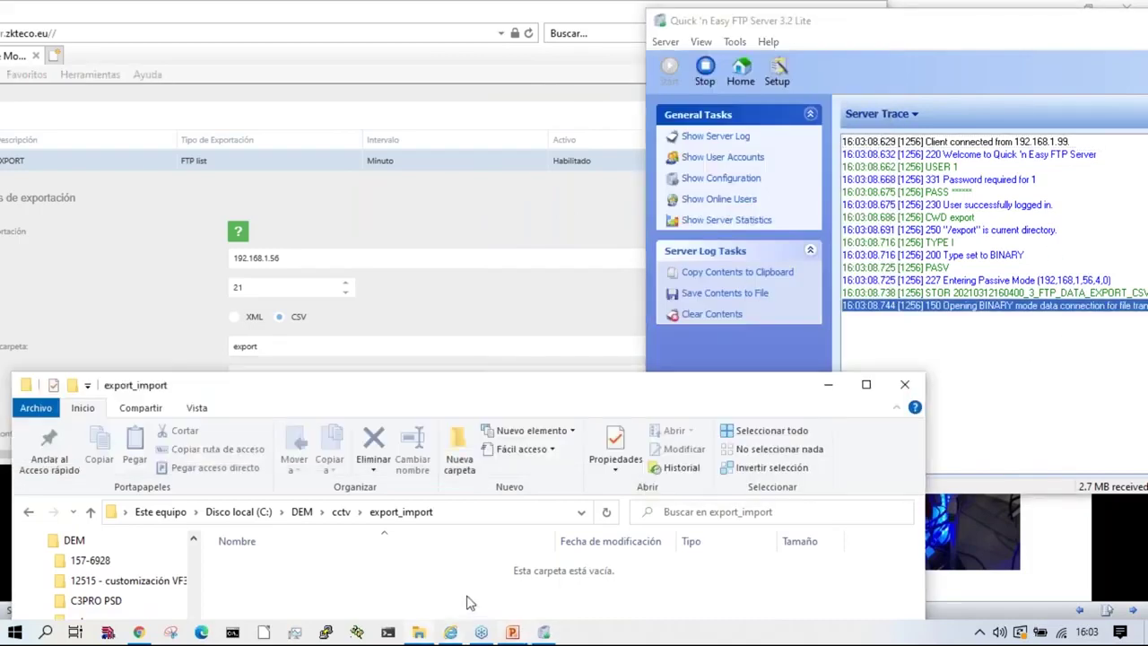
Step: Go to C:\DEM\ftp\export and delete all the old XML and FLAG files
{"action": "left_click", "coordinate": [341, 513]}
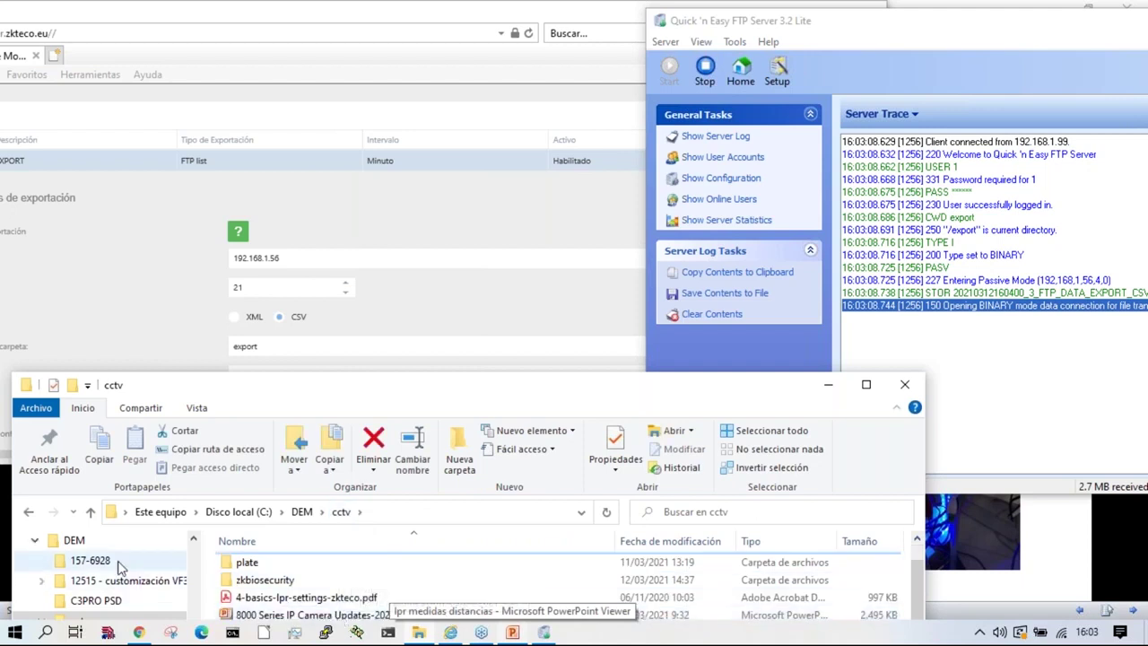
{"action": "scroll", "coordinate": [88, 608], "scroll_direction": "down", "scroll_amount": 2}
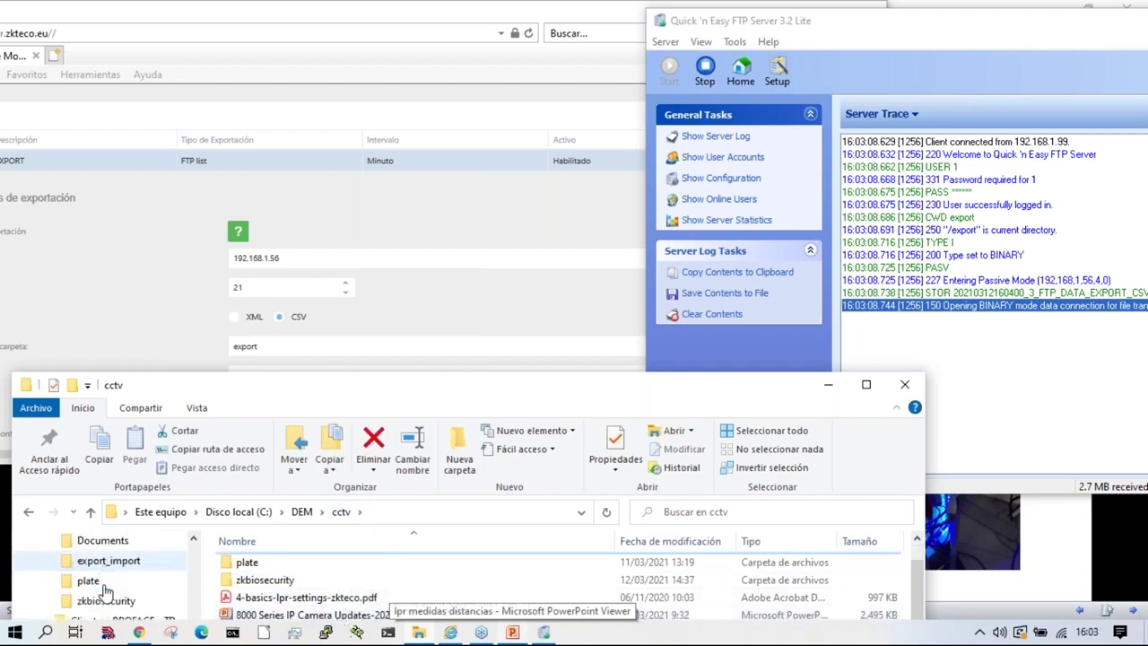
{"action": "left_click", "coordinate": [86, 606]}
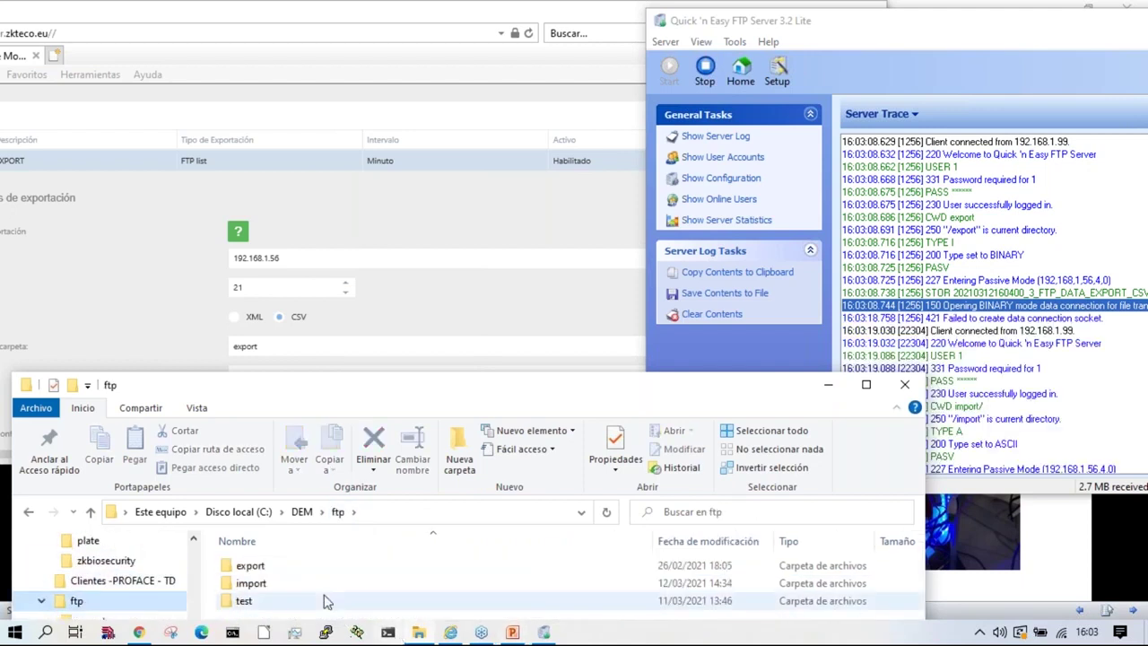
{"action": "double_click", "coordinate": [440, 560]}
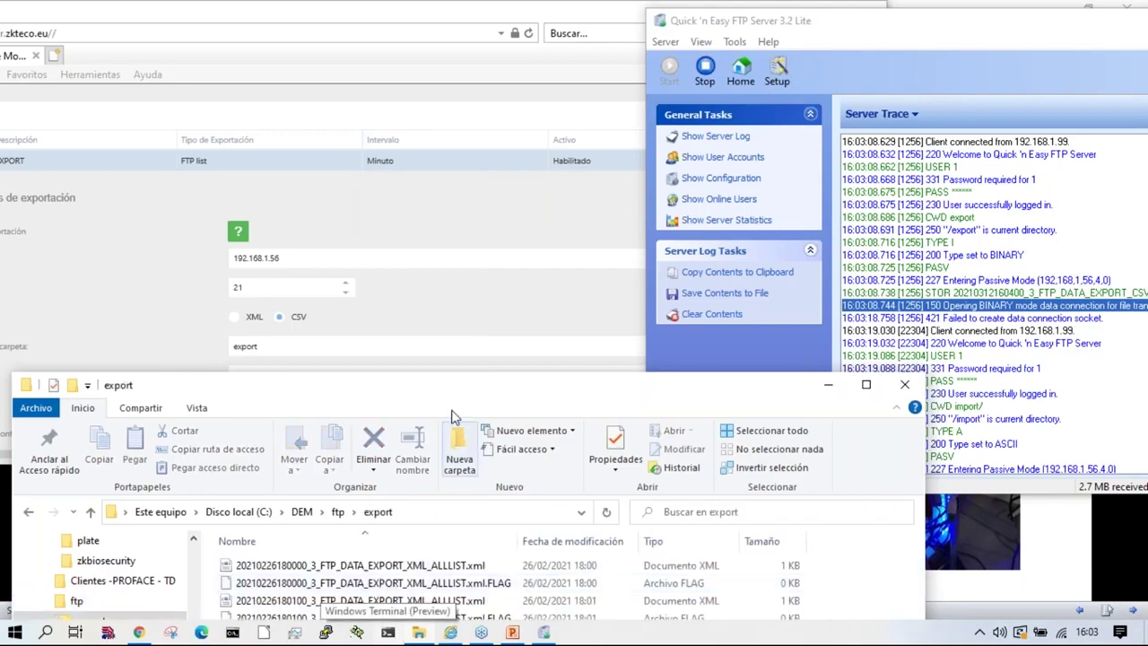
{"action": "left_click_drag", "start_coordinate": [454, 376], "coordinate": [477, 103]}
{"action": "left_click_drag", "start_coordinate": [324, 281], "coordinate": [153, 25]}
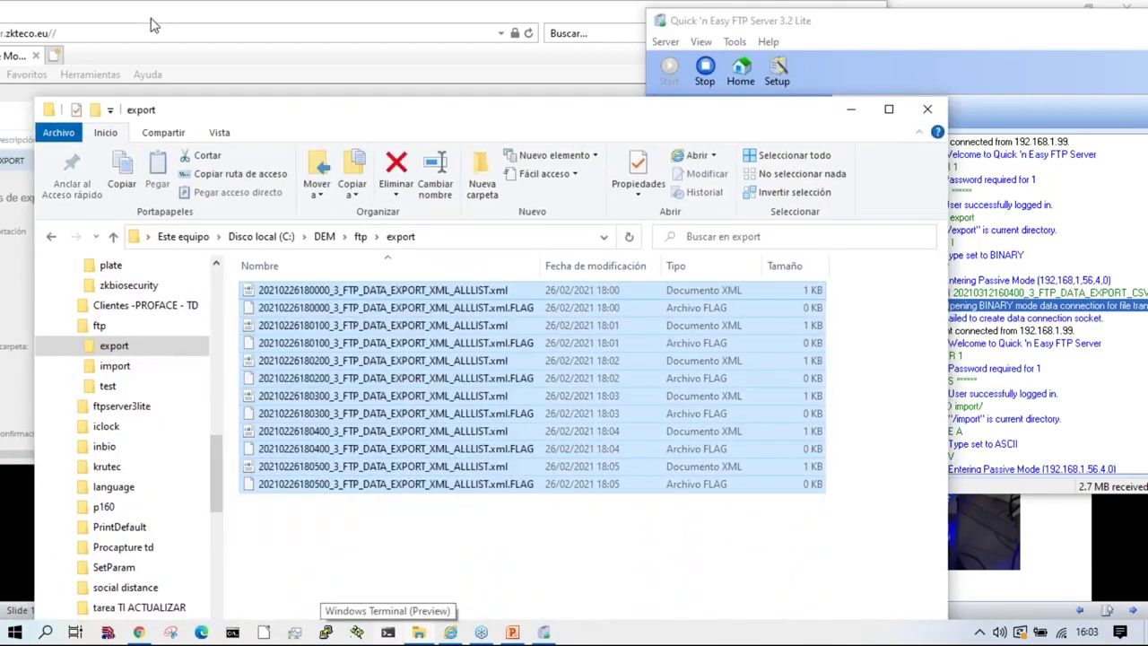
{"action": "key", "text": "Delete"}
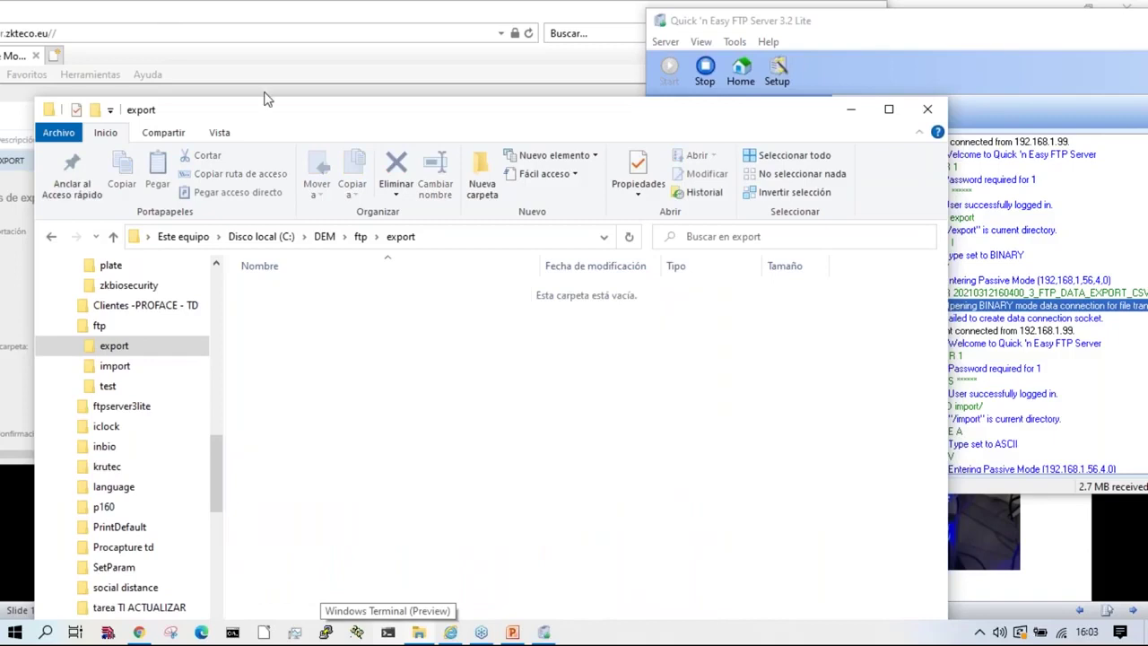
{"action": "left_click_drag", "start_coordinate": [528, 100], "coordinate": [513, 310]}
Step: Widen the browser and show the Debug page's Servicio log with Habilitado auto-update enabled
{"action": "left_click", "coordinate": [489, 116]}
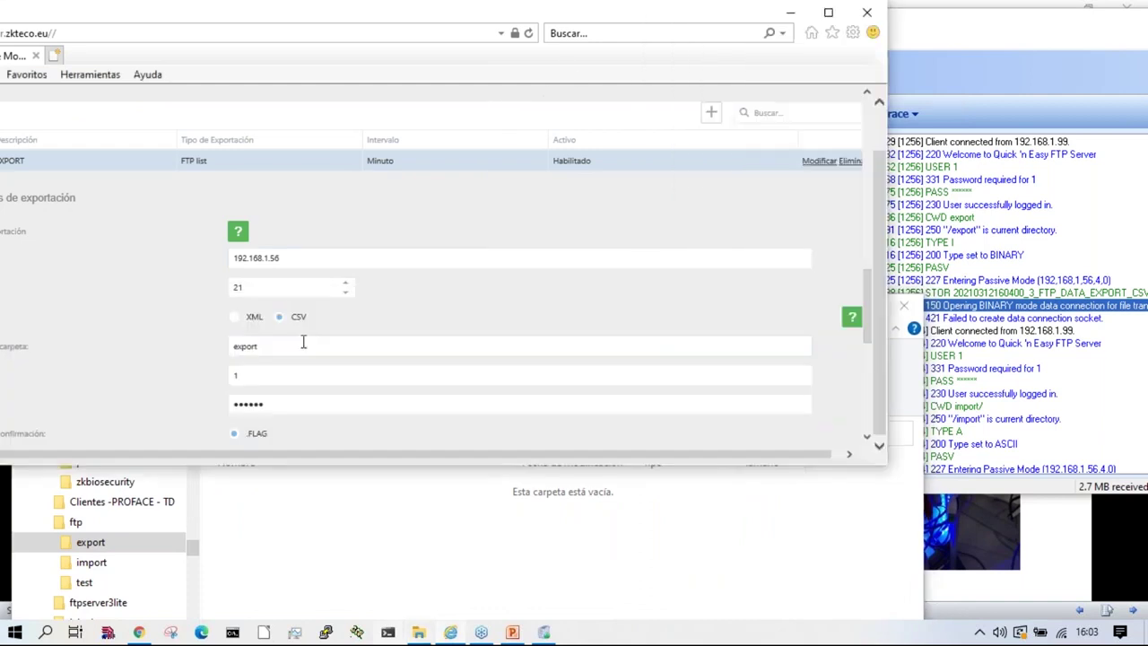
{"action": "left_click_drag", "start_coordinate": [314, 16], "coordinate": [430, 21]}
{"action": "scroll", "coordinate": [209, 310], "scroll_direction": "up", "scroll_amount": 15}
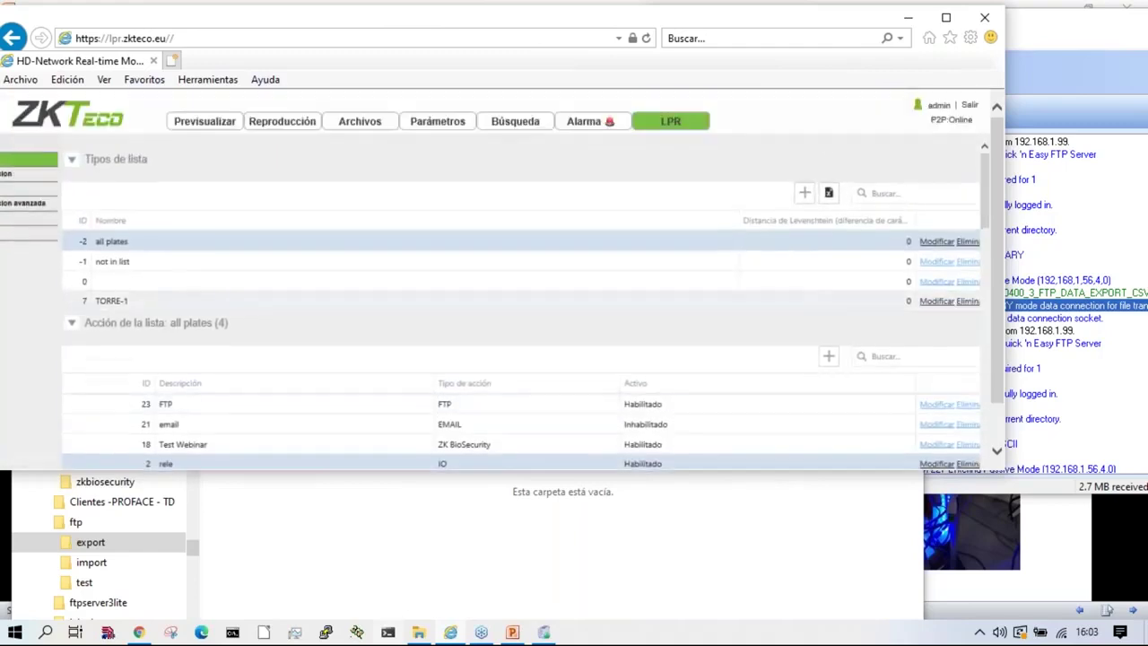
{"action": "left_click_drag", "start_coordinate": [166, 18], "coordinate": [209, 14]}
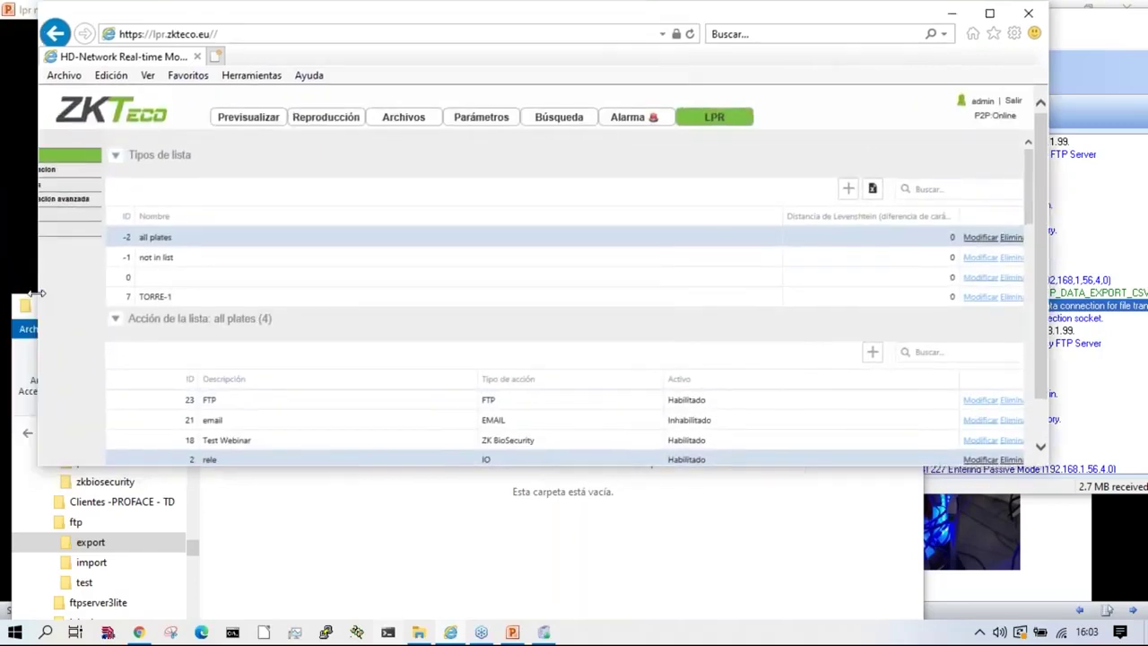
{"action": "left_click_drag", "start_coordinate": [30, 294], "coordinate": [5, 298]}
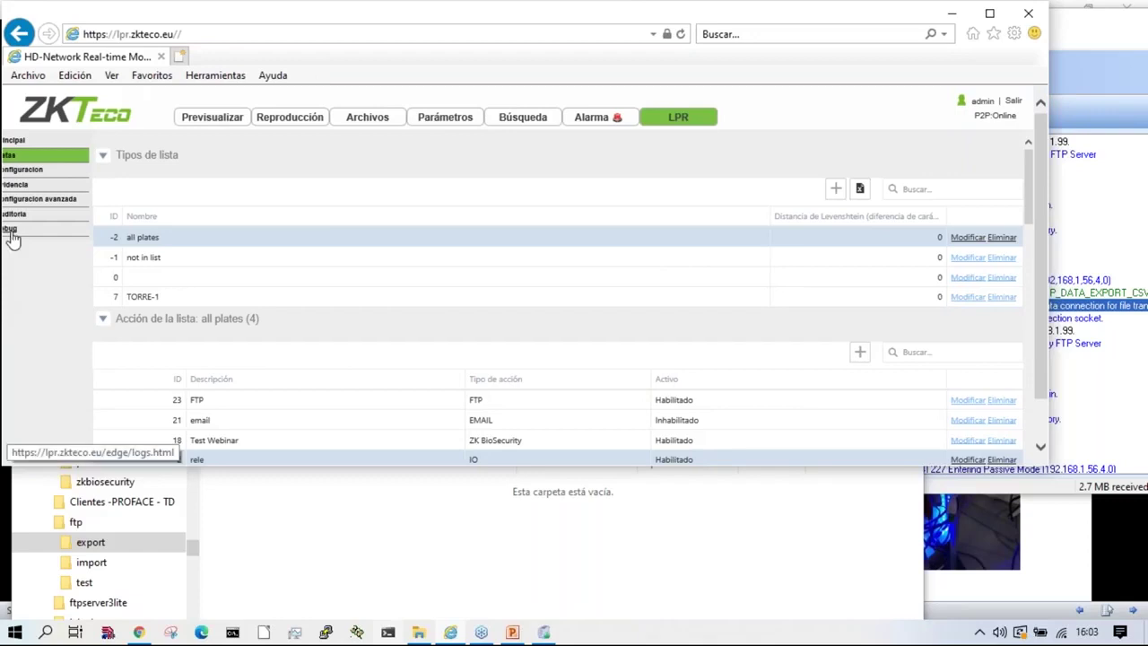
{"action": "left_click", "coordinate": [9, 229]}
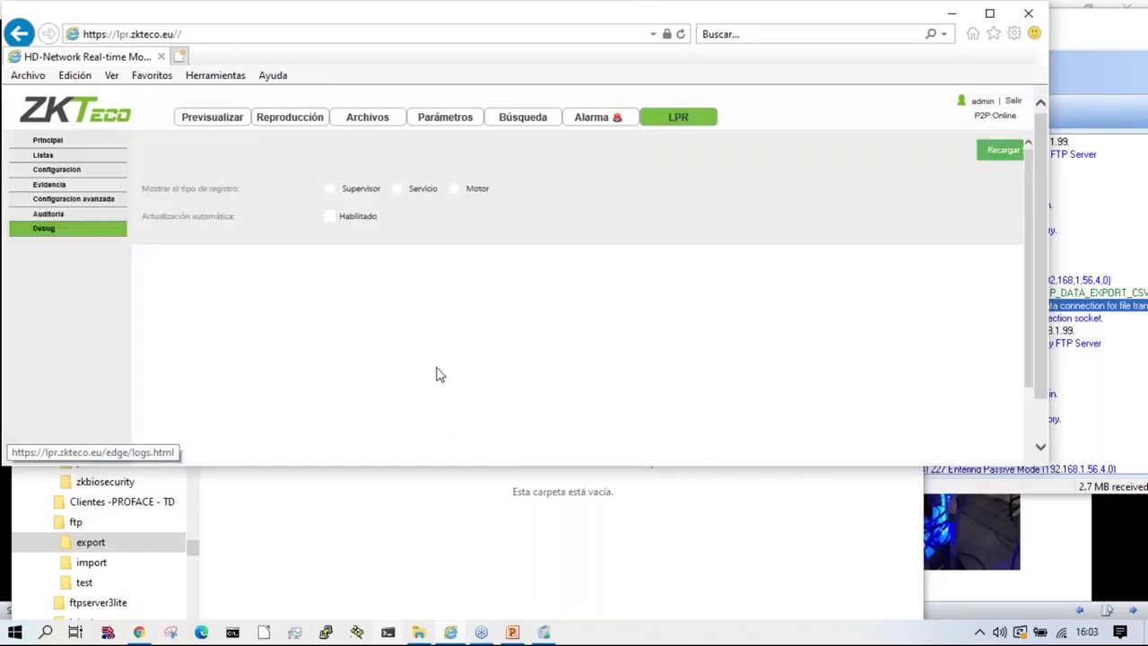
{"action": "left_click", "coordinate": [399, 189]}
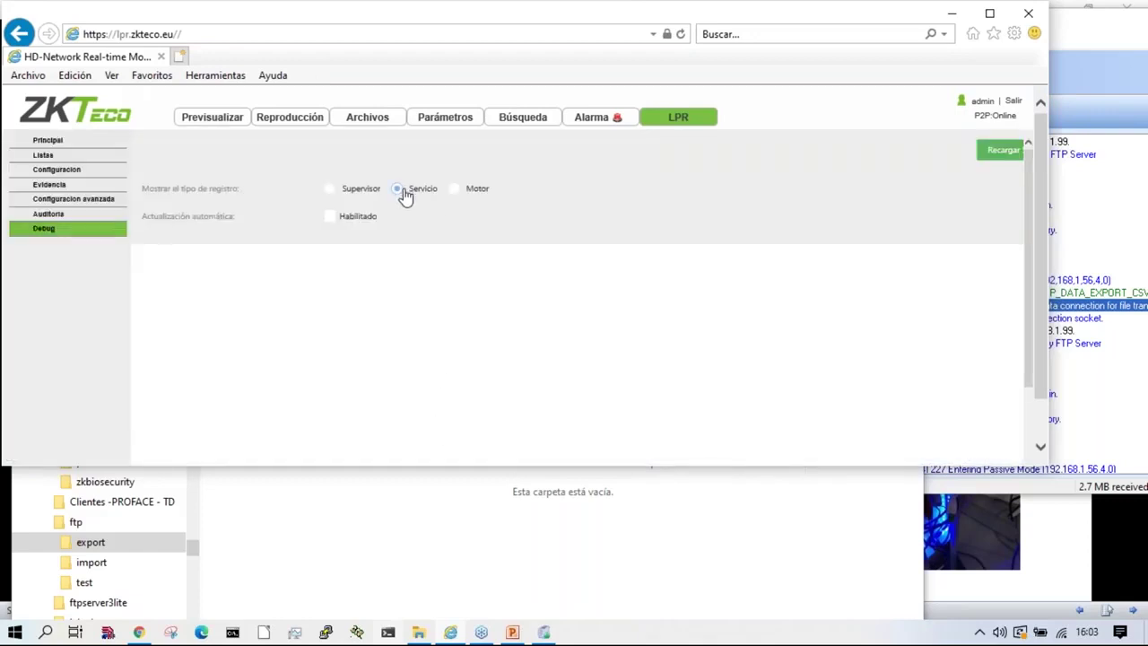
{"action": "left_click", "coordinate": [329, 216]}
Step: Clear the contents of the FTP server's Server Trace log
{"action": "left_click", "coordinate": [1001, 489]}
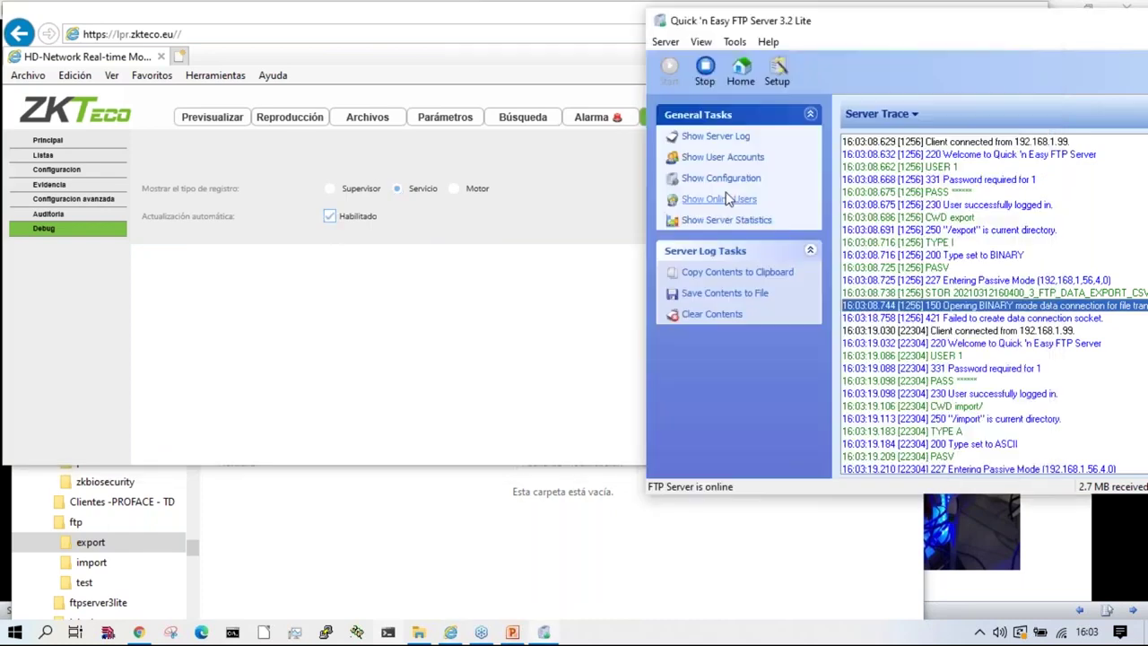
{"action": "left_click", "coordinate": [1018, 384]}
{"action": "scroll", "coordinate": [1019, 395], "scroll_direction": "down", "scroll_amount": 3}
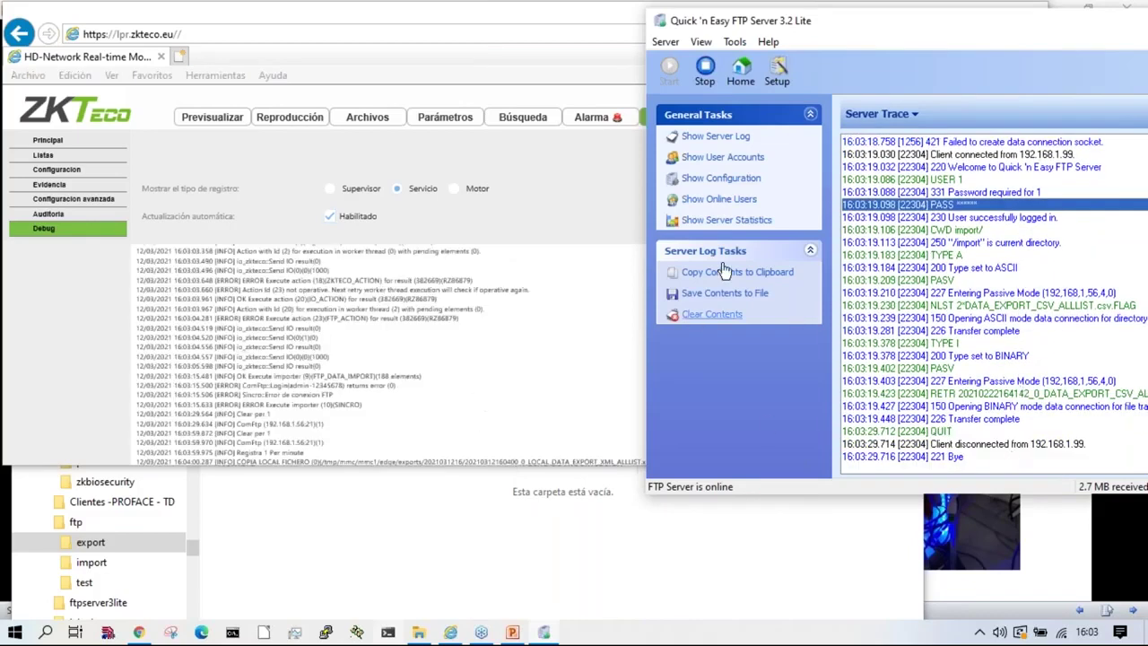
{"action": "left_click", "coordinate": [712, 315]}
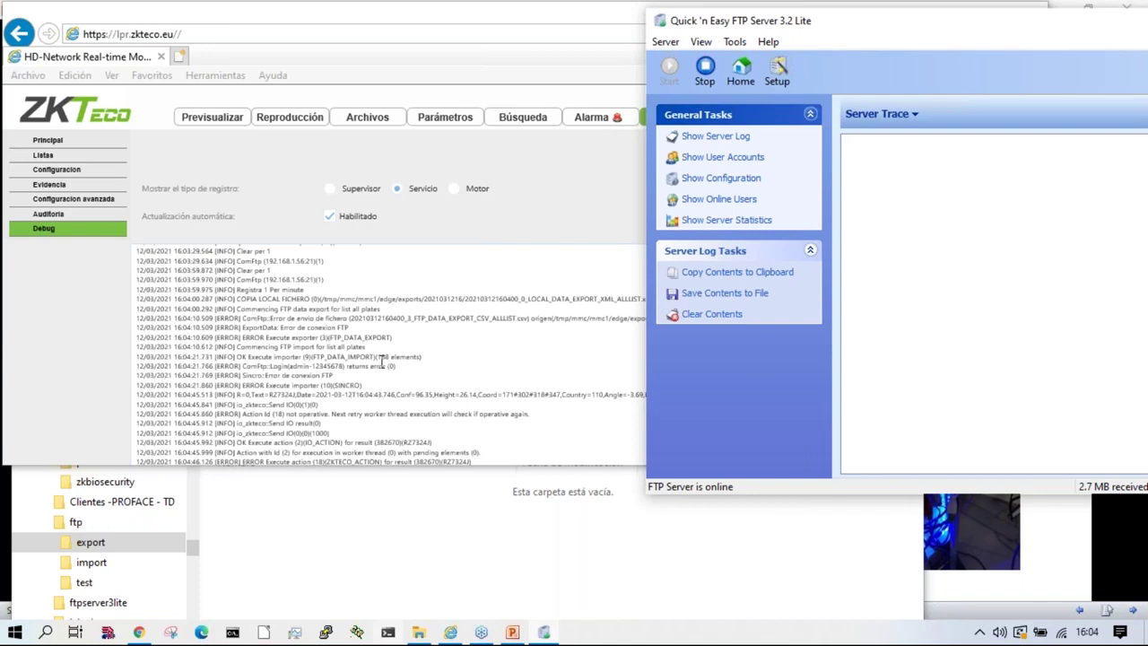
Step: Read through the Servicio debug log, highlighting the ExportData error and Send IO entries
{"action": "left_click", "coordinate": [577, 323]}
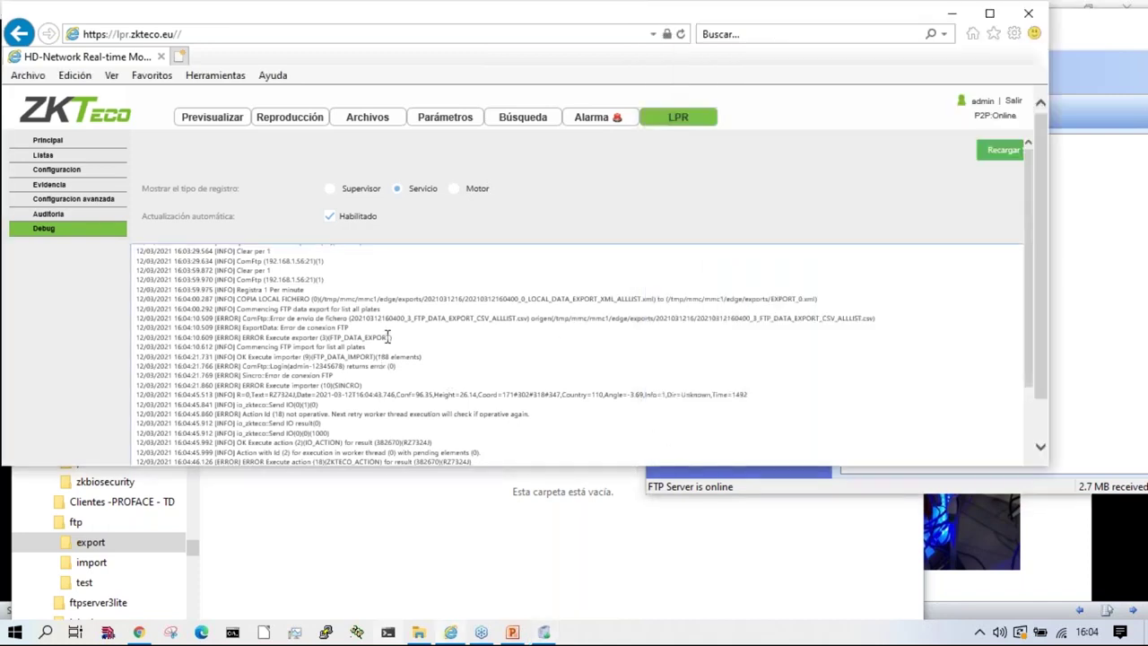
{"action": "left_click_drag", "start_coordinate": [298, 327], "coordinate": [241, 328]}
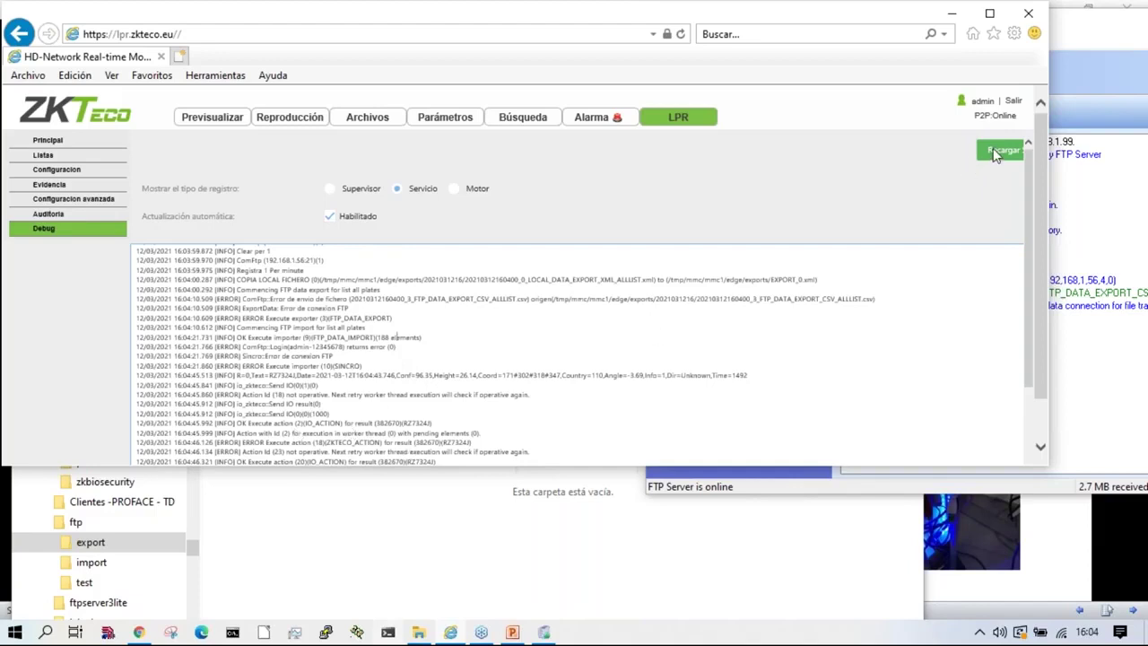
{"action": "left_click_drag", "start_coordinate": [682, 380], "coordinate": [954, 149]}
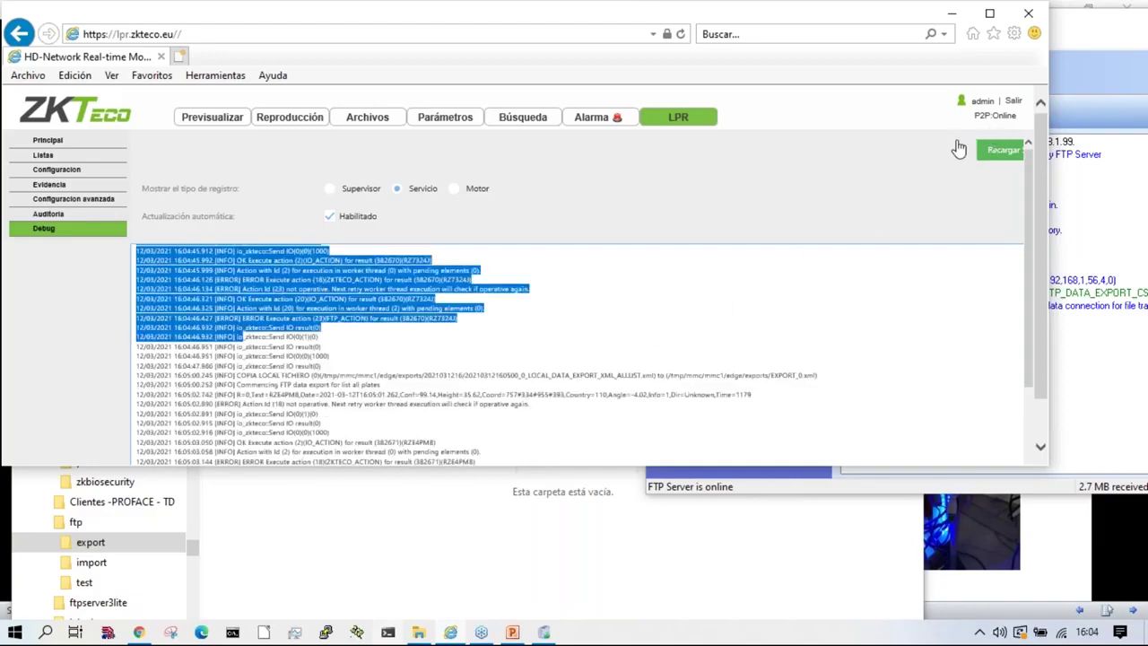
{"action": "left_click_drag", "start_coordinate": [829, 233], "coordinate": [1001, 159]}
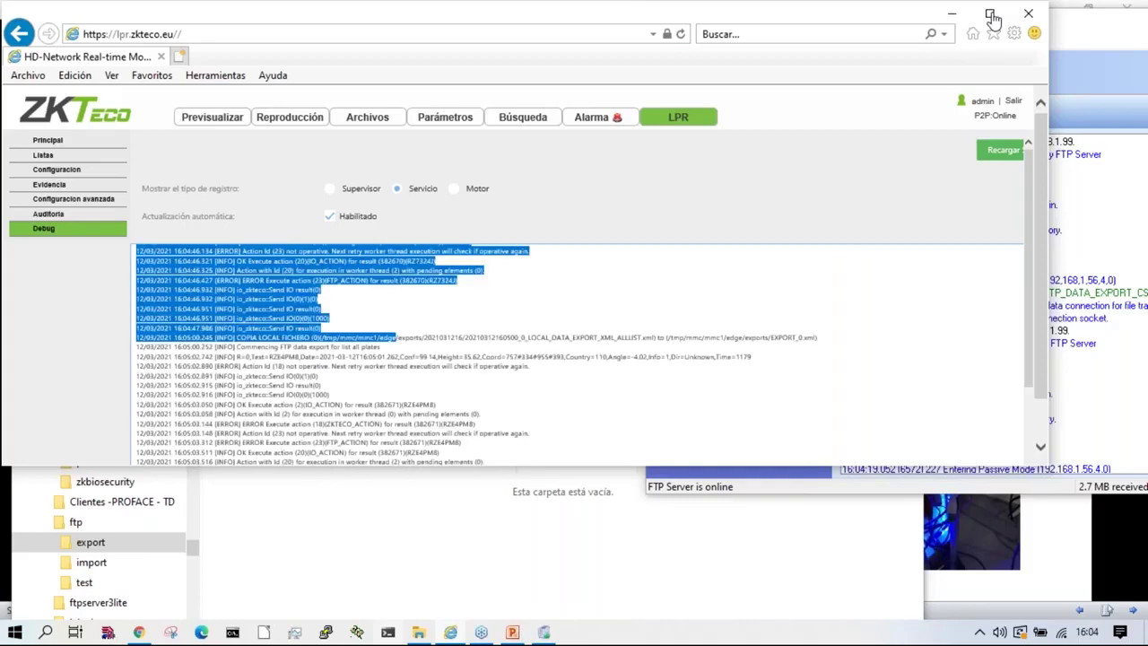
{"action": "scroll", "coordinate": [969, 367], "scroll_direction": "down", "scroll_amount": 3}
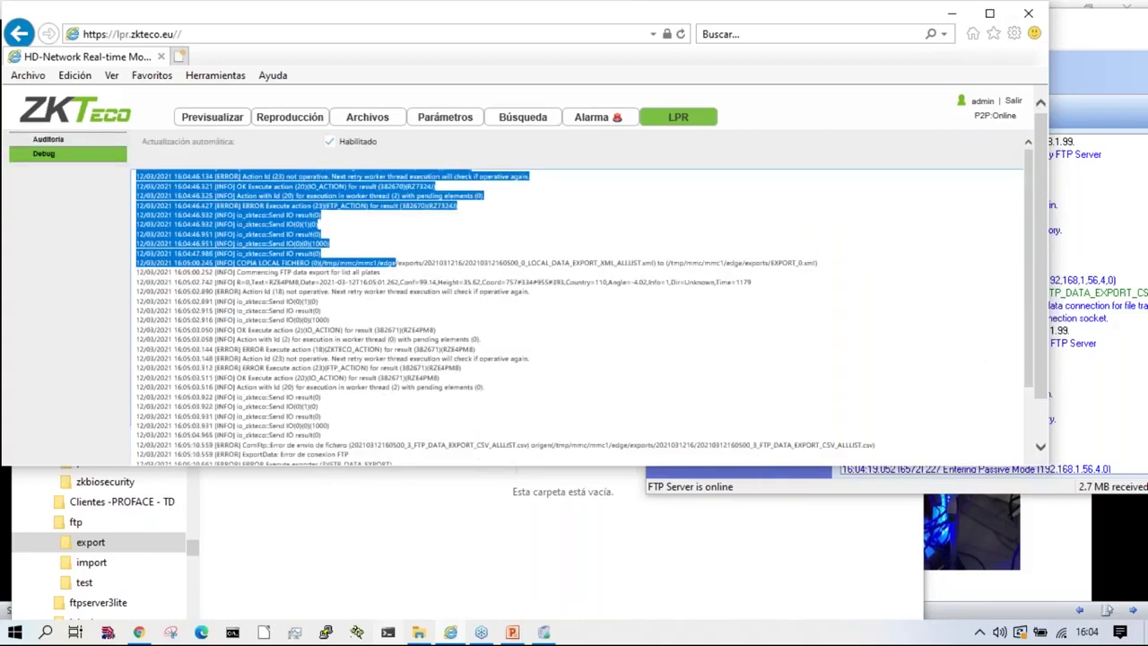
{"action": "left_click", "coordinate": [805, 406]}
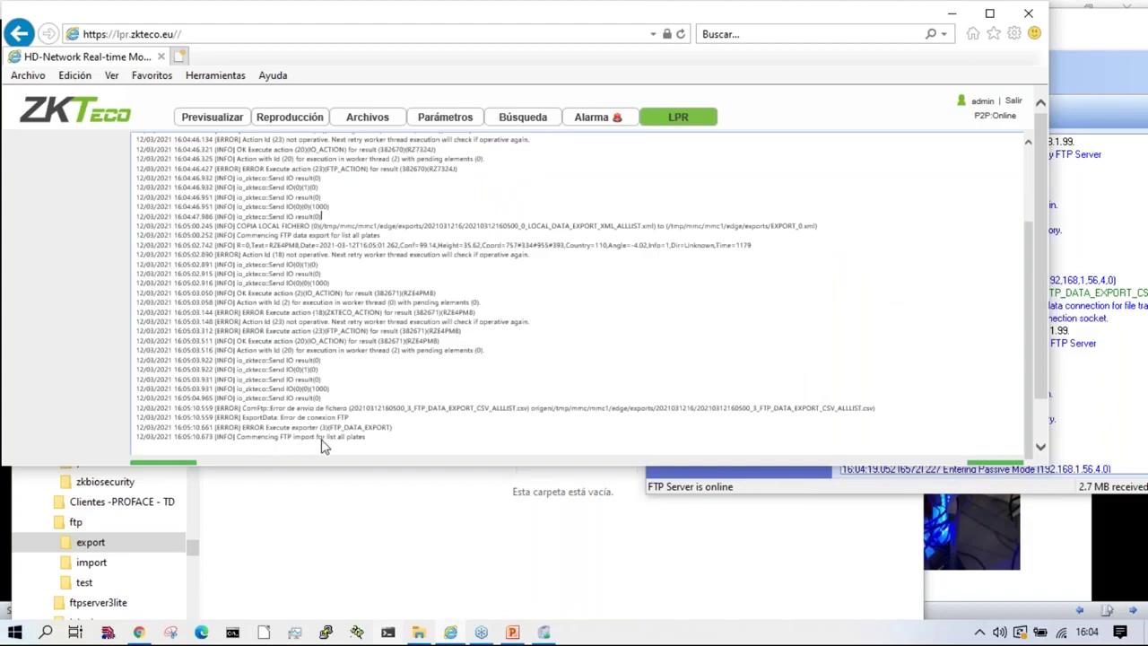
{"action": "left_click_drag", "start_coordinate": [257, 437], "coordinate": [692, 376]}
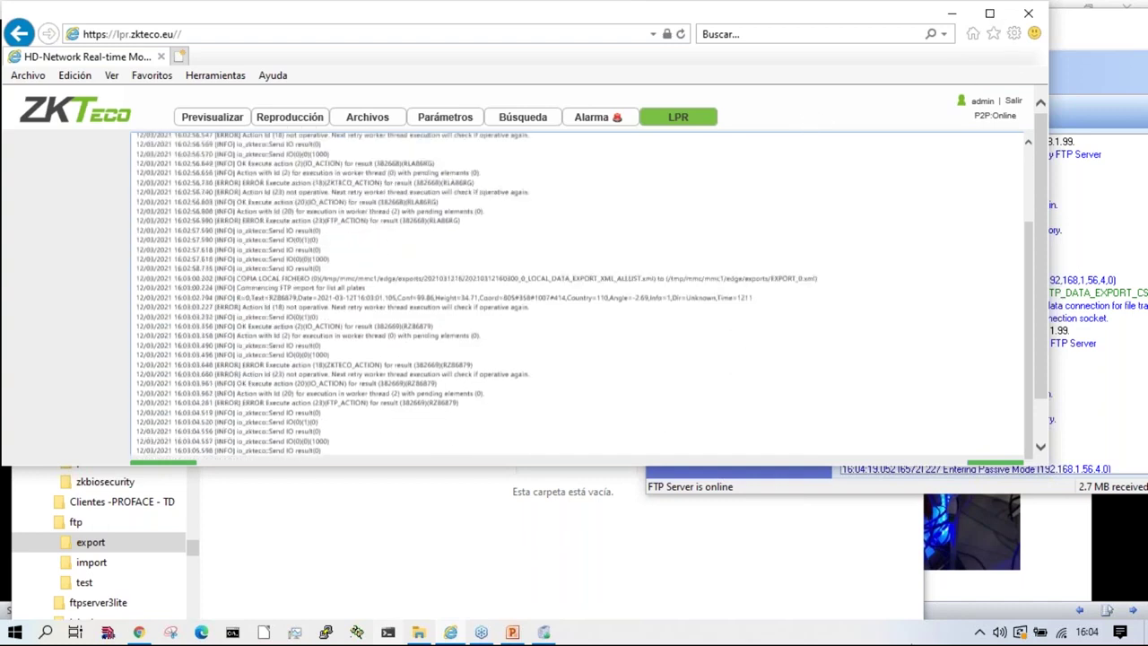
{"action": "key", "text": "ctrl+a"}
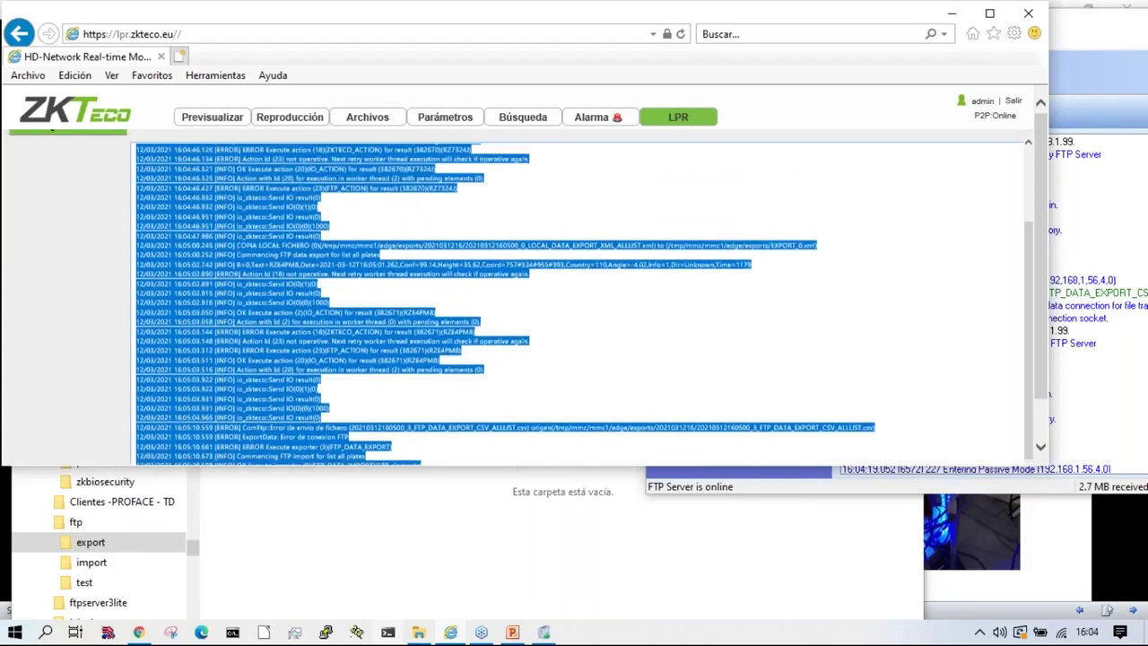
Step: Restart the camera's LPR service, then bring the FTP server trace forward to check transfers
{"action": "left_click", "coordinate": [989, 14]}
{"action": "left_click", "coordinate": [1019, 152]}
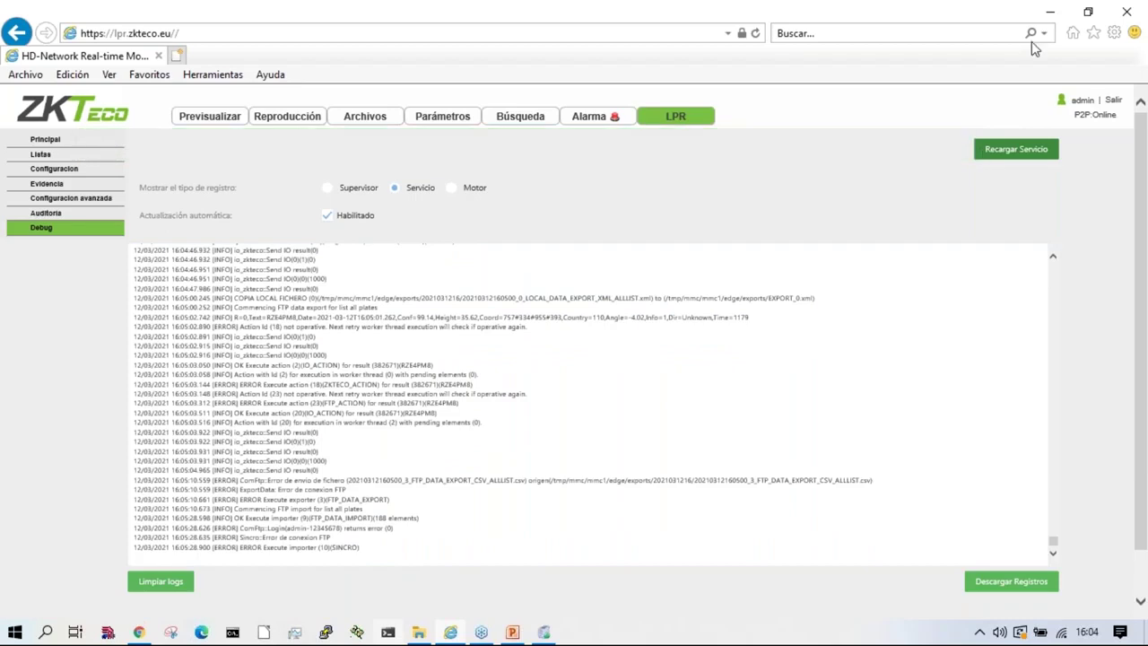
{"action": "left_click", "coordinate": [1089, 12]}
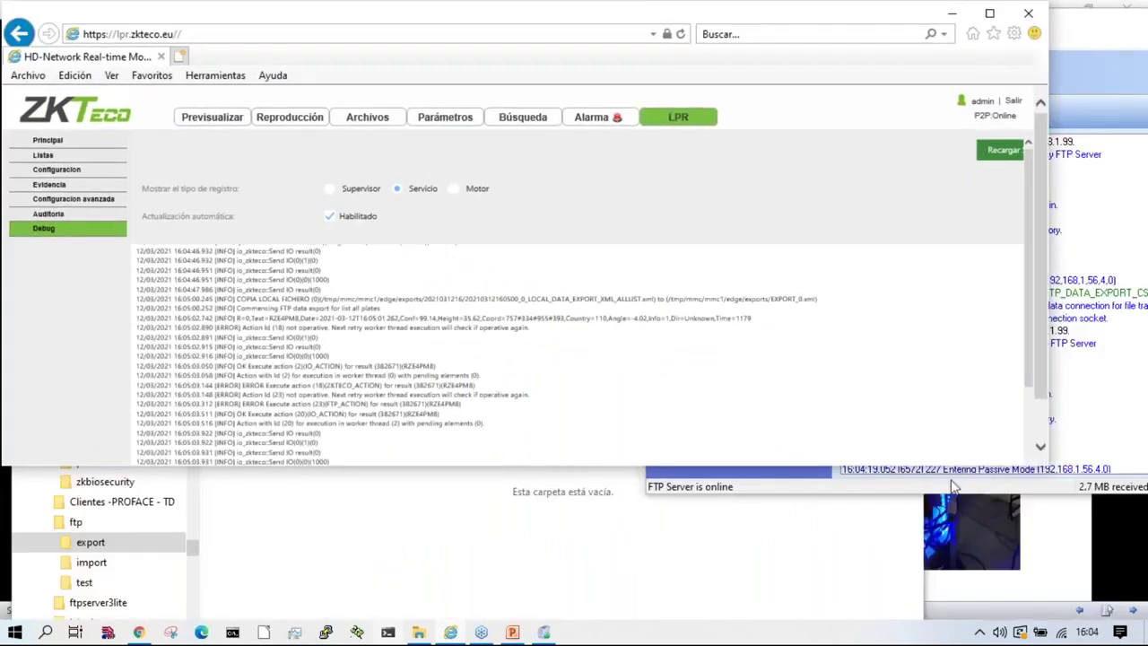
{"action": "left_click", "coordinate": [952, 485]}
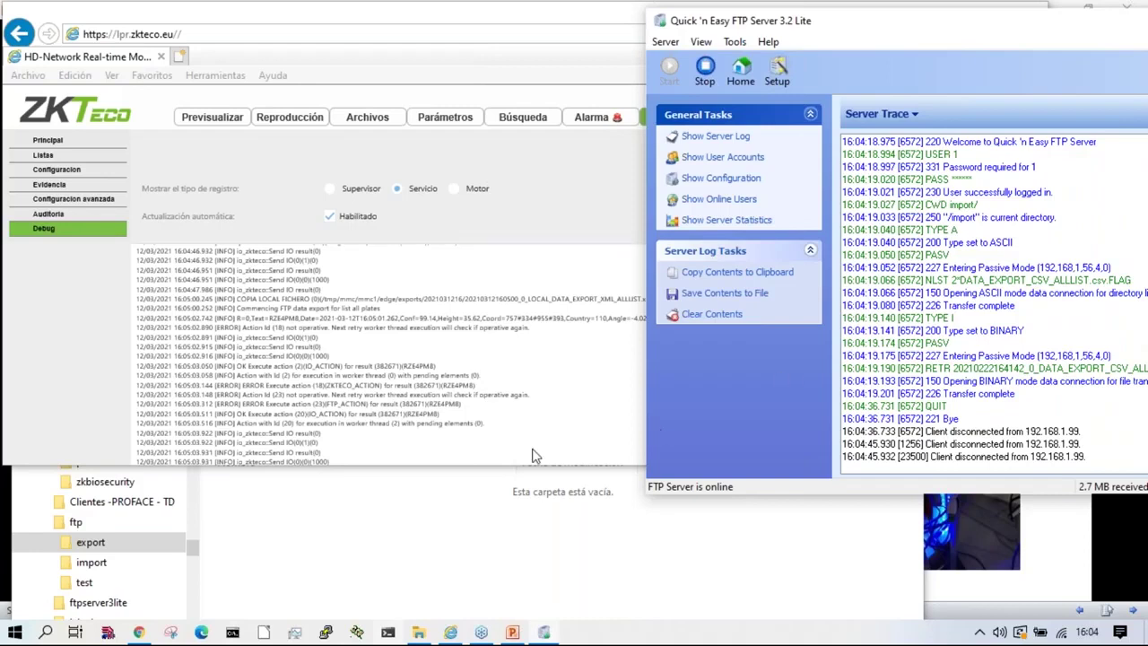
Step: On the Listas page, select 'all plates' and expand its actions section
{"action": "left_click", "coordinate": [56, 168]}
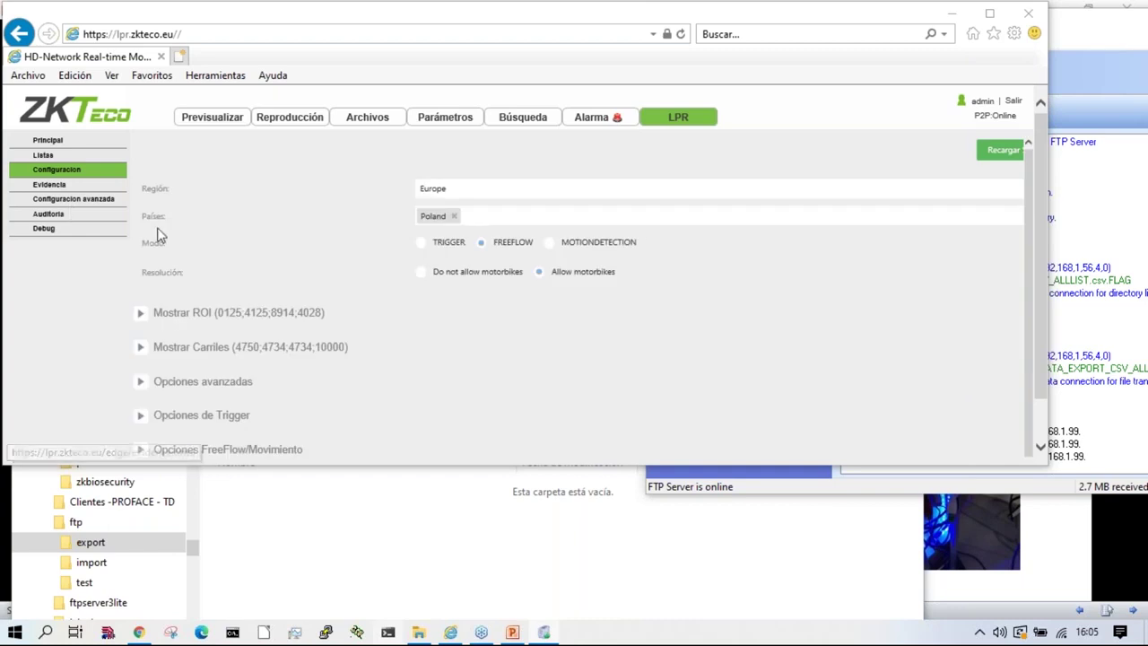
{"action": "left_click", "coordinate": [43, 156]}
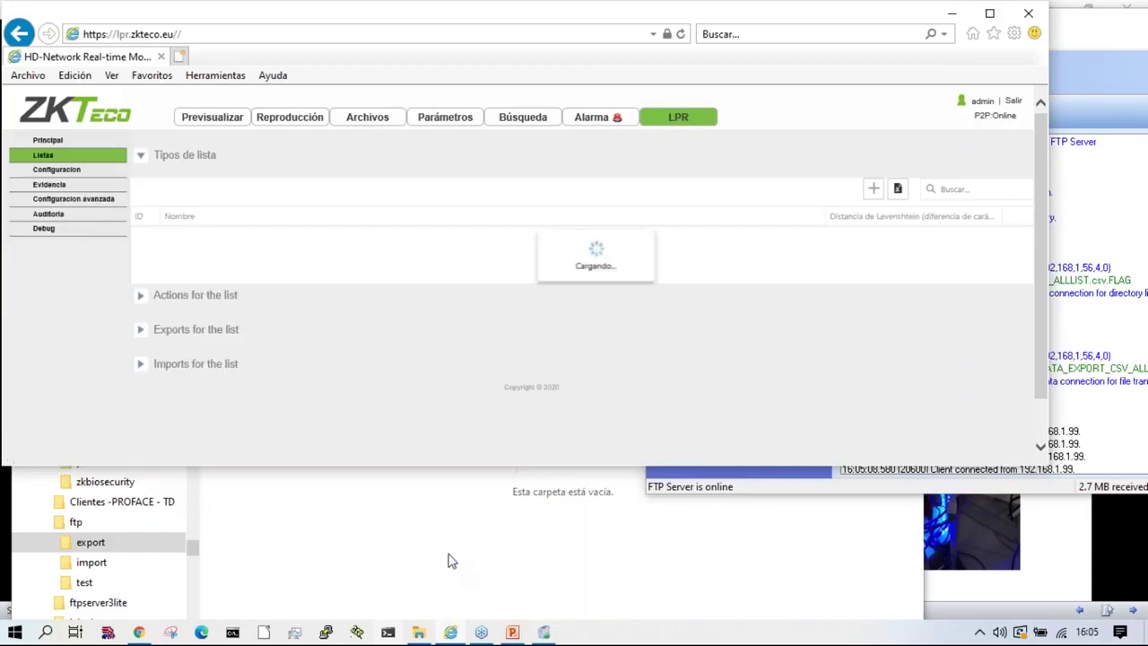
{"action": "left_click", "coordinate": [183, 239]}
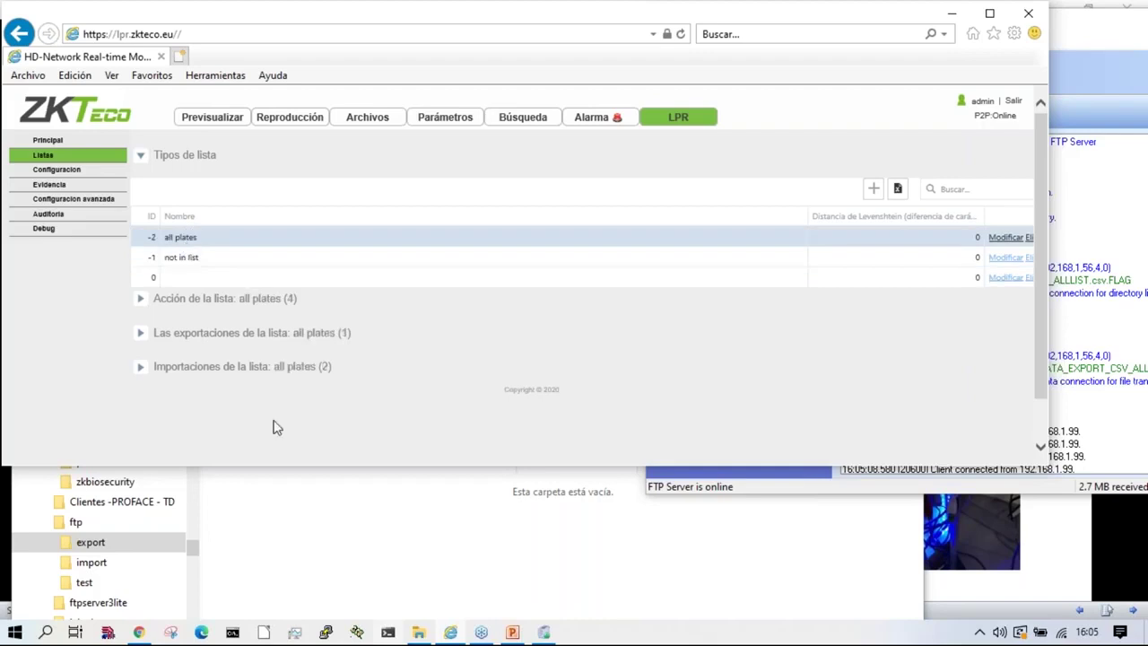
{"action": "left_click", "coordinate": [191, 300]}
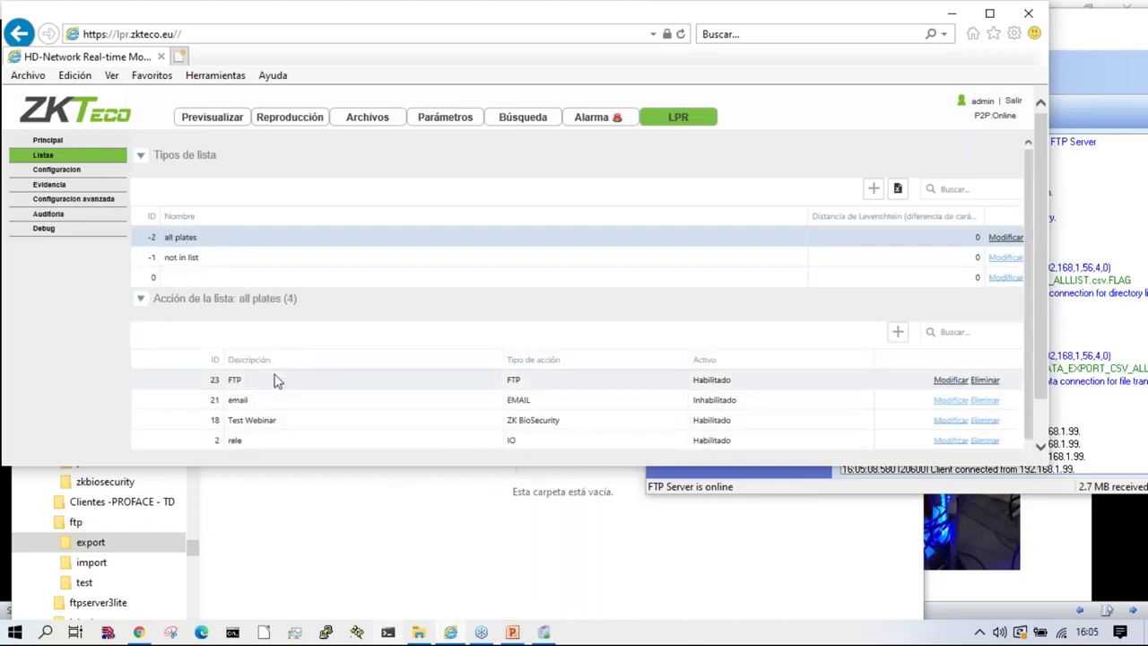
{"action": "scroll", "coordinate": [342, 425], "scroll_direction": "down", "scroll_amount": 10}
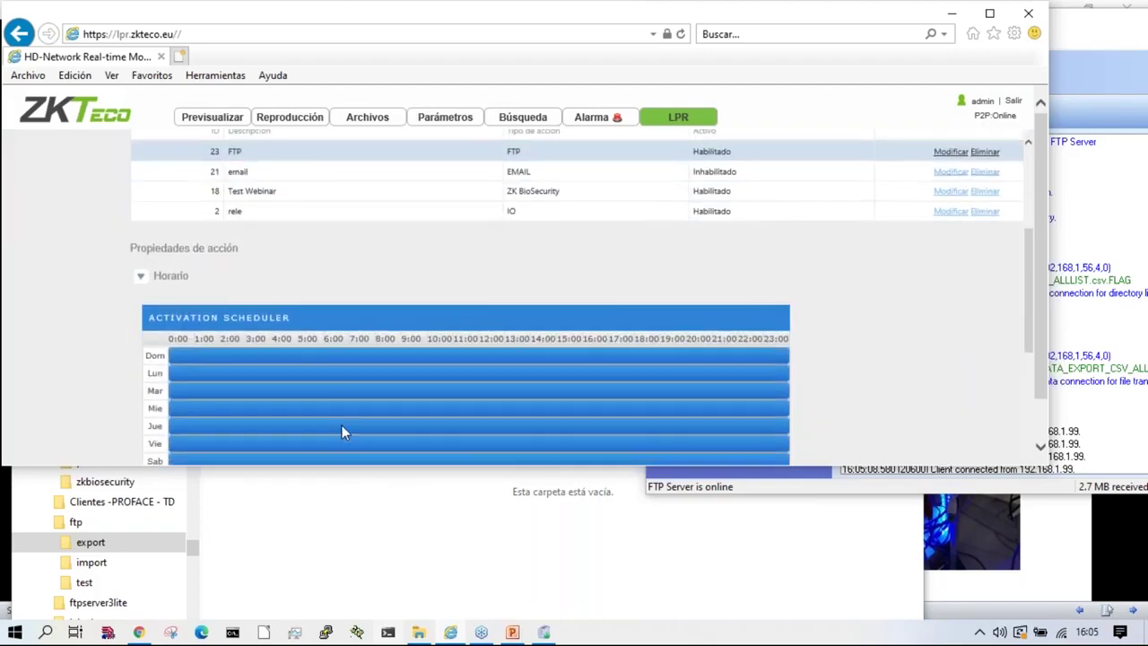
{"action": "scroll", "coordinate": [347, 367], "scroll_direction": "down", "scroll_amount": 1}
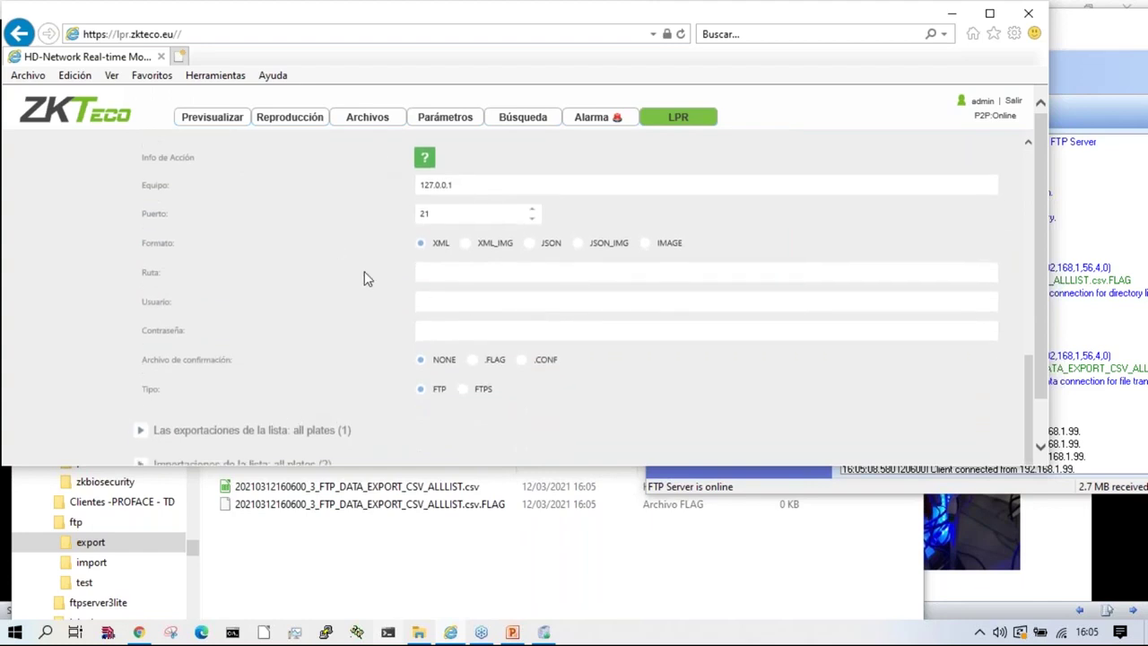
{"action": "scroll", "coordinate": [359, 277], "scroll_direction": "up", "scroll_amount": 5}
{"action": "scroll", "coordinate": [231, 245], "scroll_direction": "up", "scroll_amount": 3}
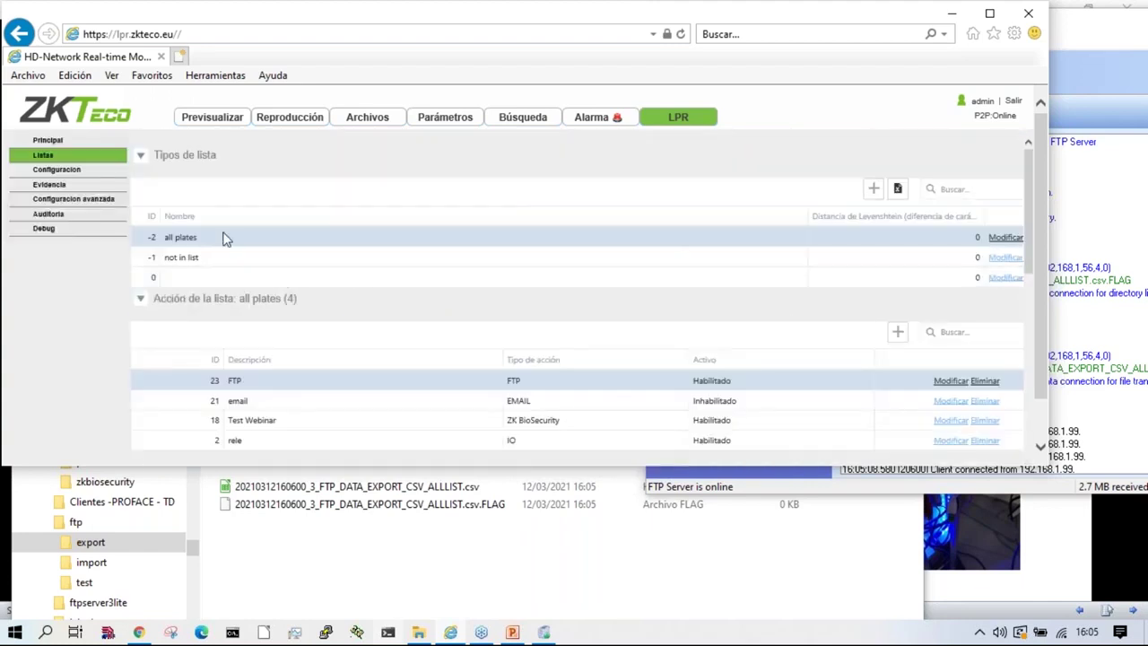
{"action": "scroll", "coordinate": [333, 371], "scroll_direction": "down", "scroll_amount": 3}
{"action": "scroll", "coordinate": [331, 373], "scroll_direction": "down", "scroll_amount": 5}
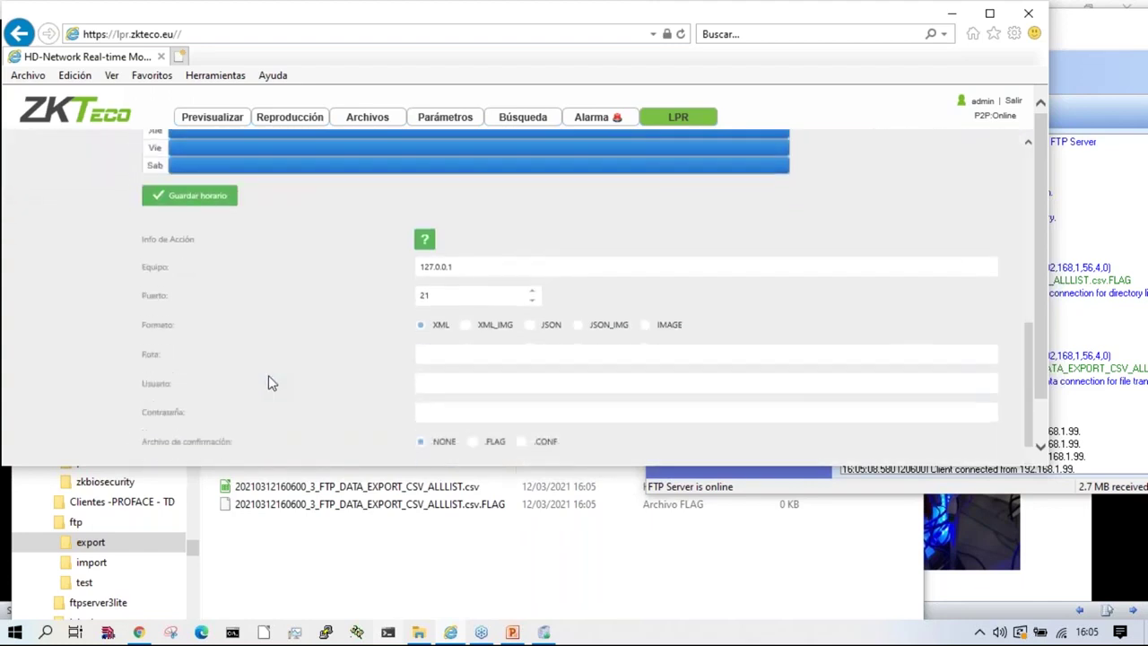
Step: Expand the list's exports, then select the exported ALLLIST CSV in the local export folder
{"action": "left_click", "coordinate": [239, 390]}
{"action": "scroll", "coordinate": [359, 395], "scroll_direction": "down", "scroll_amount": 3}
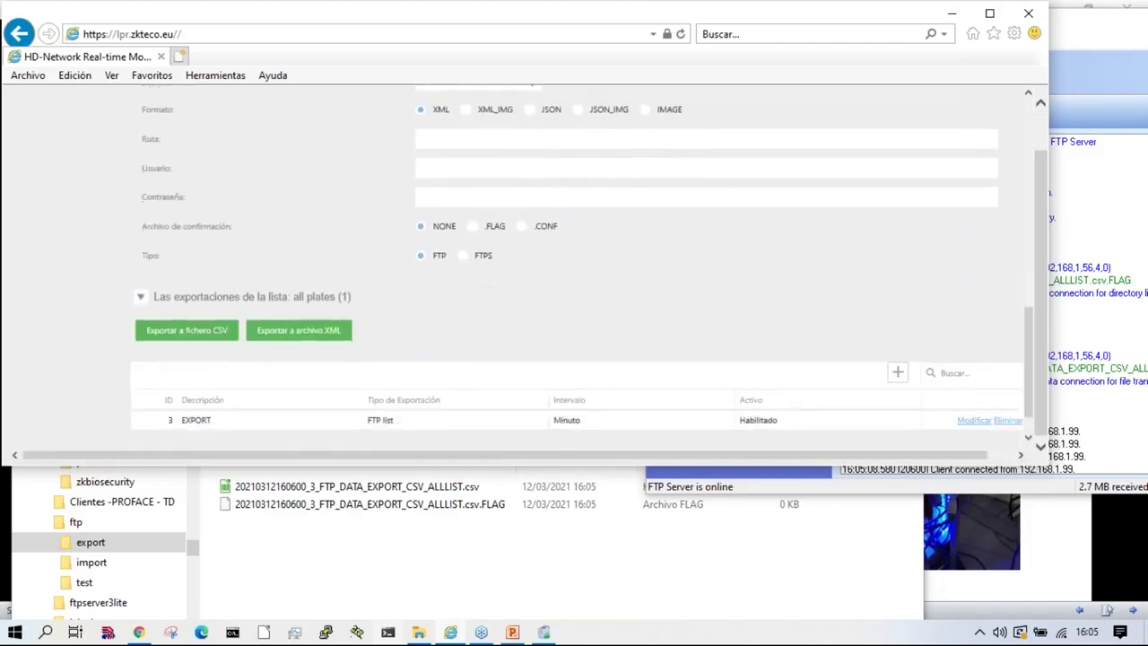
{"action": "left_click", "coordinate": [377, 529]}
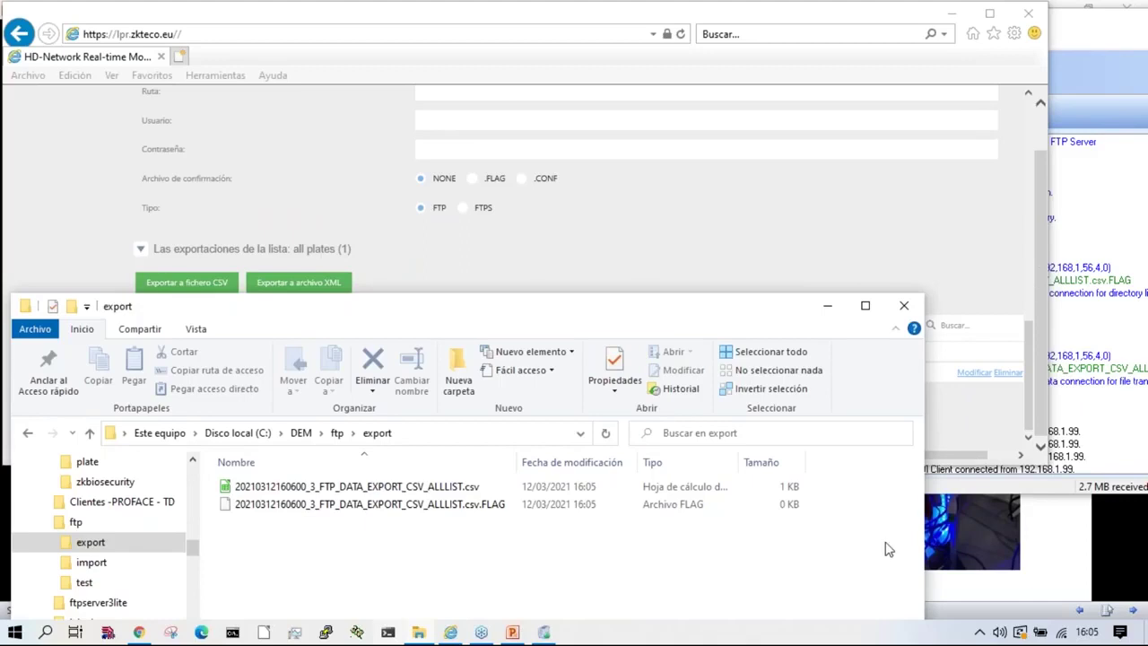
{"action": "left_click", "coordinate": [350, 492]}
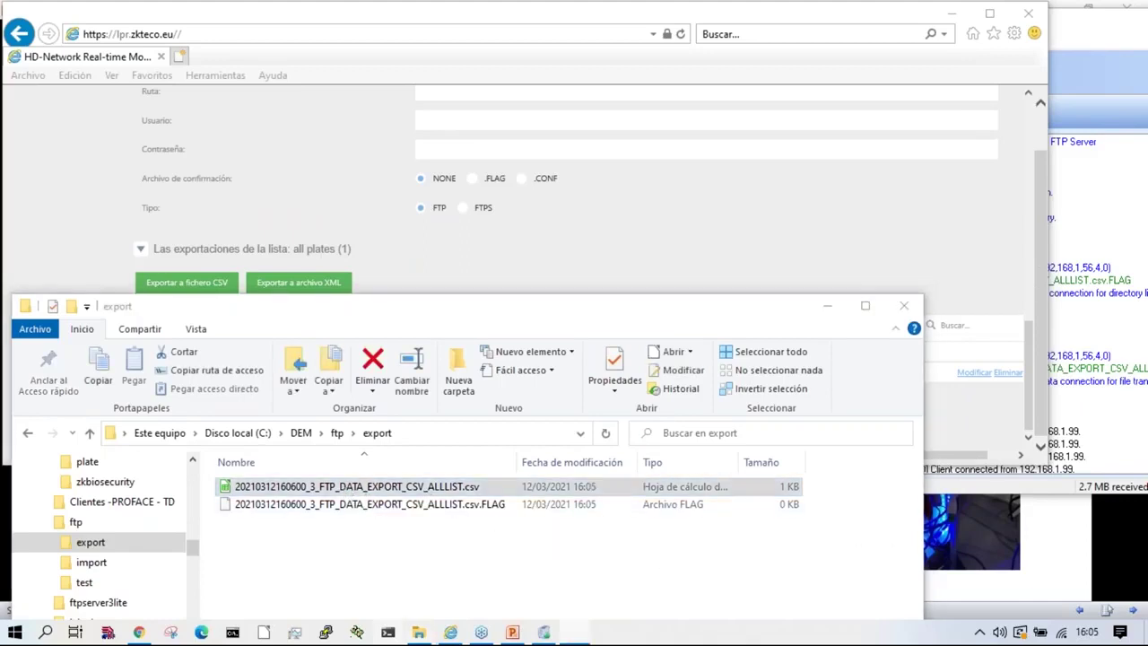
{"action": "double_click", "coordinate": [592, 477]}
{"action": "left_click", "coordinate": [674, 531]}
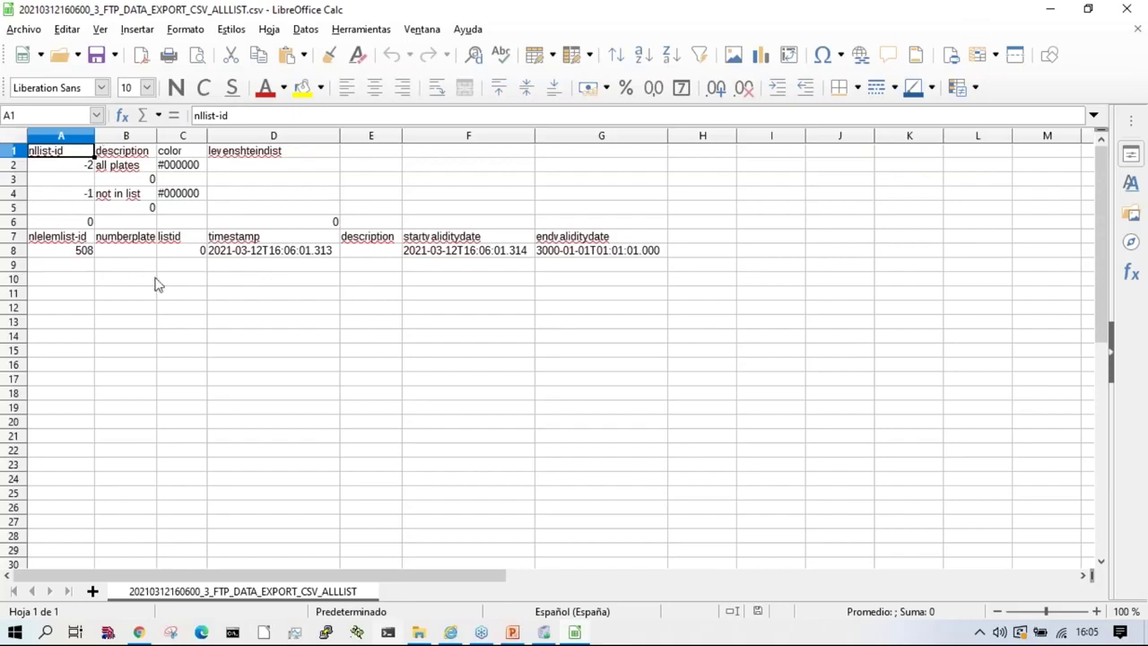
{"action": "left_click", "coordinate": [1126, 9]}
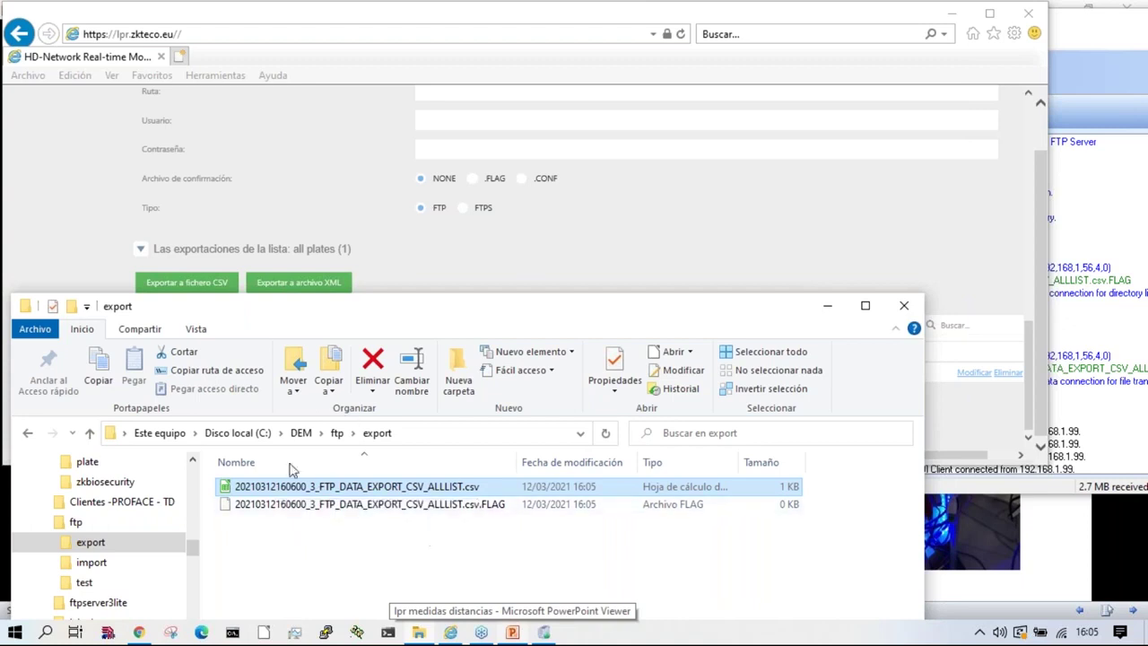
Step: Show the EXPORT job's Propiedades de exportación, expand 'Importaciones de la lista', then return to the export folder
{"action": "left_click", "coordinate": [897, 210]}
{"action": "left_click", "coordinate": [508, 373]}
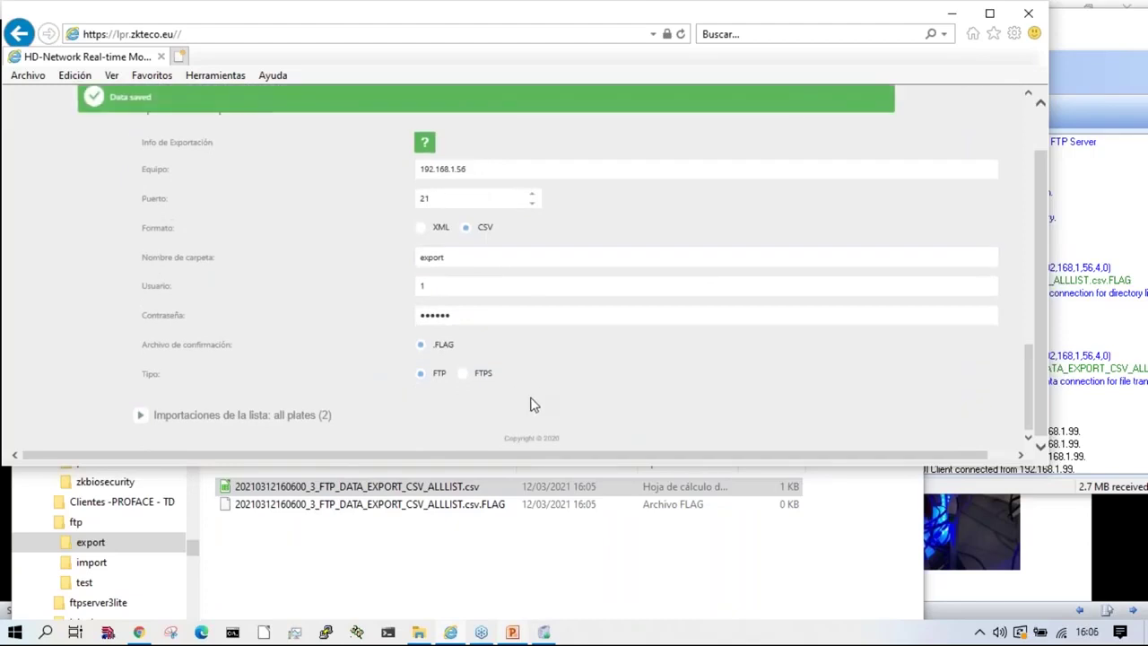
{"action": "left_click", "coordinate": [232, 418]}
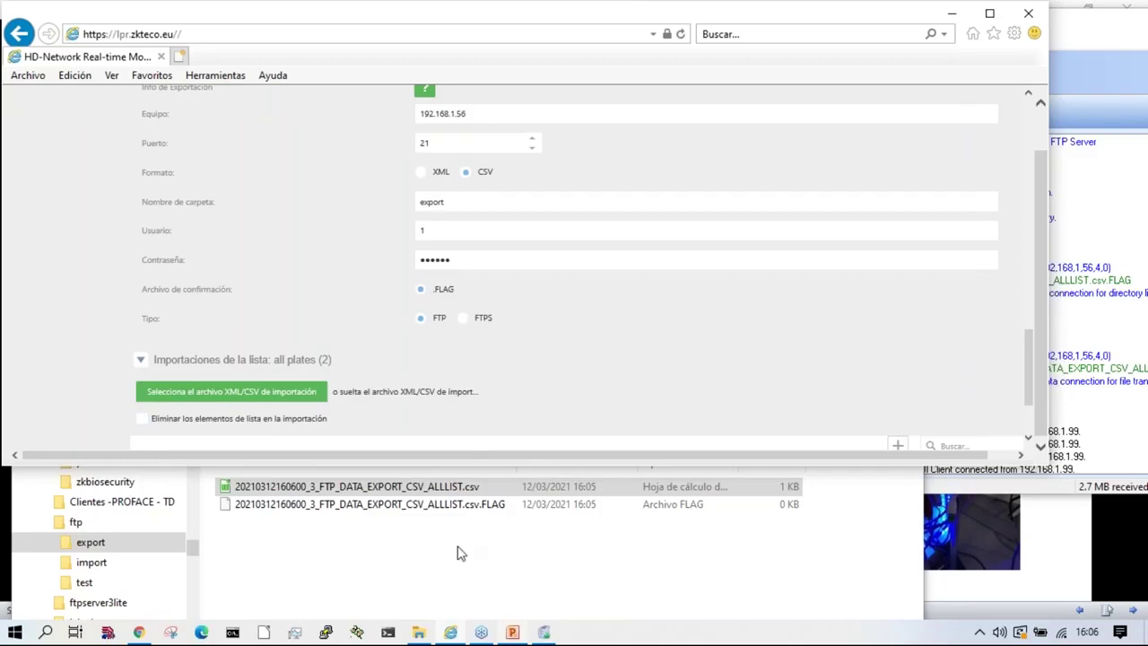
{"action": "left_click", "coordinate": [401, 563]}
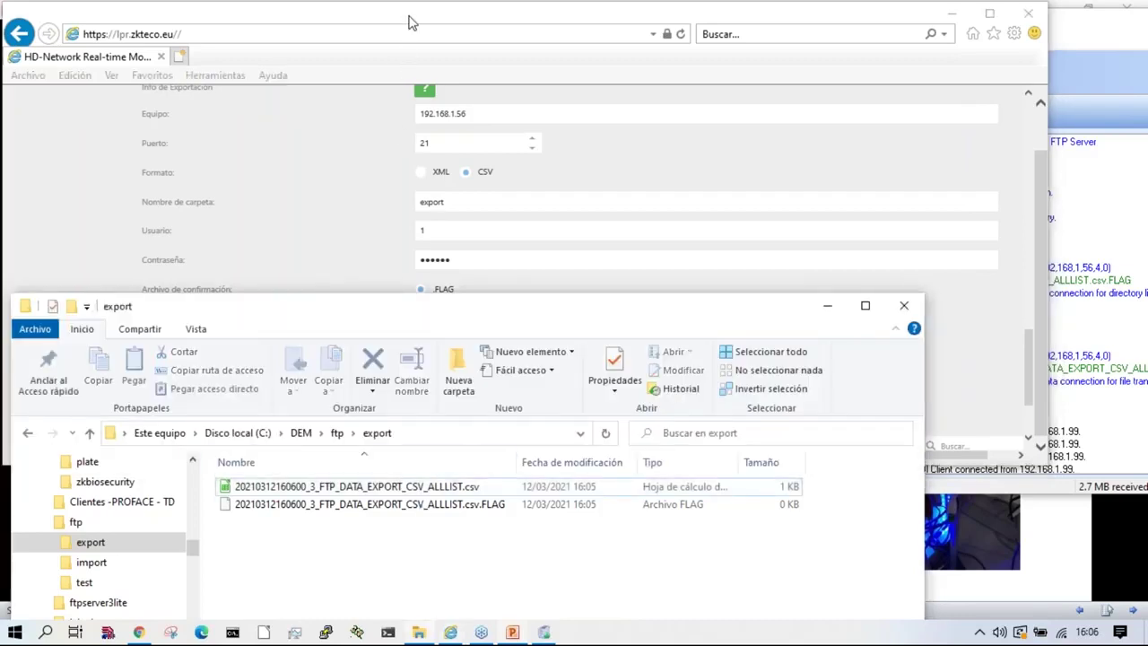
{"action": "left_click", "coordinate": [1081, 438]}
{"action": "scroll", "coordinate": [1059, 435], "scroll_direction": "down", "scroll_amount": 5}
{"action": "scroll", "coordinate": [1048, 431], "scroll_direction": "down", "scroll_amount": 6}
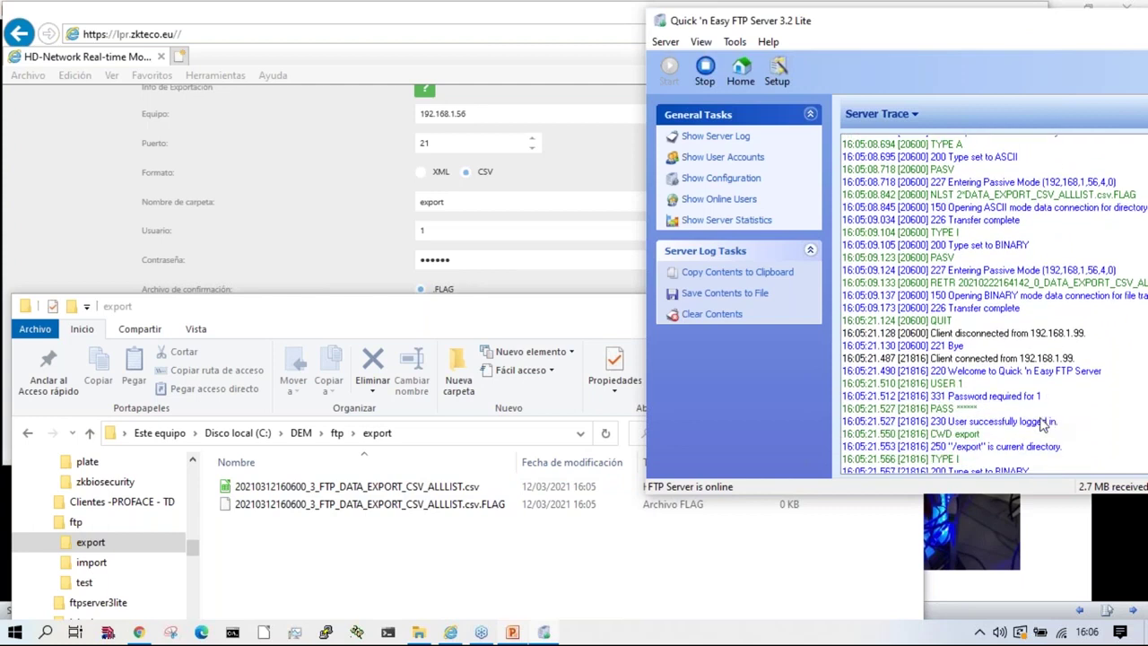
{"action": "scroll", "coordinate": [1041, 431], "scroll_direction": "down", "scroll_amount": 6}
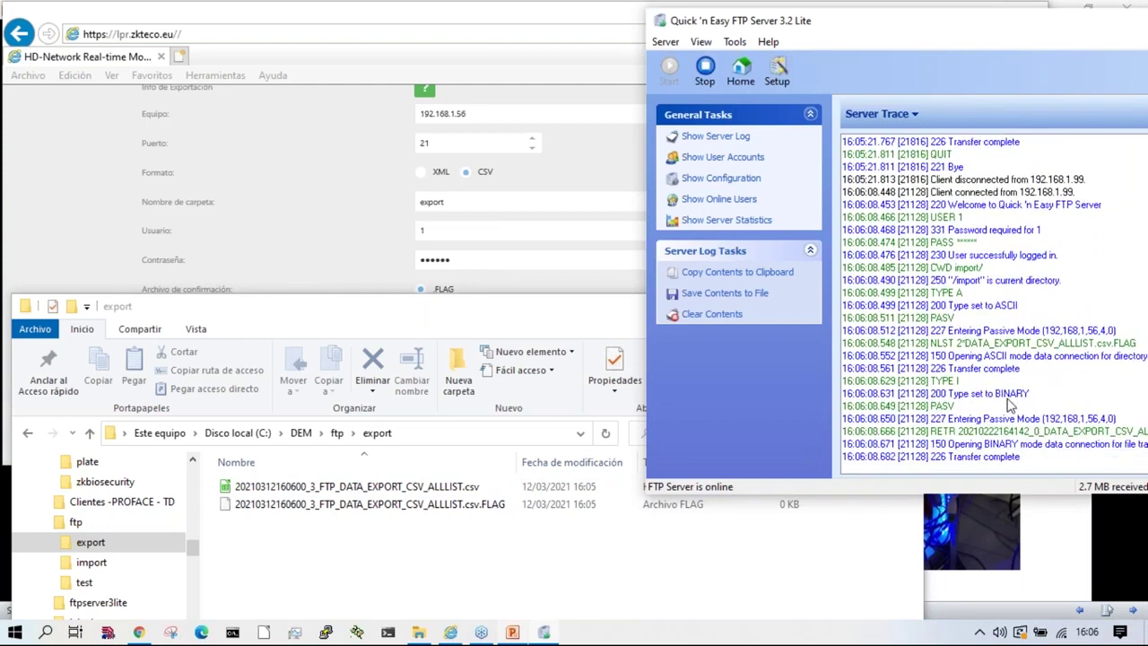
{"action": "left_click", "coordinate": [409, 14]}
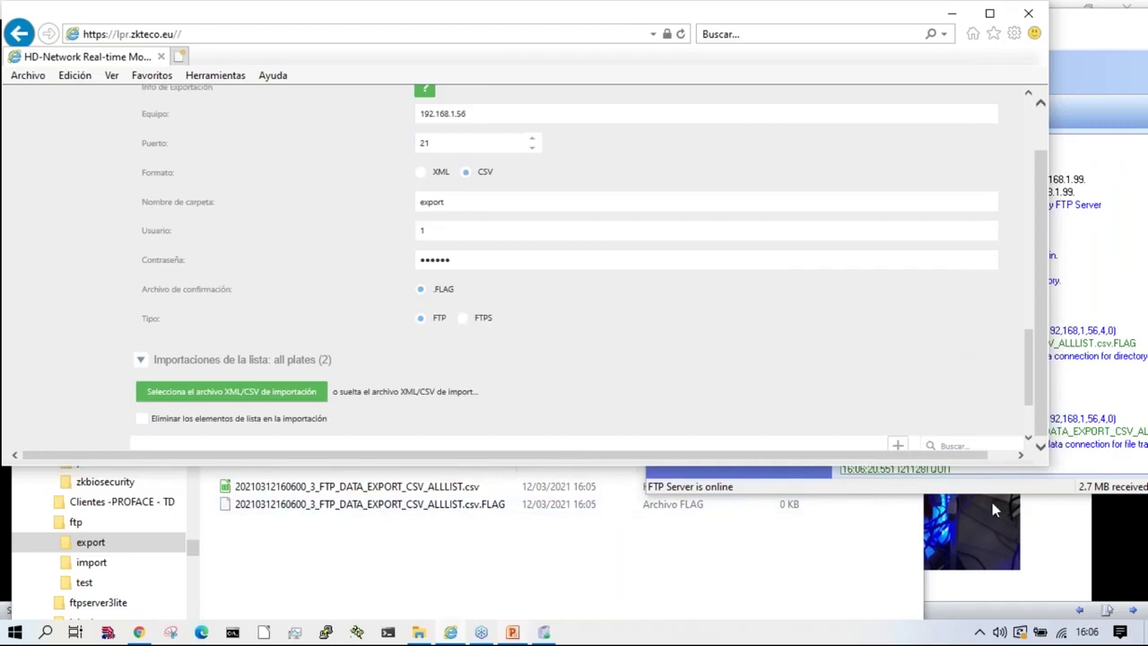
{"action": "left_click", "coordinate": [439, 592]}
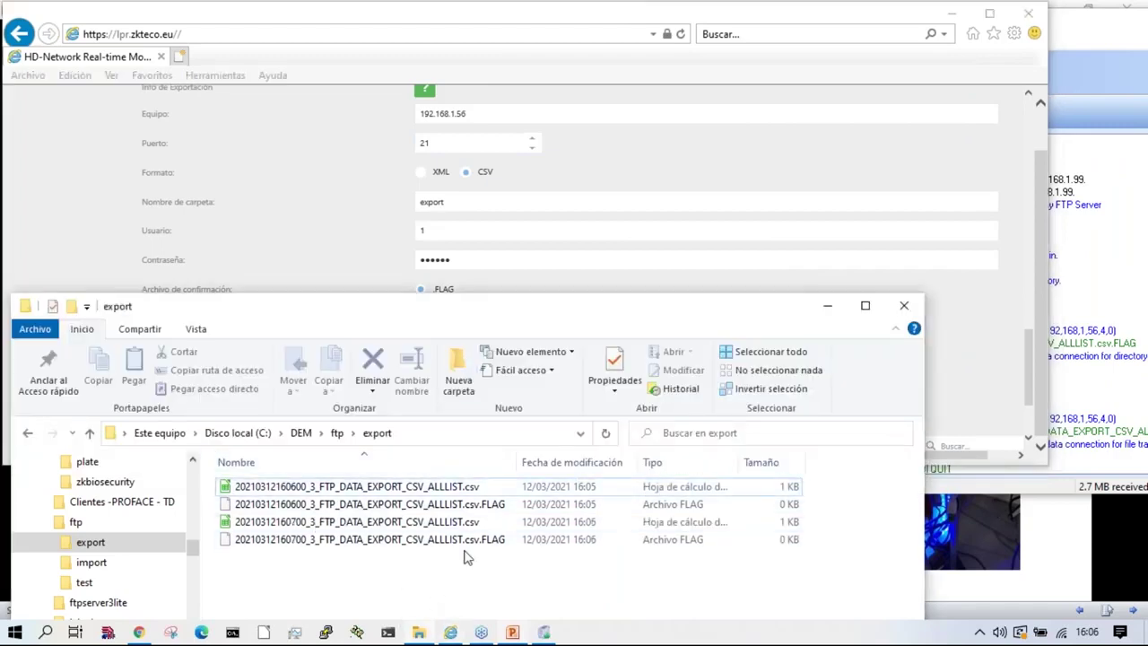
Step: Export the all plates list as an XML file
{"action": "left_click", "coordinate": [554, 16]}
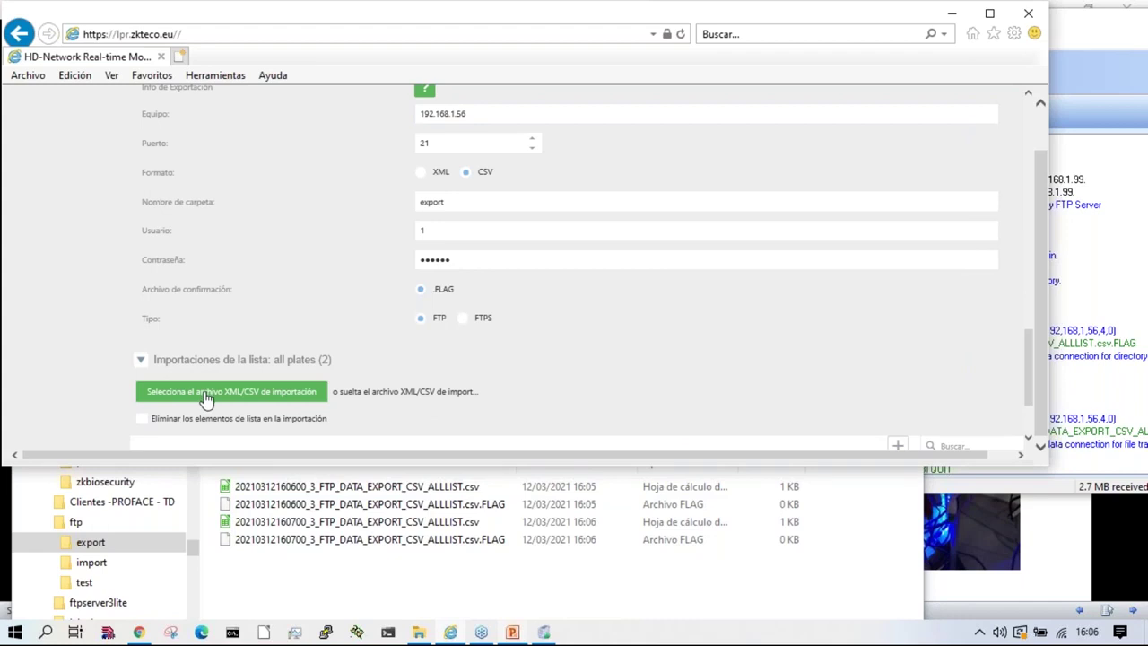
{"action": "scroll", "coordinate": [205, 399], "scroll_direction": "down", "scroll_amount": 2}
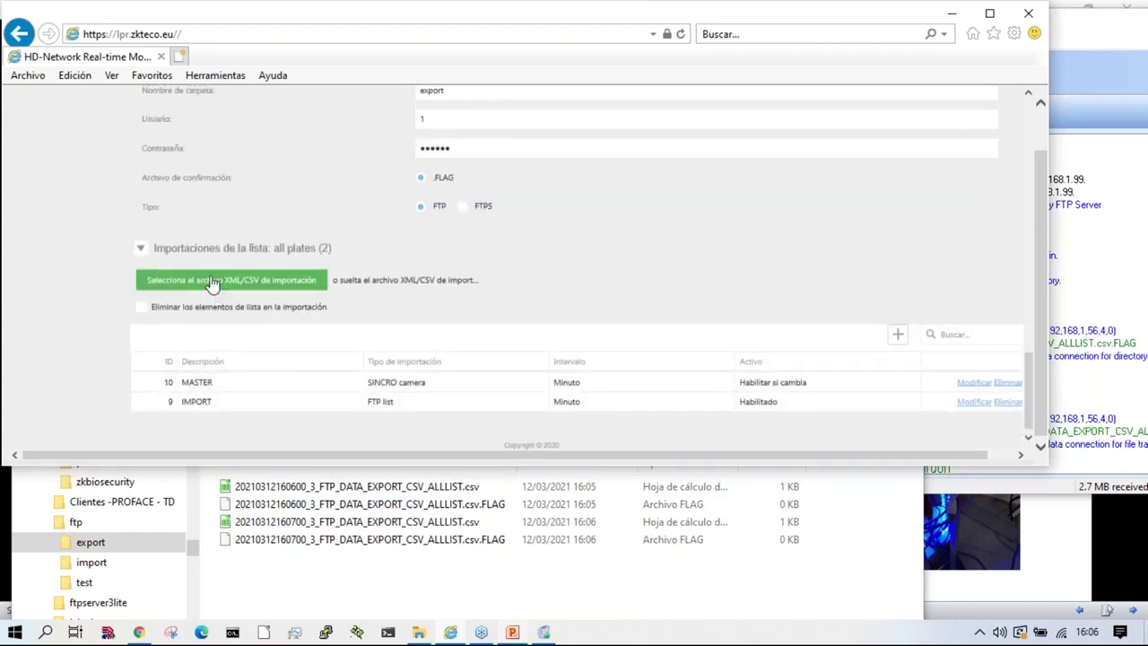
{"action": "scroll", "coordinate": [213, 287], "scroll_direction": "up", "scroll_amount": 4}
{"action": "scroll", "coordinate": [125, 287], "scroll_direction": "up", "scroll_amount": 2}
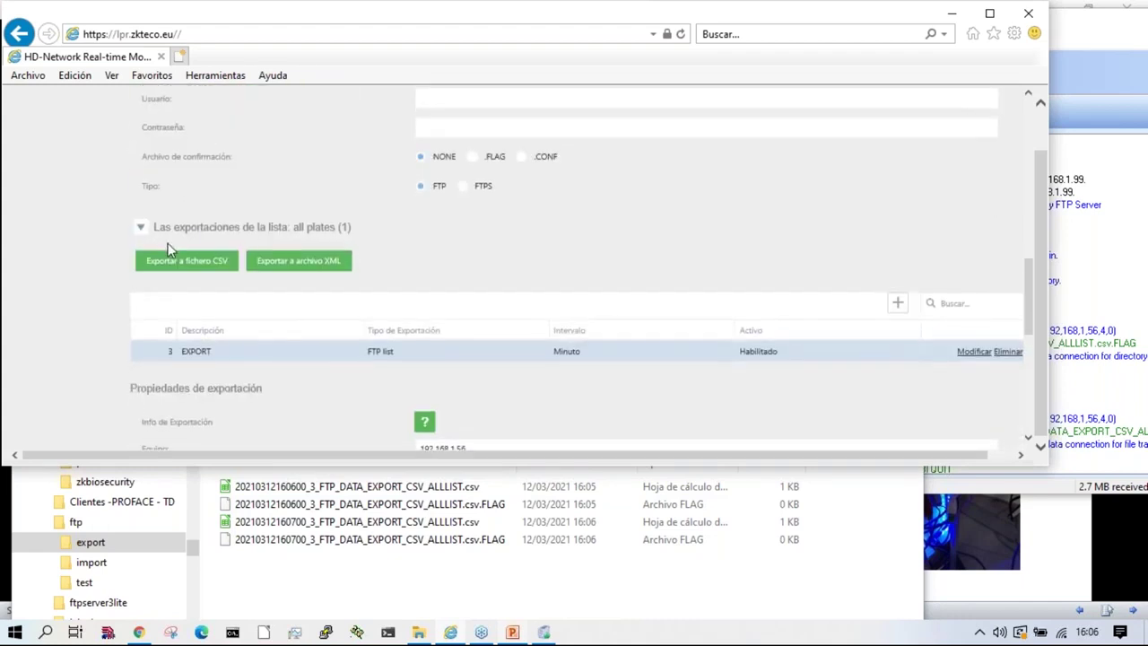
{"action": "scroll", "coordinate": [274, 263], "scroll_direction": "down", "scroll_amount": 1}
{"action": "scroll", "coordinate": [180, 265], "scroll_direction": "up", "scroll_amount": 1}
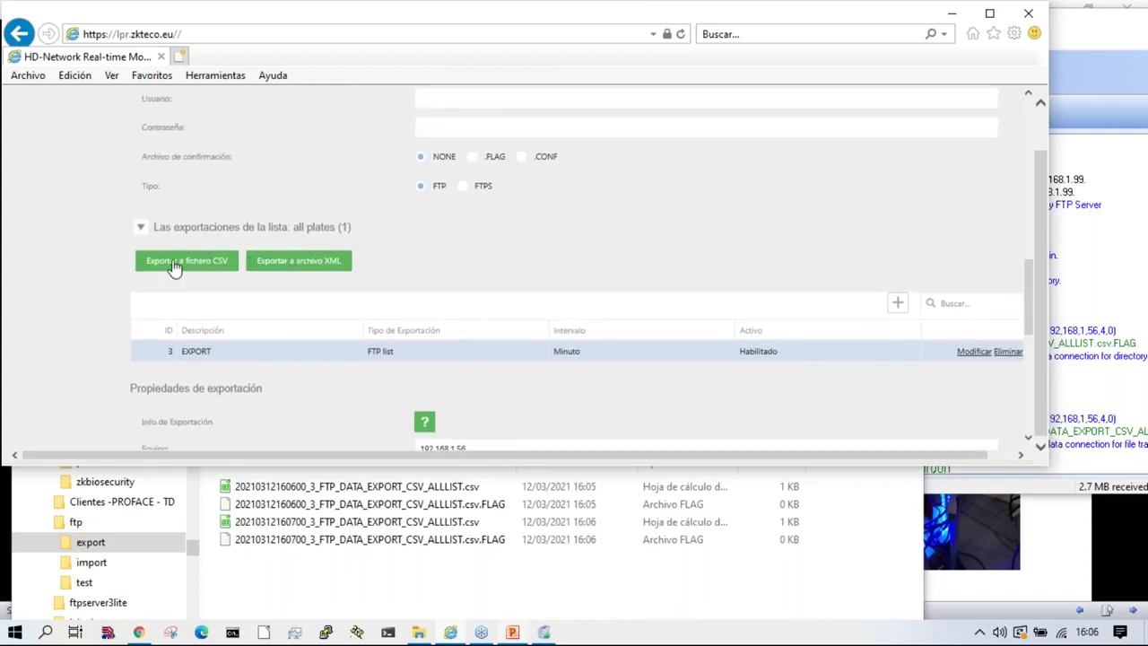
{"action": "left_click", "coordinate": [310, 265]}
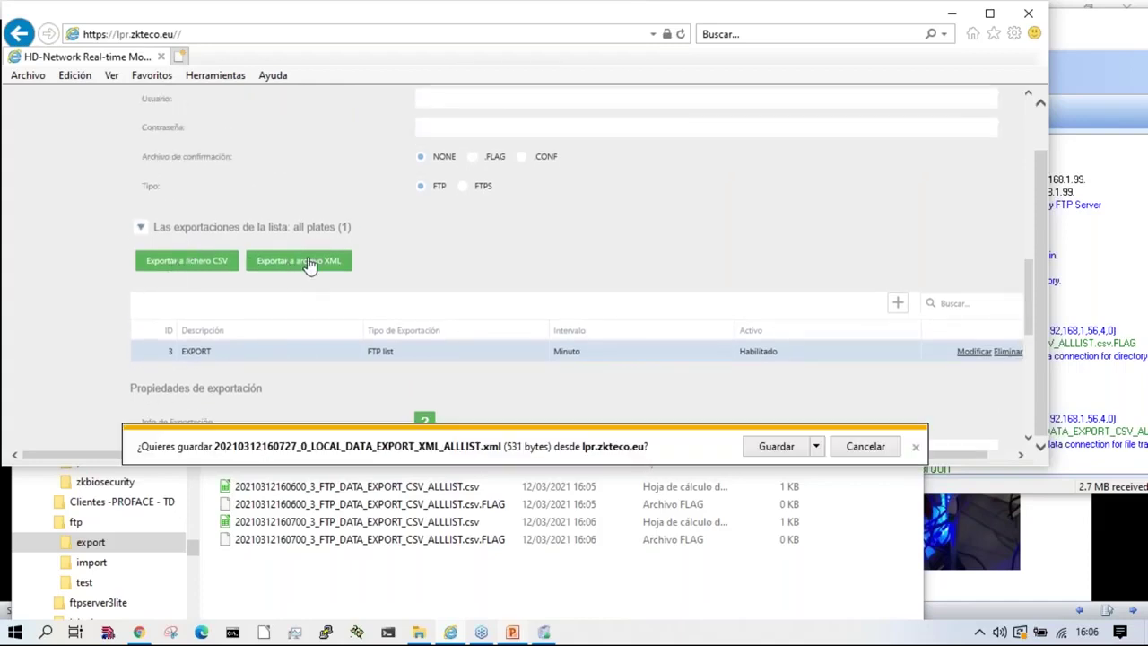
{"action": "left_click", "coordinate": [816, 447]}
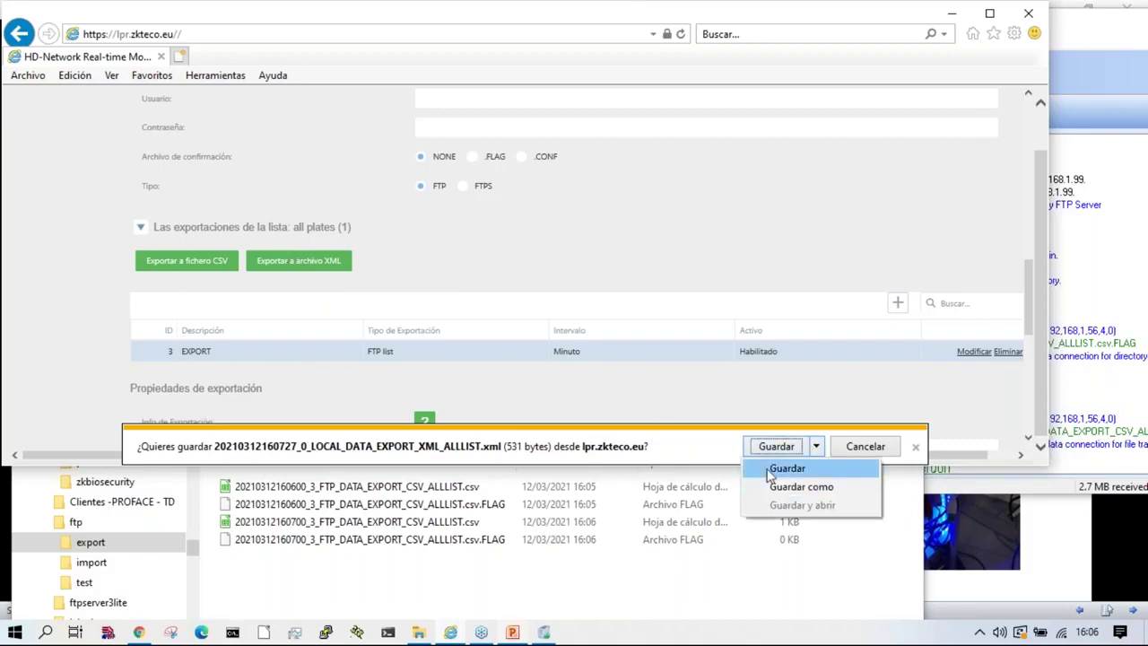
{"action": "left_click", "coordinate": [833, 494]}
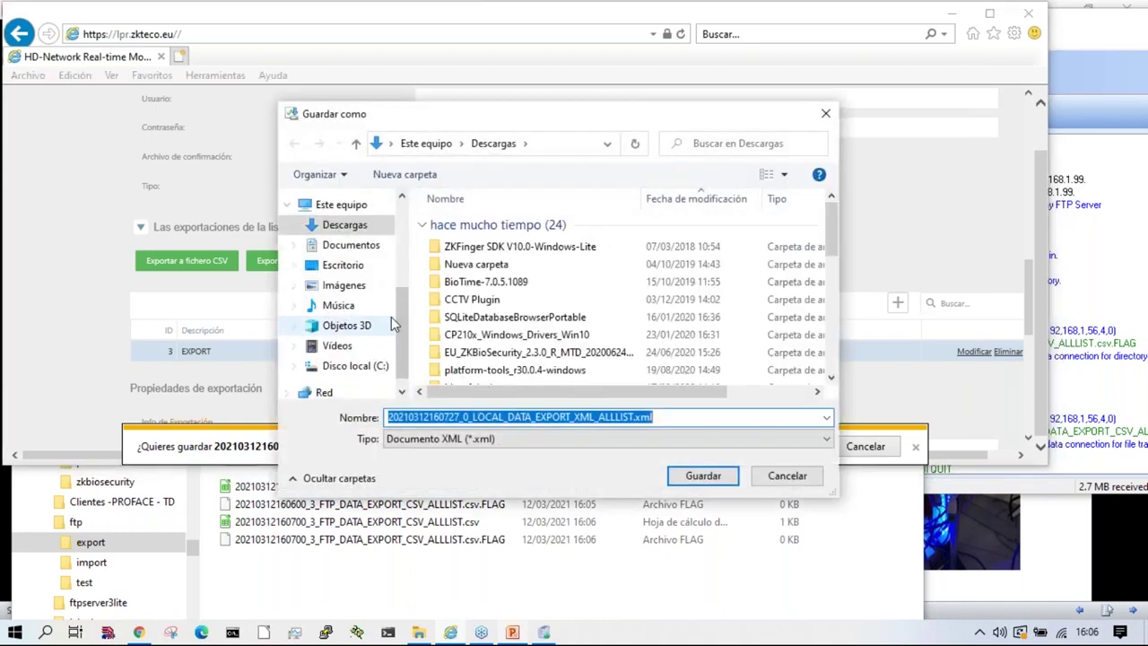
{"action": "left_click", "coordinate": [369, 366]}
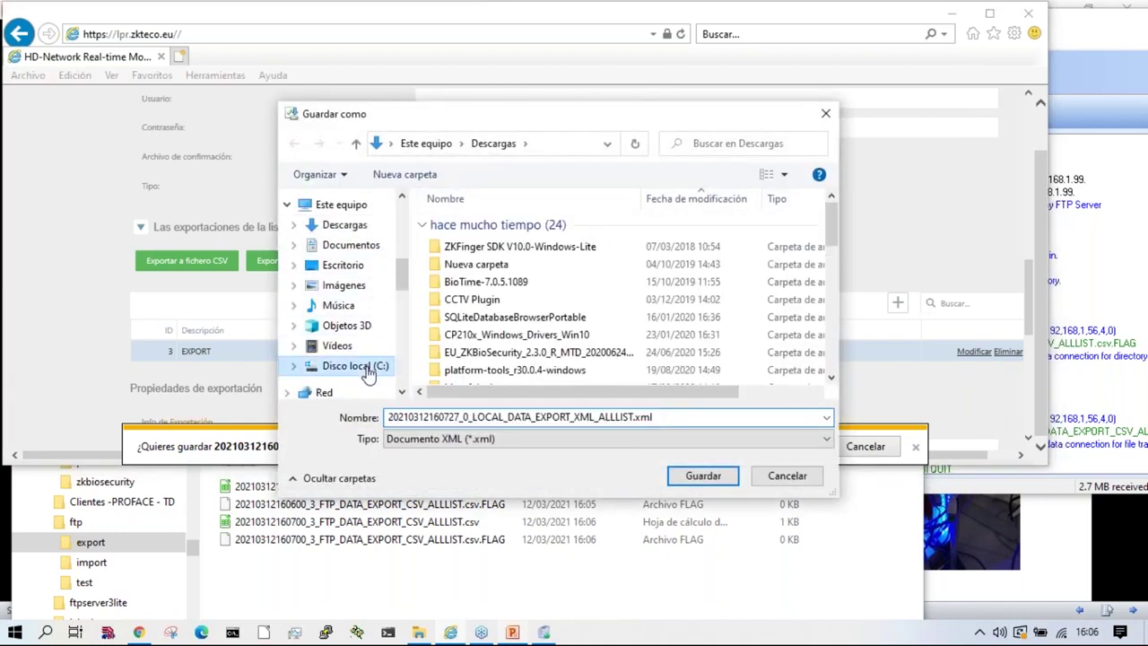
{"action": "left_click", "coordinate": [788, 476]}
{"action": "left_click", "coordinate": [777, 446]}
{"action": "left_click", "coordinate": [679, 446]}
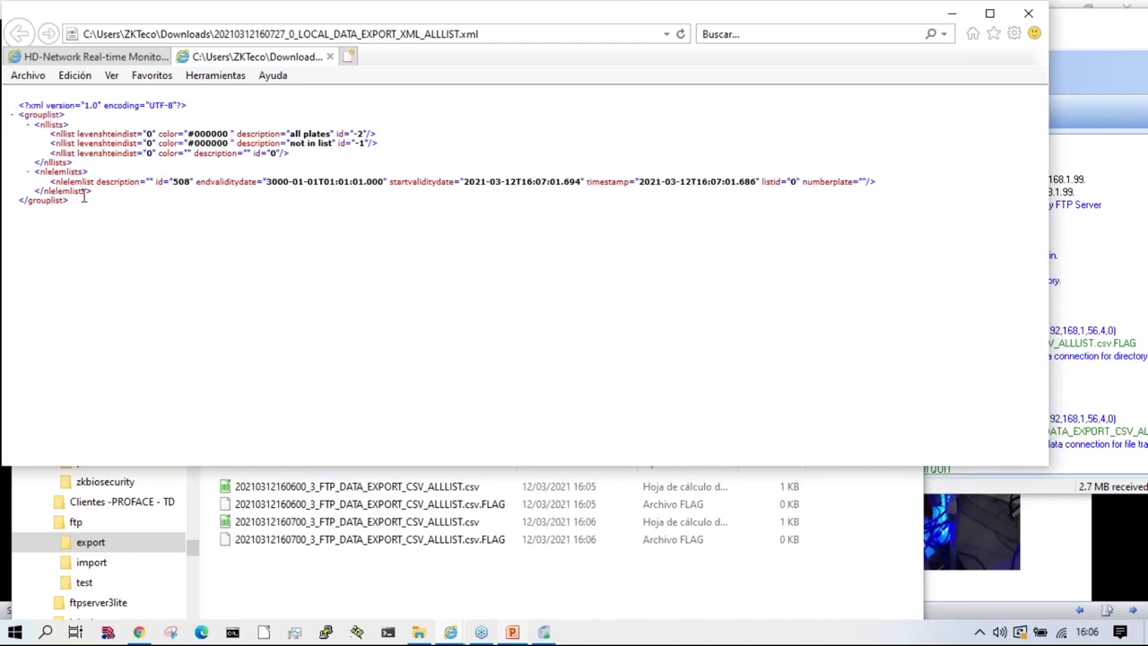
{"action": "left_click", "coordinate": [330, 56]}
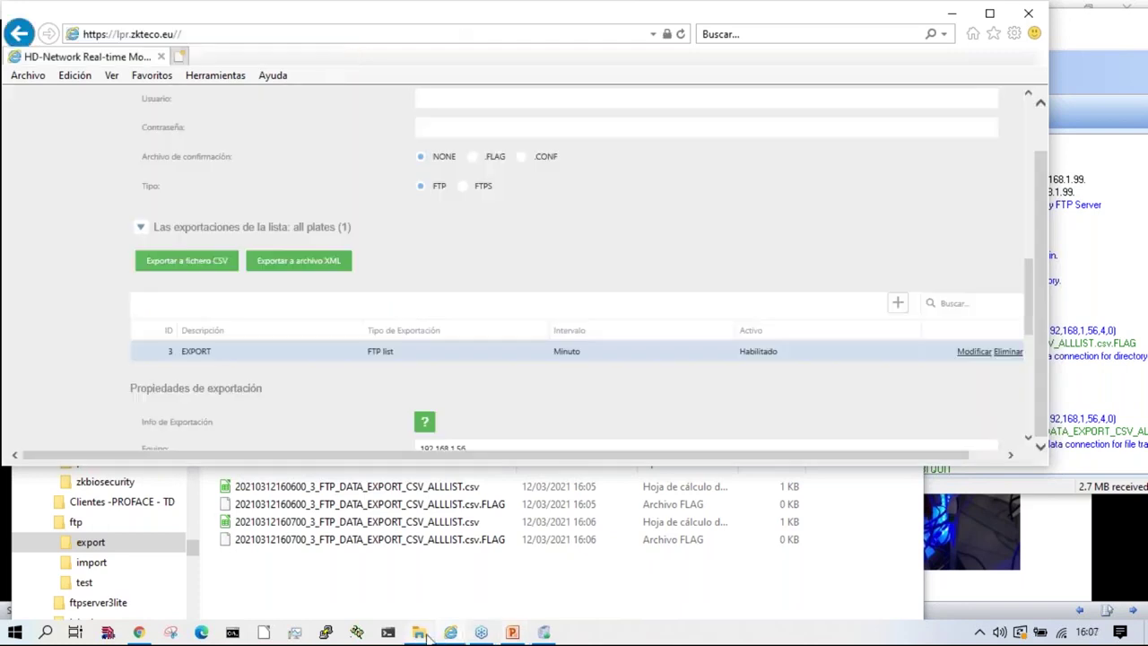
Step: Switch the EXPORT entry's Formato from CSV to XML
{"action": "left_click", "coordinate": [419, 633]}
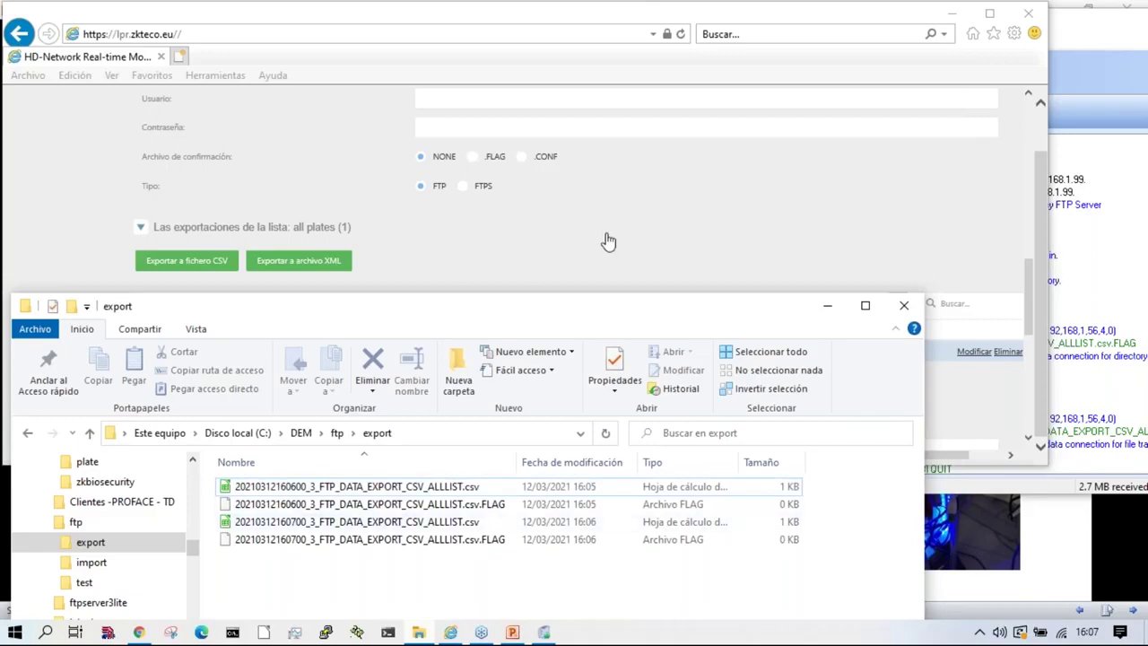
{"action": "left_click", "coordinate": [1039, 300]}
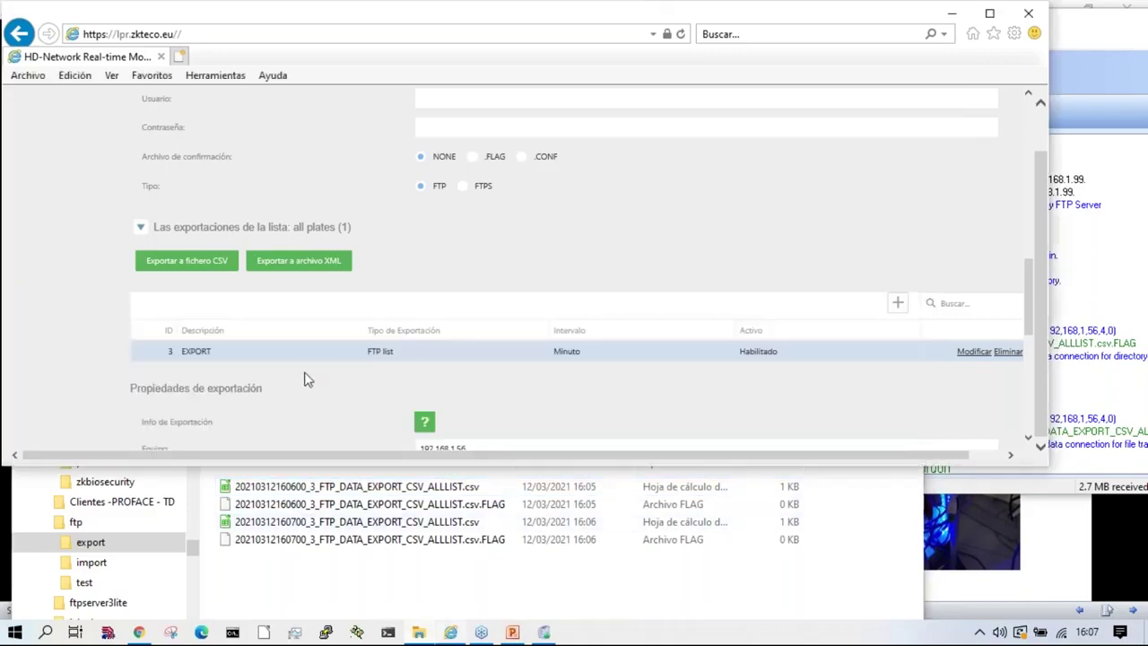
{"action": "scroll", "coordinate": [305, 377], "scroll_direction": "down", "scroll_amount": 3}
{"action": "left_click", "coordinate": [420, 342]}
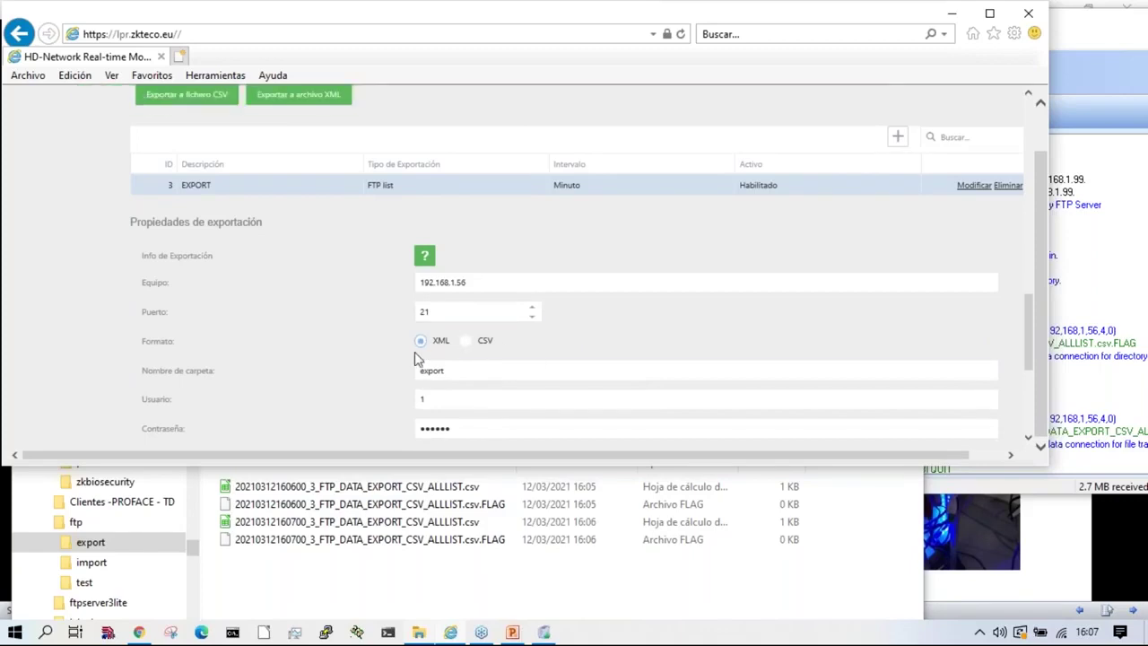
{"action": "scroll", "coordinate": [420, 364], "scroll_direction": "down", "scroll_amount": 2}
{"action": "scroll", "coordinate": [484, 429], "scroll_direction": "up", "scroll_amount": 4}
{"action": "scroll", "coordinate": [526, 422], "scroll_direction": "down", "scroll_amount": 3}
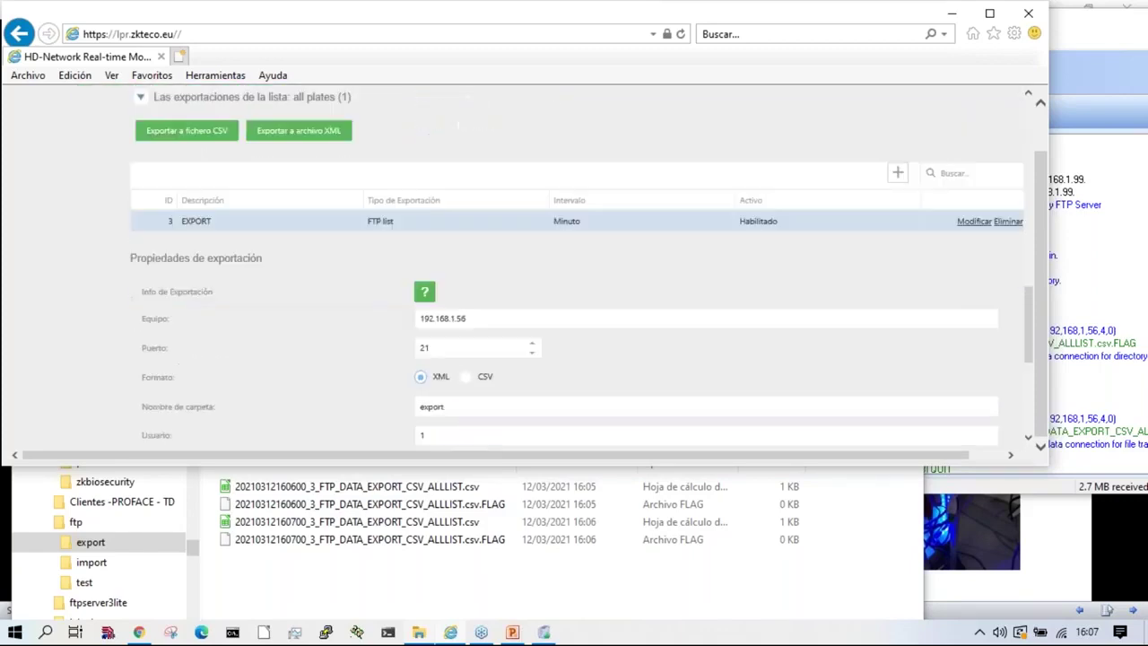
Step: Review the export folder, user and password fields of the XML export settings
{"action": "left_click", "coordinate": [570, 319]}
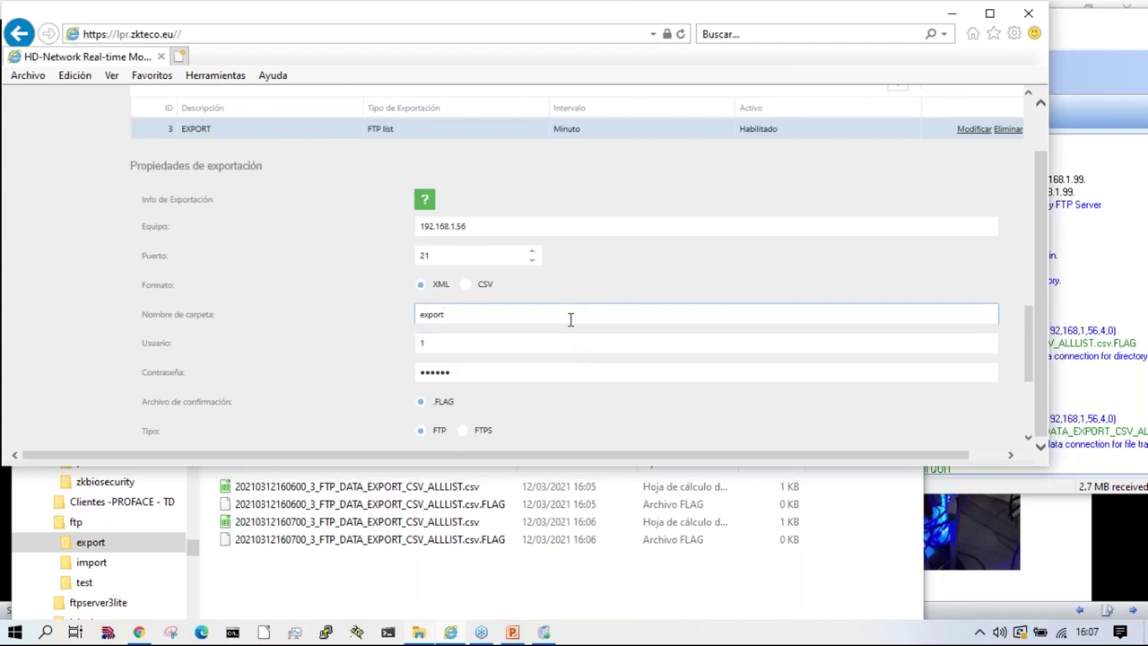
{"action": "key", "text": "Tab"}
{"action": "key", "text": "Tab"}
{"action": "scroll", "coordinate": [478, 337], "scroll_direction": "up", "scroll_amount": 15}
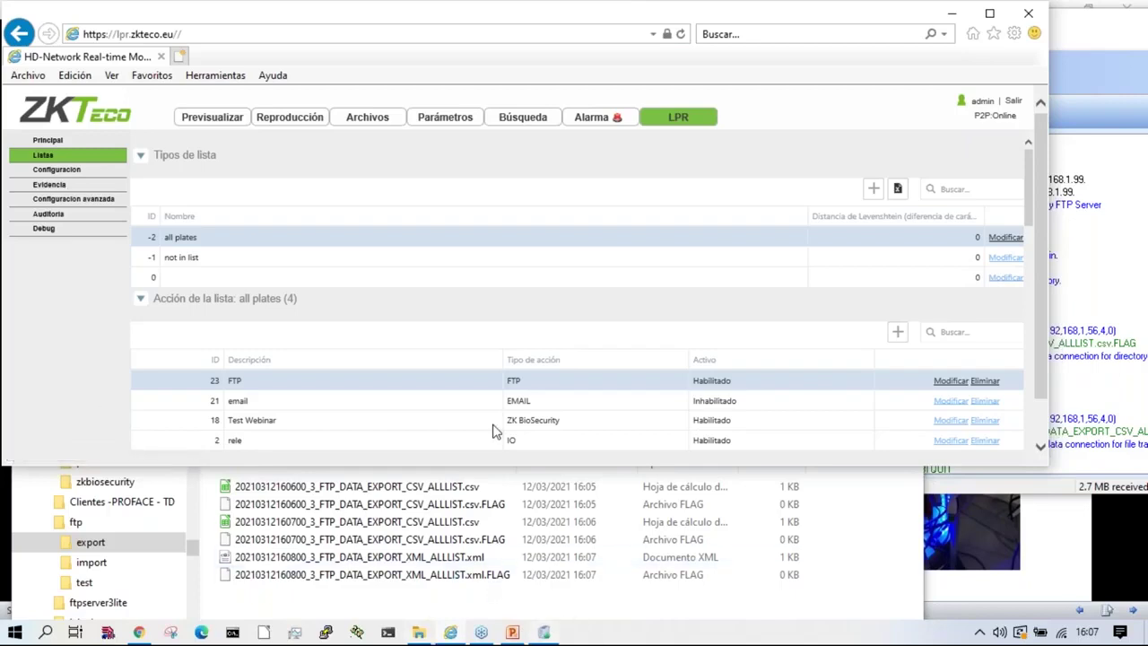
{"action": "scroll", "coordinate": [500, 416], "scroll_direction": "down", "scroll_amount": 3}
{"action": "scroll", "coordinate": [500, 416], "scroll_direction": "down", "scroll_amount": 10}
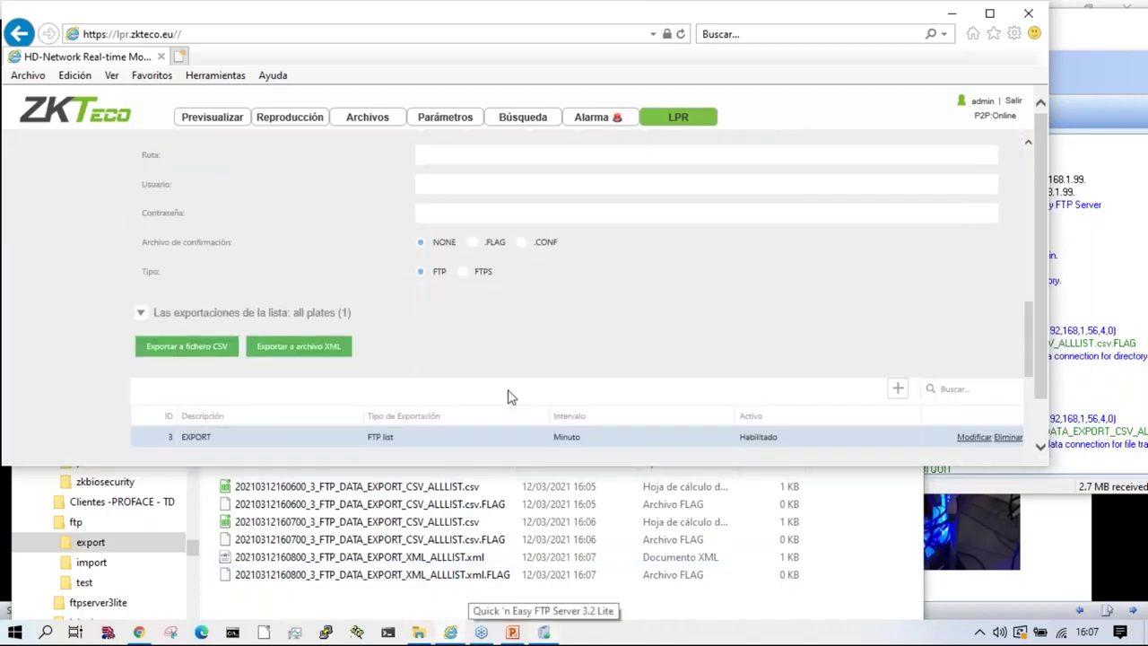
{"action": "scroll", "coordinate": [306, 341], "scroll_direction": "down", "scroll_amount": 3}
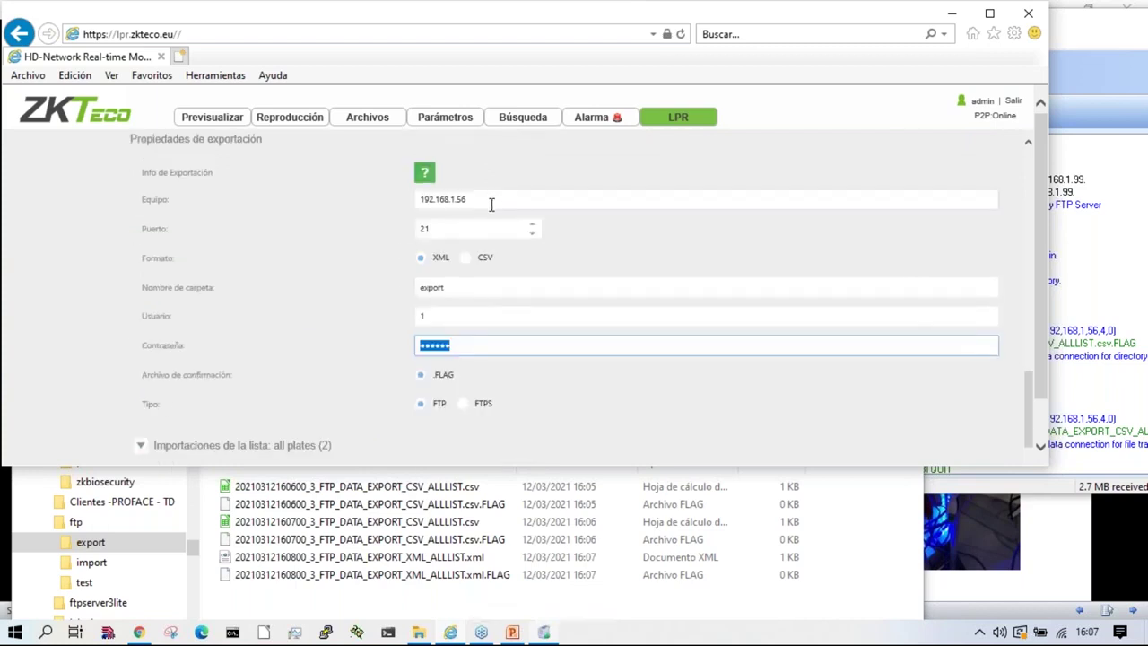
{"action": "scroll", "coordinate": [503, 224], "scroll_direction": "up", "scroll_amount": 2}
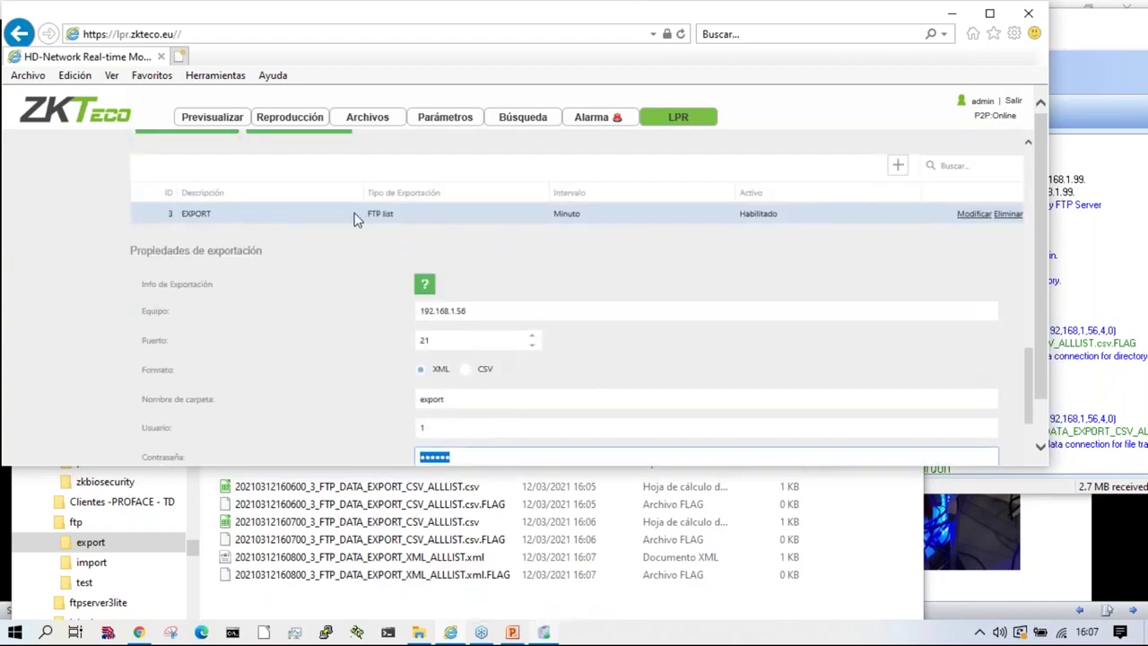
{"action": "scroll", "coordinate": [314, 229], "scroll_direction": "up", "scroll_amount": 2}
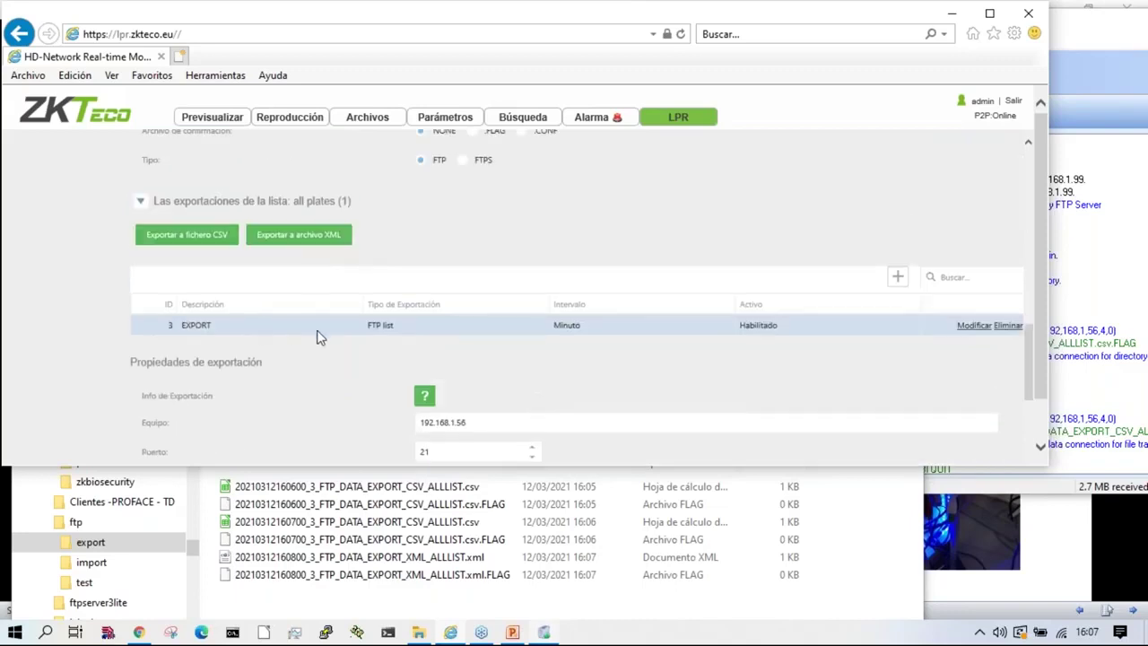
{"action": "scroll", "coordinate": [274, 336], "scroll_direction": "down", "scroll_amount": 2}
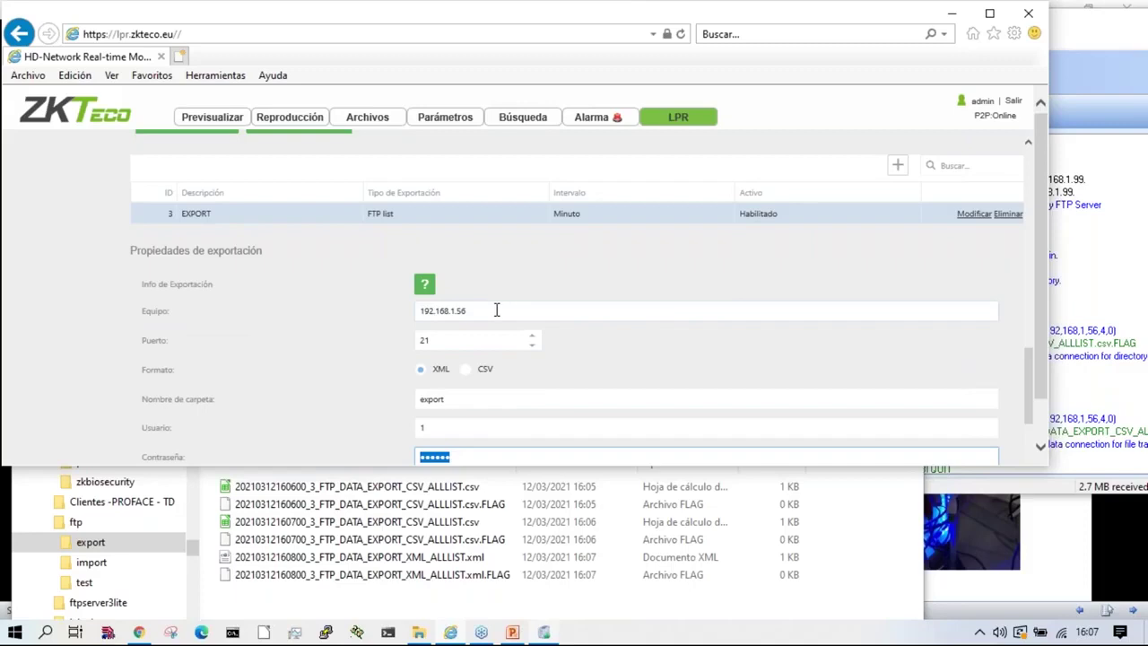
{"action": "scroll", "coordinate": [496, 310], "scroll_direction": "down", "scroll_amount": 2}
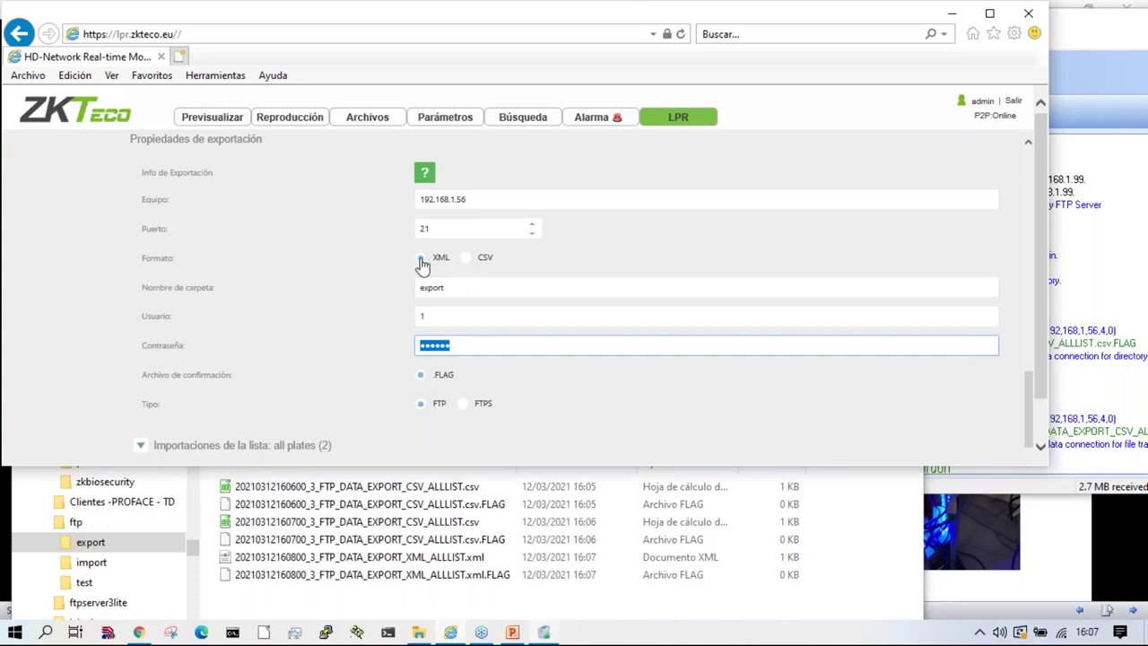
Step: Open the exported FTP XML ALLLIST file with Notepad++, inspect its lists and plate 508, then close Notepad++
{"action": "right_click", "coordinate": [473, 558]}
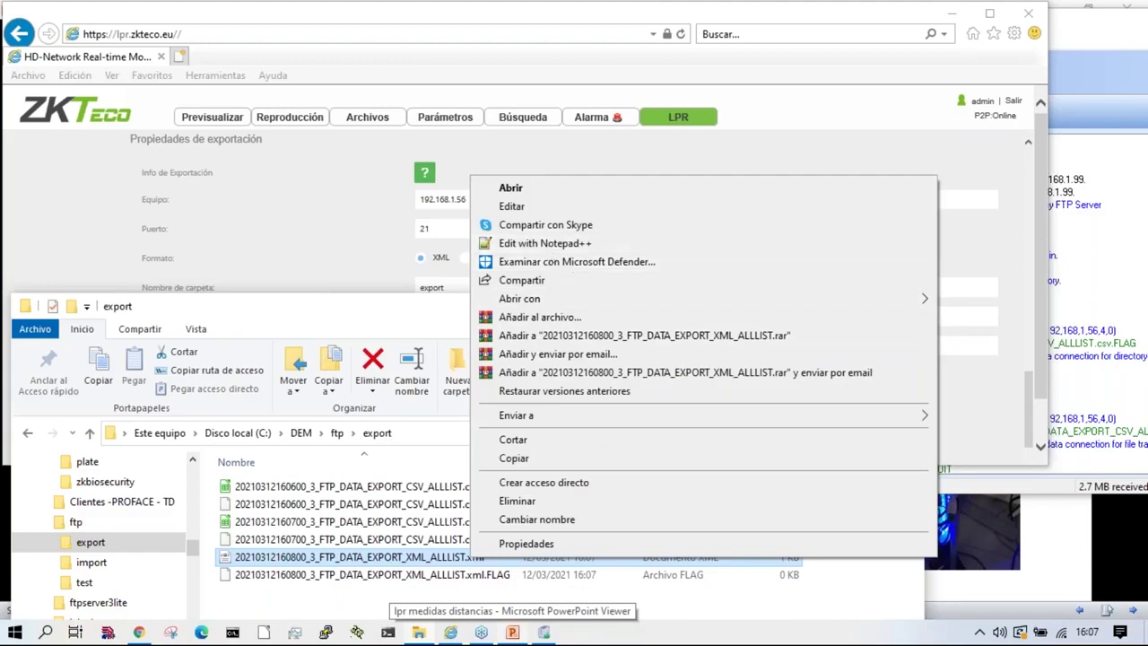
{"action": "left_click", "coordinate": [549, 244]}
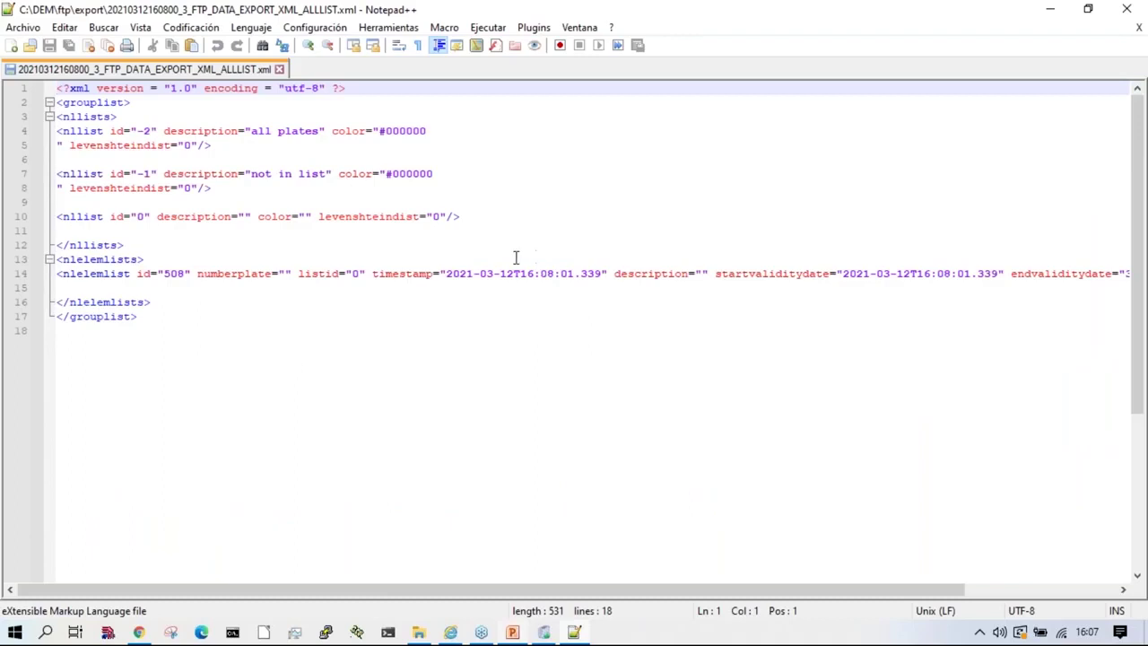
{"action": "left_click", "coordinate": [279, 69]}
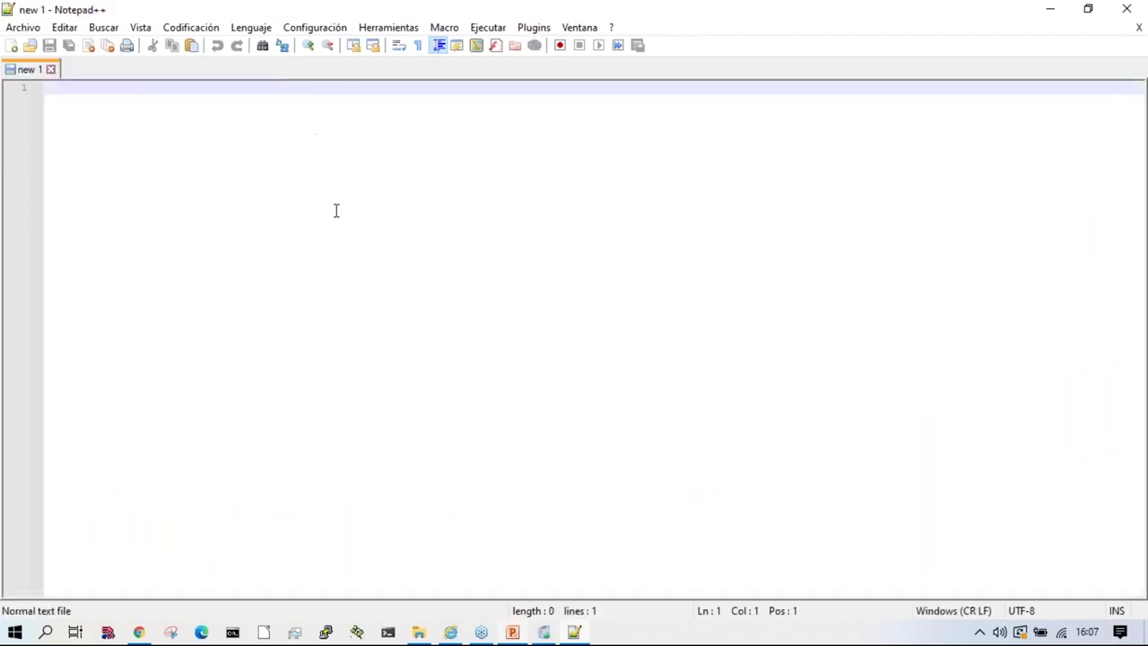
{"action": "left_click", "coordinate": [1137, 7]}
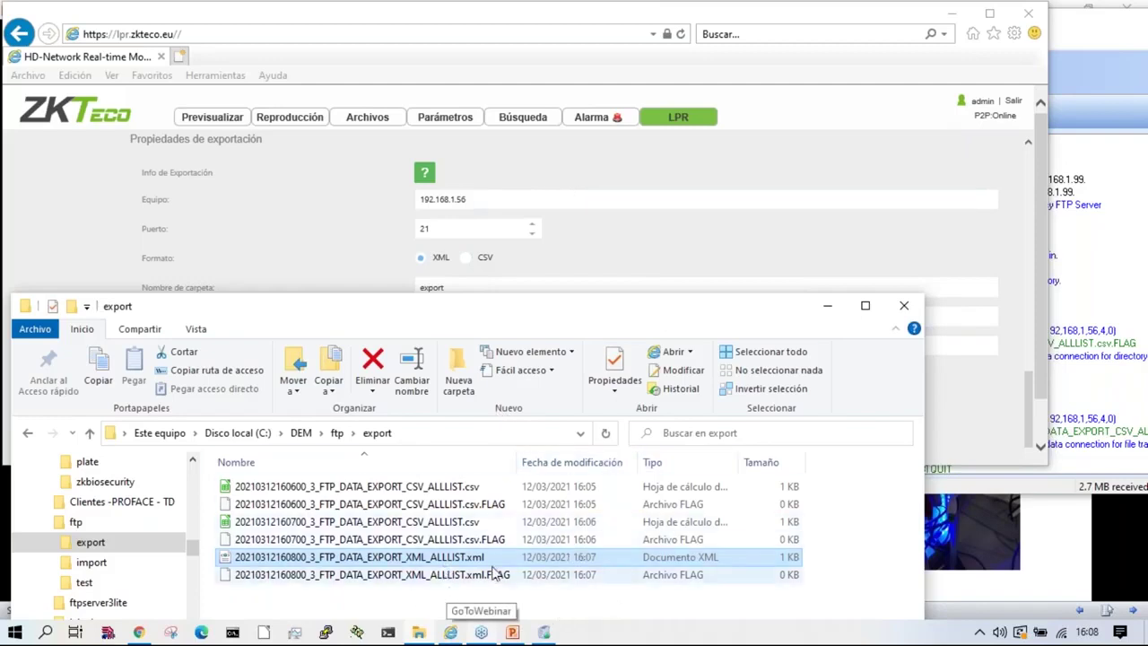
Step: Open the import folder's ALLLIST CSV in LibreOffice Calc, review list types and list-3 plates, then close Calc
{"action": "left_click", "coordinate": [645, 259]}
{"action": "scroll", "coordinate": [646, 269], "scroll_direction": "down", "scroll_amount": 5}
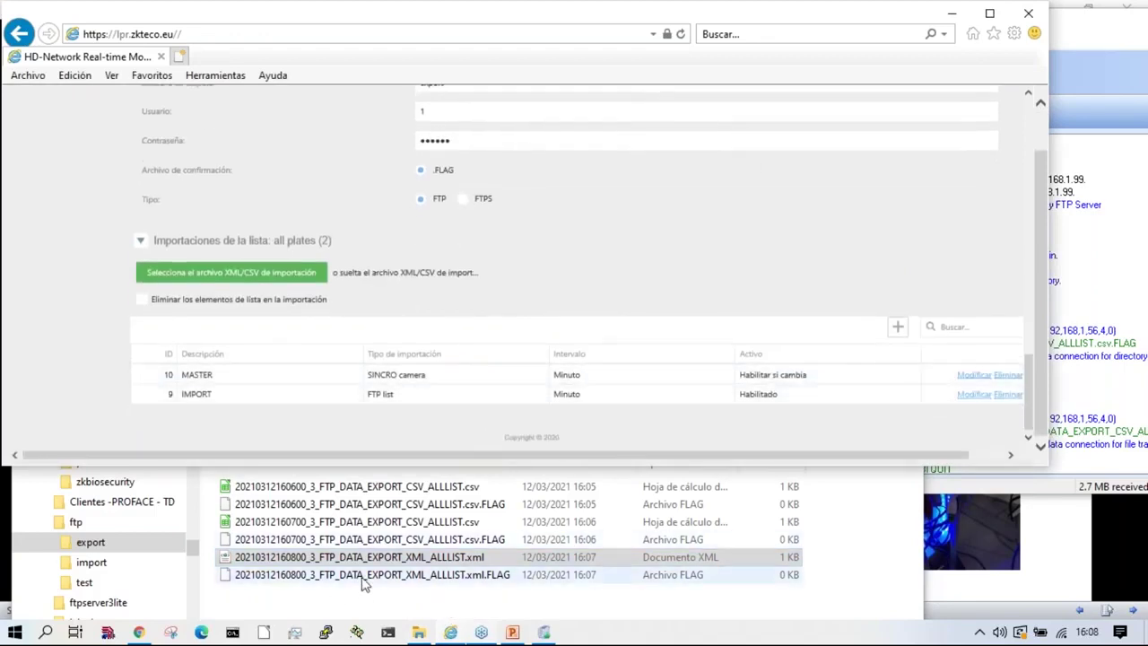
{"action": "left_click", "coordinate": [449, 606]}
{"action": "left_click", "coordinate": [90, 561]}
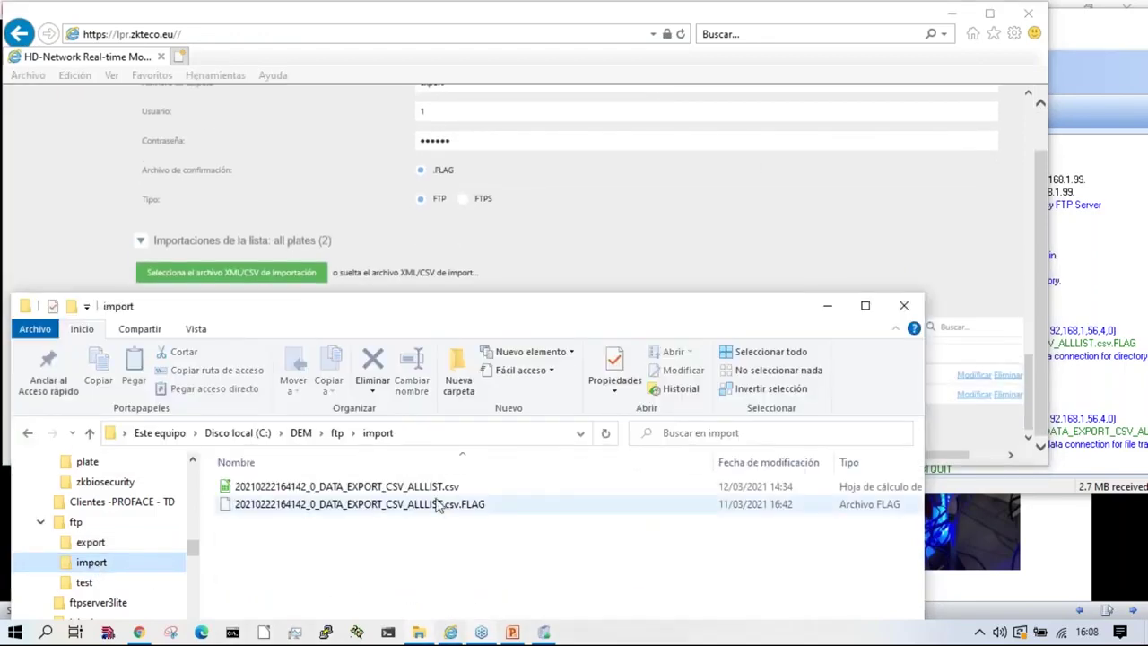
{"action": "left_click", "coordinate": [422, 486]}
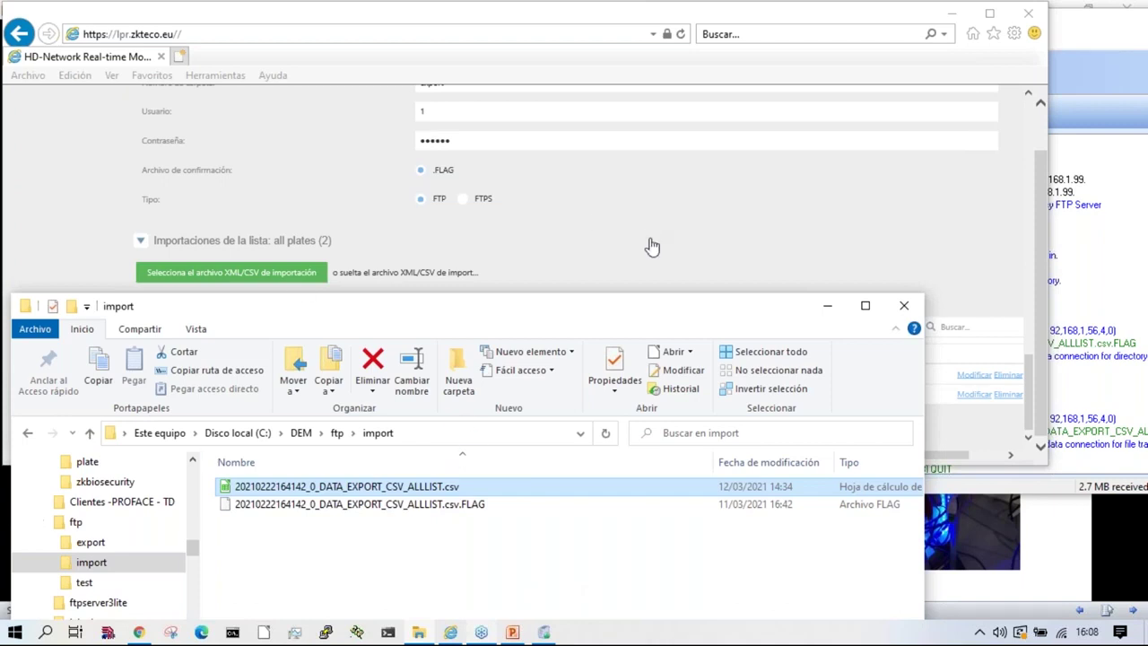
{"action": "right_click", "coordinate": [419, 491]}
{"action": "left_click", "coordinate": [387, 491]}
{"action": "double_click", "coordinate": [388, 489]}
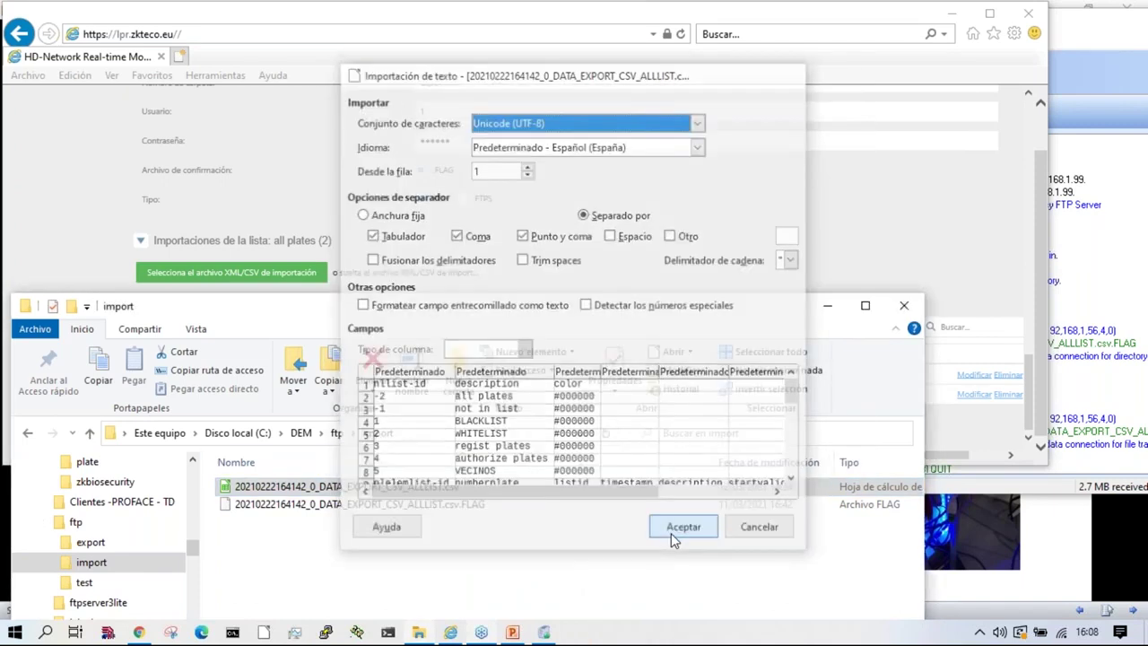
{"action": "left_click", "coordinate": [671, 531]}
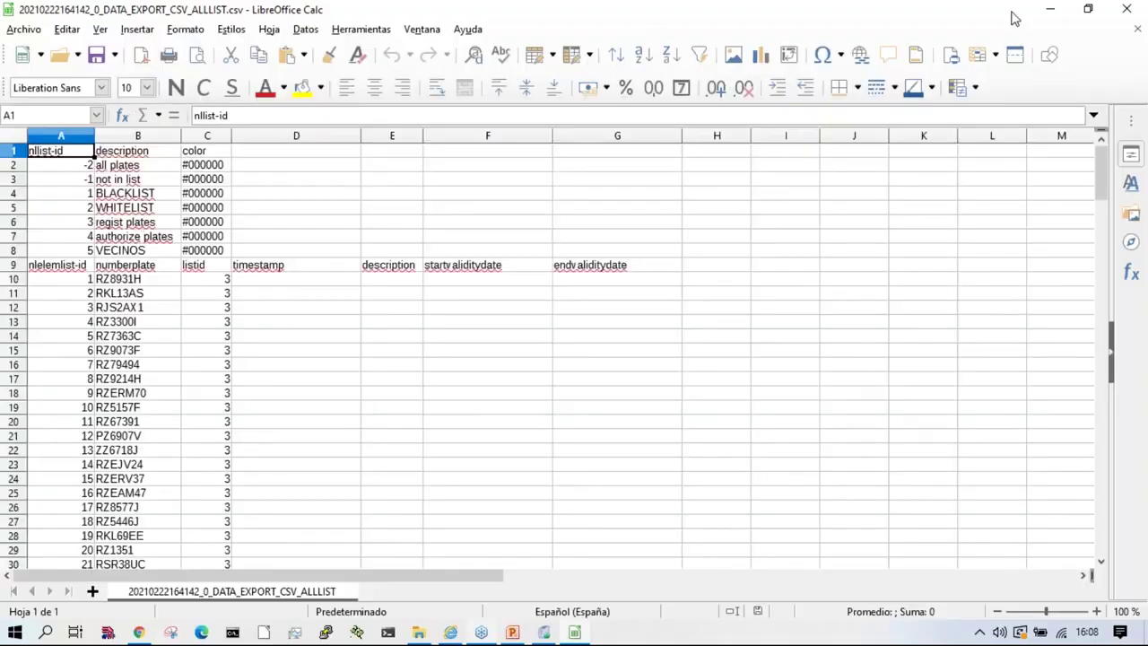
{"action": "left_click", "coordinate": [1127, 9]}
{"action": "left_click", "coordinate": [722, 230]}
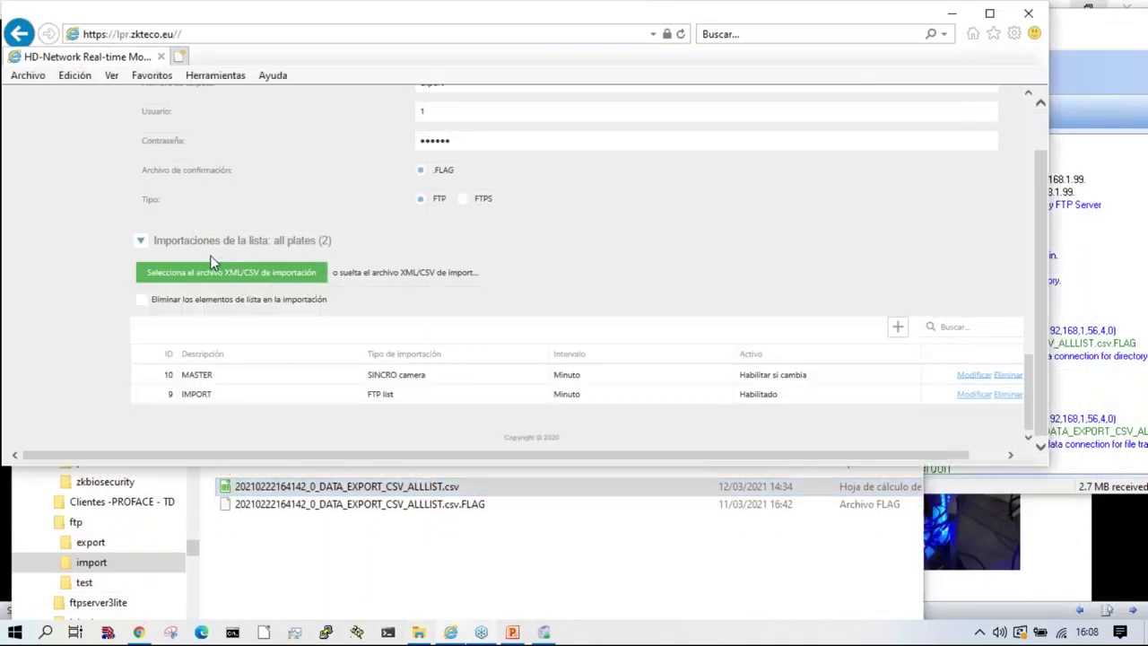
Step: Edit the IMPORT entry and scroll to its CSV import properties from 192.168.1.56:21, folder import/
{"action": "left_click", "coordinate": [226, 402]}
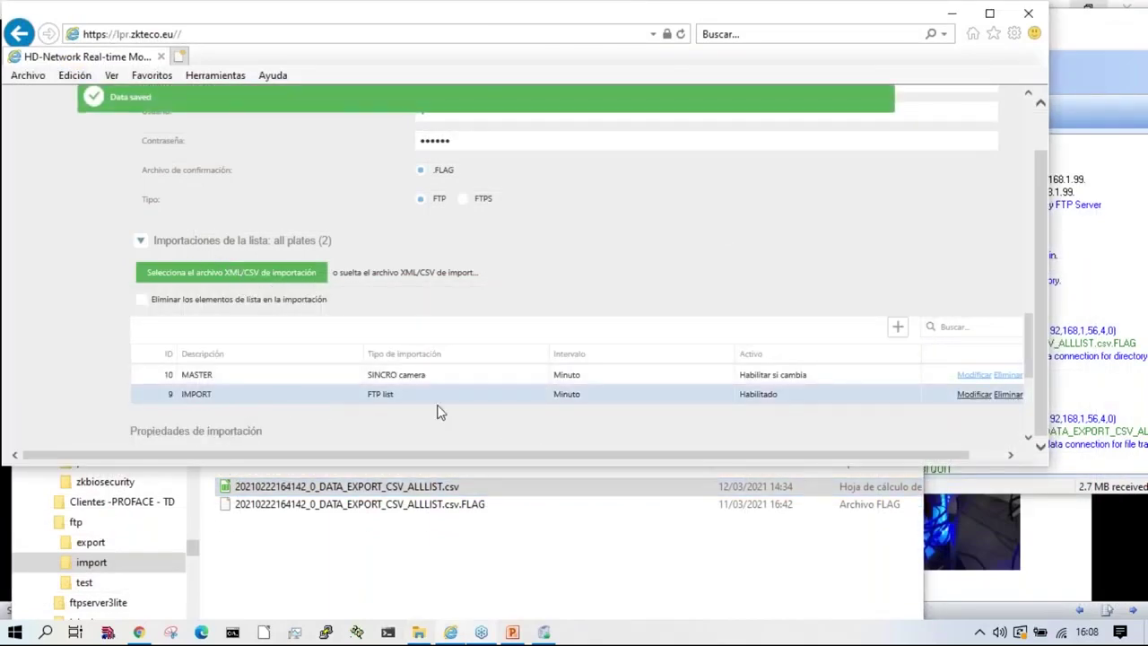
{"action": "left_click", "coordinate": [971, 394]}
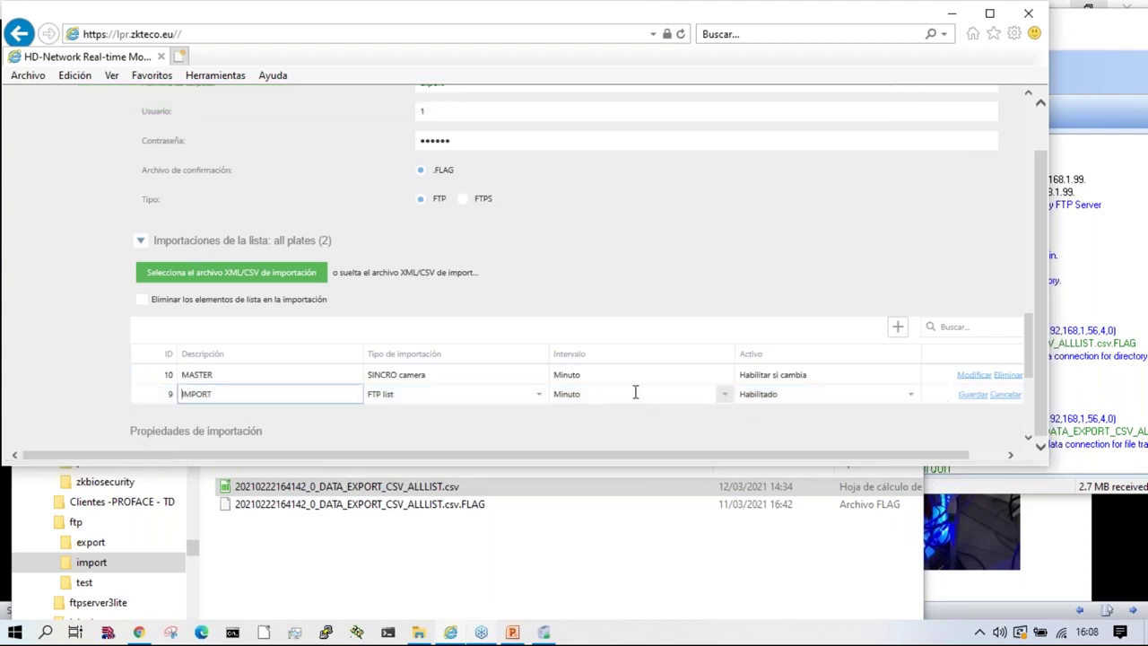
{"action": "scroll", "coordinate": [532, 395], "scroll_direction": "down", "scroll_amount": 5}
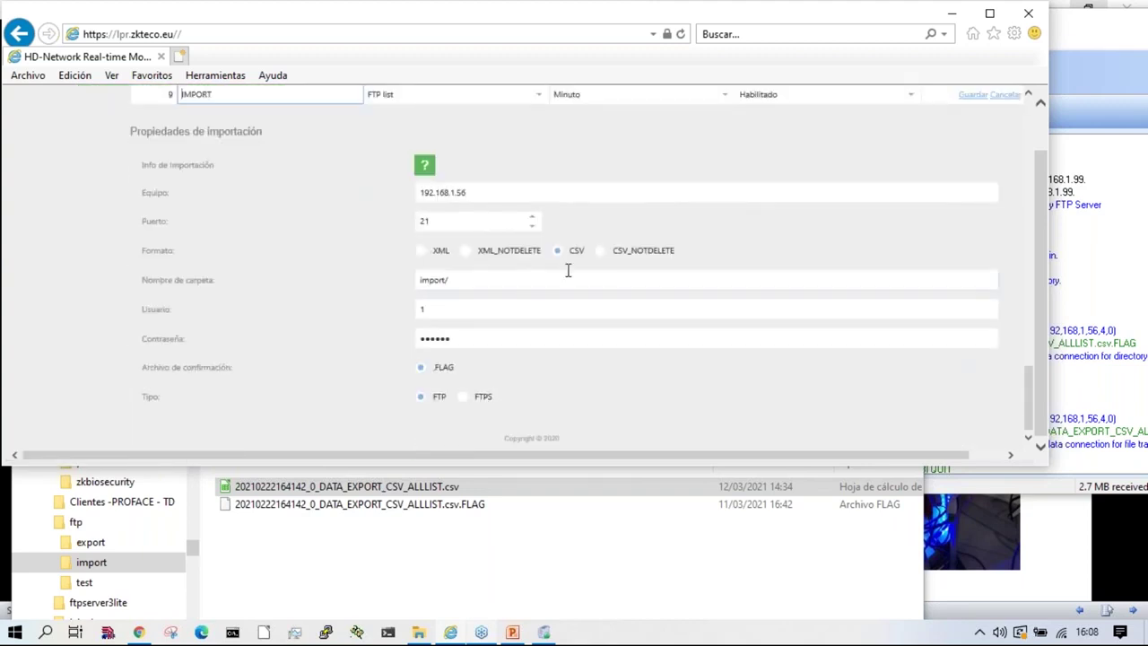
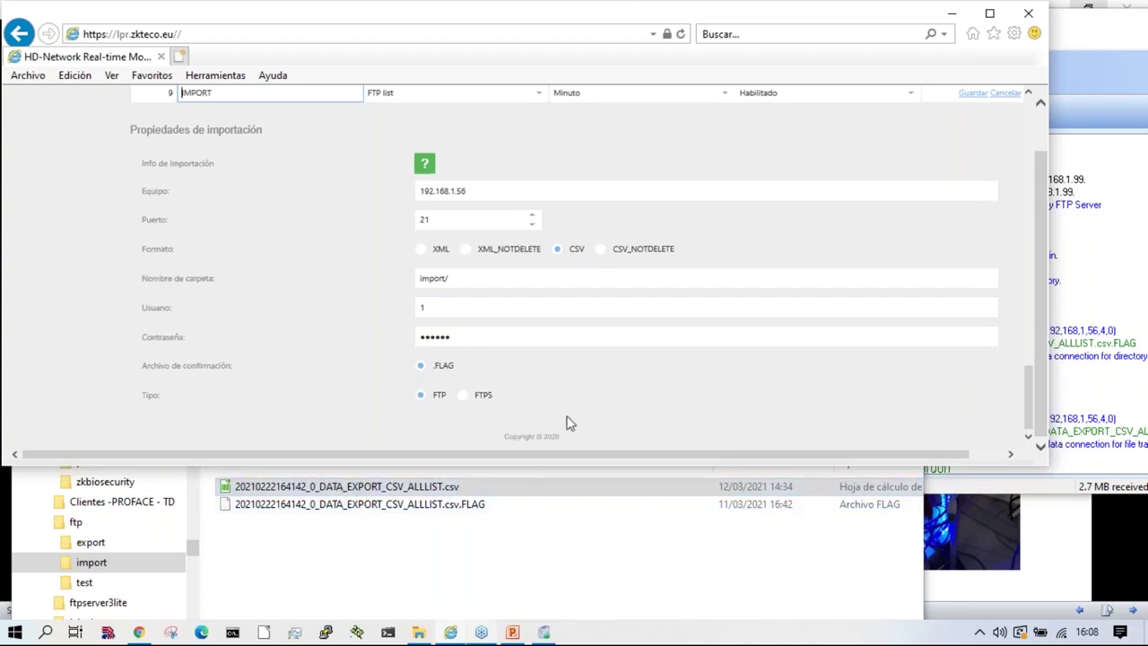
Step: Set the IMPORT entry's Activo to 'Habilitar si cambia' and save it
{"action": "scroll", "coordinate": [619, 435], "scroll_direction": "up", "scroll_amount": 3}
{"action": "left_click", "coordinate": [764, 260]}
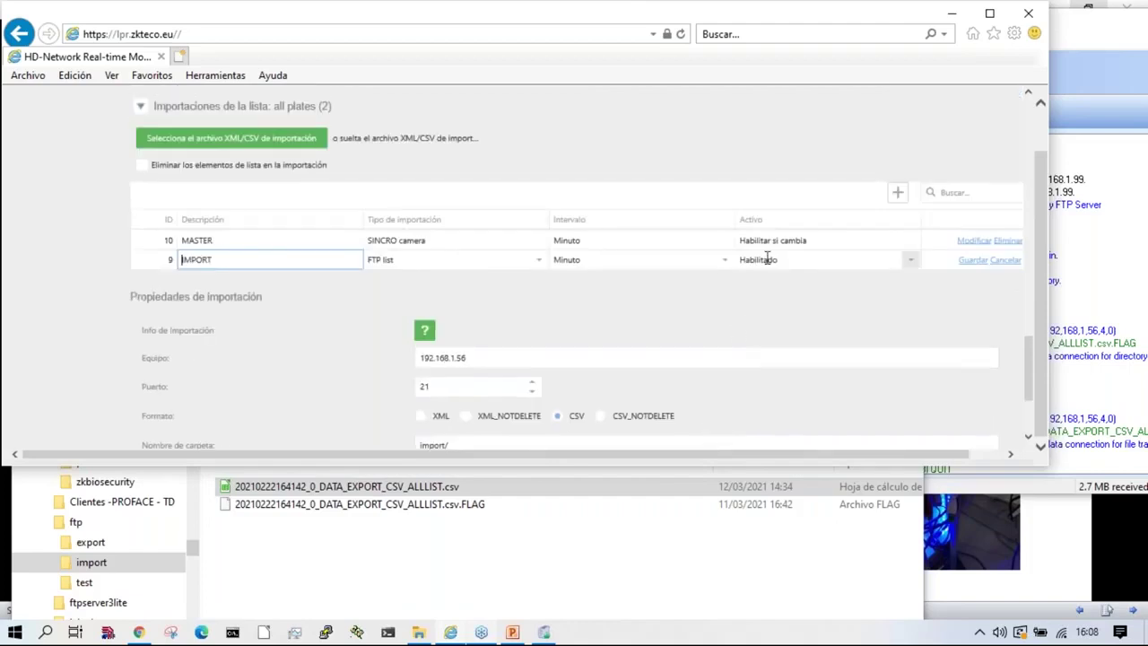
{"action": "left_click", "coordinate": [782, 323]}
{"action": "left_click", "coordinate": [975, 261]}
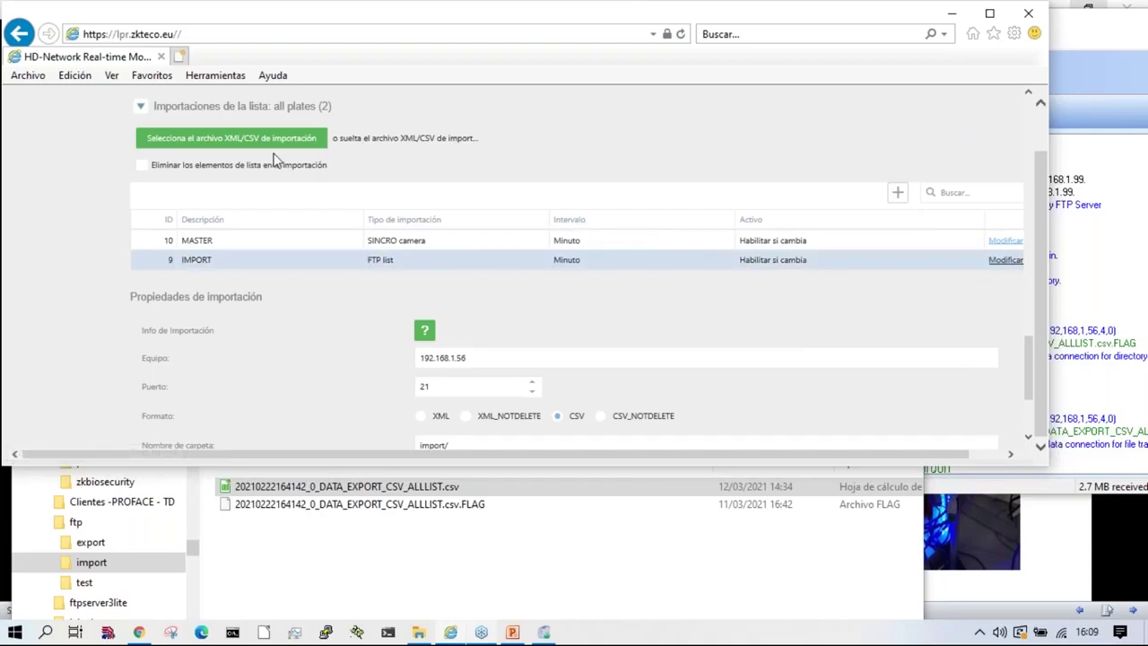
Step: Start importing the ALLLIST CSV into the all plates list
{"action": "left_click_drag", "start_coordinate": [415, 491], "coordinate": [281, 139]}
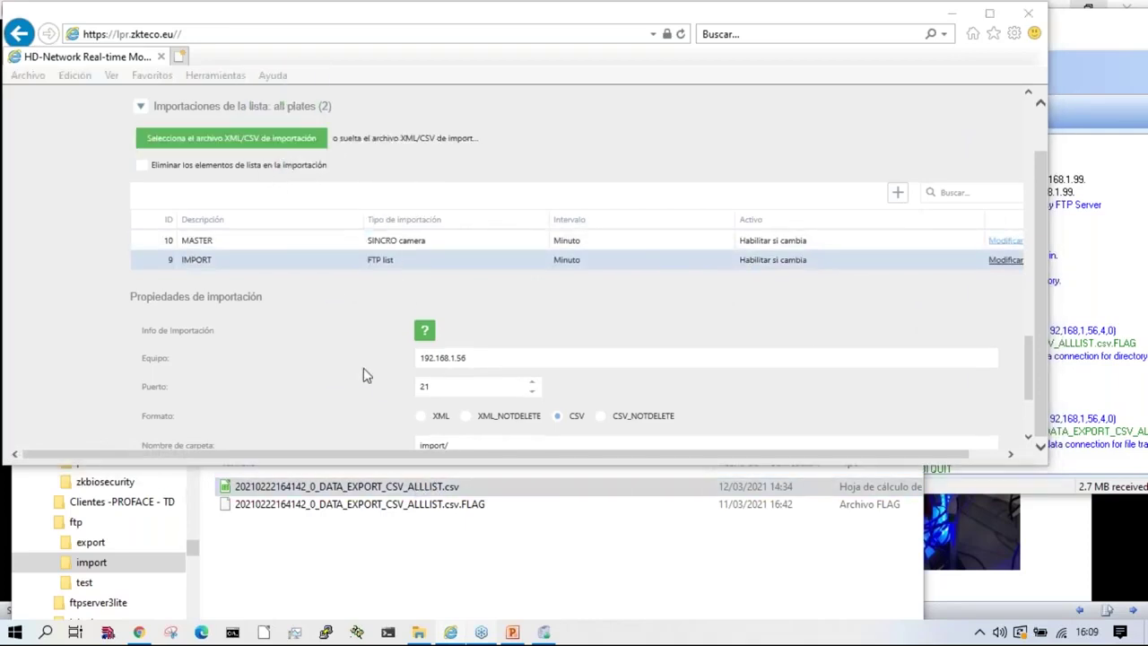
{"action": "scroll", "coordinate": [362, 384], "scroll_direction": "up", "scroll_amount": 3}
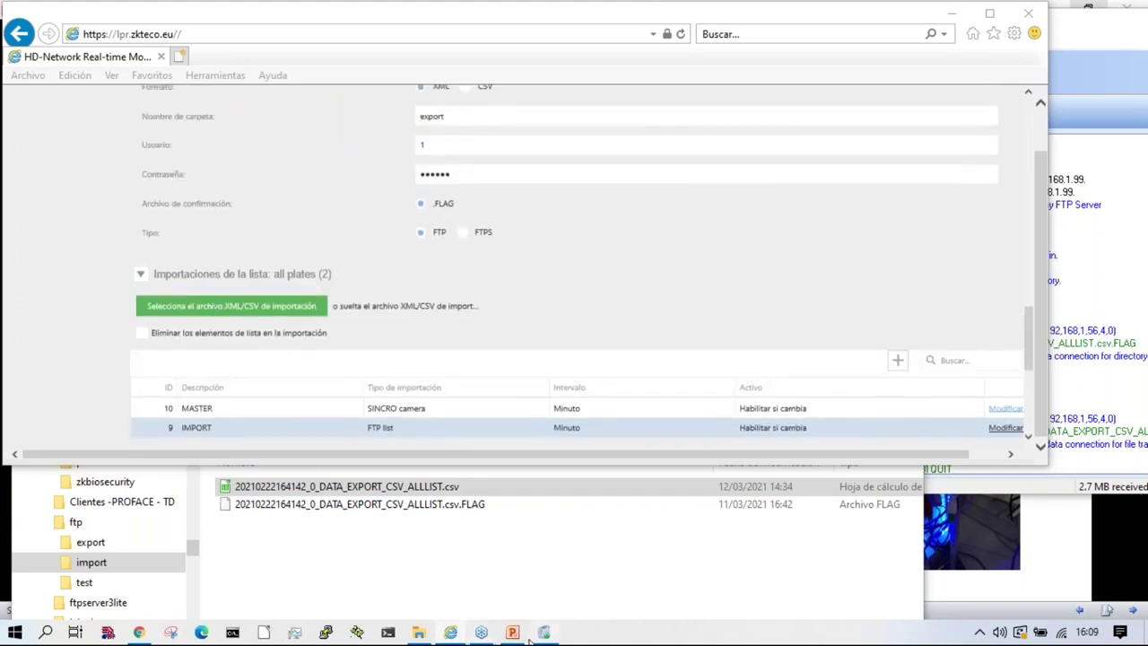
{"action": "left_click_drag", "start_coordinate": [412, 487], "coordinate": [280, 314]}
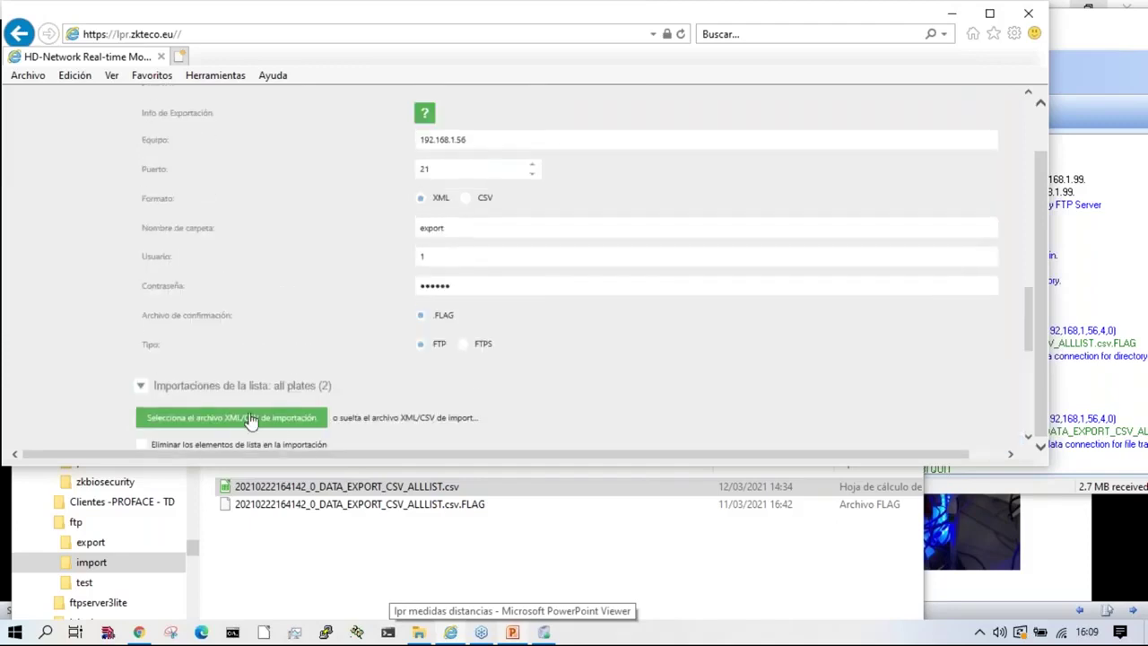
{"action": "left_click_drag", "start_coordinate": [372, 489], "coordinate": [232, 400]}
{"action": "left_click", "coordinate": [297, 422]}
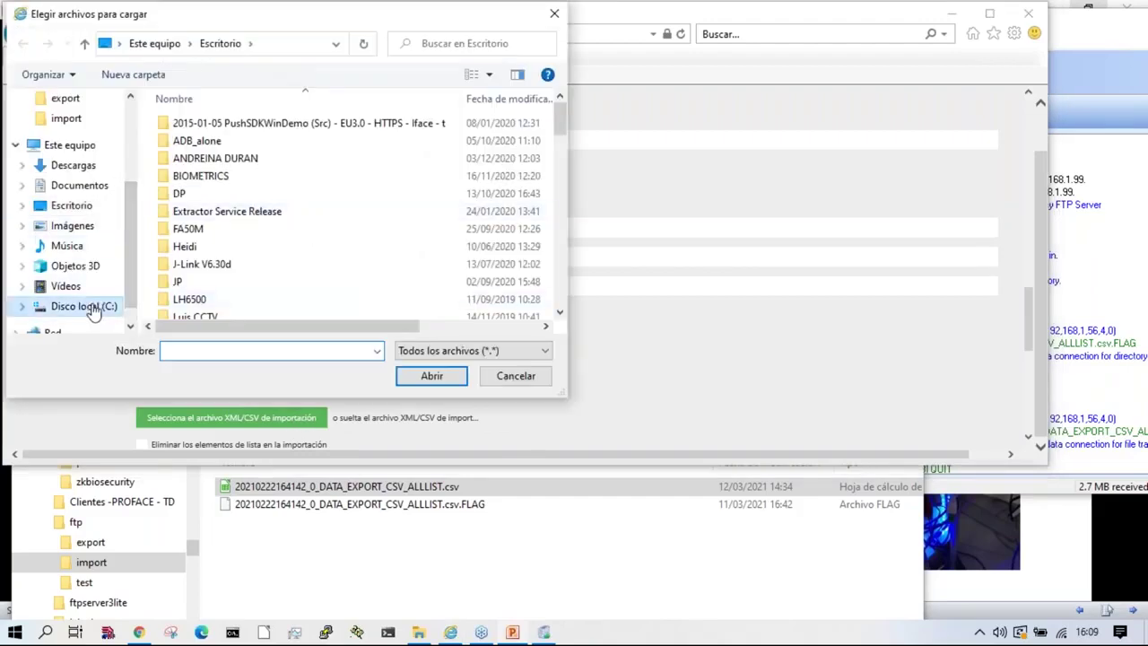
{"action": "left_click", "coordinate": [83, 306]}
{"action": "scroll", "coordinate": [71, 260], "scroll_direction": "down", "scroll_amount": 2}
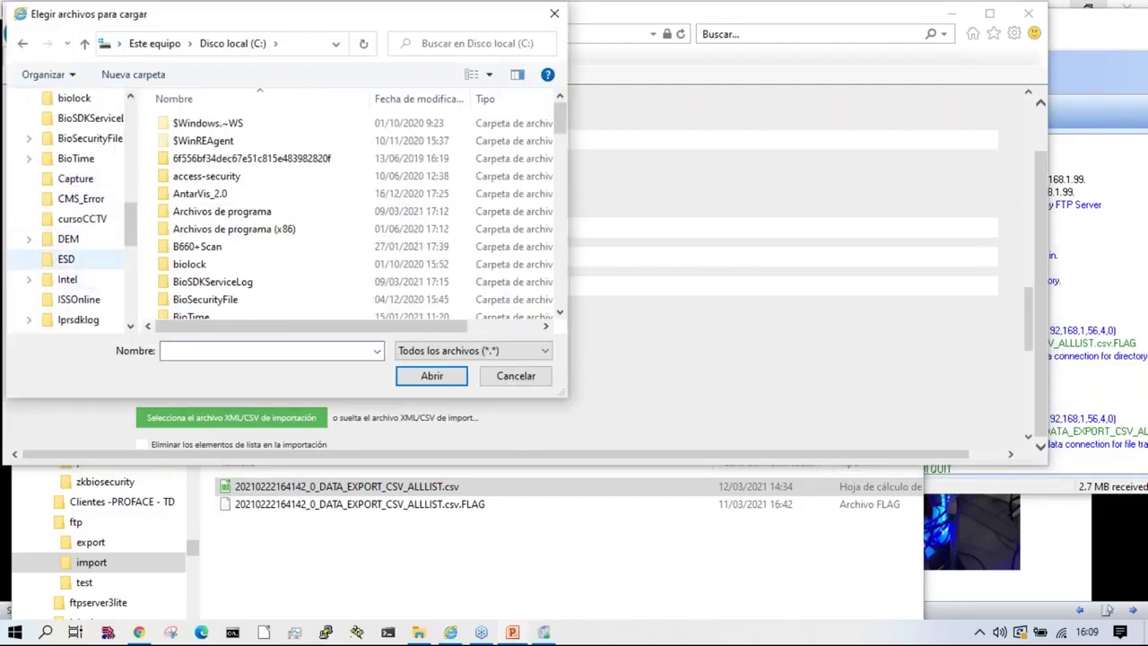
{"action": "left_click", "coordinate": [68, 239]}
{"action": "left_click", "coordinate": [71, 219]}
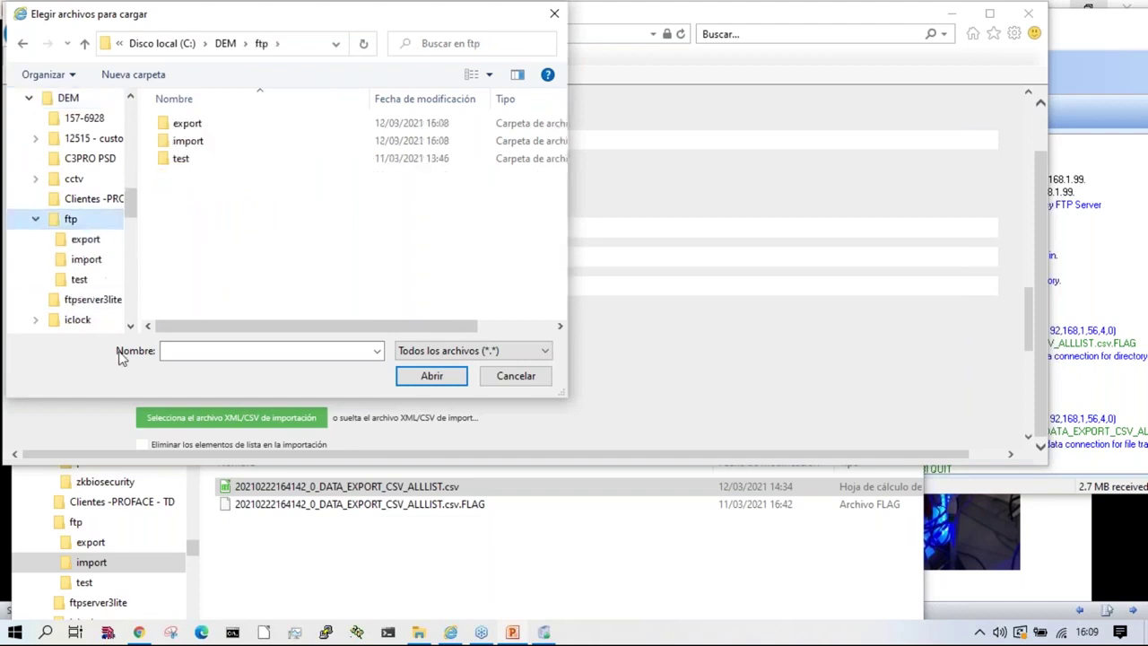
{"action": "left_click", "coordinate": [85, 238]}
{"action": "left_click", "coordinate": [87, 259]}
{"action": "double_click", "coordinate": [287, 125]}
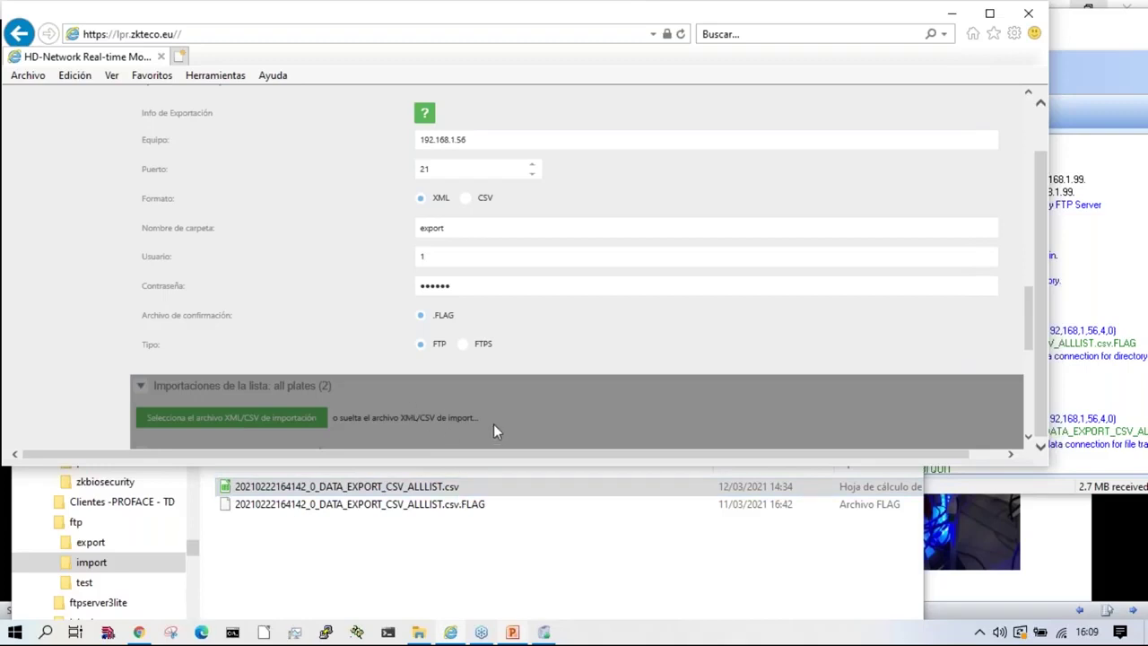
Step: Check the import result banner reporting 188 plates added
{"action": "left_click_drag", "start_coordinate": [493, 424], "coordinate": [493, 423]}
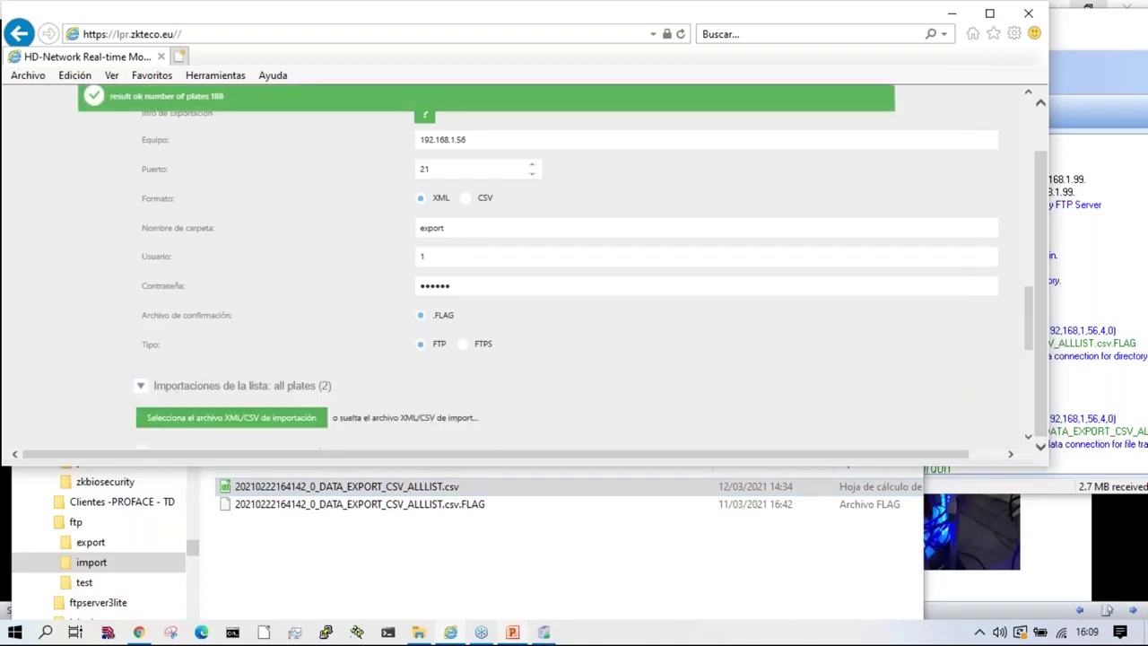
{"action": "scroll", "coordinate": [359, 346], "scroll_direction": "down", "scroll_amount": 8}
{"action": "scroll", "coordinate": [327, 296], "scroll_direction": "up", "scroll_amount": 3}
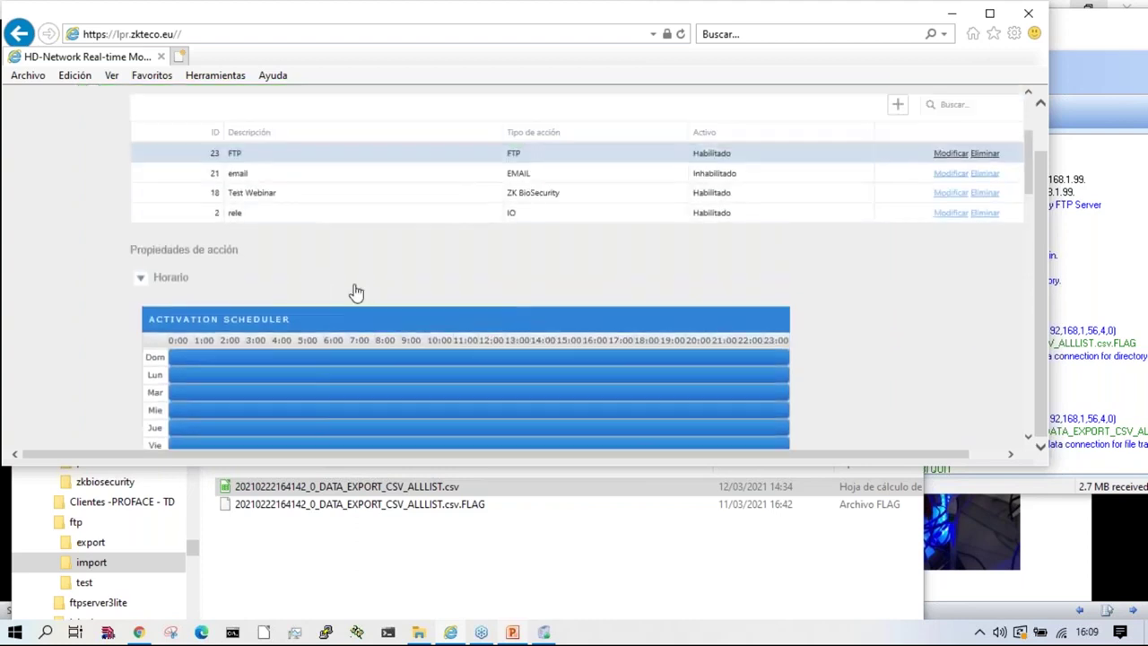
{"action": "scroll", "coordinate": [283, 282], "scroll_direction": "up", "scroll_amount": 3}
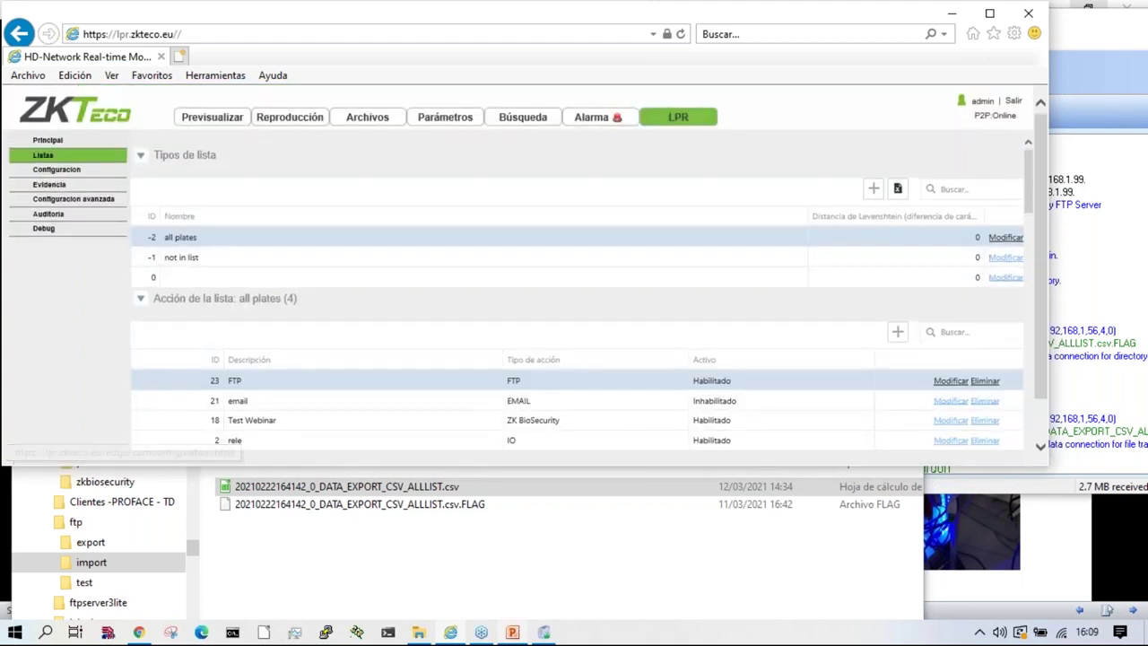
Step: Return to Configuracion > Listas and reload the camera's web page
{"action": "left_click", "coordinate": [71, 173]}
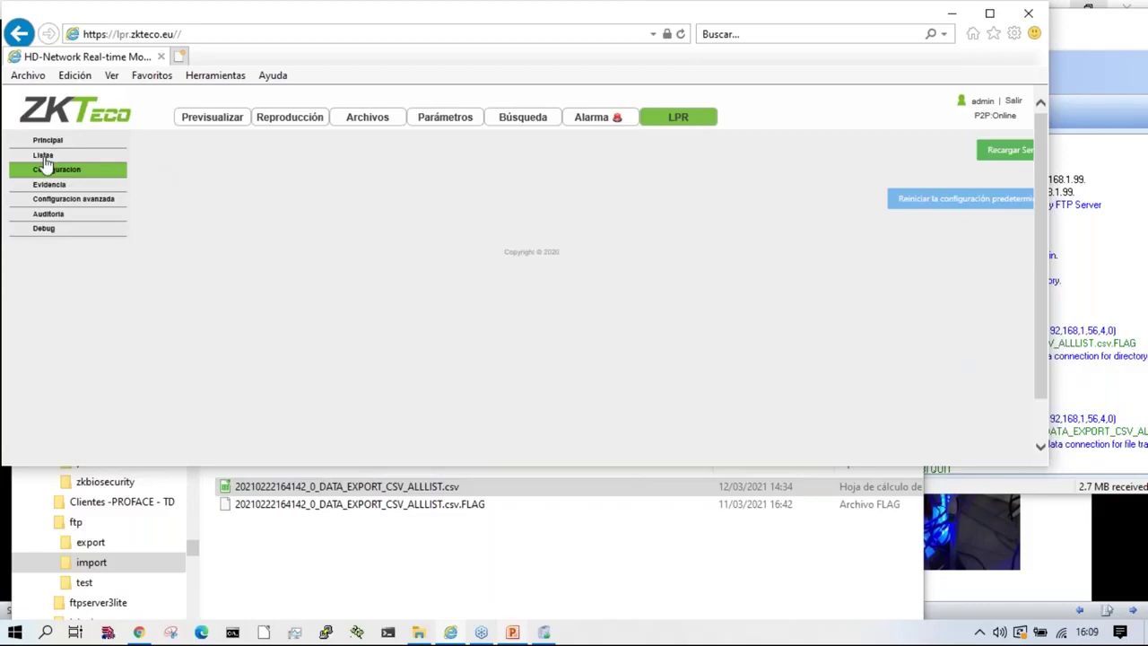
{"action": "left_click", "coordinate": [43, 157]}
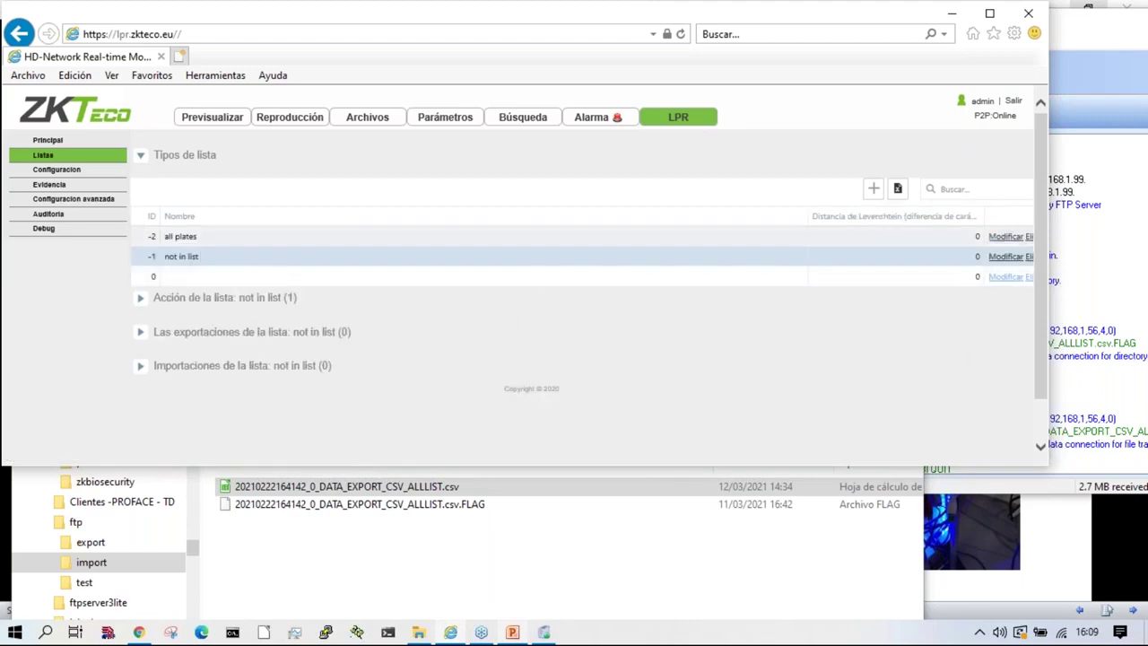
{"action": "left_click", "coordinate": [38, 162]}
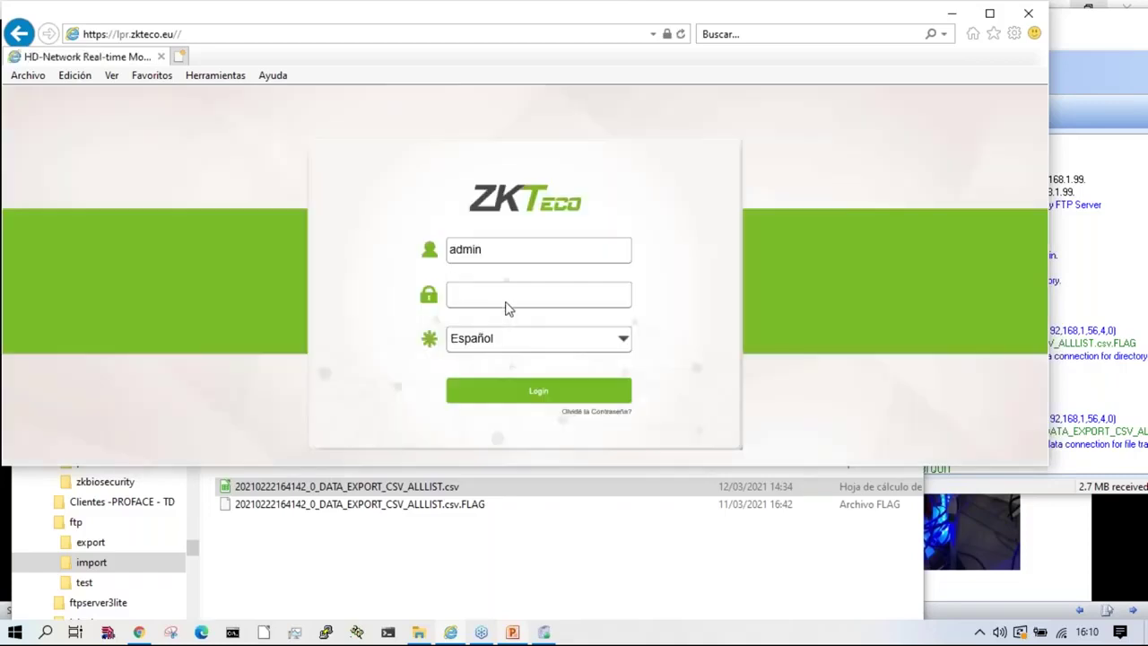
Step: Log back in, open LPR > Listas and select the 'all plates' list
{"action": "left_click", "coordinate": [502, 297]}
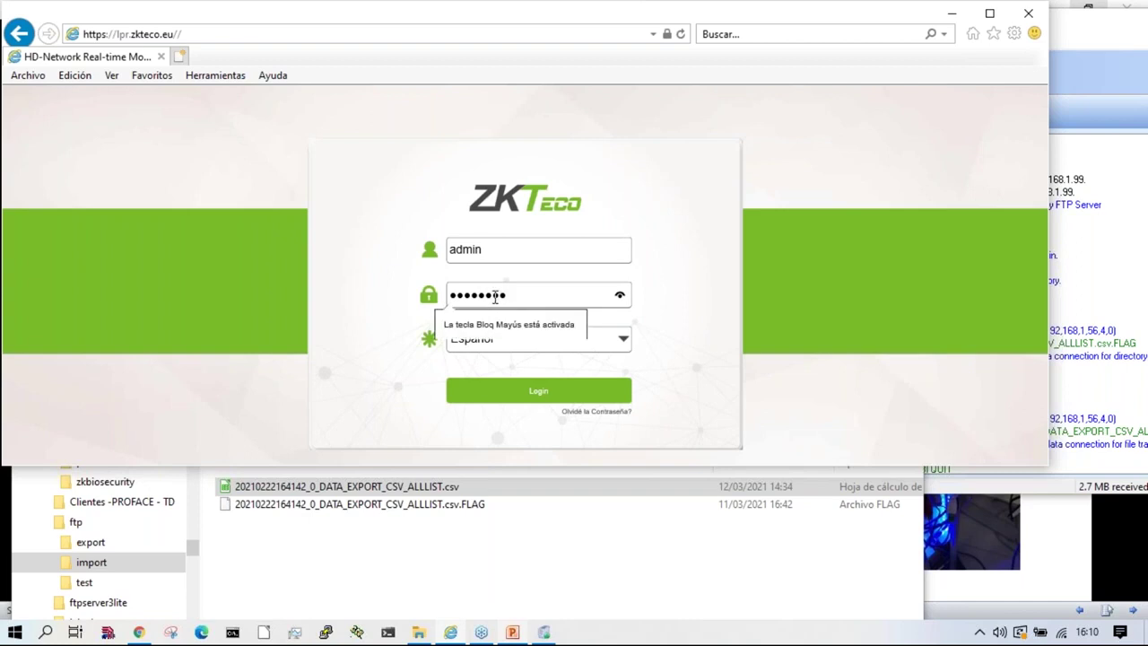
{"action": "left_click", "coordinate": [536, 395]}
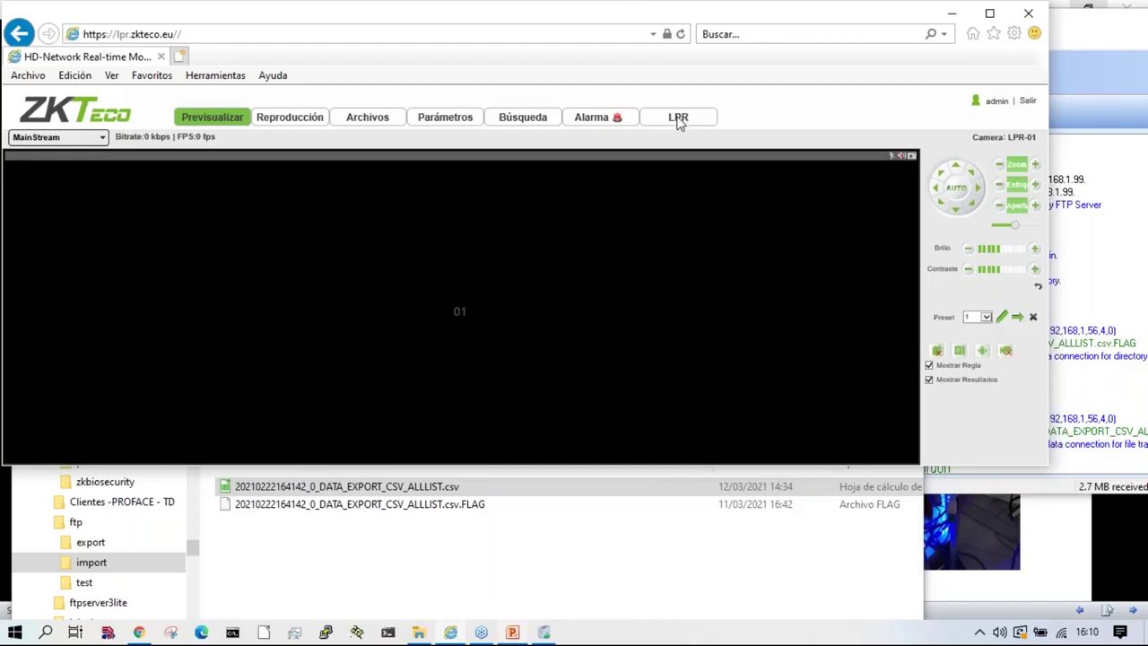
{"action": "left_click", "coordinate": [678, 120]}
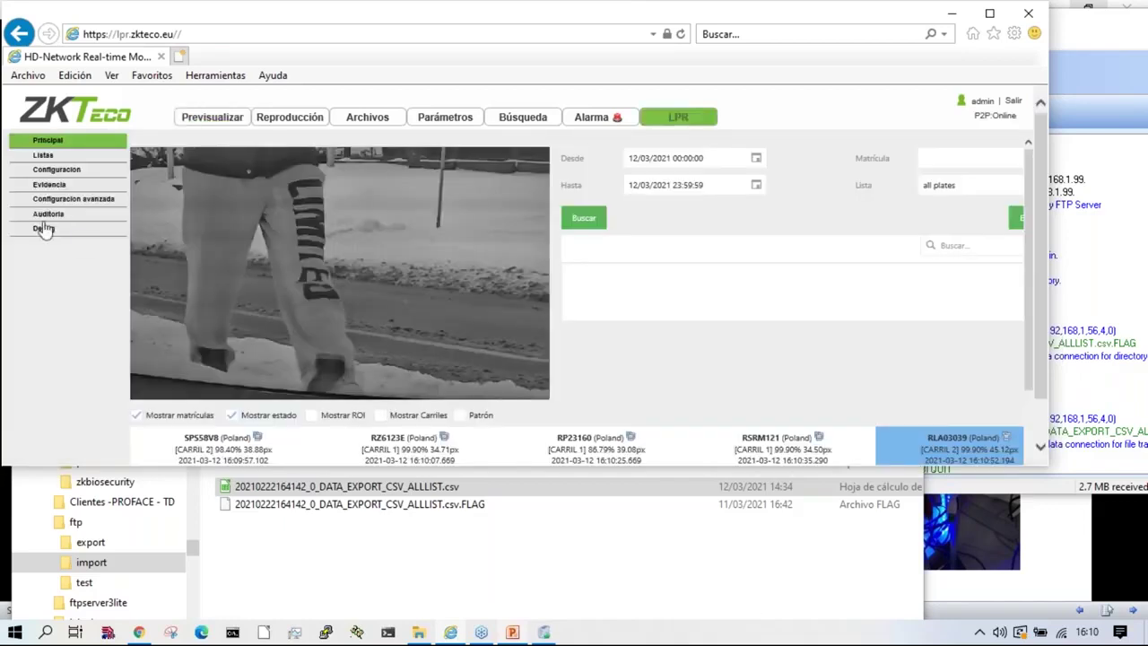
{"action": "left_click", "coordinate": [43, 156]}
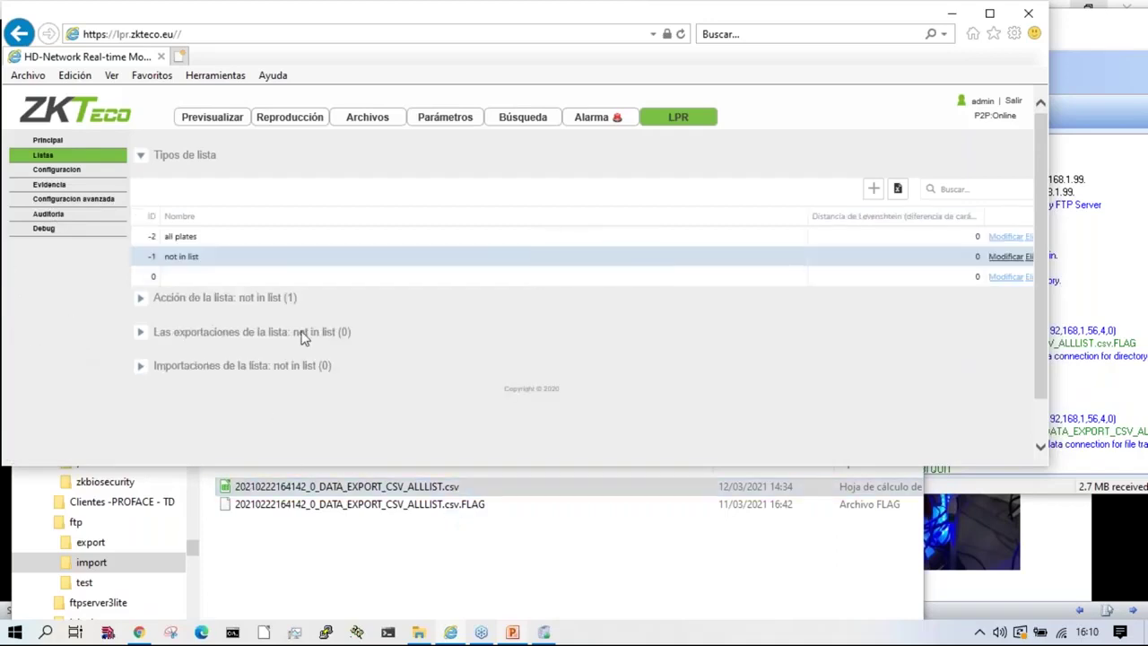
{"action": "left_click", "coordinate": [213, 238]}
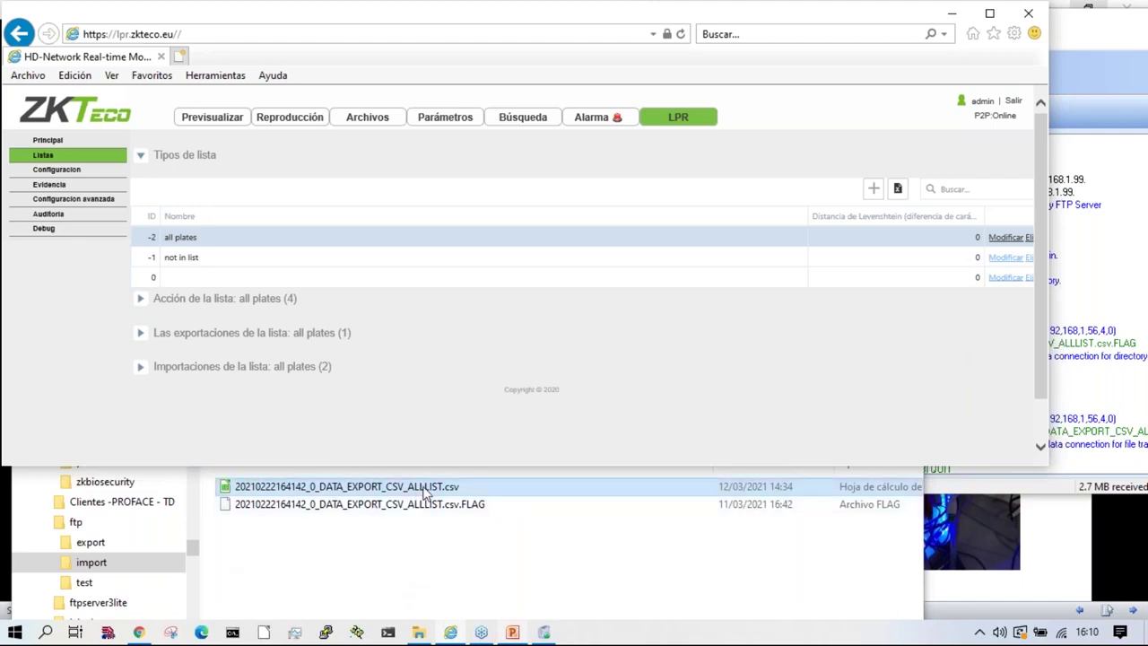
{"action": "right_click", "coordinate": [425, 490]}
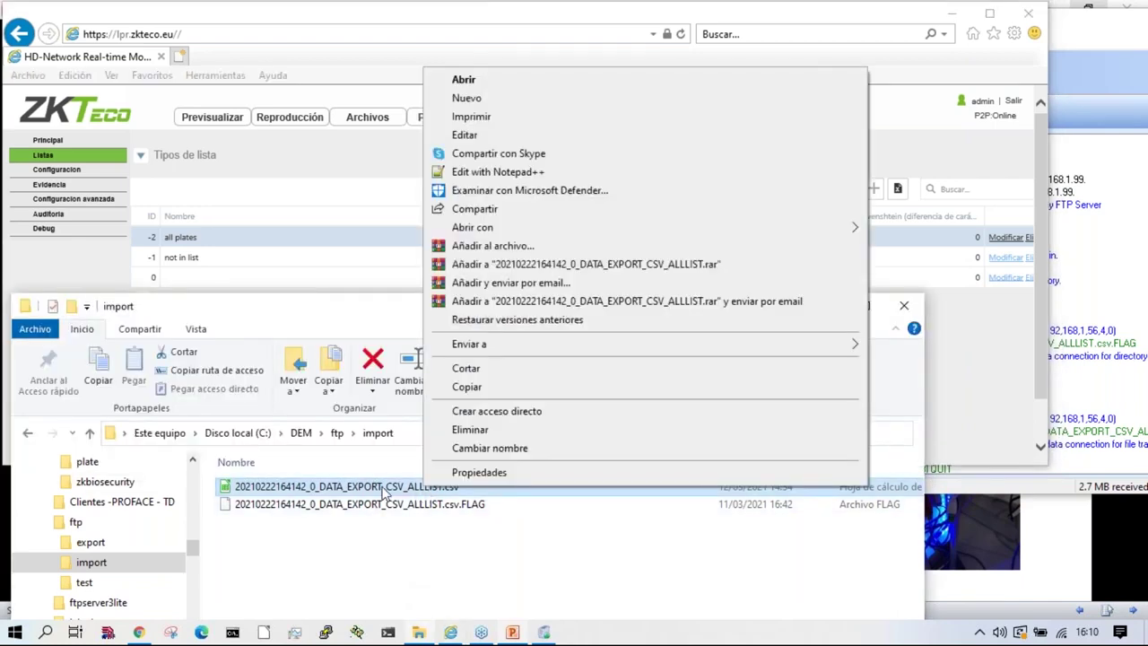
{"action": "left_click", "coordinate": [348, 562]}
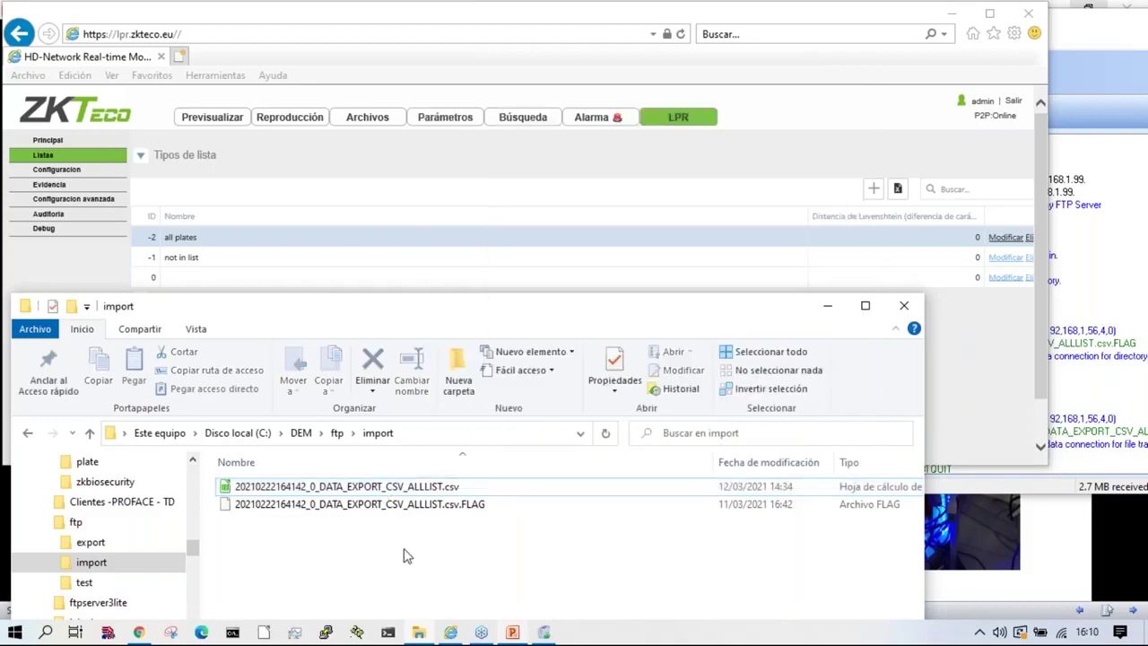
{"action": "left_click", "coordinate": [126, 546]}
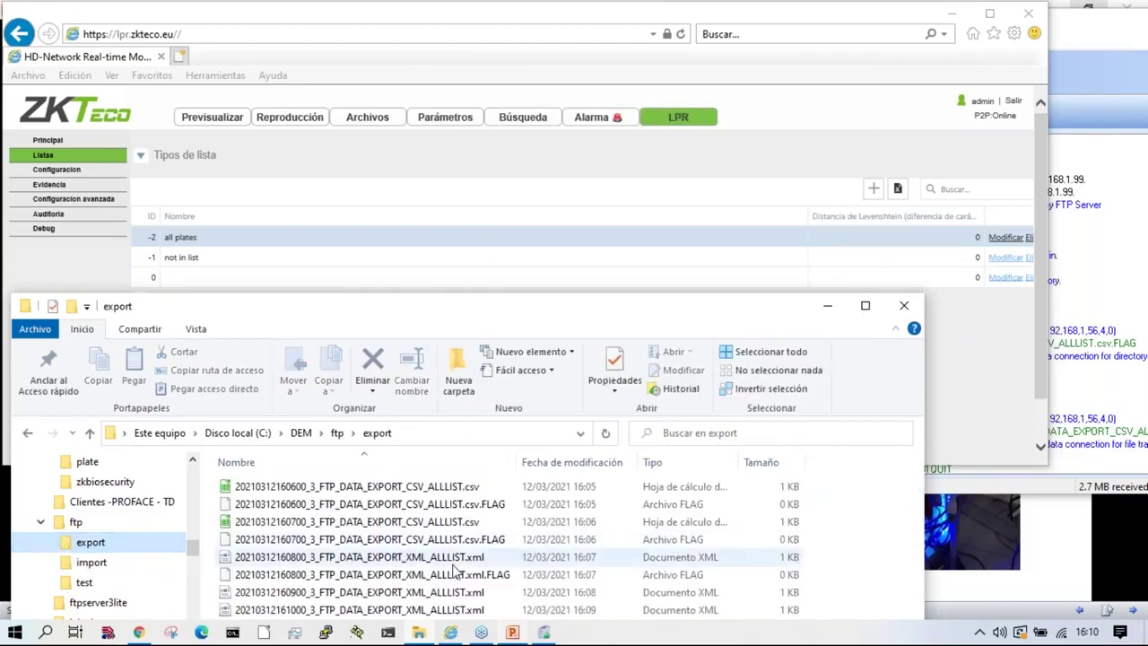
{"action": "left_click", "coordinate": [446, 597]}
{"action": "left_click_drag", "start_coordinate": [567, 296], "coordinate": [621, 172]}
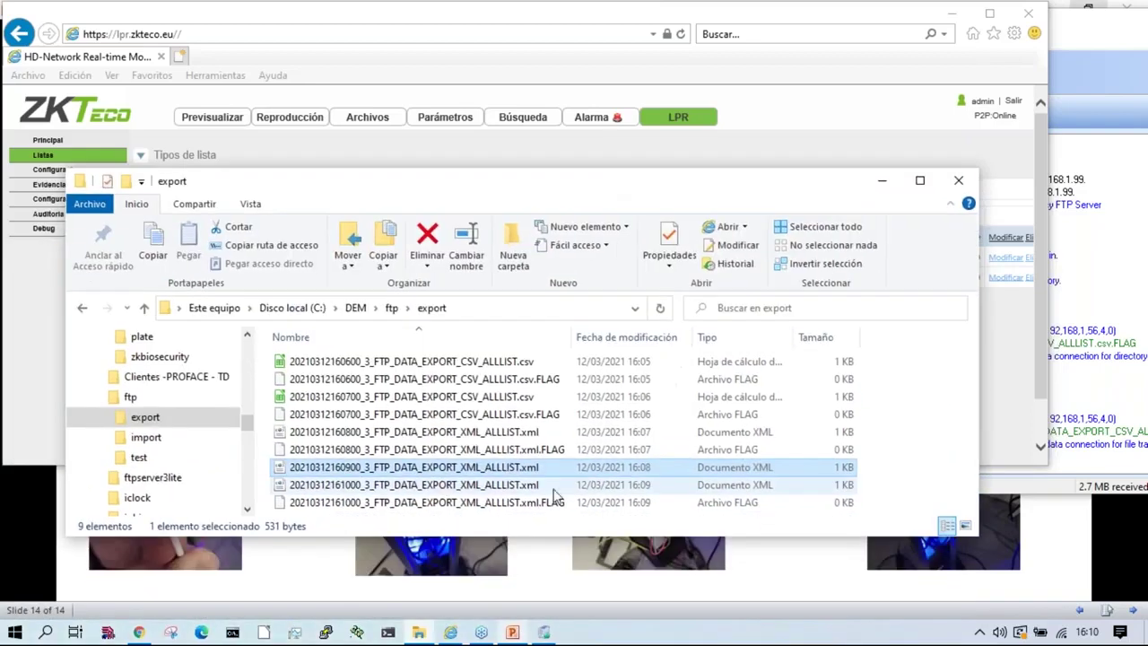
{"action": "left_click", "coordinate": [499, 400]}
{"action": "double_click", "coordinate": [499, 399]}
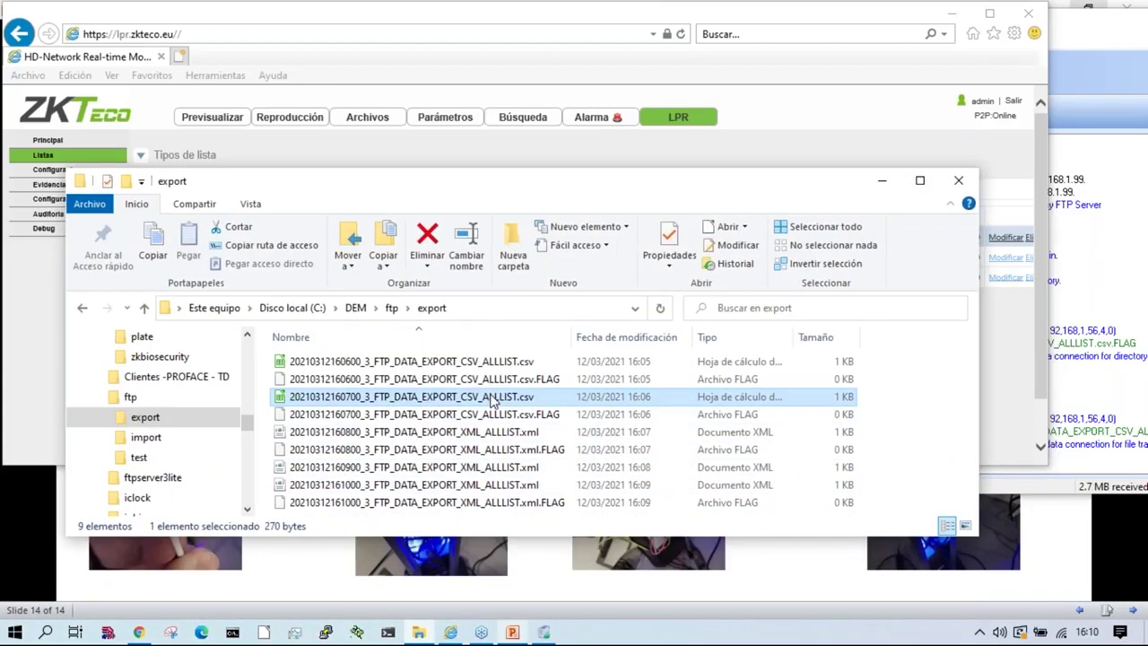
Step: Open the ALLLIST CSV from the import folder alongside the export CSV in Calc
{"action": "left_click", "coordinate": [683, 527]}
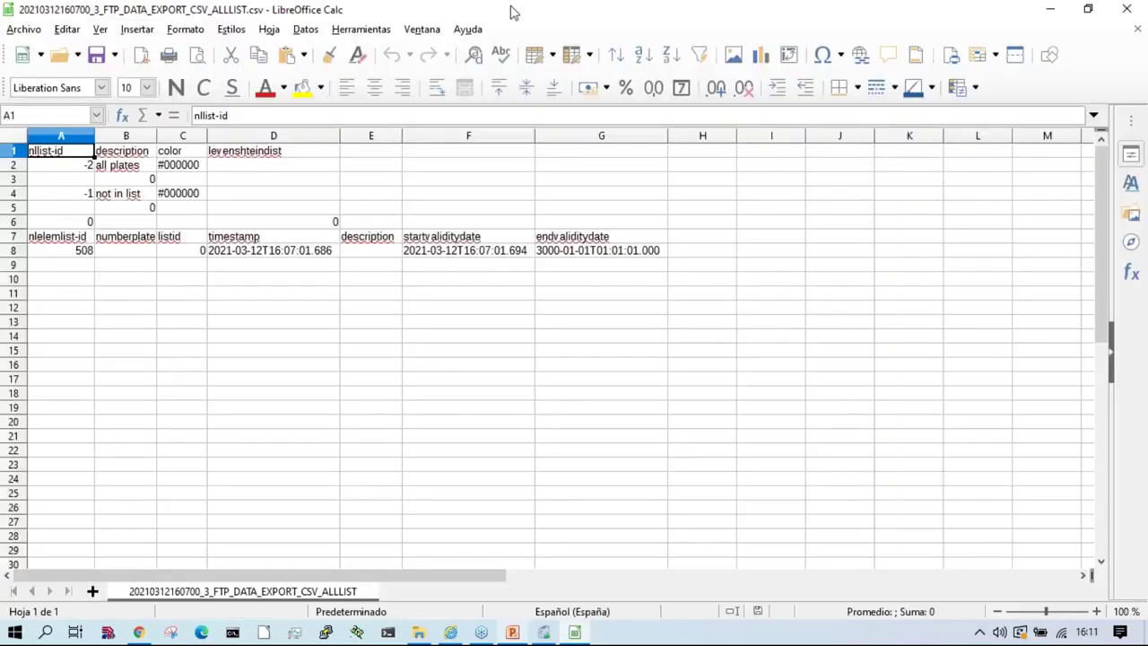
{"action": "left_click_drag", "start_coordinate": [478, 12], "coordinate": [520, 75]}
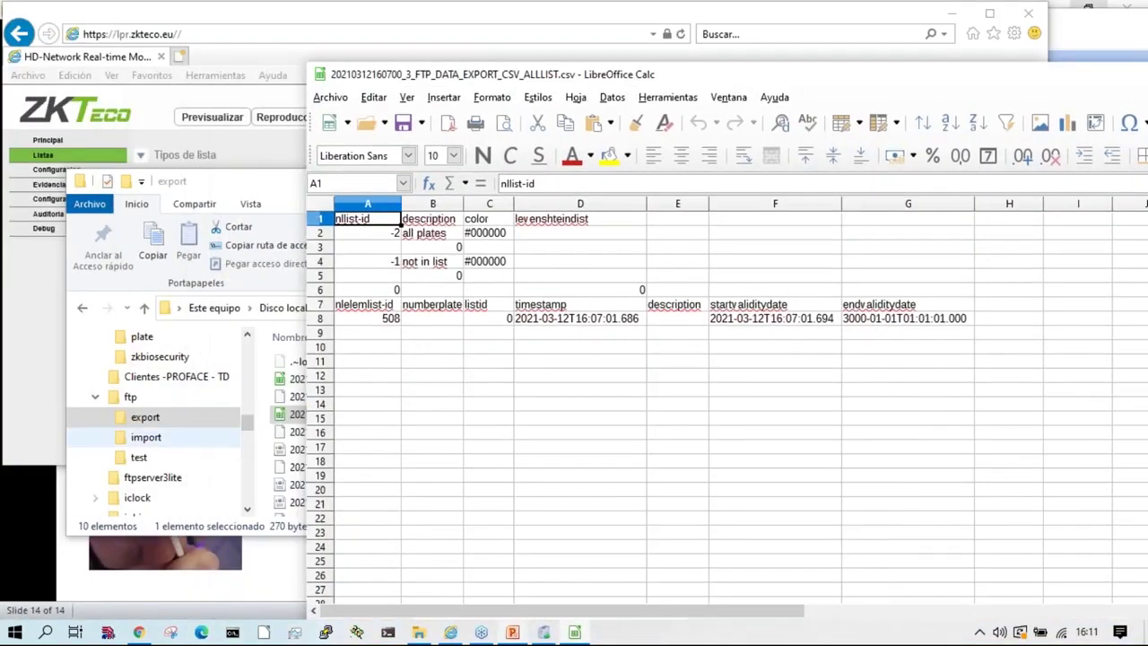
{"action": "left_click", "coordinate": [139, 446]}
{"action": "left_click", "coordinate": [439, 362]}
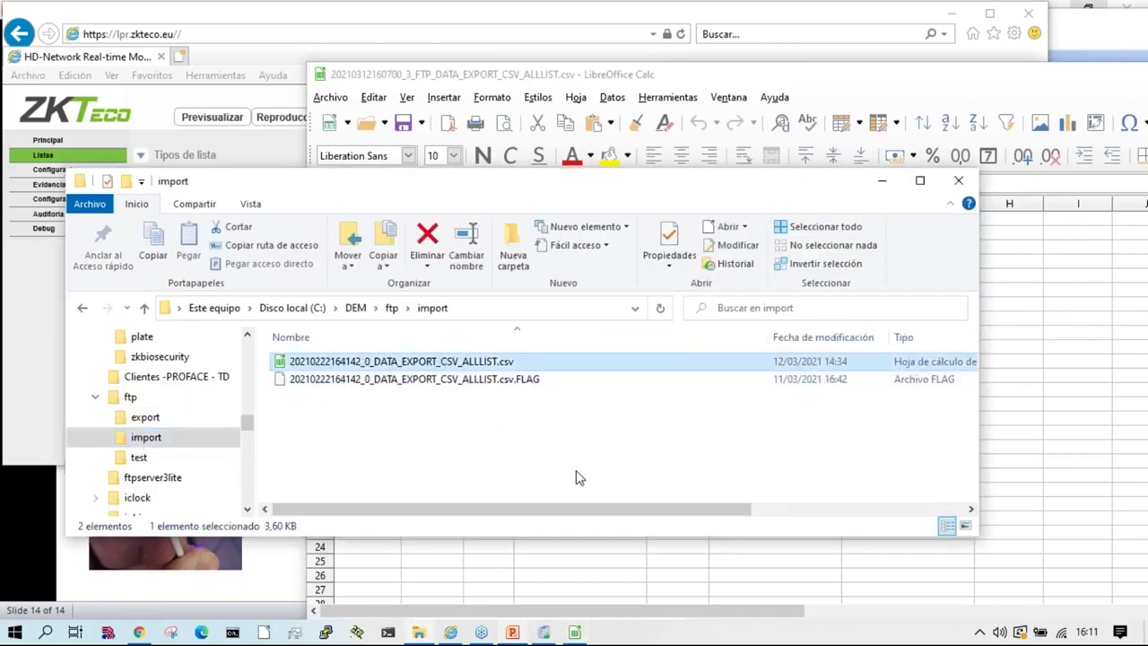
{"action": "left_click", "coordinate": [985, 580]}
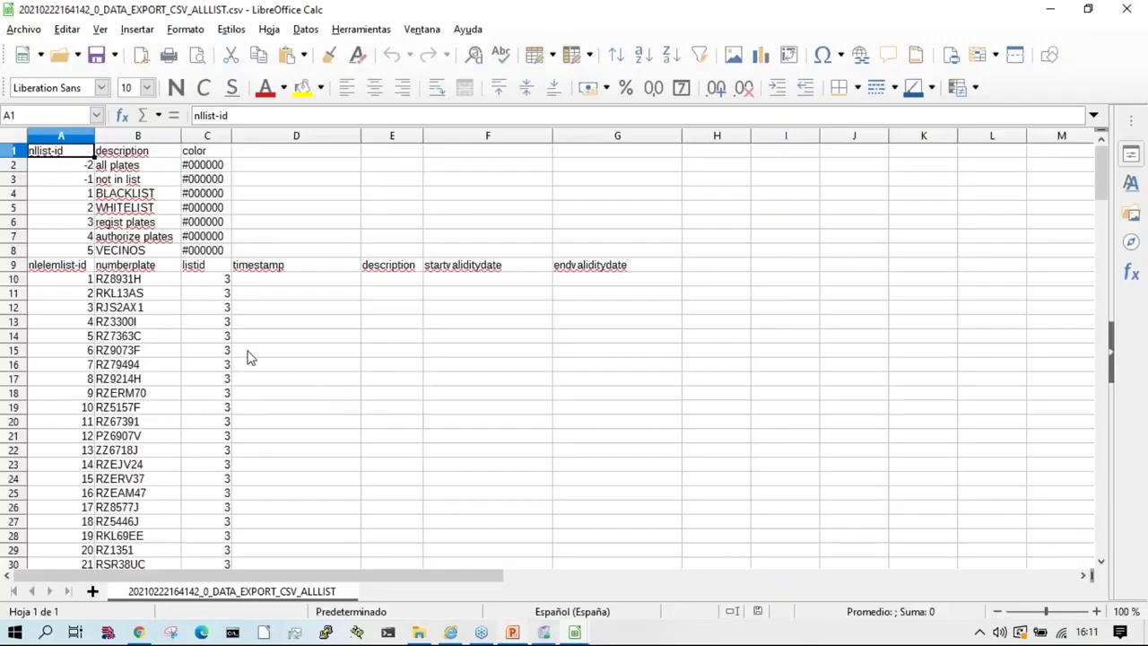
Step: Copy the list definitions in A2:C8 of the ALLLIST sheet
{"action": "left_click_drag", "start_coordinate": [72, 167], "coordinate": [205, 258]}
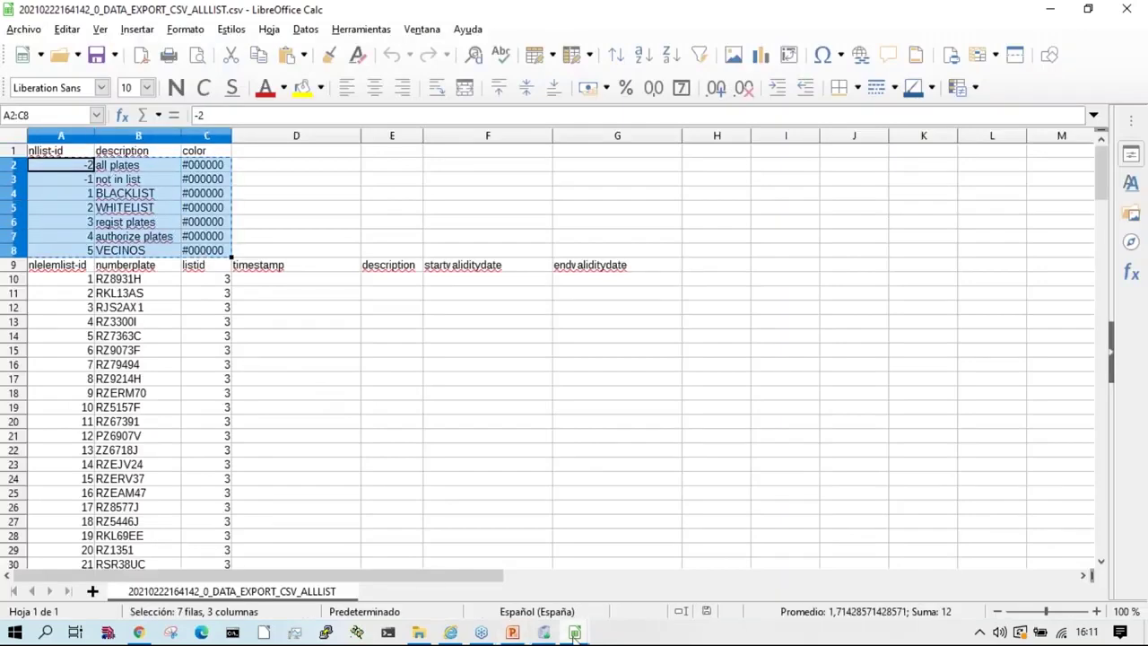
{"action": "key", "text": "ctrl+c"}
{"action": "mouse_move", "coordinate": [575, 635]}
{"action": "left_click", "coordinate": [504, 584]}
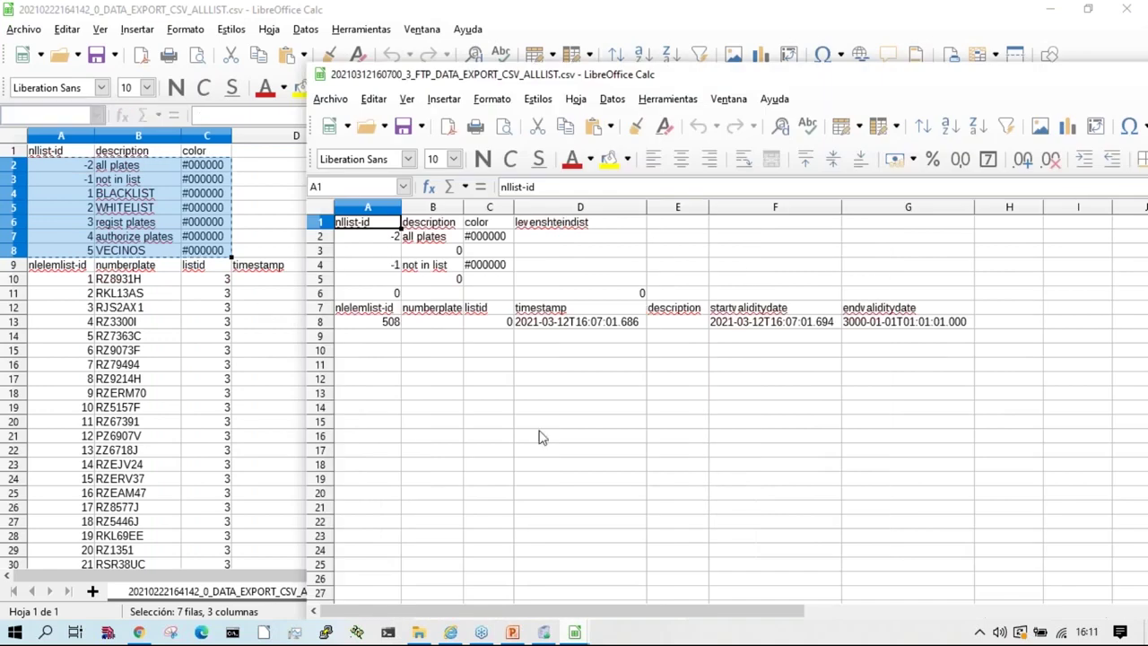
Step: Insert cells at A6 in the FTP export sheet, then undo it
{"action": "left_click", "coordinate": [372, 296]}
{"action": "right_click", "coordinate": [373, 296]}
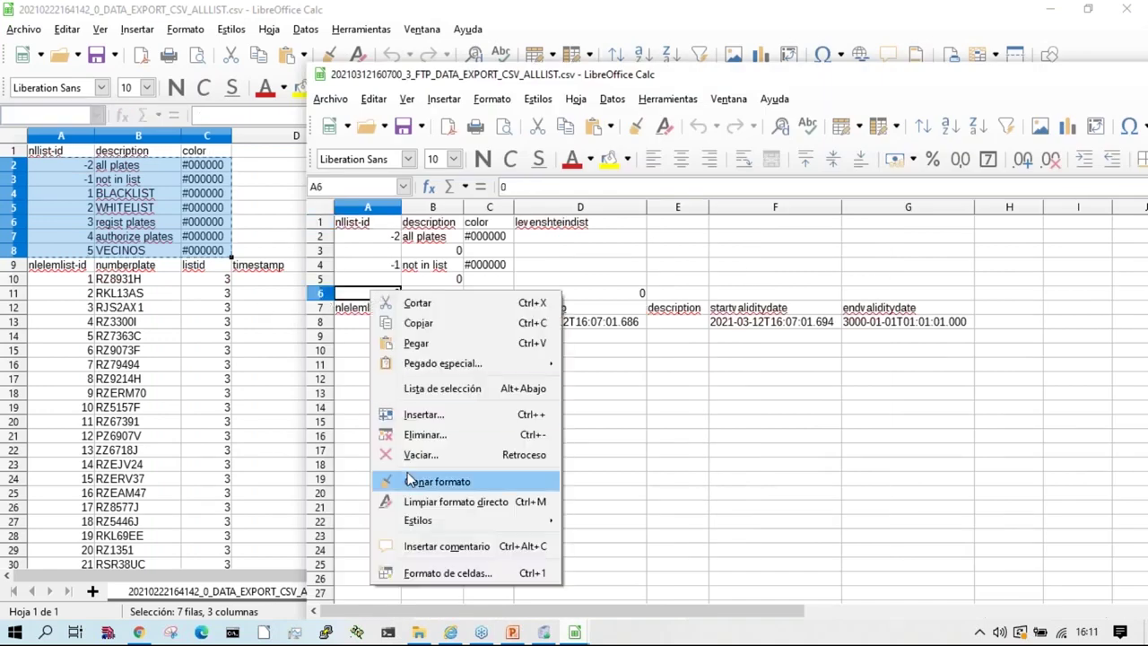
{"action": "left_click", "coordinate": [450, 415]}
{"action": "left_click", "coordinate": [864, 351]}
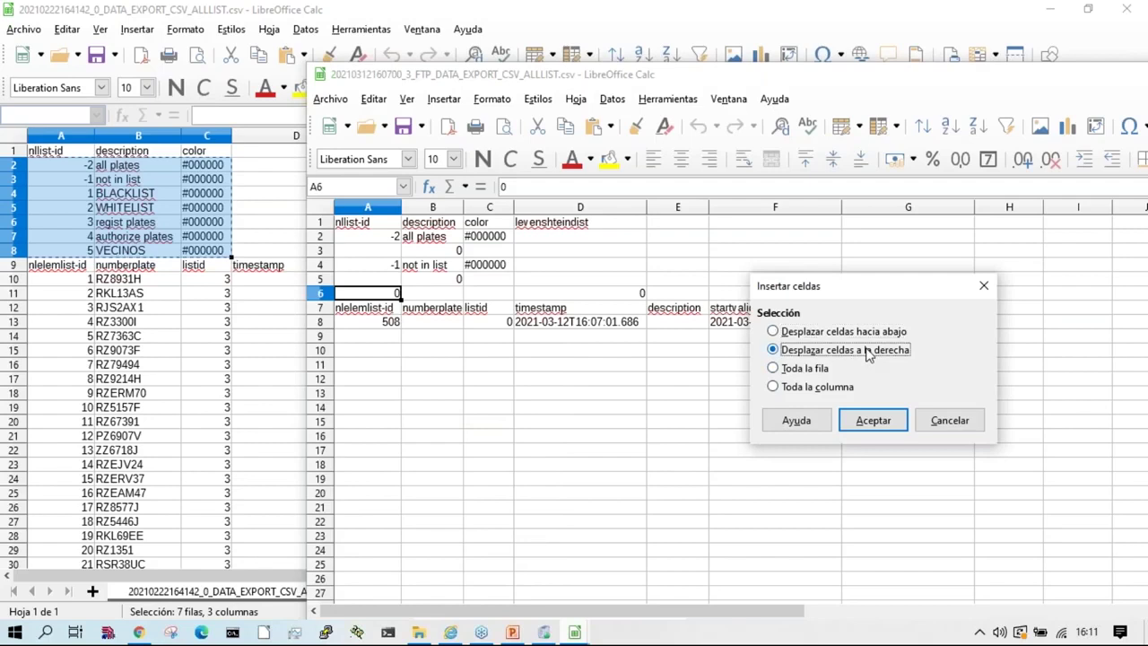
{"action": "left_click", "coordinate": [859, 421]}
{"action": "key", "text": "ctrl+z"}
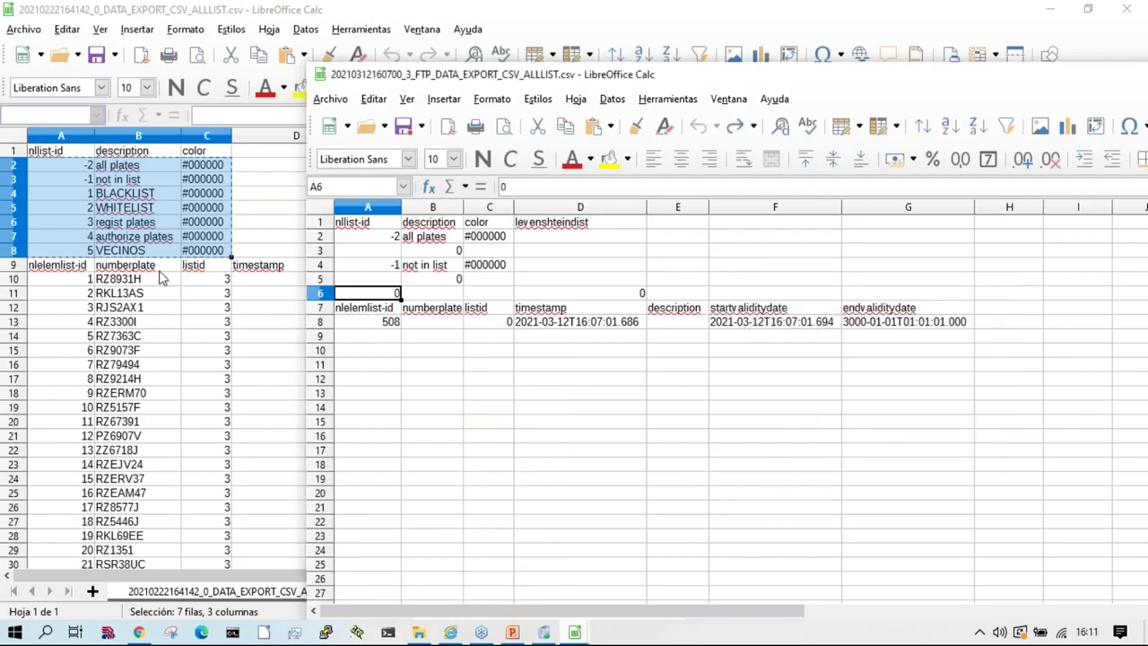
Step: Delete row 6 and insert two empty rows there in the FTP export sheet
{"action": "left_click", "coordinate": [320, 295]}
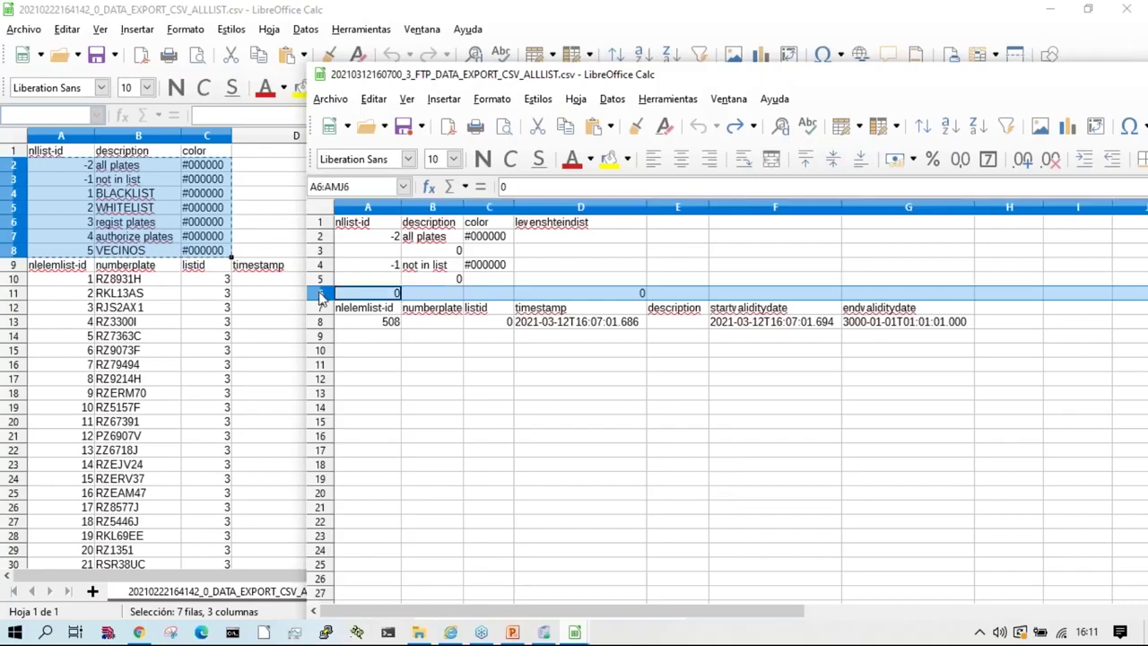
{"action": "right_click", "coordinate": [321, 295]}
{"action": "left_click", "coordinate": [386, 141]}
{"action": "right_click", "coordinate": [326, 296]}
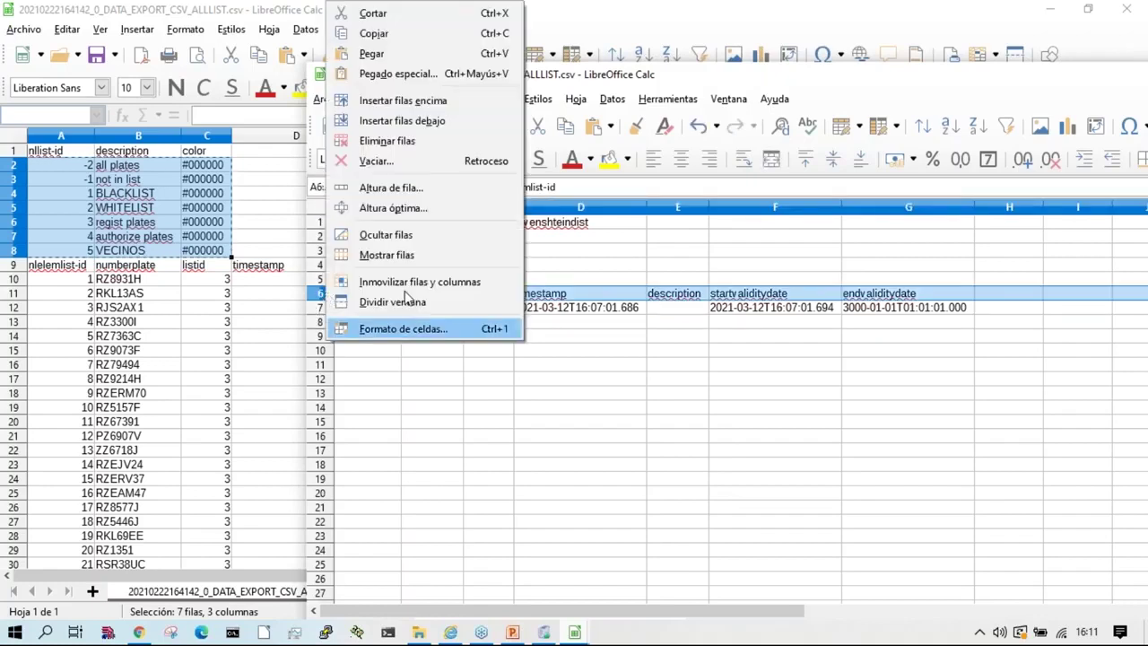
{"action": "left_click", "coordinate": [386, 101]}
{"action": "right_click", "coordinate": [324, 298]}
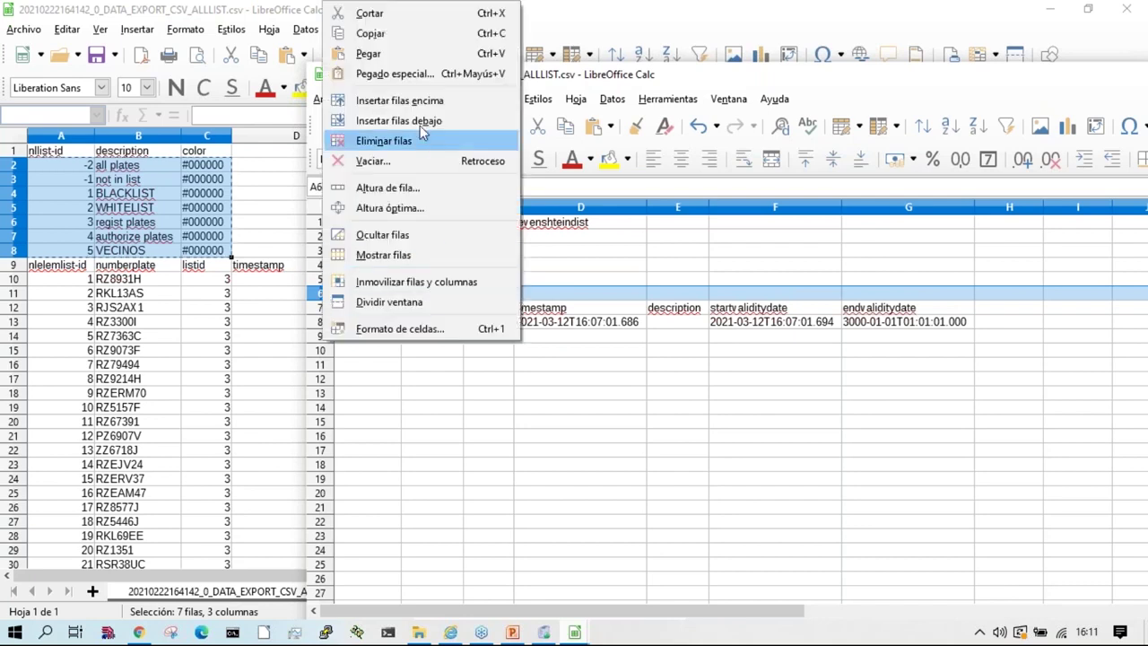
{"action": "left_click", "coordinate": [386, 99]}
Step: Select rows 2–8 in the ALLLIST sheet and add another blank row above row 7
{"action": "left_click", "coordinate": [106, 211]}
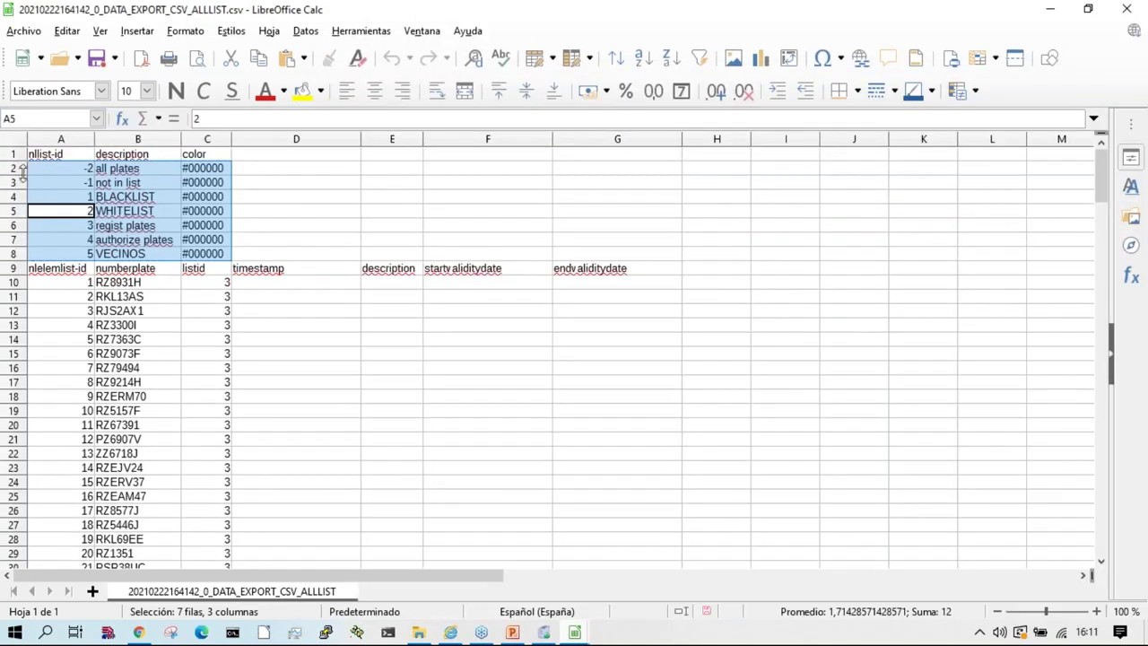
{"action": "left_click_drag", "start_coordinate": [14, 168], "coordinate": [27, 255]}
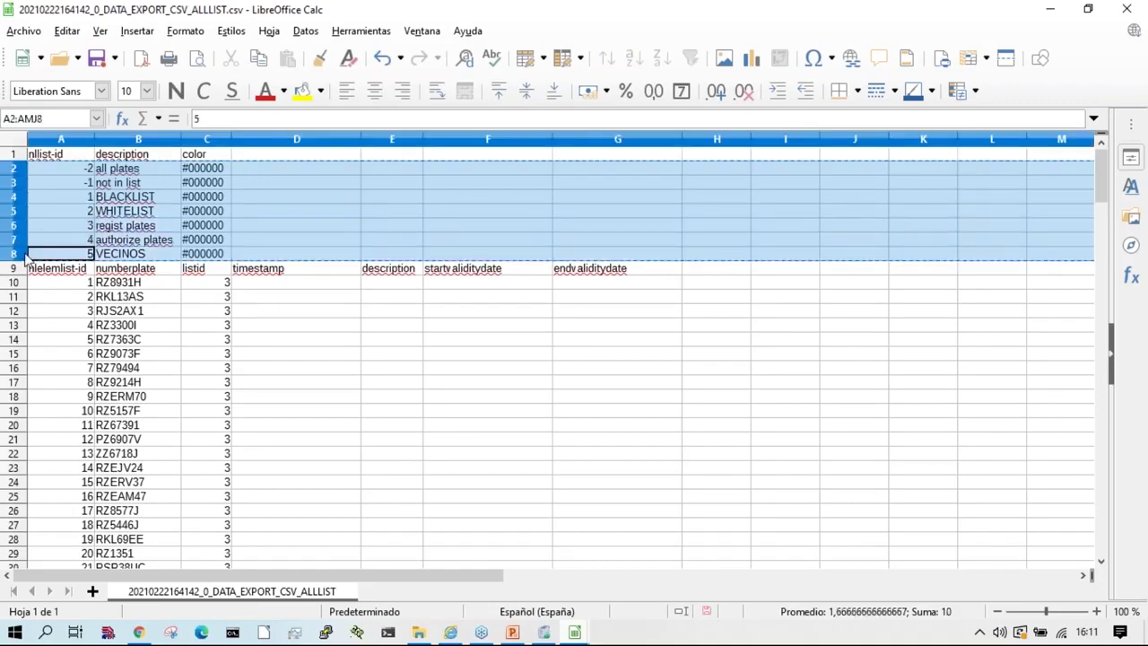
{"action": "key", "text": "alt+Tab"}
{"action": "right_click", "coordinate": [321, 294]}
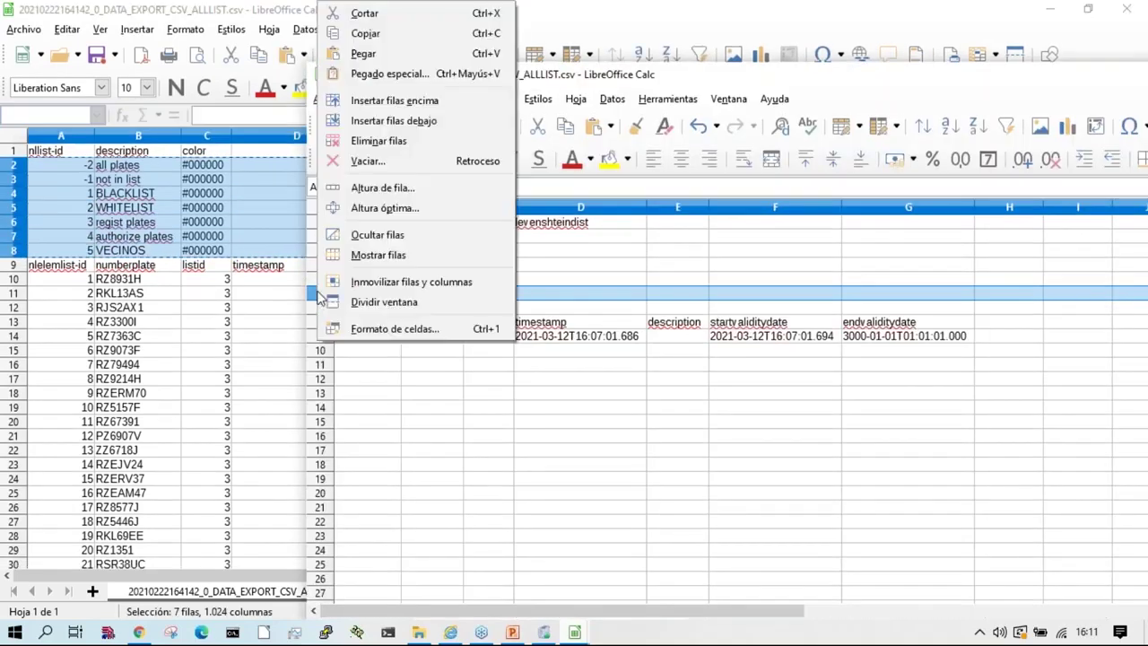
{"action": "left_click", "coordinate": [427, 105]}
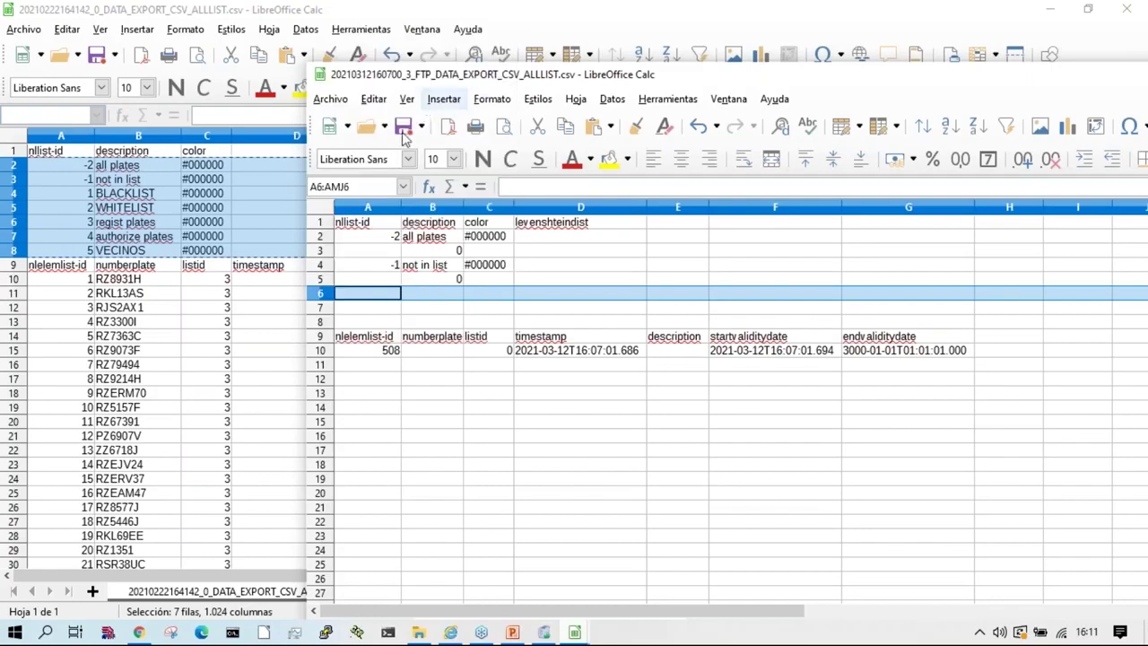
Step: Copy A2:C8 from ALLLIST and paste it at A2 of the export sheet, confirming overwrite
{"action": "left_click", "coordinate": [99, 212]}
{"action": "left_click_drag", "start_coordinate": [72, 166], "coordinate": [220, 255]}
{"action": "right_click", "coordinate": [210, 244]}
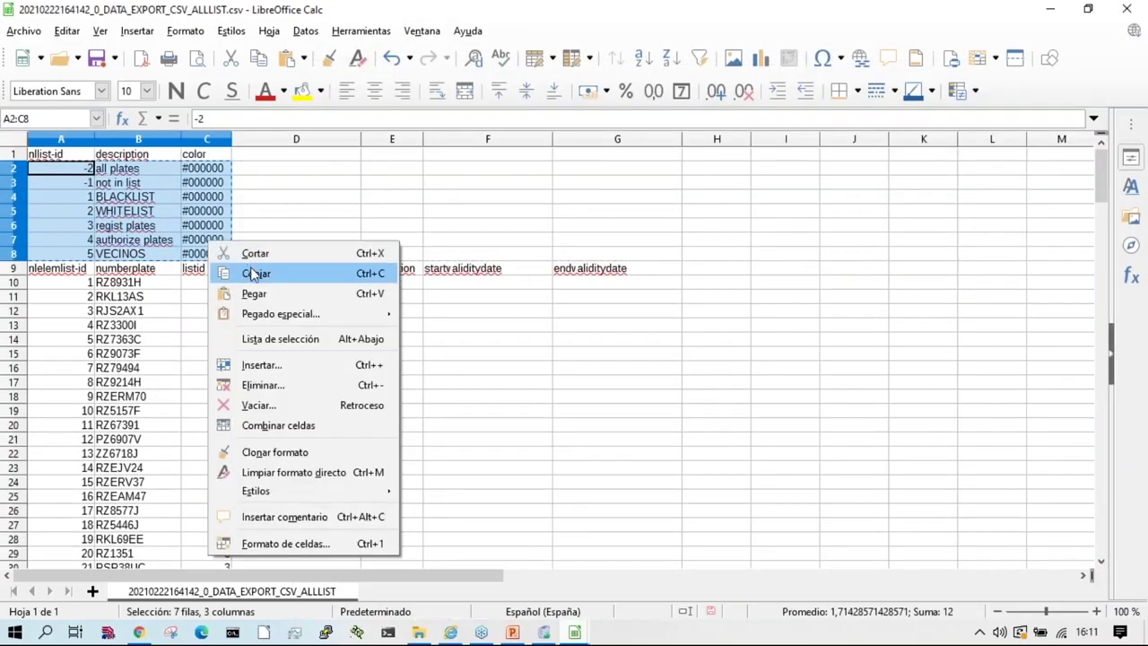
{"action": "left_click", "coordinate": [254, 272]}
{"action": "key", "text": "alt+Tab"}
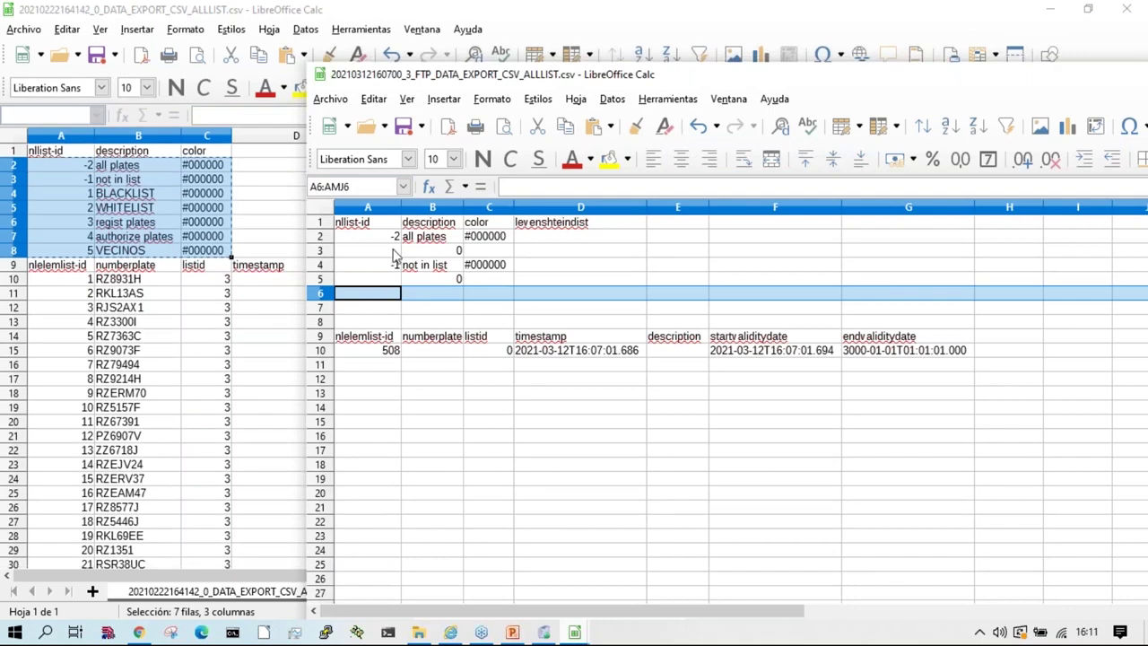
{"action": "left_click", "coordinate": [386, 237]}
{"action": "key", "text": "ctrl+v"}
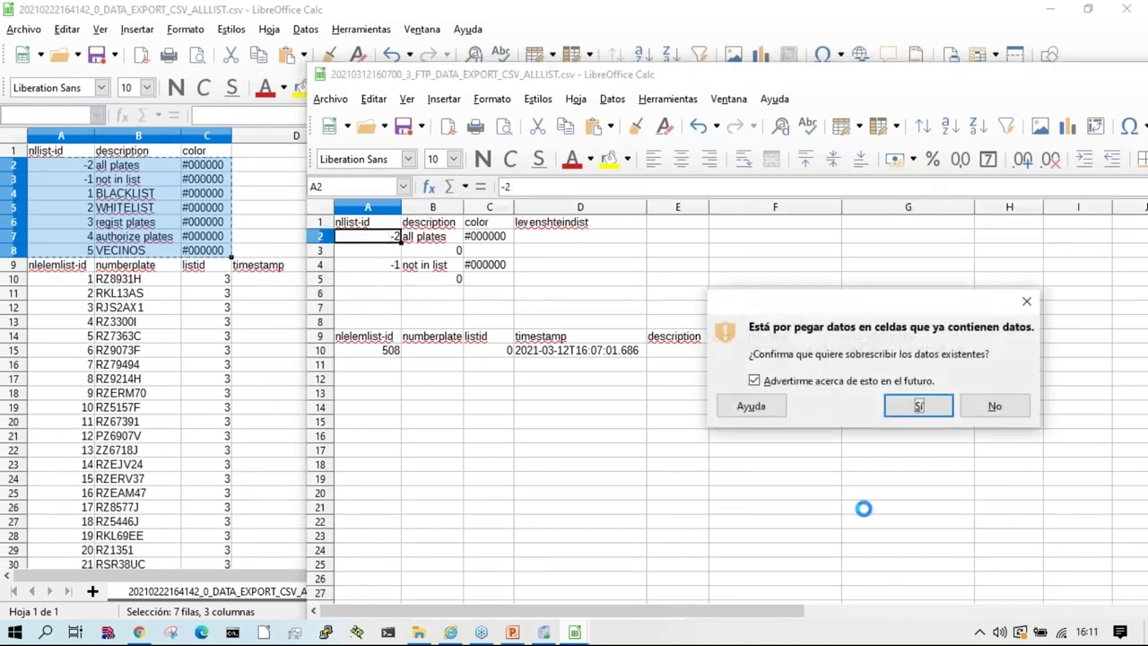
{"action": "left_click", "coordinate": [934, 405]}
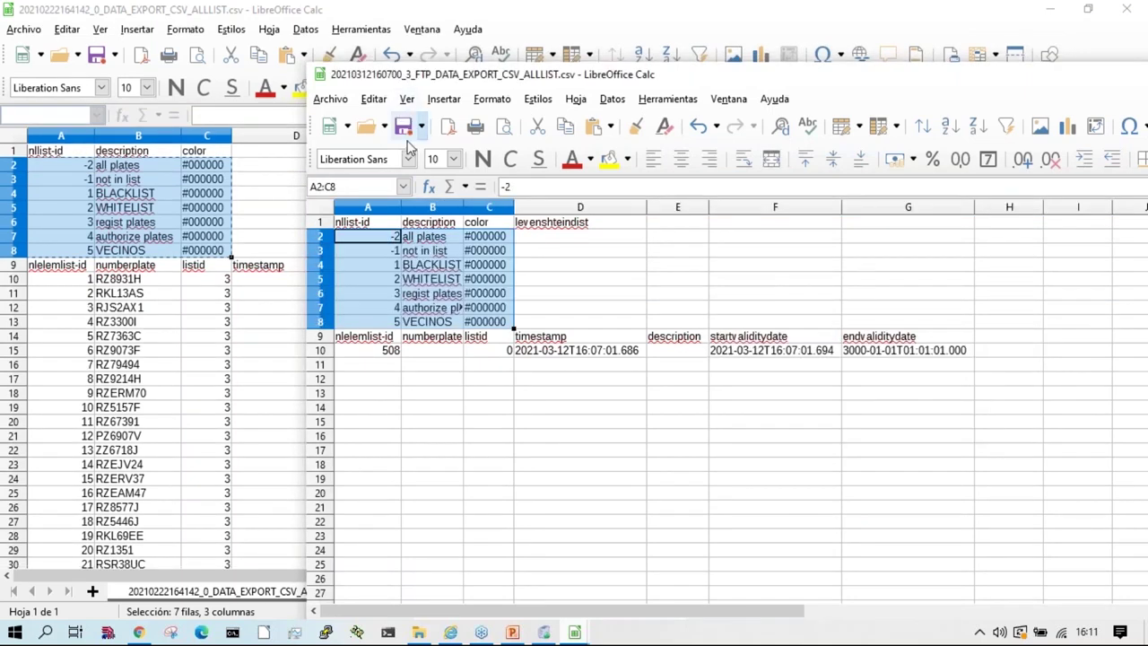
Step: Save the FTP export sheet as Texto CSV into the ftp\import folder
{"action": "left_click", "coordinate": [343, 102]}
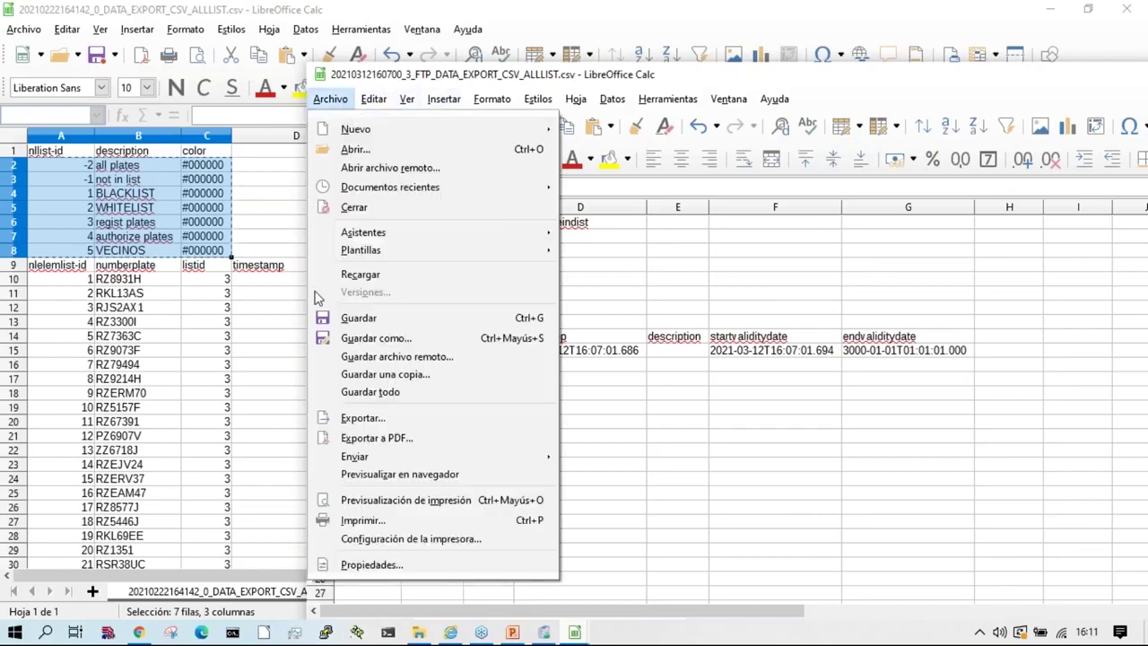
{"action": "left_click", "coordinate": [381, 338]}
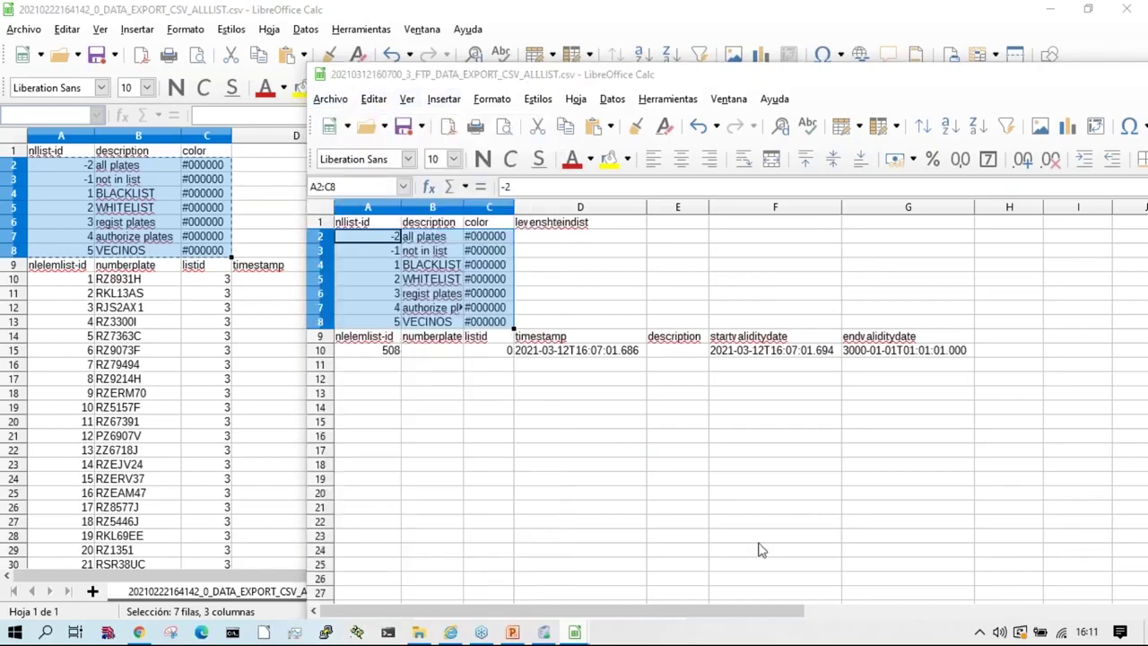
{"action": "left_click", "coordinate": [493, 107]}
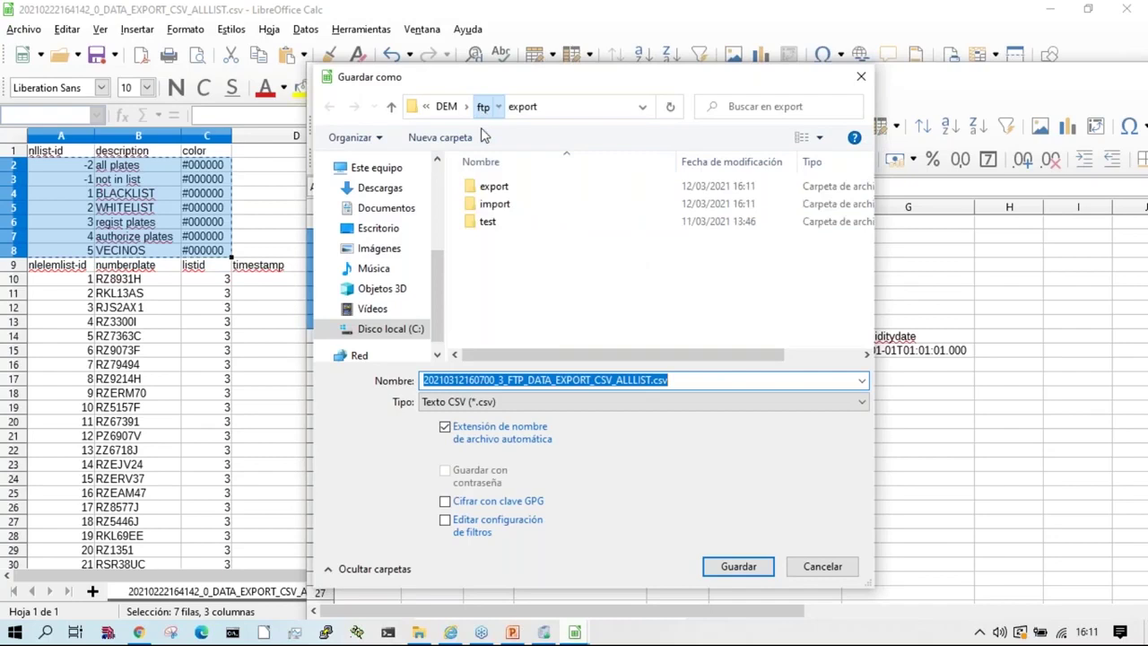
{"action": "double_click", "coordinate": [494, 205]}
{"action": "left_click", "coordinate": [741, 566]}
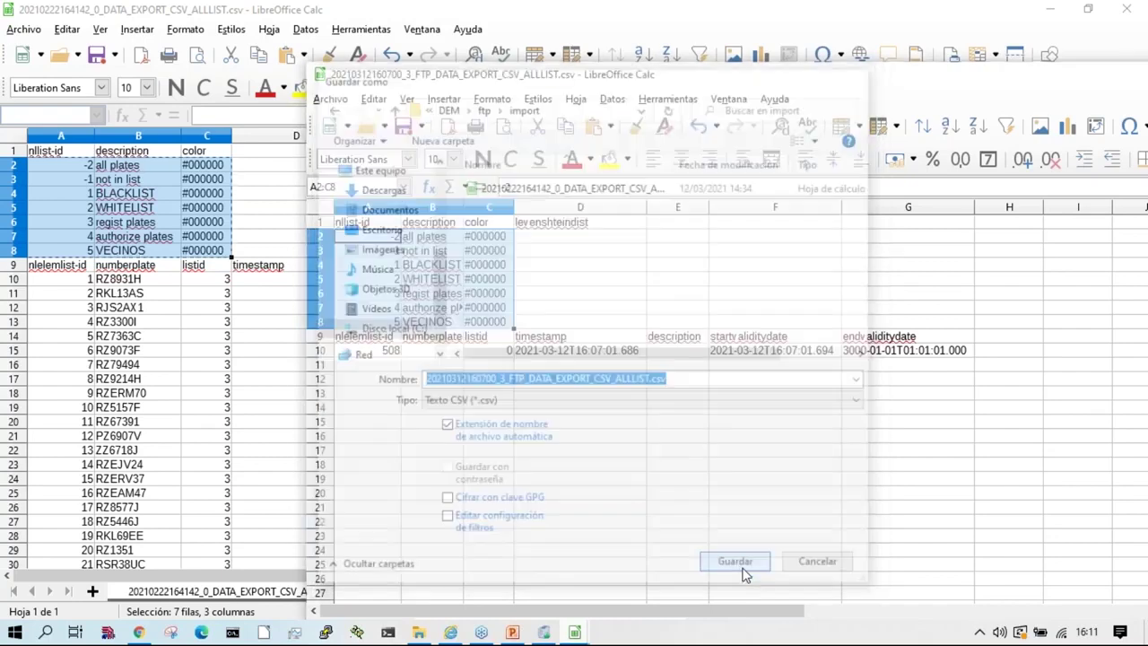
{"action": "left_click", "coordinate": [911, 409]}
Step: Close both spreadsheets, discarding changes to the original ALLLIST file
{"action": "left_click", "coordinate": [329, 75]}
{"action": "left_click", "coordinate": [354, 197]}
{"action": "left_click", "coordinate": [1127, 9]}
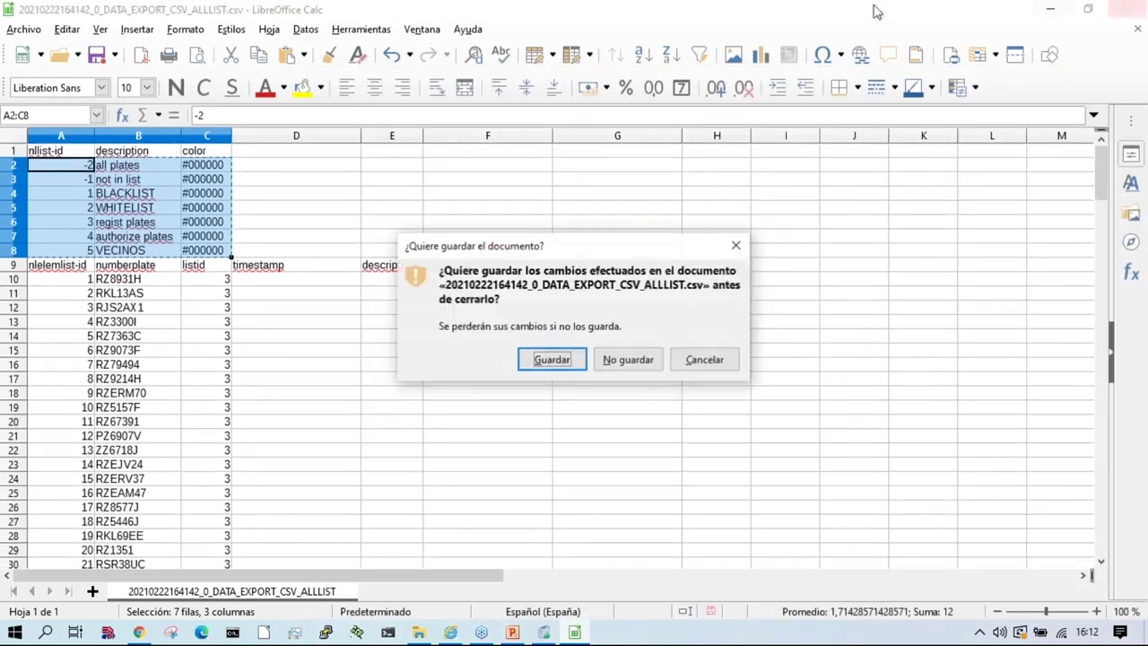
{"action": "left_click", "coordinate": [628, 365]}
Step: Reopen the saved CSV from the import folder to check it, then close it
{"action": "left_click", "coordinate": [600, 443]}
{"action": "left_click", "coordinate": [496, 402]}
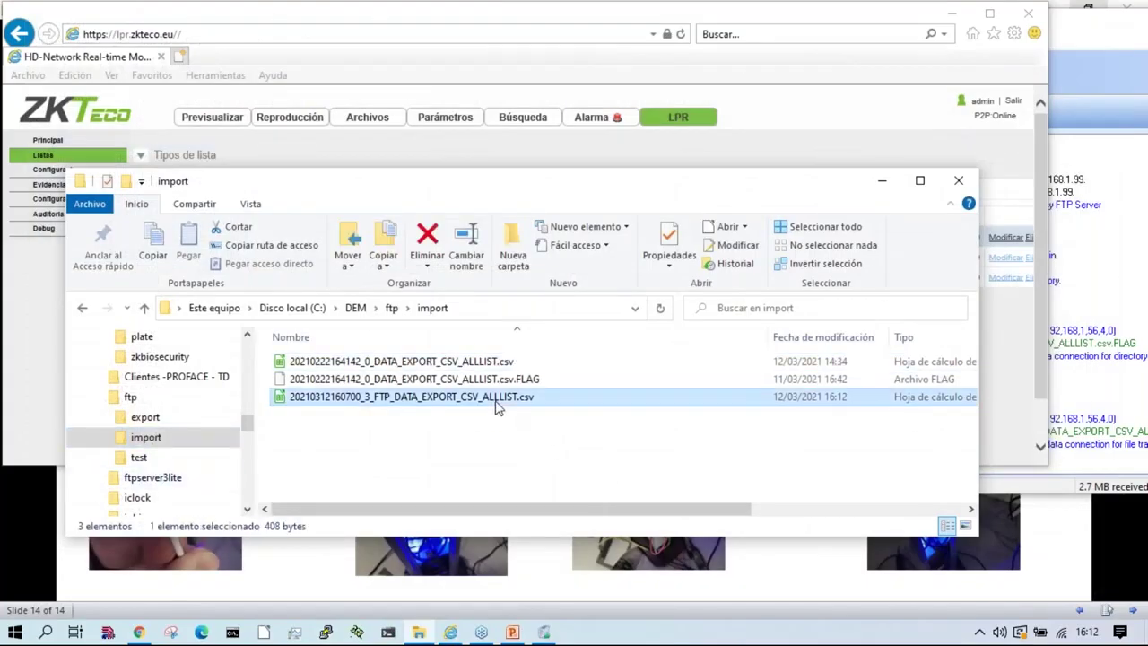
{"action": "key", "text": "Return"}
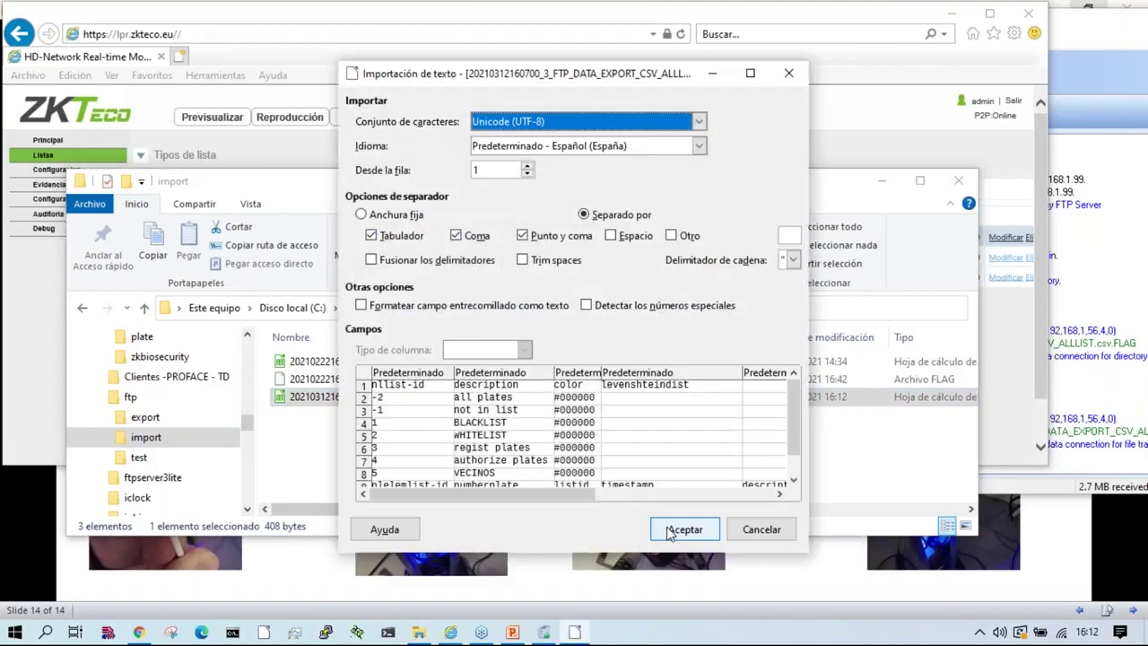
{"action": "left_click", "coordinate": [677, 529]}
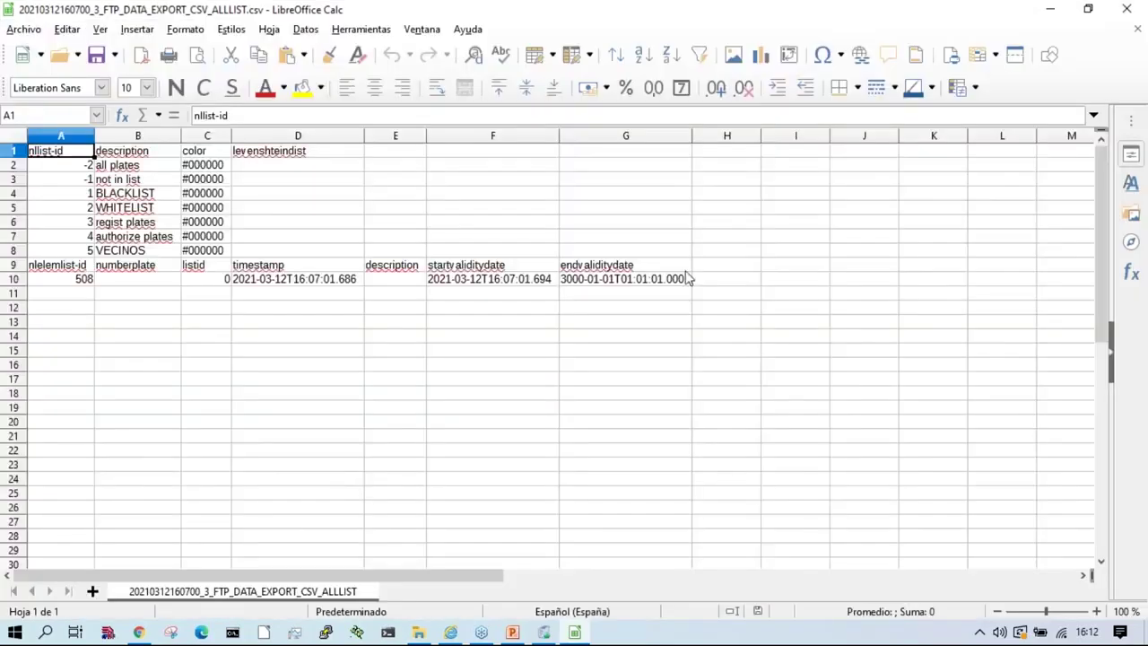
{"action": "left_click", "coordinate": [1113, 9]}
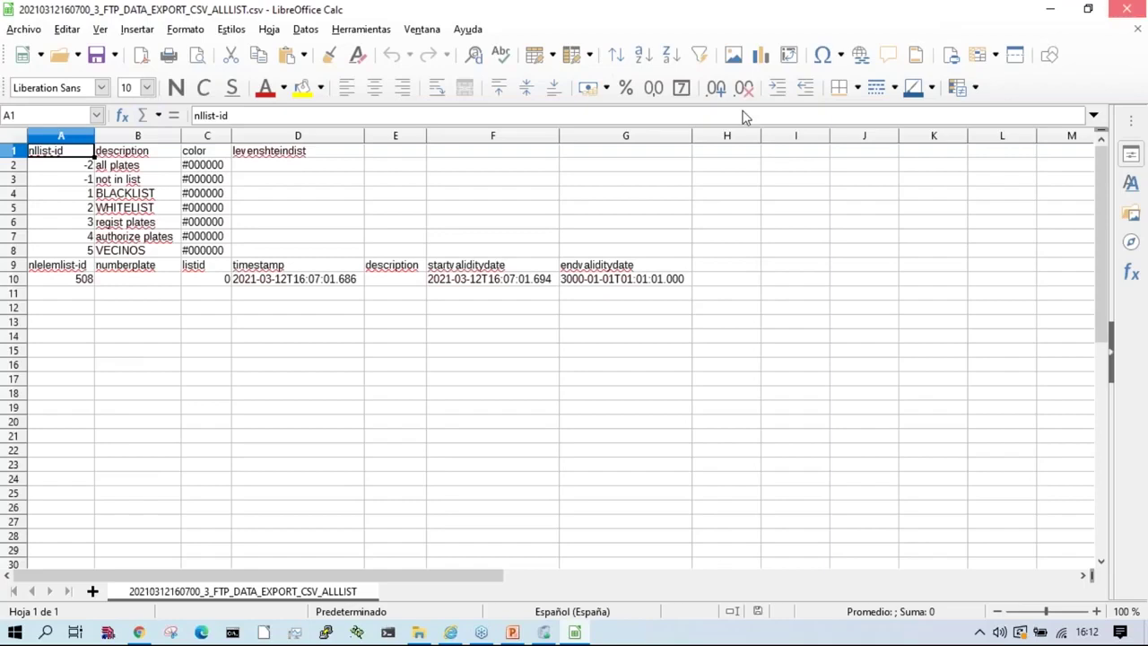
{"action": "left_click_drag", "start_coordinate": [443, 170], "coordinate": [782, 147]}
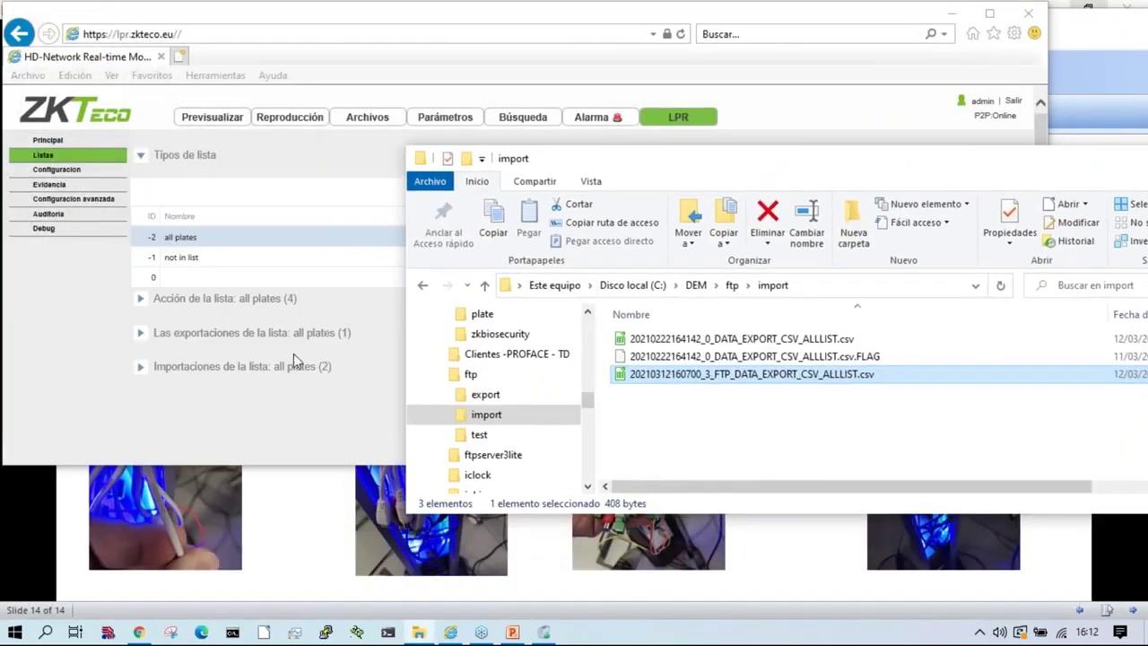
Step: Import the saved FTP export CSV into all plates (8 plates), then reload Listas
{"action": "left_click", "coordinate": [229, 368]}
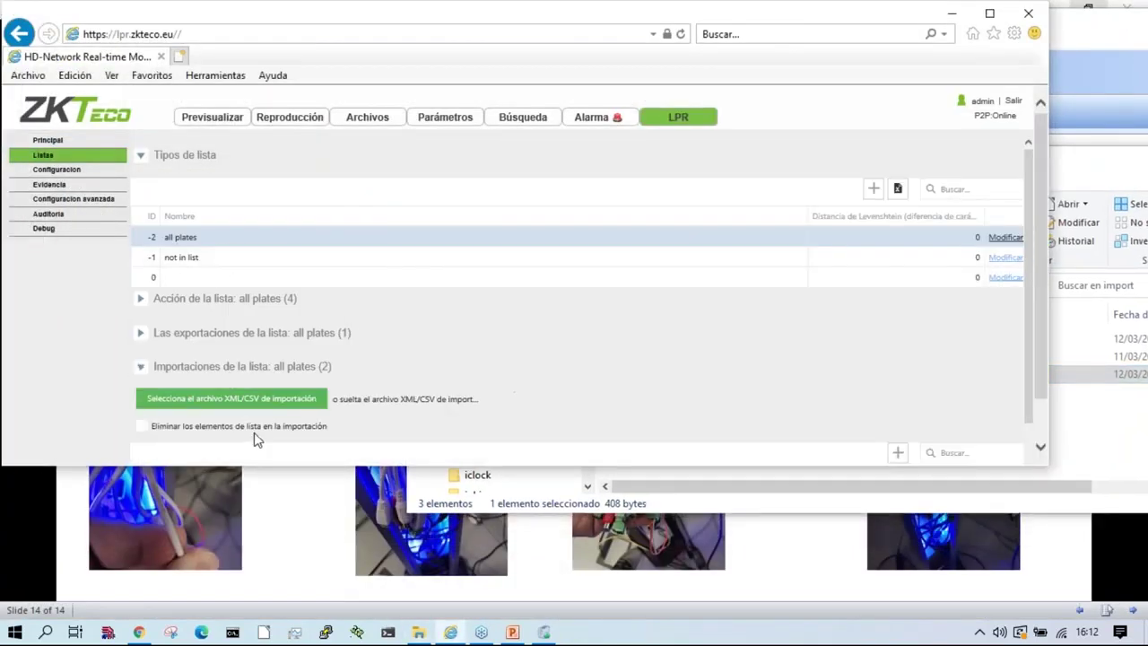
{"action": "scroll", "coordinate": [243, 376], "scroll_direction": "down", "scroll_amount": 2}
{"action": "left_click", "coordinate": [232, 273]}
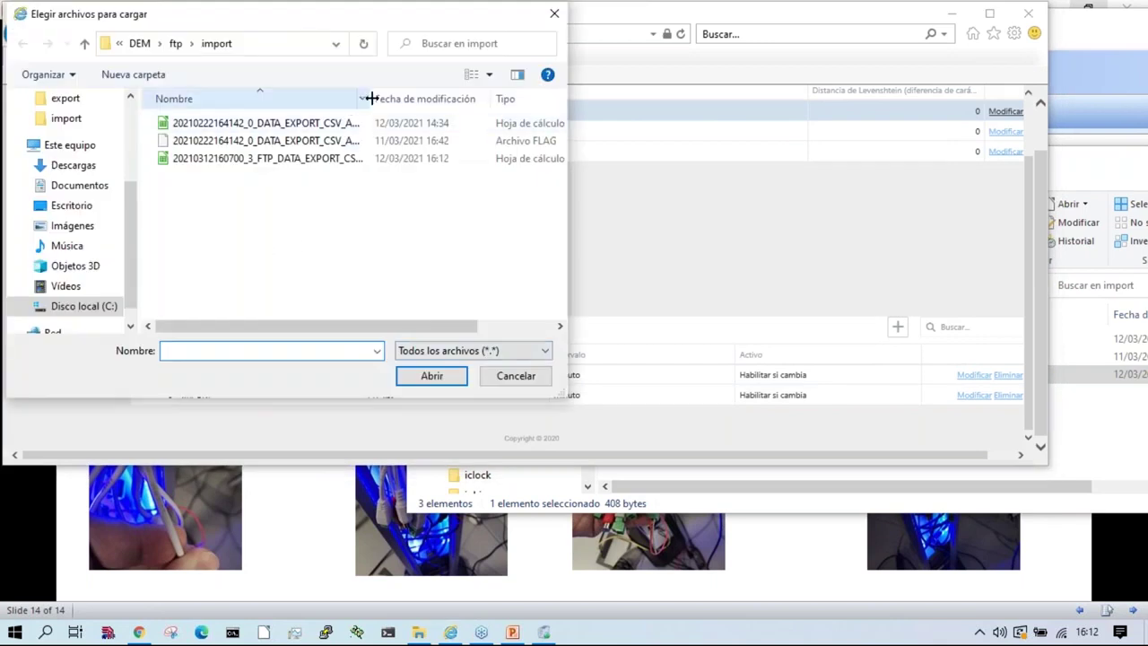
{"action": "double_click", "coordinate": [372, 99]}
{"action": "double_click", "coordinate": [314, 162]}
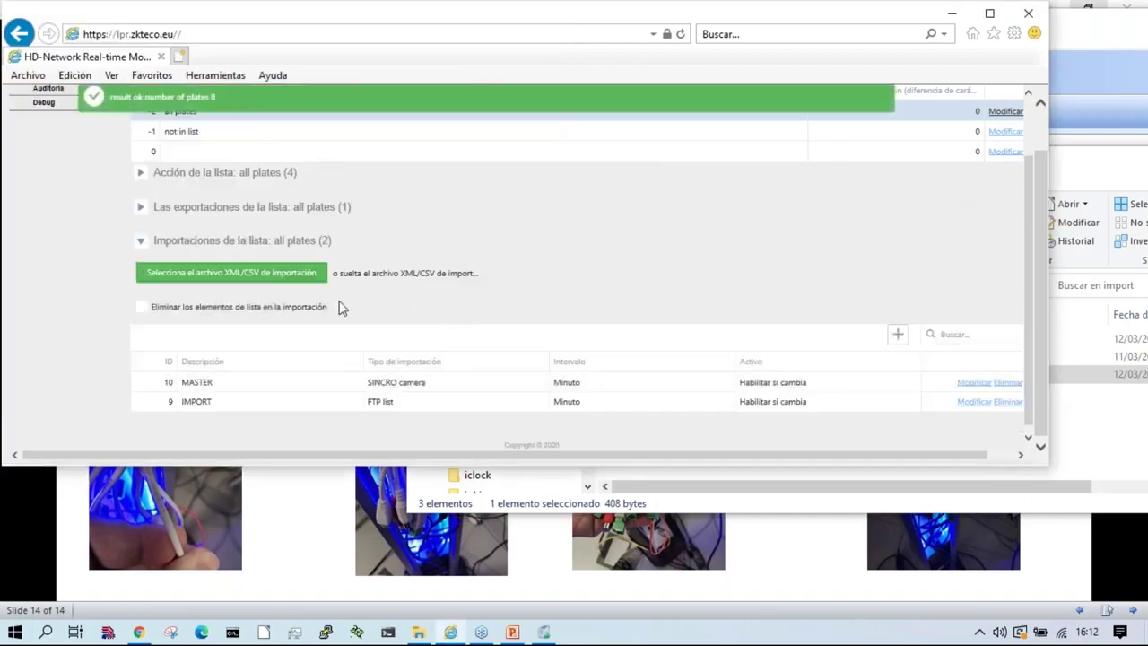
{"action": "scroll", "coordinate": [341, 308], "scroll_direction": "up", "scroll_amount": 3}
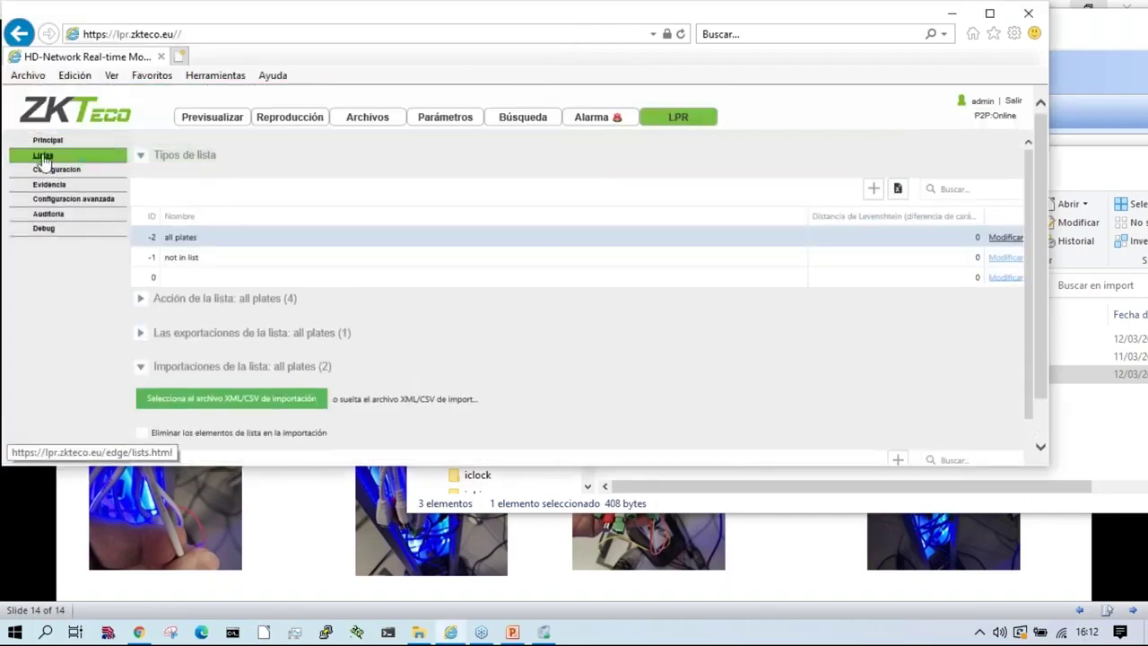
{"action": "left_click", "coordinate": [42, 156]}
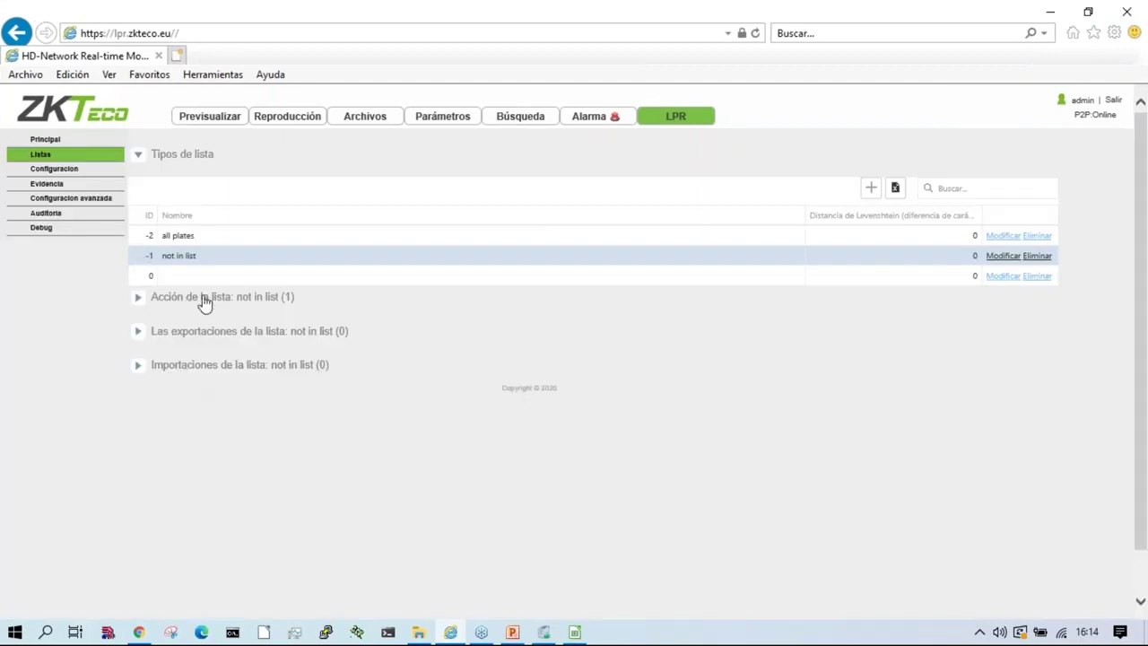
Step: Set the all plates FTP action's Activo to Inhabilitado
{"action": "left_click", "coordinate": [205, 300]}
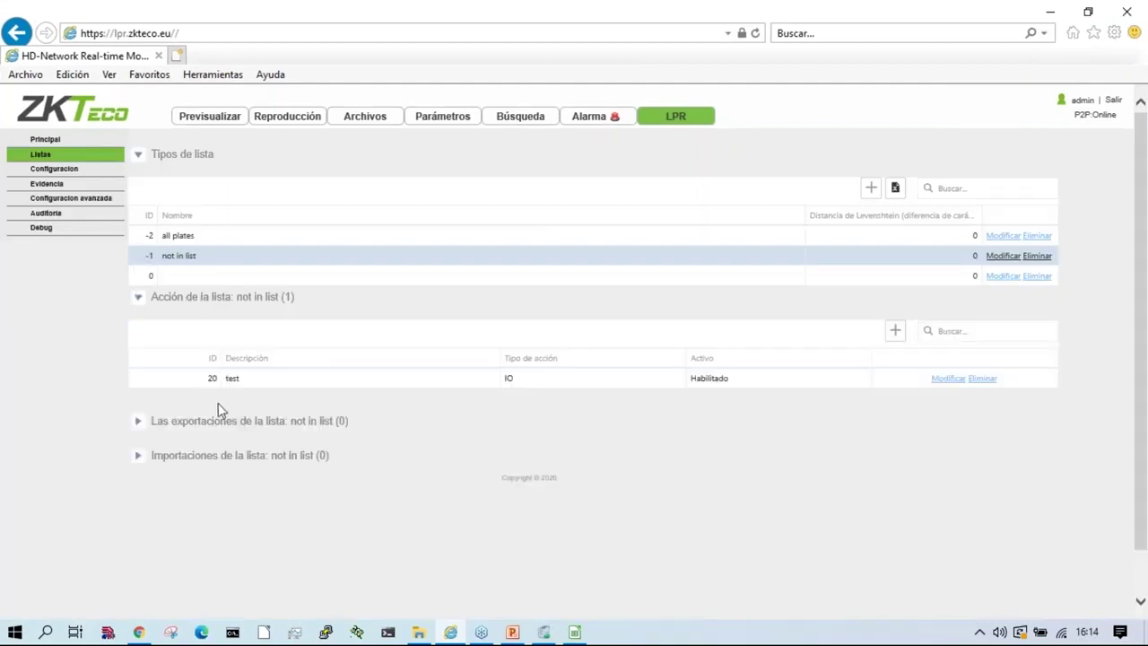
{"action": "left_click", "coordinate": [265, 433]}
{"action": "left_click", "coordinate": [198, 241]}
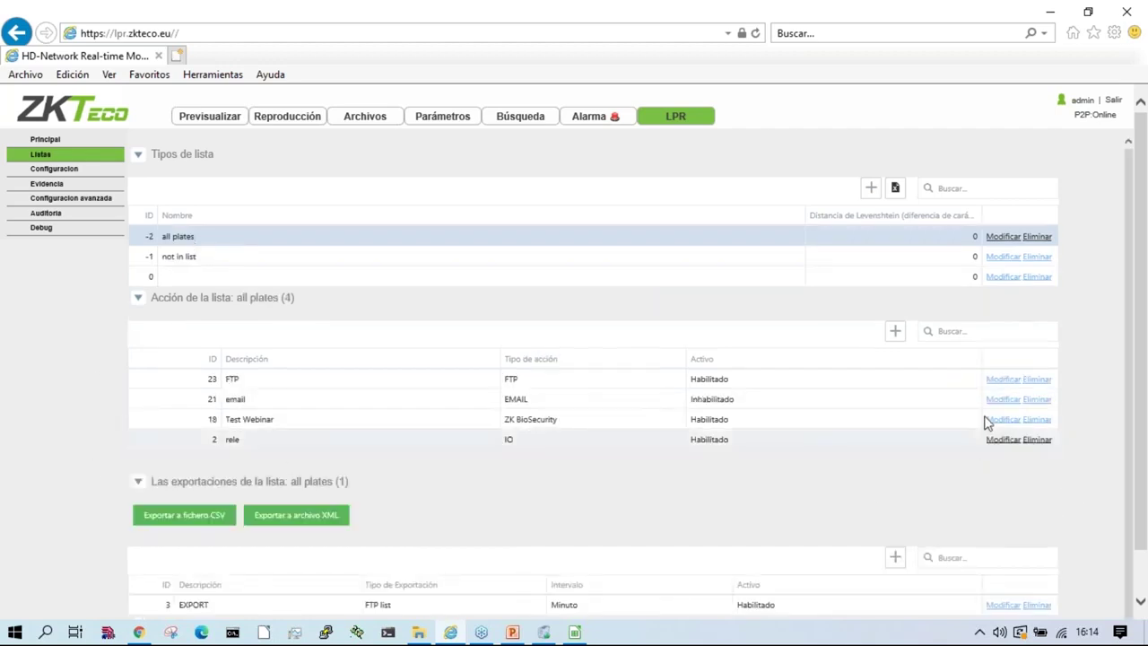
{"action": "left_click", "coordinate": [998, 381]}
{"action": "left_click", "coordinate": [784, 378]}
{"action": "left_click", "coordinate": [714, 399]}
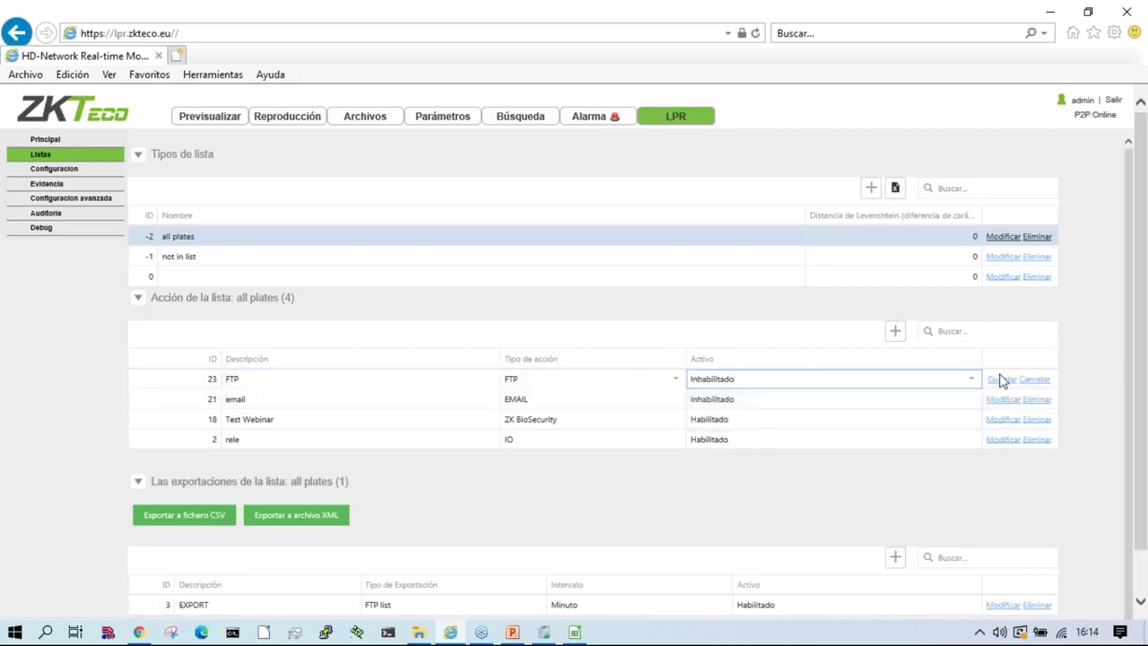
{"action": "left_click", "coordinate": [1002, 379]}
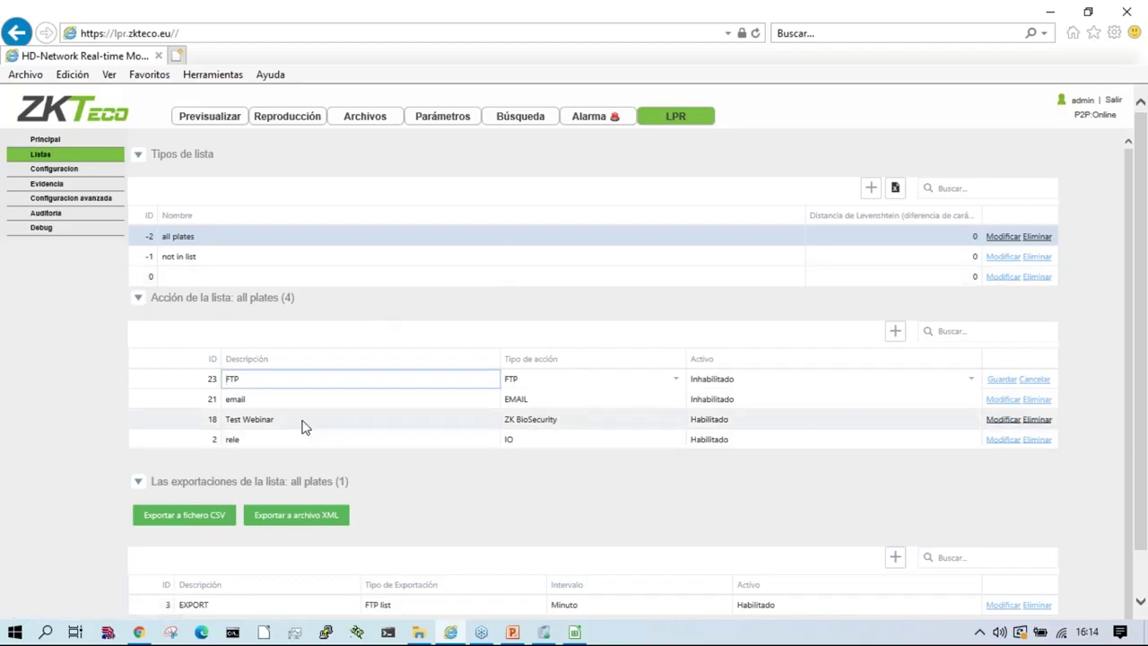
{"action": "left_click", "coordinate": [165, 440]}
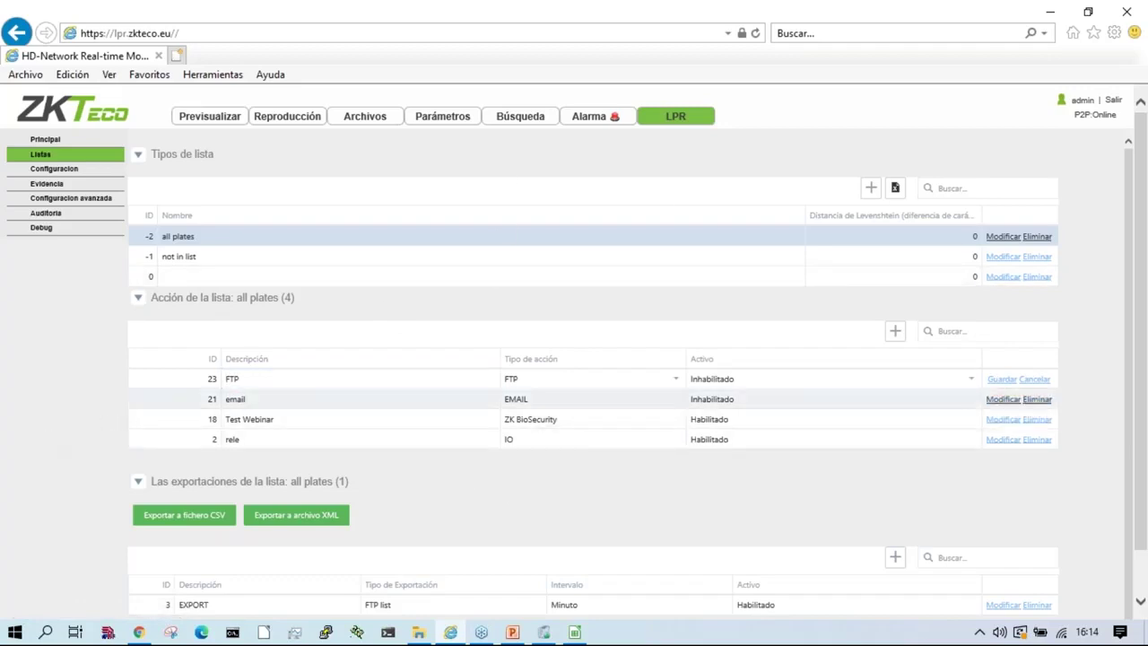
Step: Review the rele action's schedule and properties
{"action": "left_click", "coordinate": [730, 446]}
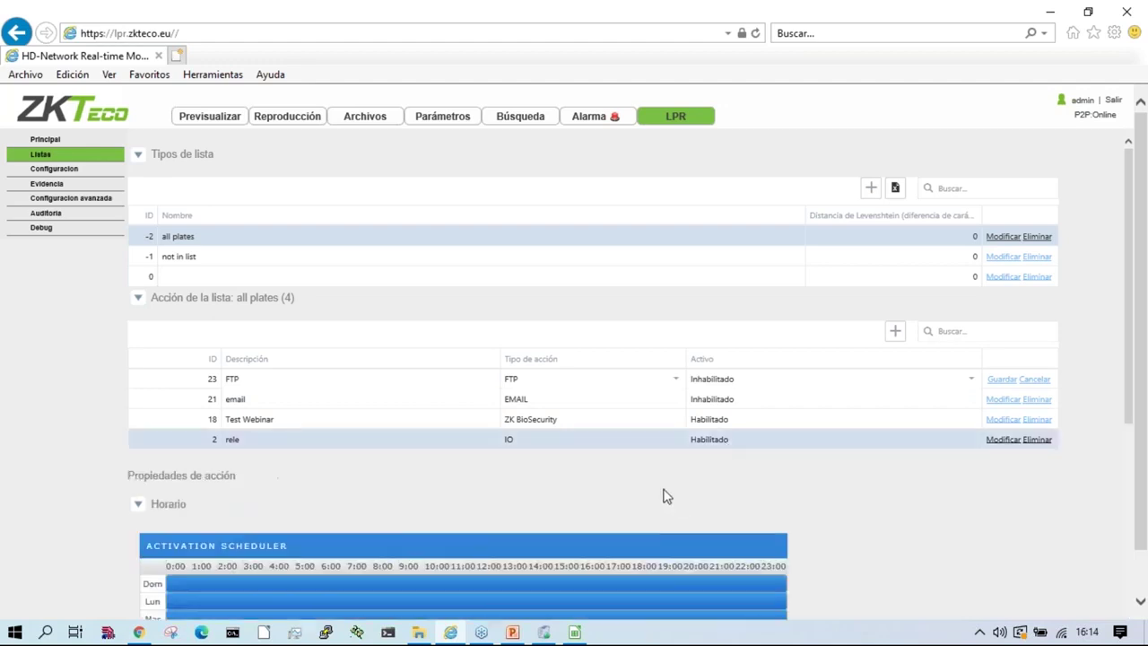
{"action": "scroll", "coordinate": [661, 494], "scroll_direction": "down", "scroll_amount": 4}
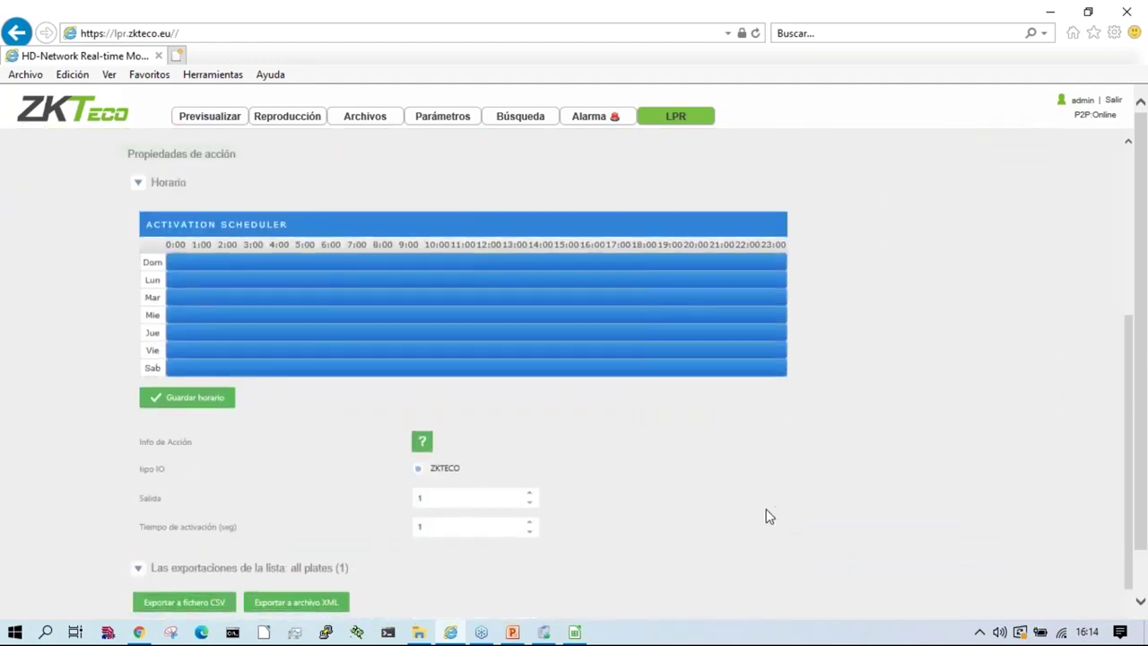
{"action": "scroll", "coordinate": [766, 515], "scroll_direction": "up", "scroll_amount": 4}
{"action": "scroll", "coordinate": [328, 477], "scroll_direction": "down", "scroll_amount": 2}
{"action": "scroll", "coordinate": [328, 475], "scroll_direction": "up", "scroll_amount": 2}
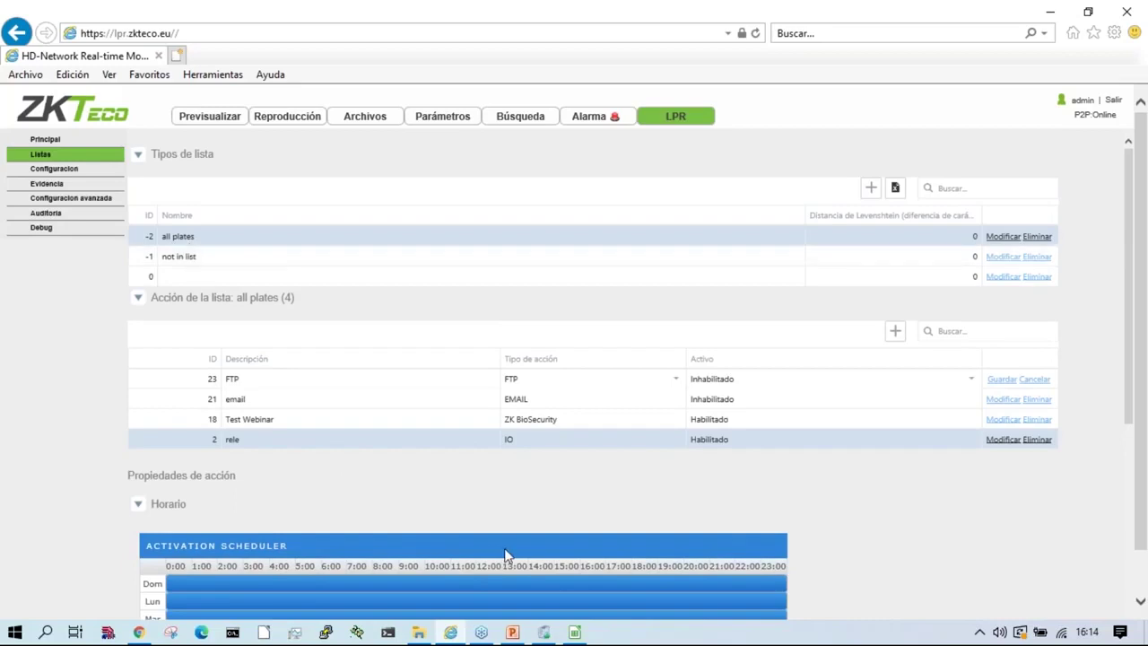
{"action": "scroll", "coordinate": [448, 529], "scroll_direction": "down", "scroll_amount": 6}
{"action": "scroll", "coordinate": [388, 503], "scroll_direction": "up", "scroll_amount": 6}
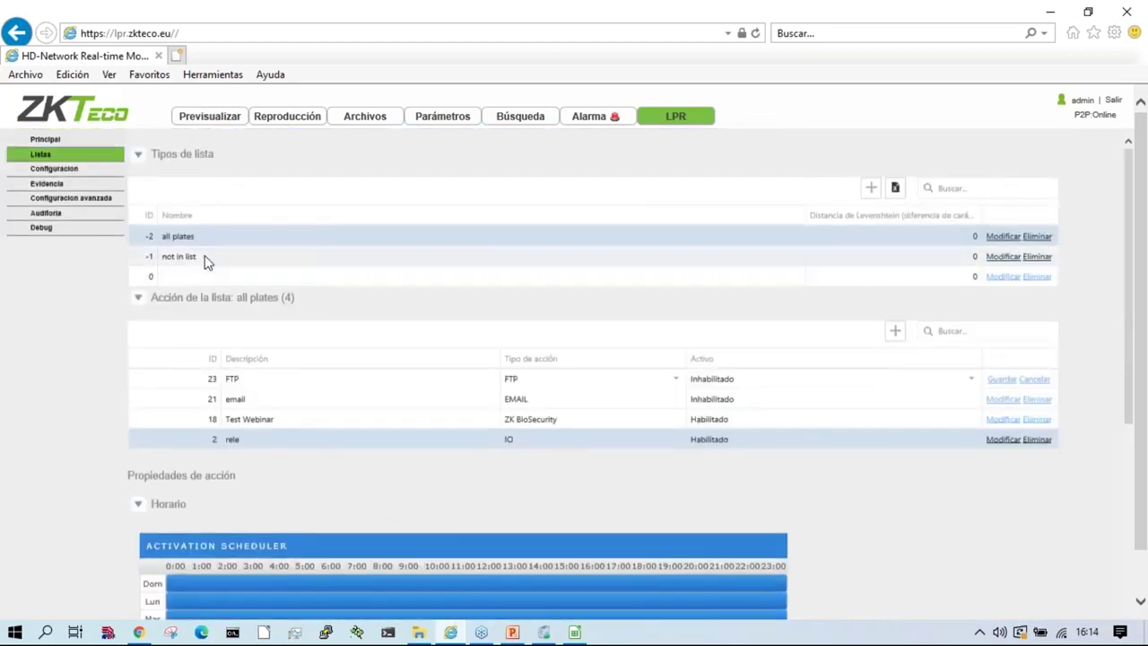
Step: Review the not in list 'test' action's schedule, then collapse its actions section
{"action": "left_click", "coordinate": [206, 258]}
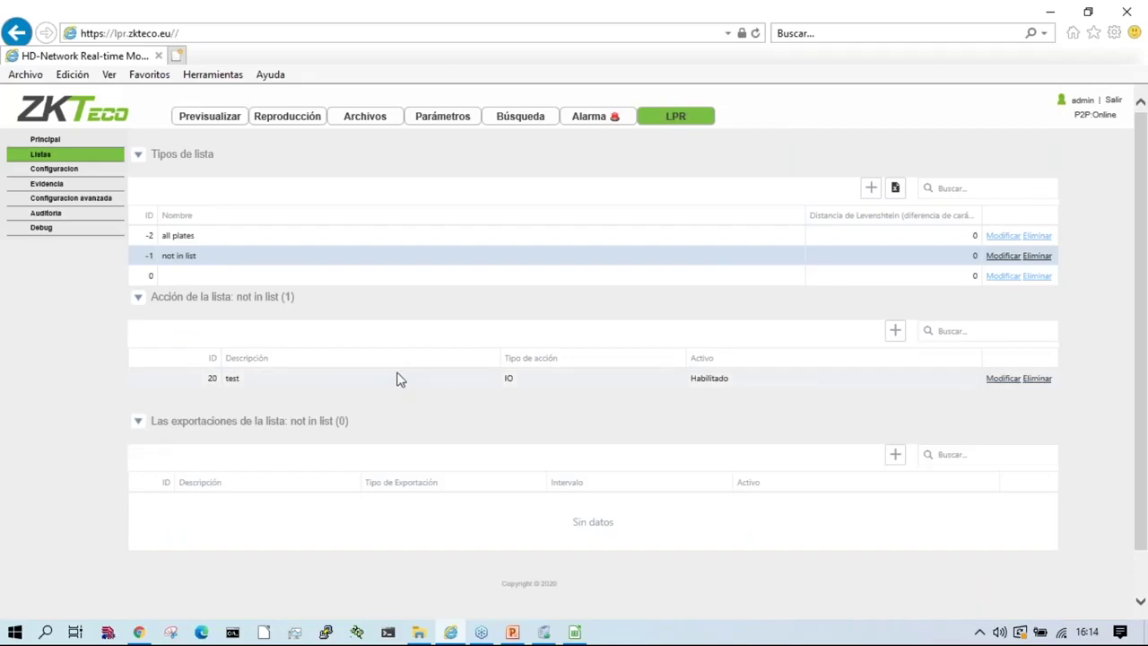
{"action": "left_click", "coordinate": [392, 380]}
{"action": "scroll", "coordinate": [158, 480], "scroll_direction": "down", "scroll_amount": 2}
{"action": "scroll", "coordinate": [78, 464], "scroll_direction": "down", "scroll_amount": 2}
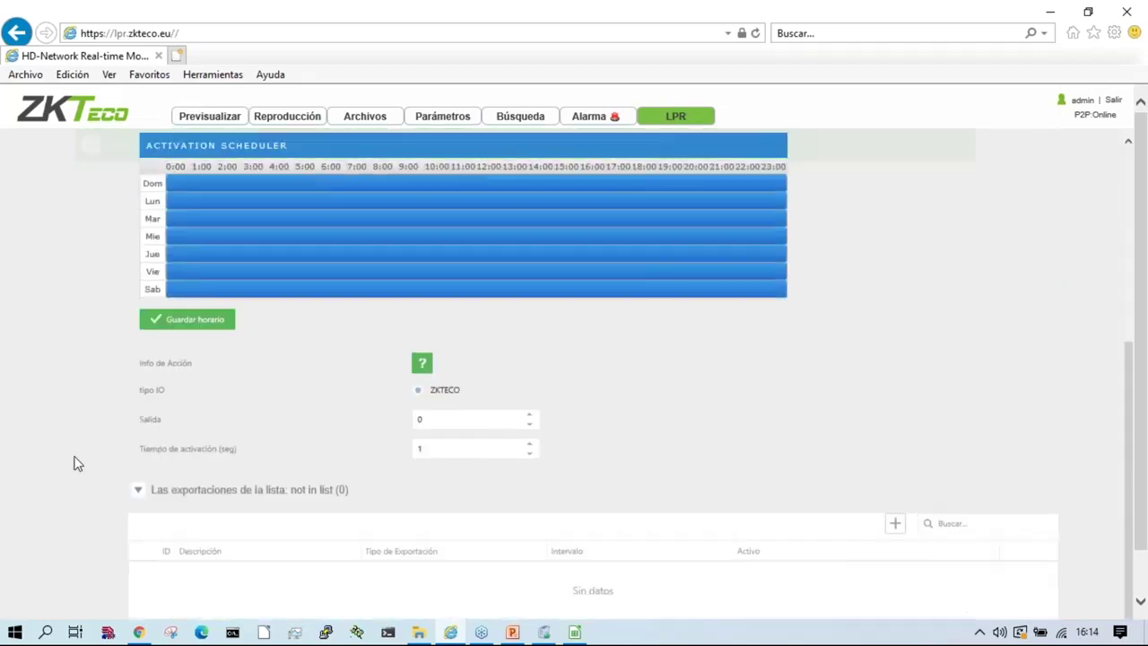
{"action": "scroll", "coordinate": [174, 436], "scroll_direction": "down", "scroll_amount": 1}
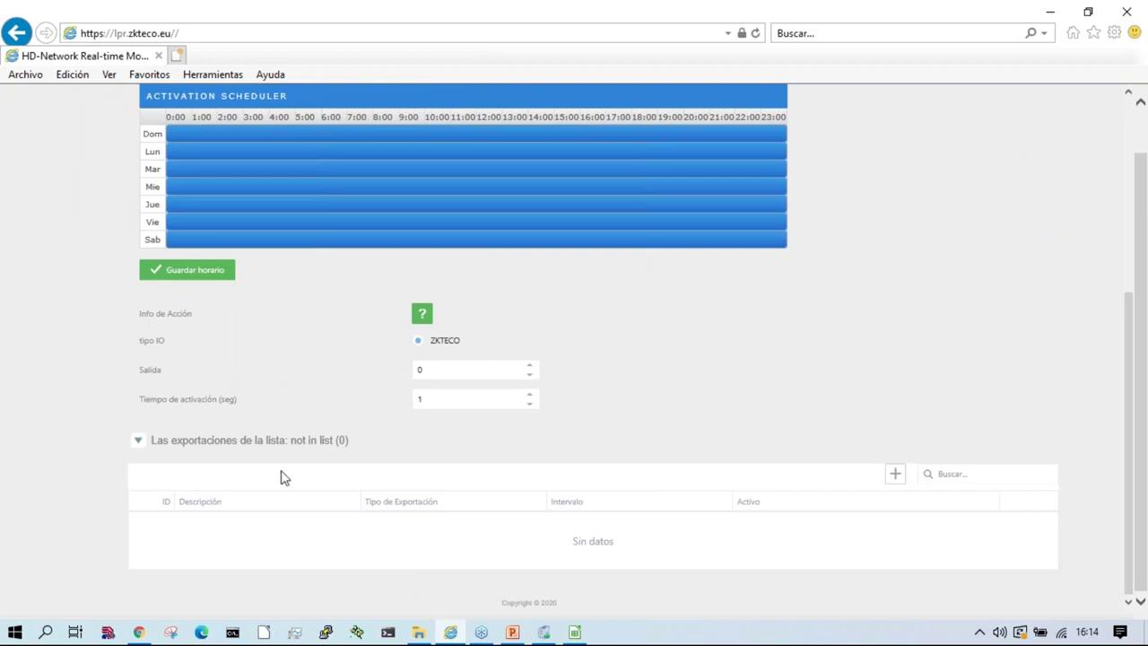
{"action": "scroll", "coordinate": [382, 541], "scroll_direction": "up", "scroll_amount": 4}
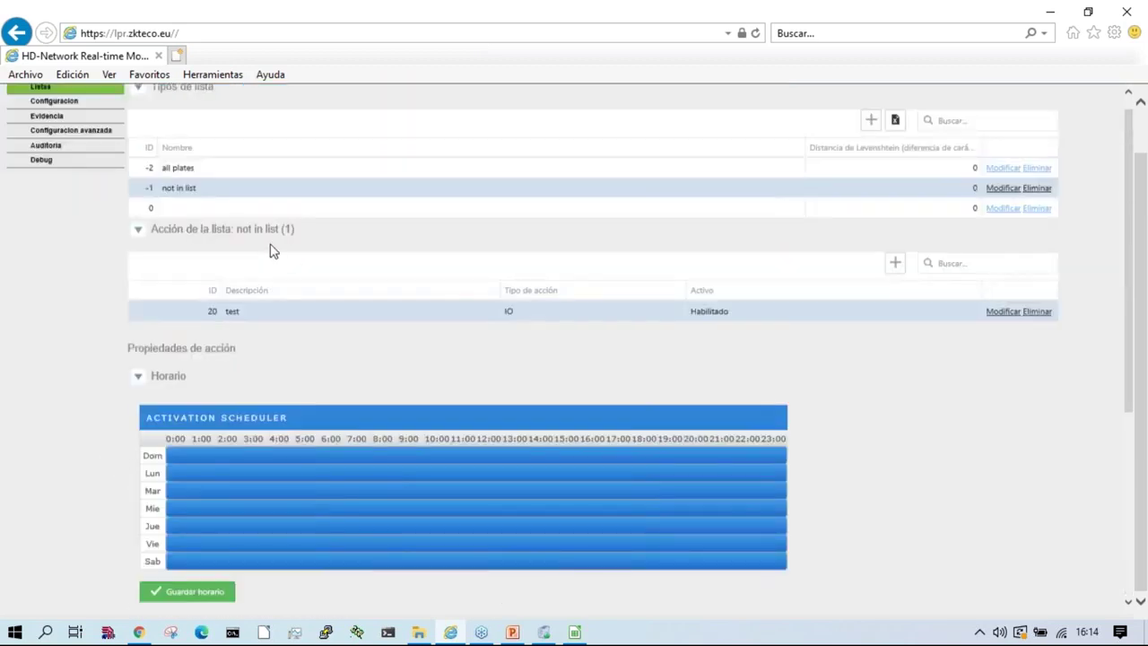
{"action": "left_click", "coordinate": [140, 232]}
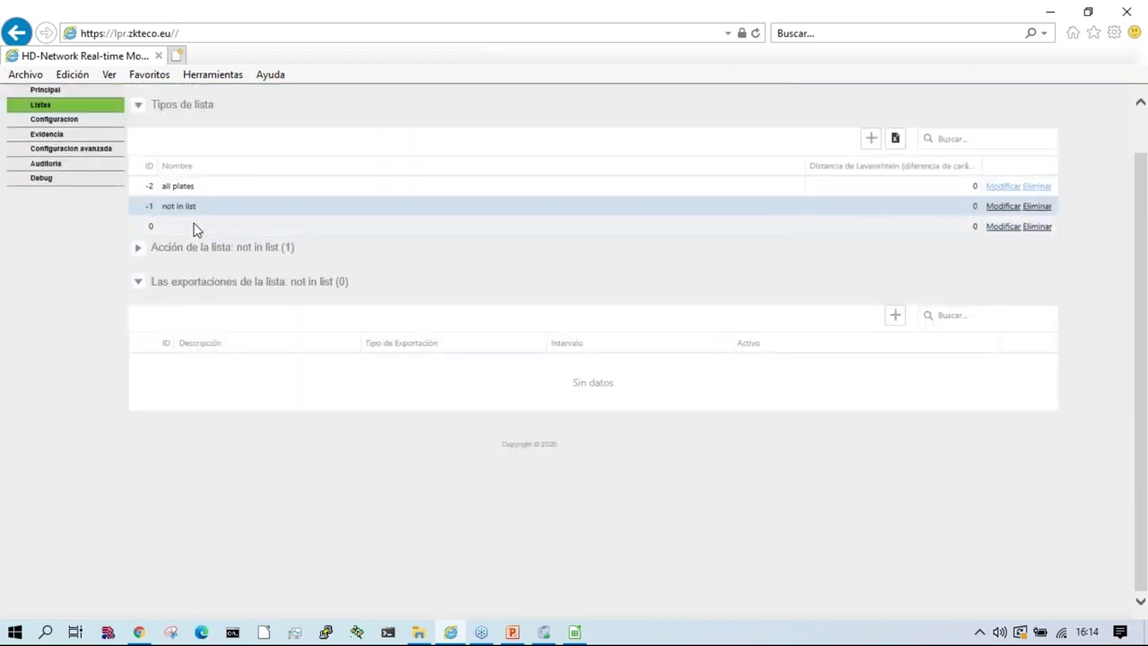
{"action": "scroll", "coordinate": [224, 256], "scroll_direction": "up", "scroll_amount": 1}
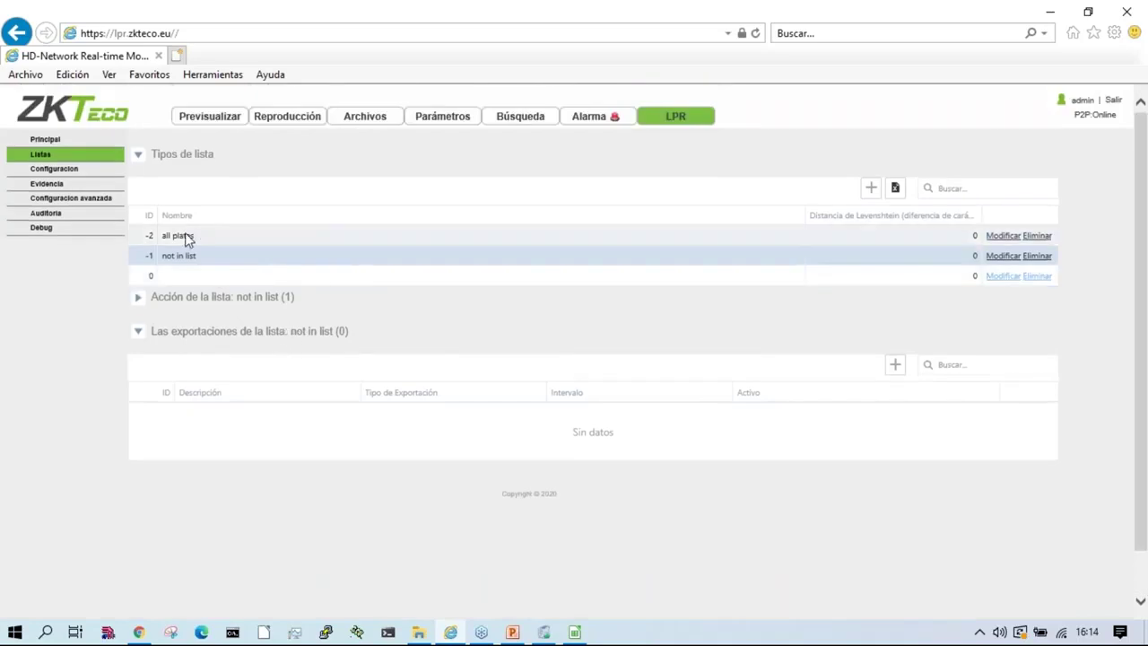
Step: Create a new list type named TORRE-1 and save it
{"action": "left_click", "coordinate": [870, 190]}
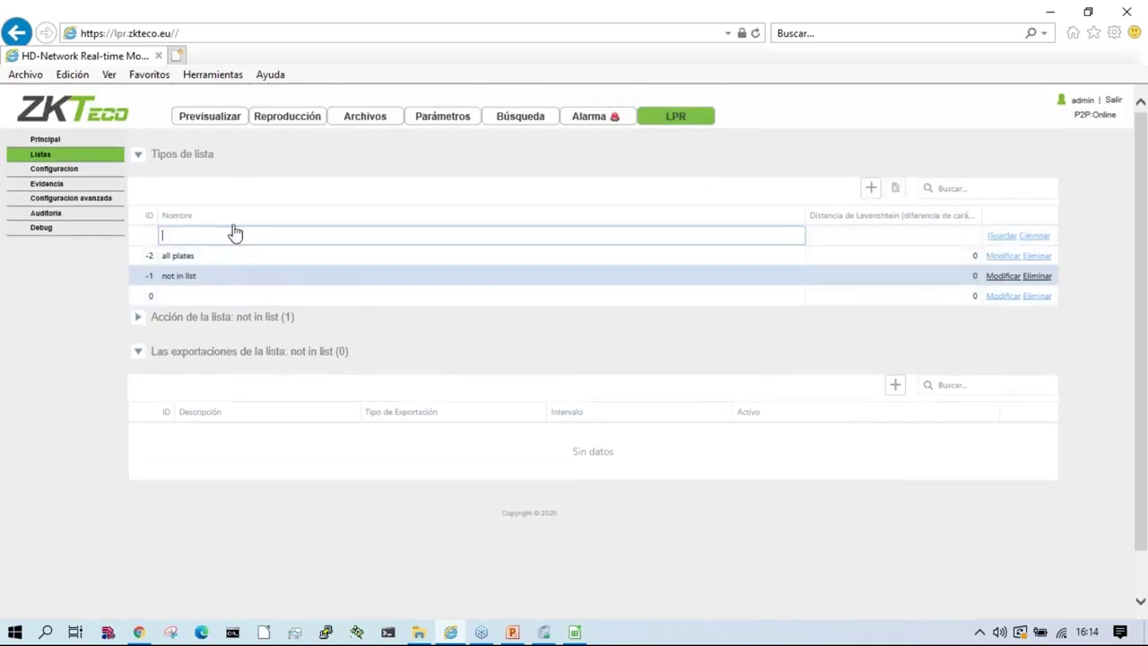
{"action": "type", "text": "TORRE-1"}
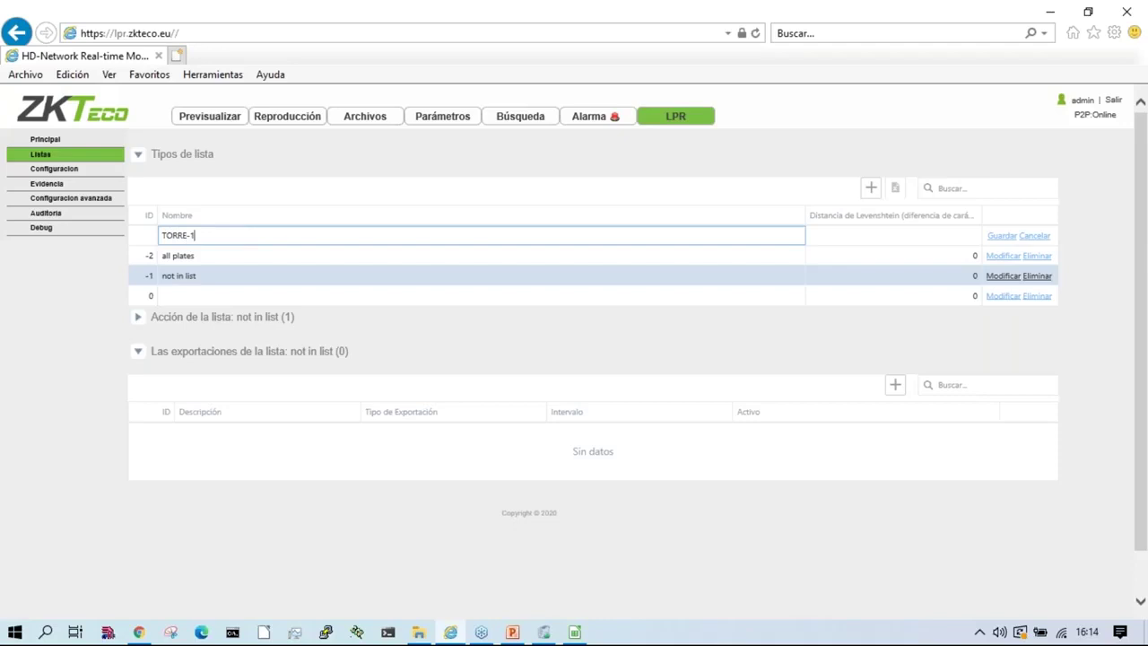
{"action": "left_click", "coordinate": [877, 230]}
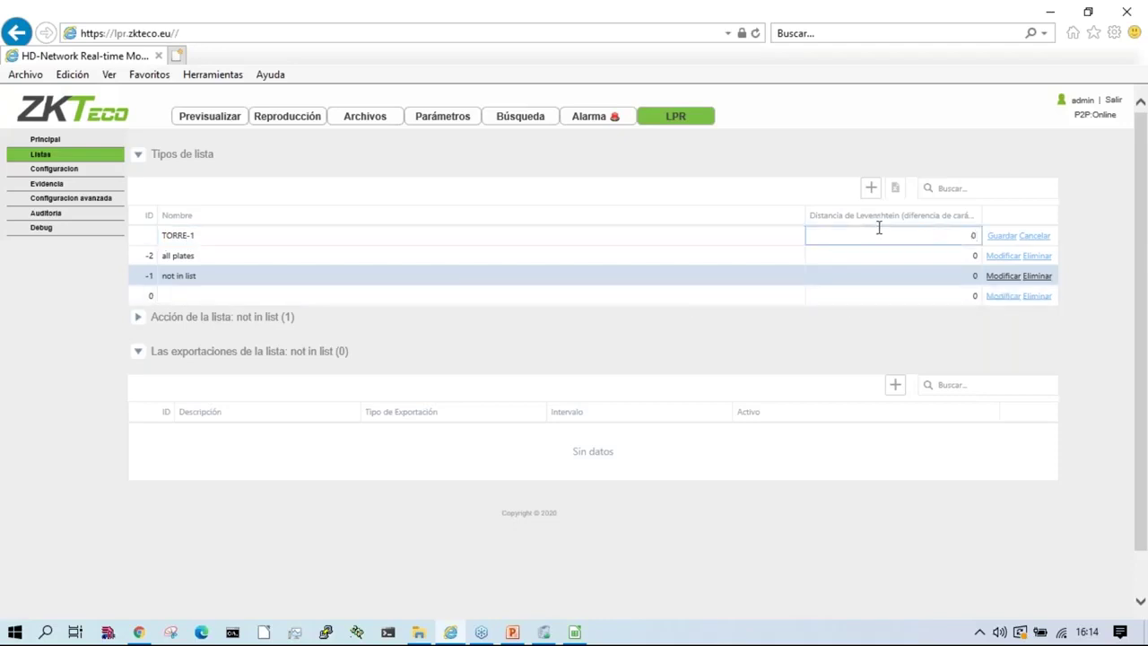
{"action": "left_click", "coordinate": [1001, 234]}
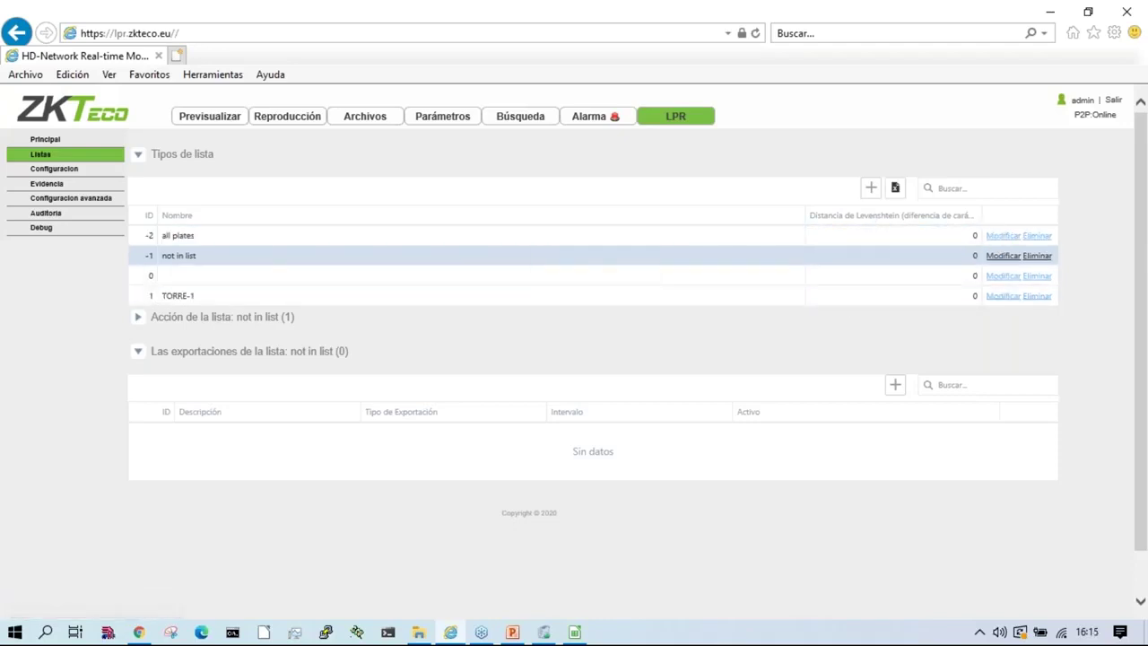
Step: Select TORRE-1 and add a blank row to its plate list
{"action": "left_click", "coordinate": [201, 297]}
{"action": "left_click", "coordinate": [260, 321]}
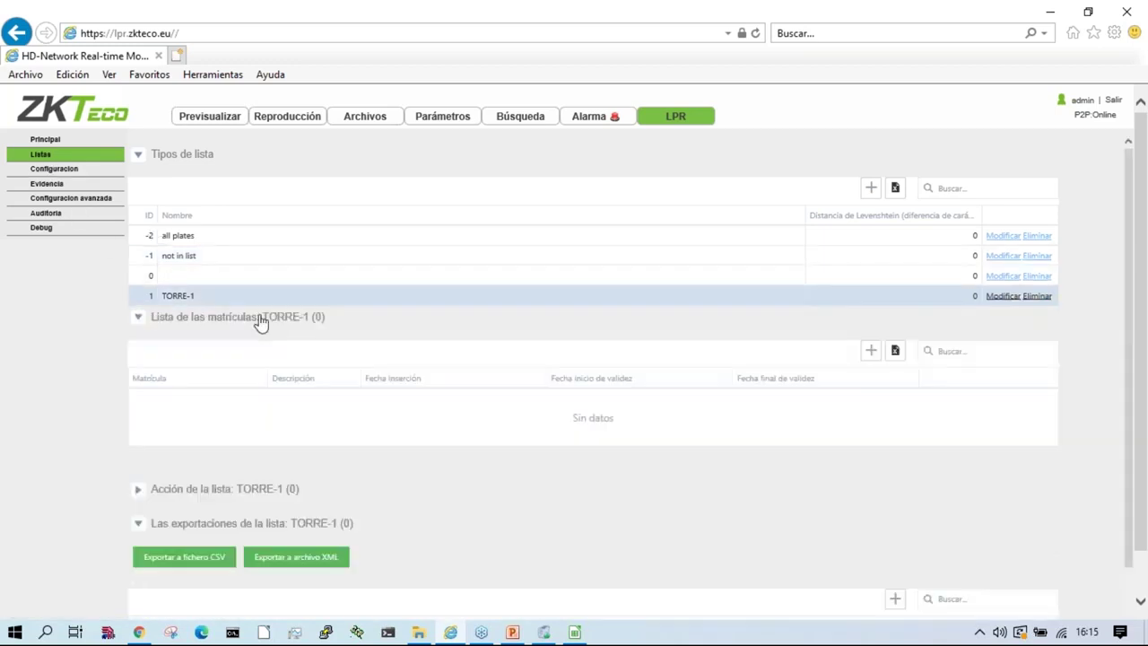
{"action": "left_click", "coordinate": [872, 351]}
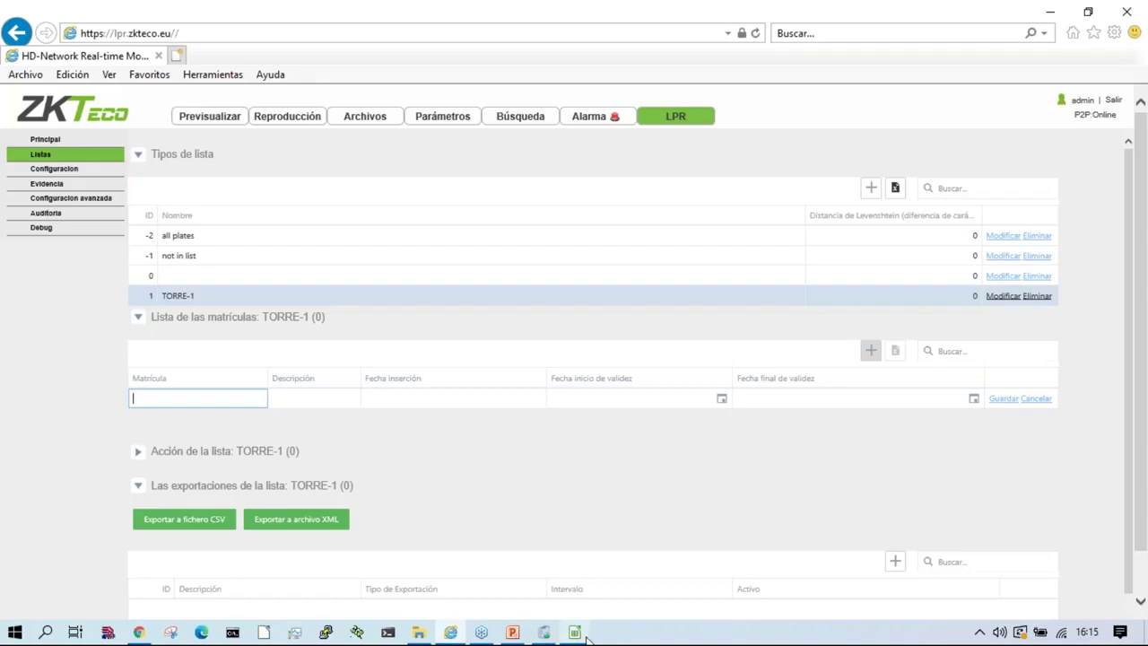
Step: Close the CSV spreadsheet without saving
{"action": "left_click", "coordinate": [575, 633]}
{"action": "left_click", "coordinate": [1129, 9]}
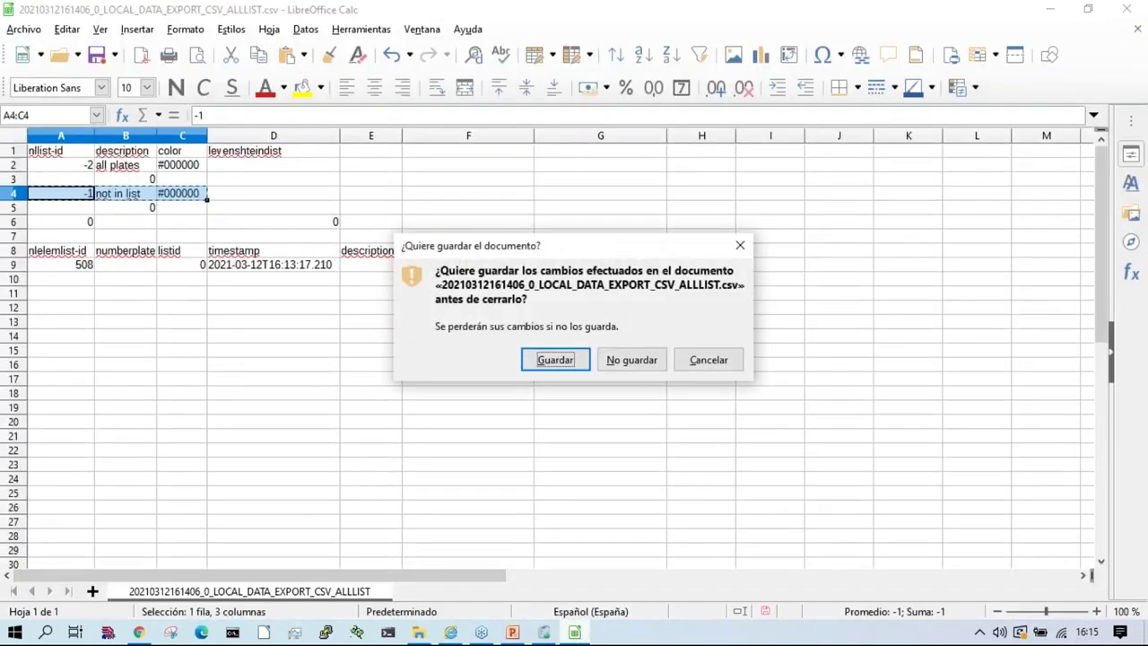
{"action": "left_click", "coordinate": [631, 359]}
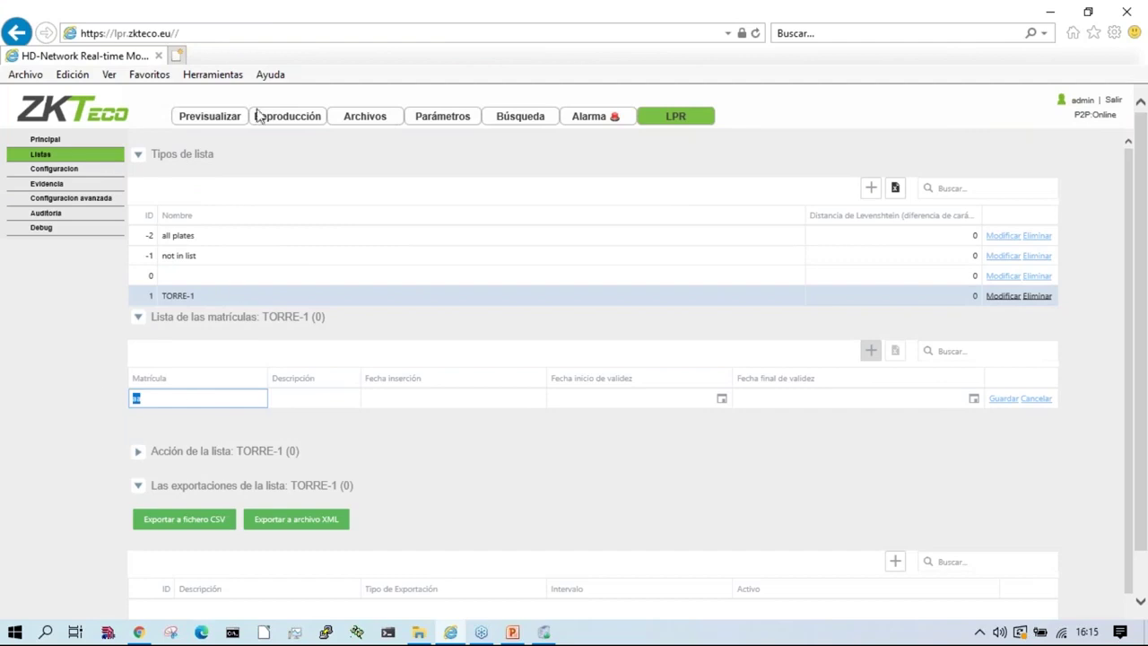
{"action": "left_click", "coordinate": [44, 141]}
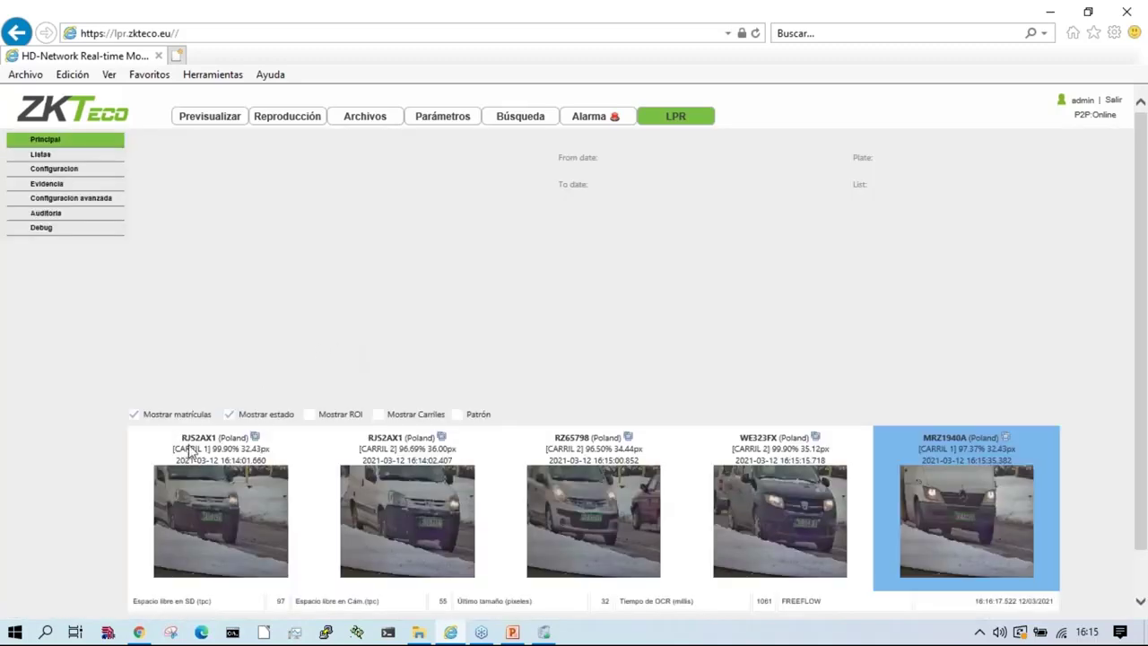
{"action": "double_click", "coordinate": [187, 439]}
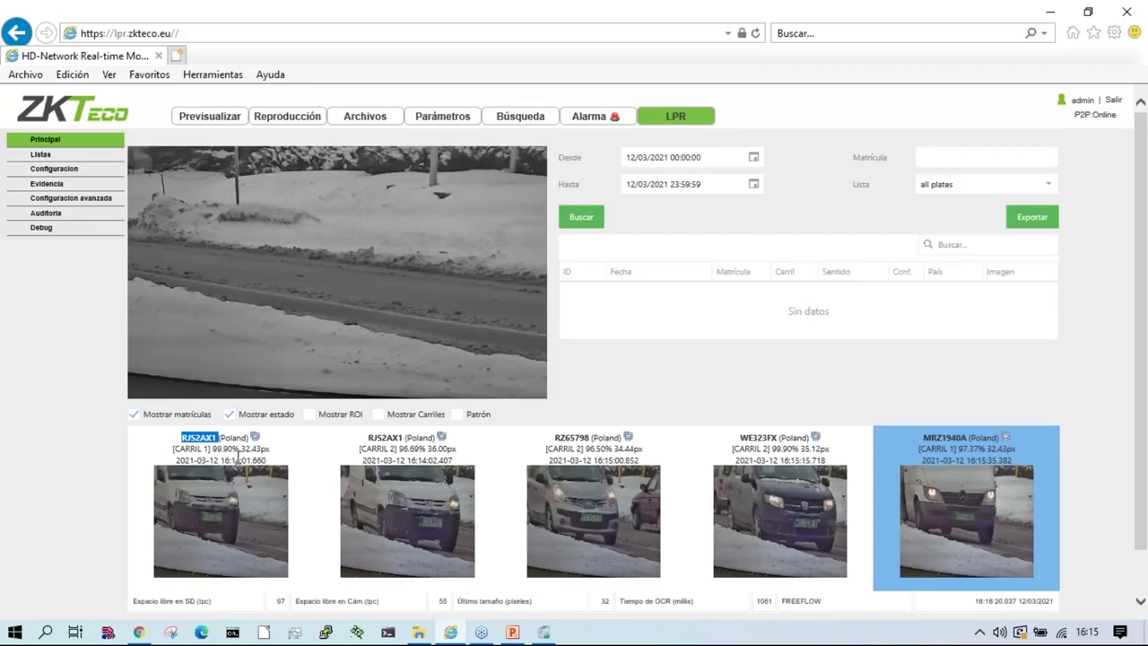
{"action": "left_click", "coordinate": [41, 155]}
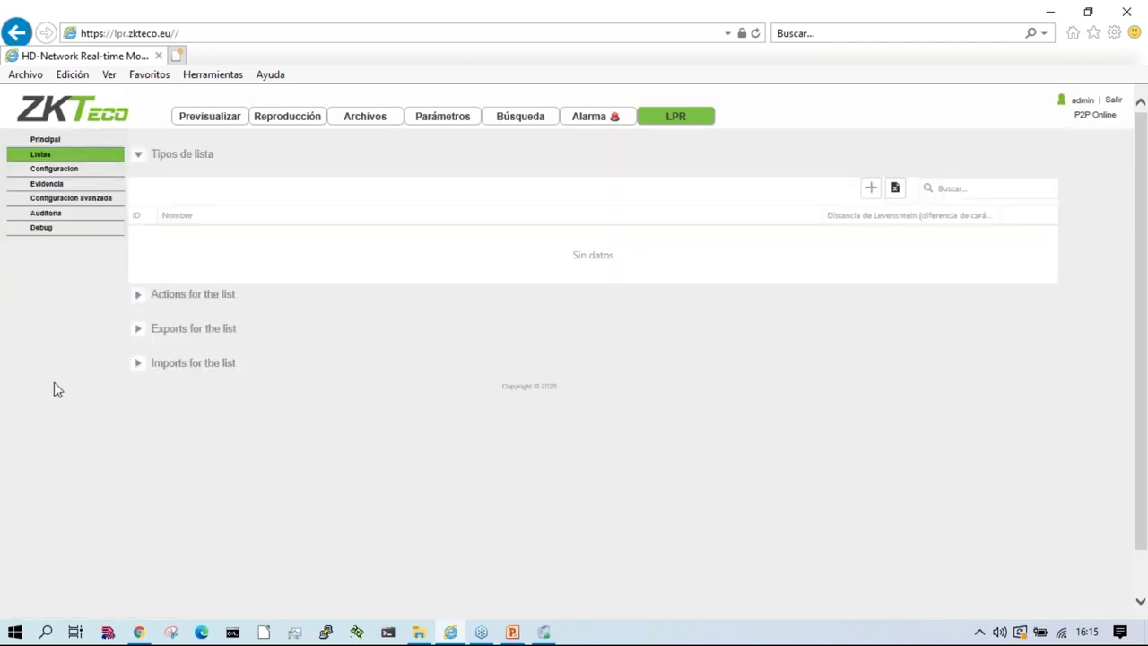
{"action": "left_click", "coordinate": [179, 299]}
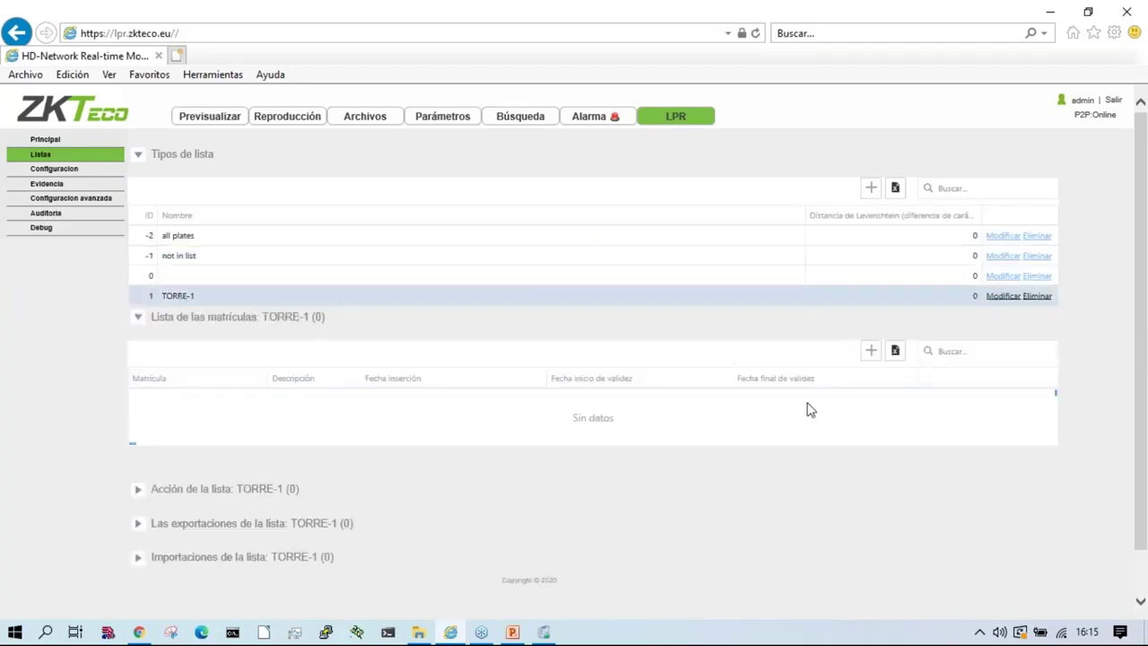
Step: Add a new TORRE-1 plate entry RJS2AX1 with description PRUEBAS
{"action": "left_click", "coordinate": [871, 351]}
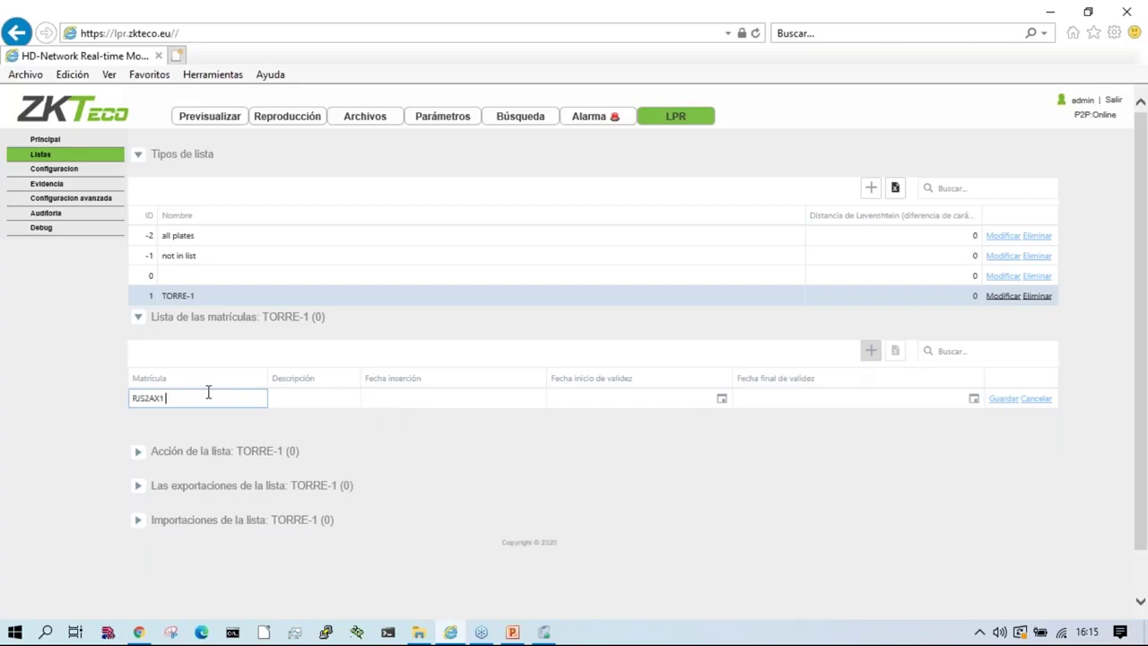
{"action": "left_click", "coordinate": [351, 399]}
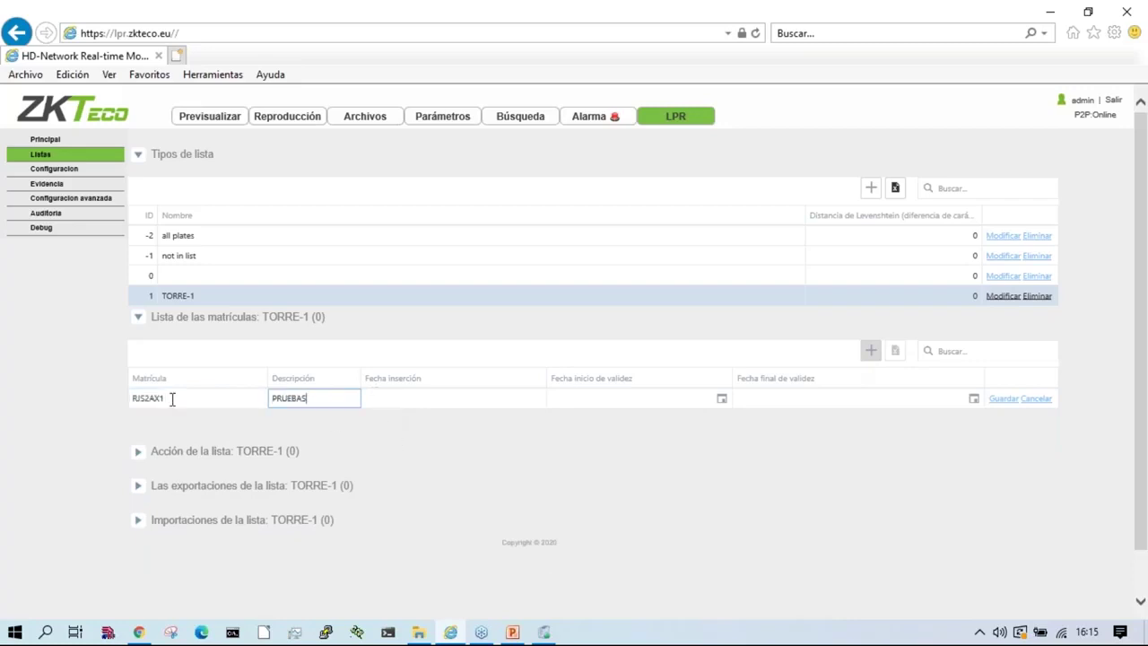
{"action": "key", "text": "Tab"}
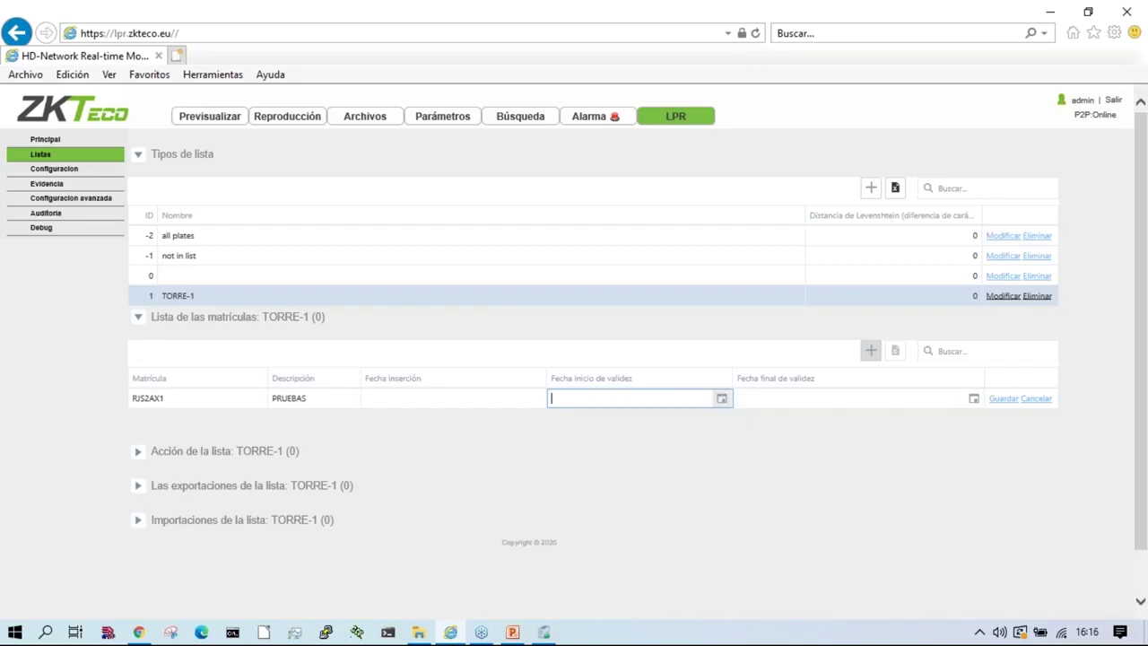
Step: Set its validity from 15/03/2021 16:16:00 to 21/03/2021 16:16:00 and save the plate
{"action": "left_click", "coordinate": [723, 402]}
{"action": "left_click", "coordinate": [723, 404]}
{"action": "left_click", "coordinate": [723, 403]}
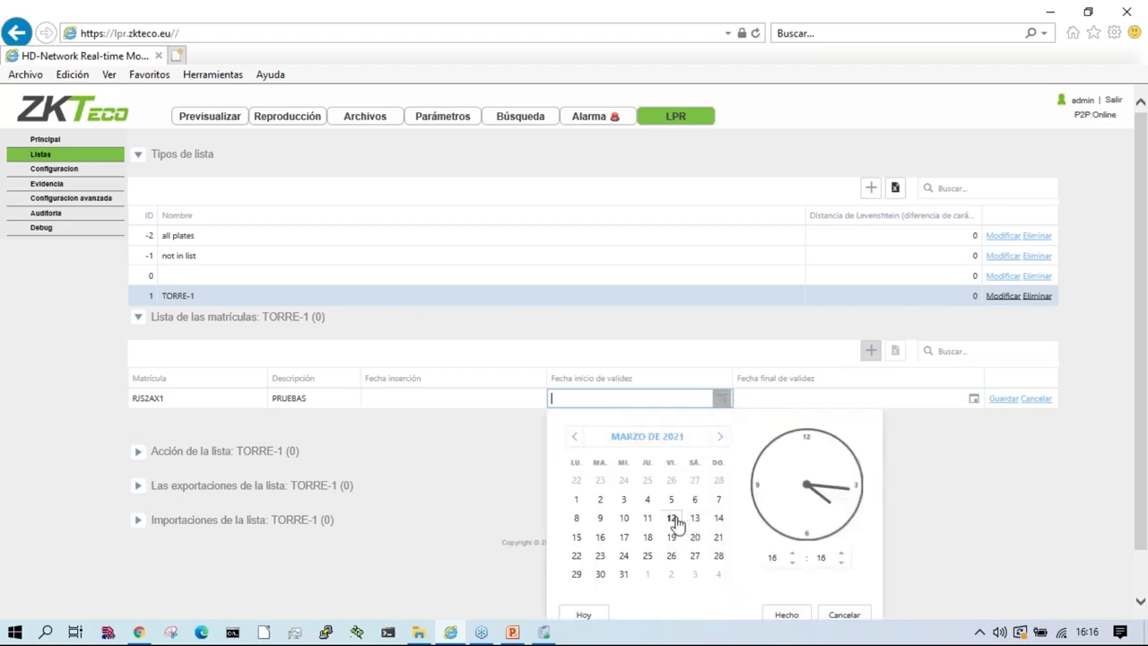
{"action": "left_click", "coordinate": [787, 615]}
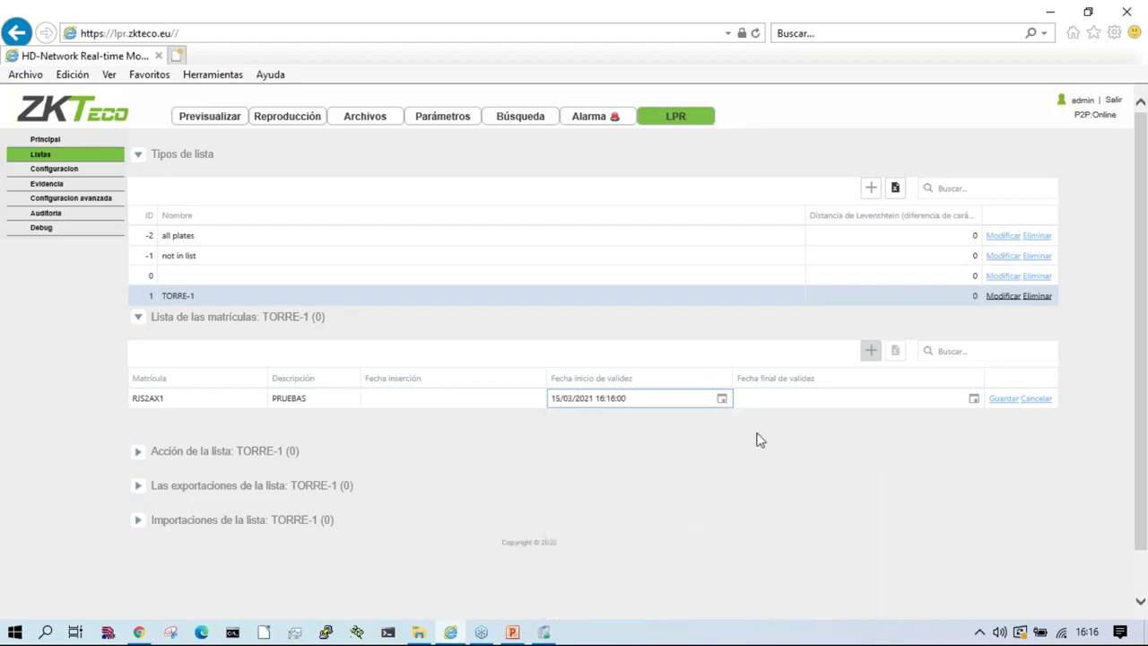
{"action": "left_click", "coordinate": [971, 402]}
{"action": "left_click", "coordinate": [906, 541]}
{"action": "left_click", "coordinate": [975, 615]}
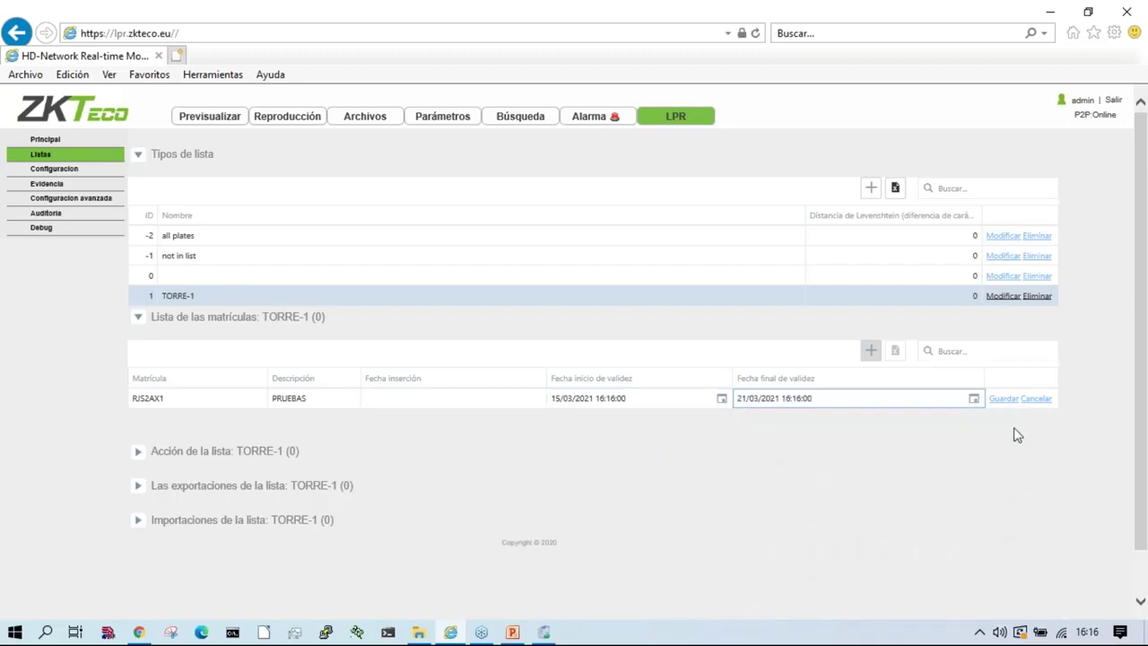
{"action": "left_click", "coordinate": [1004, 399]}
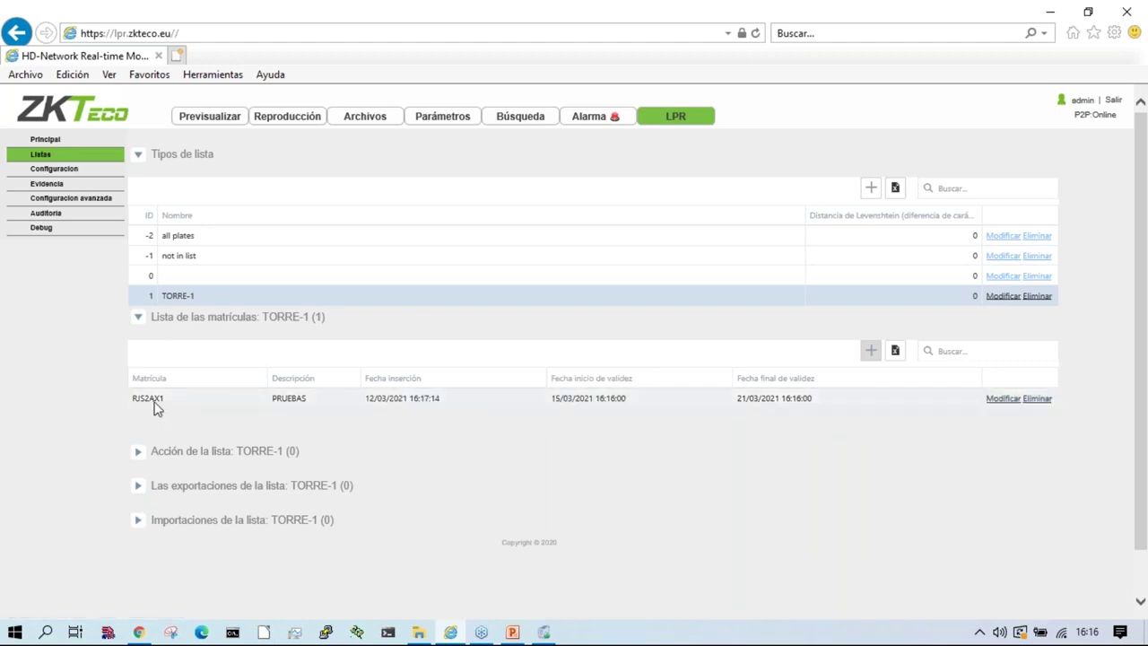
{"action": "scroll", "coordinate": [231, 405], "scroll_direction": "down", "scroll_amount": 1}
Step: Add an enabled IO relay action named rele to the TORRE-1 list
{"action": "left_click", "coordinate": [244, 405]}
{"action": "scroll", "coordinate": [242, 299], "scroll_direction": "down", "scroll_amount": 1}
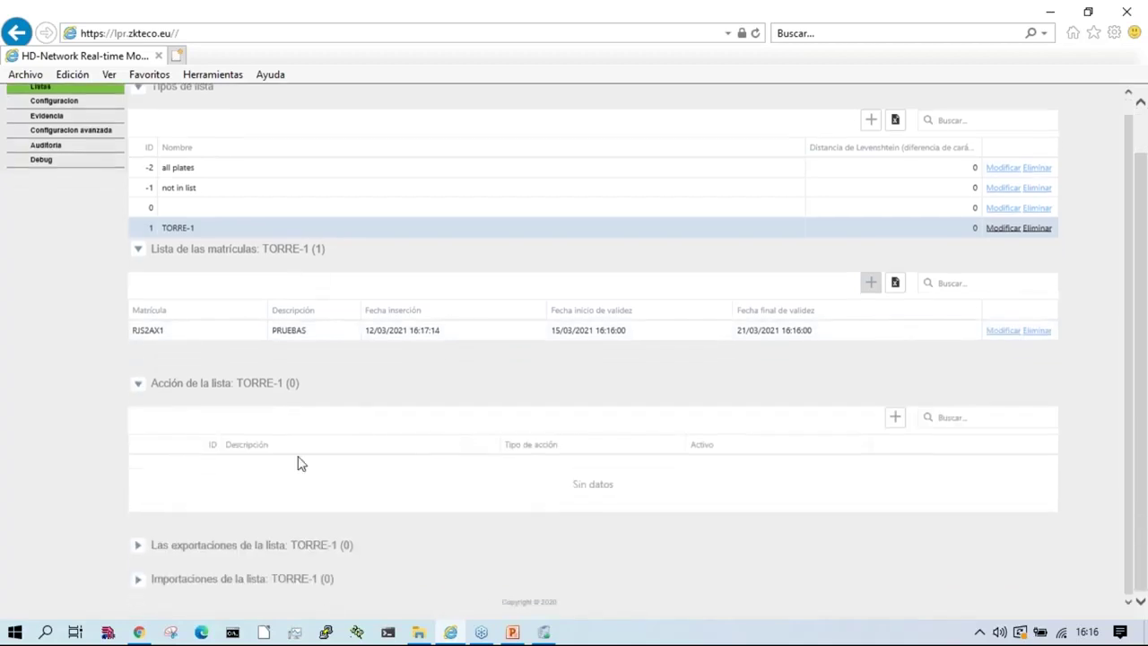
{"action": "left_click", "coordinate": [895, 419]}
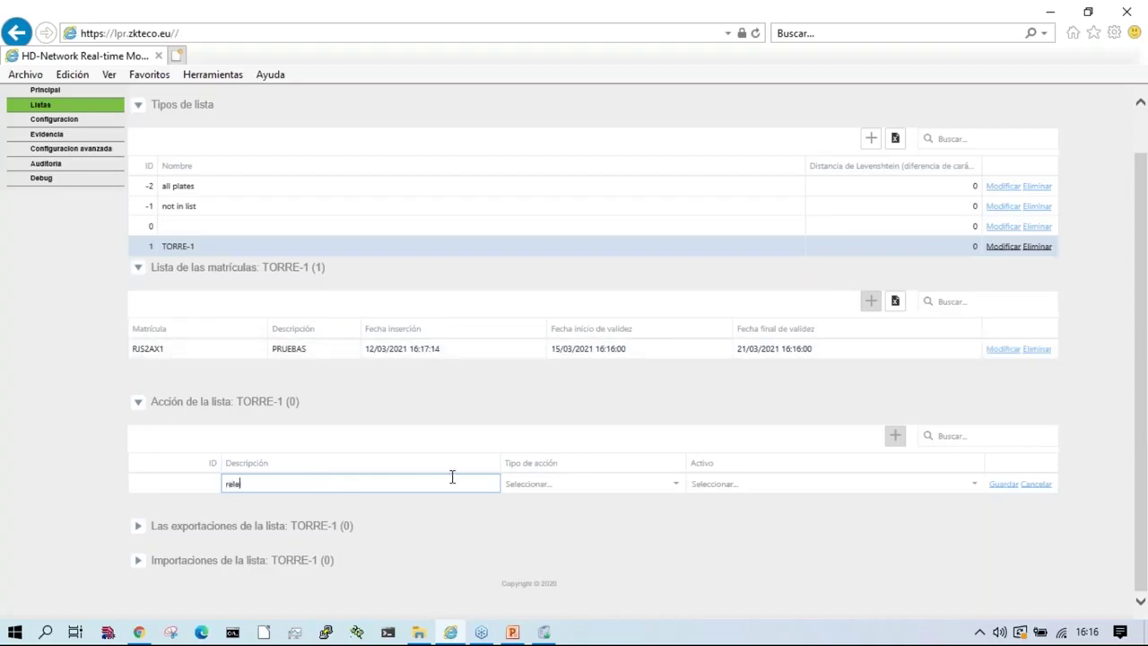
{"action": "left_click", "coordinate": [557, 483]}
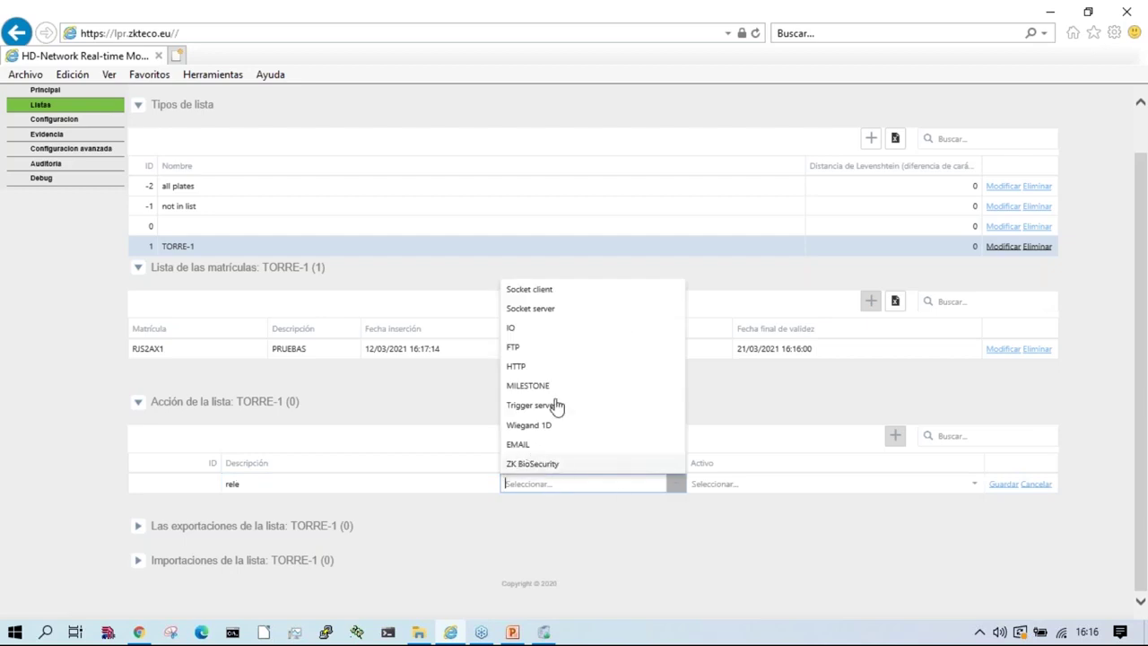
{"action": "left_click", "coordinate": [554, 336]}
{"action": "left_click", "coordinate": [891, 485]}
{"action": "left_click", "coordinate": [756, 529]}
{"action": "left_click", "coordinate": [1007, 485]}
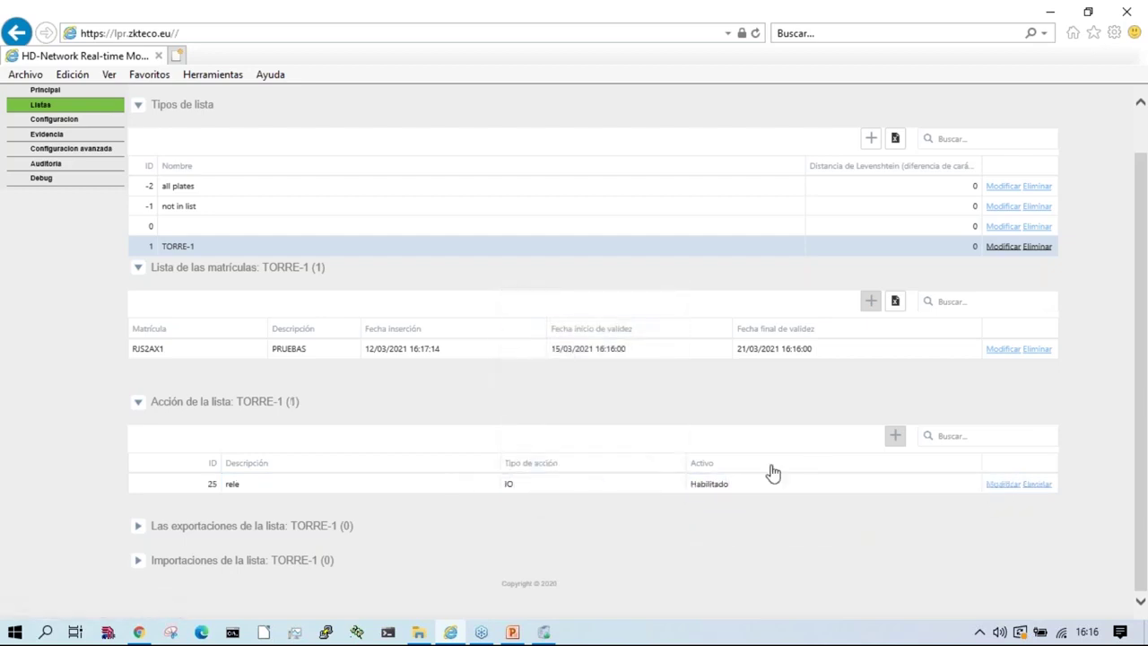
Step: Add an enabled EMAIL action, email-conserge-administr
{"action": "left_click", "coordinate": [896, 435]}
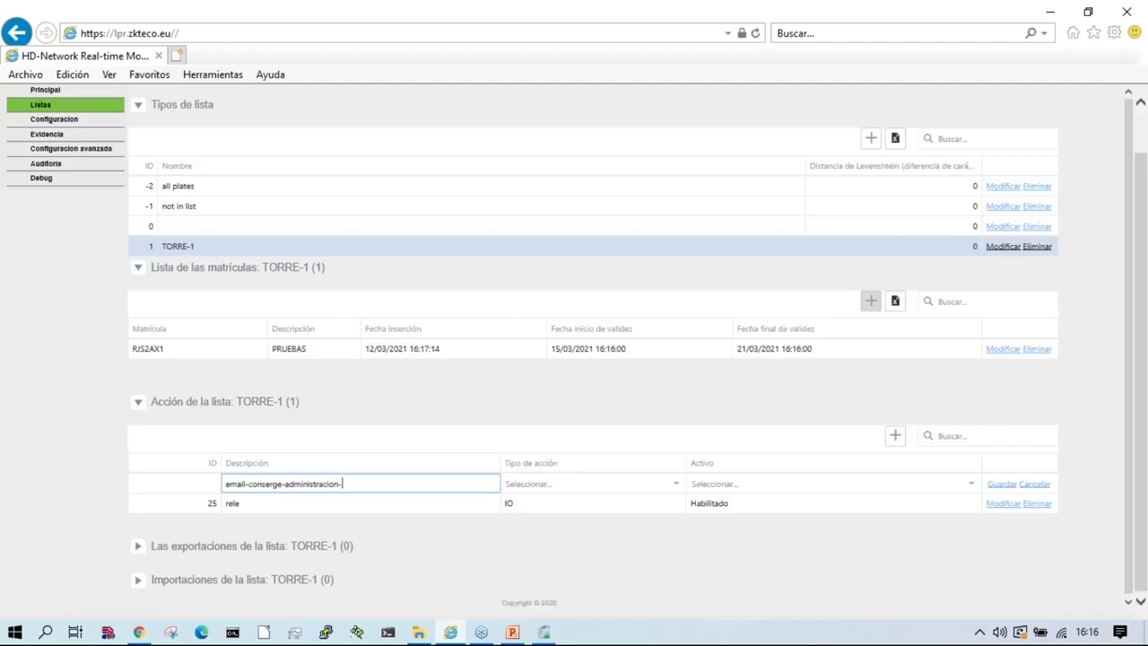
{"action": "left_click", "coordinate": [631, 482]}
{"action": "left_click", "coordinate": [523, 444]}
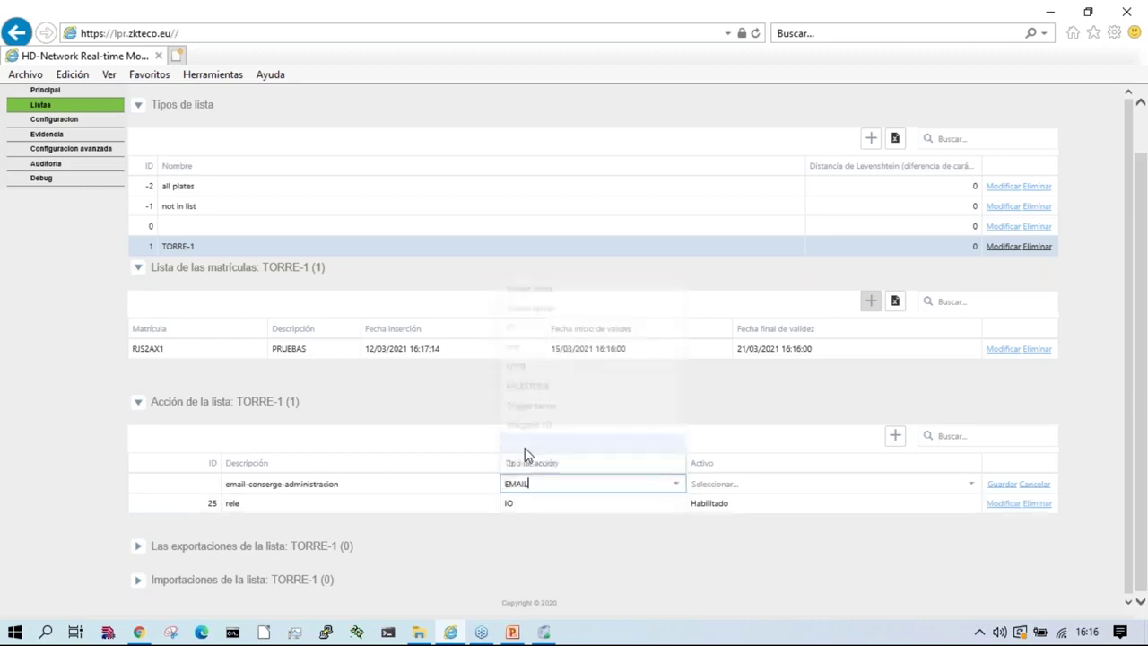
{"action": "left_click", "coordinate": [825, 483]}
{"action": "left_click", "coordinate": [723, 529]}
{"action": "left_click", "coordinate": [1002, 483]}
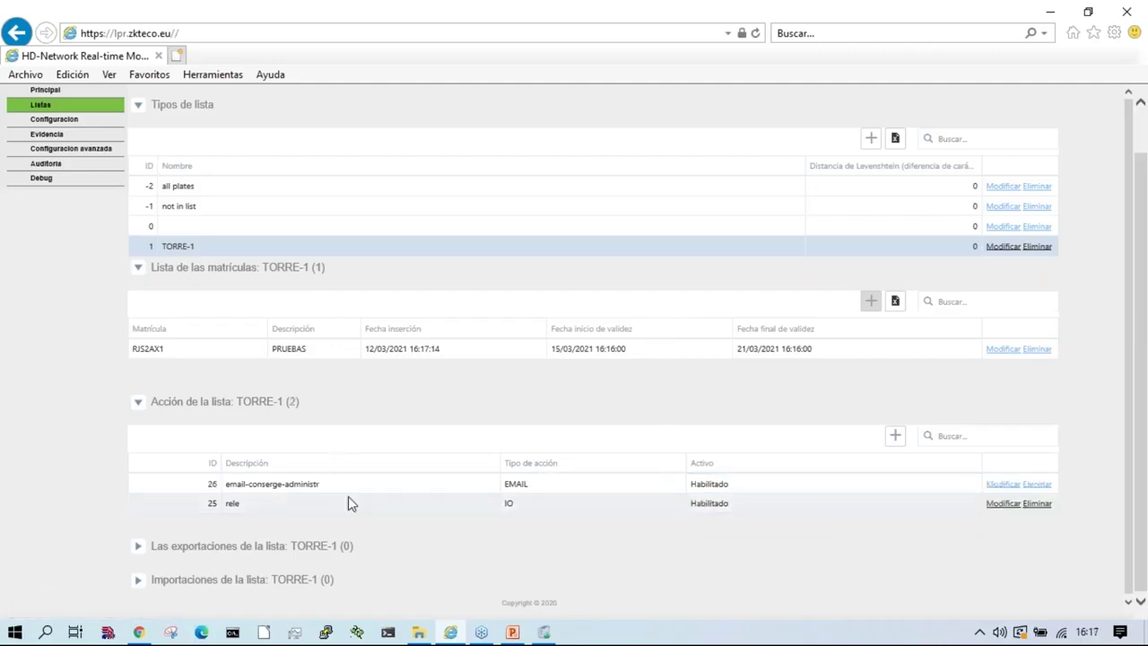
Step: Add an enabled HTTP action, web-server-appliacion-web
{"action": "left_click", "coordinate": [895, 435]}
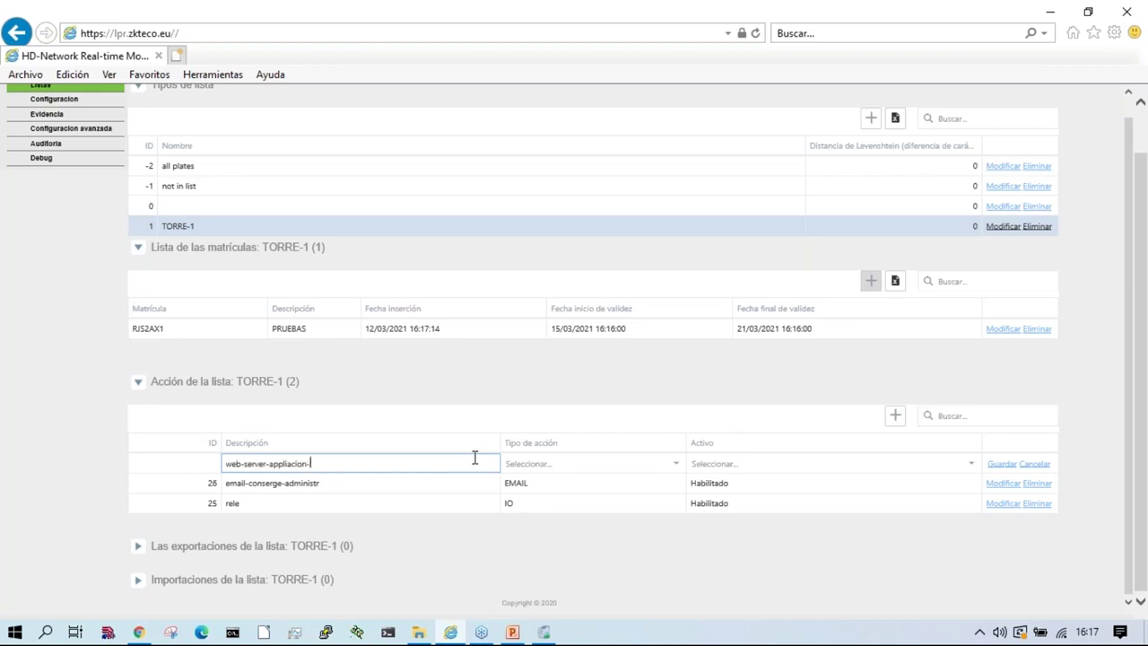
{"action": "left_click", "coordinate": [643, 463]}
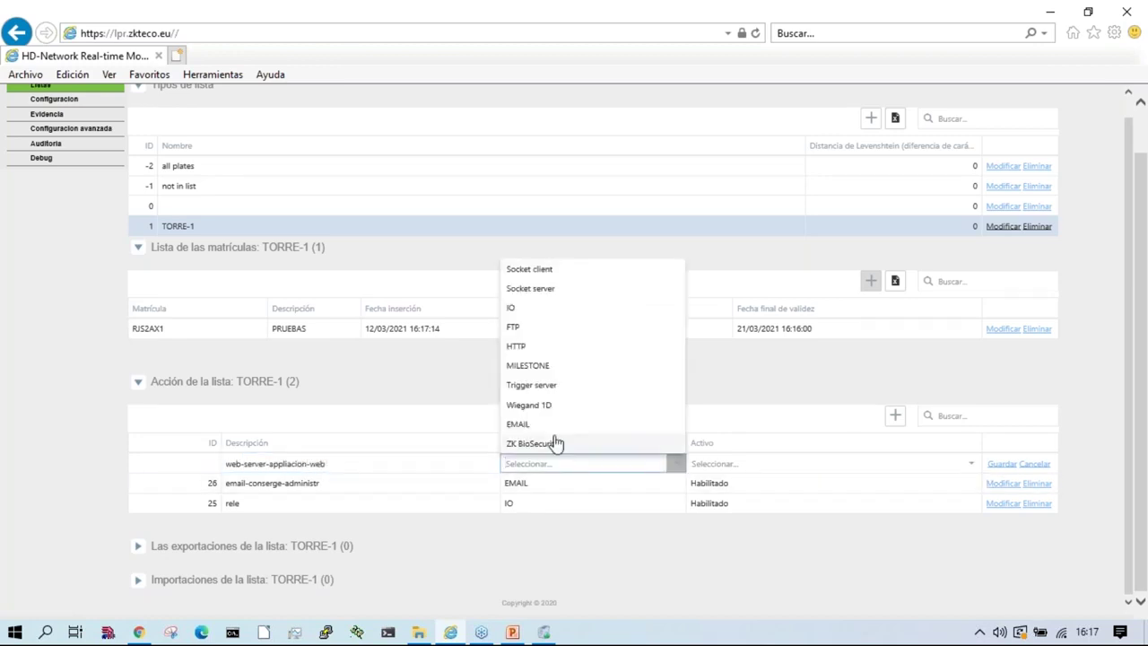
{"action": "left_click", "coordinate": [545, 348]}
{"action": "left_click", "coordinate": [823, 458]}
{"action": "left_click", "coordinate": [714, 503]}
{"action": "left_click", "coordinate": [1000, 463]}
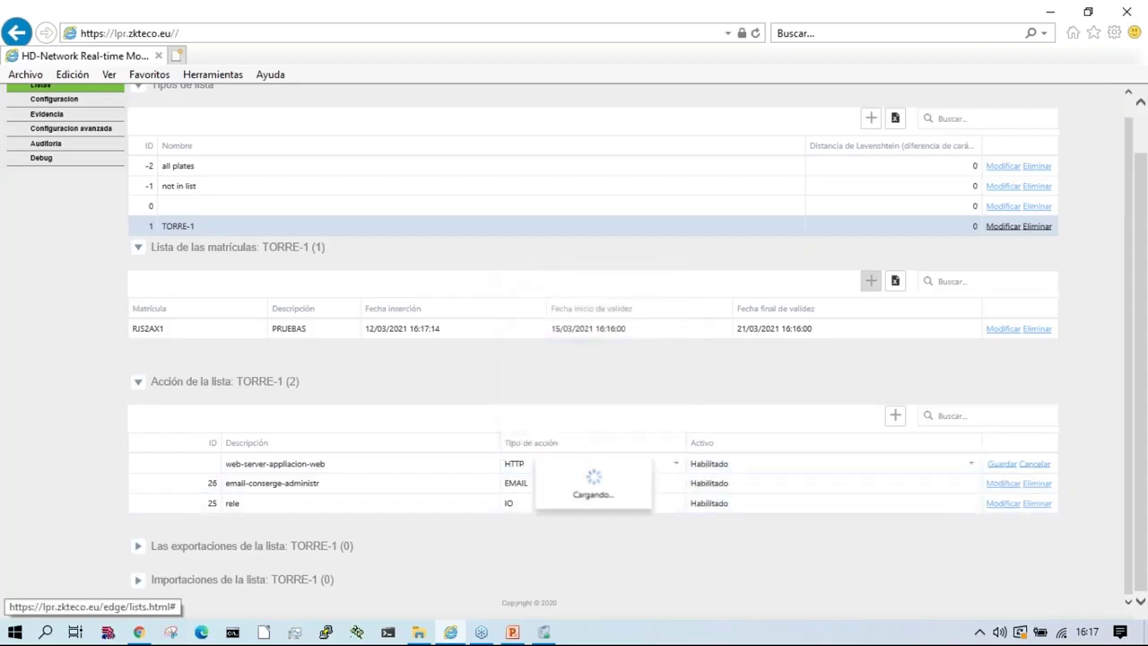
Step: Set the web-server-appliacion-web action to JSON output with POST_IMG format and select its Url
{"action": "left_click", "coordinate": [302, 463]}
{"action": "scroll", "coordinate": [436, 518], "scroll_direction": "down", "scroll_amount": 4}
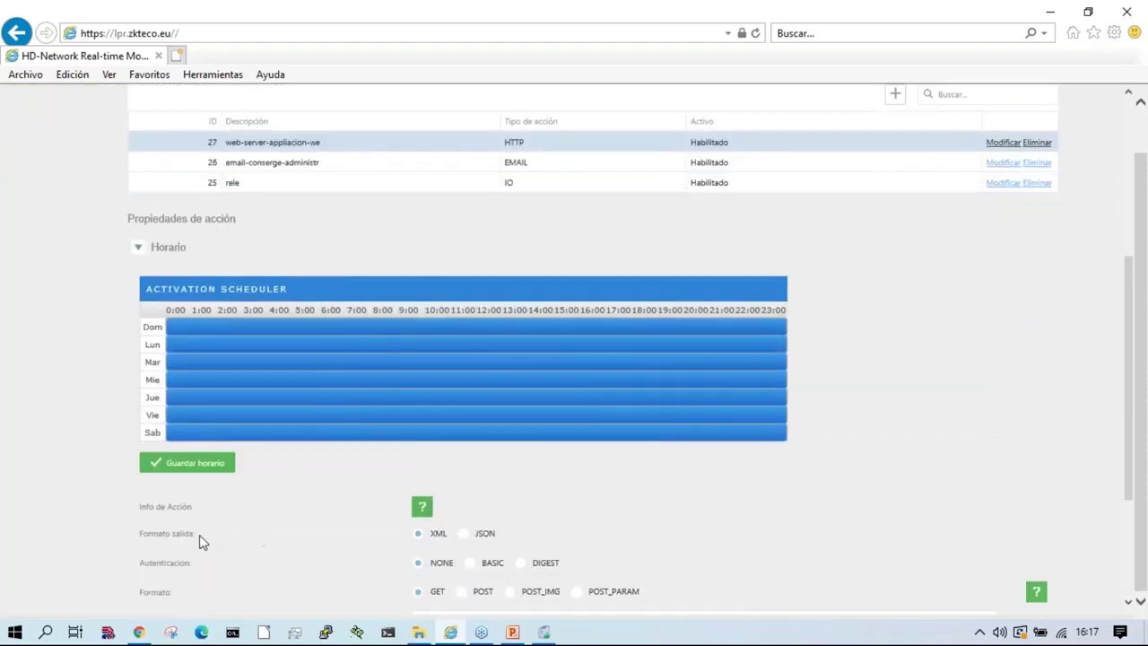
{"action": "left_click", "coordinate": [462, 533]}
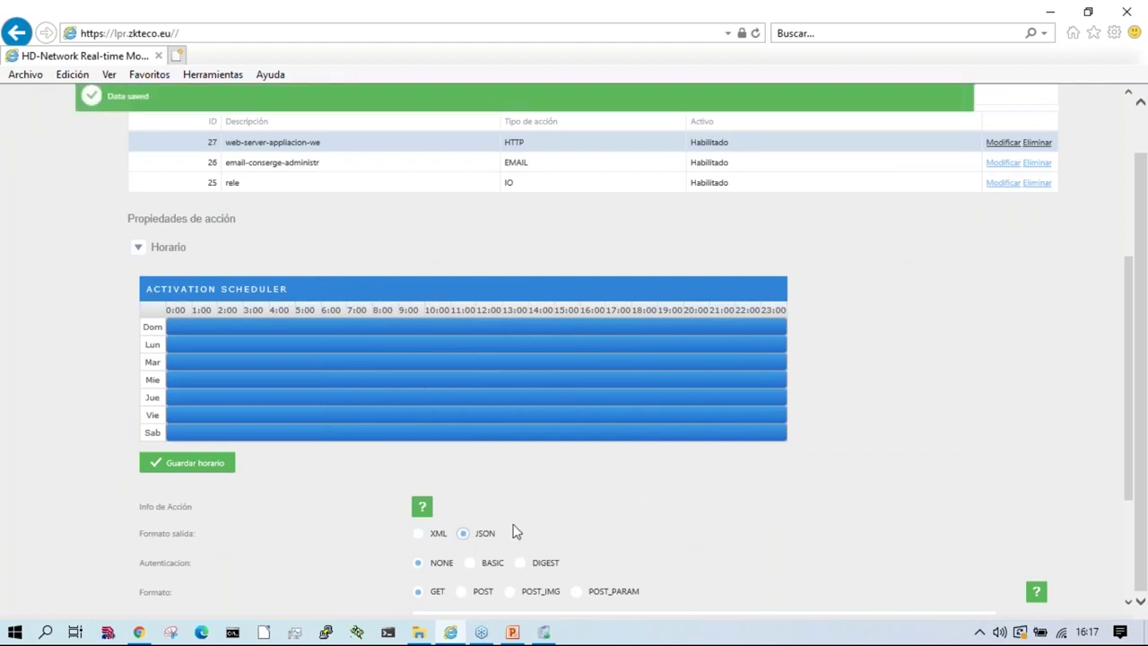
{"action": "scroll", "coordinate": [603, 560], "scroll_direction": "down", "scroll_amount": 3}
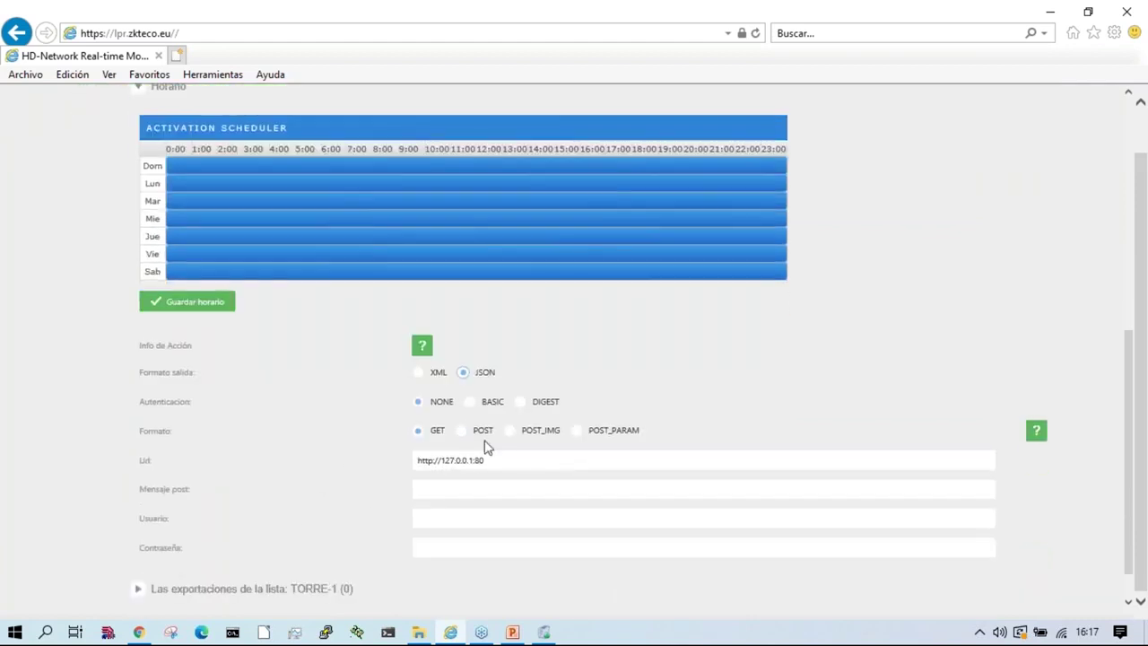
{"action": "left_click", "coordinate": [513, 431]}
{"action": "triple_click", "coordinate": [552, 461]}
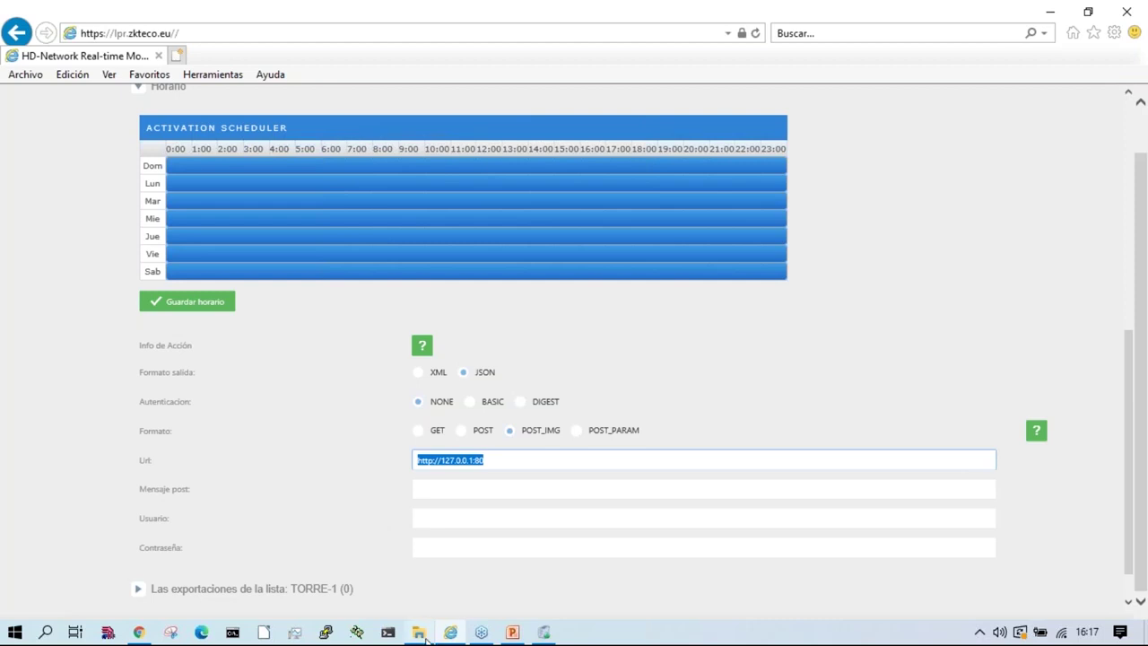
{"action": "left_click", "coordinate": [420, 634]}
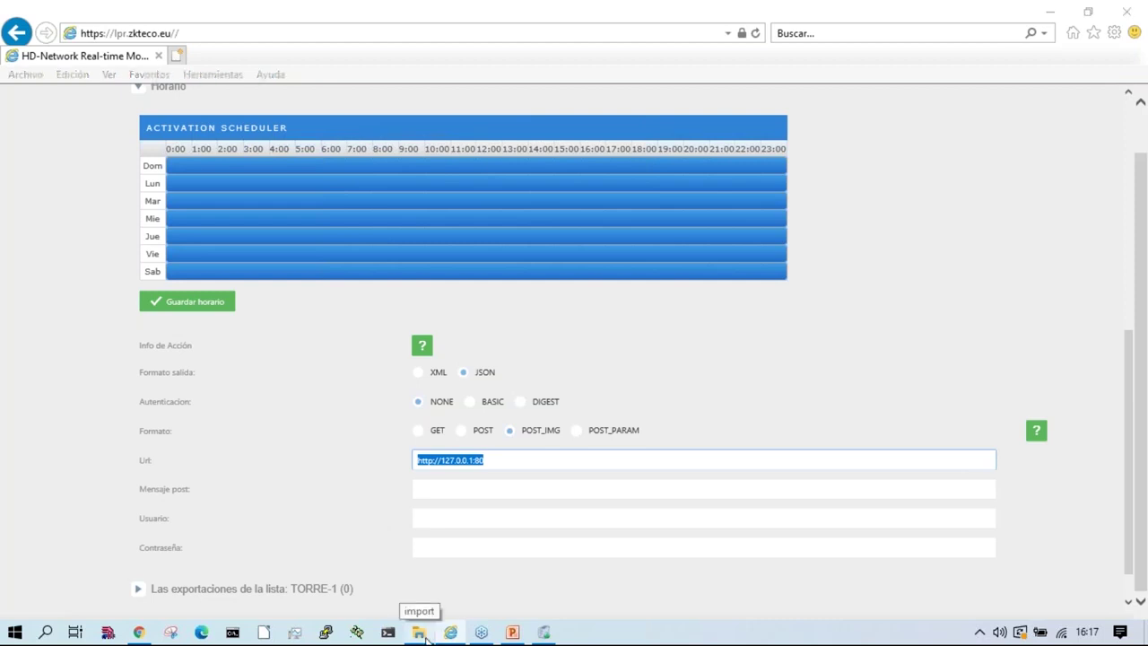
Step: Open the 6.zkteco_europe webinar PDF from C:\DEM\cctv\Documents in Acrobat Reader
{"action": "scroll", "coordinate": [538, 435], "scroll_direction": "up", "scroll_amount": 2}
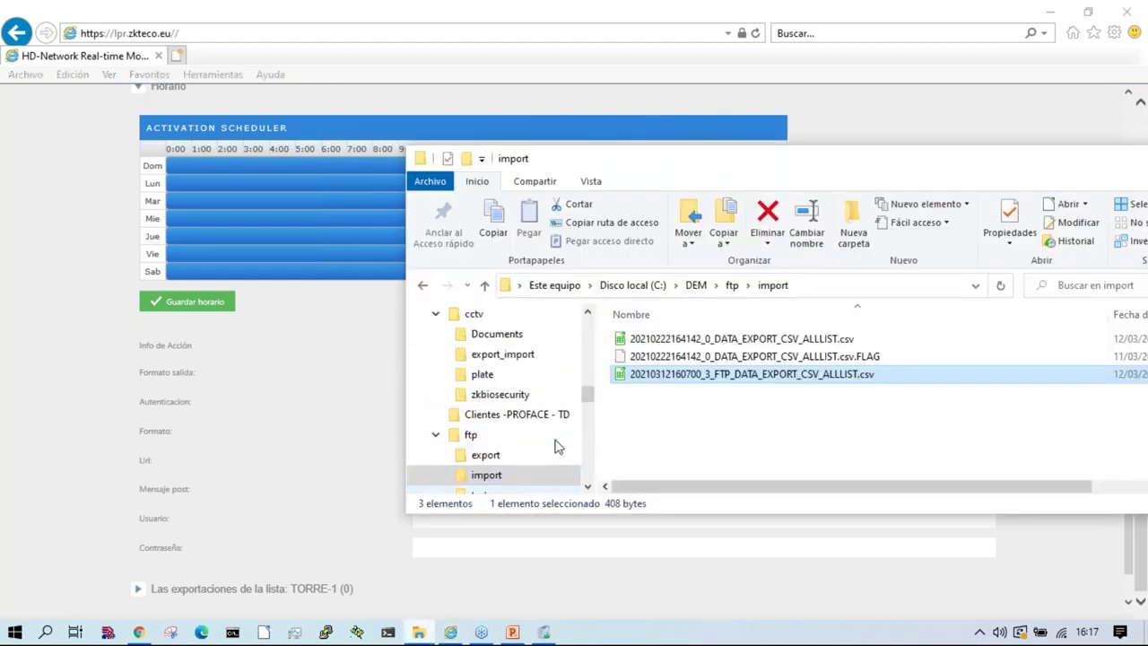
{"action": "left_click", "coordinate": [497, 353]}
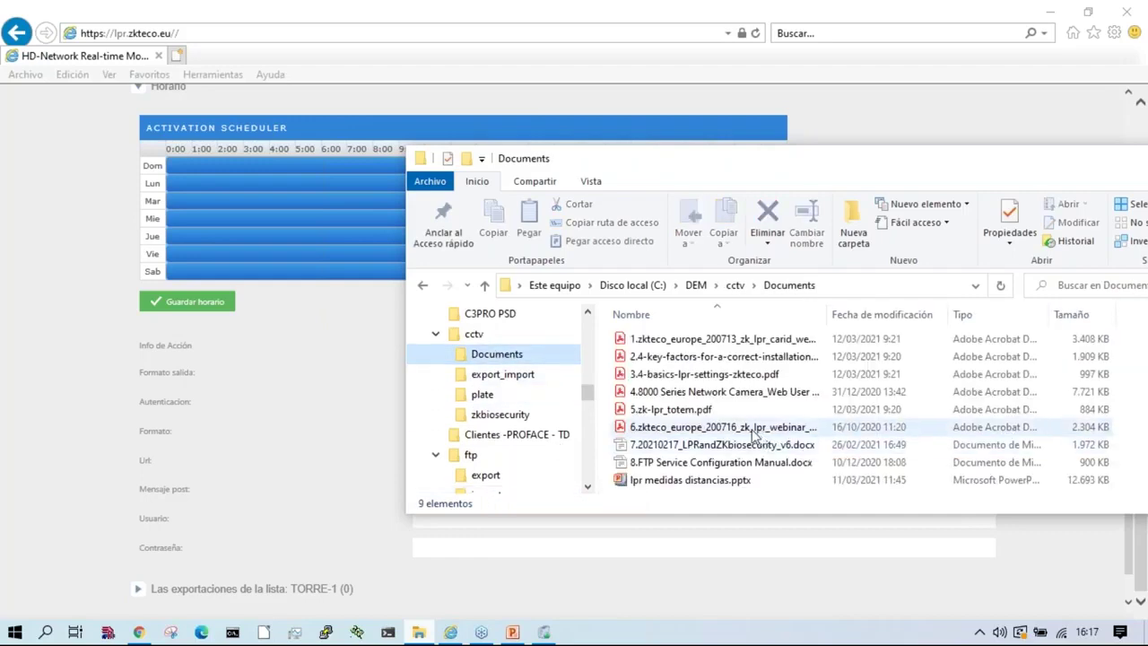
{"action": "left_click", "coordinate": [755, 434]}
{"action": "double_click", "coordinate": [790, 429]}
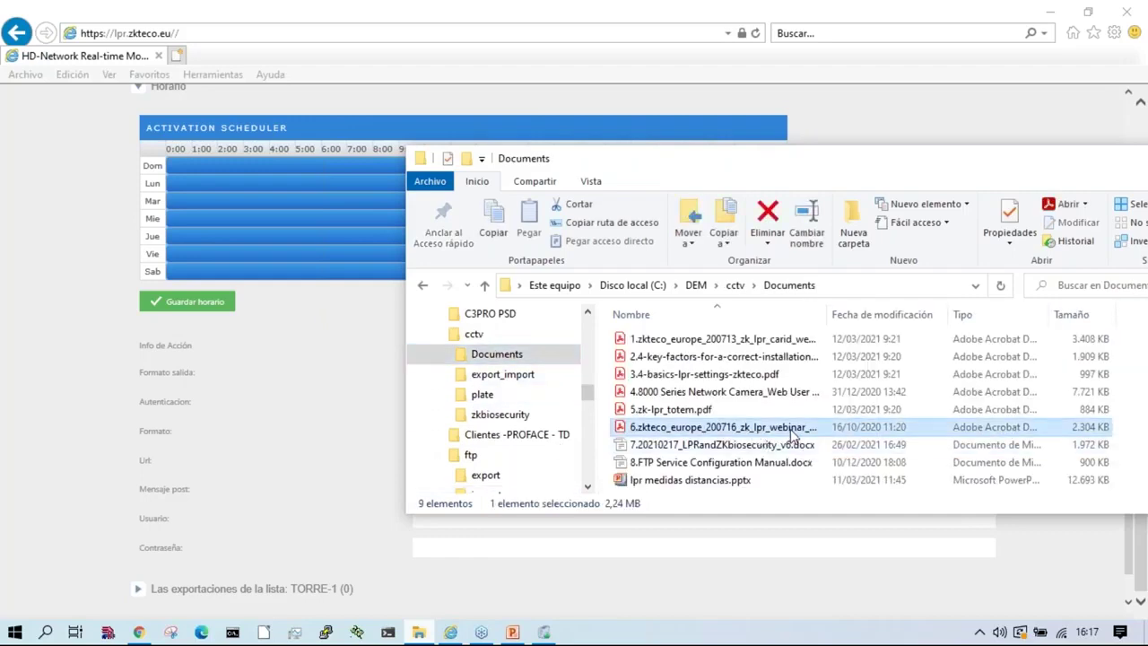
{"action": "scroll", "coordinate": [788, 435], "scroll_direction": "down", "scroll_amount": 5}
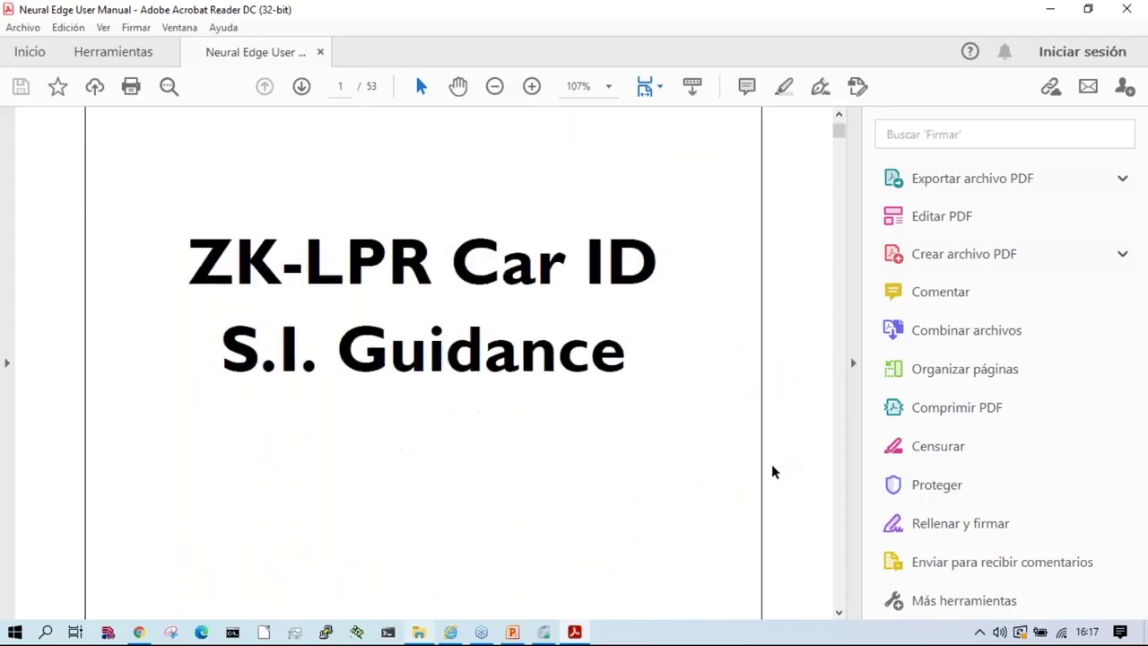
Step: Show the ZK-LPR guide in full-screen view
{"action": "left_click", "coordinate": [853, 362]}
{"action": "left_click", "coordinate": [179, 27]}
{"action": "mouse_move", "coordinate": [108, 33]}
{"action": "left_click", "coordinate": [180, 288]}
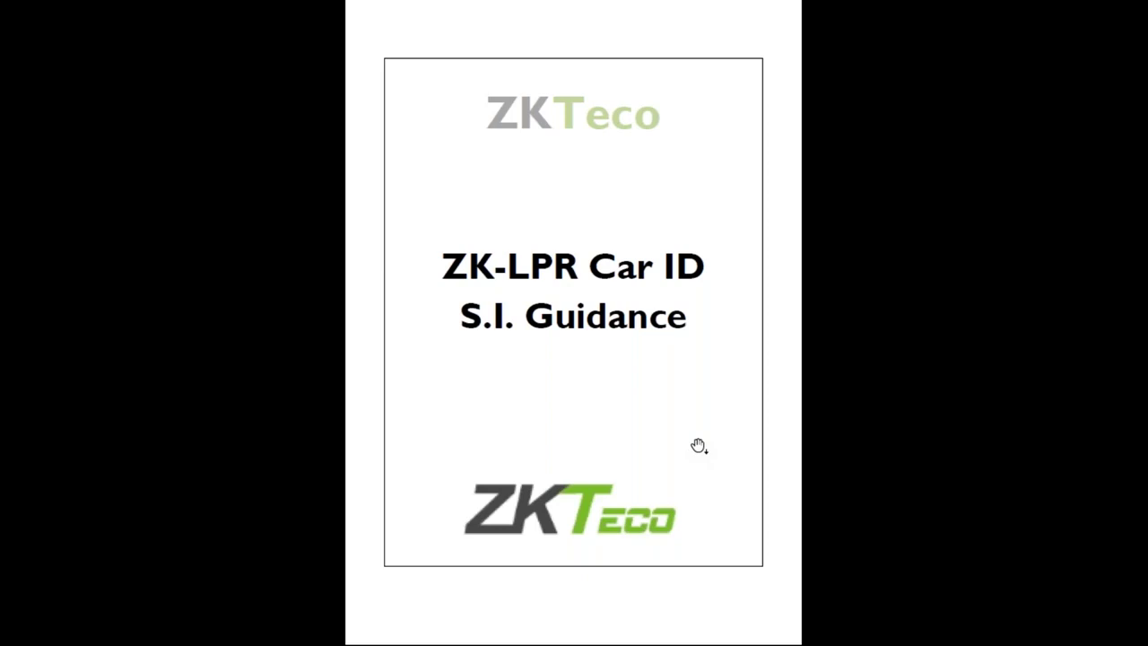
Step: Jump to the HTTP section on page 14, page through to the FTP pages, and close the PDF
{"action": "left_click", "coordinate": [698, 446]}
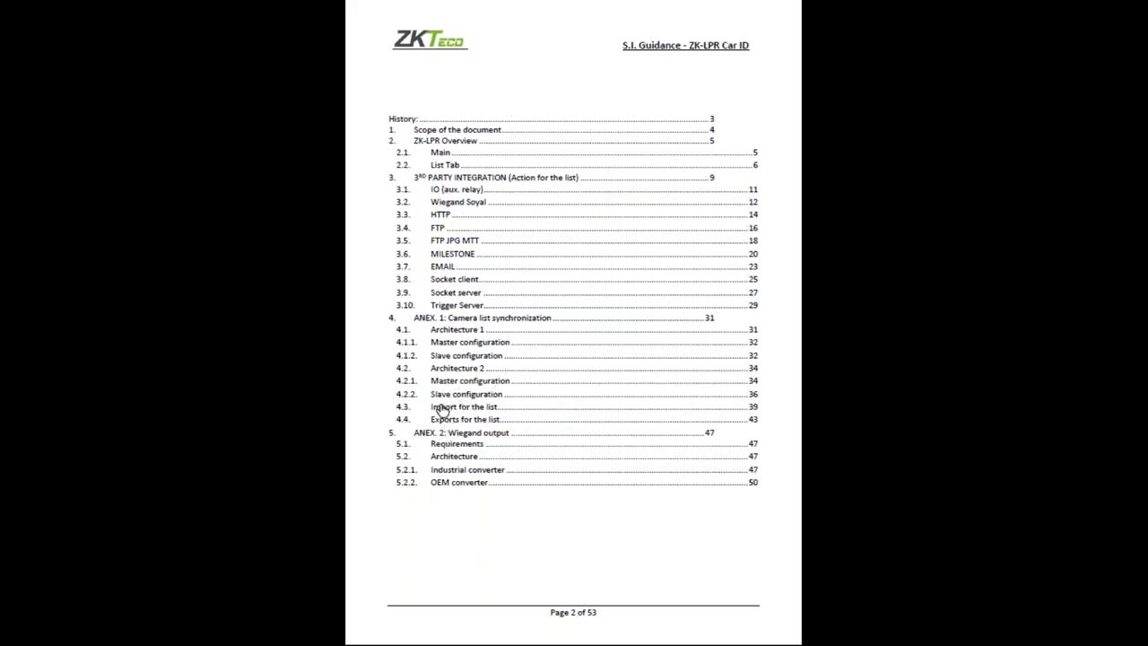
{"action": "left_click", "coordinate": [439, 215]}
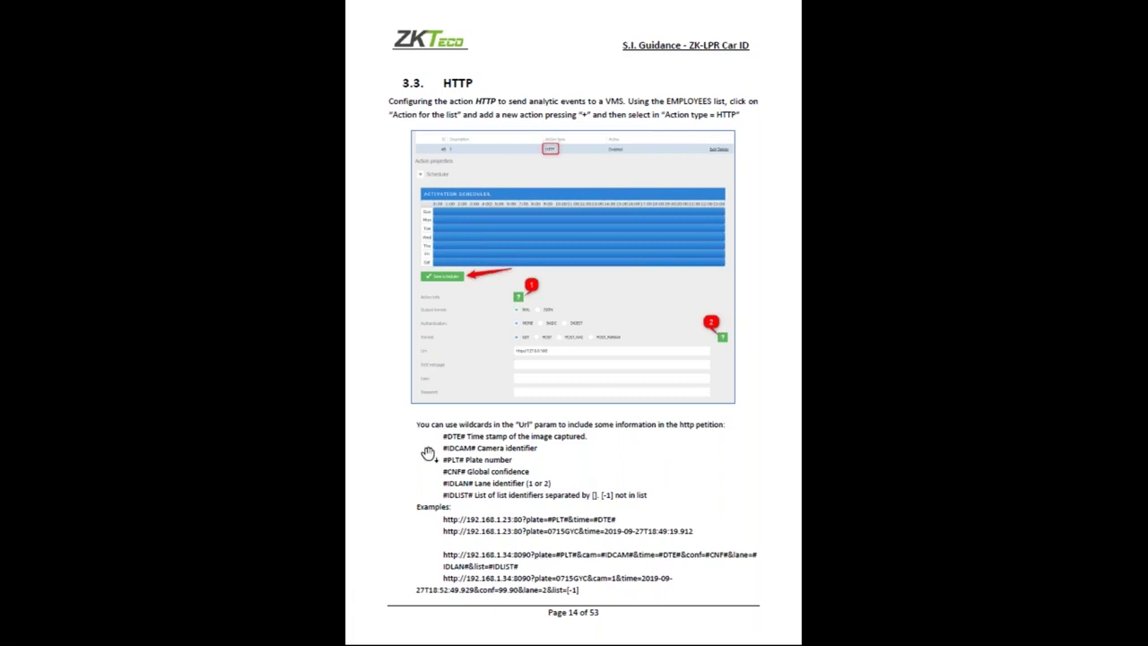
{"action": "left_click", "coordinate": [510, 470]}
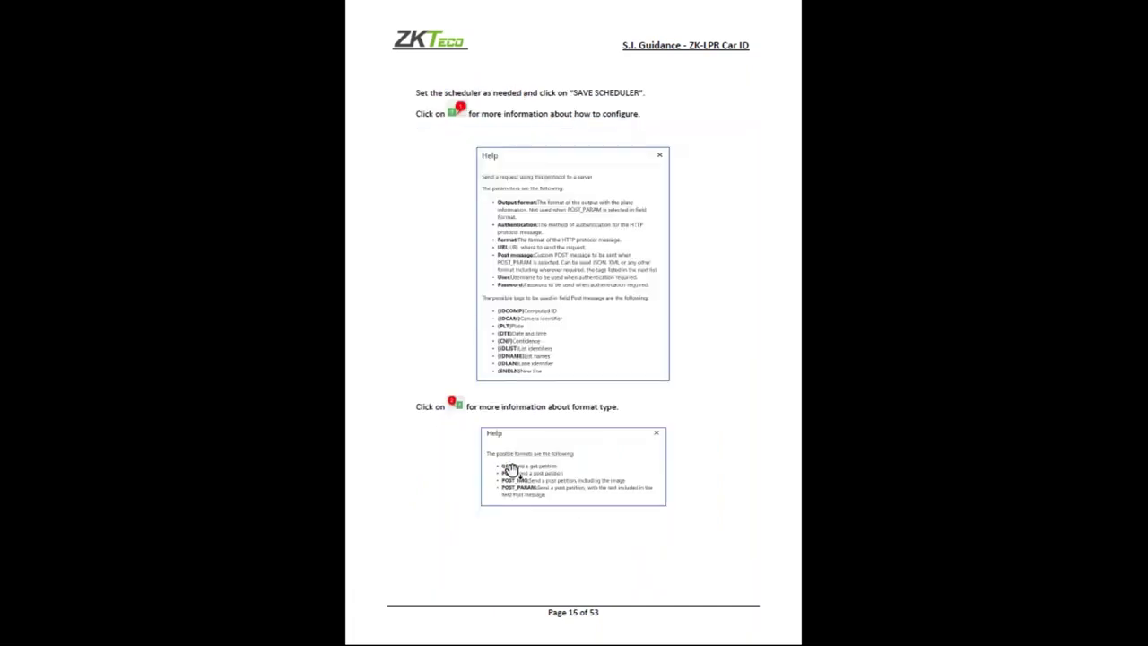
{"action": "left_click", "coordinate": [510, 470]}
{"action": "left_click", "coordinate": [511, 471]}
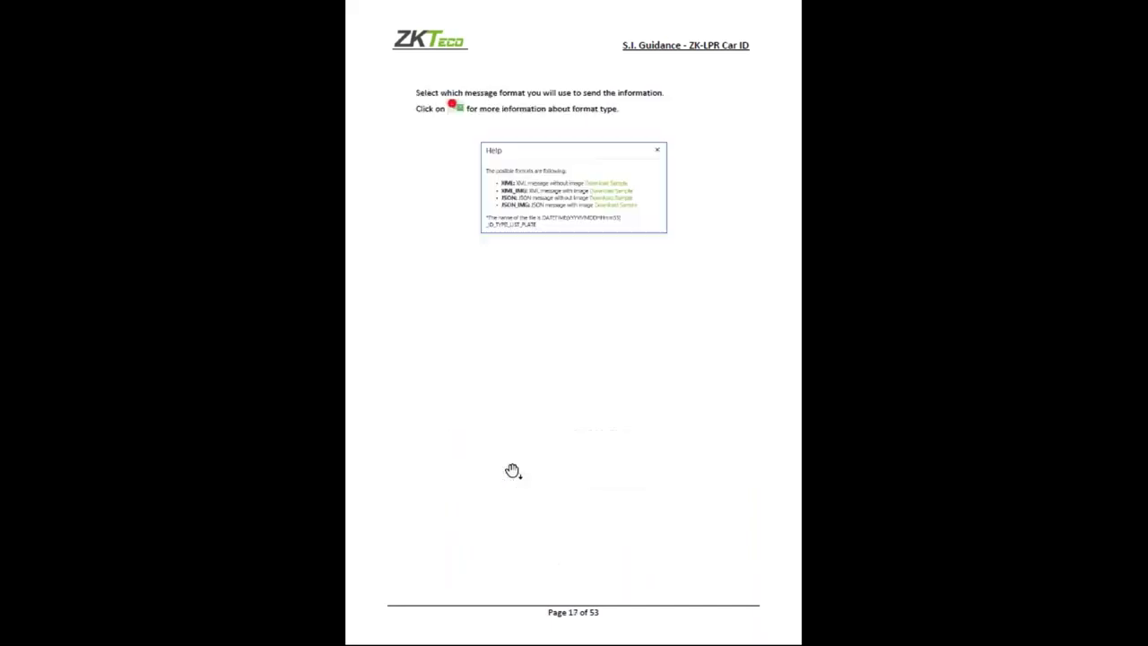
{"action": "left_click", "coordinate": [512, 470]}
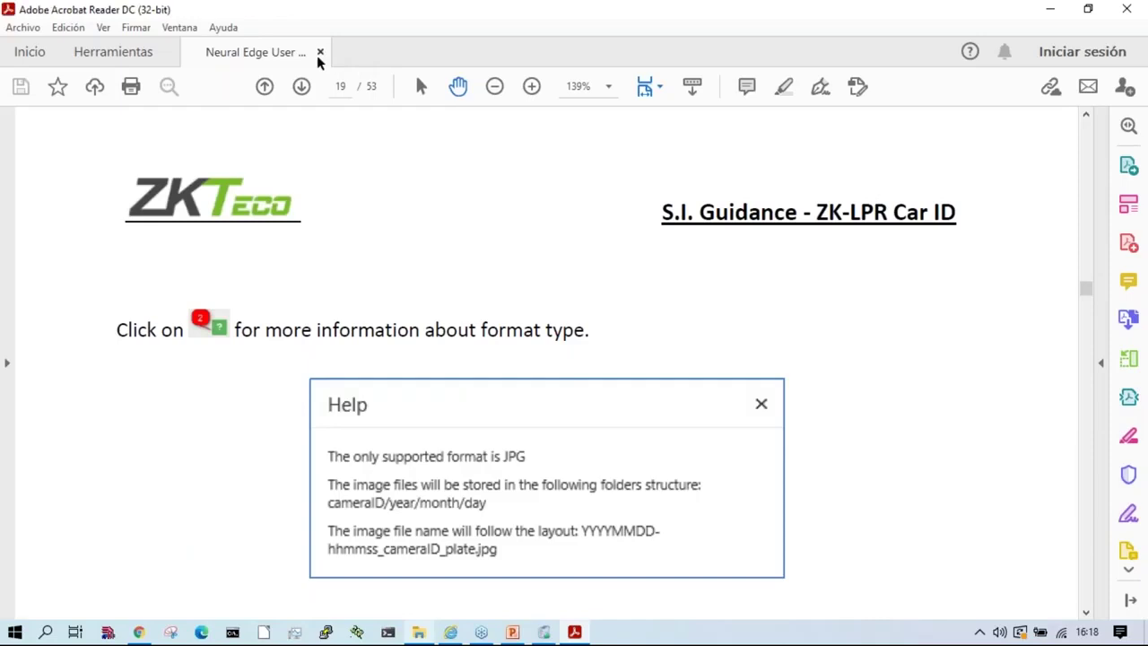
{"action": "left_click", "coordinate": [320, 52]}
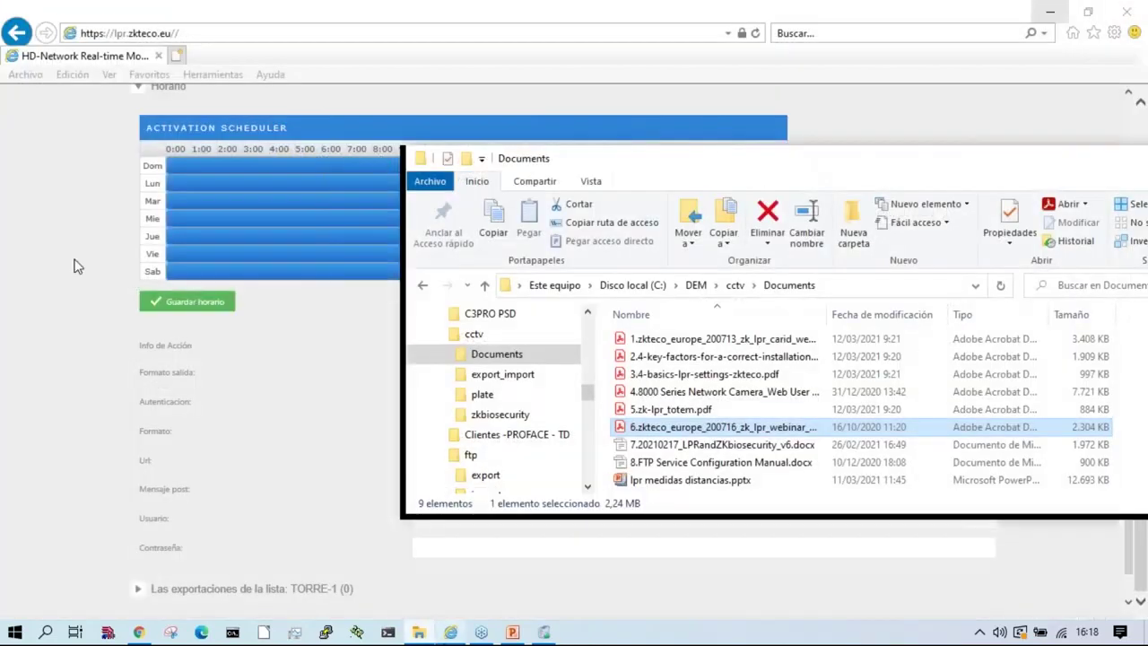
{"action": "left_click", "coordinate": [79, 262]}
Step: Back in the camera page, switch between LPR Configuracion and Listas, ending on Configuracion
{"action": "scroll", "coordinate": [243, 520], "scroll_direction": "up", "scroll_amount": 10}
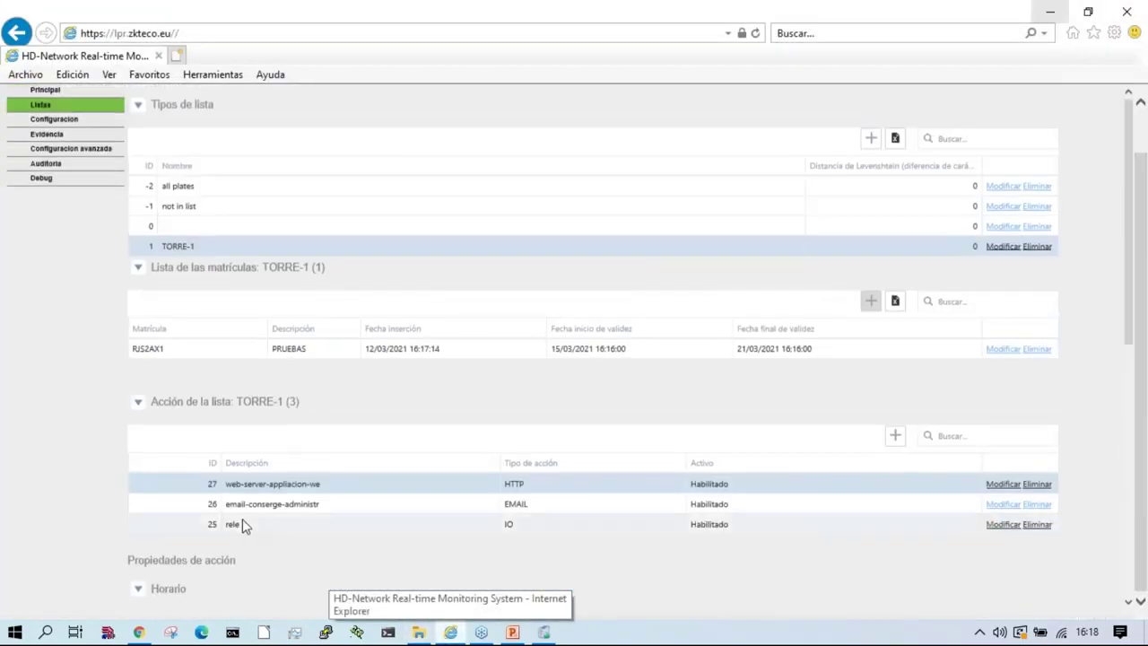
{"action": "scroll", "coordinate": [242, 525], "scroll_direction": "up", "scroll_amount": 1}
{"action": "scroll", "coordinate": [233, 467], "scroll_direction": "down", "scroll_amount": 3}
{"action": "scroll", "coordinate": [179, 332], "scroll_direction": "up", "scroll_amount": 3}
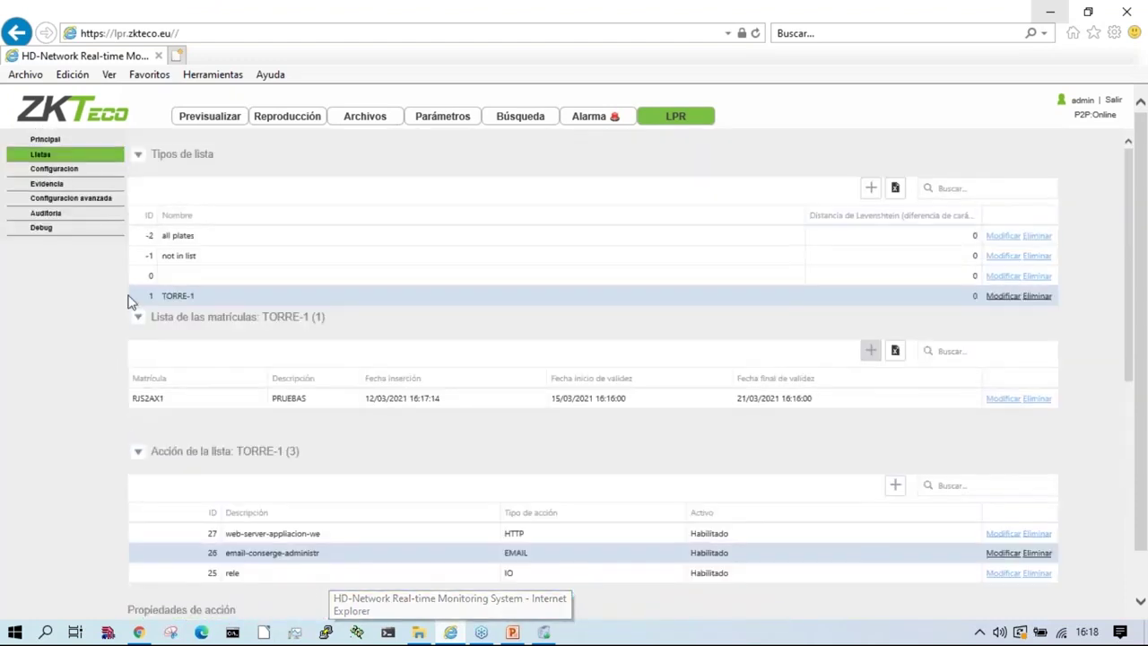
{"action": "left_click", "coordinate": [54, 171]}
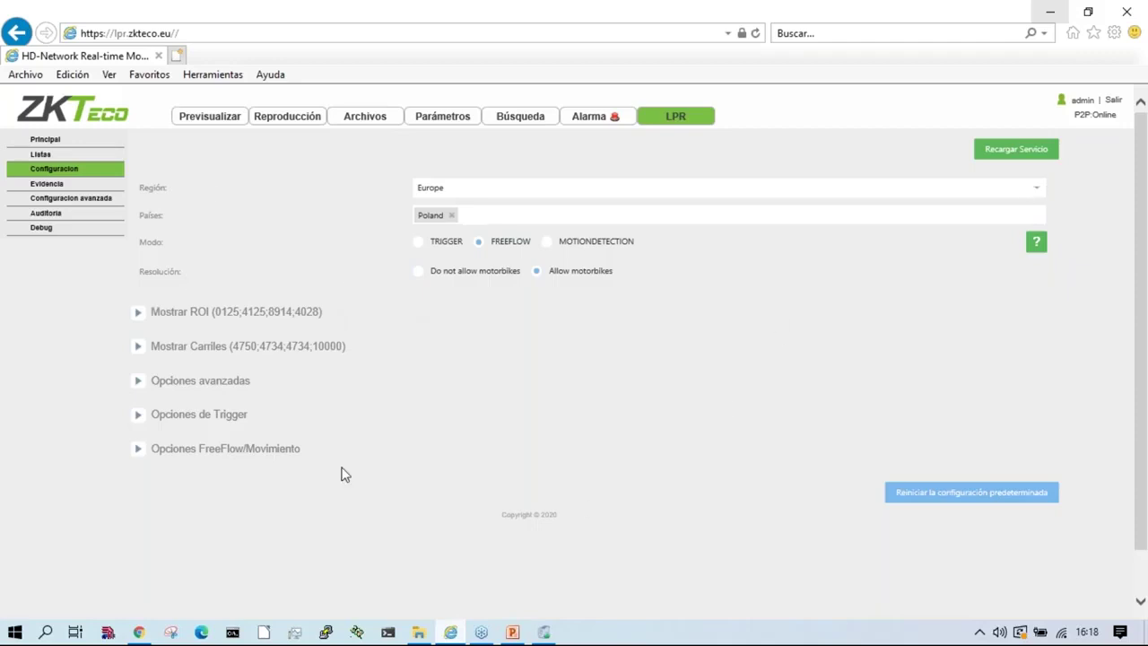
{"action": "left_click", "coordinate": [40, 157]}
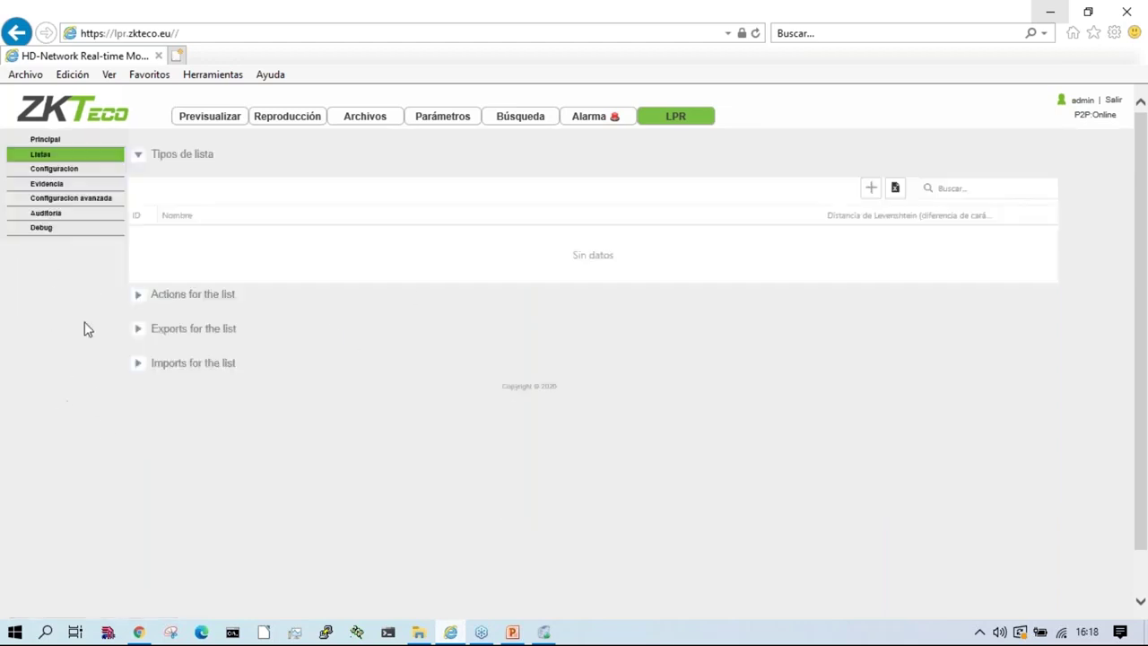
{"action": "left_click", "coordinate": [56, 170]}
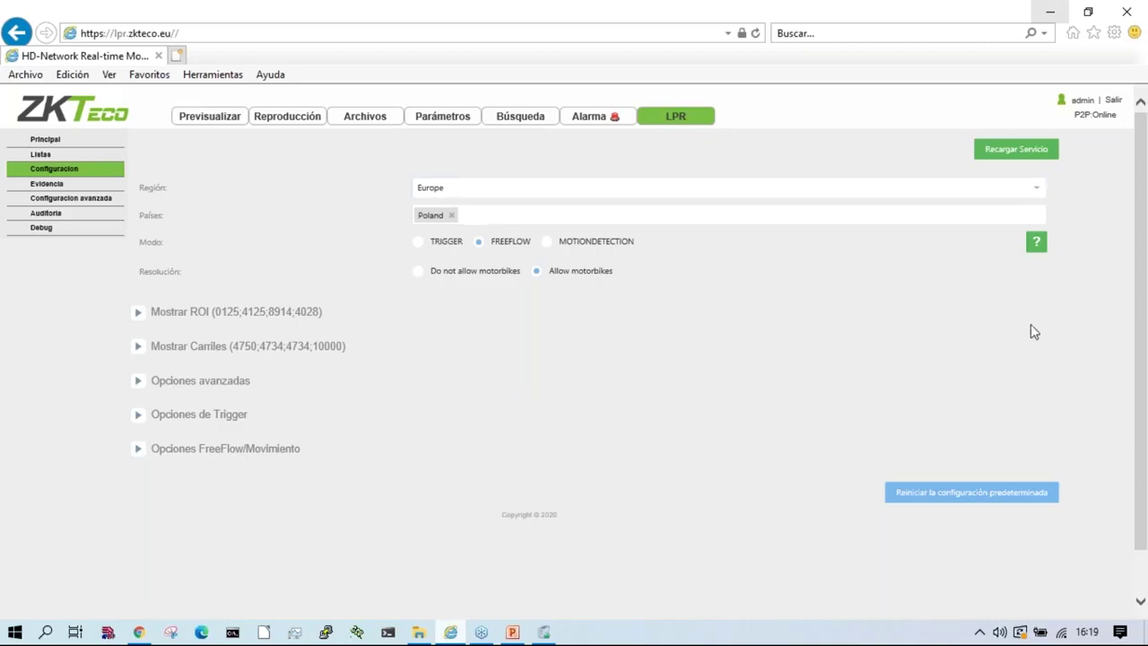
Step: Keep region Europe and country Poland, set reading mode TRIGGER, and expand Opciones de Trigger
{"action": "left_click", "coordinate": [1036, 187]}
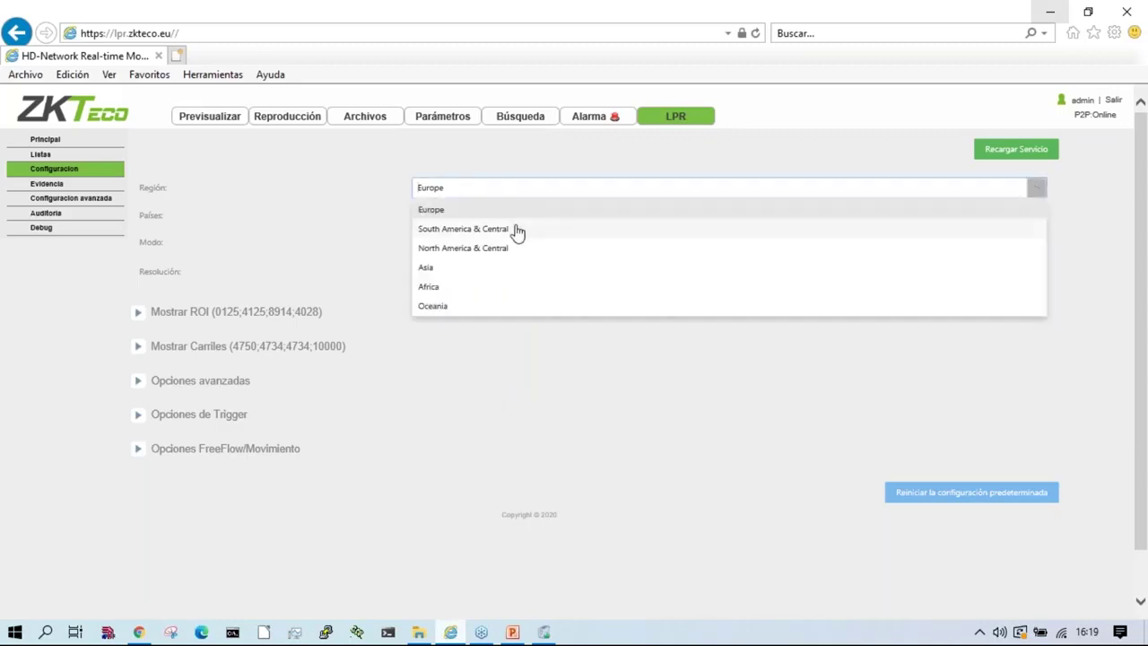
{"action": "left_click", "coordinate": [399, 225]}
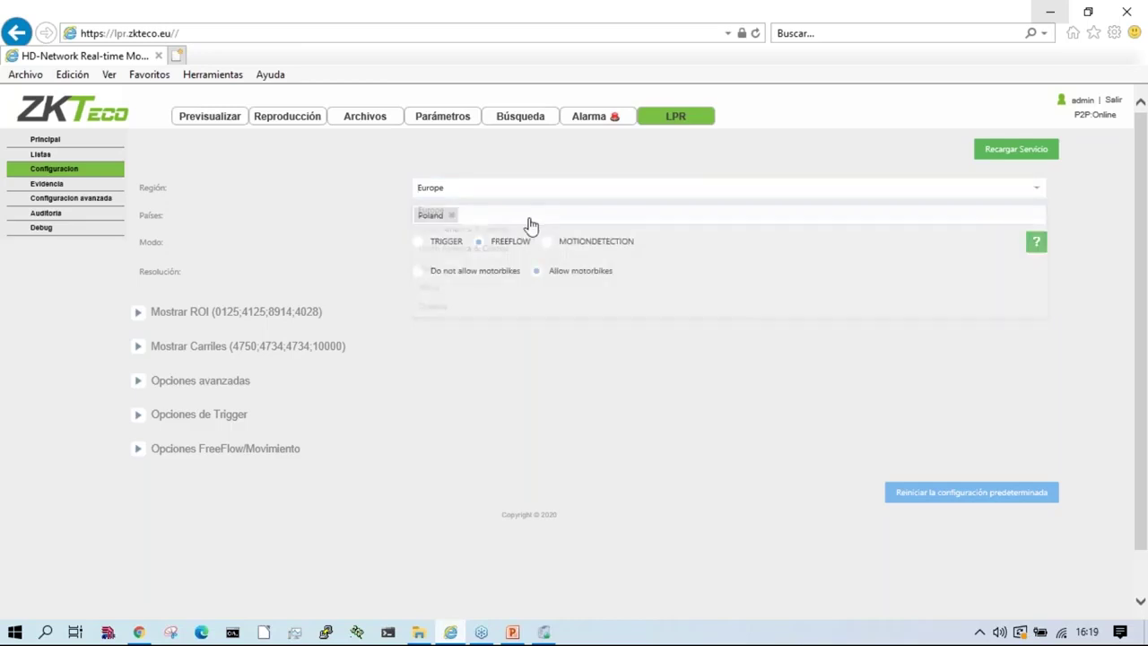
{"action": "left_click", "coordinate": [549, 219]}
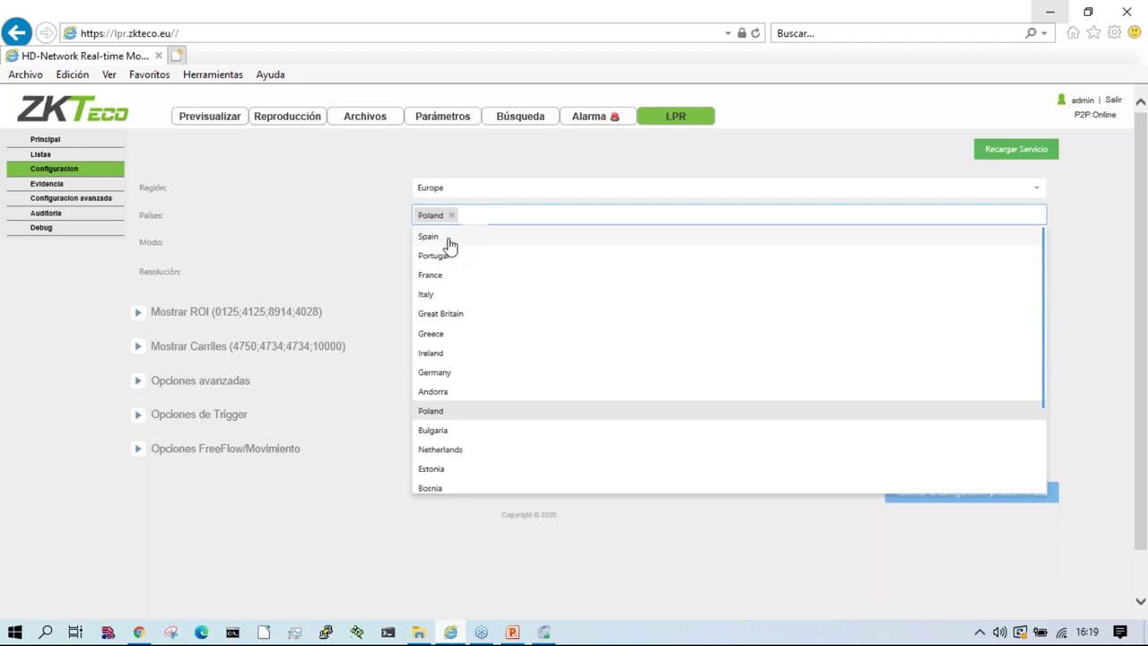
{"action": "left_click", "coordinate": [496, 158]}
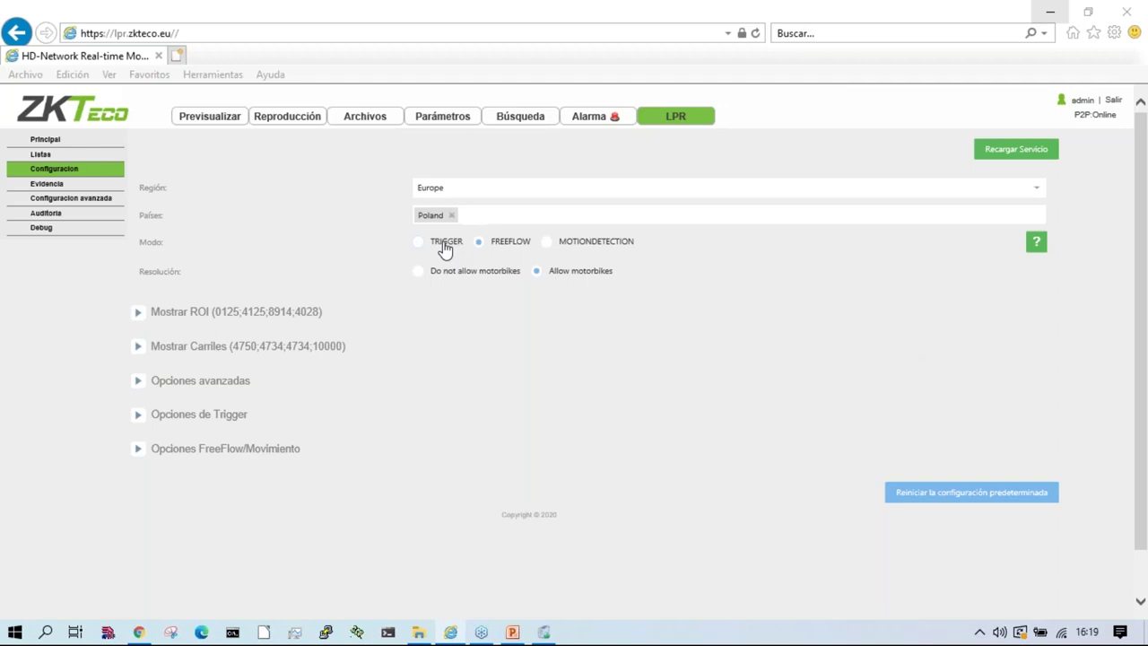
{"action": "left_click", "coordinate": [444, 244]}
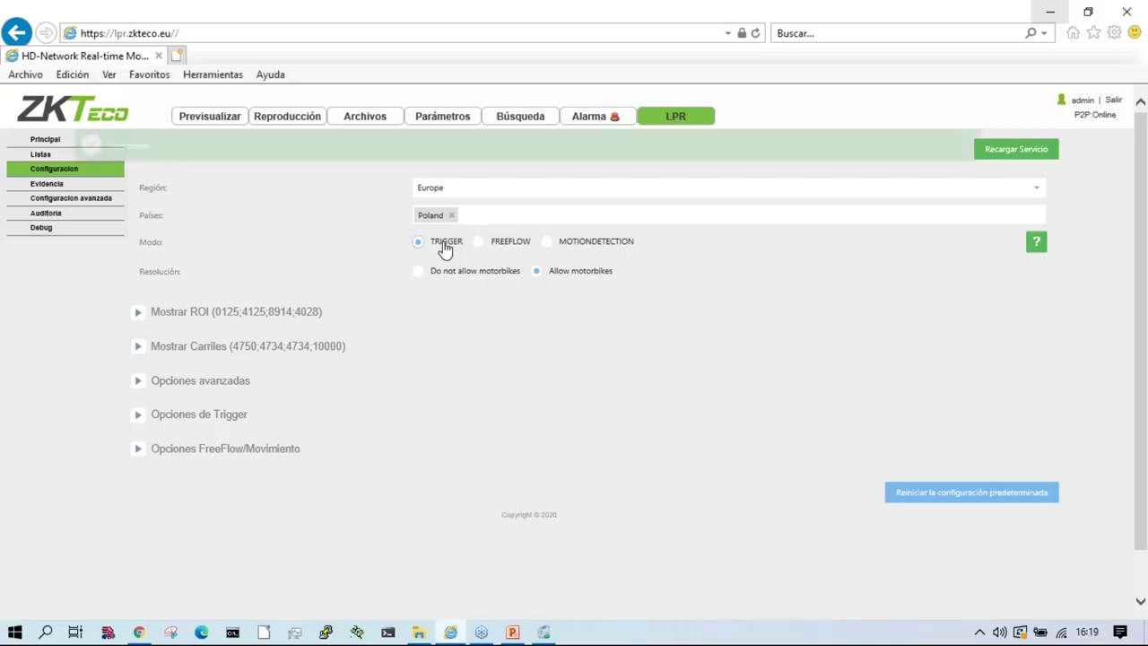
{"action": "left_click", "coordinate": [203, 415]}
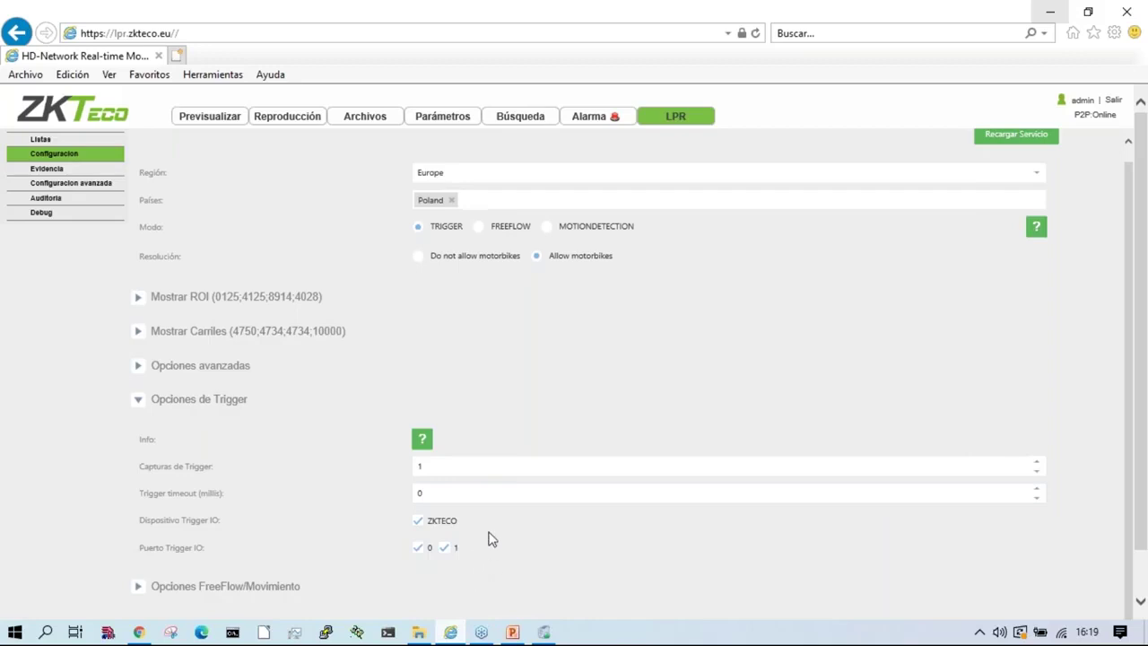
Step: Return reading mode to FREEFLOW and try the free flow filter modes CAPTURES, TIME and NONE
{"action": "left_click", "coordinate": [486, 230]}
{"action": "scroll", "coordinate": [533, 454], "scroll_direction": "down", "scroll_amount": 1}
{"action": "left_click", "coordinate": [249, 543]}
{"action": "scroll", "coordinate": [279, 545], "scroll_direction": "down", "scroll_amount": 3}
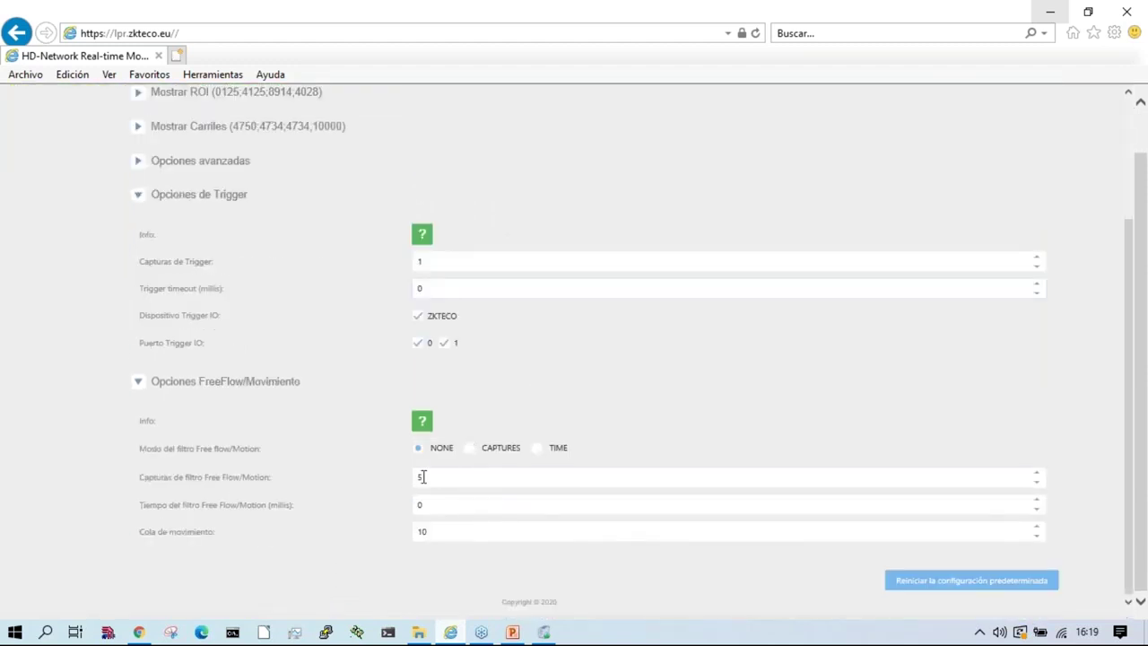
{"action": "left_click", "coordinate": [469, 449]}
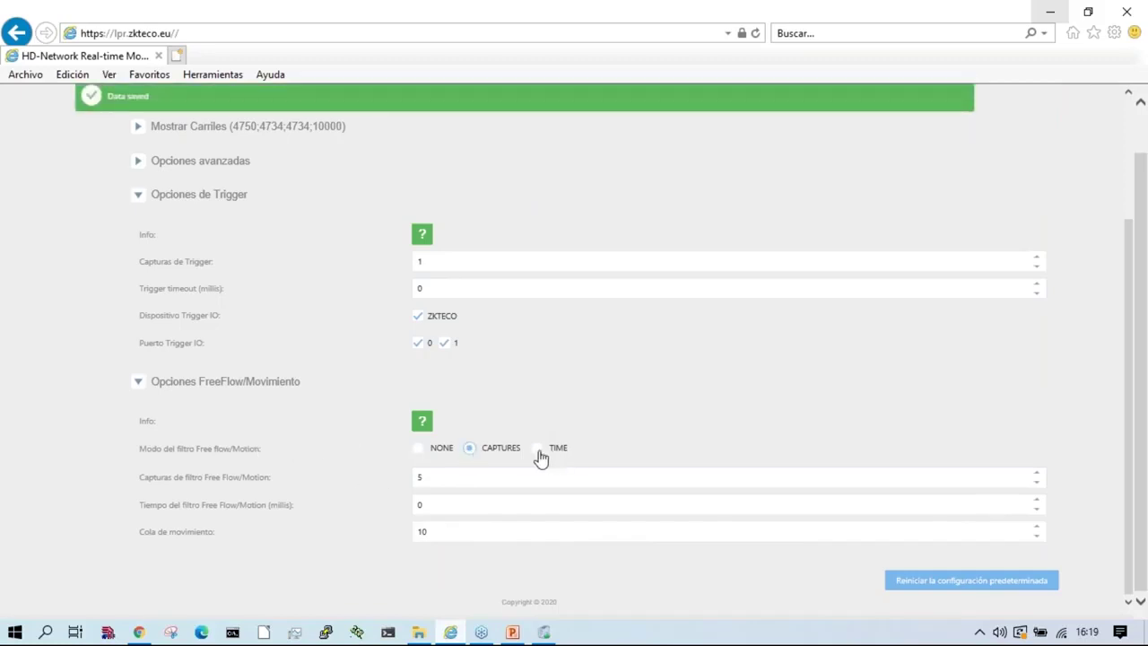
{"action": "left_click", "coordinate": [556, 449]}
{"action": "left_click", "coordinate": [476, 453]}
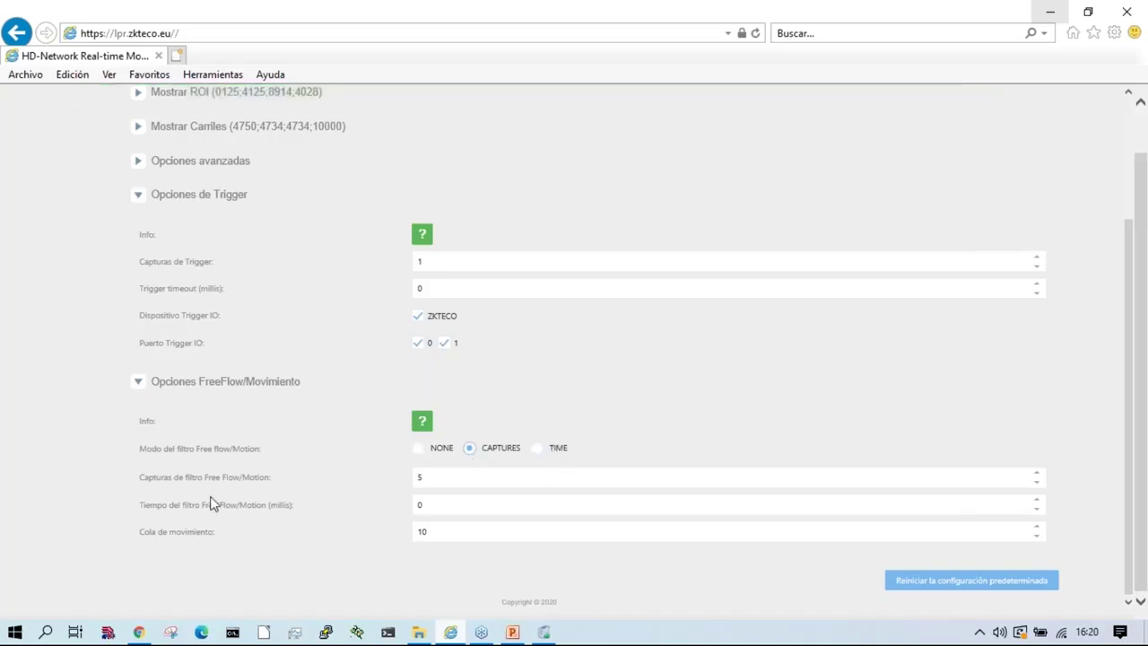
{"action": "left_click", "coordinate": [466, 477]}
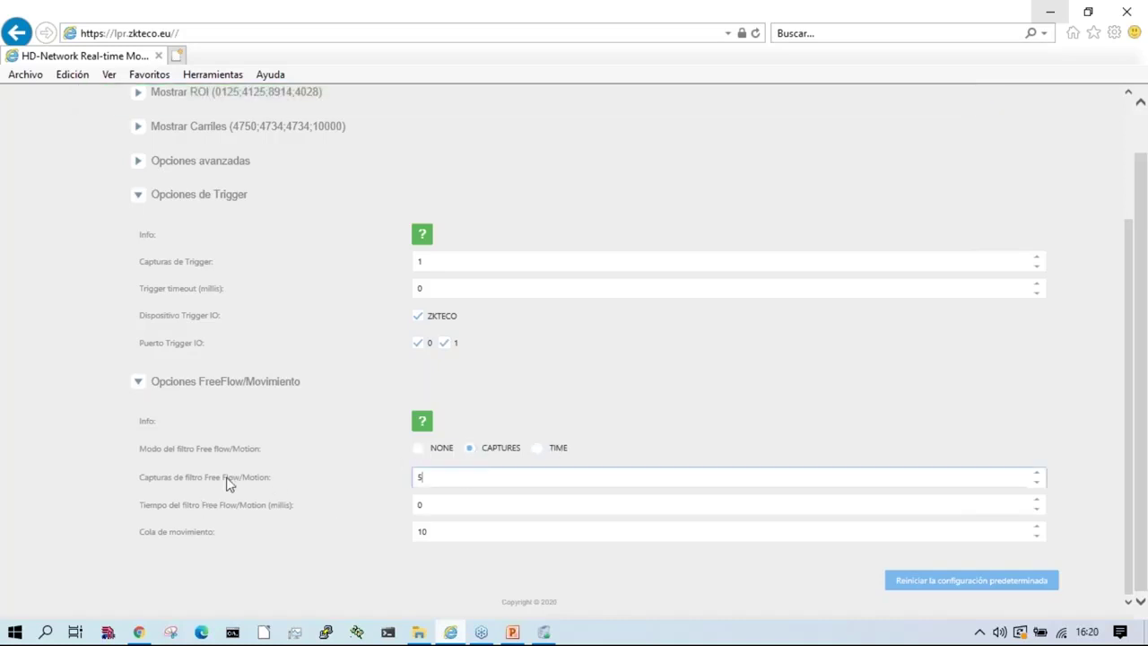
{"action": "left_click", "coordinate": [542, 454]}
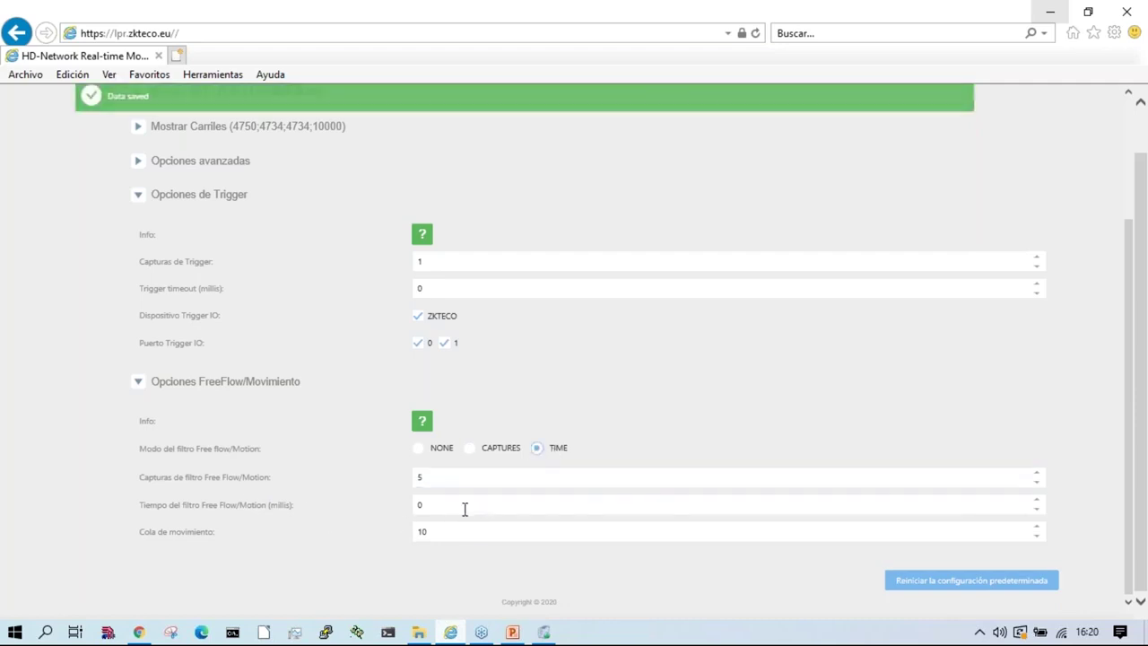
{"action": "left_click", "coordinate": [423, 451]}
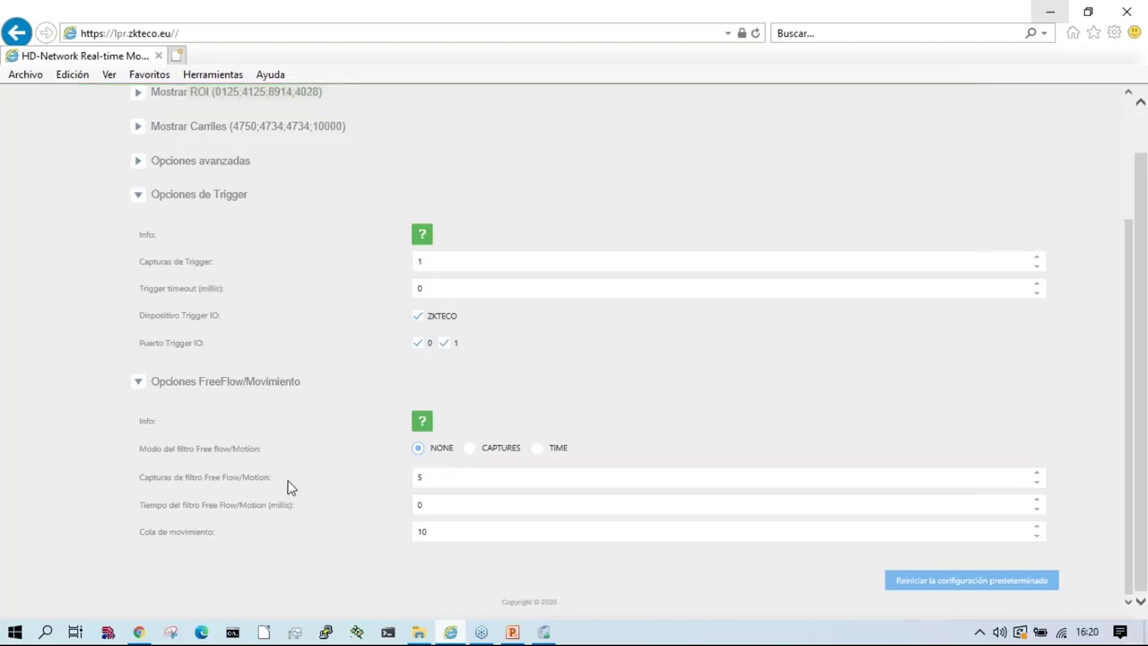
{"action": "double_click", "coordinate": [477, 476]}
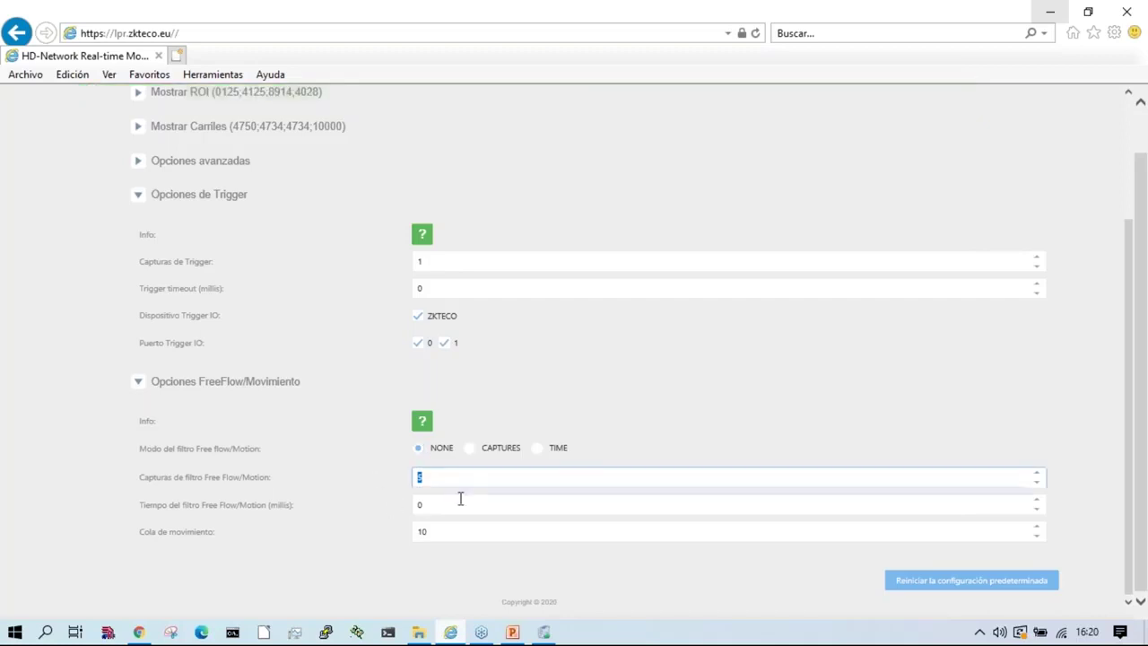
{"action": "key", "text": "Tab"}
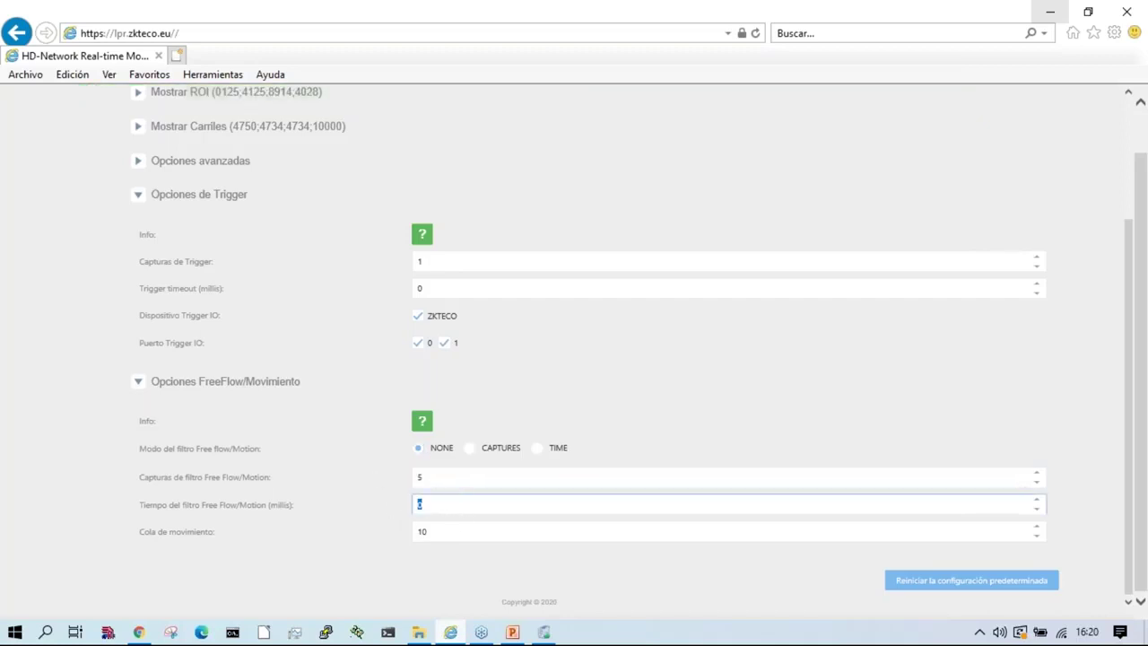
{"action": "left_click", "coordinate": [419, 449]}
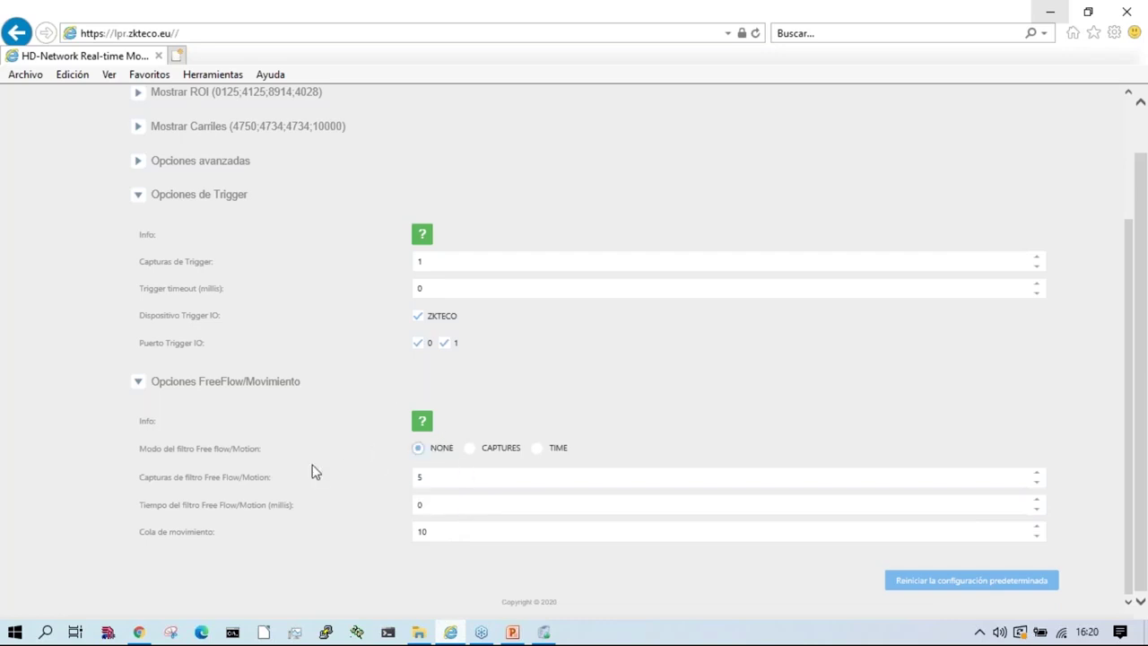
Step: Try MOTIONDETECTION mode, revert to FREEFLOW, and highlight the motorbike resolution options
{"action": "scroll", "coordinate": [313, 469], "scroll_direction": "up", "scroll_amount": 3}
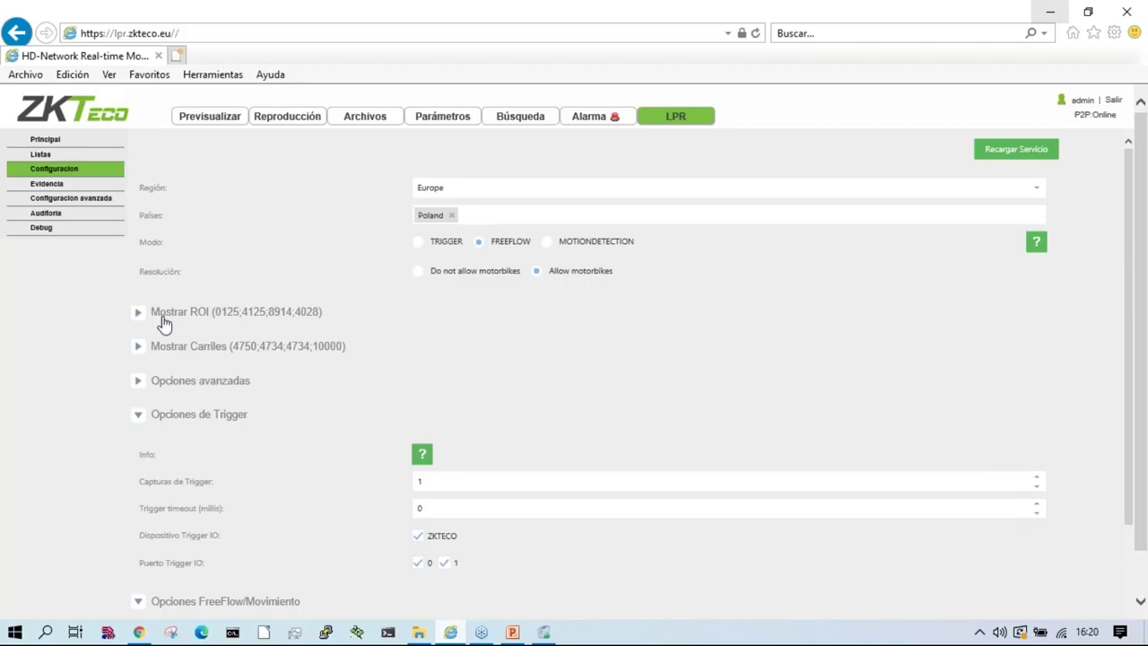
{"action": "left_click", "coordinate": [547, 242]}
{"action": "scroll", "coordinate": [679, 393], "scroll_direction": "down", "scroll_amount": 3}
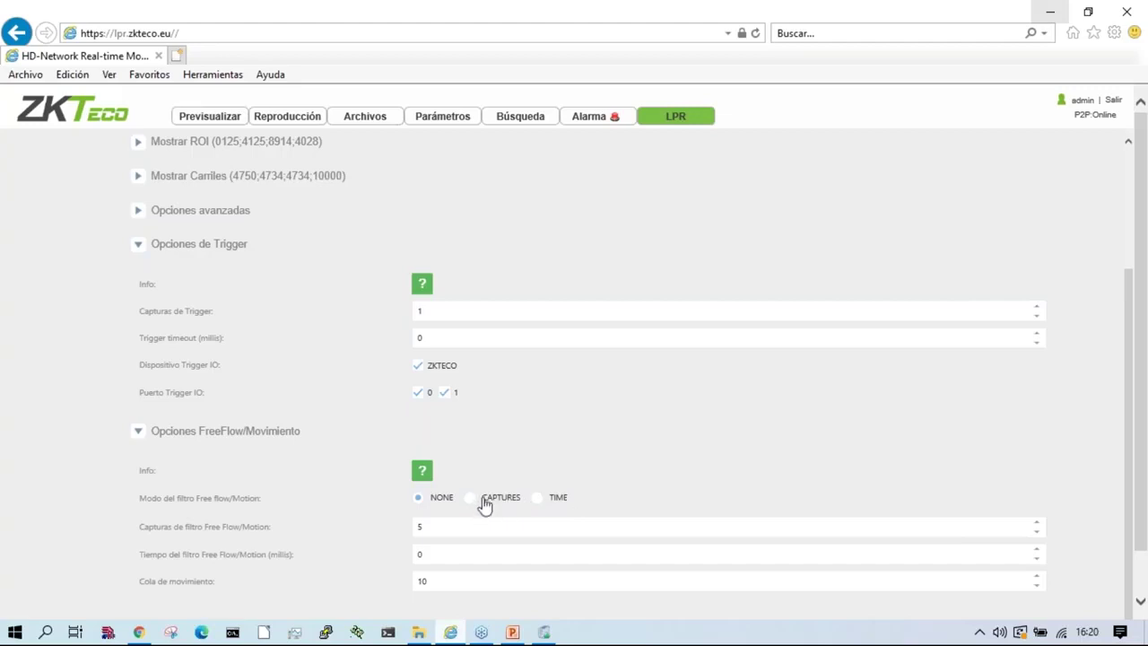
{"action": "scroll", "coordinate": [484, 504], "scroll_direction": "up", "scroll_amount": 4}
{"action": "left_click", "coordinate": [478, 232]}
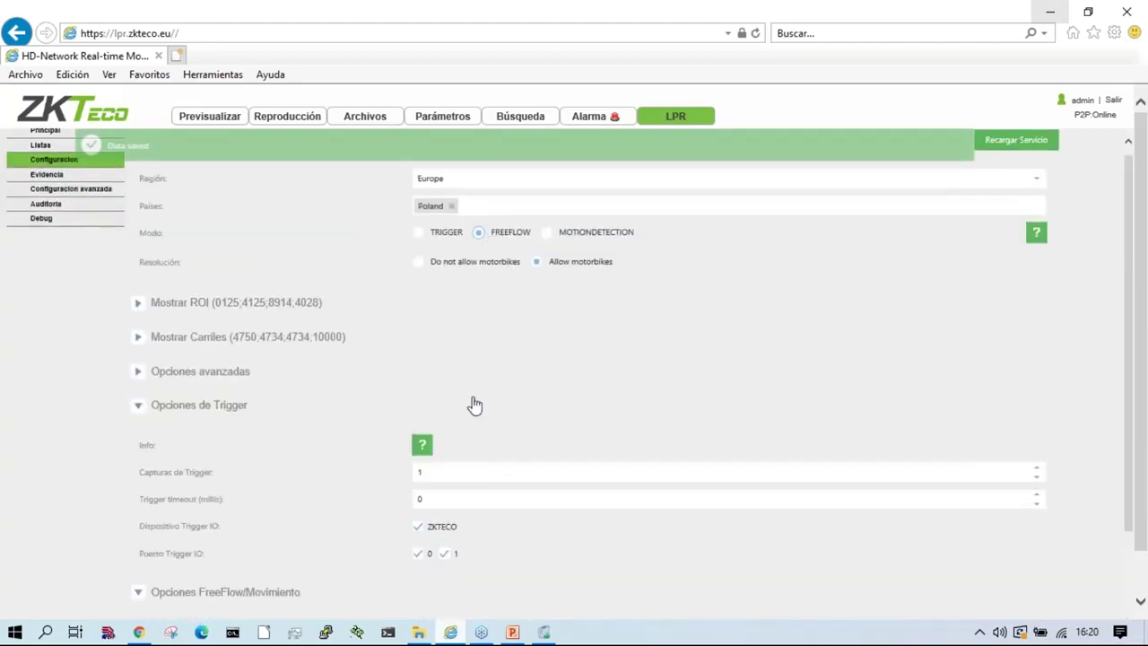
{"action": "scroll", "coordinate": [475, 405], "scroll_direction": "down", "scroll_amount": 3}
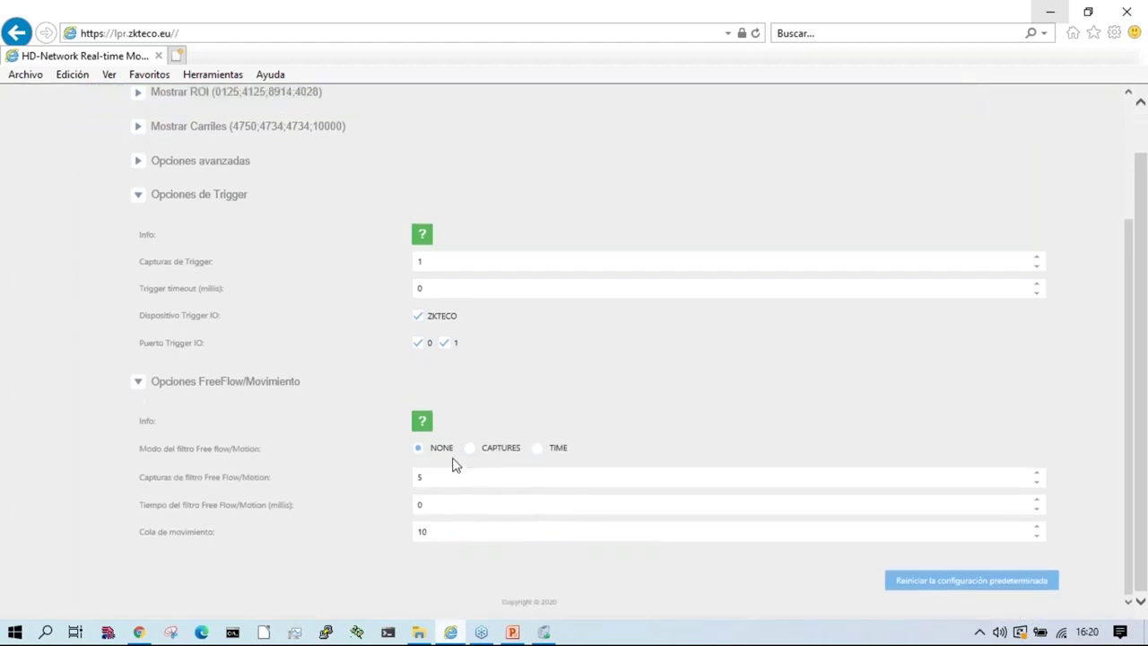
{"action": "scroll", "coordinate": [376, 440], "scroll_direction": "up", "scroll_amount": 4}
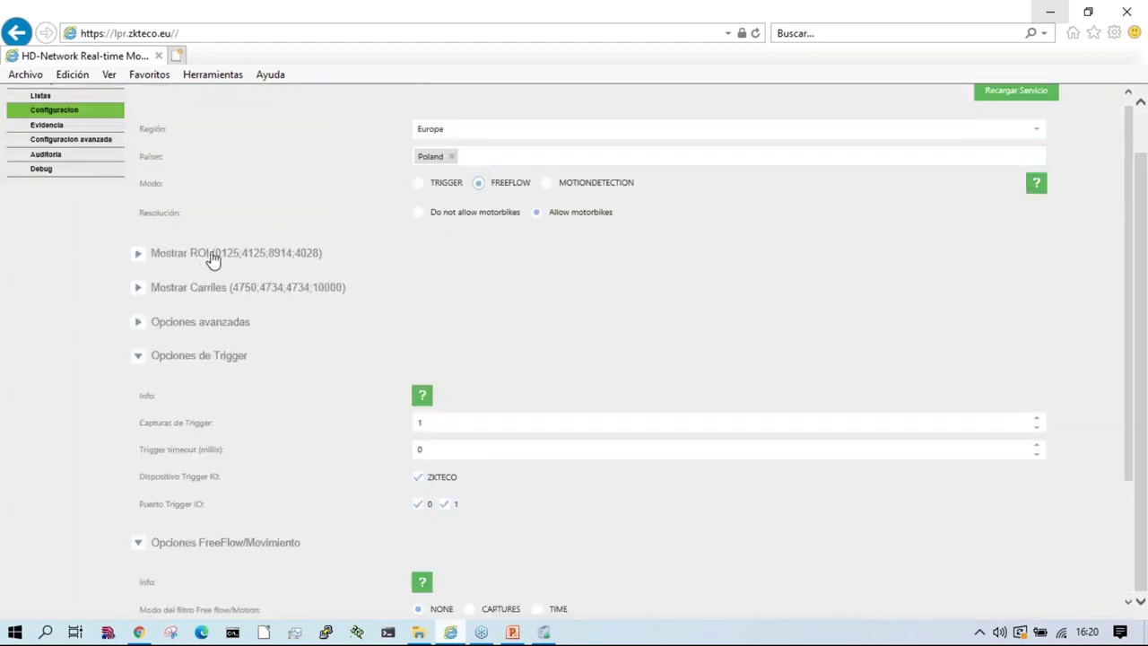
{"action": "left_click_drag", "start_coordinate": [142, 216], "coordinate": [633, 221]}
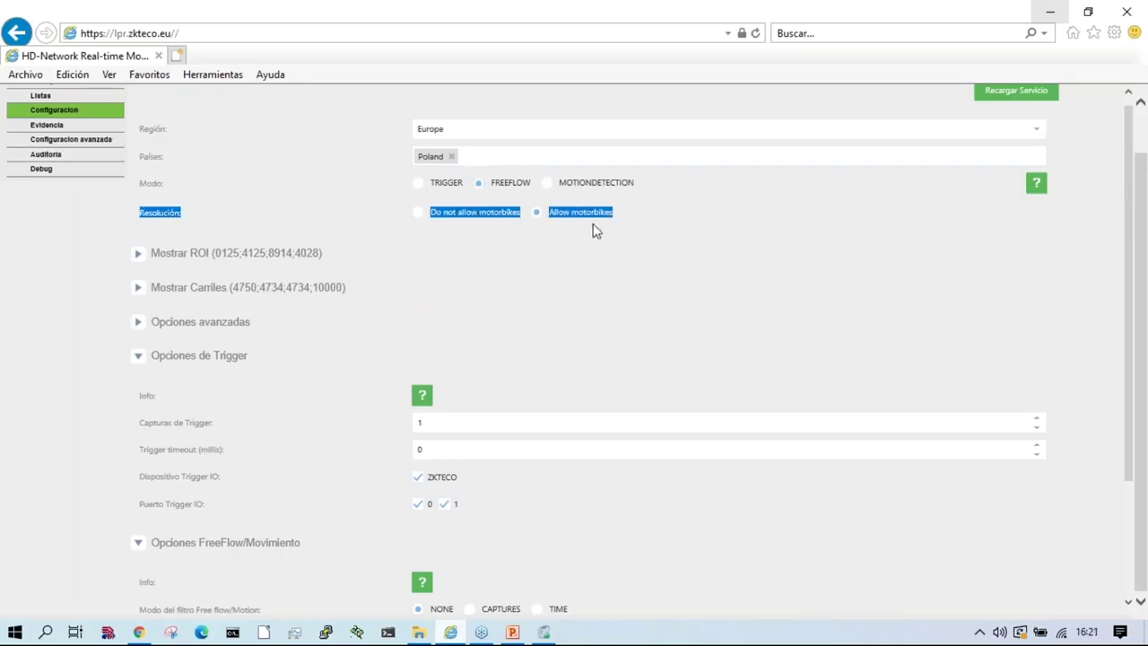
{"action": "left_click", "coordinate": [630, 254]}
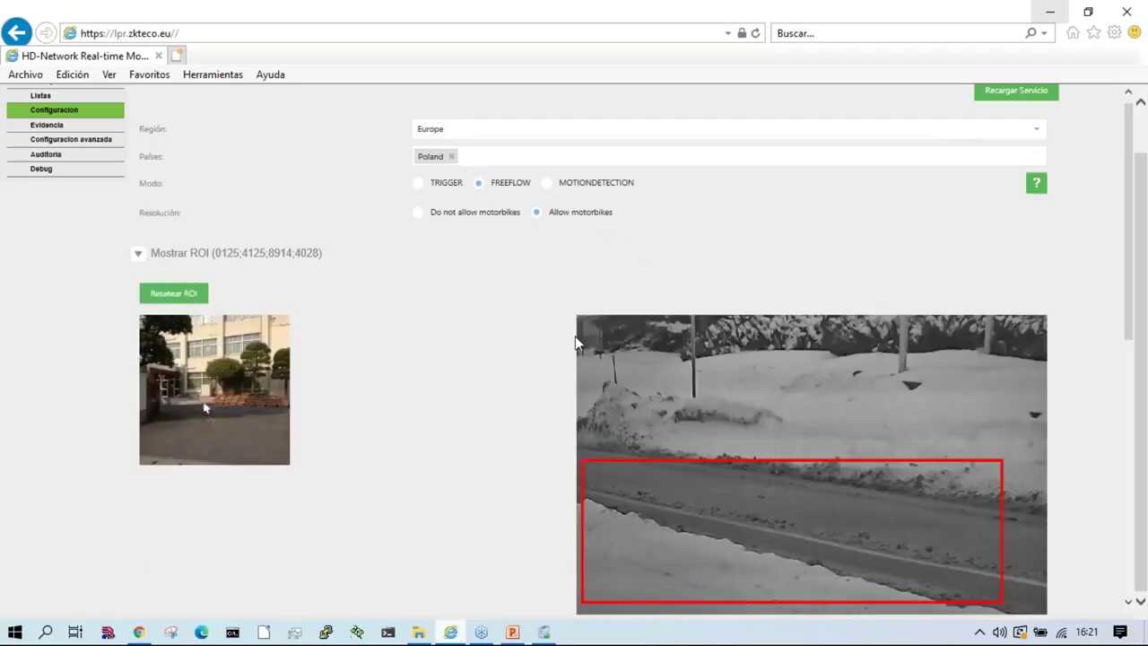
Step: Scroll to inspect the red ROI rectangle (0125;4125;8914;4028) framing the road lane
{"action": "scroll", "coordinate": [291, 269], "scroll_direction": "down", "scroll_amount": 1}
{"action": "scroll", "coordinate": [213, 410], "scroll_direction": "down", "scroll_amount": 3}
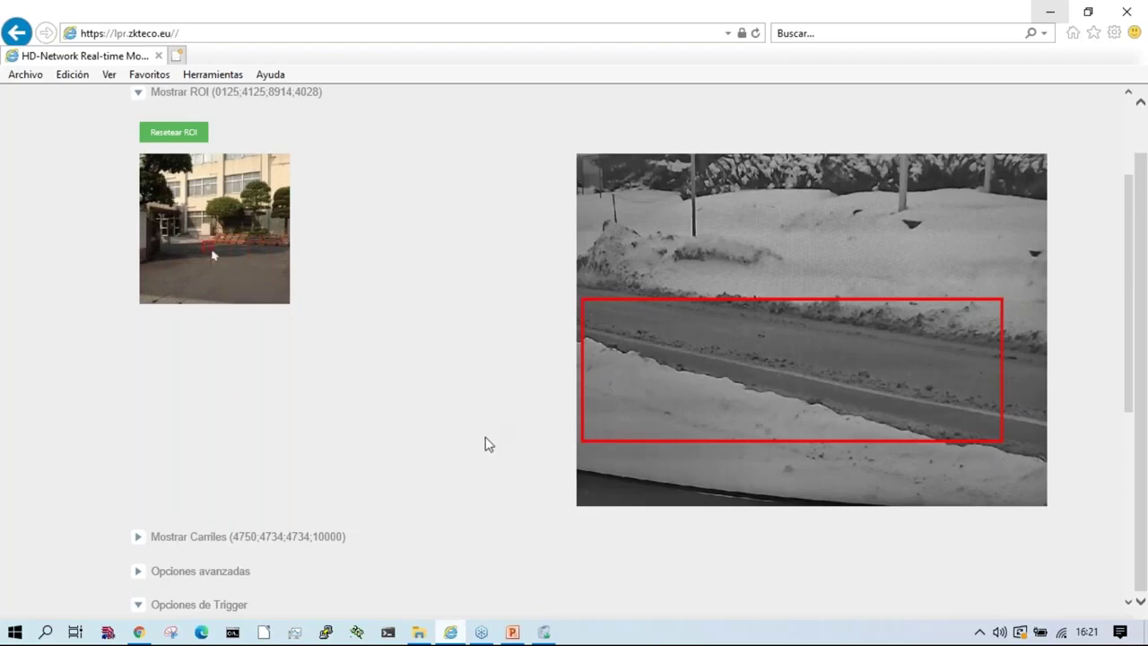
{"action": "scroll", "coordinate": [484, 444], "scroll_direction": "down", "scroll_amount": 3}
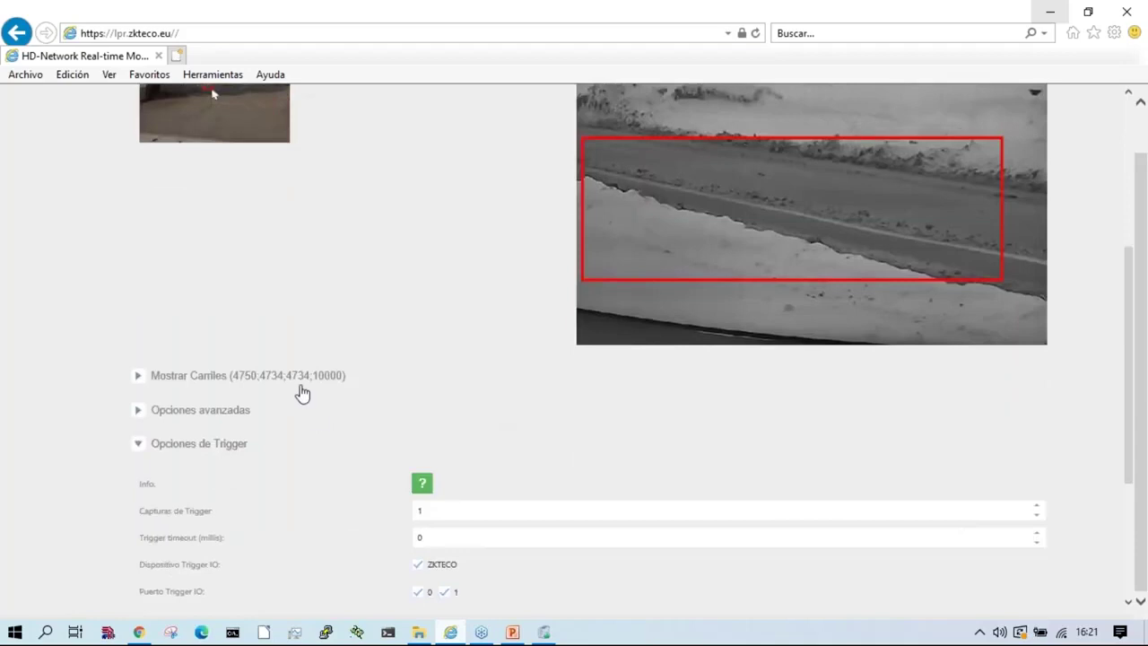
Step: Expand the lane settings and delete the existing lane divider
{"action": "left_click", "coordinate": [230, 382]}
{"action": "scroll", "coordinate": [87, 423], "scroll_direction": "down", "scroll_amount": 6}
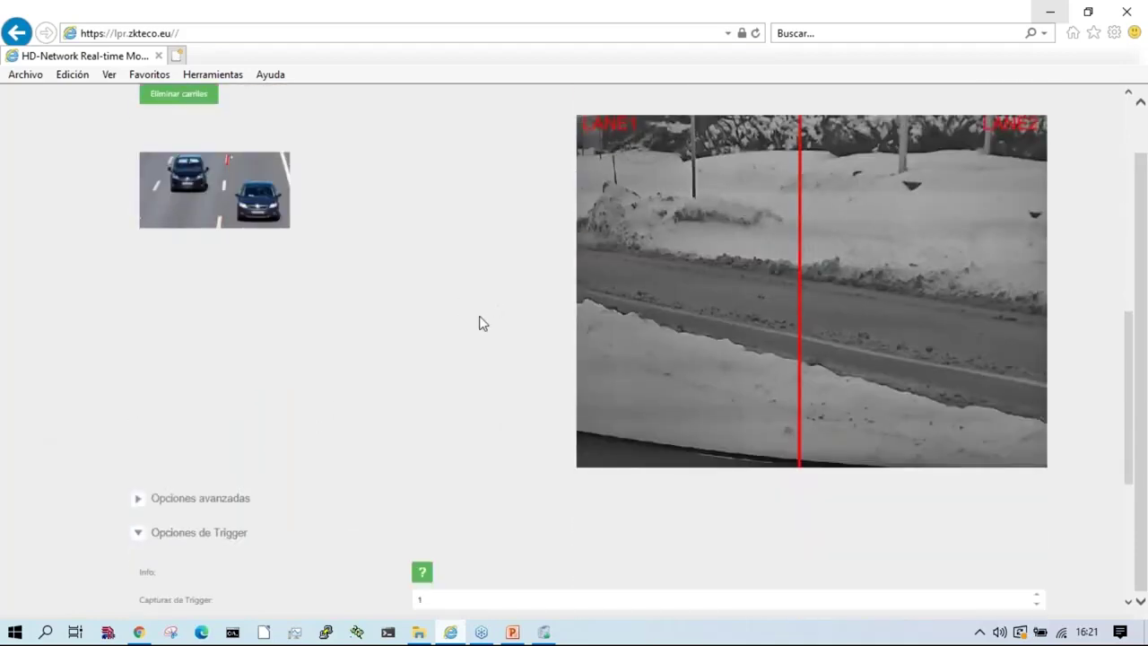
{"action": "scroll", "coordinate": [354, 277], "scroll_direction": "up", "scroll_amount": 3}
{"action": "left_click", "coordinate": [156, 258]}
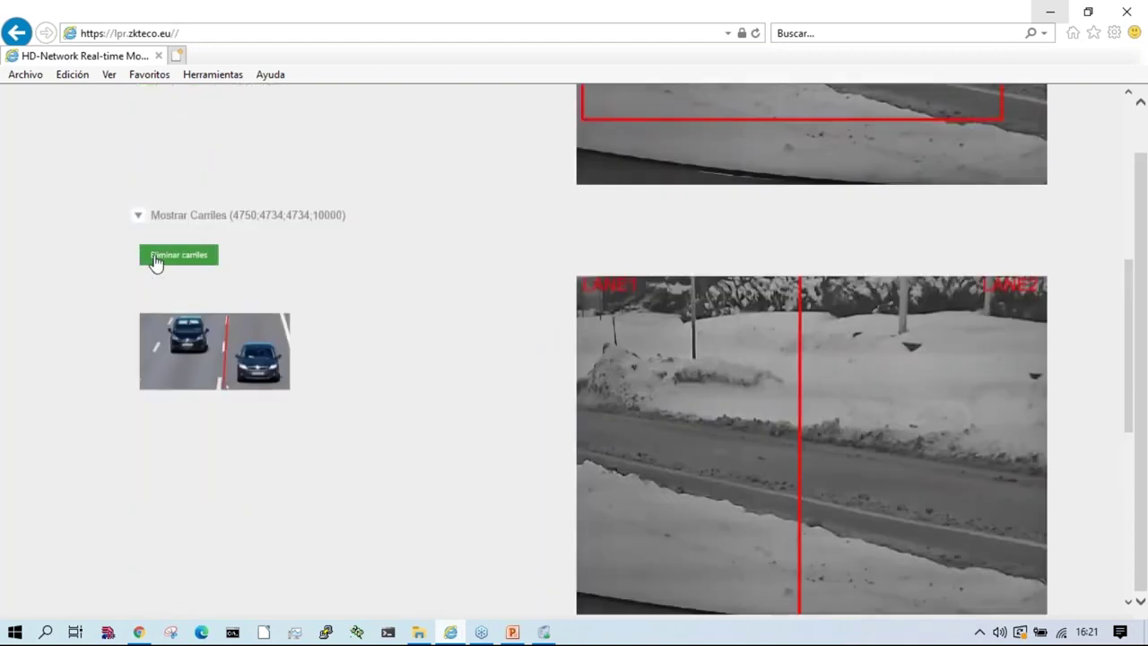
{"action": "scroll", "coordinate": [731, 448], "scroll_direction": "down", "scroll_amount": 3}
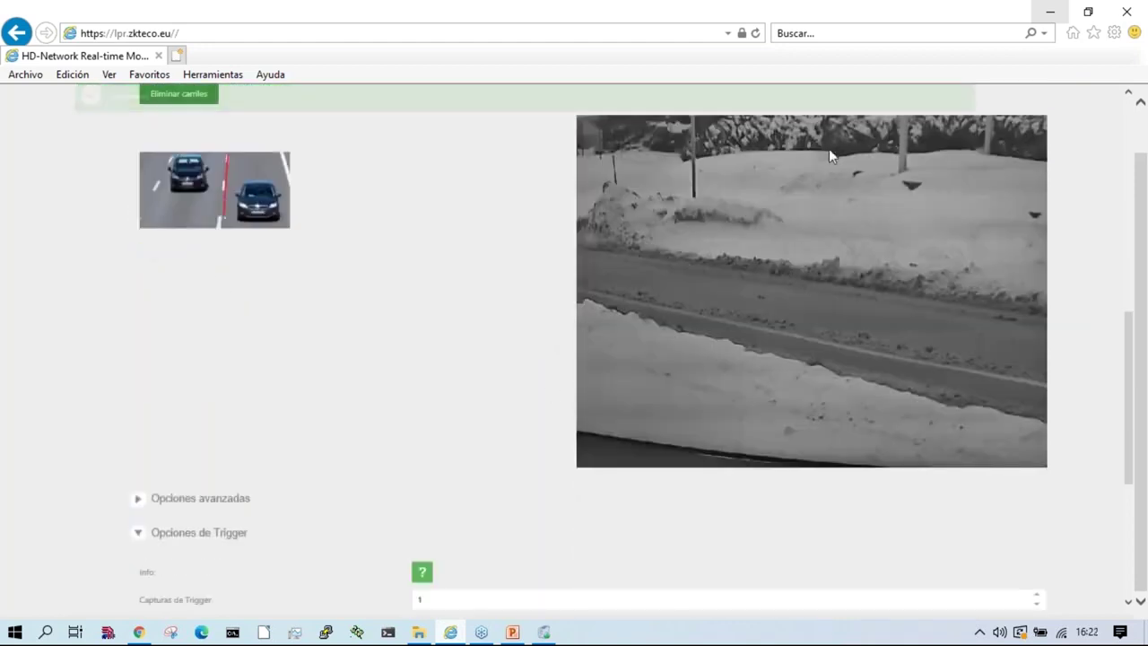
{"action": "scroll", "coordinate": [832, 149], "scroll_direction": "up", "scroll_amount": 2}
Step: Draw a vertical divider just right of centre splitting LANE1 and LANE2 (5484;0;5391;10000)
{"action": "left_click_drag", "start_coordinate": [824, 197], "coordinate": [826, 553]}
{"action": "left_click_drag", "start_coordinate": [601, 363], "coordinate": [1034, 356]}
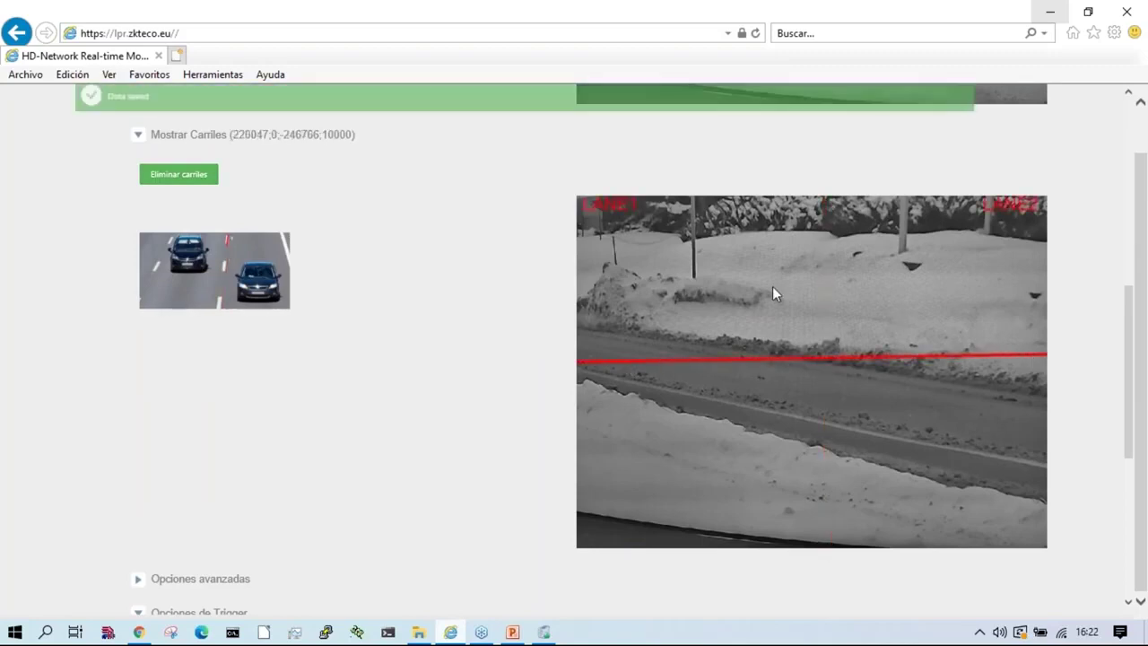
{"action": "left_click_drag", "start_coordinate": [682, 217], "coordinate": [694, 544]}
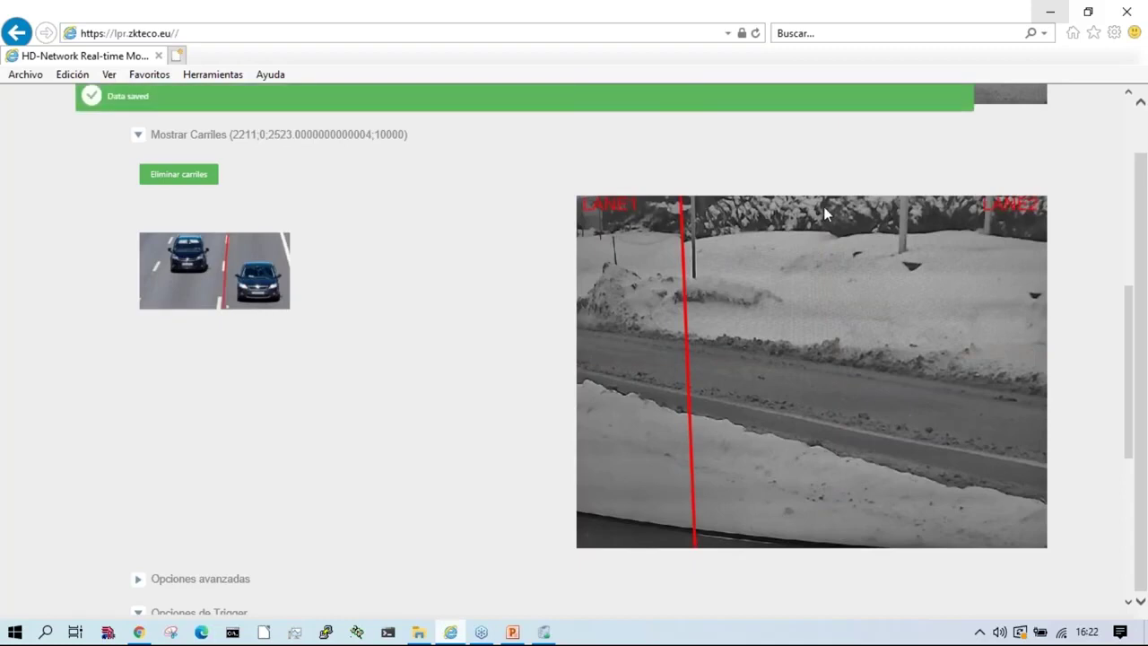
{"action": "left_click_drag", "start_coordinate": [835, 206], "coordinate": [831, 544]}
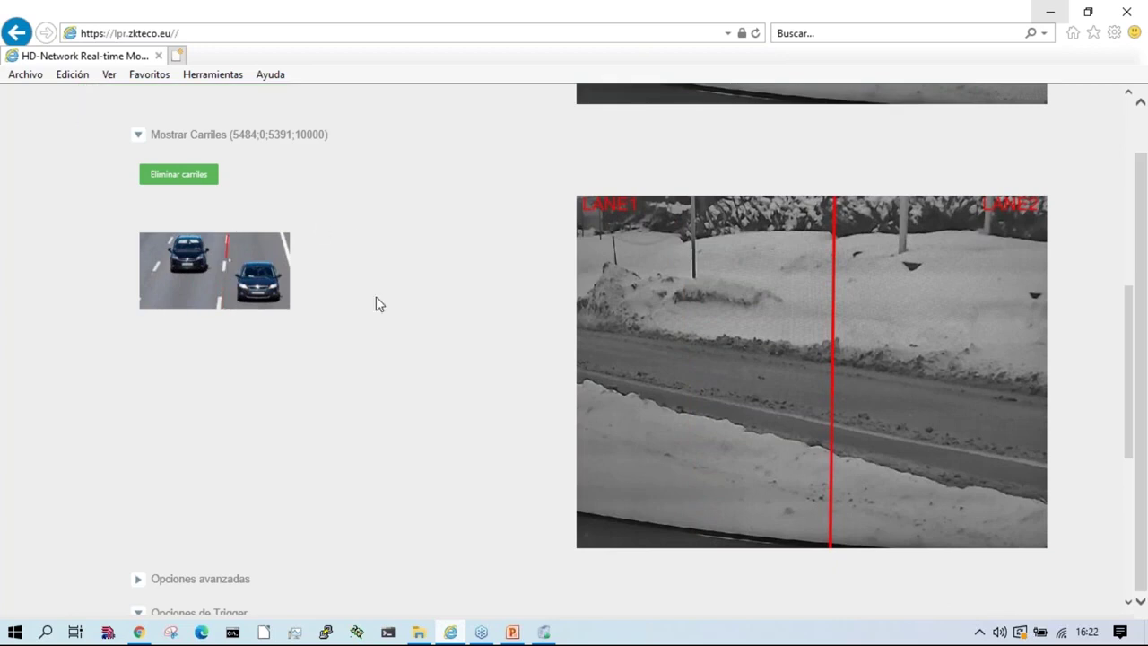
{"action": "scroll", "coordinate": [403, 343], "scroll_direction": "down", "scroll_amount": 3}
Step: Review the advanced recognition options: minimum confidence 85, one lane, Trigger and FreeFlow settings
{"action": "left_click", "coordinate": [225, 257]}
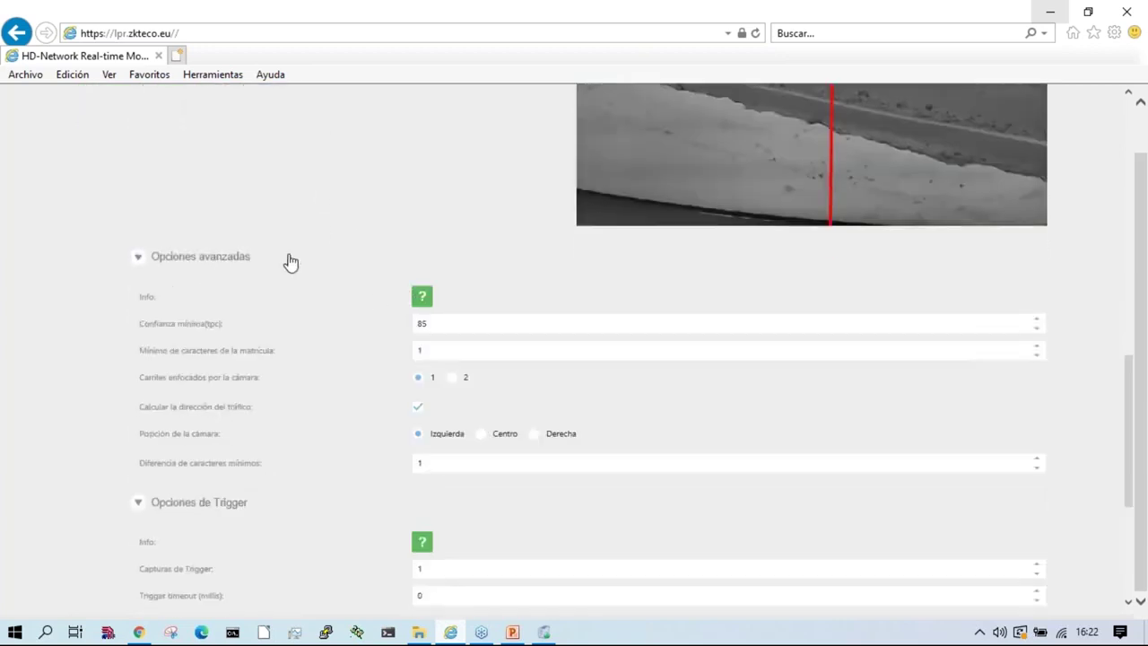
{"action": "scroll", "coordinate": [77, 323], "scroll_direction": "down", "scroll_amount": 4}
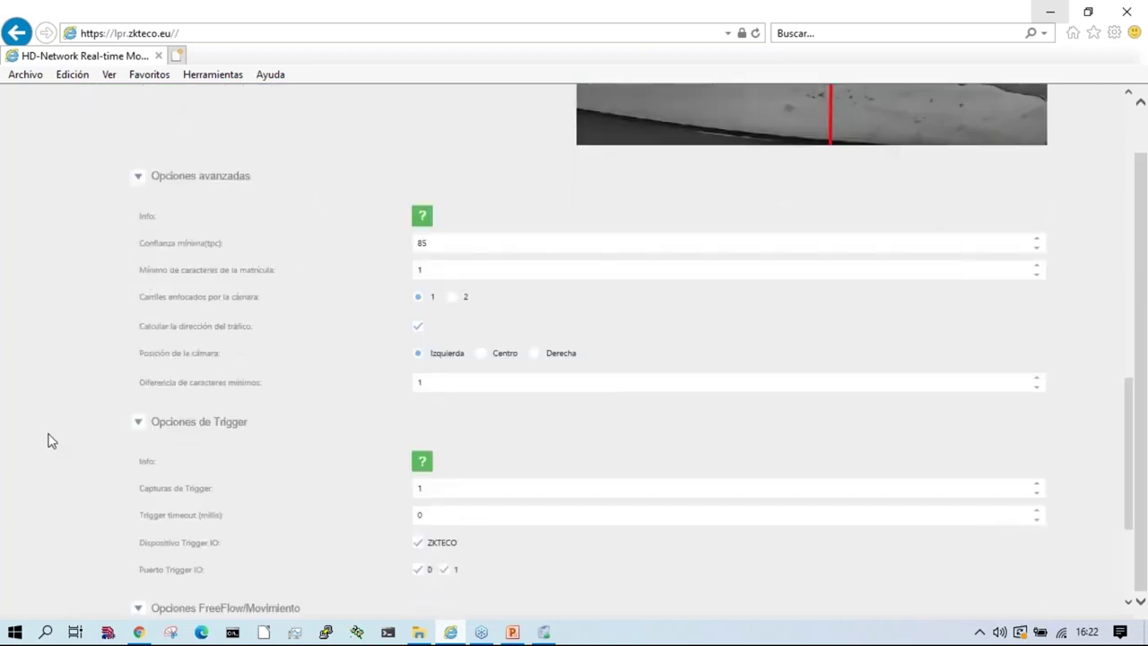
{"action": "scroll", "coordinate": [52, 427], "scroll_direction": "up", "scroll_amount": 5}
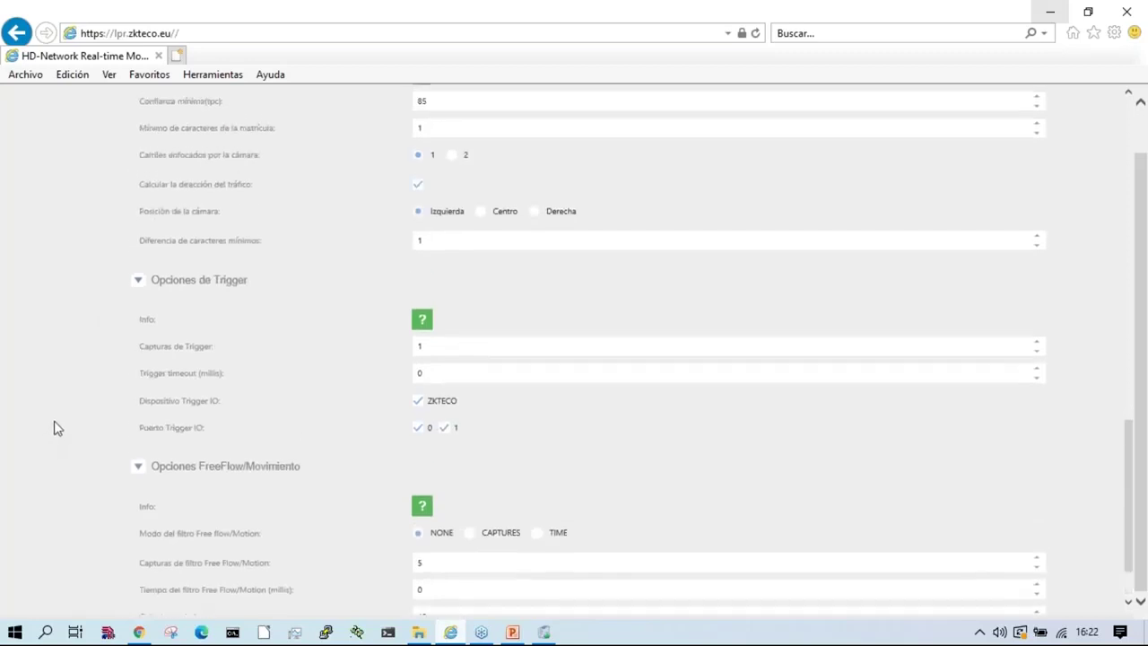
{"action": "scroll", "coordinate": [54, 428], "scroll_direction": "down", "scroll_amount": 4}
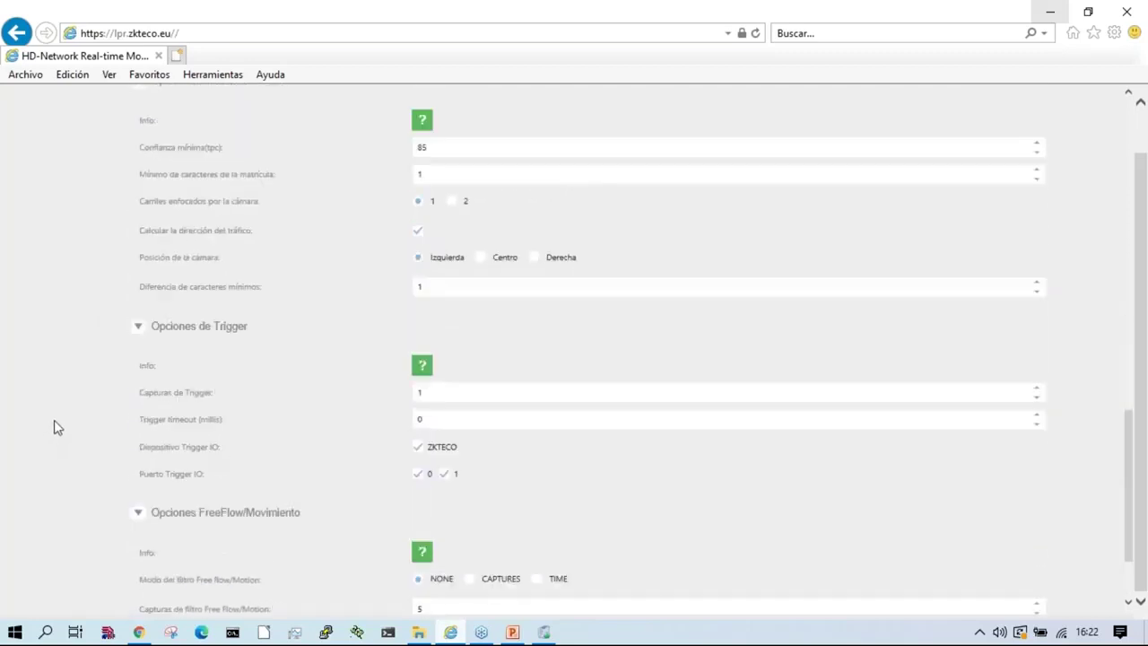
{"action": "left_click", "coordinate": [478, 177]}
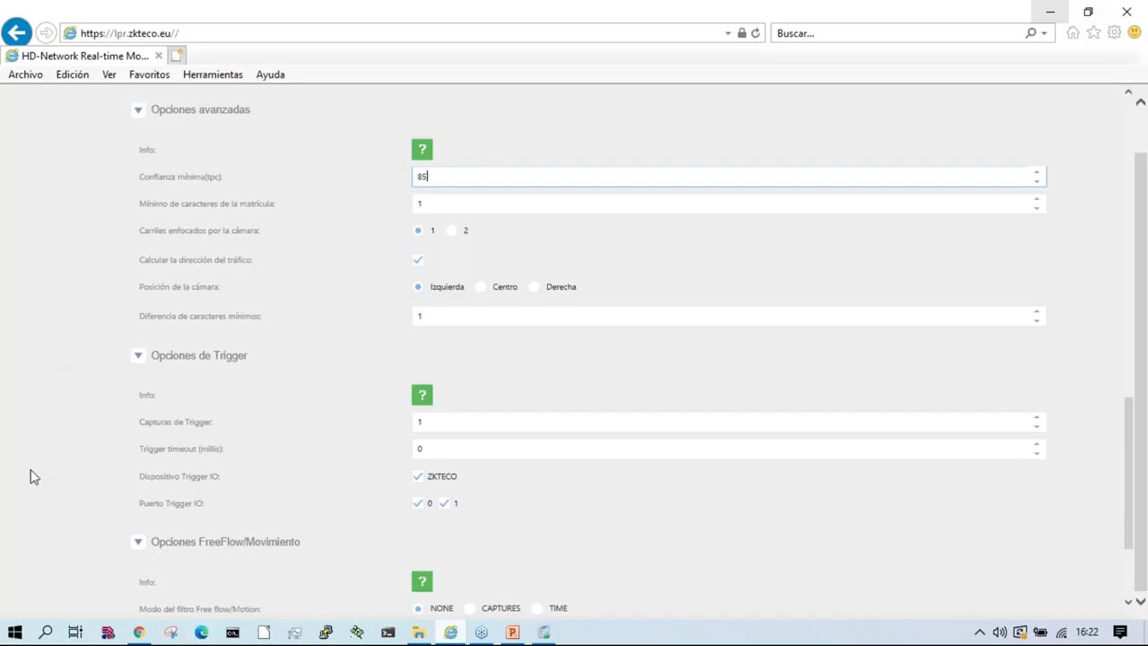
{"action": "scroll", "coordinate": [31, 469], "scroll_direction": "down", "scroll_amount": 3}
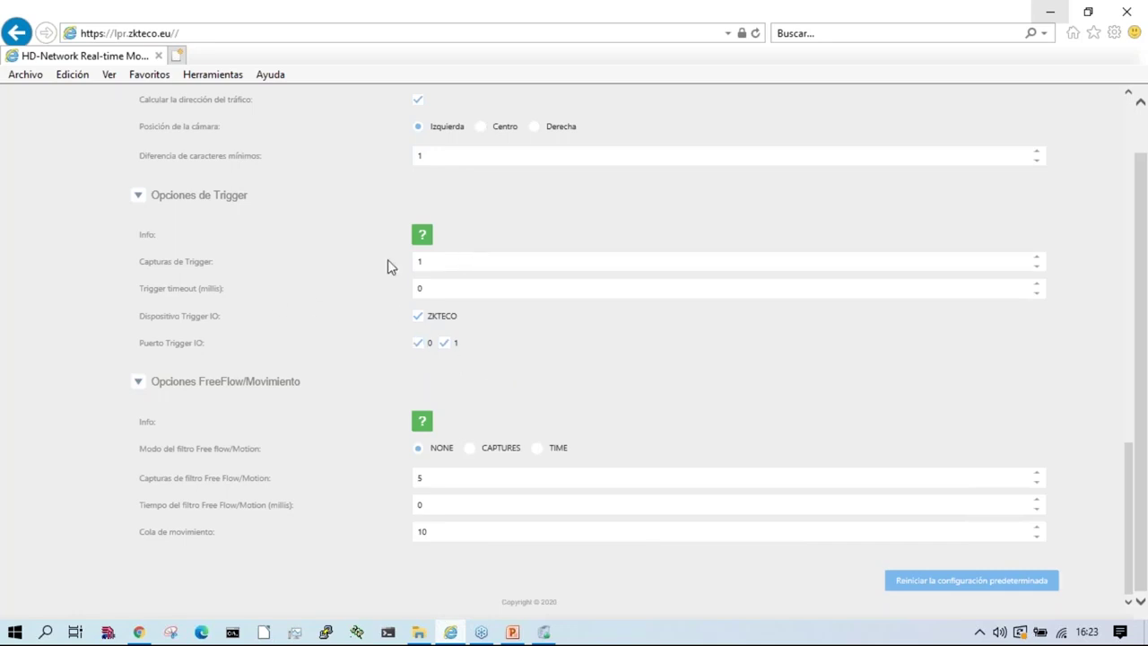
{"action": "scroll", "coordinate": [449, 379], "scroll_direction": "up", "scroll_amount": 8}
{"action": "scroll", "coordinate": [449, 380], "scroll_direction": "down", "scroll_amount": 5}
{"action": "scroll", "coordinate": [166, 485], "scroll_direction": "down", "scroll_amount": 4}
{"action": "scroll", "coordinate": [106, 488], "scroll_direction": "up", "scroll_amount": 10}
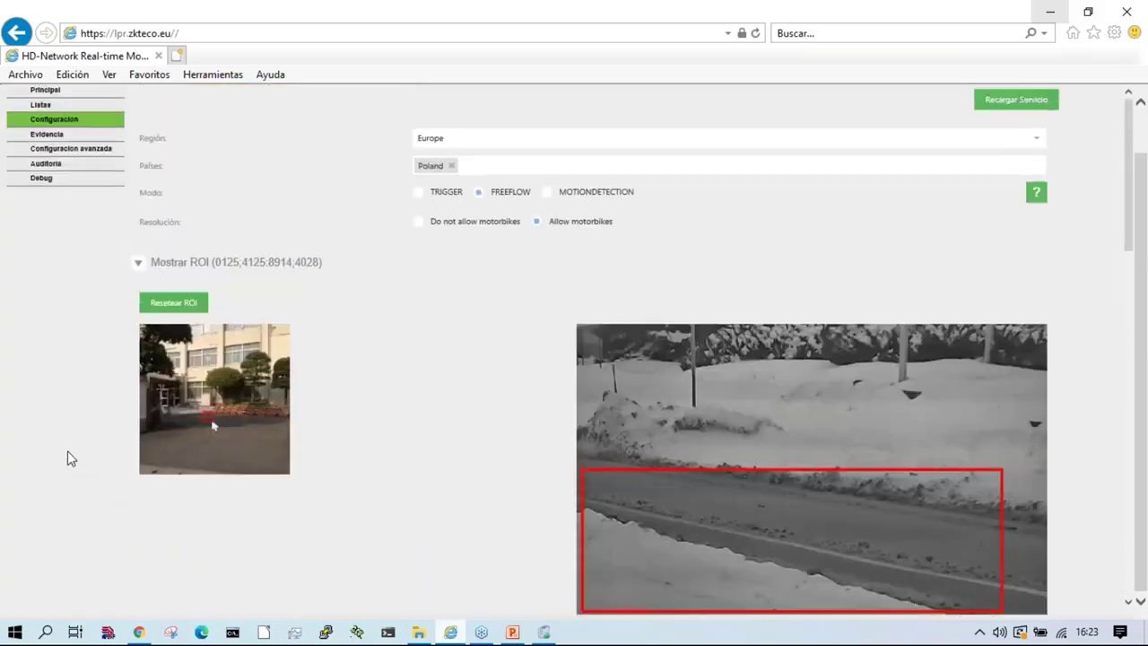
Step: Add an evidence camera named camars
{"action": "left_click", "coordinate": [49, 137]}
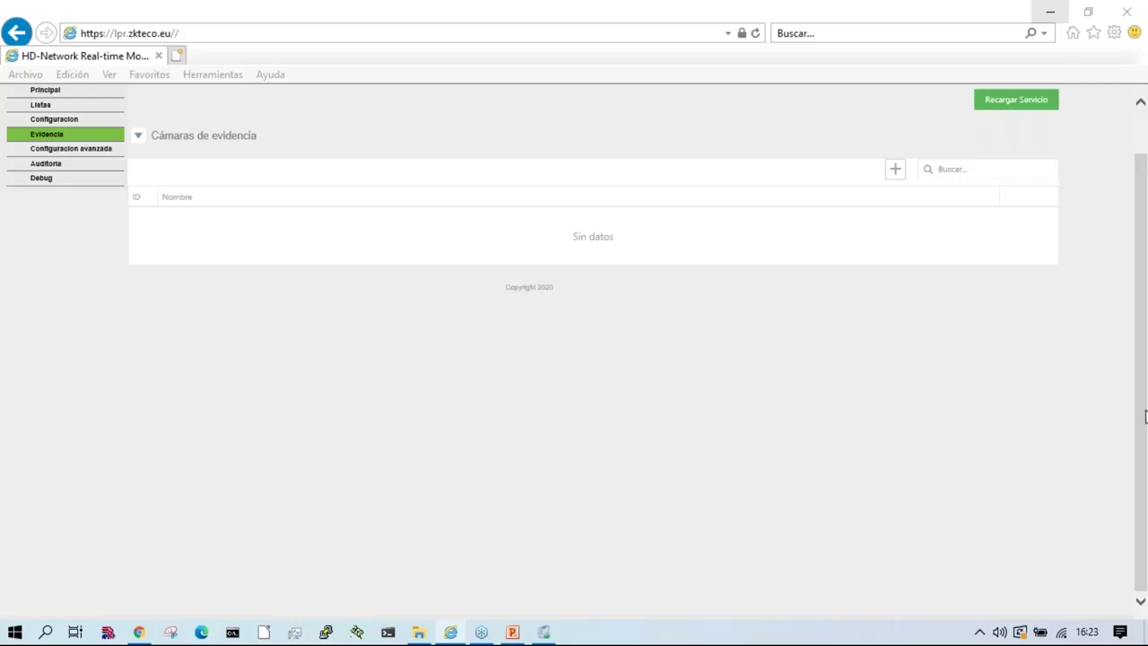
{"action": "left_click", "coordinate": [375, 338]}
{"action": "scroll", "coordinate": [682, 285], "scroll_direction": "up", "scroll_amount": 1}
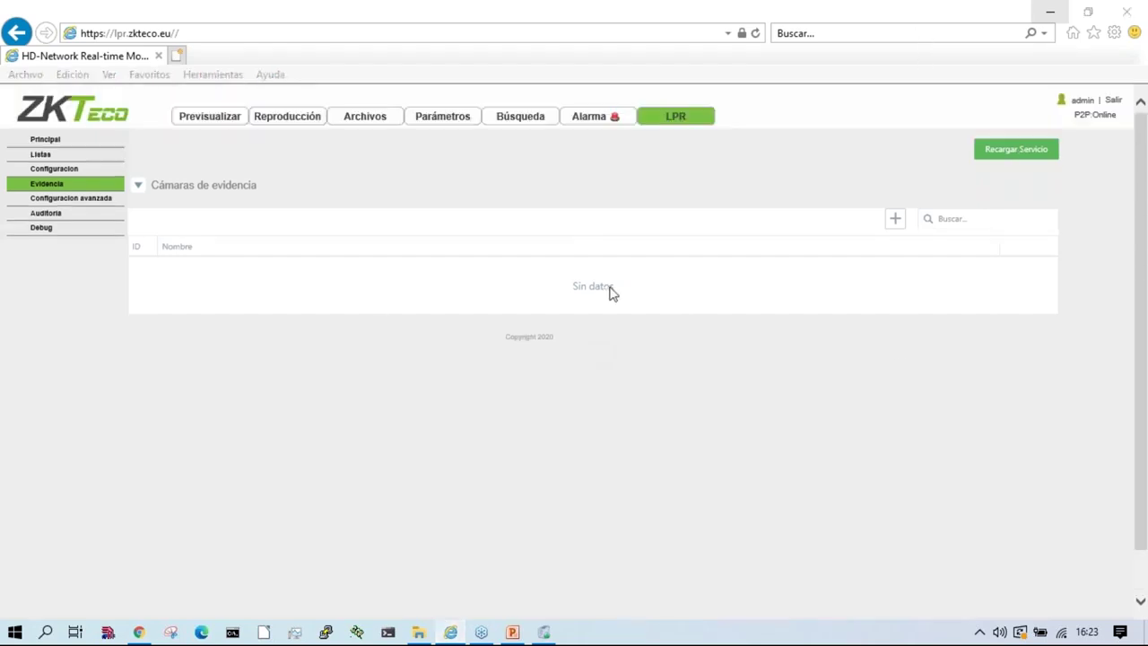
{"action": "left_click", "coordinate": [896, 219]}
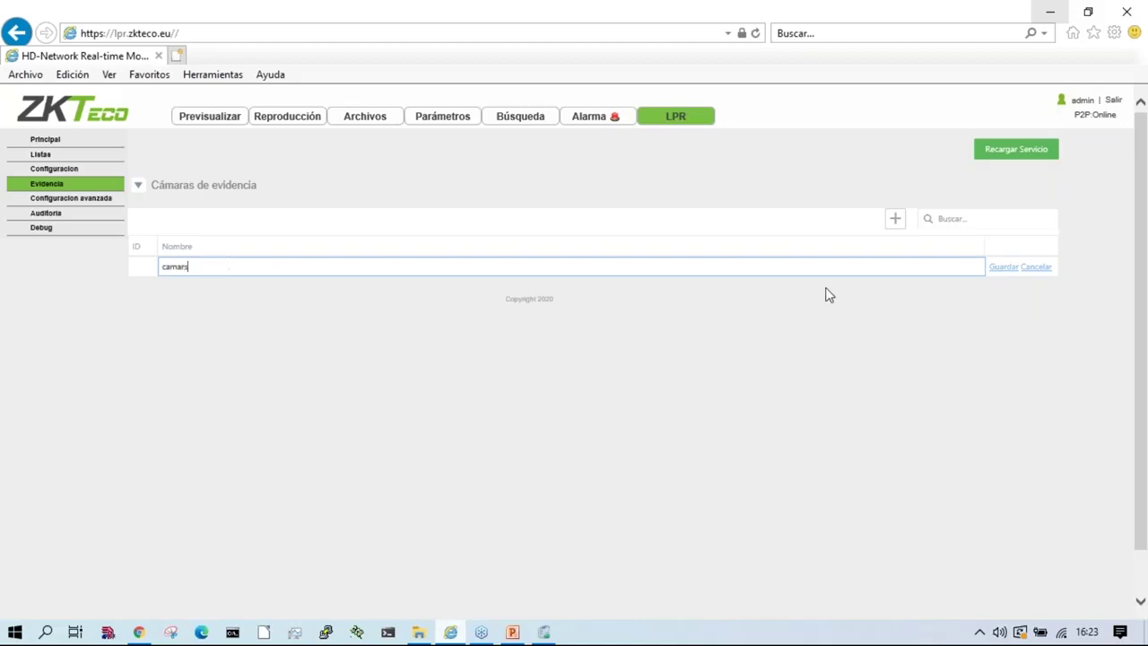
{"action": "left_click", "coordinate": [1003, 267]}
Step: Delete the camars evidence camera and go to the advanced configuration page
{"action": "left_click", "coordinate": [282, 266]}
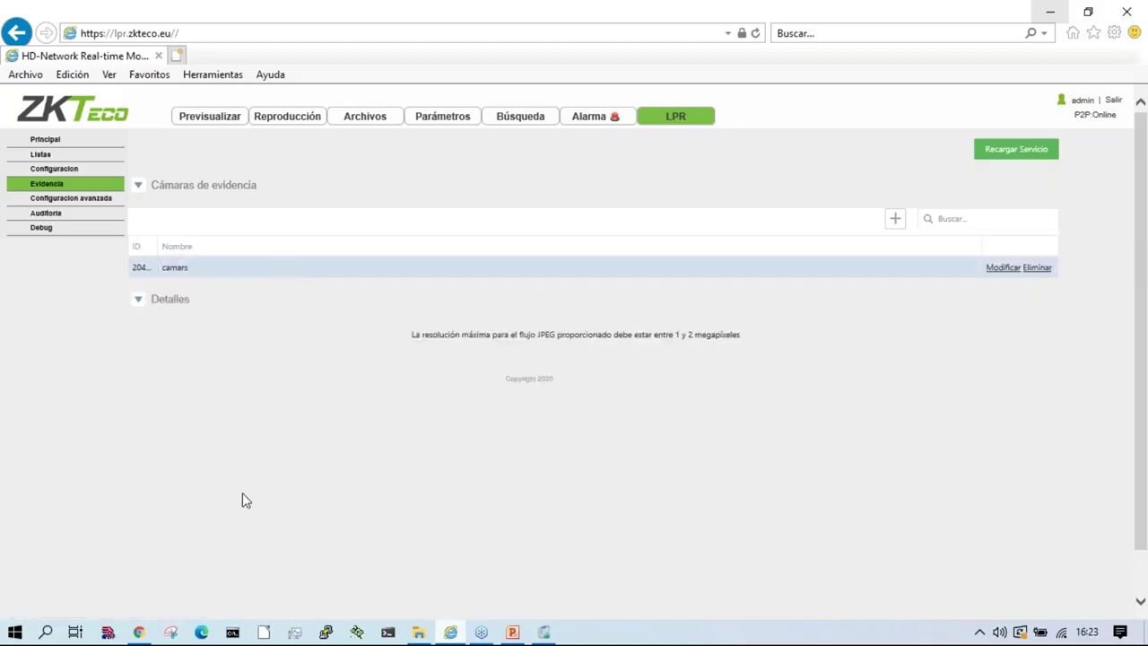
{"action": "left_click", "coordinate": [140, 300]}
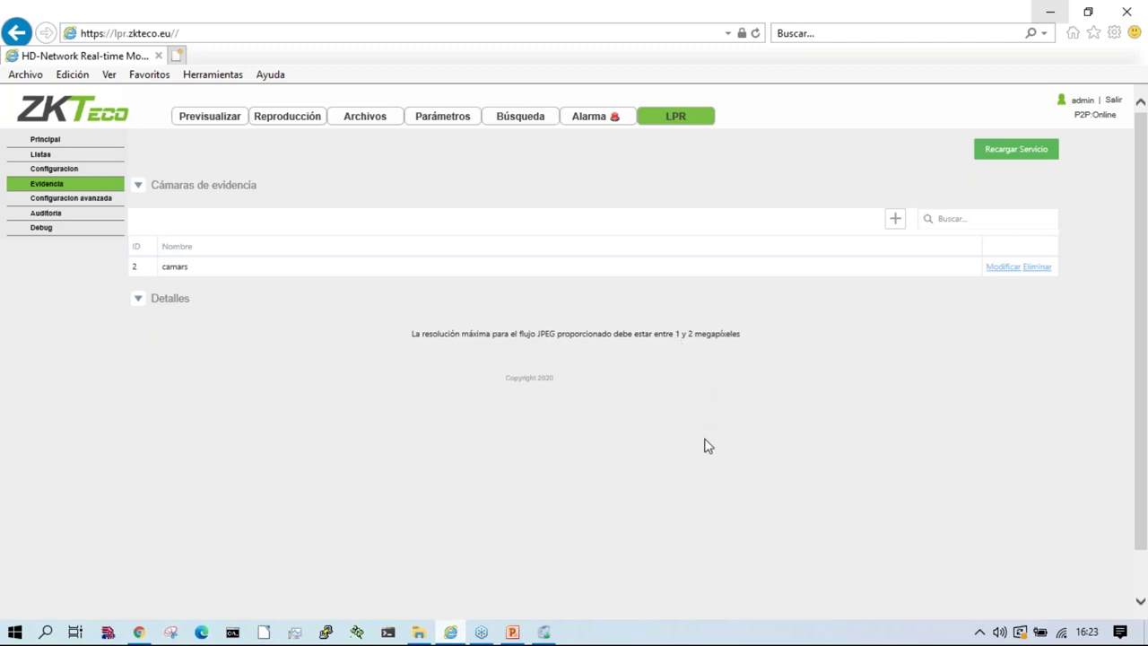
{"action": "left_click", "coordinate": [1037, 266]}
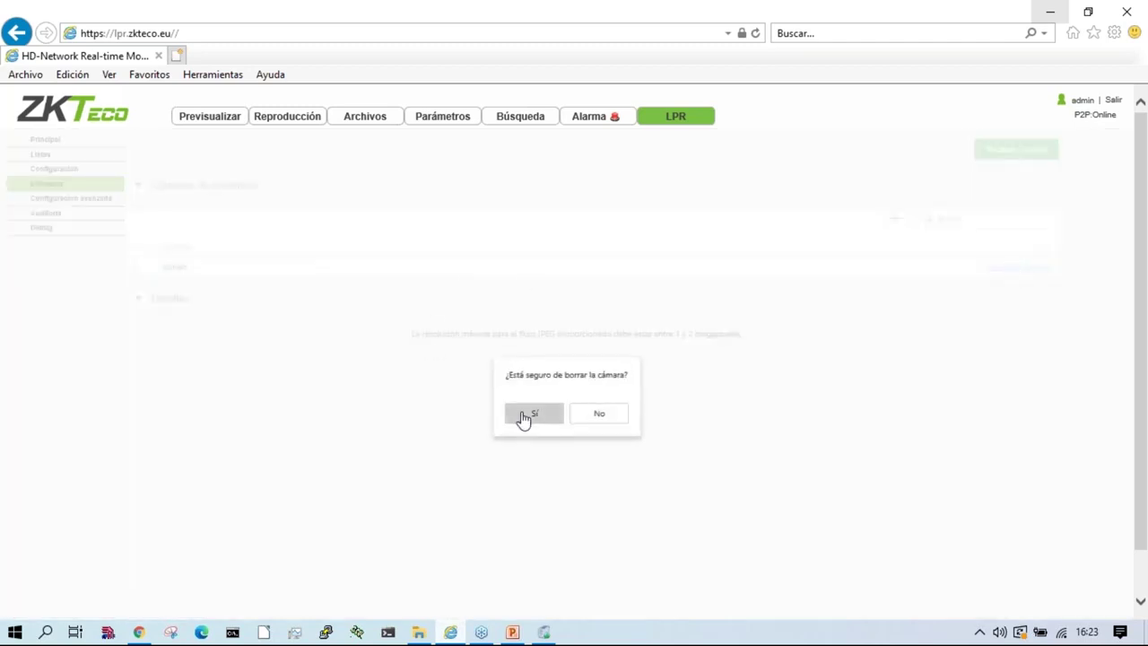
{"action": "left_click", "coordinate": [527, 416]}
{"action": "left_click", "coordinate": [80, 202]}
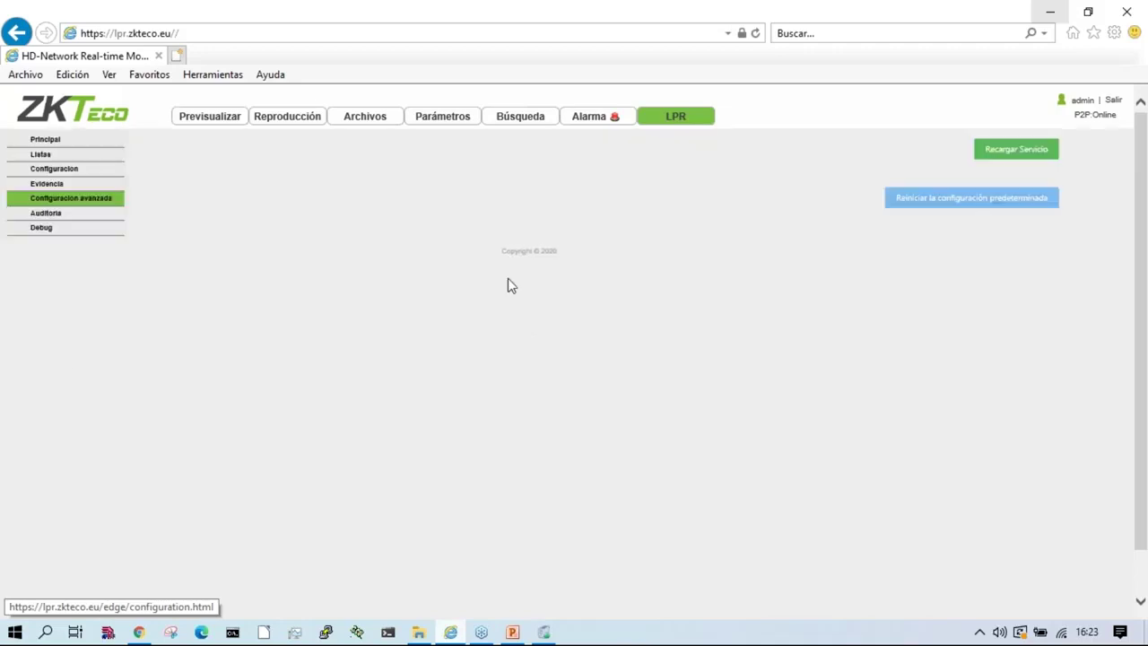
Step: Expand the advanced, logging and purge option sections
{"action": "left_click", "coordinate": [226, 190]}
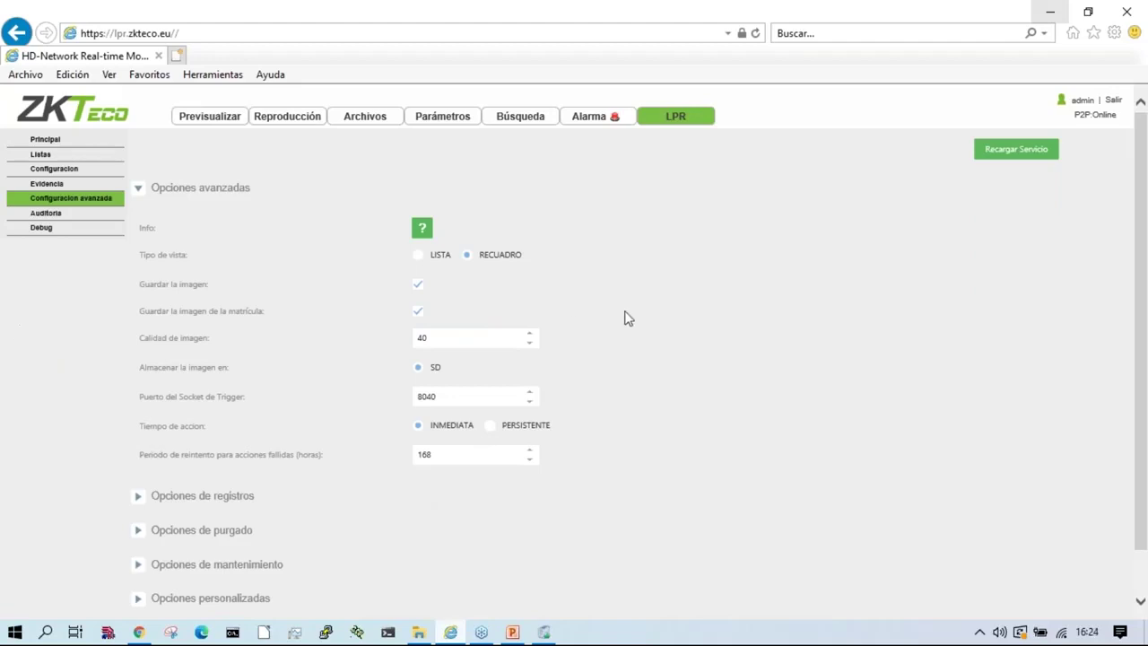
{"action": "scroll", "coordinate": [660, 326], "scroll_direction": "down", "scroll_amount": 1}
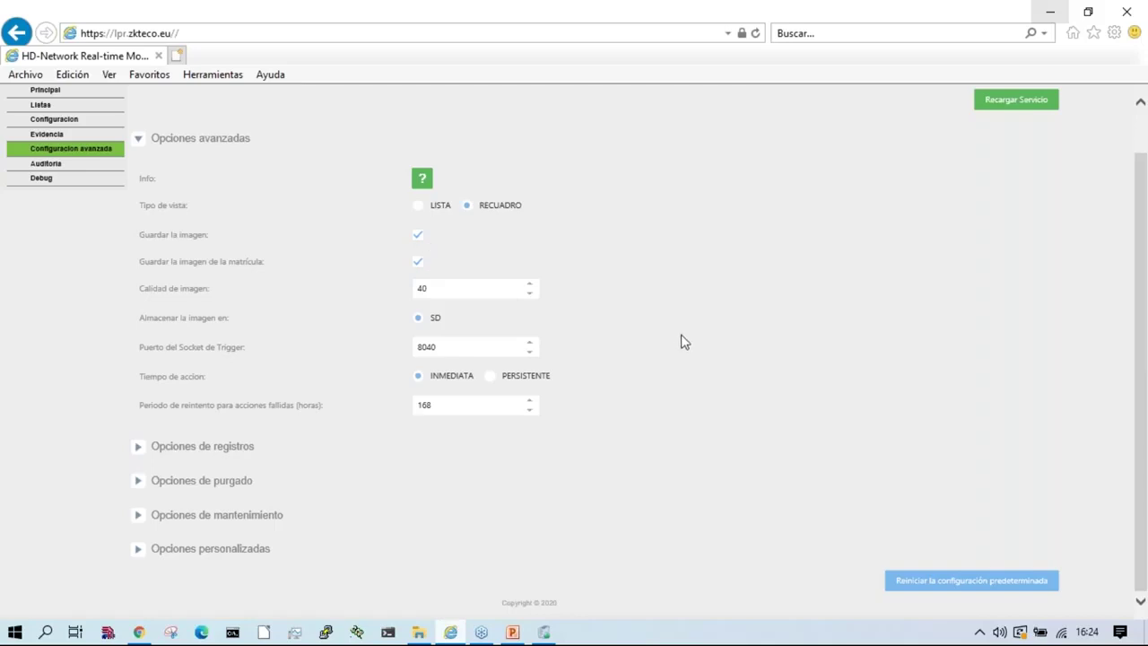
{"action": "scroll", "coordinate": [577, 341], "scroll_direction": "up", "scroll_amount": 2}
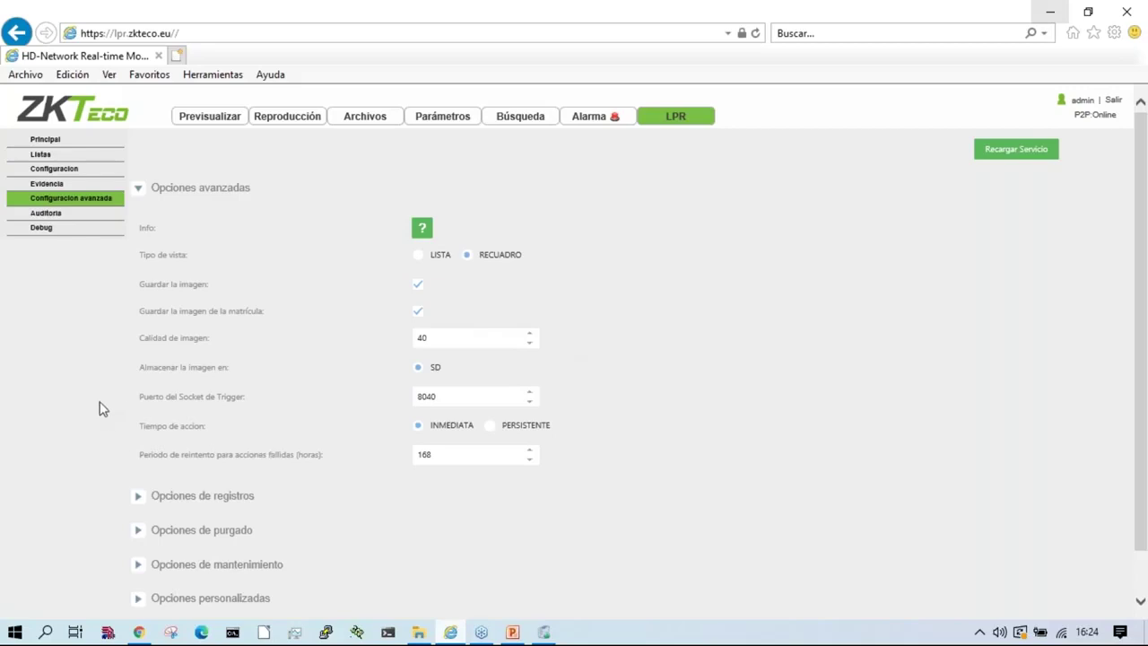
{"action": "scroll", "coordinate": [100, 404], "scroll_direction": "down", "scroll_amount": 2}
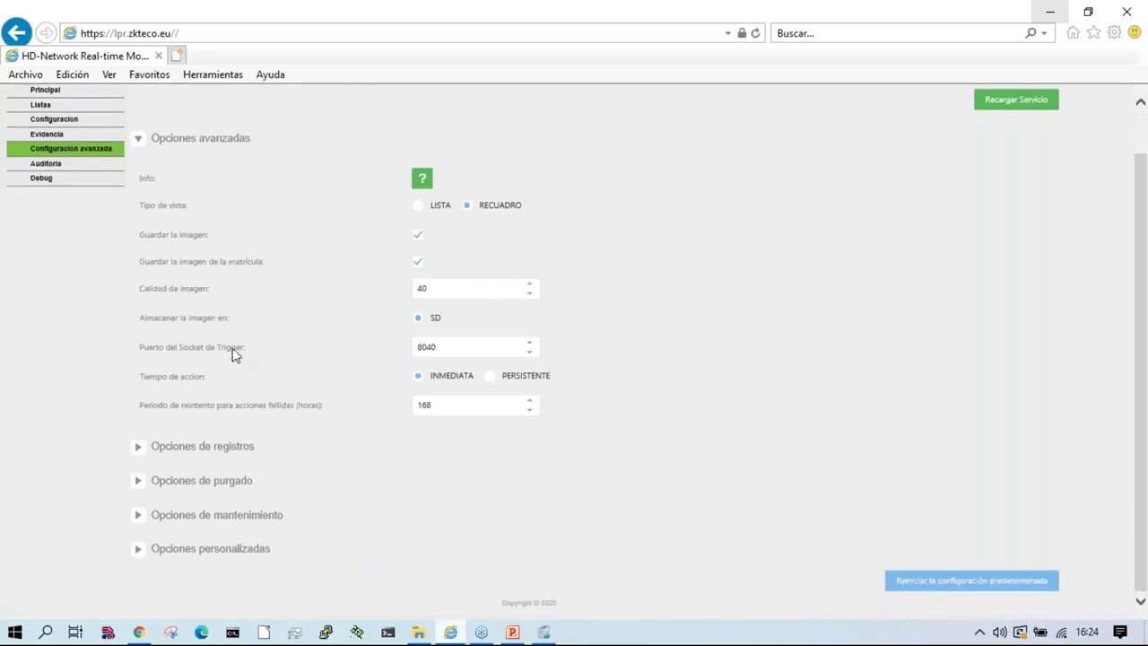
{"action": "left_click", "coordinate": [200, 440]}
{"action": "scroll", "coordinate": [72, 448], "scroll_direction": "down", "scroll_amount": 3}
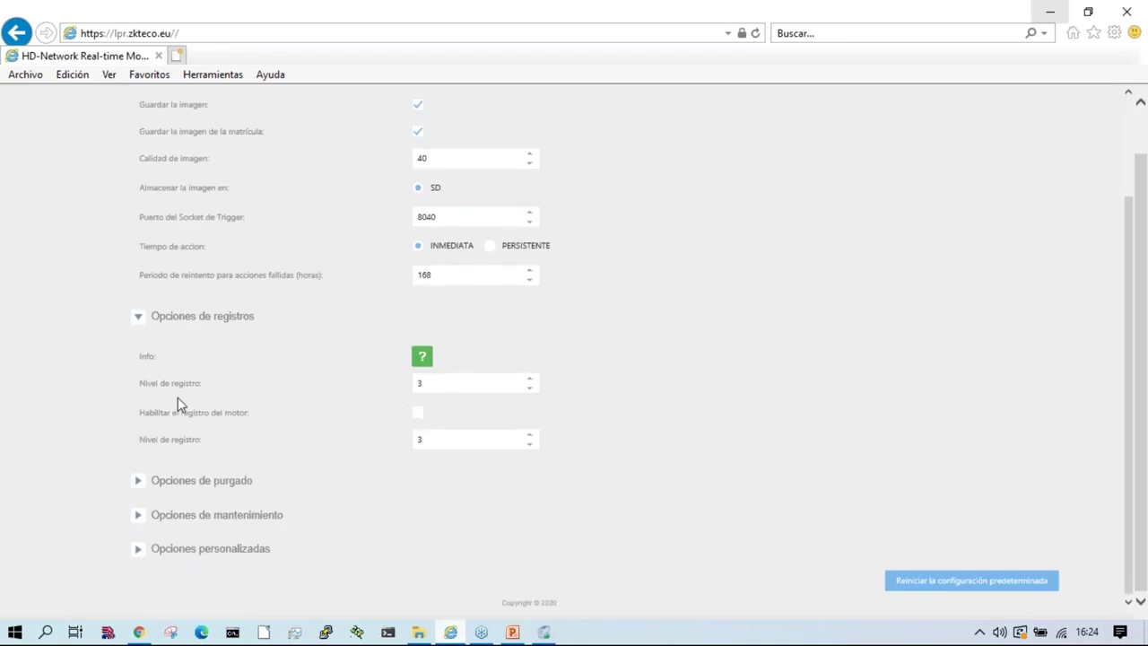
{"action": "left_click", "coordinate": [189, 482]}
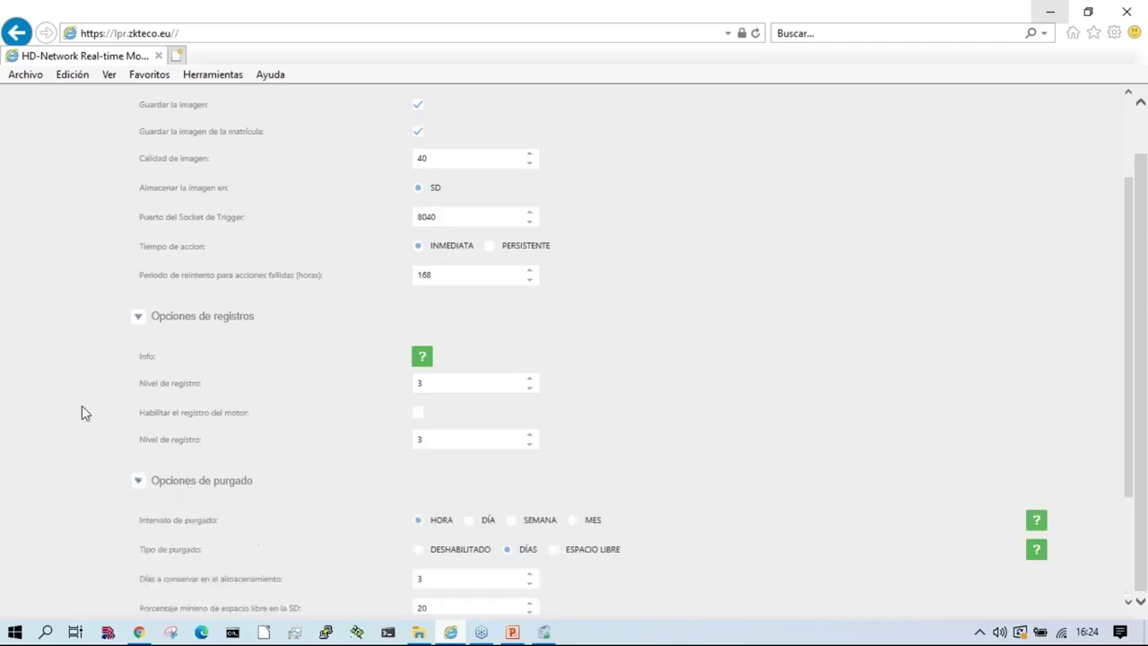
{"action": "scroll", "coordinate": [224, 502], "scroll_direction": "down", "scroll_amount": 3}
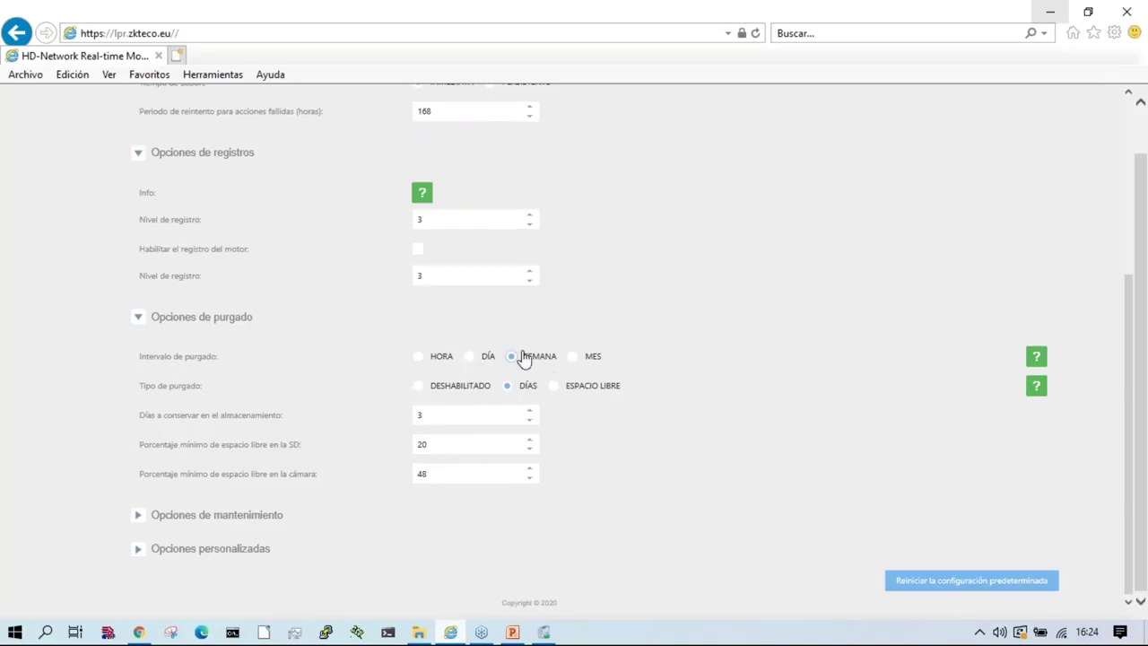
Step: Set the purge interval to MES (monthly) and expand the maintenance options
{"action": "left_click", "coordinate": [574, 358]}
{"action": "left_click", "coordinate": [545, 388]}
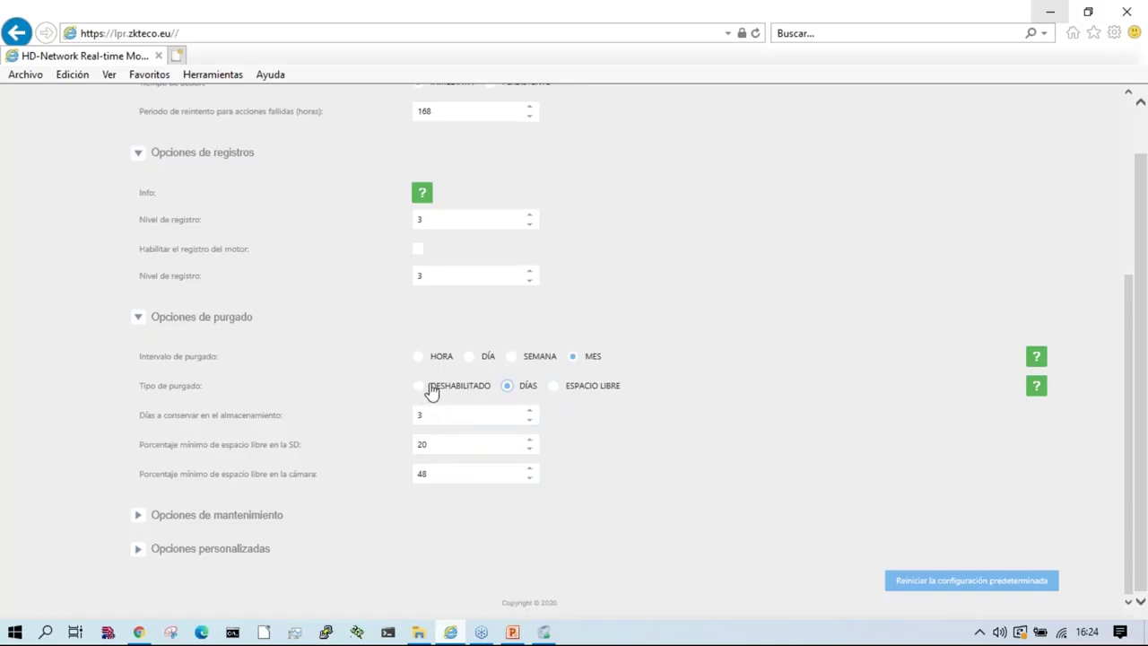
{"action": "left_click", "coordinate": [274, 516]}
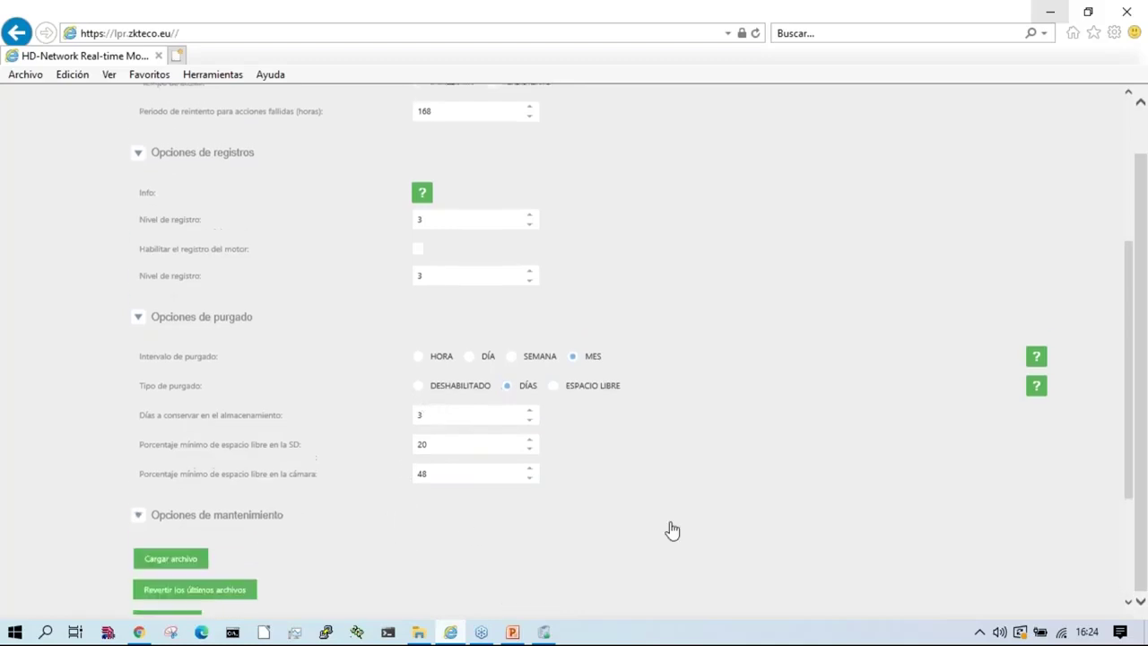
Step: Check the device's firmware version, 3.3.1.13, in the info window
{"action": "scroll", "coordinate": [673, 529], "scroll_direction": "down", "scroll_amount": 3}
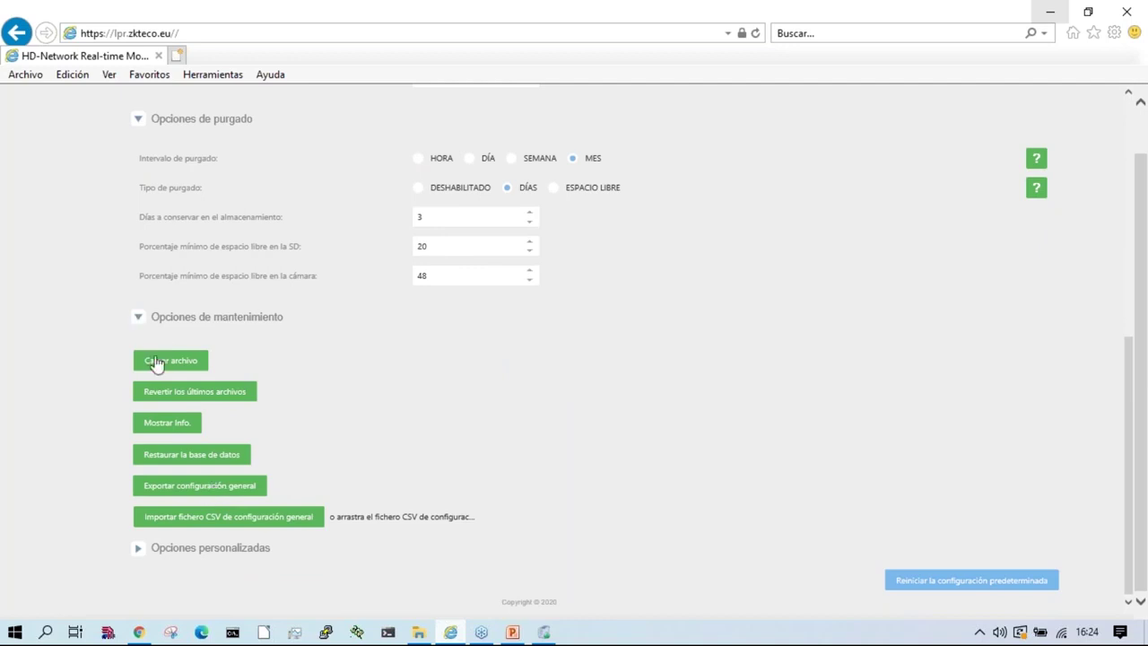
{"action": "left_click", "coordinate": [170, 431]}
{"action": "left_click_drag", "start_coordinate": [427, 321], "coordinate": [498, 323]}
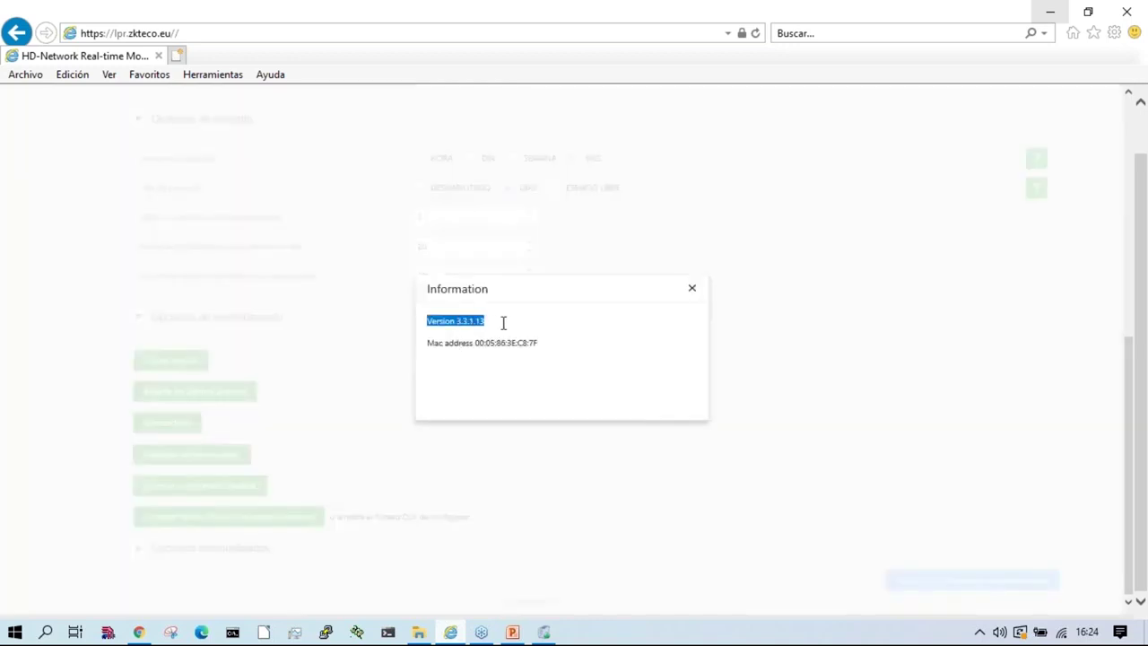
{"action": "left_click", "coordinate": [692, 291]}
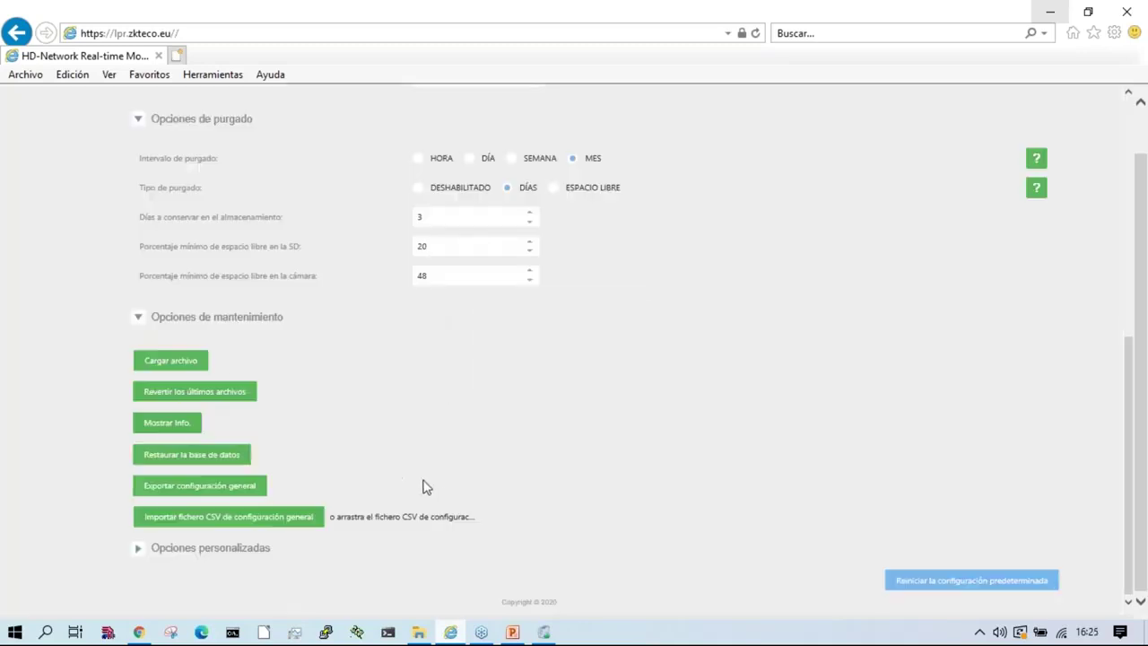
Step: Export and save the general configuration as generalconfig.csv
{"action": "left_click", "coordinate": [199, 490]}
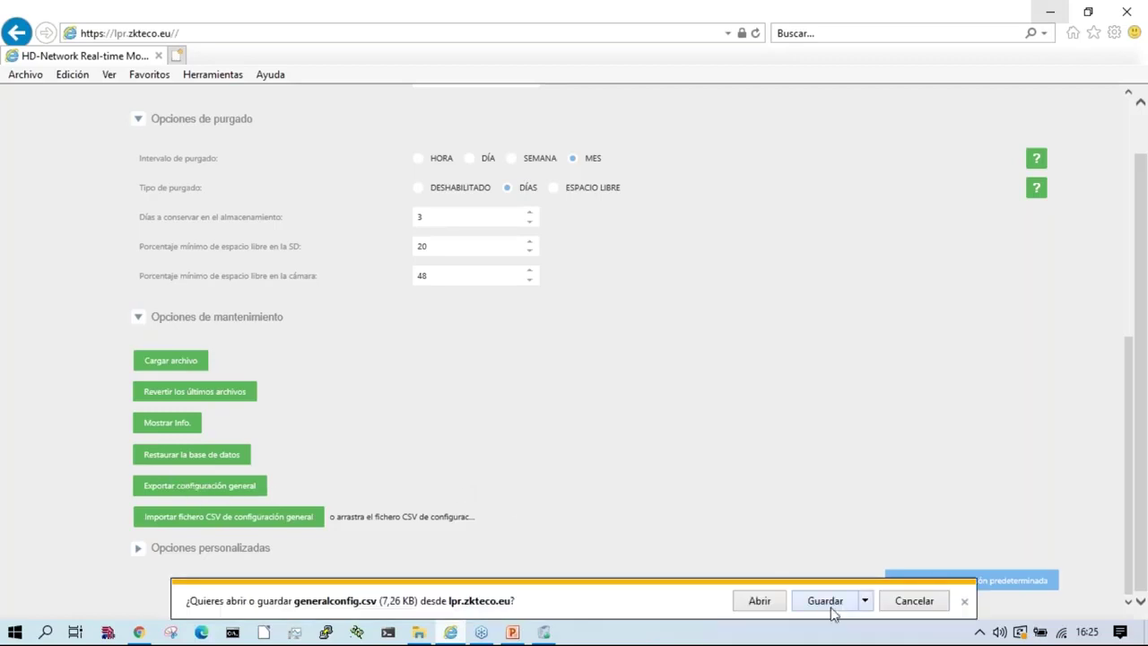
{"action": "left_click", "coordinate": [822, 602]}
{"action": "left_click", "coordinate": [964, 603]}
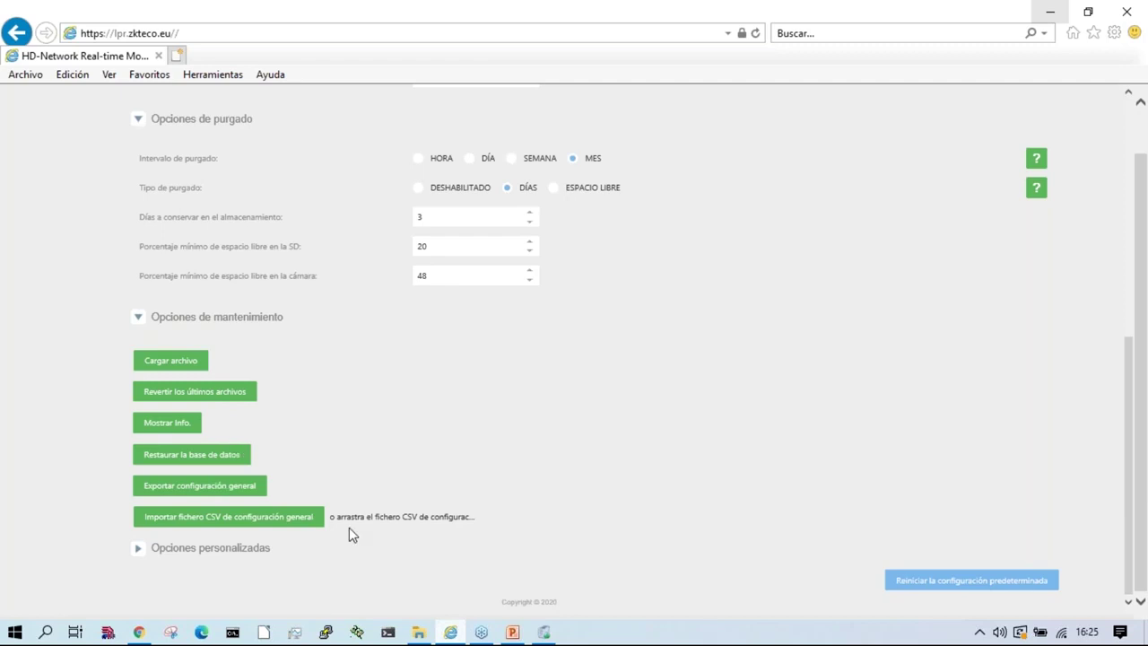
Step: Export the custom options and save them as customconfig.csv
{"action": "left_click", "coordinate": [180, 549]}
{"action": "scroll", "coordinate": [91, 535], "scroll_direction": "down", "scroll_amount": 2}
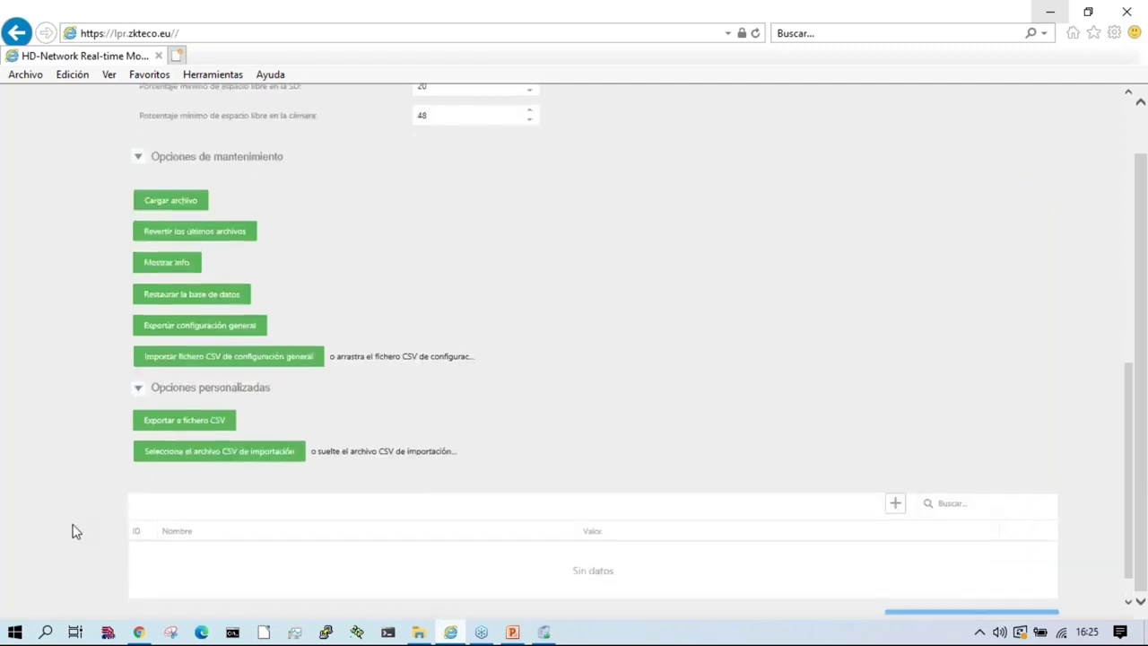
{"action": "scroll", "coordinate": [69, 531], "scroll_direction": "down", "scroll_amount": 1}
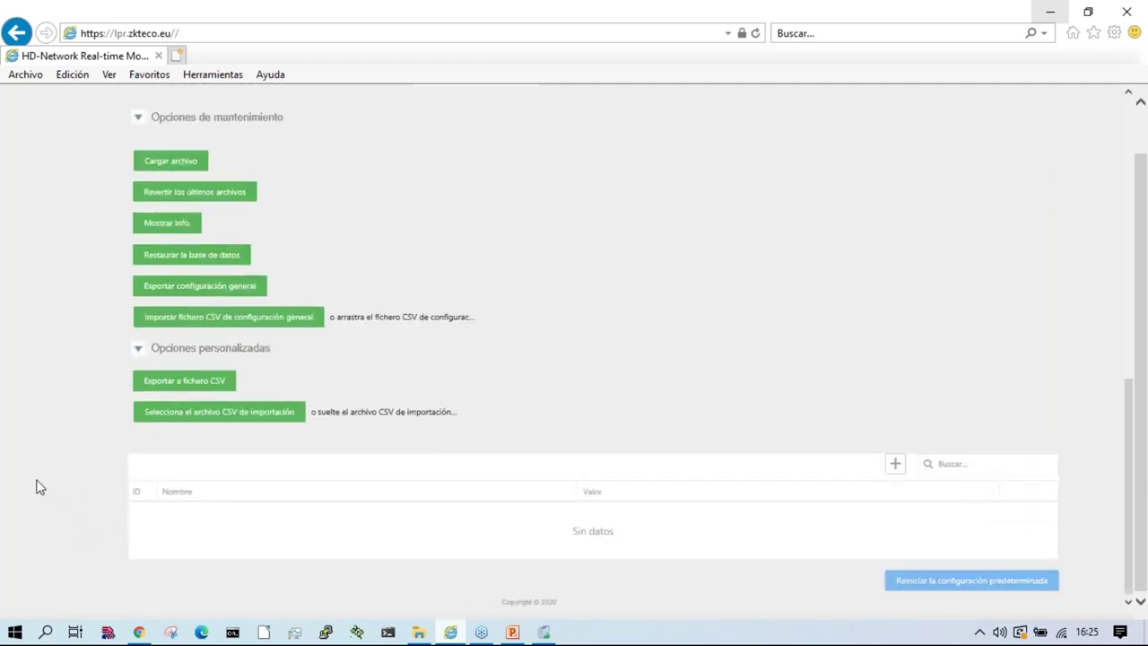
{"action": "left_click", "coordinate": [189, 384]}
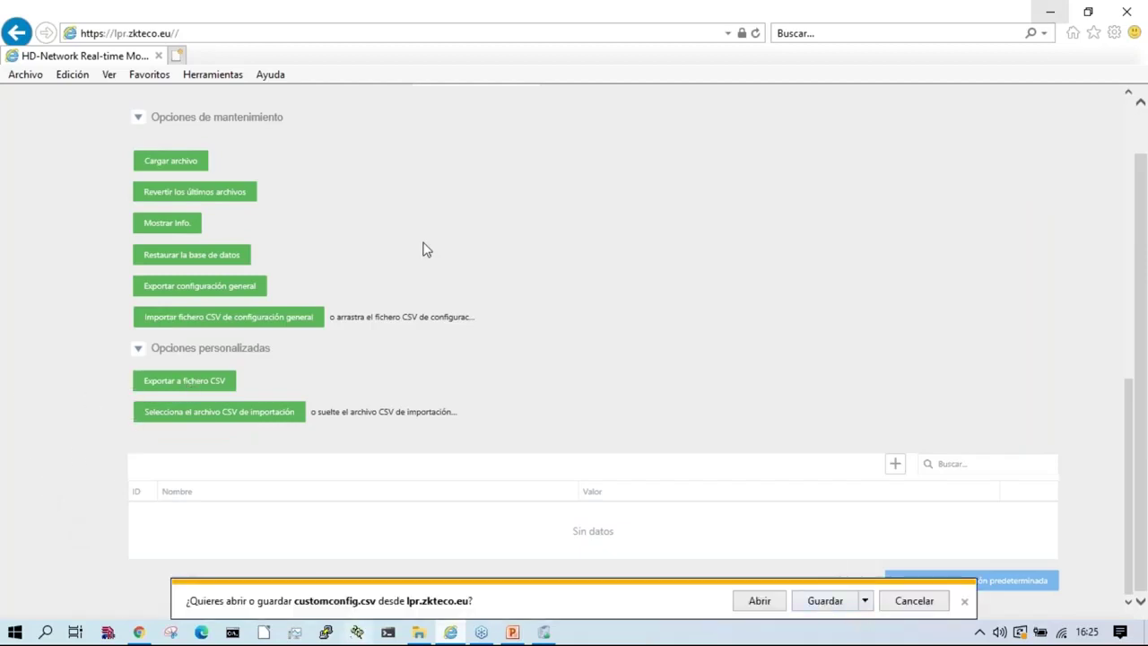
{"action": "left_click", "coordinate": [938, 602]}
{"action": "scroll", "coordinate": [397, 477], "scroll_direction": "up", "scroll_amount": 10}
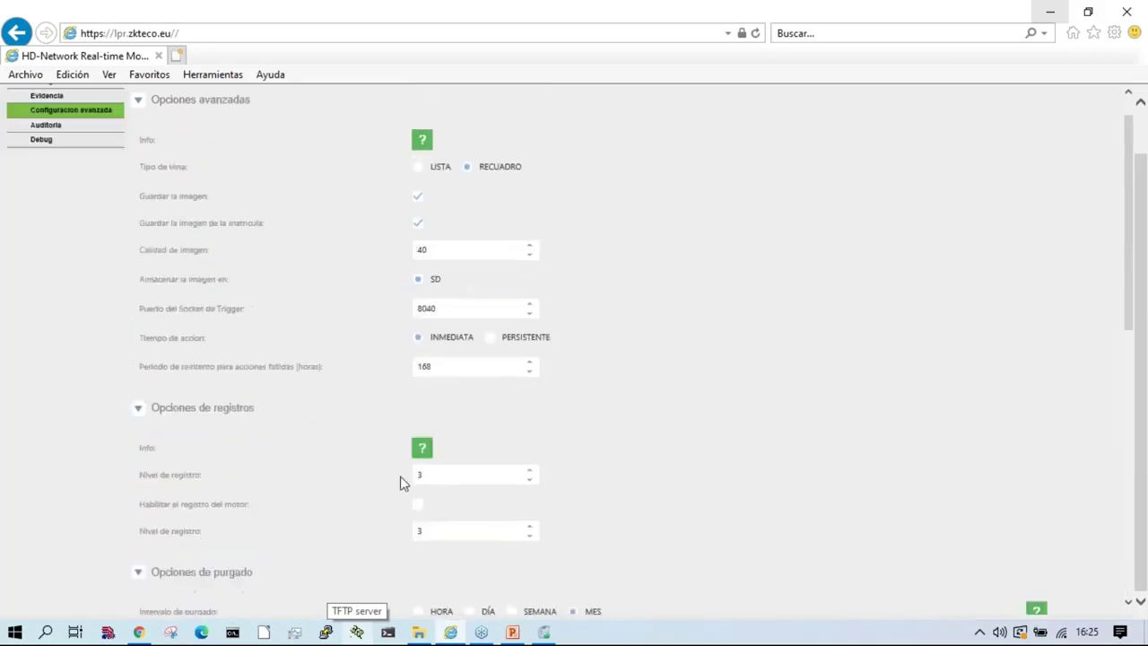
{"action": "scroll", "coordinate": [658, 271], "scroll_direction": "down", "scroll_amount": 10}
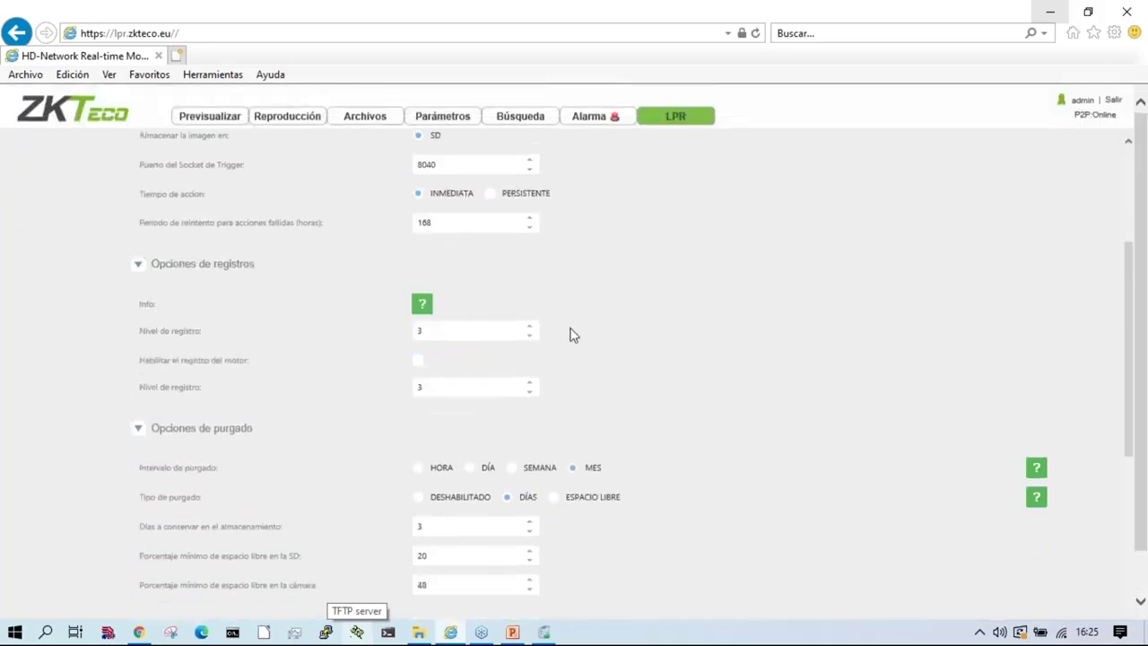
{"action": "scroll", "coordinate": [691, 423], "scroll_direction": "up", "scroll_amount": 10}
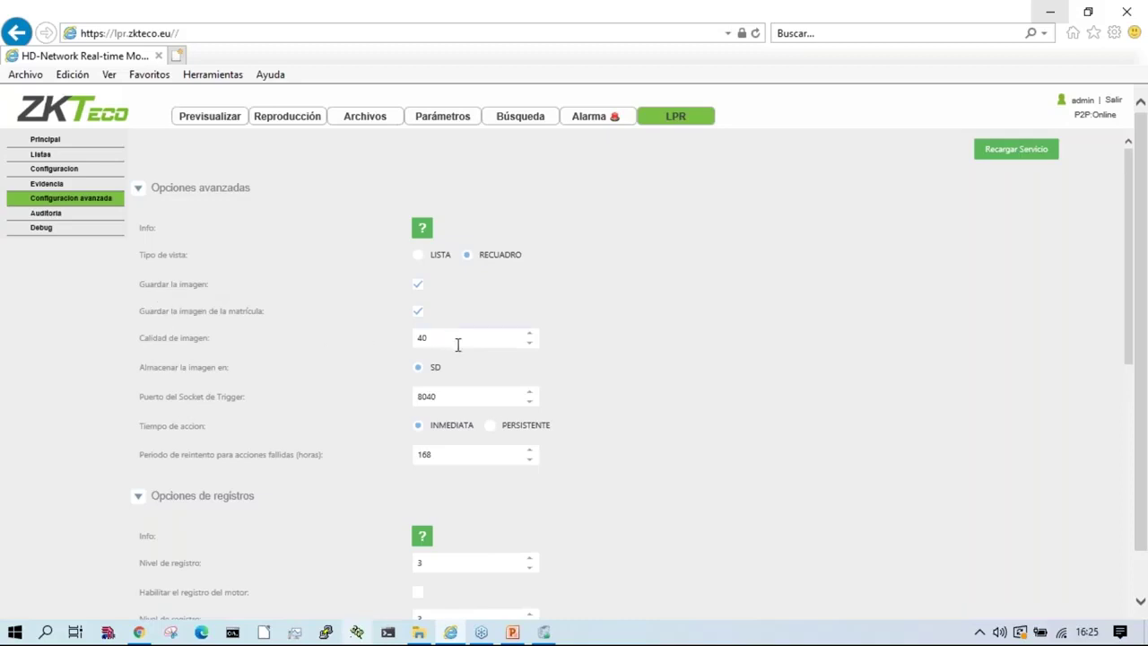
{"action": "scroll", "coordinate": [559, 476], "scroll_direction": "down", "scroll_amount": 5}
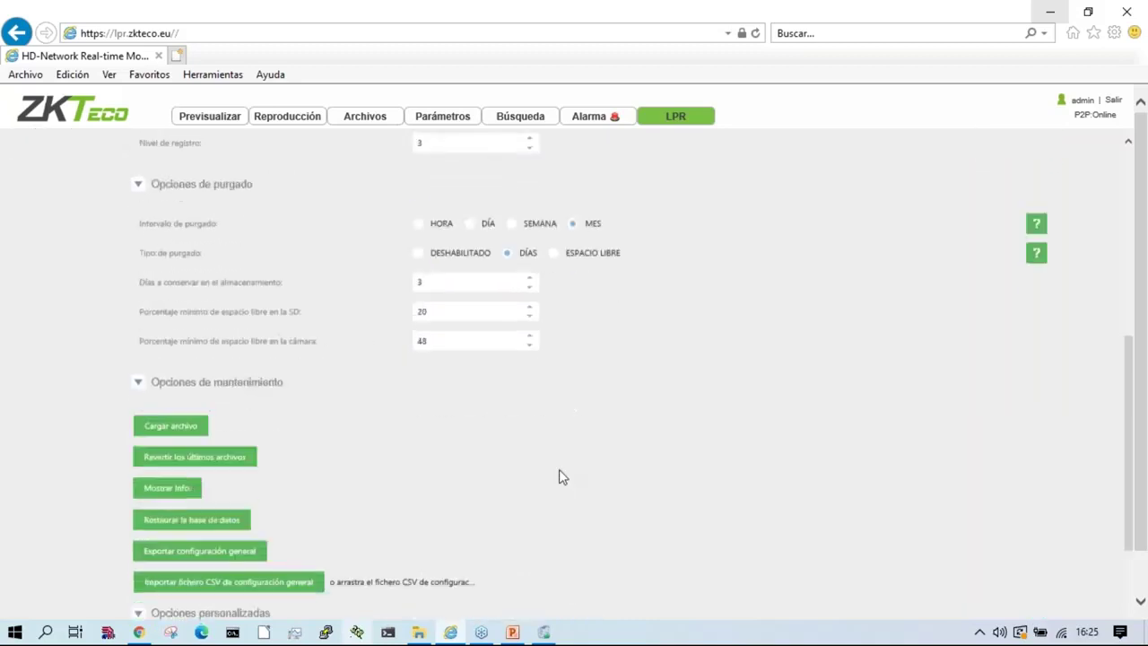
{"action": "scroll", "coordinate": [559, 471], "scroll_direction": "up", "scroll_amount": 5}
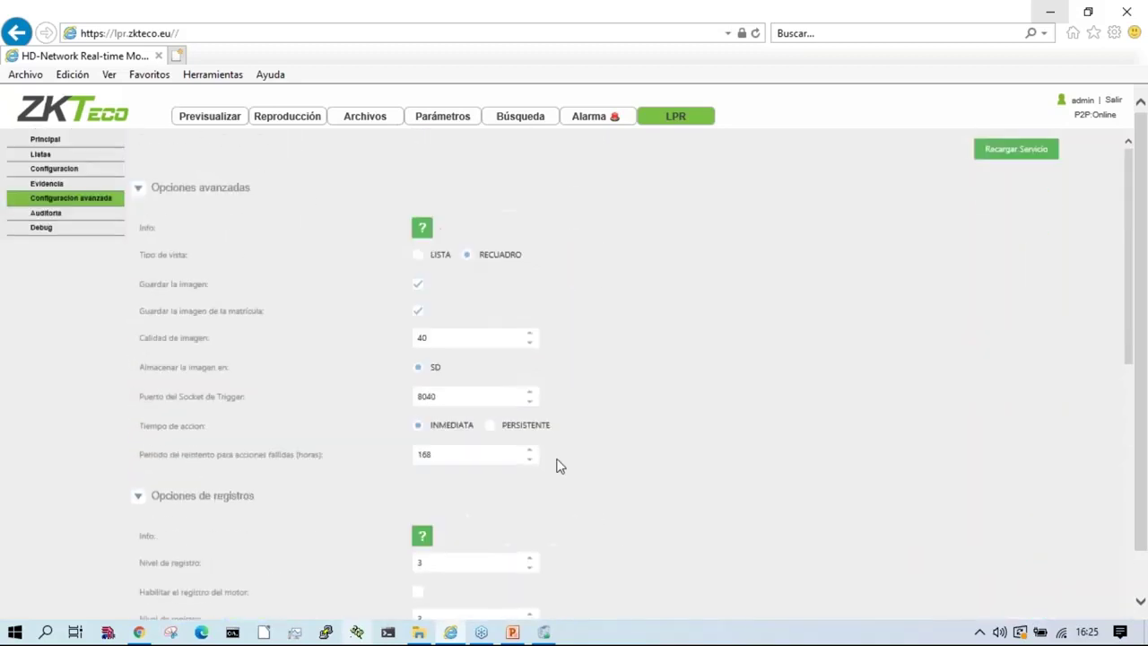
Step: Filter the audit log to the day's import records and open the 00:04 import's ALLLIST CSV
{"action": "left_click", "coordinate": [54, 227]}
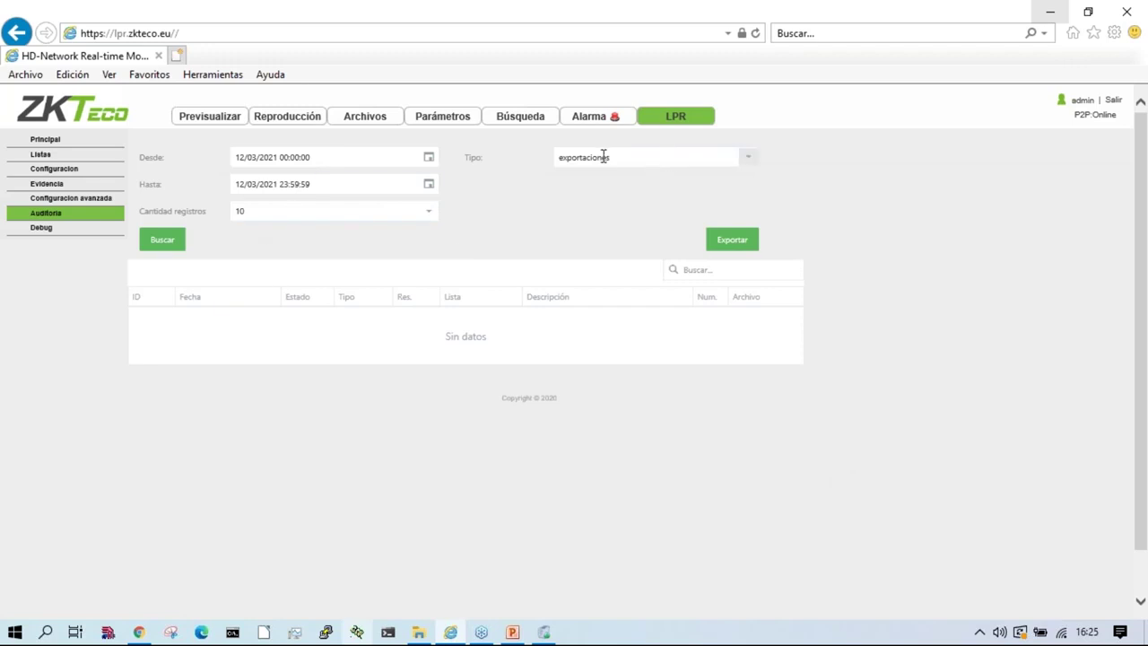
{"action": "left_click", "coordinate": [168, 243]}
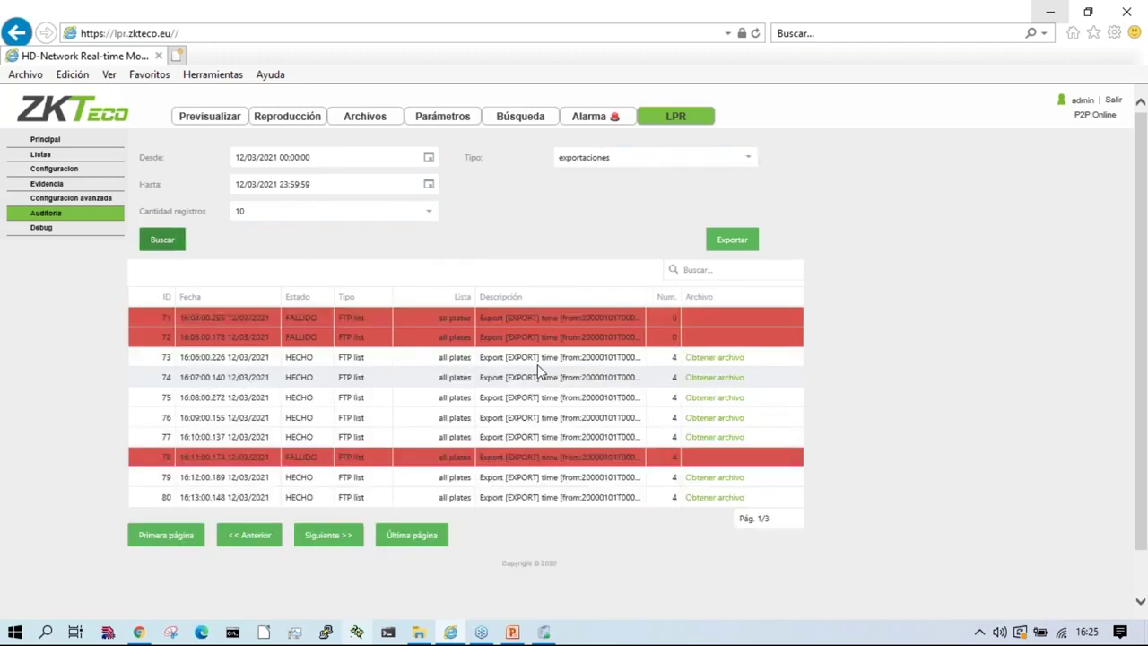
{"action": "left_click", "coordinate": [633, 158]}
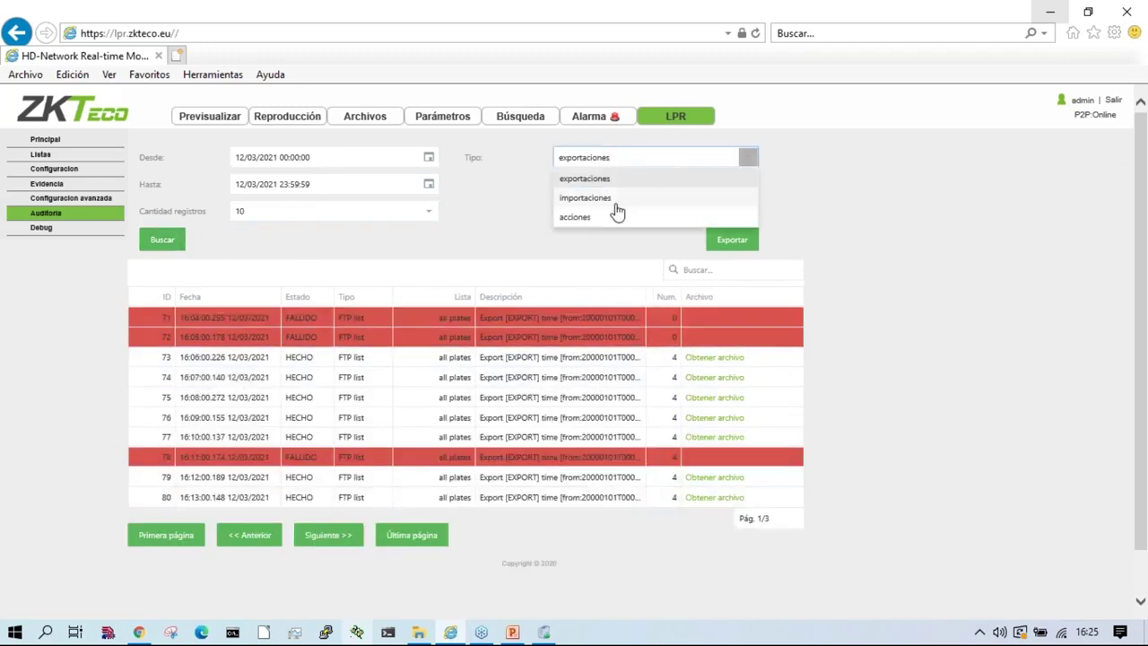
{"action": "left_click", "coordinate": [610, 199]}
{"action": "left_click", "coordinate": [160, 242]}
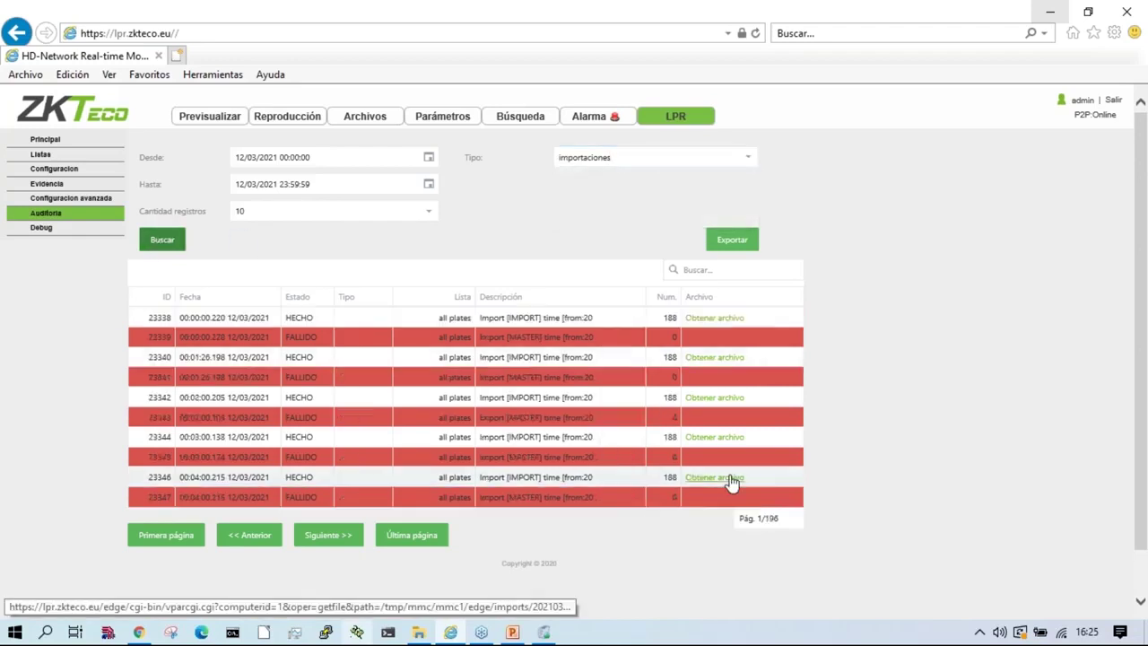
{"action": "left_click", "coordinate": [730, 479]}
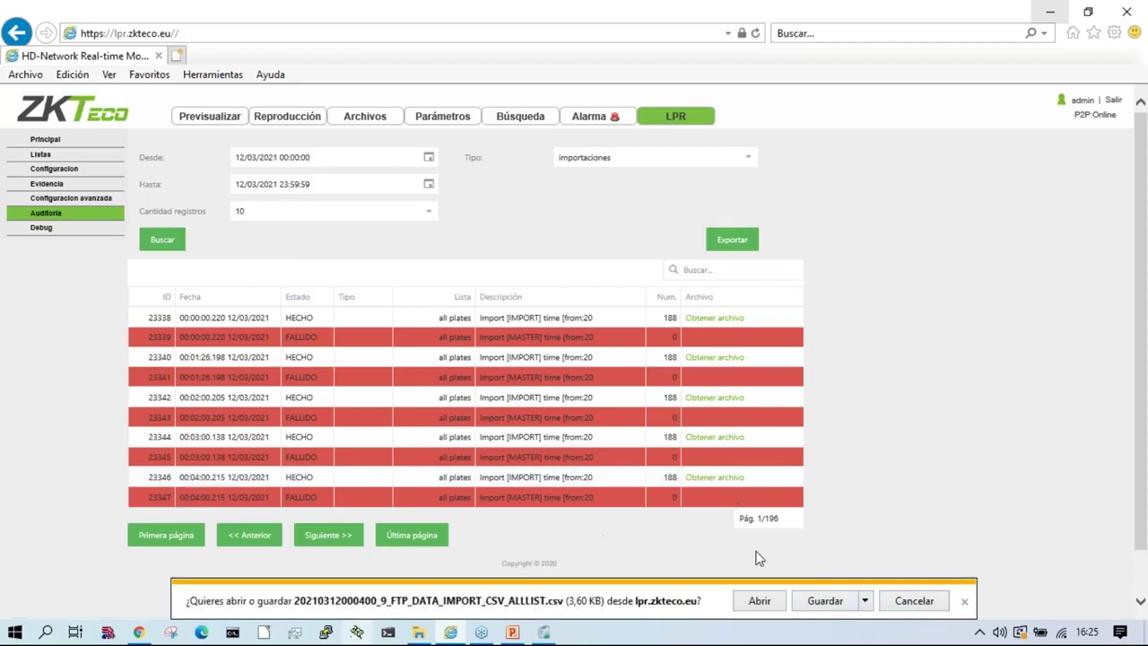
{"action": "left_click", "coordinate": [760, 602]}
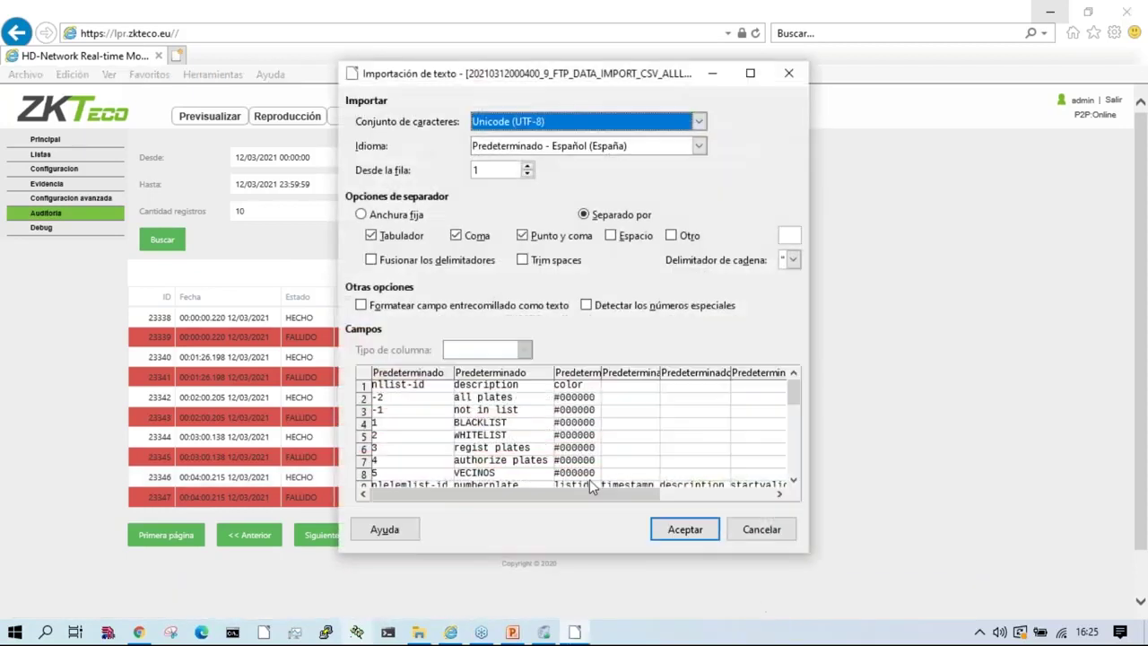
Step: Accept the text import, review the ALLLIST plate lists, then close LibreOffice Calc
{"action": "left_click", "coordinate": [675, 531]}
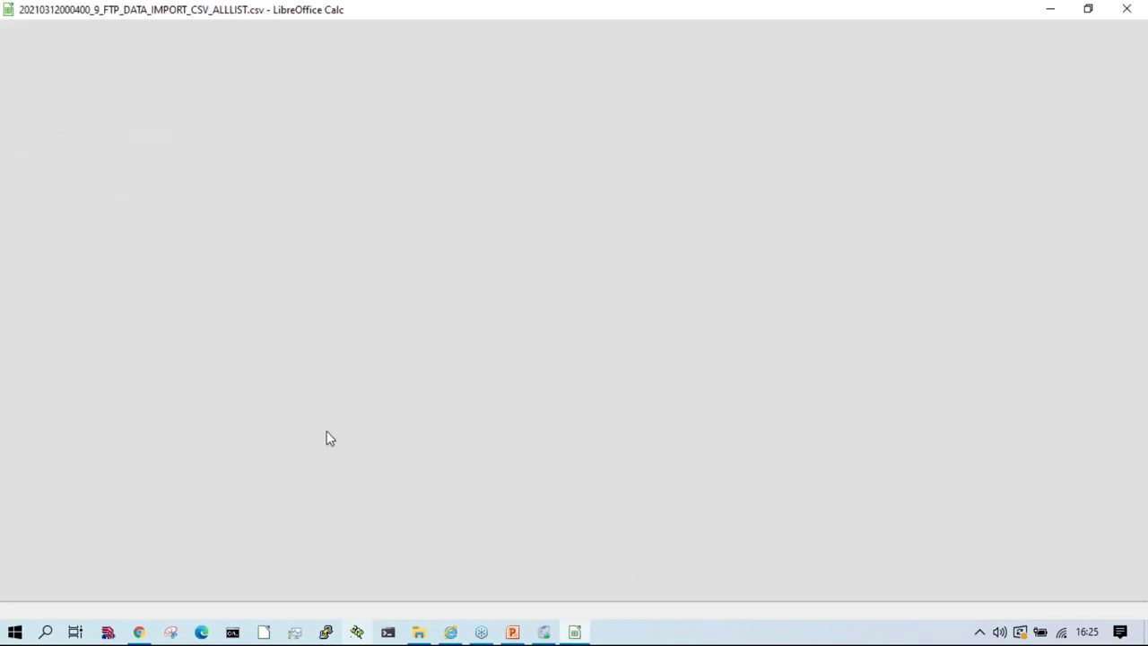
{"action": "left_click", "coordinate": [1127, 9]}
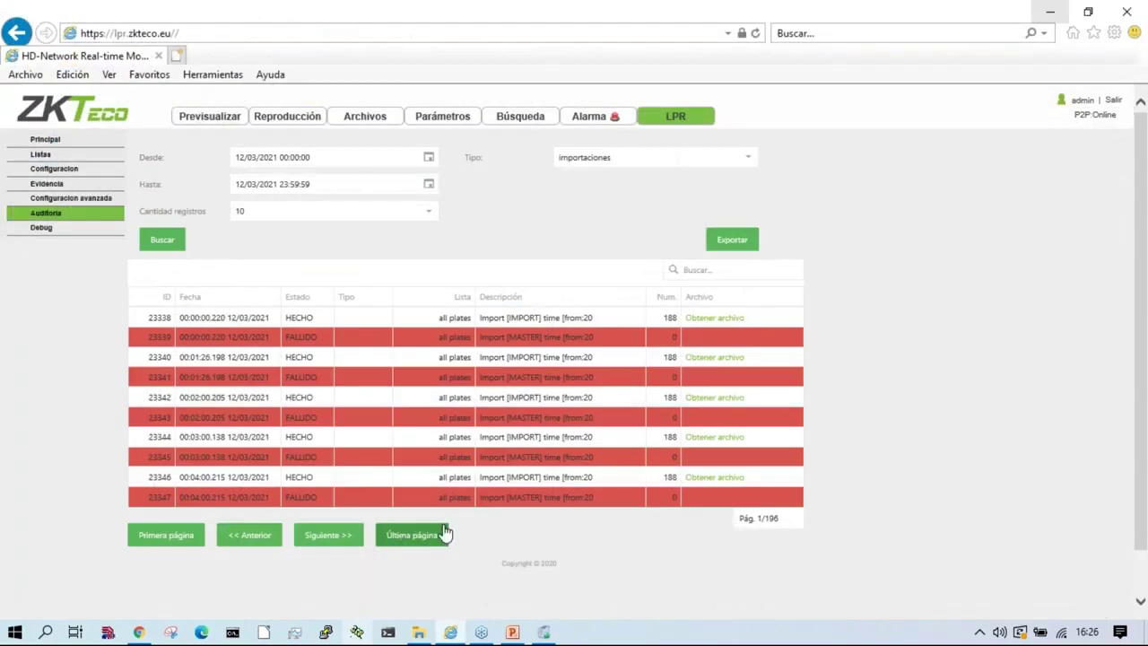
Step: Go to import log page 195 and open import 25280's 16:11 ALLLIST CSV in Calc
{"action": "left_click", "coordinate": [426, 540]}
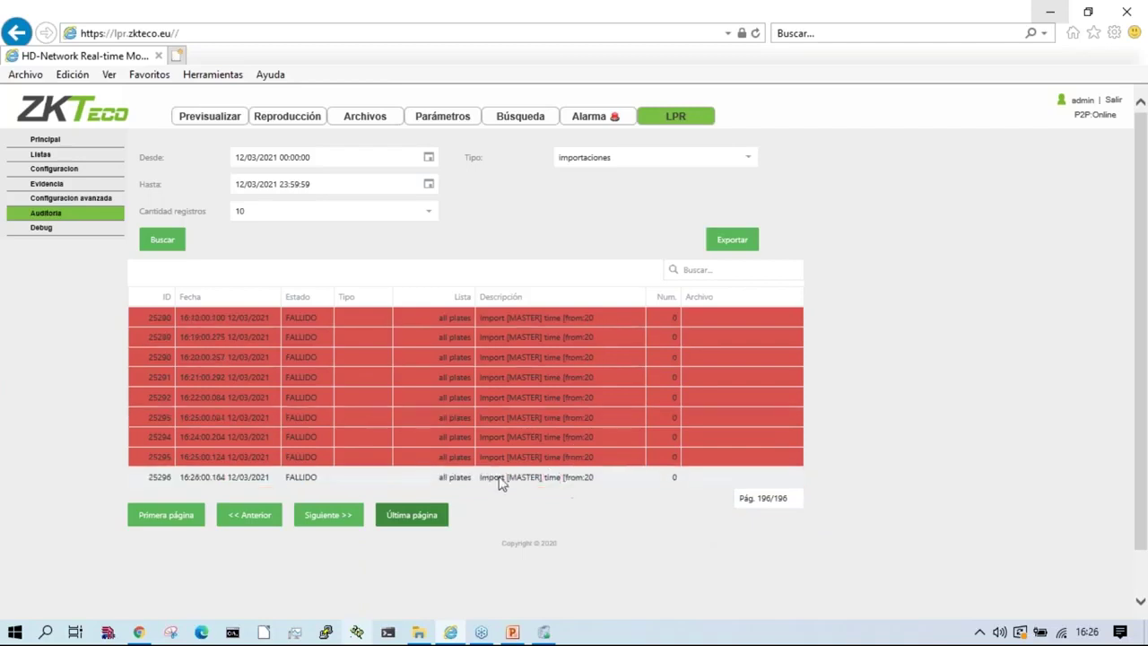
{"action": "left_click", "coordinate": [242, 513]}
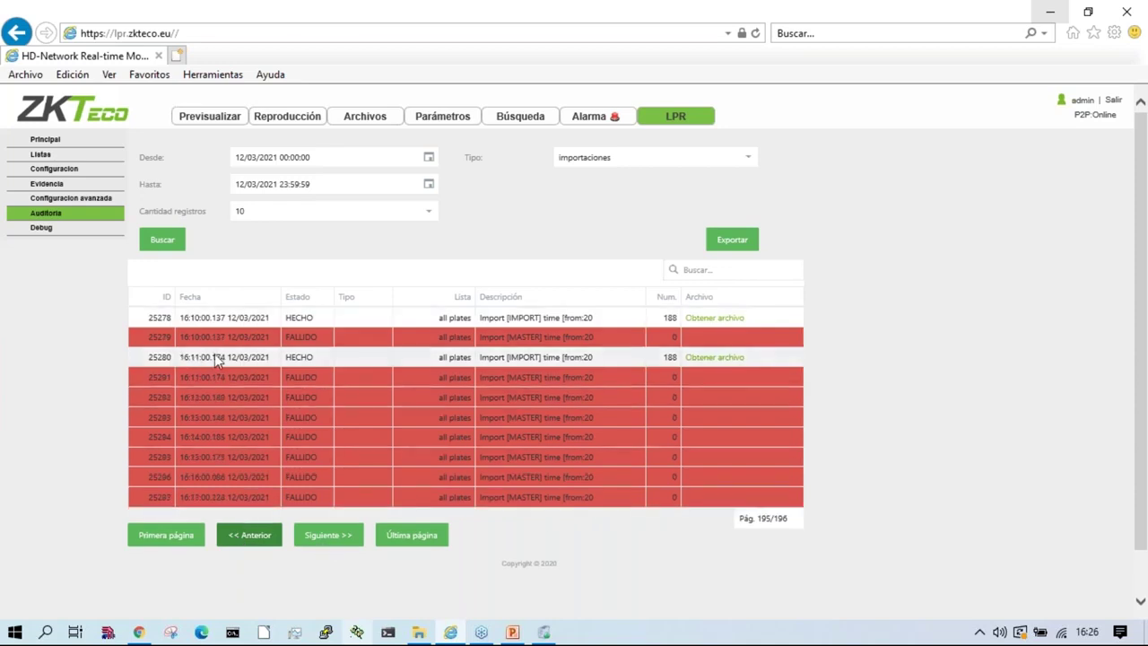
{"action": "left_click", "coordinate": [717, 359]}
{"action": "left_click", "coordinate": [759, 601]}
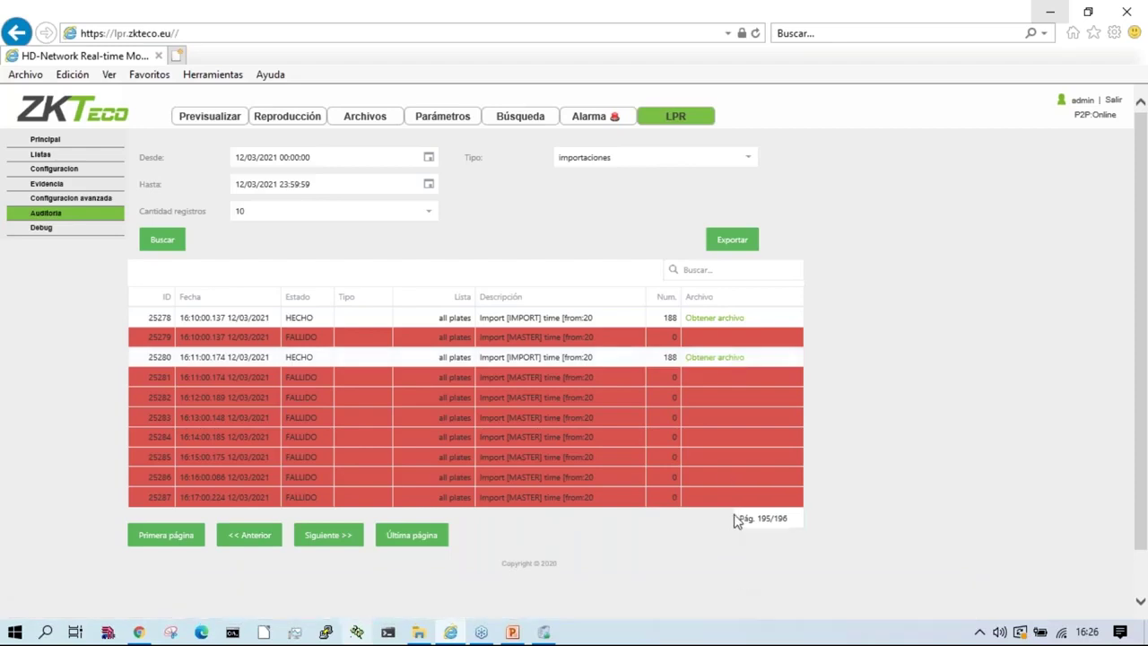
{"action": "left_click", "coordinate": [682, 529]}
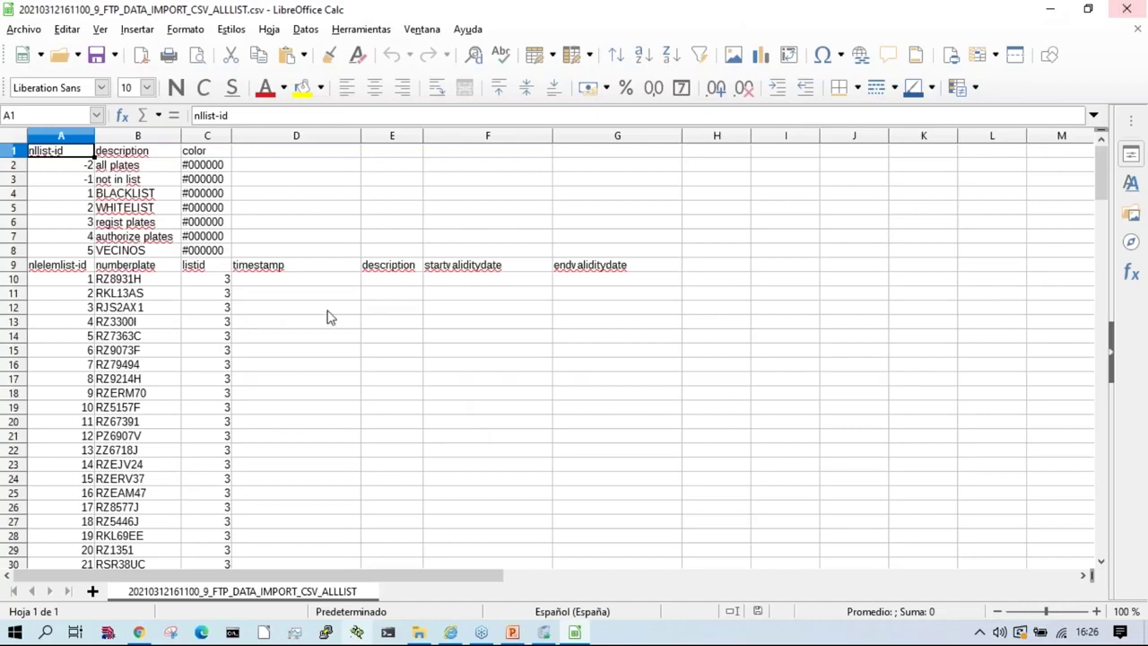
{"action": "scroll", "coordinate": [208, 434], "scroll_direction": "down", "scroll_amount": 15}
{"action": "scroll", "coordinate": [208, 434], "scroll_direction": "down", "scroll_amount": 12}
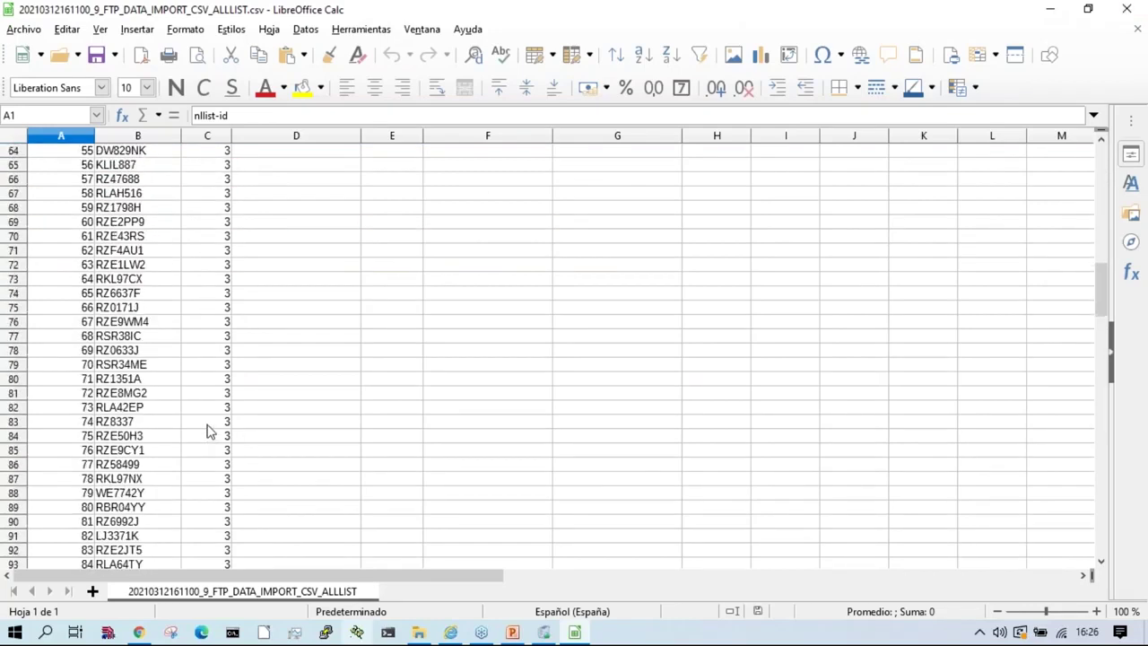
{"action": "left_click", "coordinate": [140, 411]}
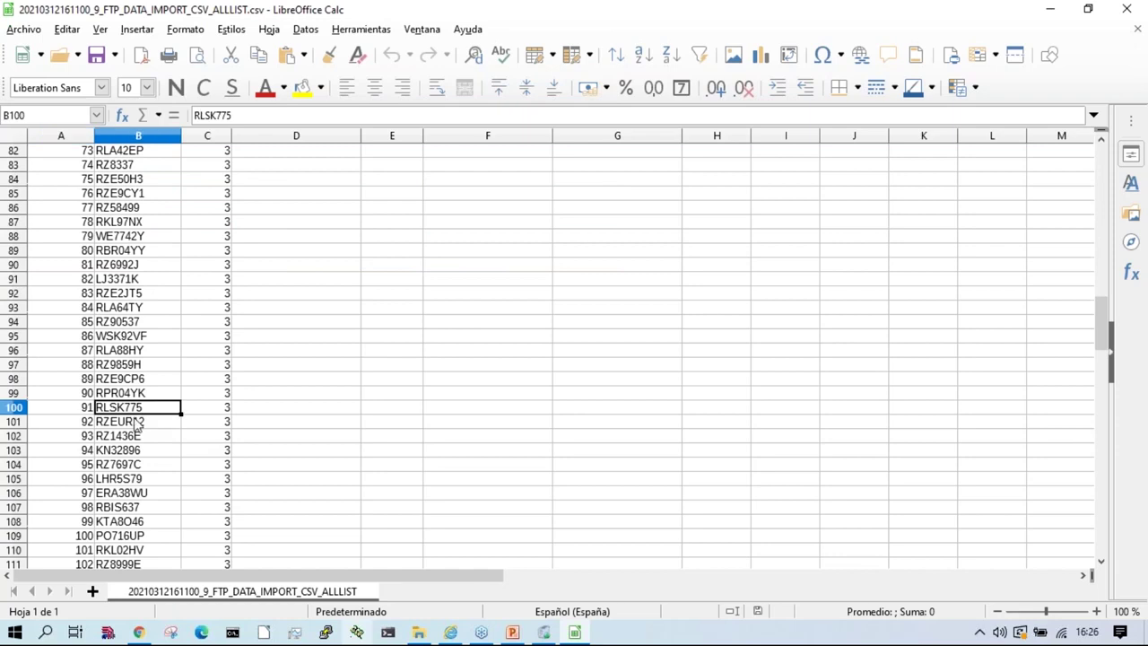
{"action": "key", "text": "ctrl+Down"}
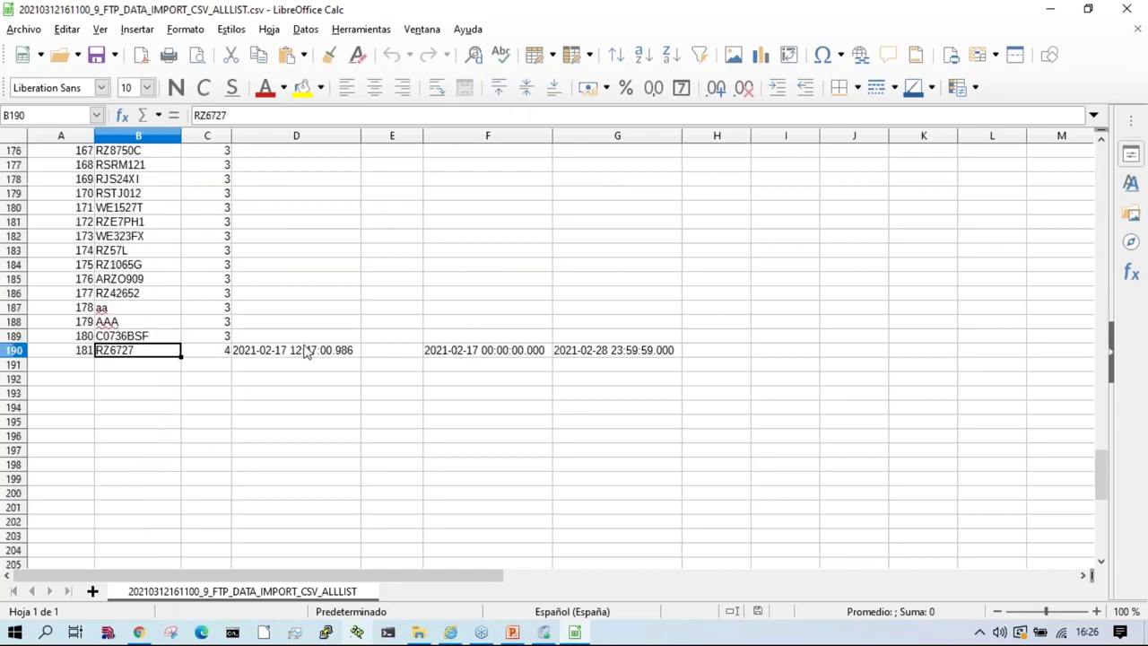
{"action": "left_click", "coordinate": [305, 352]}
{"action": "left_click", "coordinate": [19, 352]}
{"action": "left_click", "coordinate": [1128, 9]}
Step: Switch the audit log to action entries and page forward to page 3
{"action": "left_click", "coordinate": [637, 154]}
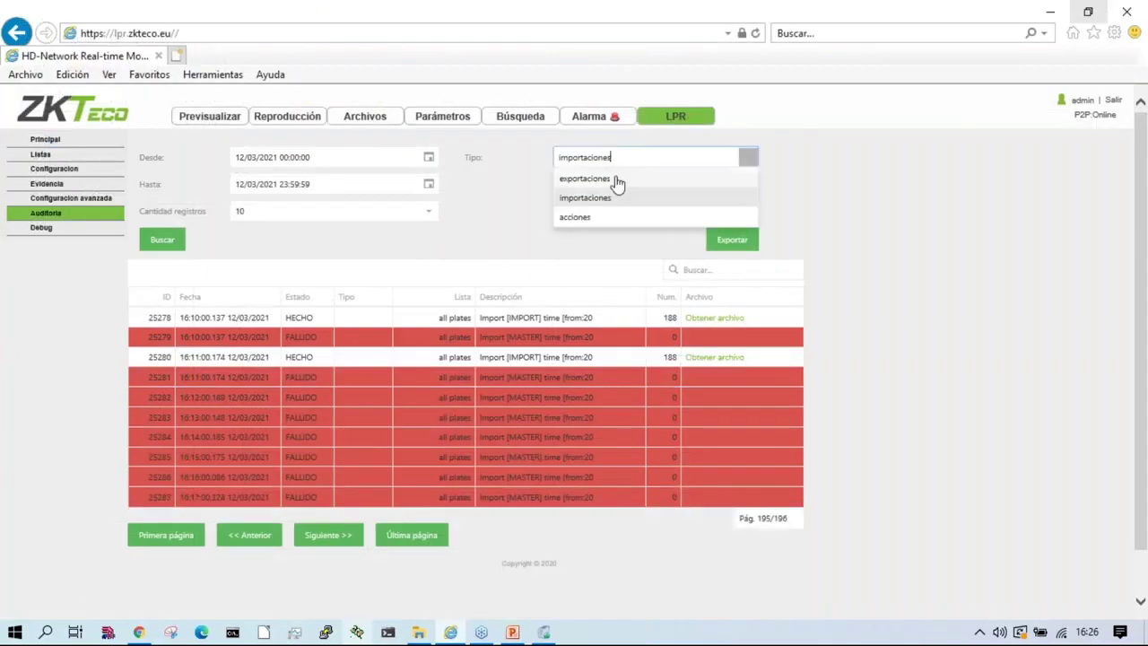
{"action": "left_click", "coordinate": [587, 218]}
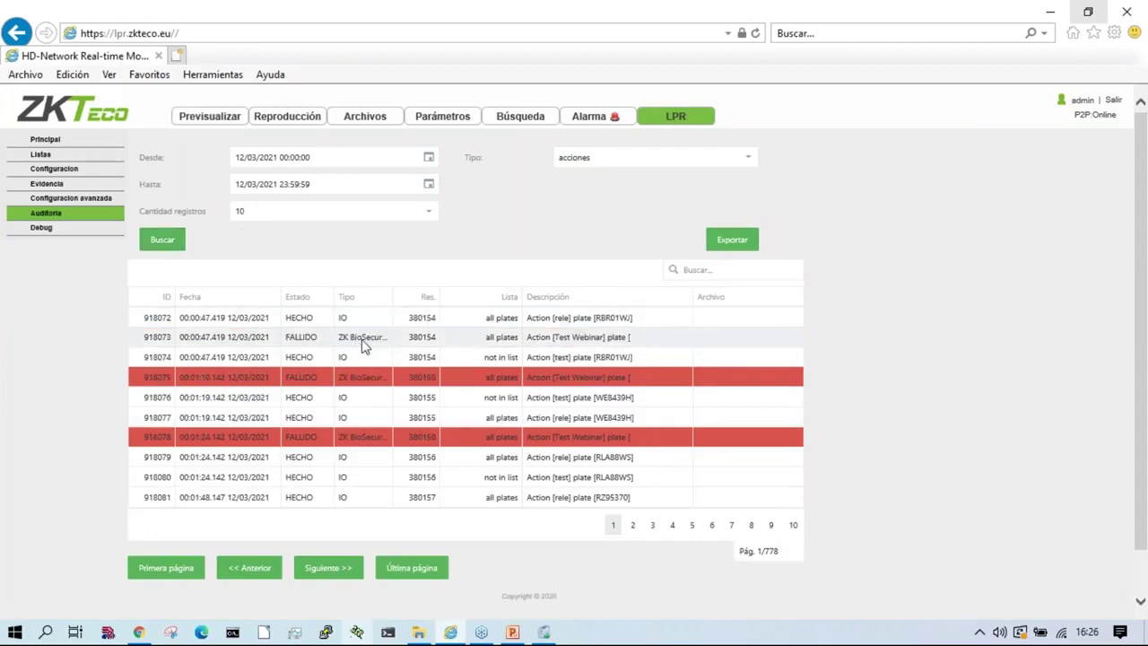
{"action": "left_click", "coordinate": [334, 572]}
{"action": "left_click", "coordinate": [336, 572]}
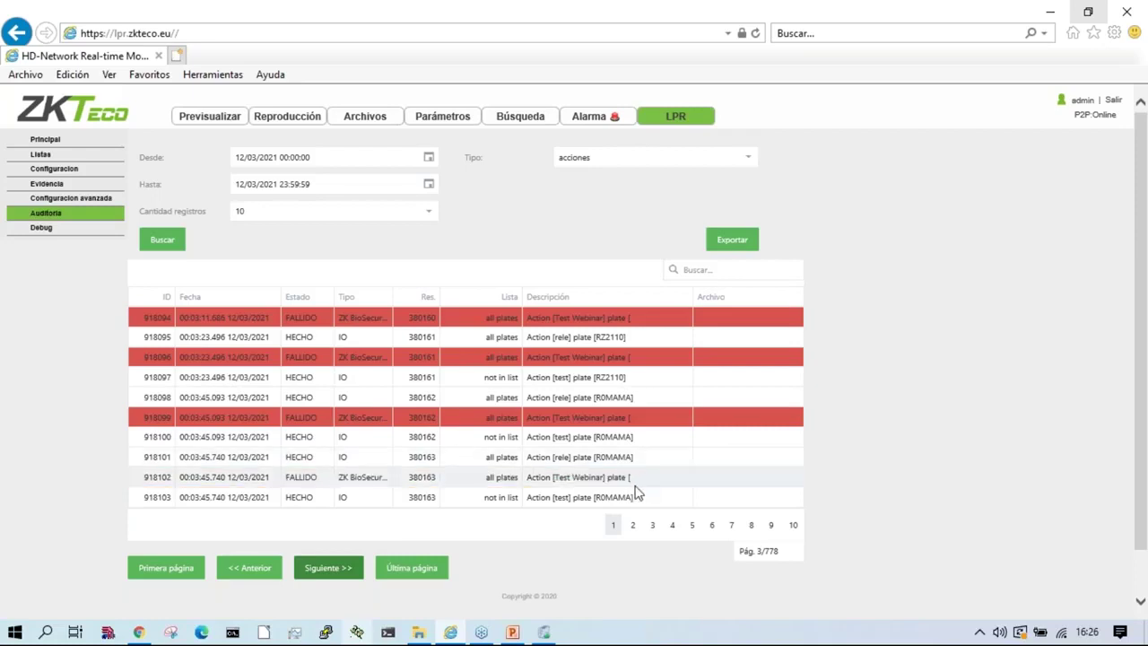
Step: Filter the action log to the two RZ2110 entries, then bring up the Debug log page
{"action": "double_click", "coordinate": [614, 338]}
{"action": "key", "text": "ctrl+c"}
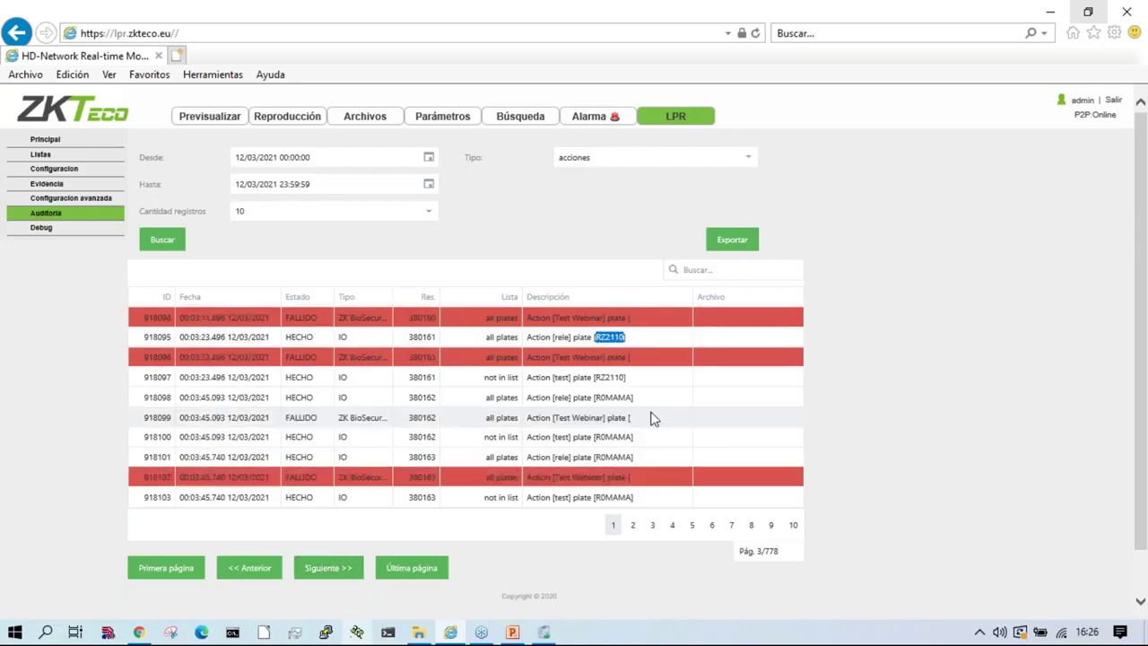
{"action": "left_click", "coordinate": [729, 270]}
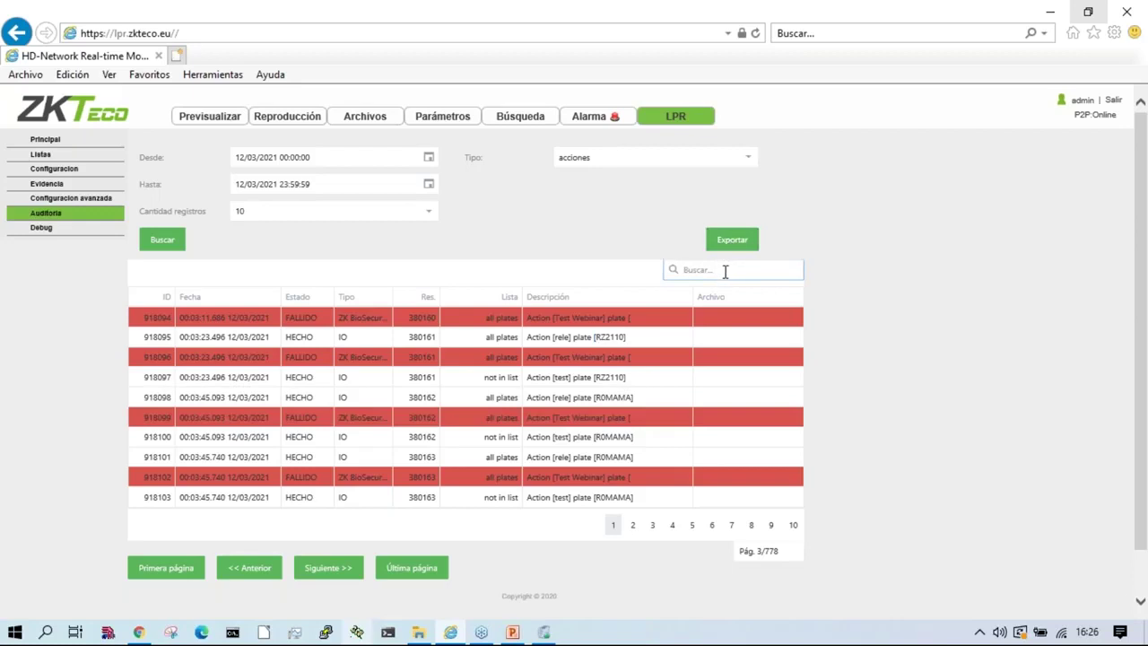
{"action": "key", "text": "ctrl+v"}
{"action": "key", "text": "Return"}
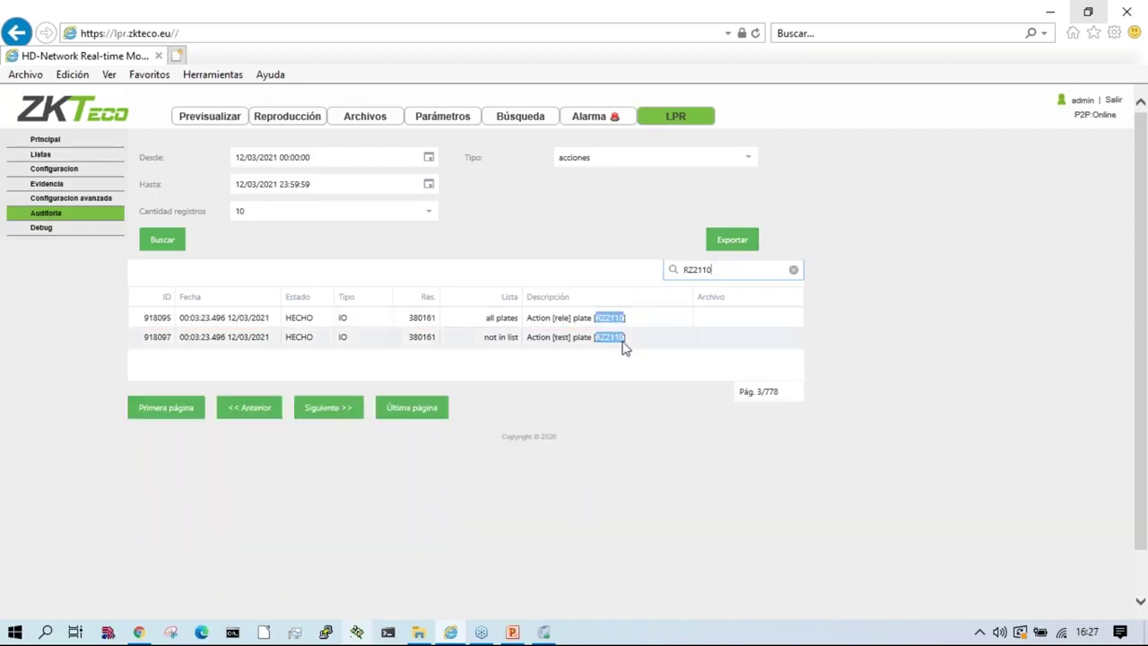
{"action": "left_click", "coordinate": [335, 316]}
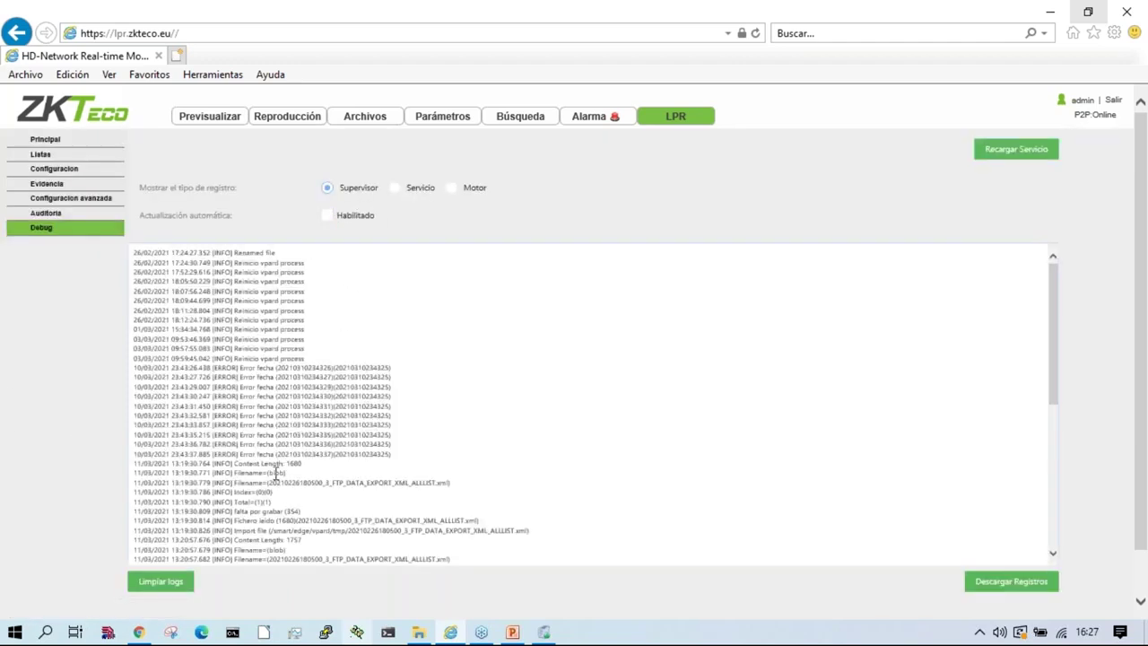
Step: Scroll through the Supervisor debug log entries
{"action": "scroll", "coordinate": [272, 469], "scroll_direction": "down", "scroll_amount": 3}
{"action": "scroll", "coordinate": [436, 515], "scroll_direction": "down", "scroll_amount": 1}
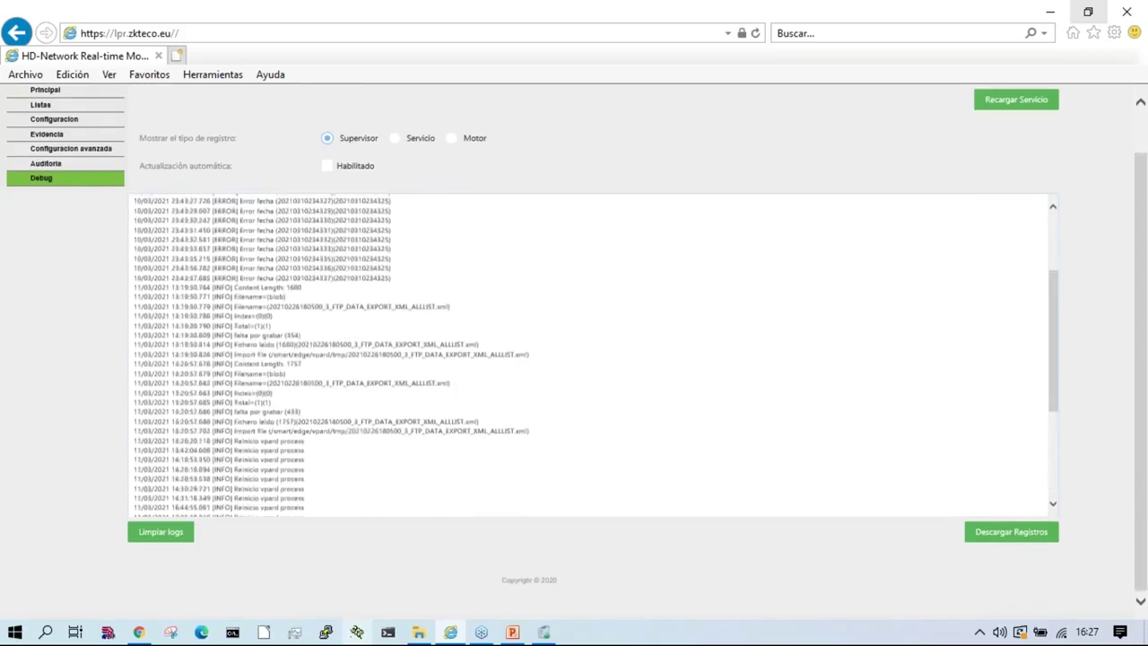
{"action": "scroll", "coordinate": [428, 446], "scroll_direction": "up", "scroll_amount": 5}
{"action": "scroll", "coordinate": [417, 468], "scroll_direction": "down", "scroll_amount": 6}
{"action": "scroll", "coordinate": [395, 438], "scroll_direction": "down", "scroll_amount": 1}
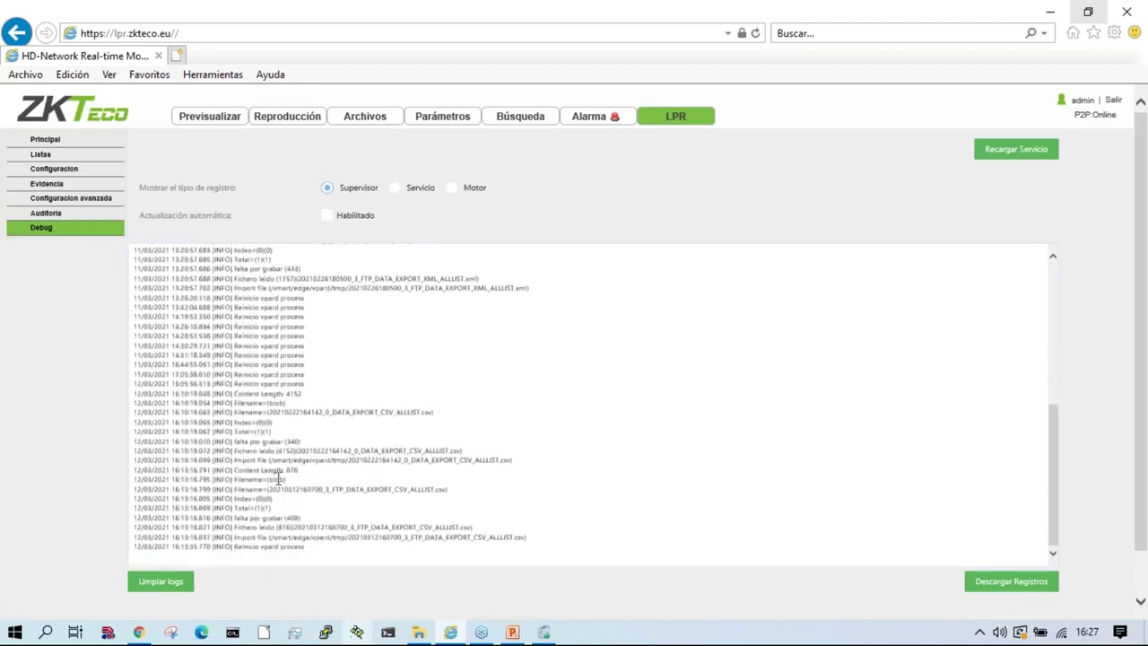
Step: Switch to the Servicio log with Habilitado auto-update turned on
{"action": "left_click", "coordinate": [395, 188]}
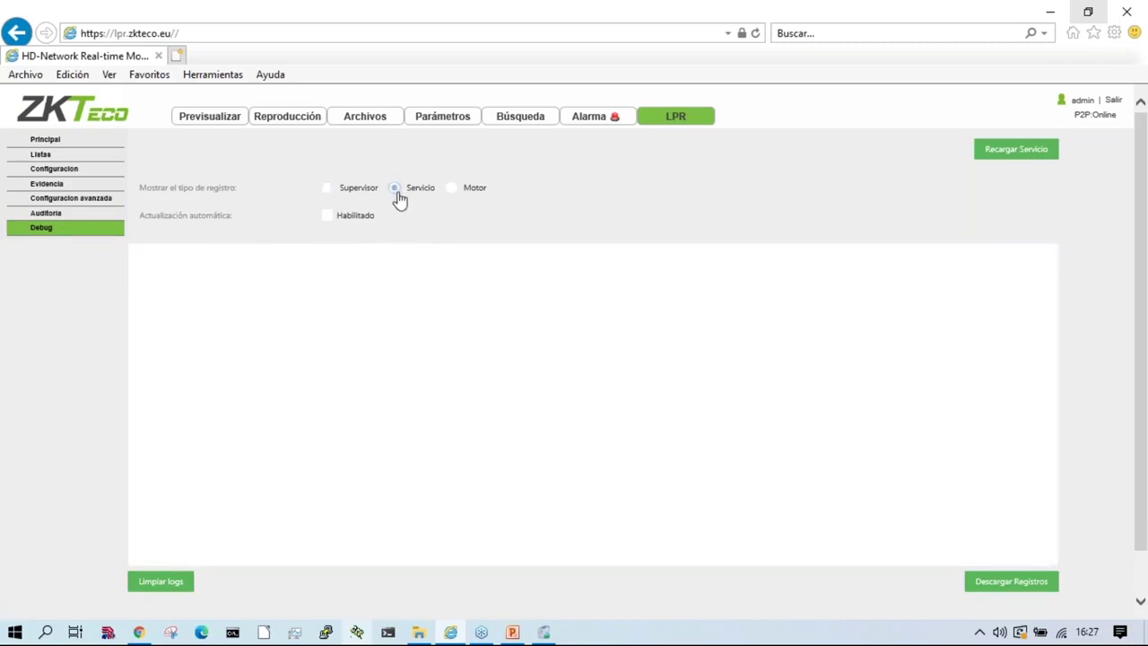
{"action": "left_click", "coordinate": [326, 216]}
{"action": "left_click", "coordinate": [329, 219]}
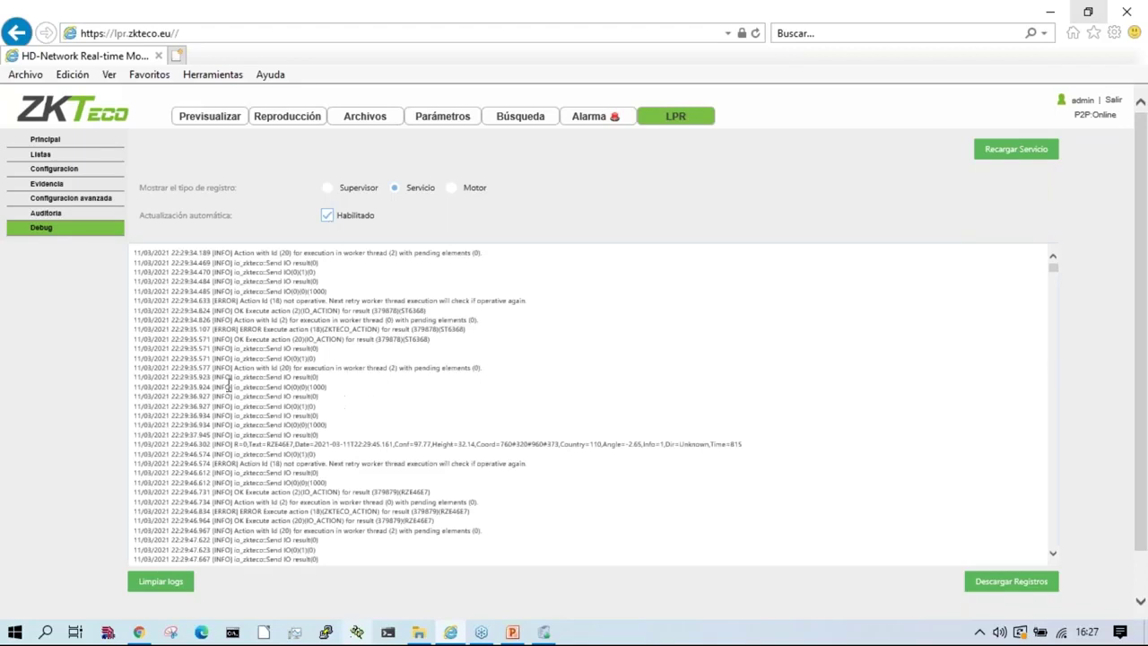
Step: Highlight the Send IO lines, then the last ERROR Execute action line in the Servicio log
{"action": "left_click_drag", "start_coordinate": [326, 403], "coordinate": [215, 384]}
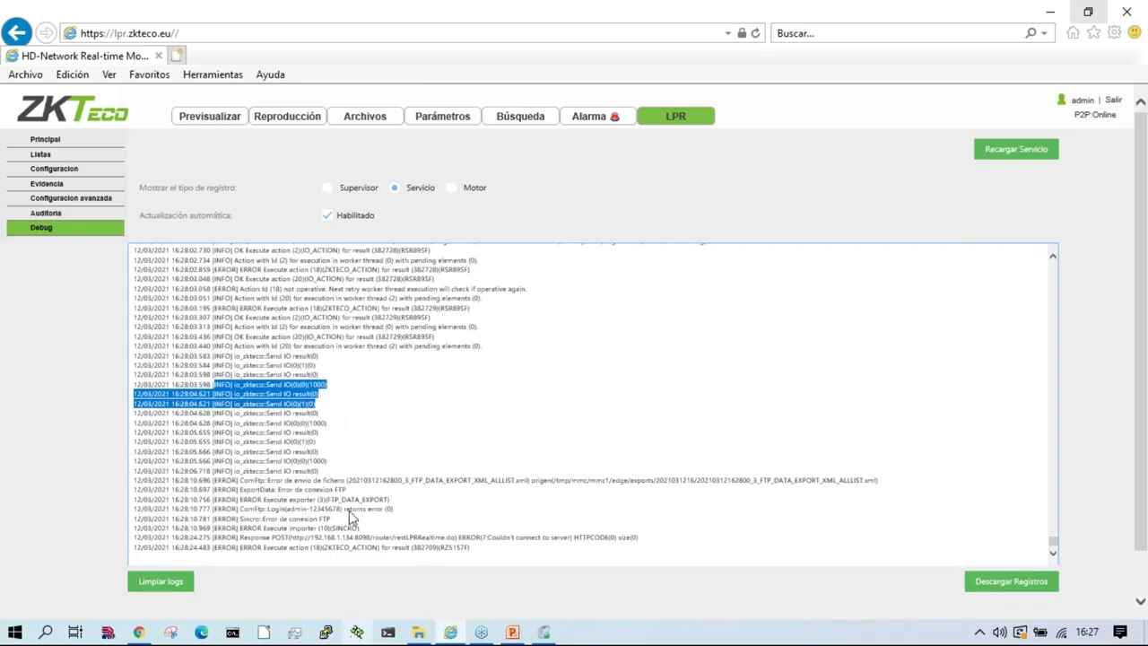
{"action": "left_click", "coordinate": [359, 500]}
{"action": "scroll", "coordinate": [305, 499], "scroll_direction": "down", "scroll_amount": 1}
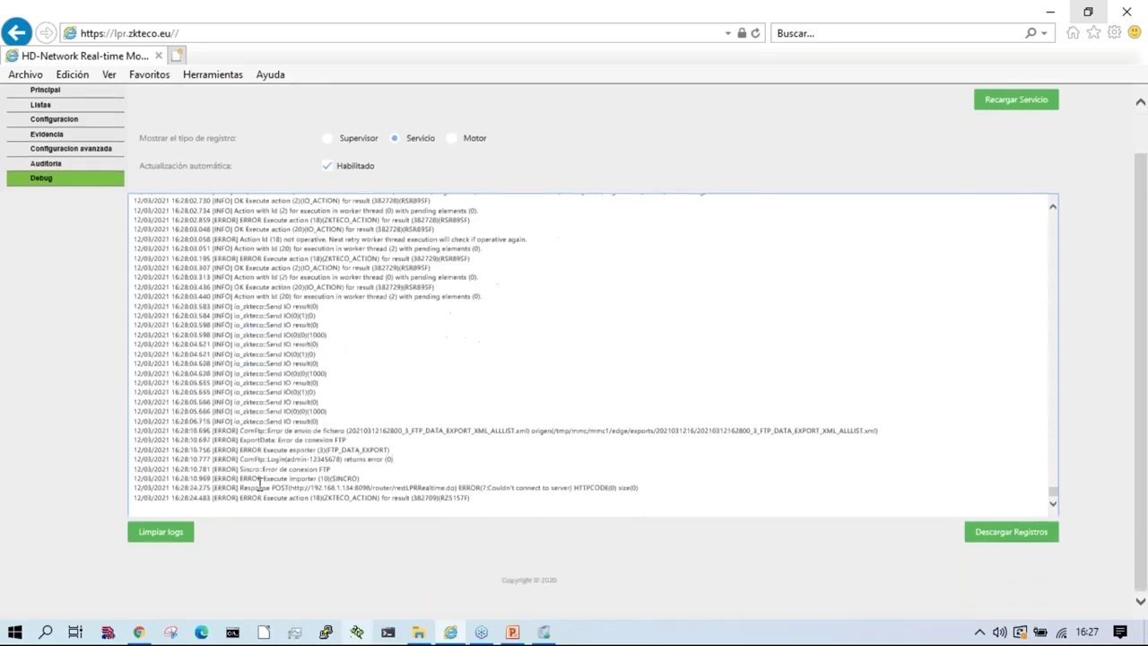
{"action": "left_click_drag", "start_coordinate": [395, 496], "coordinate": [240, 483]}
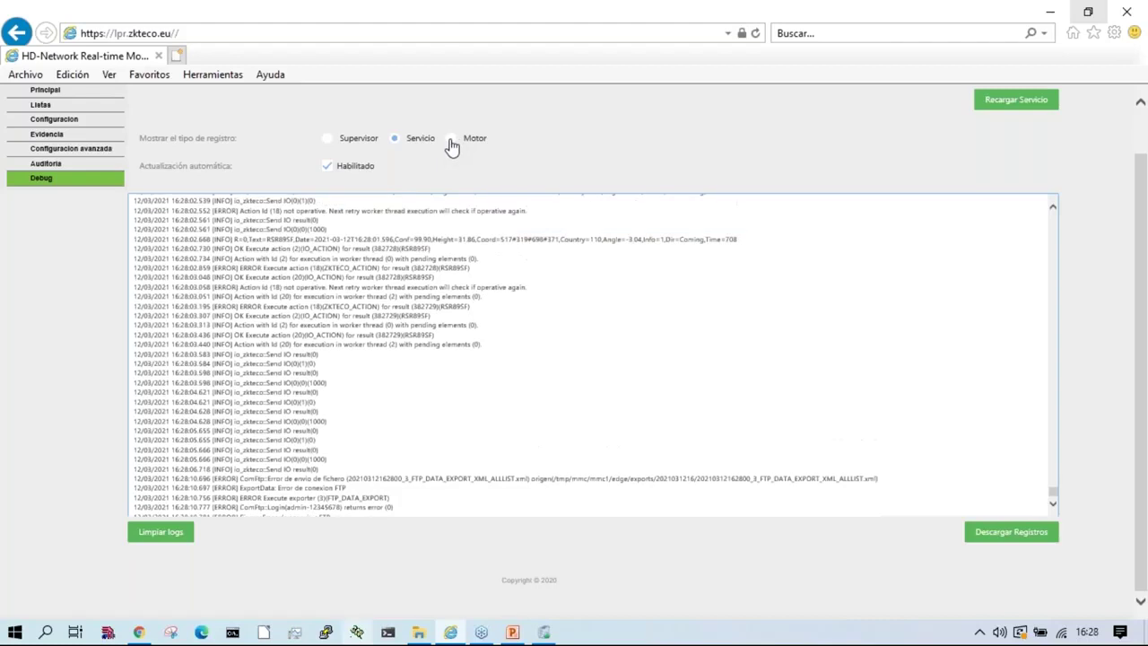
Step: Check the disabled Motor log, return to Servicio and restart the service with Recargar Servicio
{"action": "left_click", "coordinate": [452, 139]}
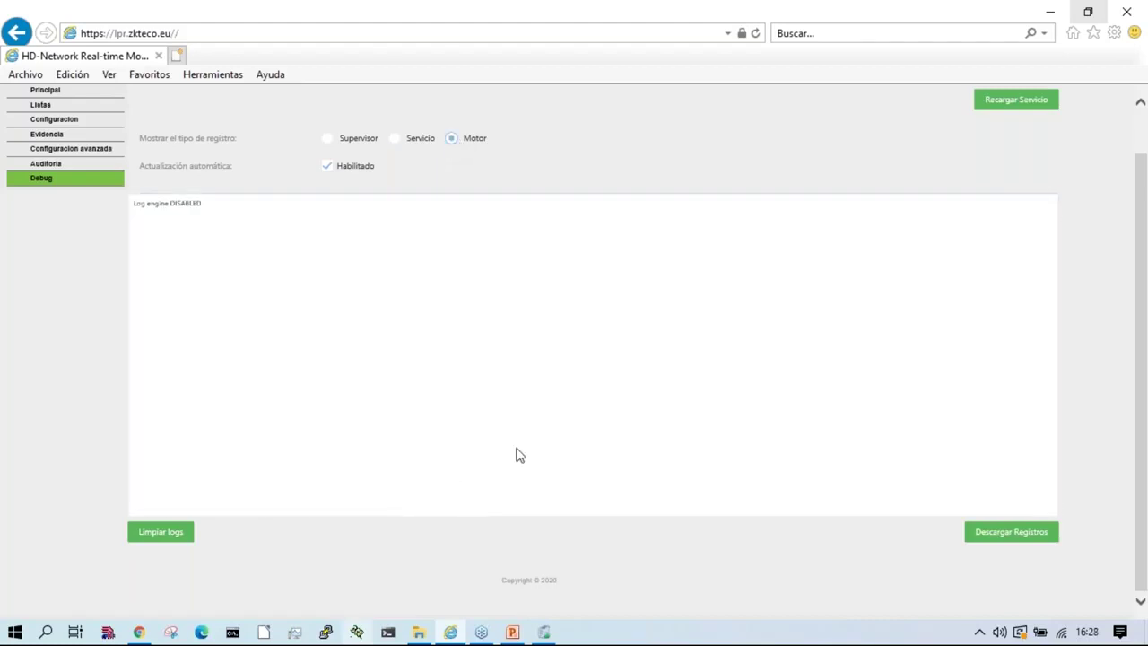
{"action": "scroll", "coordinate": [529, 359], "scroll_direction": "up", "scroll_amount": 1}
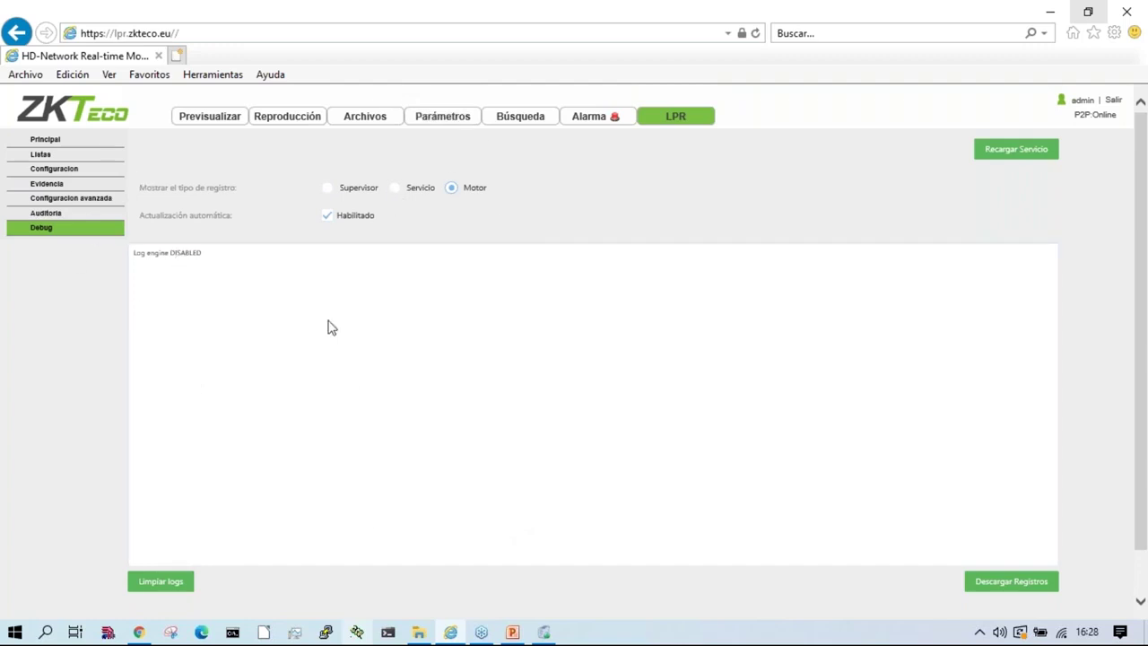
{"action": "left_click", "coordinate": [394, 189]}
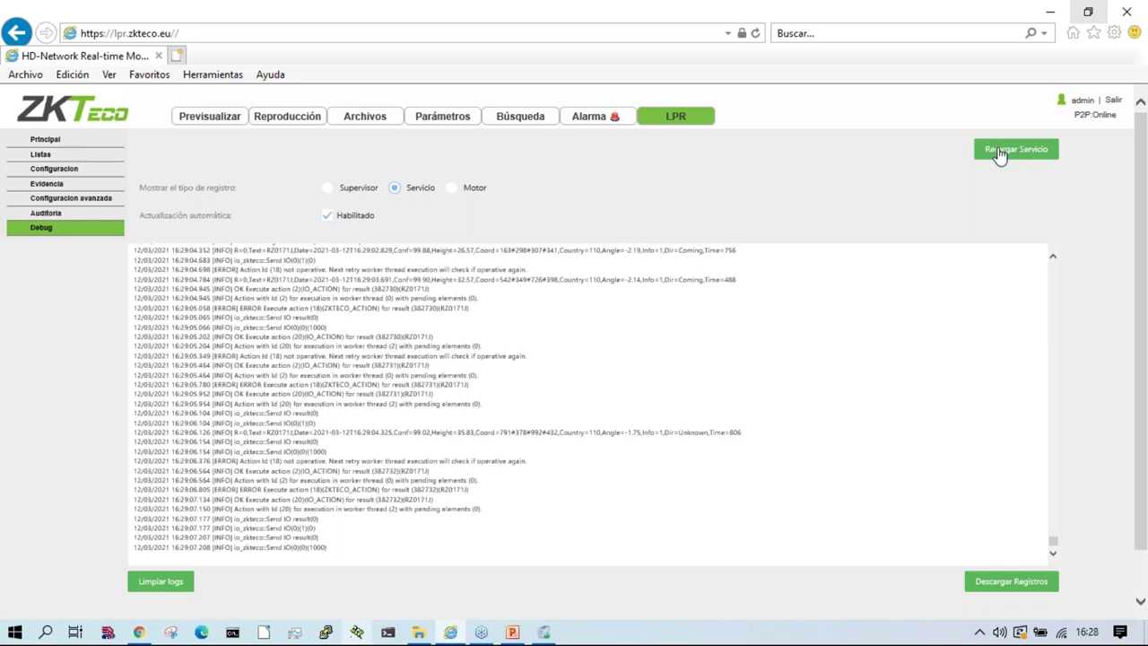
{"action": "left_click", "coordinate": [1001, 153]}
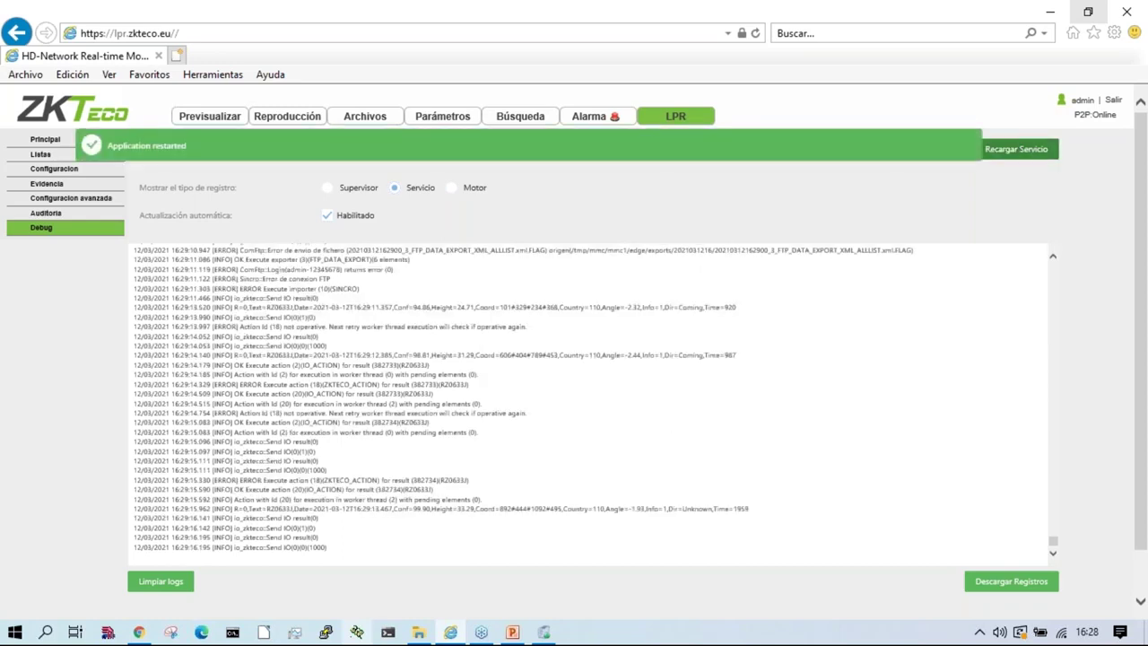
Step: Reload the Principal live view and turn on the Mostrar ROI and Mostrar Carriles overlays
{"action": "left_click", "coordinate": [43, 141]}
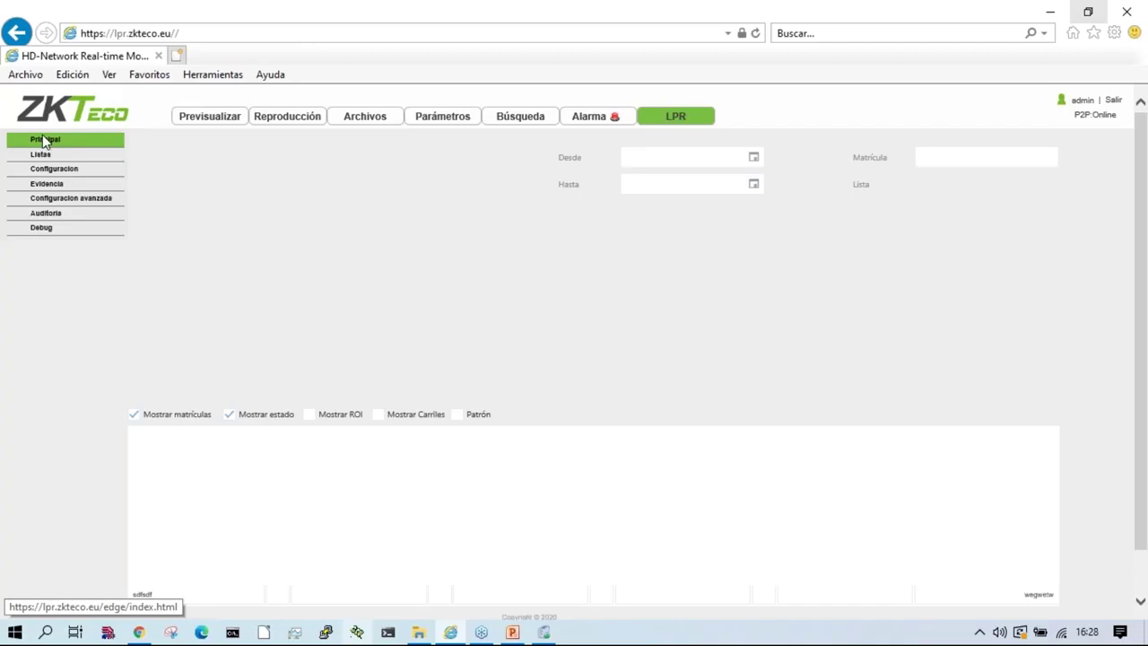
{"action": "left_click", "coordinate": [45, 141]}
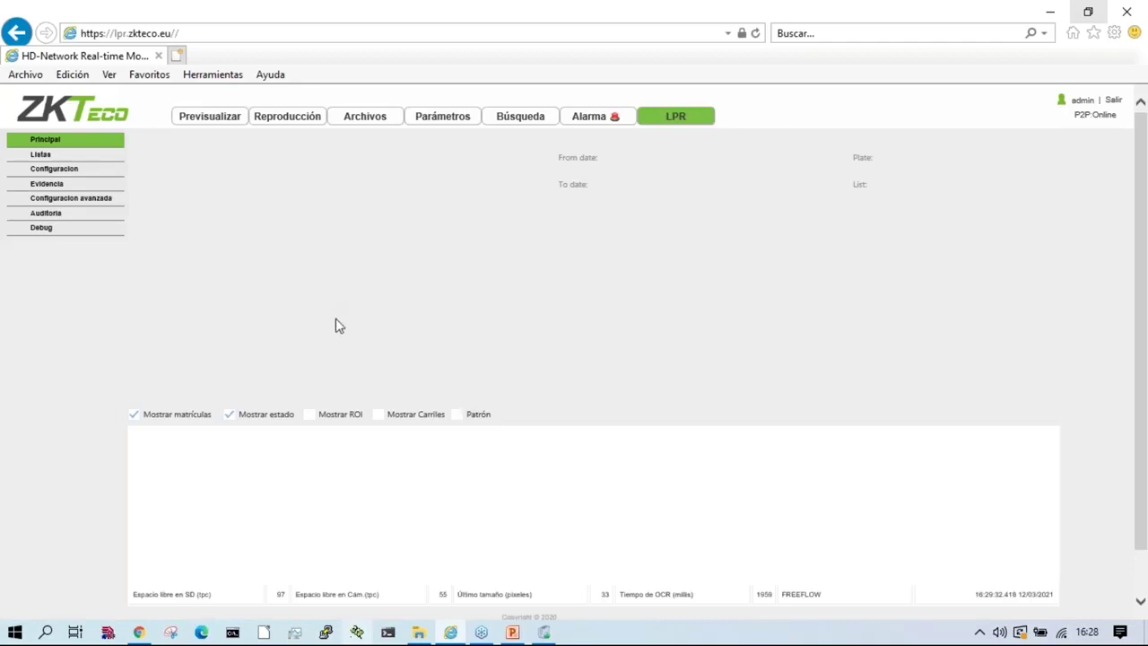
{"action": "left_click", "coordinate": [311, 417]}
{"action": "left_click", "coordinate": [378, 416]}
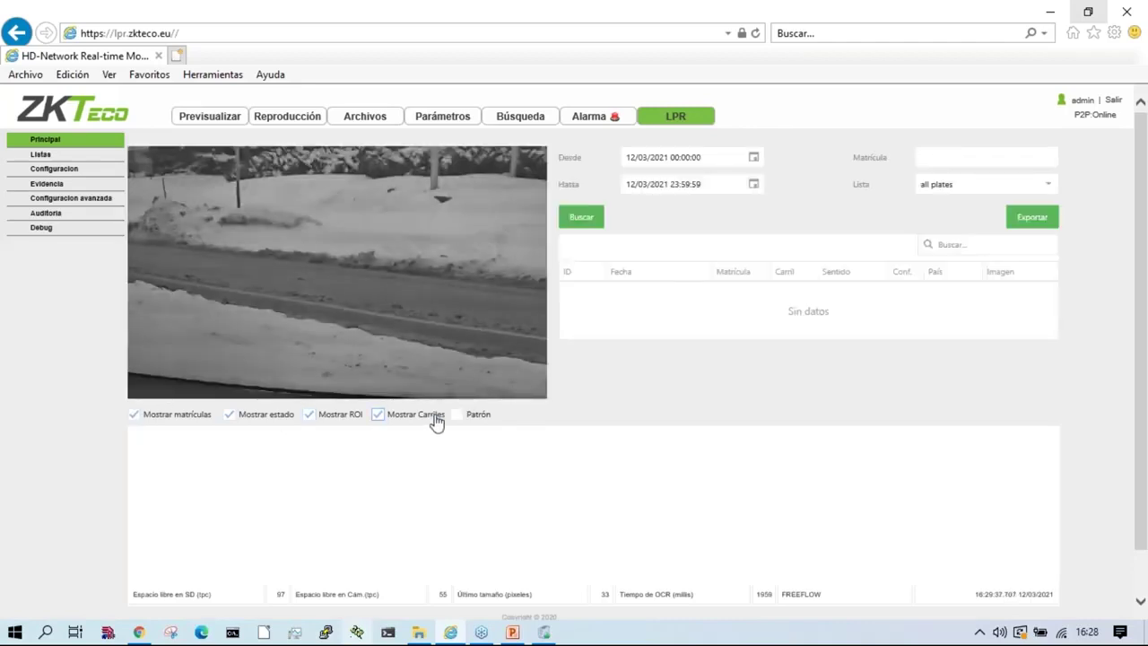
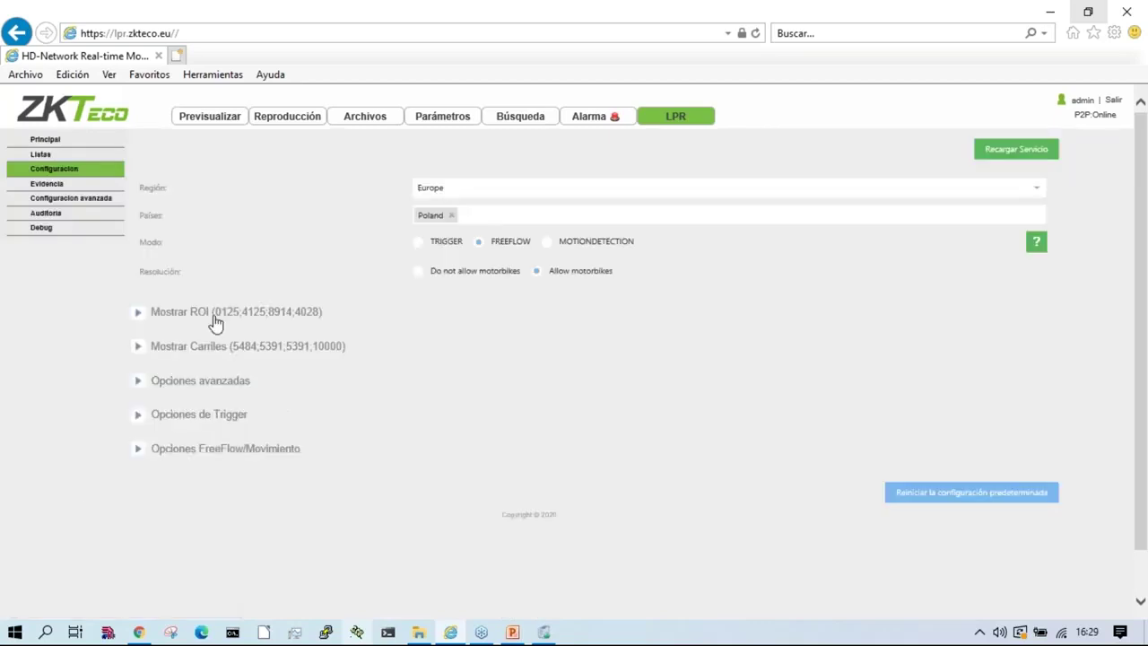
Step: Reset the ROI, draw a new detection region over the road, and reload the recognition service
{"action": "left_click", "coordinate": [204, 319]}
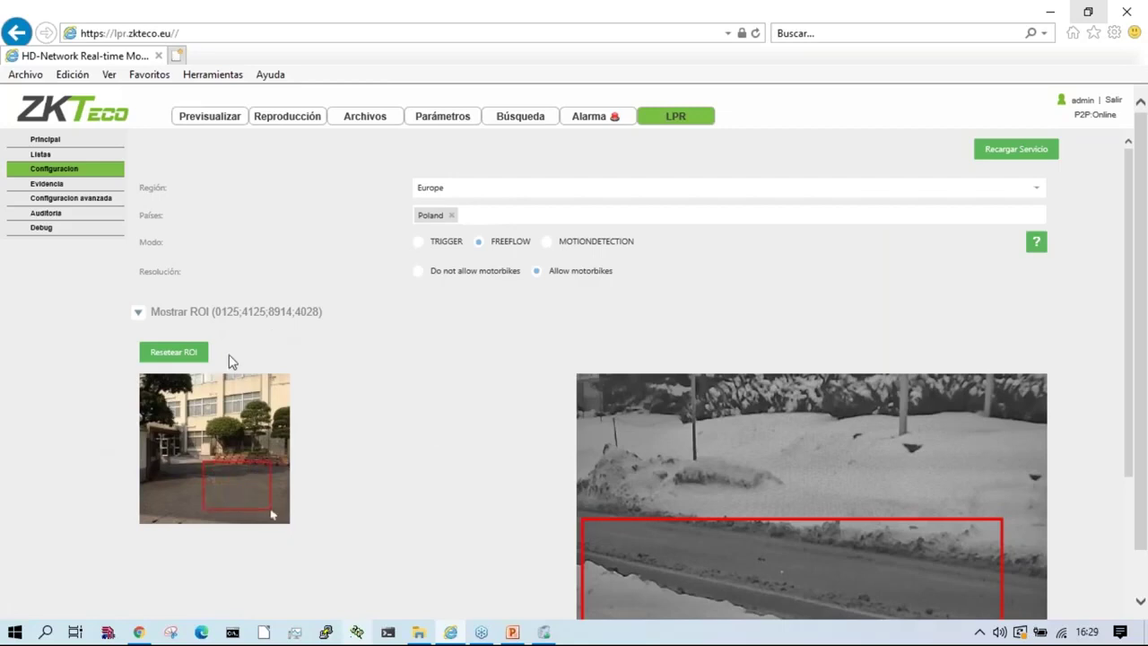
{"action": "left_click", "coordinate": [183, 353]}
{"action": "scroll", "coordinate": [425, 474], "scroll_direction": "down", "scroll_amount": 5}
{"action": "mouse_move", "coordinate": [578, 199]}
{"action": "left_mouse_down"}
{"action": "mouse_move", "coordinate": [1047, 431]}
{"action": "mouse_move", "coordinate": [624, 449]}
{"action": "mouse_move", "coordinate": [1046, 403]}
{"action": "mouse_move", "coordinate": [581, 192]}
{"action": "left_mouse_up"}
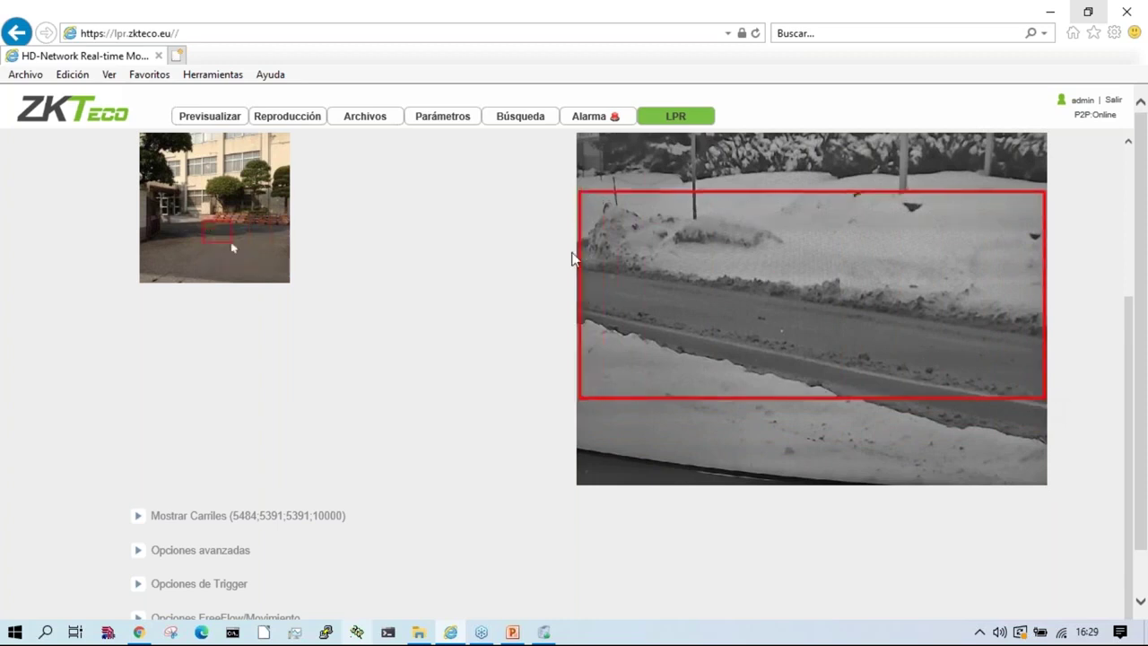
{"action": "scroll", "coordinate": [524, 336], "scroll_direction": "up", "scroll_amount": 3}
{"action": "left_click", "coordinate": [1021, 152]}
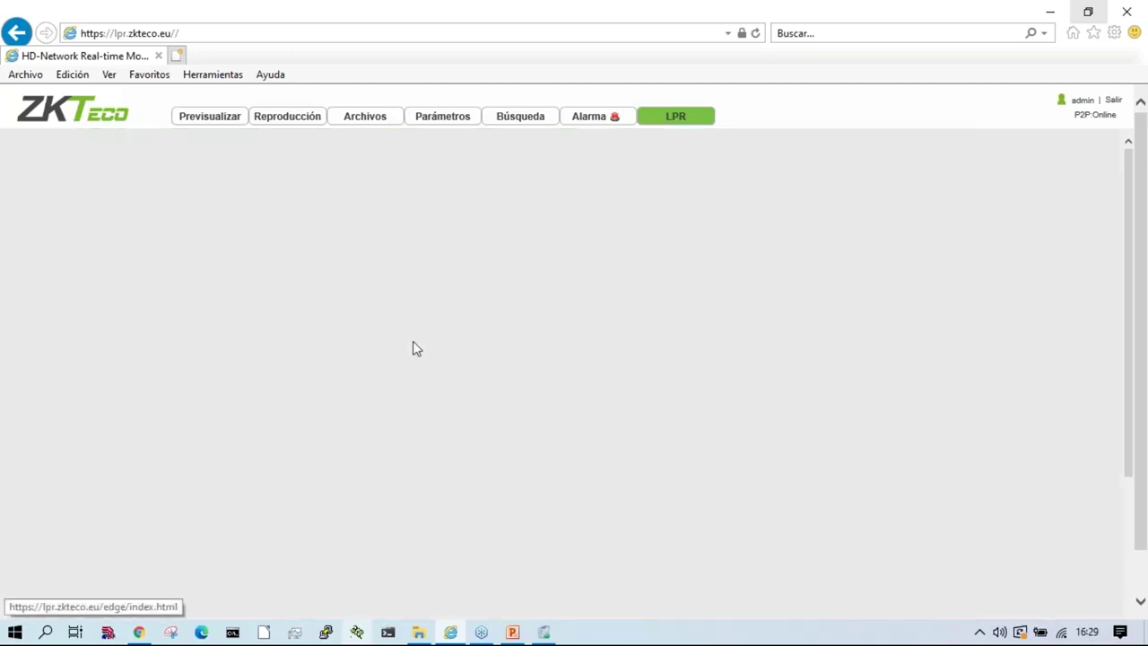
Step: Toggle the Mostrar ROI and Mostrar Carriles overlays on the live feed, then return to Configuración
{"action": "left_click", "coordinate": [316, 418]}
{"action": "left_click", "coordinate": [420, 422]}
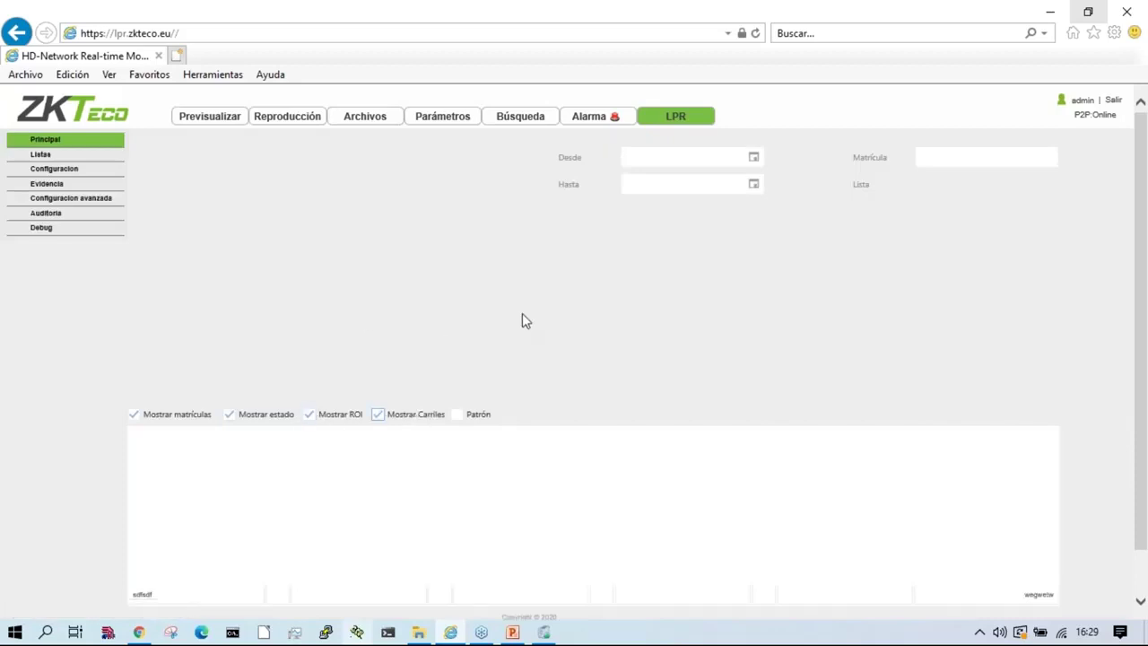
{"action": "left_click", "coordinate": [328, 415]}
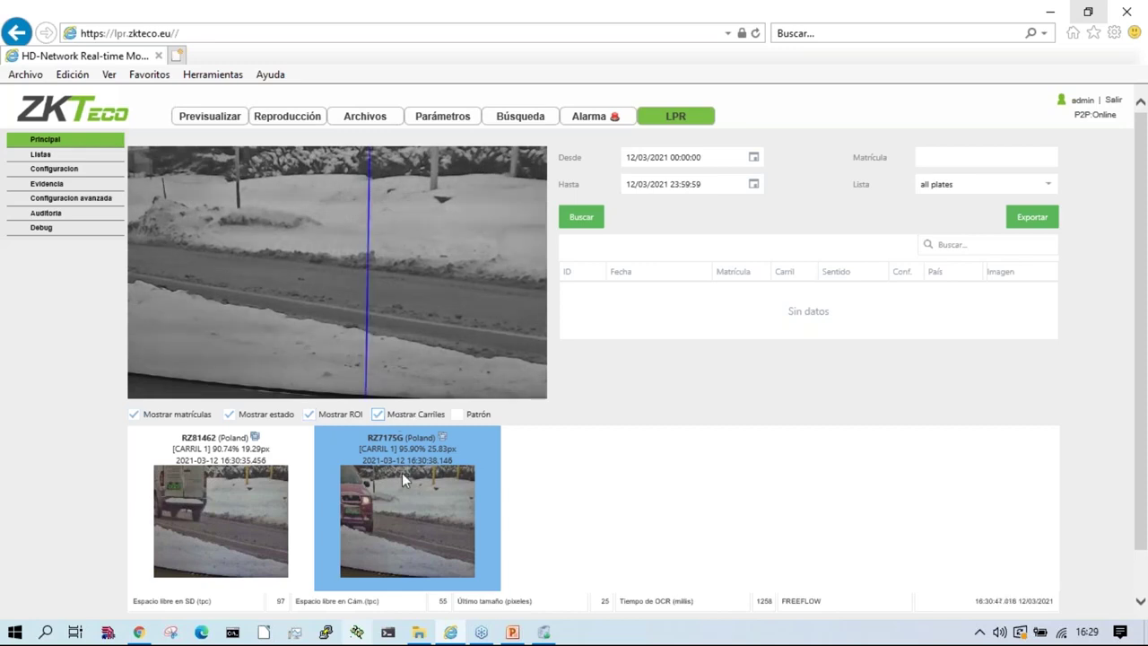
{"action": "left_click", "coordinate": [309, 414]}
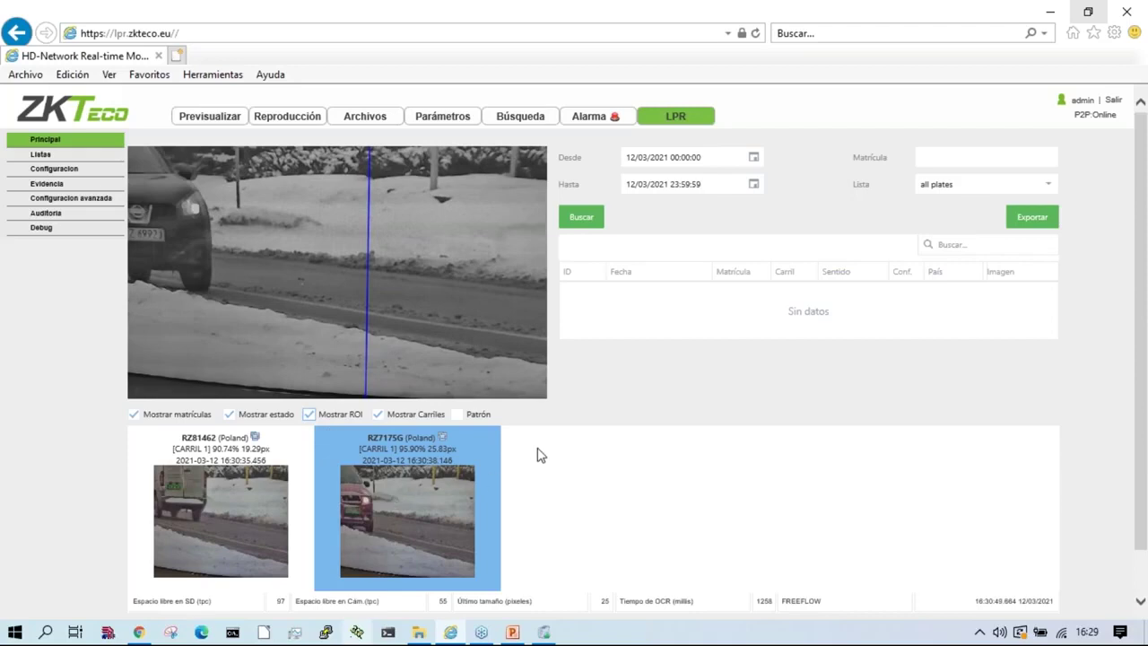
{"action": "left_click", "coordinate": [133, 415]}
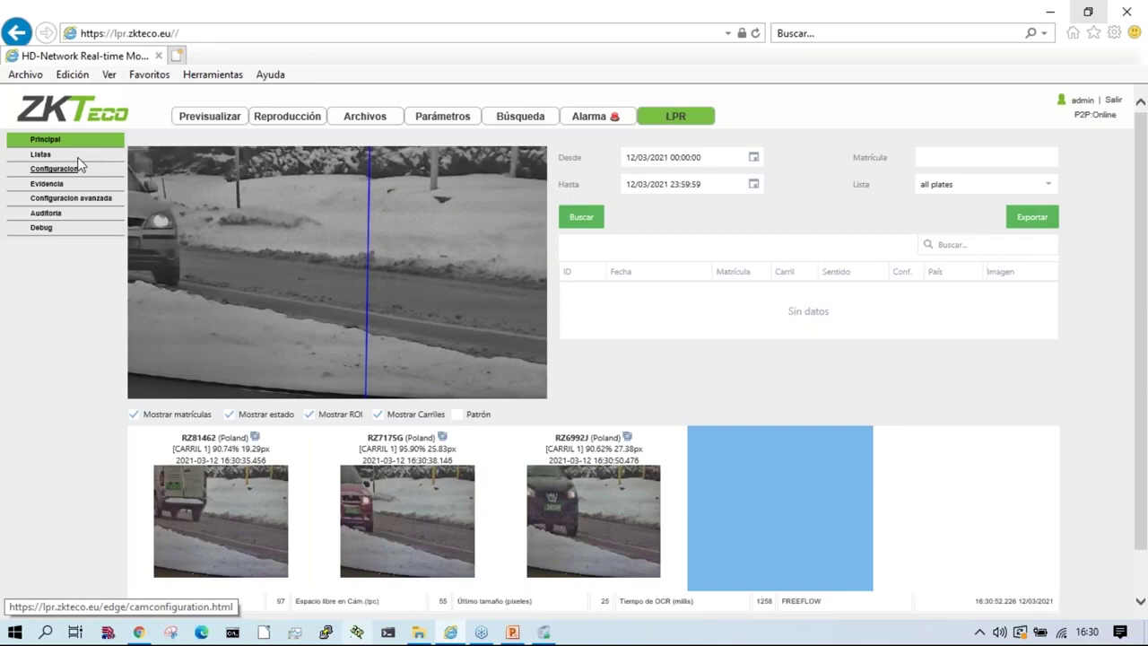
{"action": "left_click", "coordinate": [53, 169]}
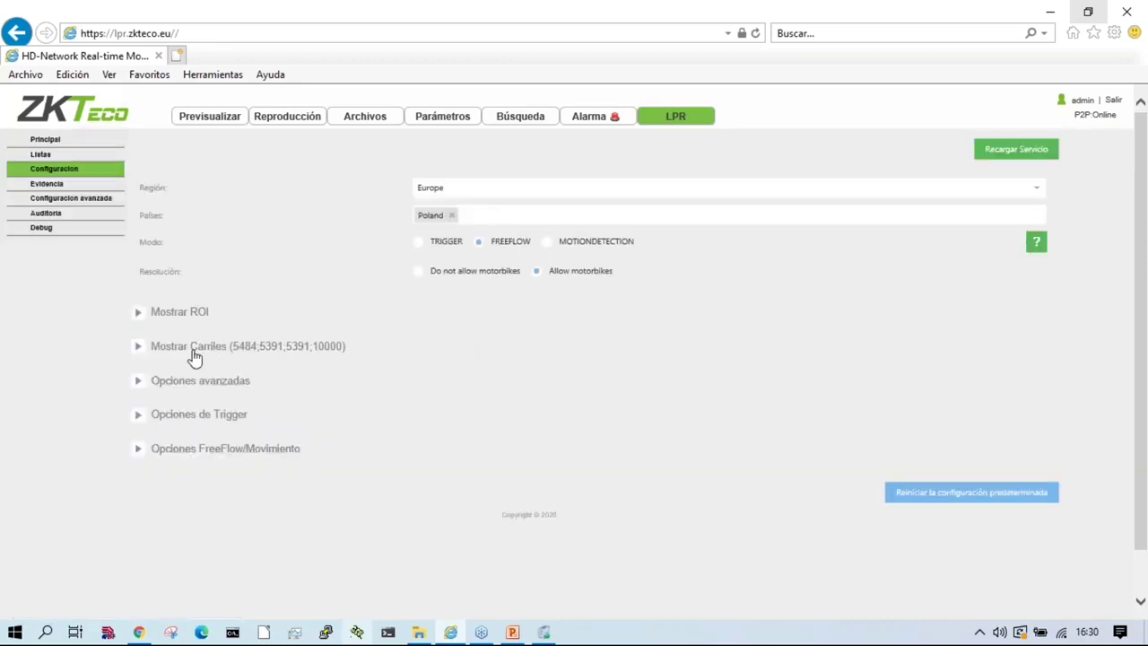
Step: Draw the ROI 0109;2000;9766;5139 across the road, reload the service and go back to Principal
{"action": "left_click", "coordinate": [197, 315]}
{"action": "scroll", "coordinate": [571, 367], "scroll_direction": "down", "scroll_amount": 1}
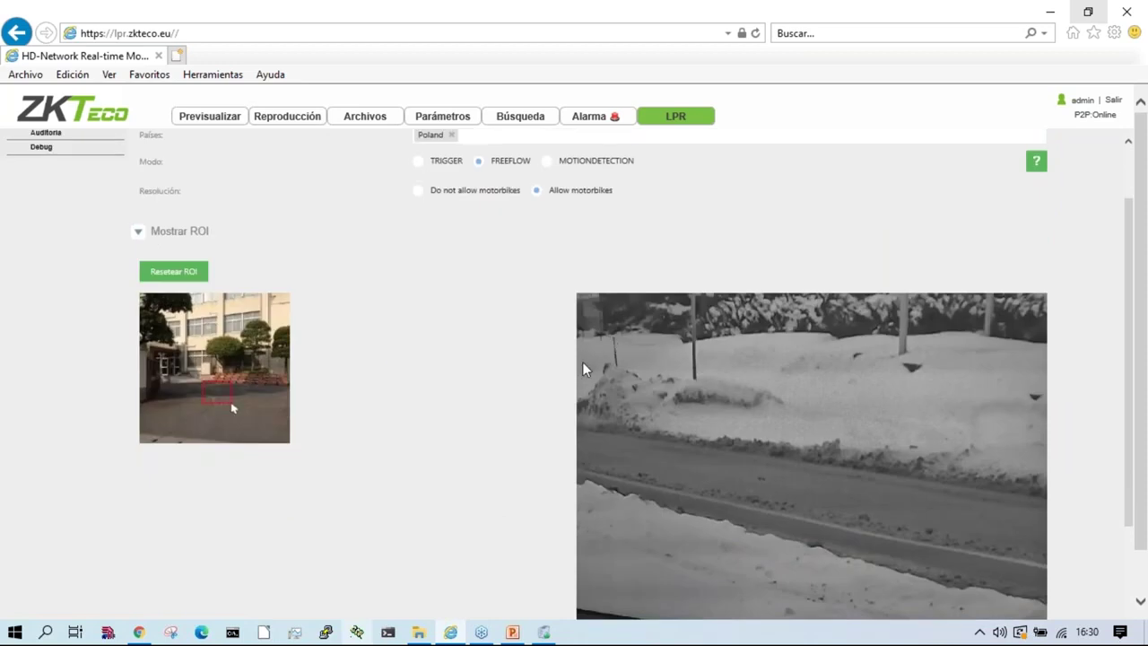
{"action": "left_click_drag", "start_coordinate": [585, 363], "coordinate": [1044, 552]}
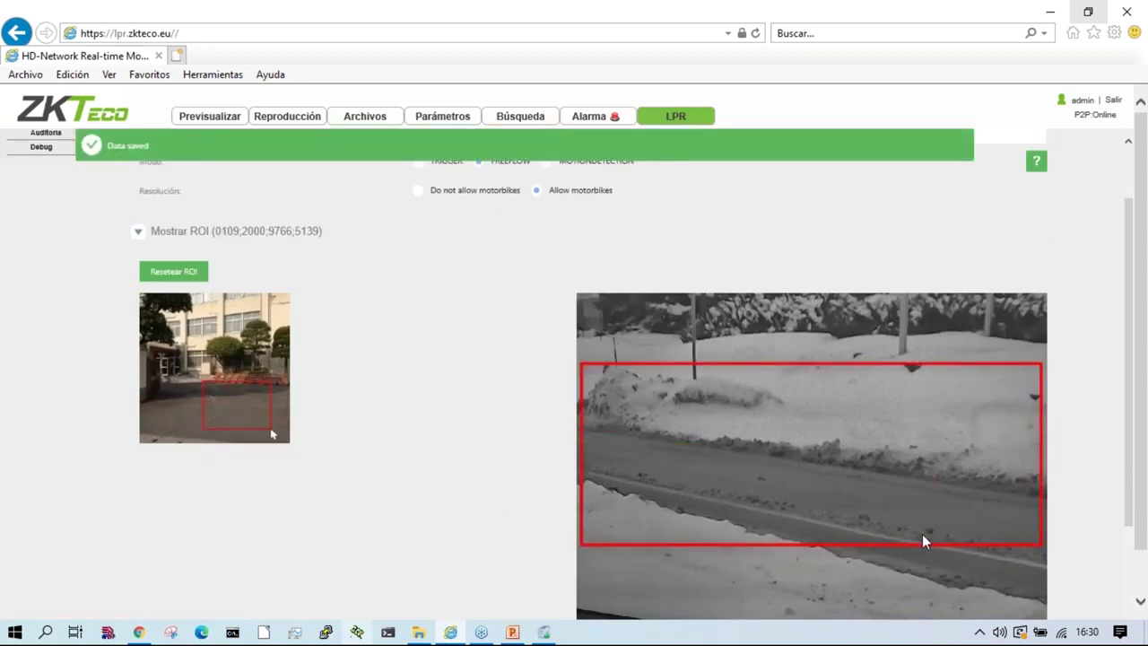
{"action": "scroll", "coordinate": [402, 388], "scroll_direction": "up", "scroll_amount": 1}
{"action": "scroll", "coordinate": [359, 484], "scroll_direction": "down", "scroll_amount": 1}
{"action": "scroll", "coordinate": [942, 175], "scroll_direction": "up", "scroll_amount": 1}
{"action": "left_click", "coordinate": [1012, 154]}
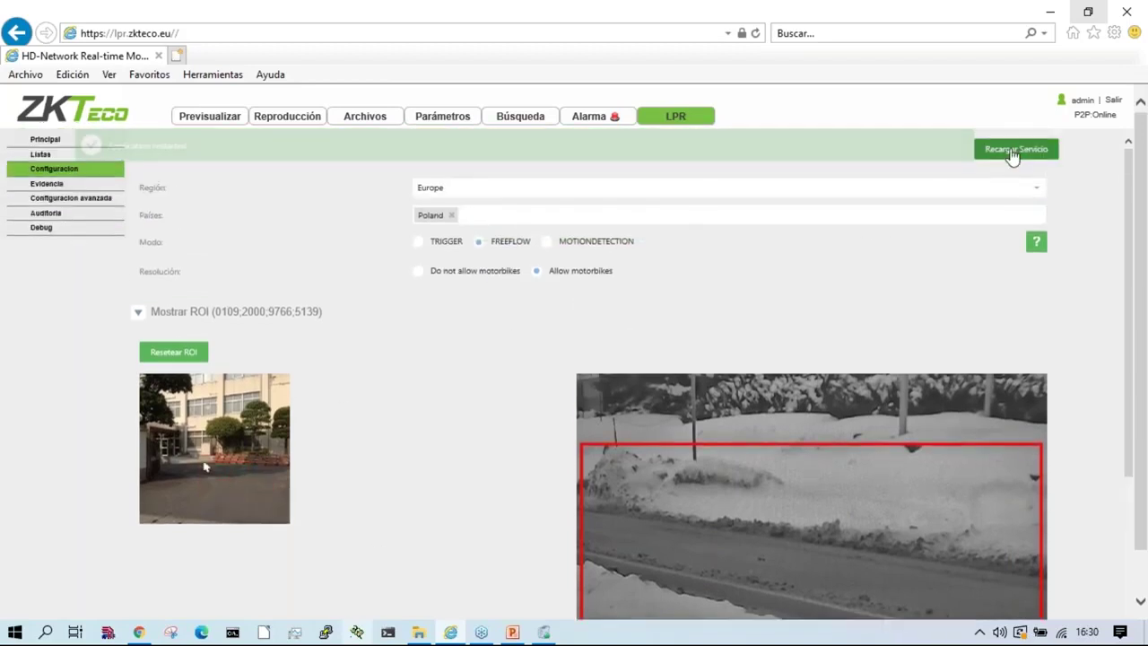
{"action": "left_click", "coordinate": [49, 144]}
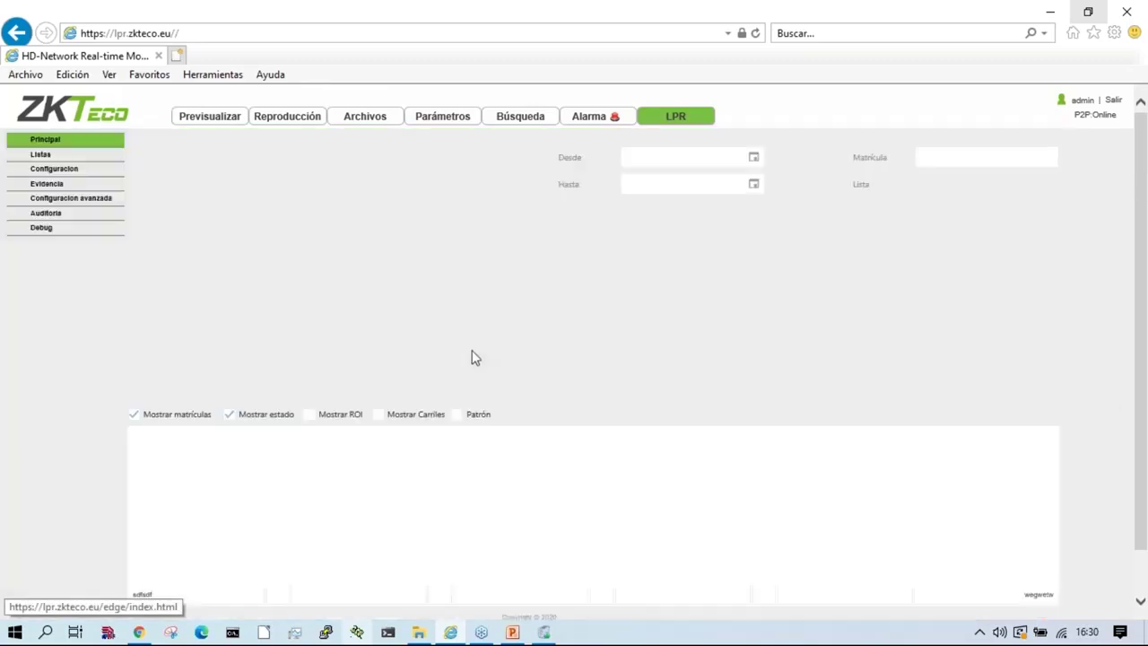
Step: Turn on the Mostrar ROI and Mostrar Carriles overlays on the live view
{"action": "left_click", "coordinate": [328, 415]}
{"action": "left_click", "coordinate": [416, 415]}
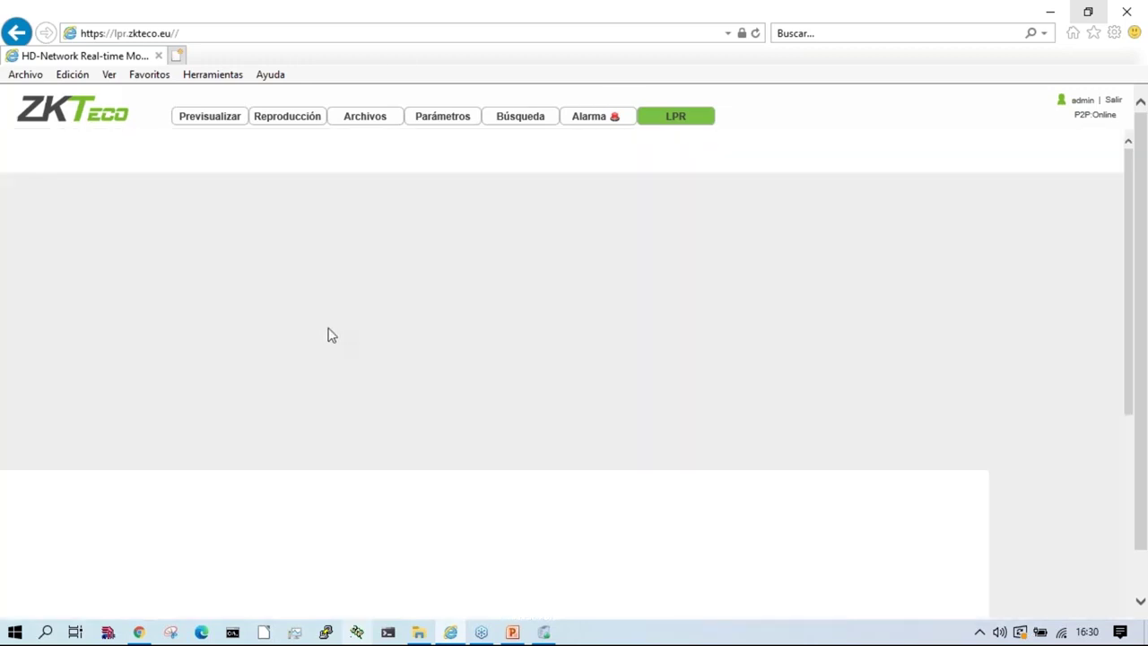
{"action": "left_click", "coordinate": [314, 416]}
{"action": "left_click", "coordinate": [377, 417]}
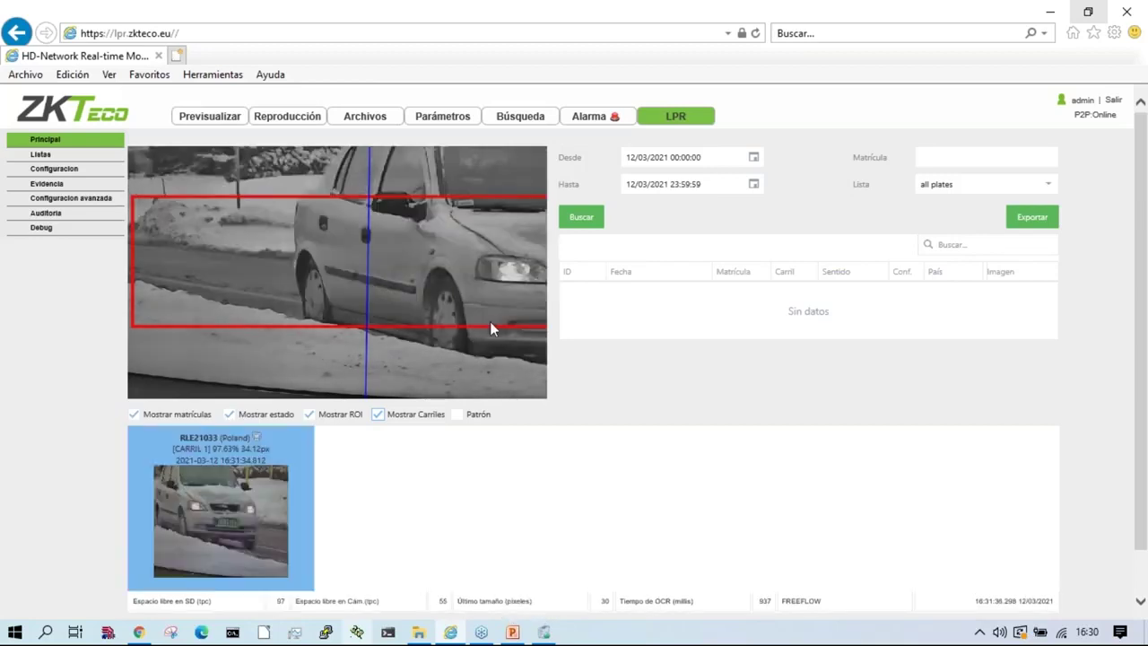
{"action": "mouse_move", "coordinate": [255, 439]}
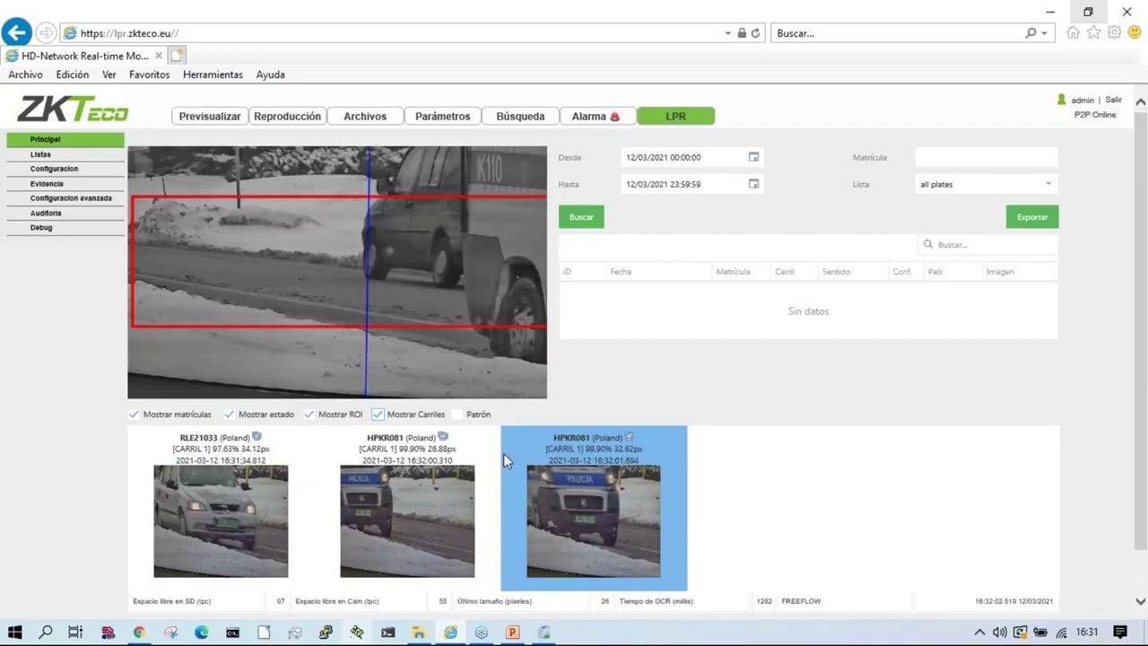
{"action": "double_click", "coordinate": [418, 449]}
{"action": "left_click_drag", "start_coordinate": [403, 451], "coordinate": [397, 451]}
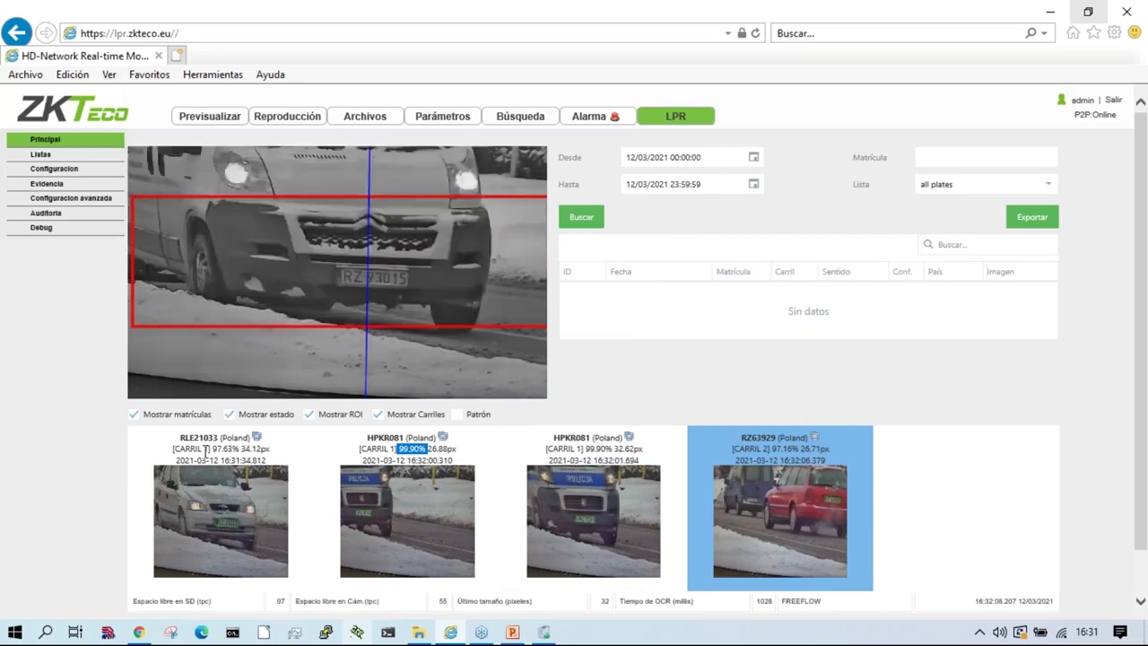
{"action": "left_click_drag", "start_coordinate": [205, 449], "coordinate": [250, 449]}
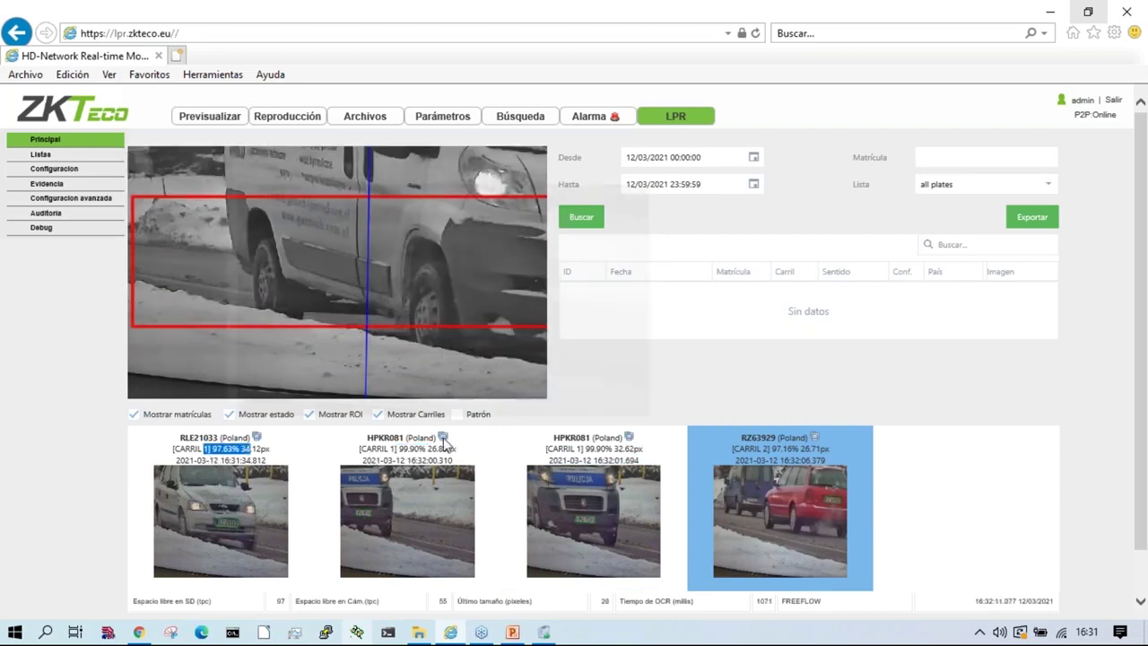
{"action": "left_click", "coordinate": [443, 438]}
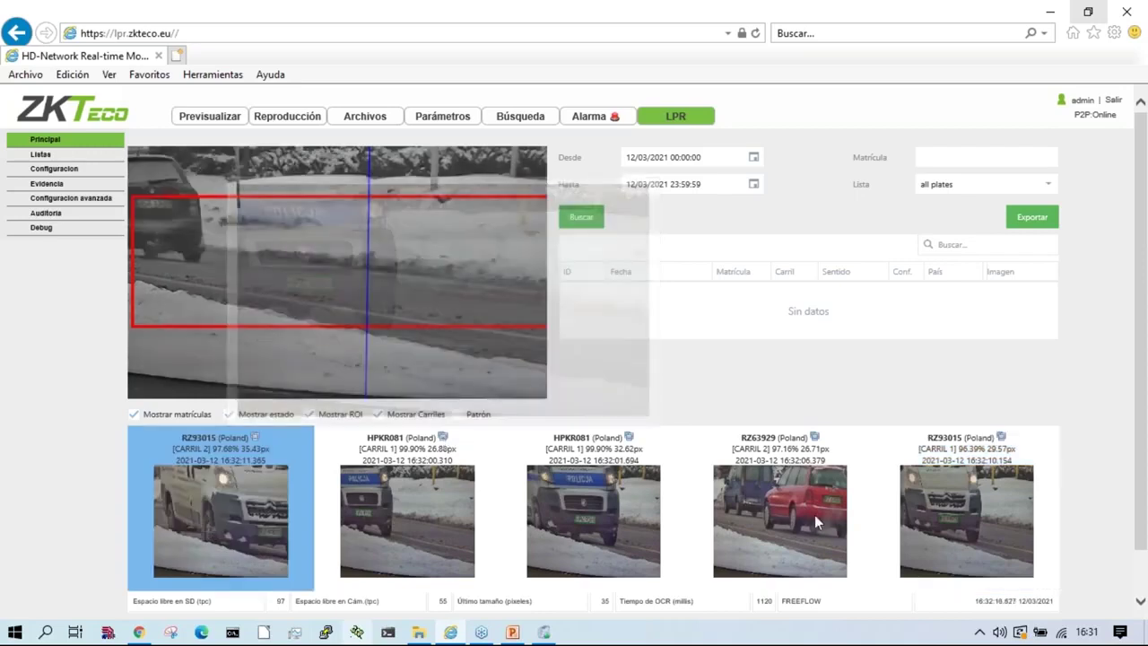
Step: Preview the plate capture images and select the detections' plate sizes, including 35.43px
{"action": "mouse_move", "coordinate": [814, 436]}
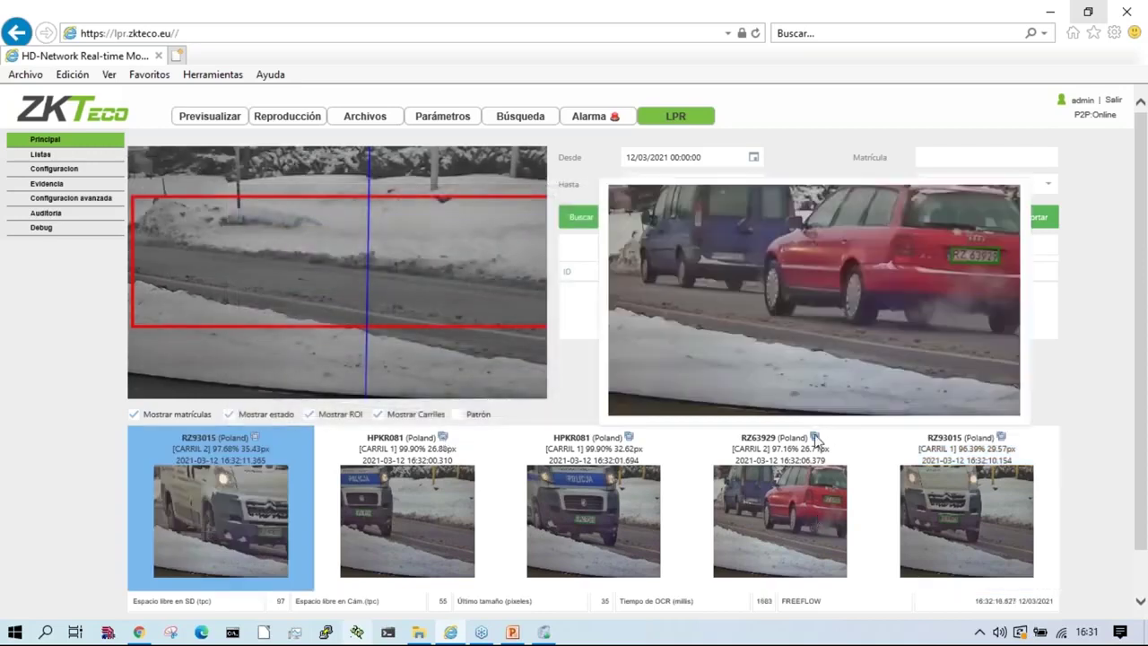
{"action": "mouse_move", "coordinate": [1002, 437]}
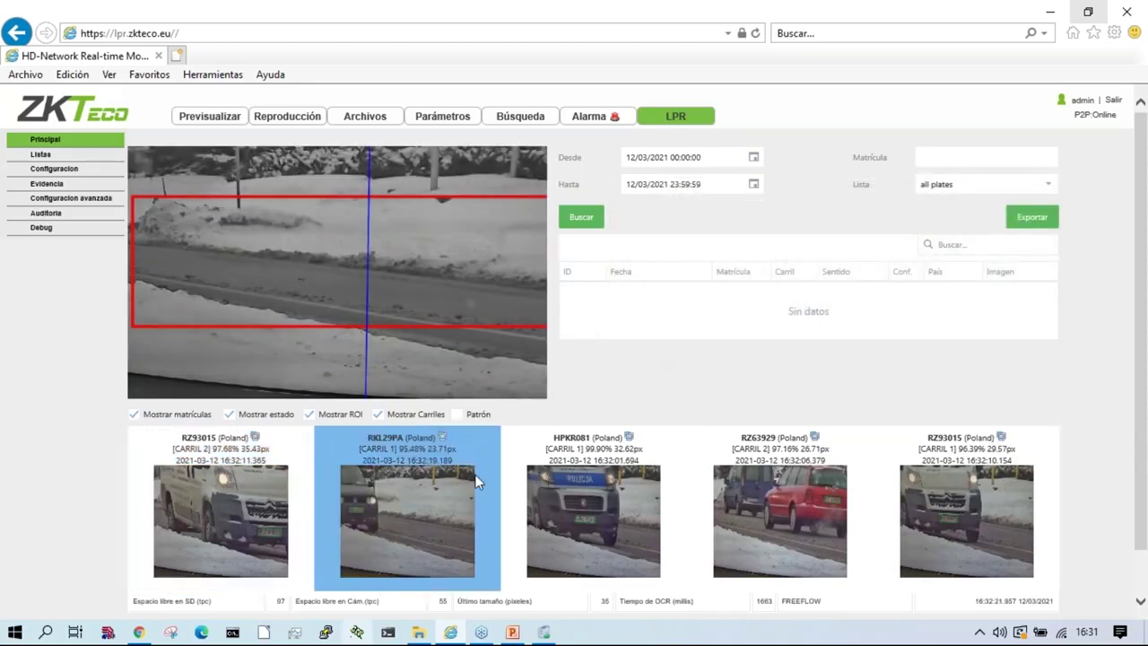
{"action": "mouse_move", "coordinate": [442, 438]}
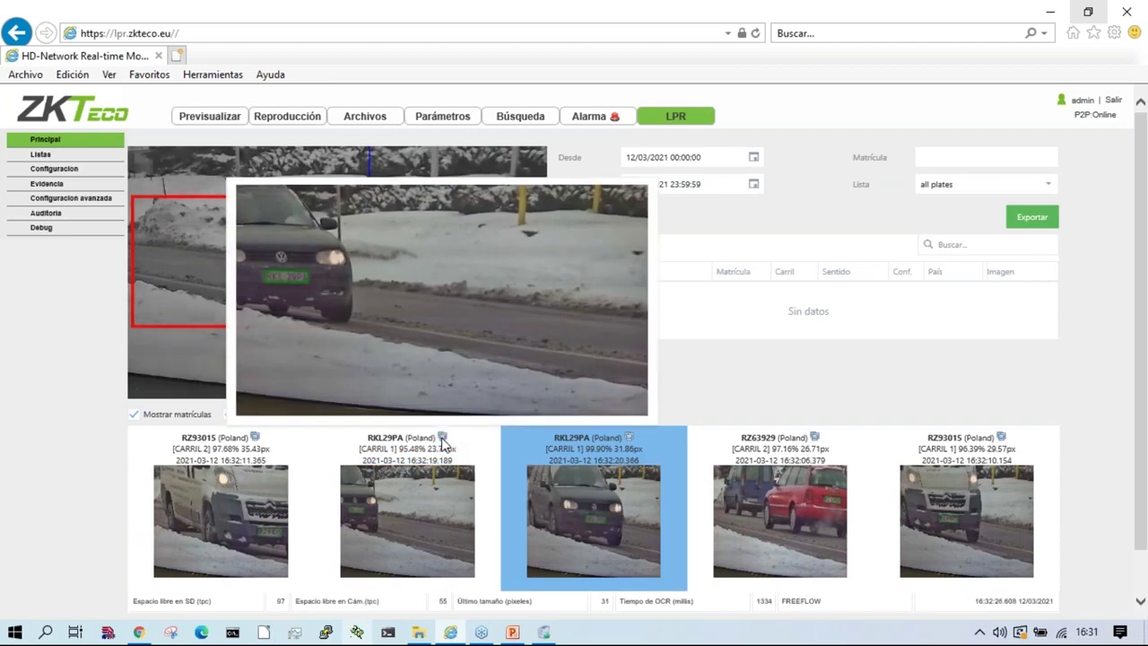
{"action": "left_click_drag", "start_coordinate": [455, 448], "coordinate": [425, 452]}
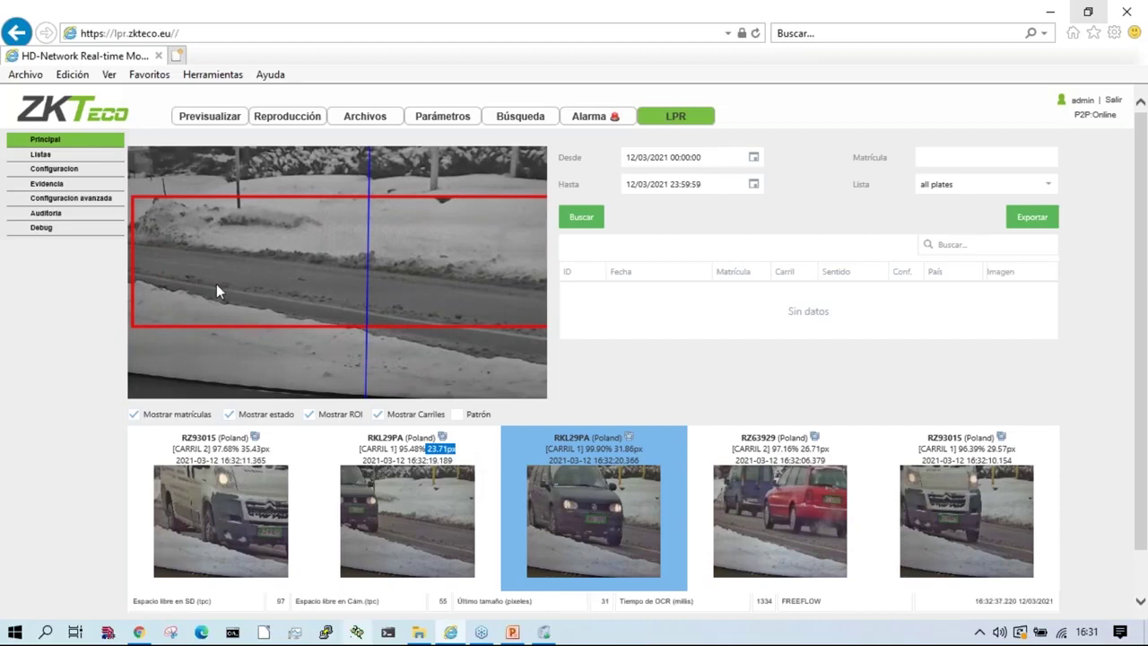
{"action": "double_click", "coordinate": [249, 448]}
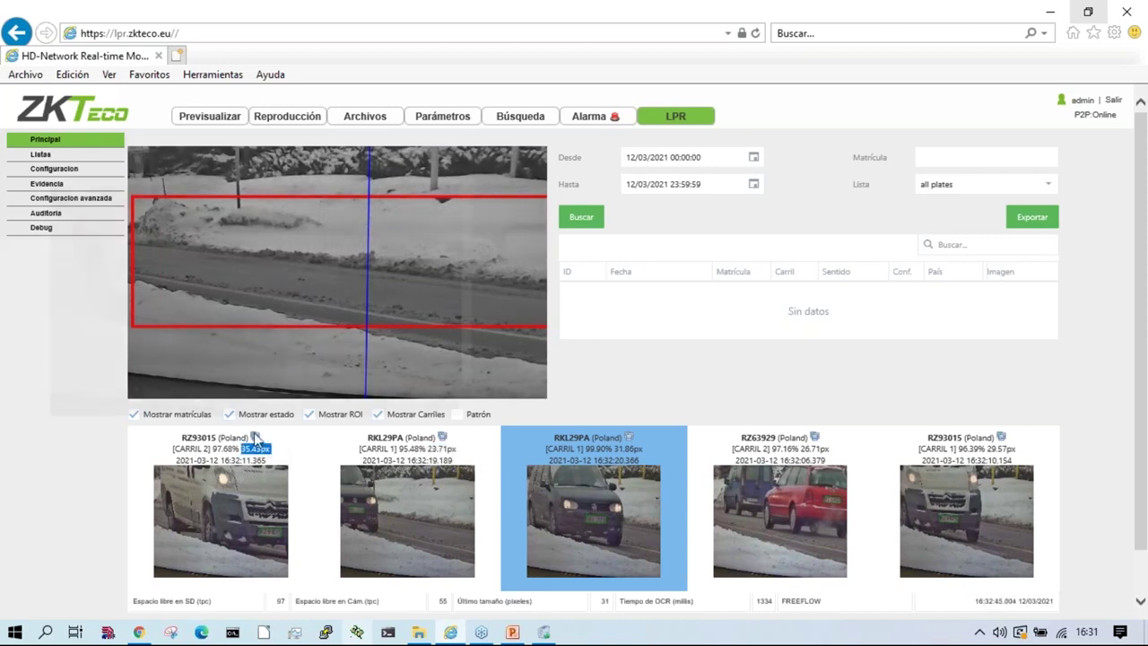
Step: Select the 97.68% confidence captions and the RZ8282G detection's confidence and 27.00px size
{"action": "mouse_move", "coordinate": [254, 437]}
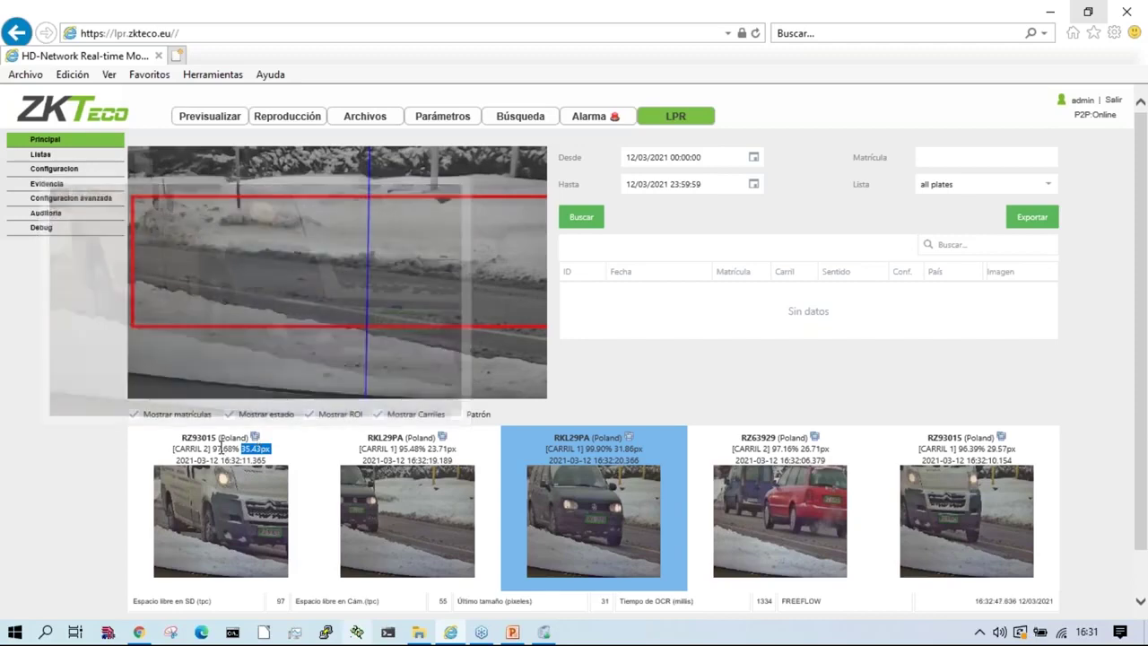
{"action": "double_click", "coordinate": [235, 450]}
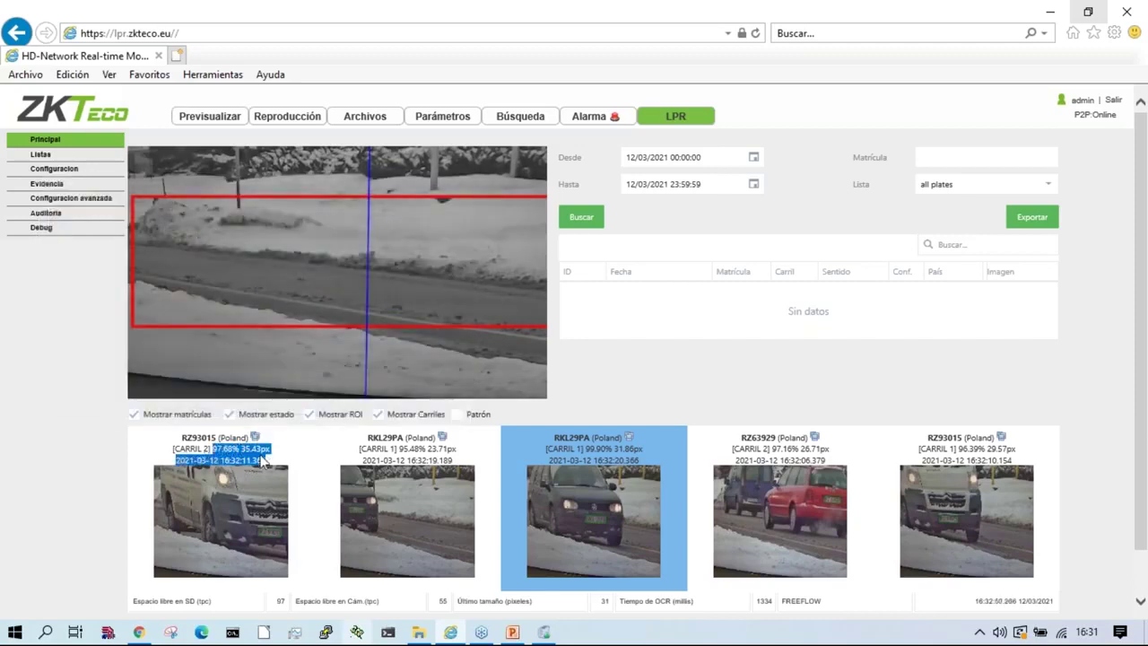
{"action": "left_click", "coordinate": [269, 448], "text": "shift"}
{"action": "left_click_drag", "start_coordinate": [400, 448], "coordinate": [457, 451]}
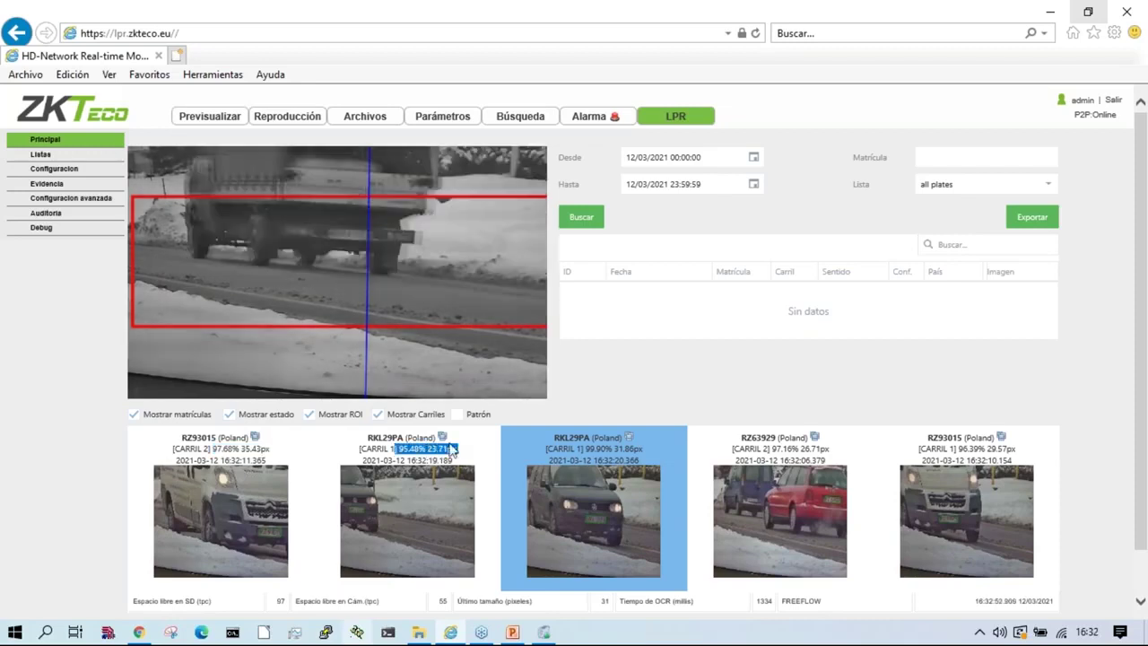
{"action": "mouse_move", "coordinate": [441, 438]}
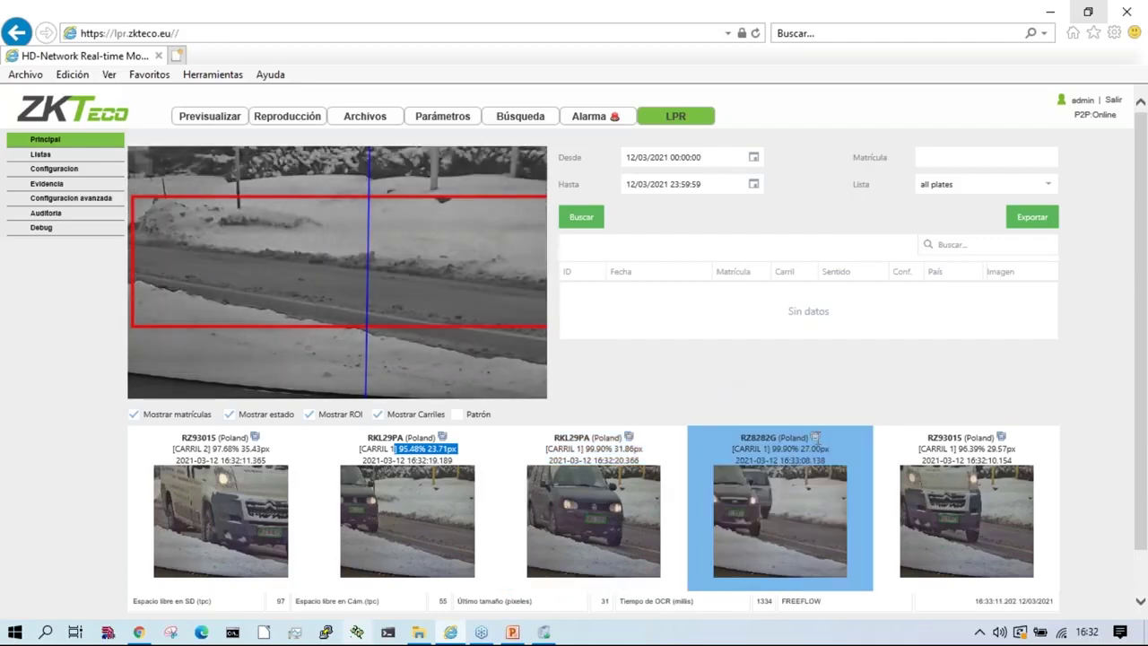
{"action": "double_click", "coordinate": [777, 448]}
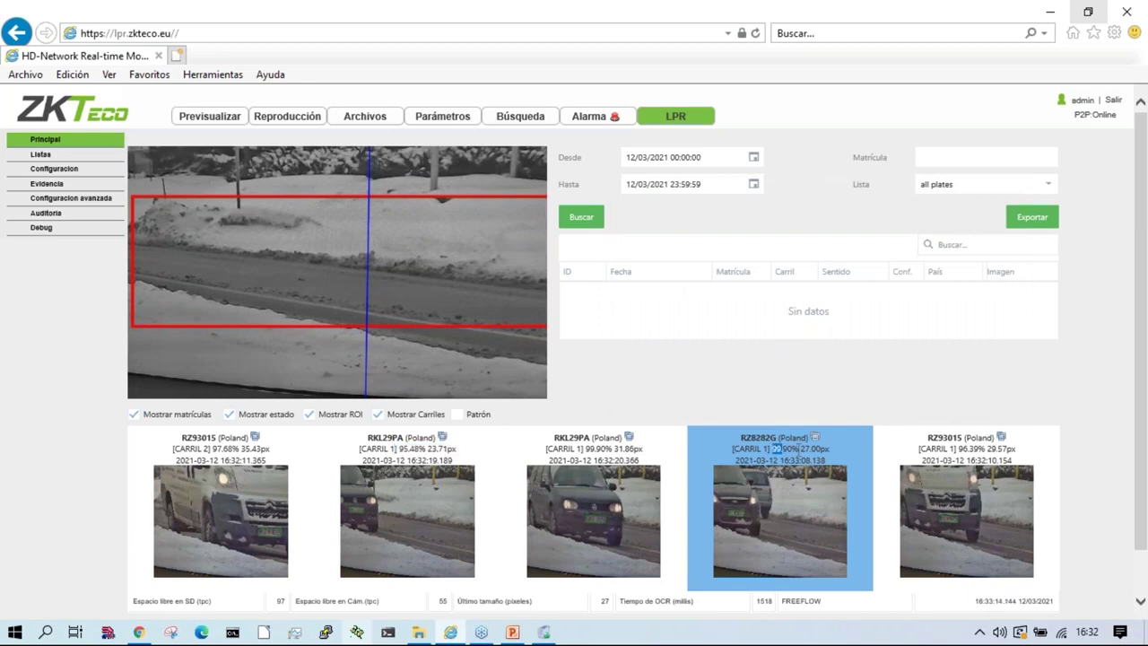
{"action": "double_click", "coordinate": [812, 448]}
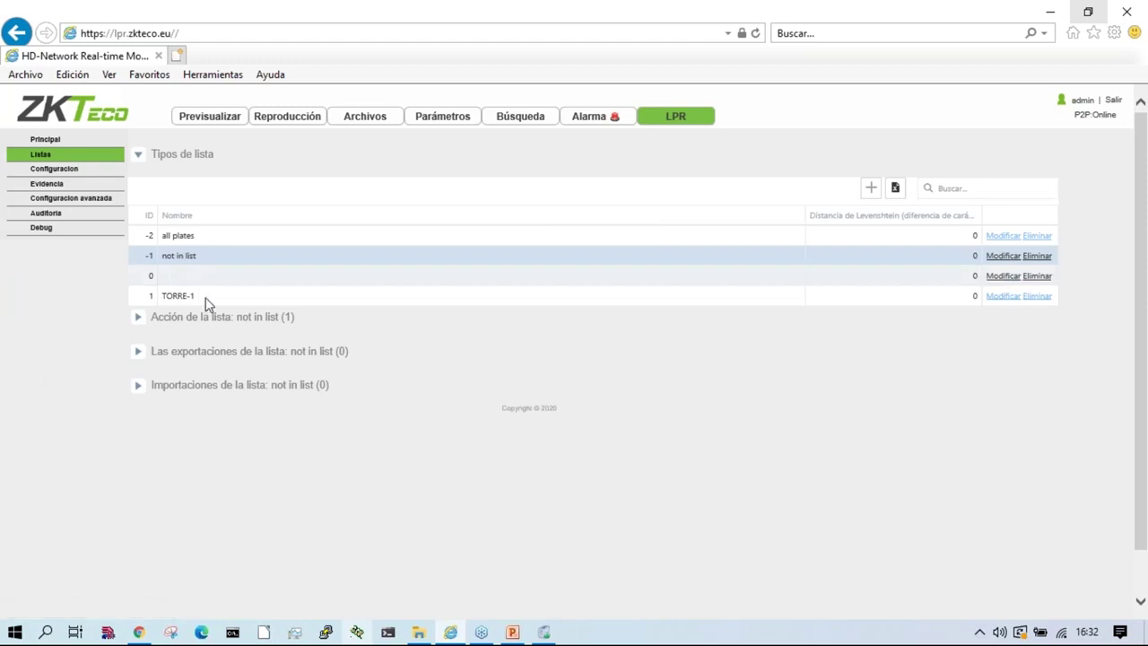
Step: View the TORRE-1 plates, then expand the all plates list's actions and imports sections
{"action": "left_click", "coordinate": [207, 297]}
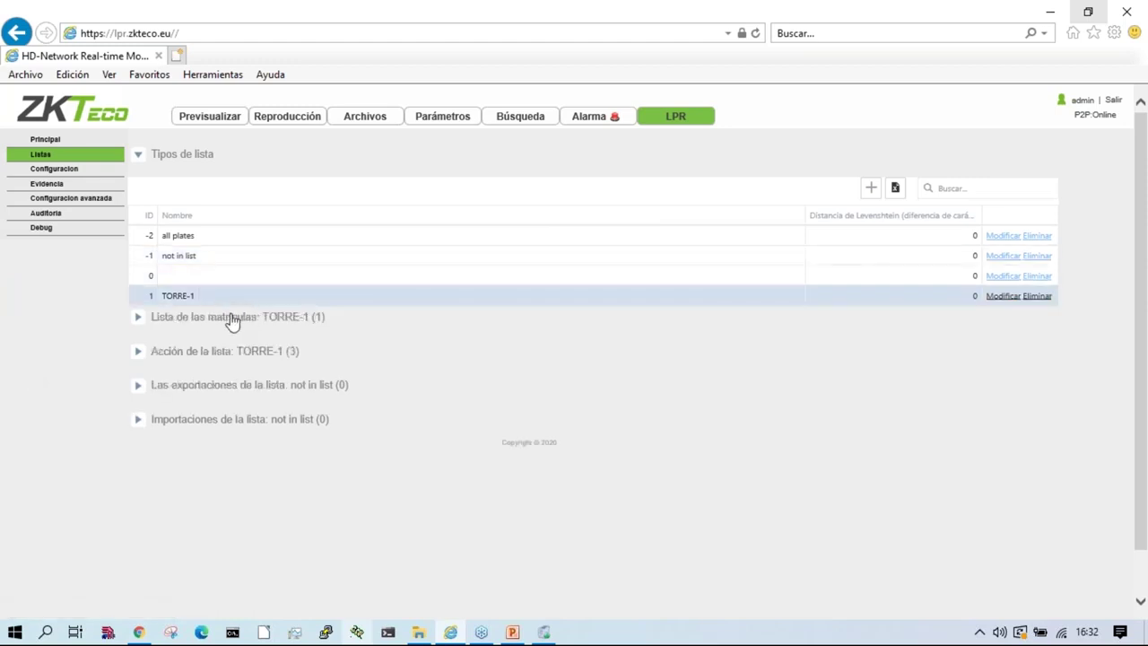
{"action": "left_click", "coordinate": [231, 318]}
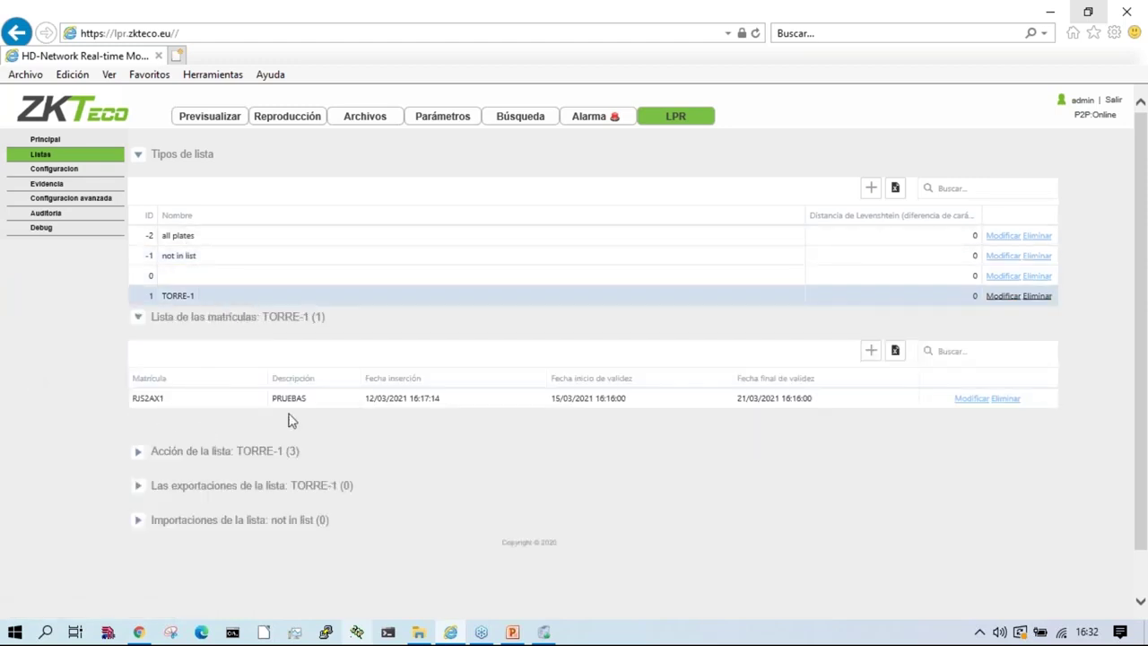
{"action": "left_click", "coordinate": [194, 238]}
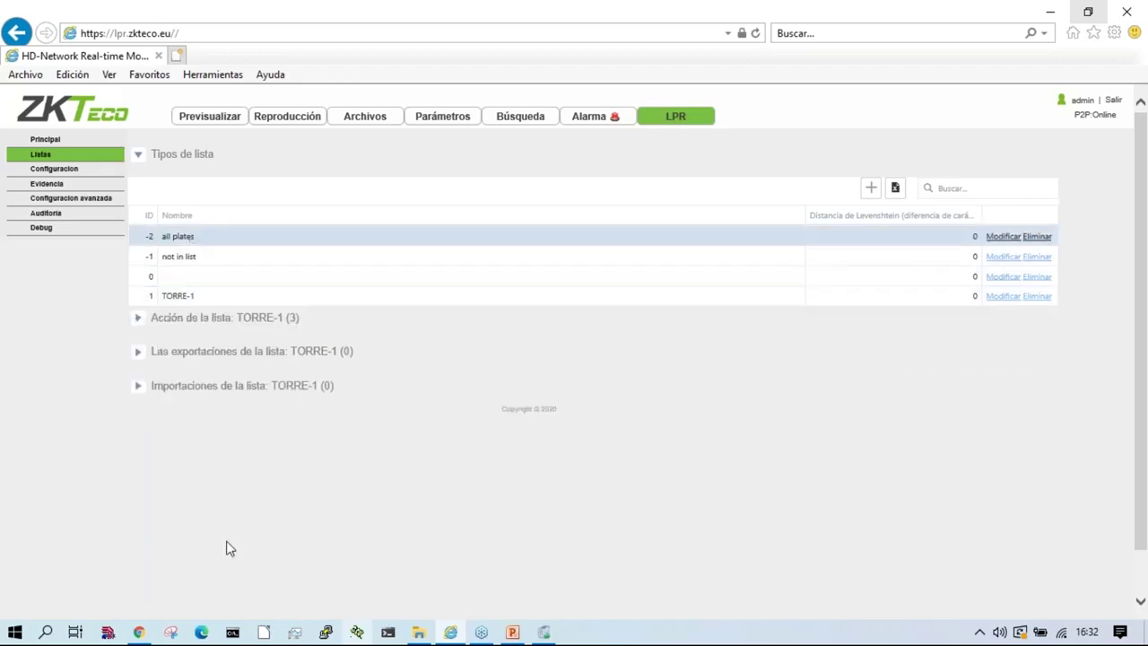
{"action": "left_click", "coordinate": [230, 317]}
{"action": "scroll", "coordinate": [254, 508], "scroll_direction": "down", "scroll_amount": 1}
{"action": "left_click", "coordinate": [257, 485]}
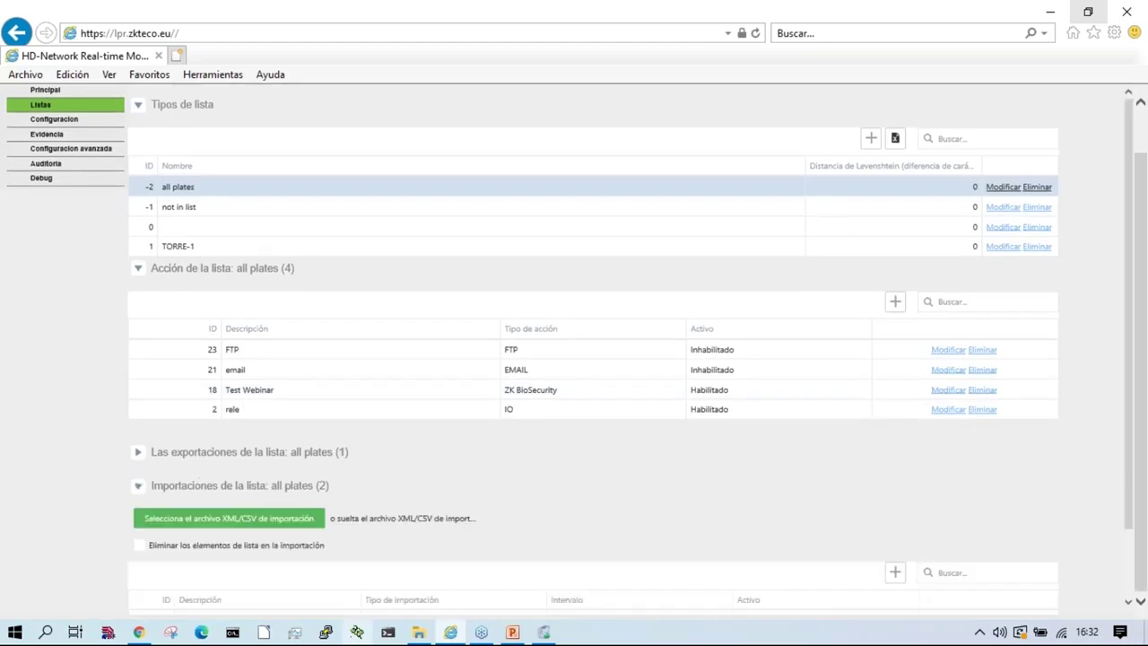
{"action": "scroll", "coordinate": [103, 518], "scroll_direction": "down", "scroll_amount": 2}
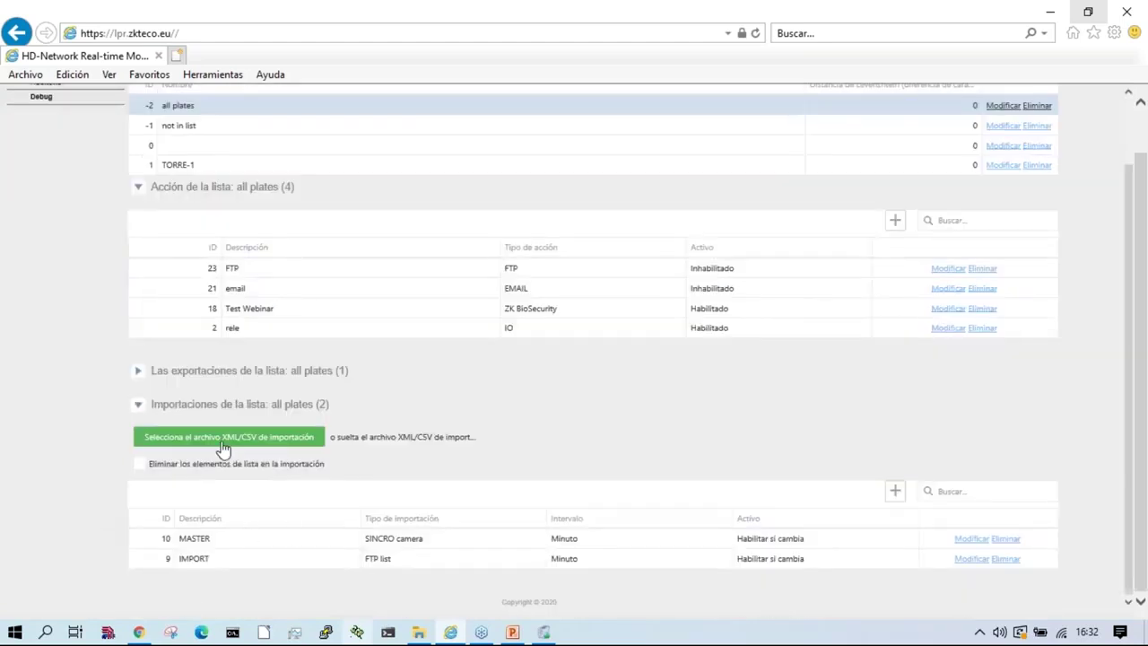
{"action": "left_click", "coordinate": [269, 440]}
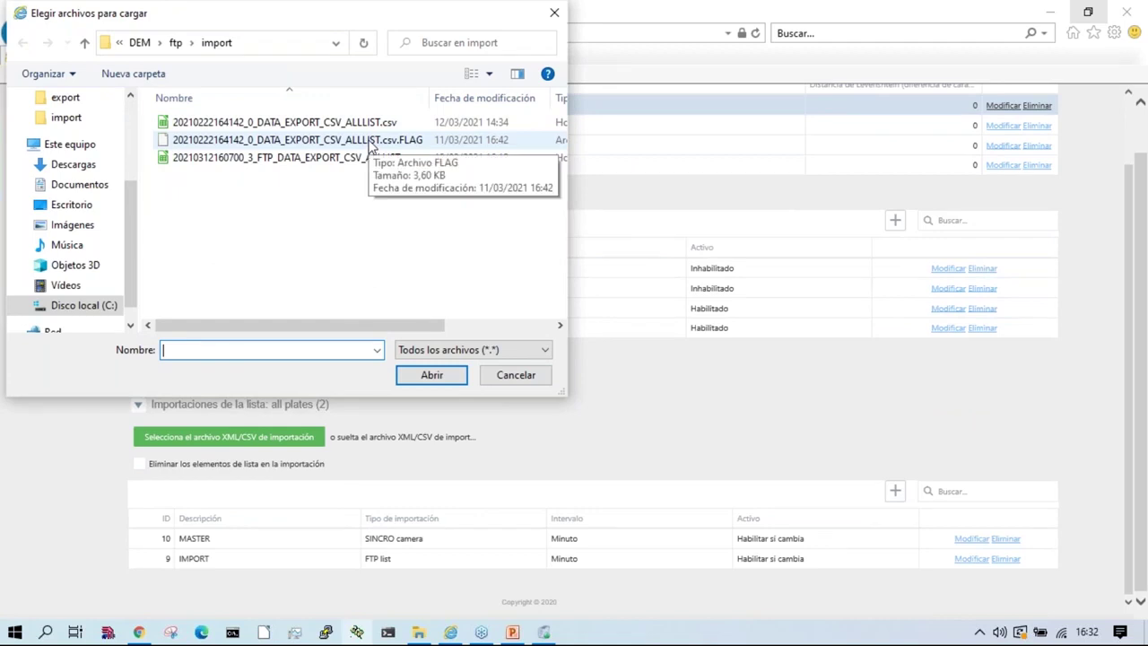
{"action": "left_click", "coordinate": [337, 122]}
{"action": "right_click", "coordinate": [340, 122]}
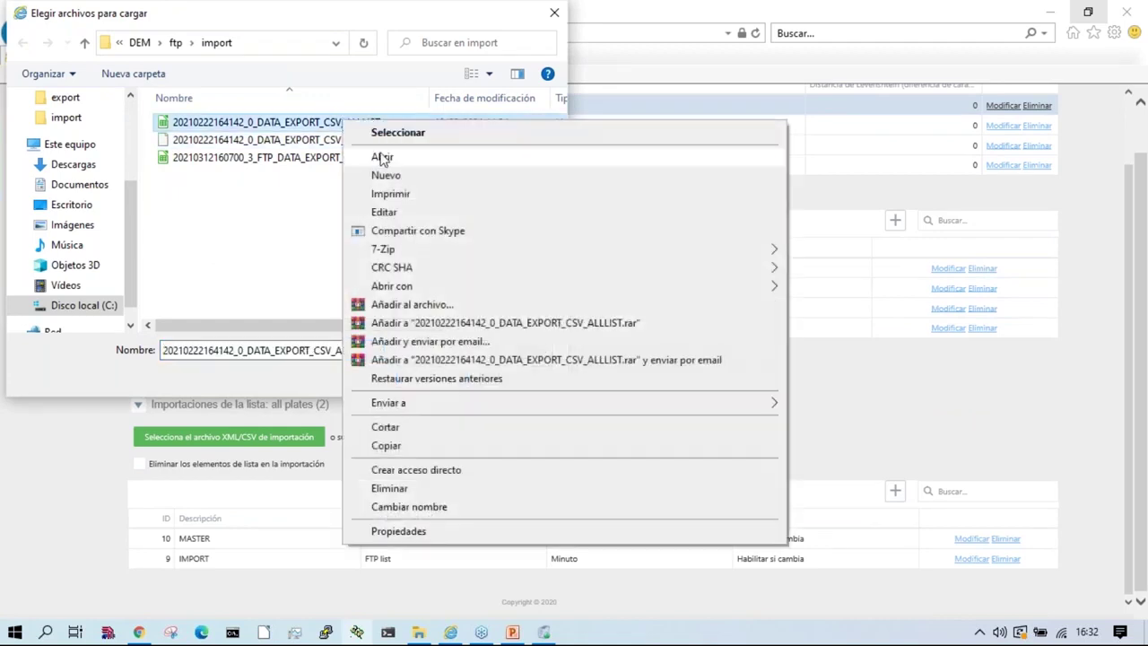
{"action": "left_click", "coordinate": [382, 158]}
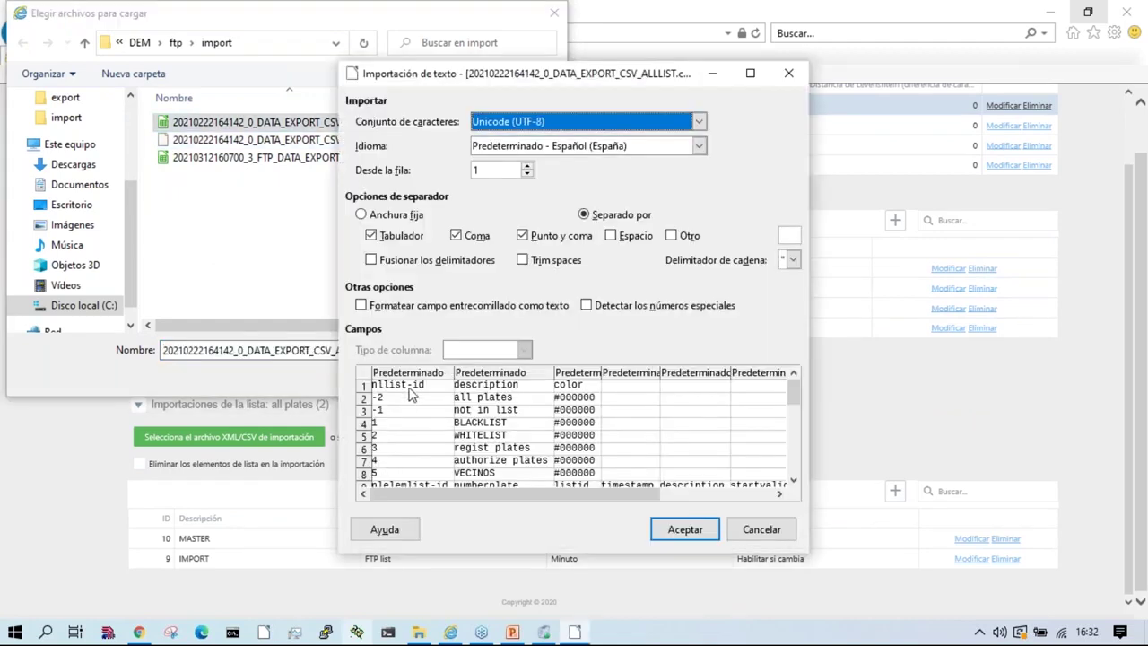
{"action": "scroll", "coordinate": [395, 453], "scroll_direction": "down", "scroll_amount": 2}
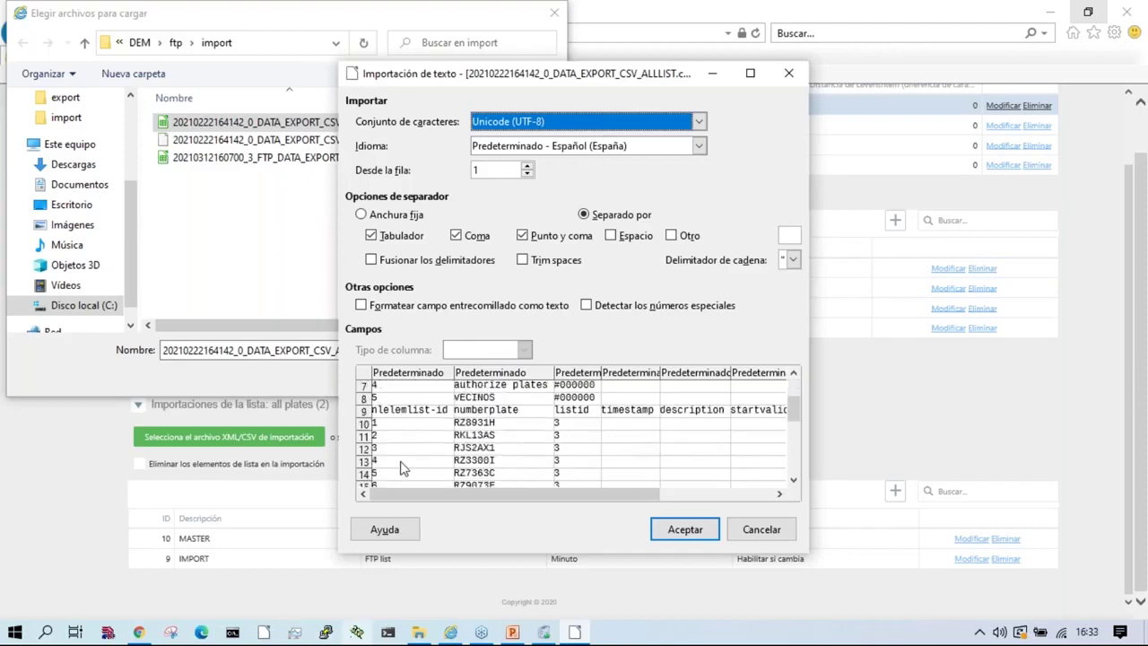
{"action": "left_click", "coordinate": [789, 76]}
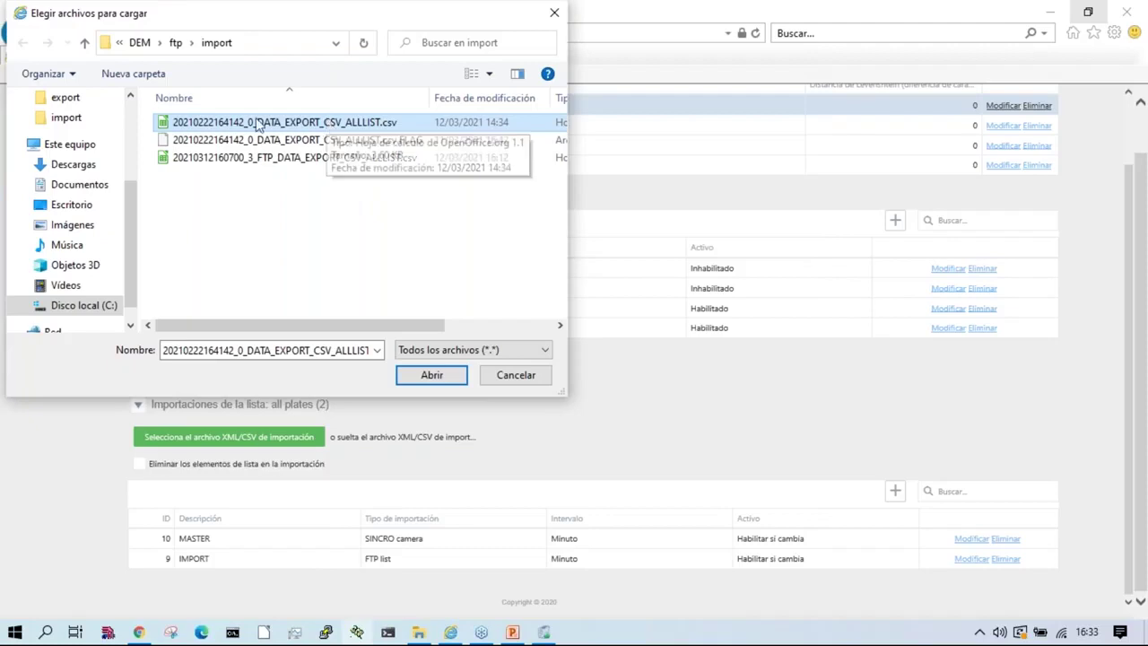
{"action": "double_click", "coordinate": [329, 126]}
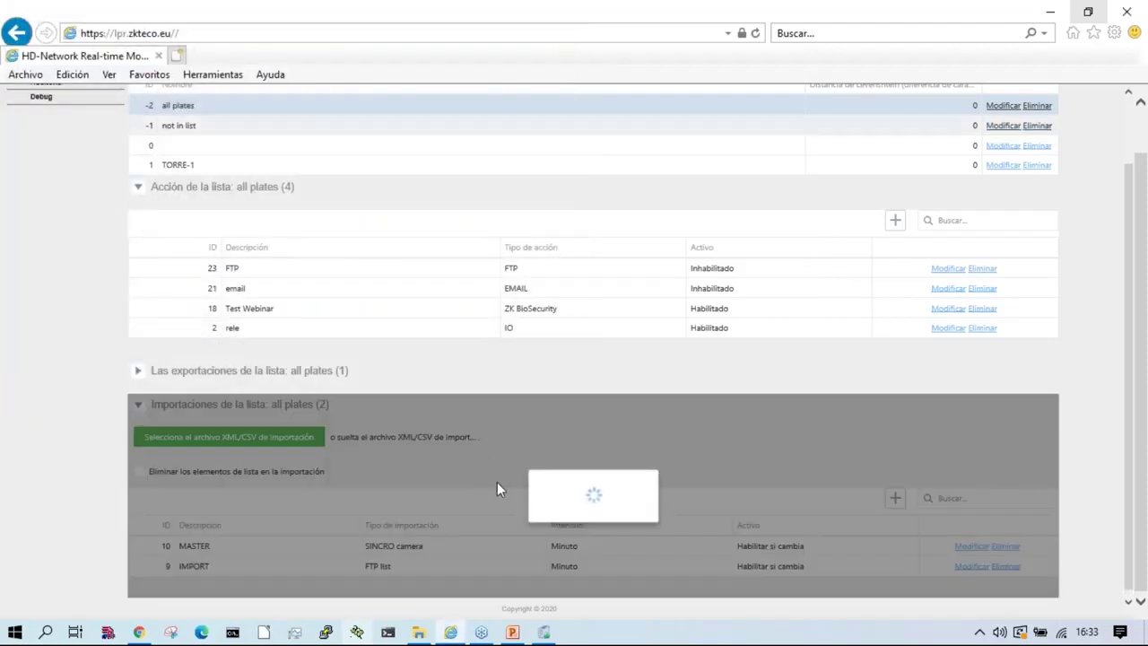
Step: Open the DEM\ftp\test folder in File Explorer and preview the third exported CSV
{"action": "left_click", "coordinate": [418, 633]}
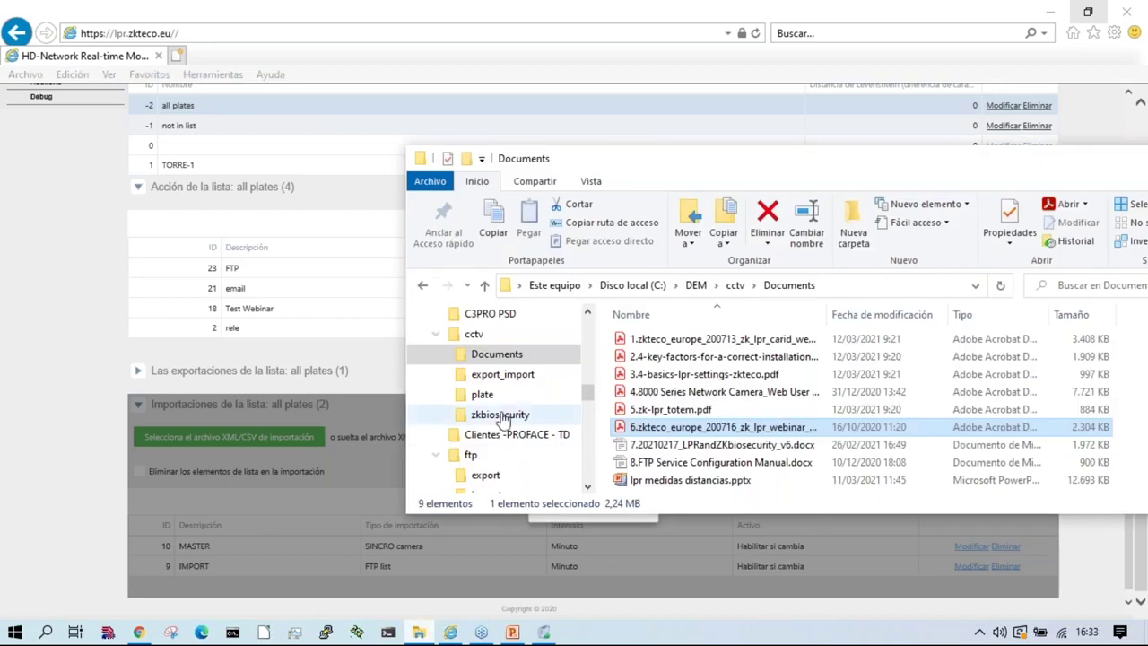
{"action": "scroll", "coordinate": [500, 459], "scroll_direction": "down", "scroll_amount": 1}
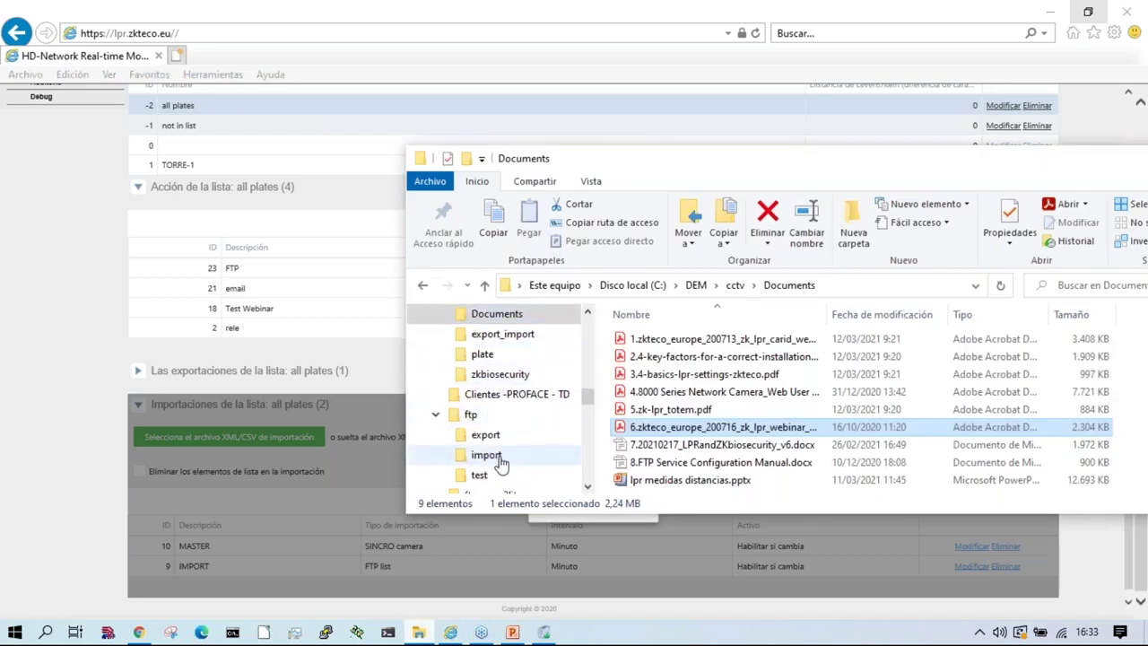
{"action": "left_click", "coordinate": [485, 474]}
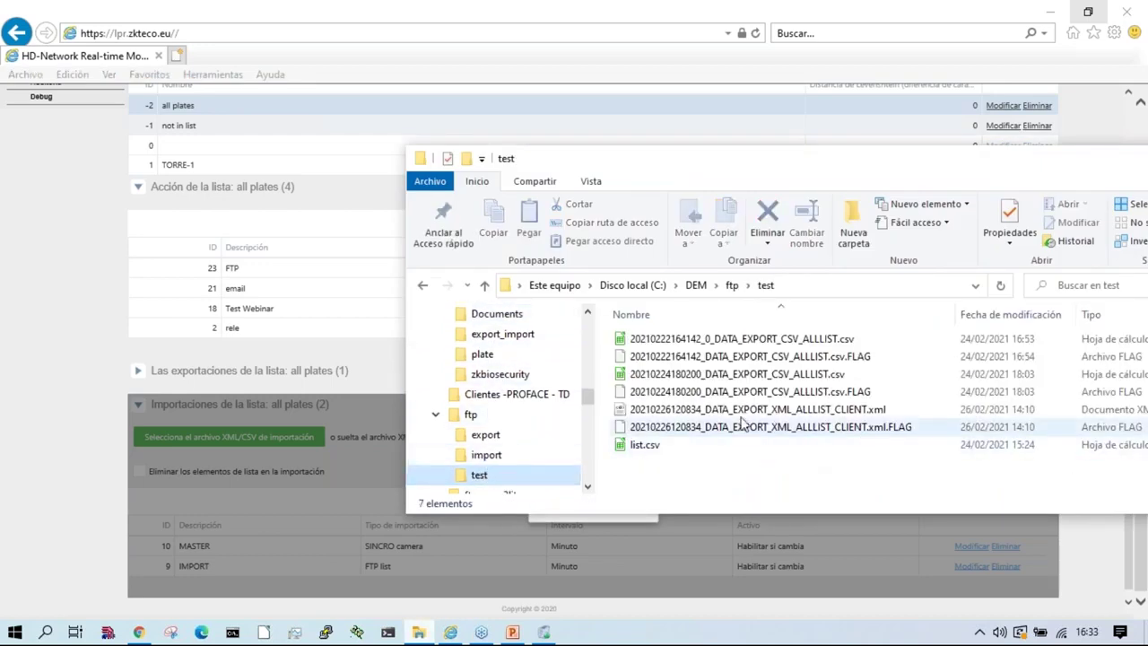
{"action": "right_click", "coordinate": [760, 375]}
{"action": "left_click", "coordinate": [764, 218]}
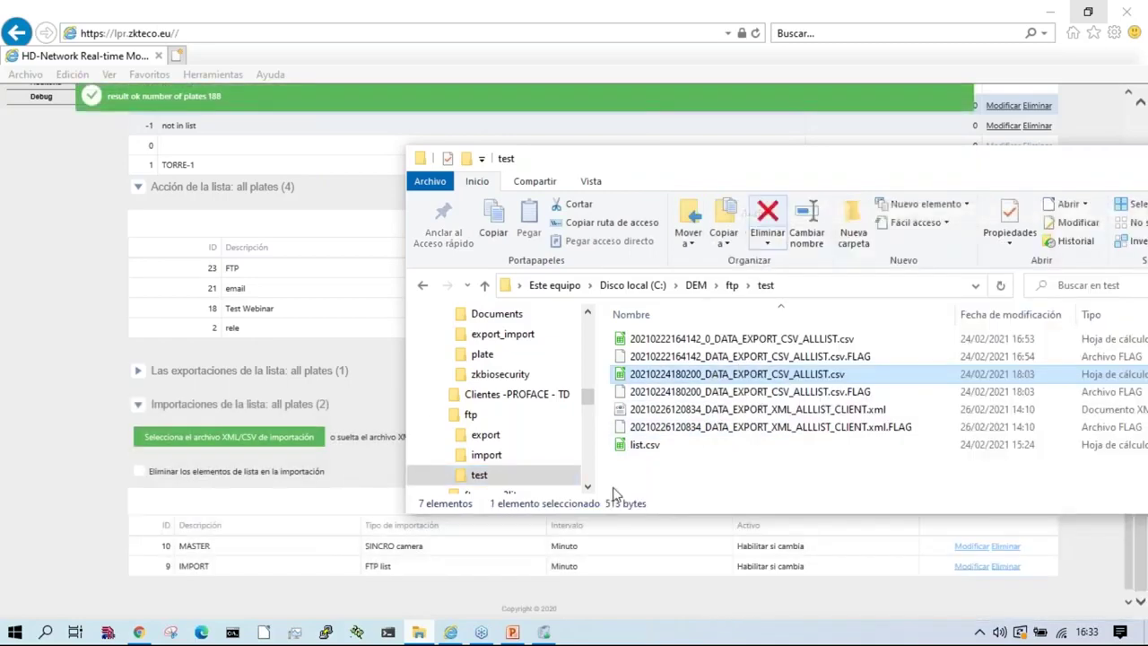
{"action": "scroll", "coordinate": [526, 455], "scroll_direction": "down", "scroll_amount": 2}
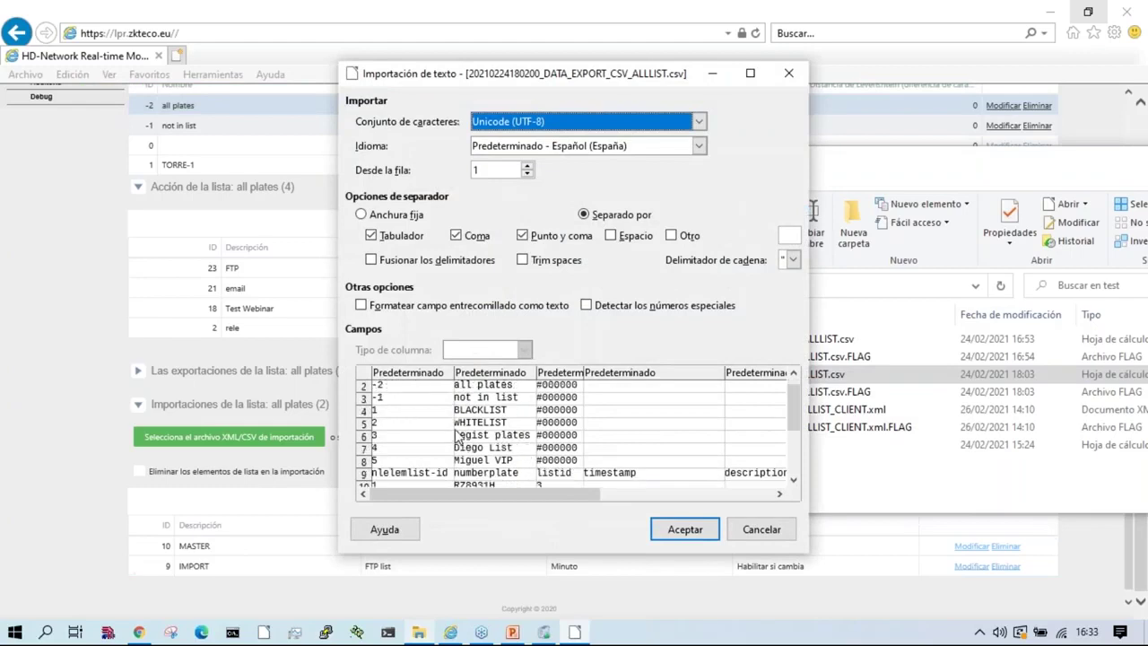
{"action": "left_click", "coordinate": [784, 76]}
Step: Reload the Lists page and open the all plates import file chooser
{"action": "left_click", "coordinate": [34, 309]}
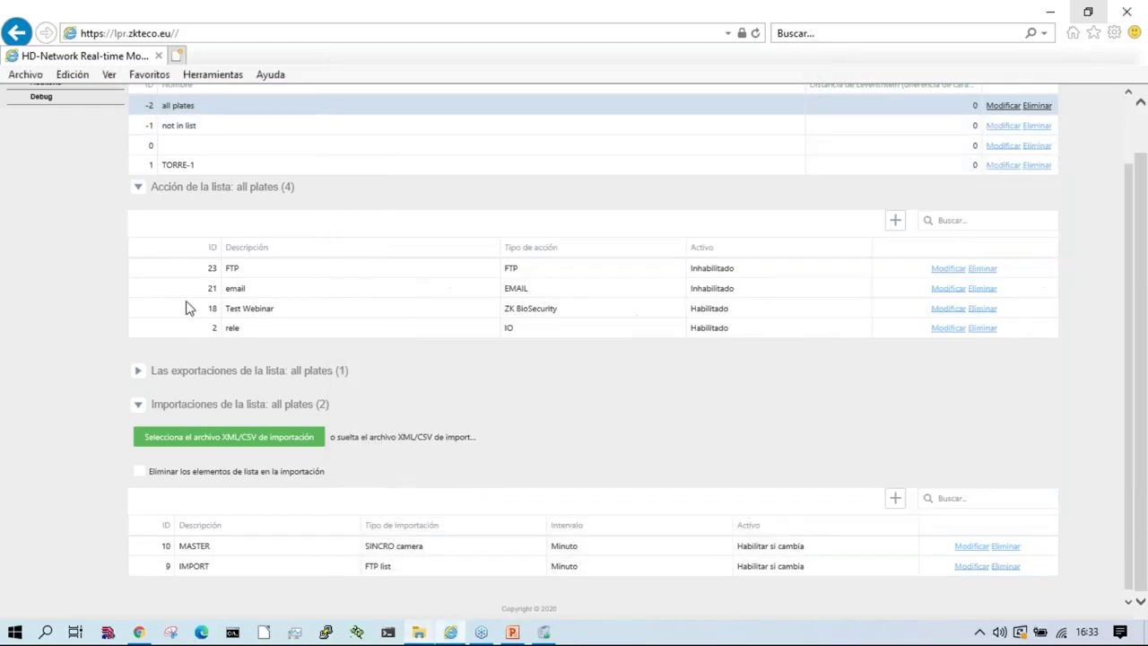
{"action": "scroll", "coordinate": [152, 341], "scroll_direction": "up", "scroll_amount": 2}
{"action": "left_click", "coordinate": [43, 106]}
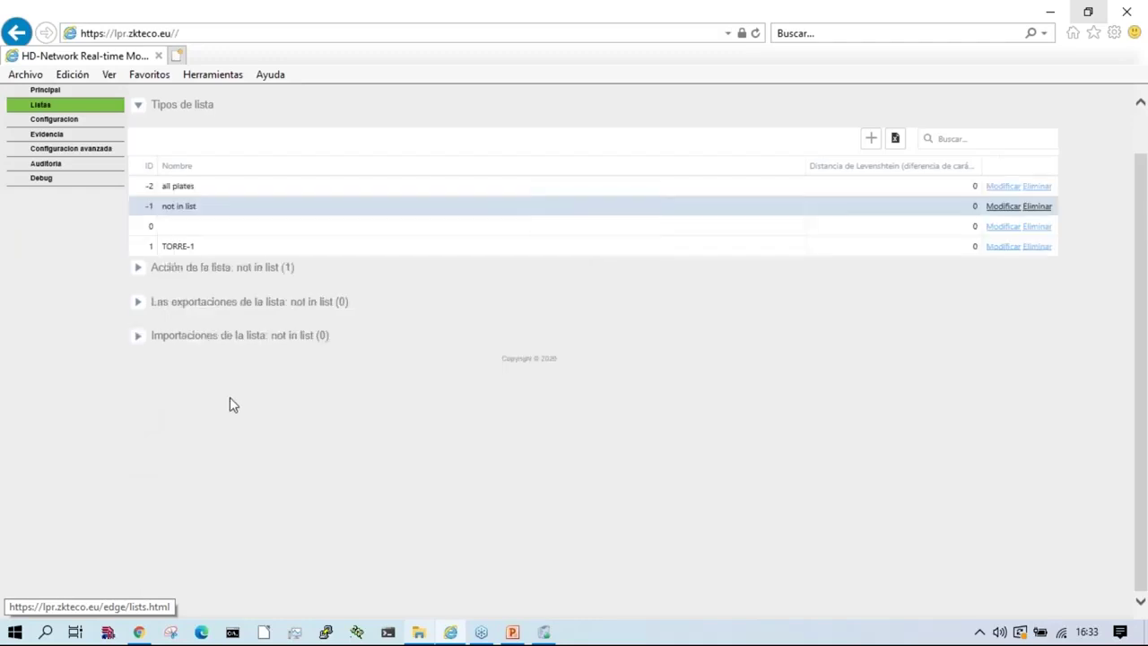
{"action": "left_click", "coordinate": [192, 187]}
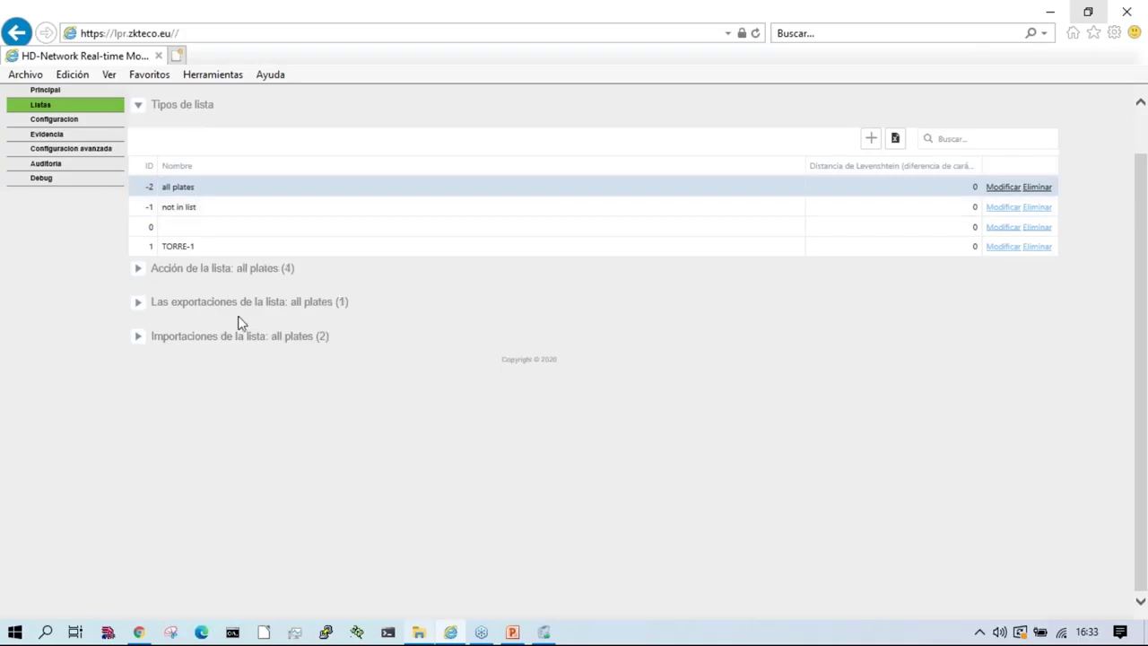
{"action": "left_click", "coordinate": [238, 335]}
{"action": "left_click", "coordinate": [239, 369]}
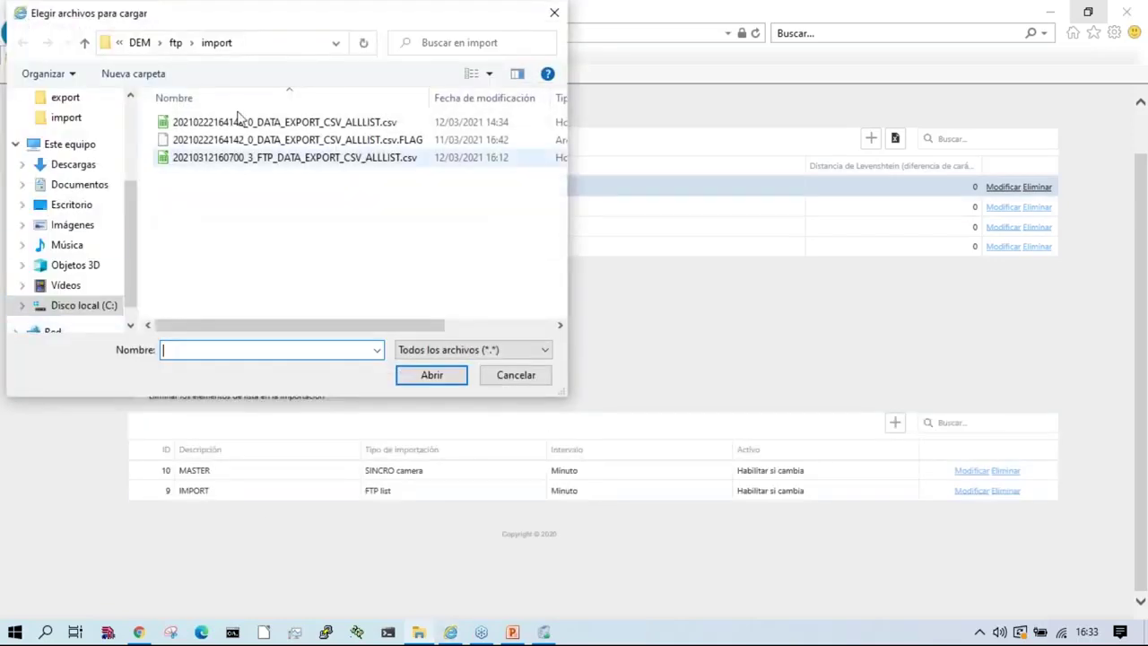
{"action": "left_click", "coordinate": [176, 42]}
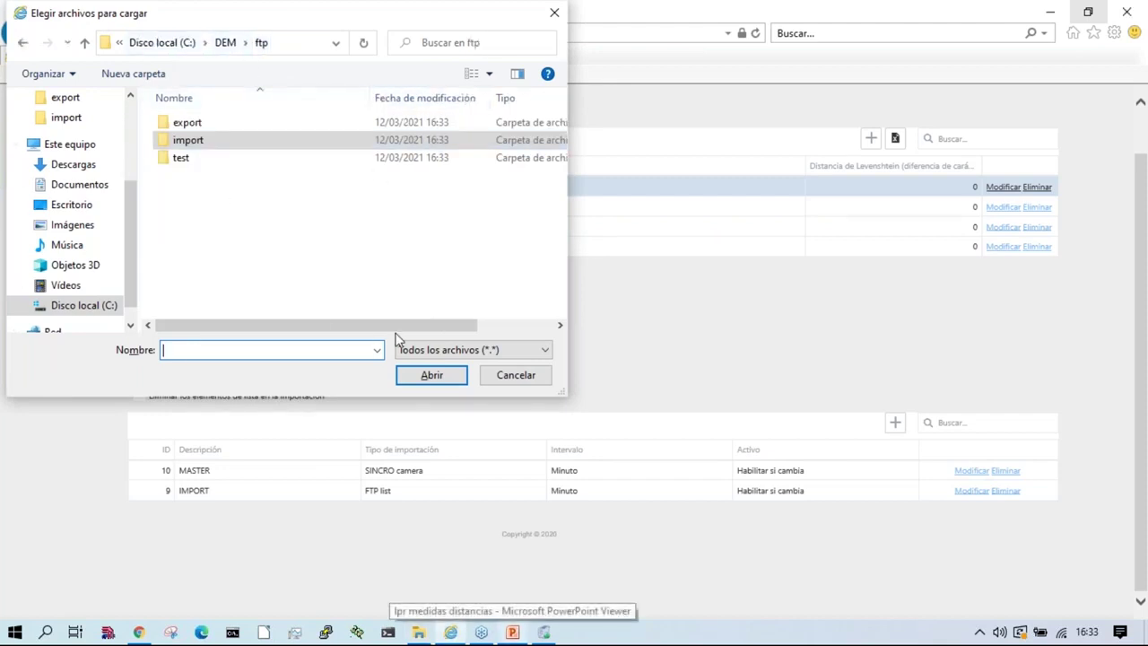
{"action": "key", "text": "Escape"}
Step: Try dropping the CSV onto the import area, then browse the file chooser to the ftp test folder
{"action": "key", "text": "alt+Tab"}
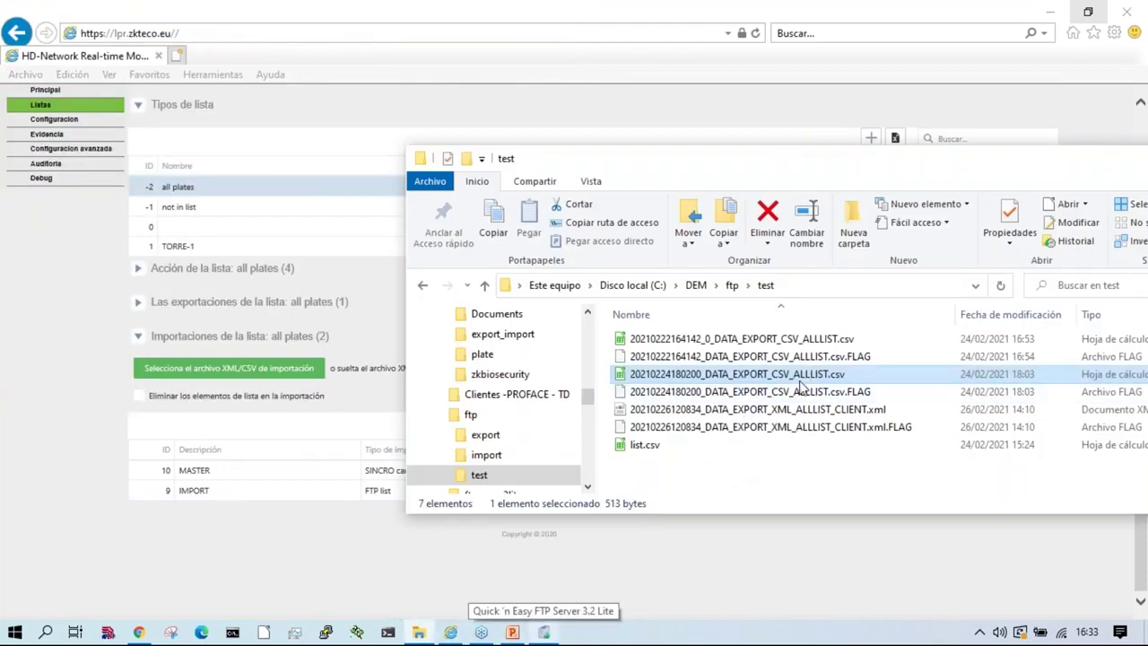
{"action": "left_click_drag", "start_coordinate": [801, 381], "coordinate": [254, 368]}
{"action": "left_click", "coordinate": [254, 367]}
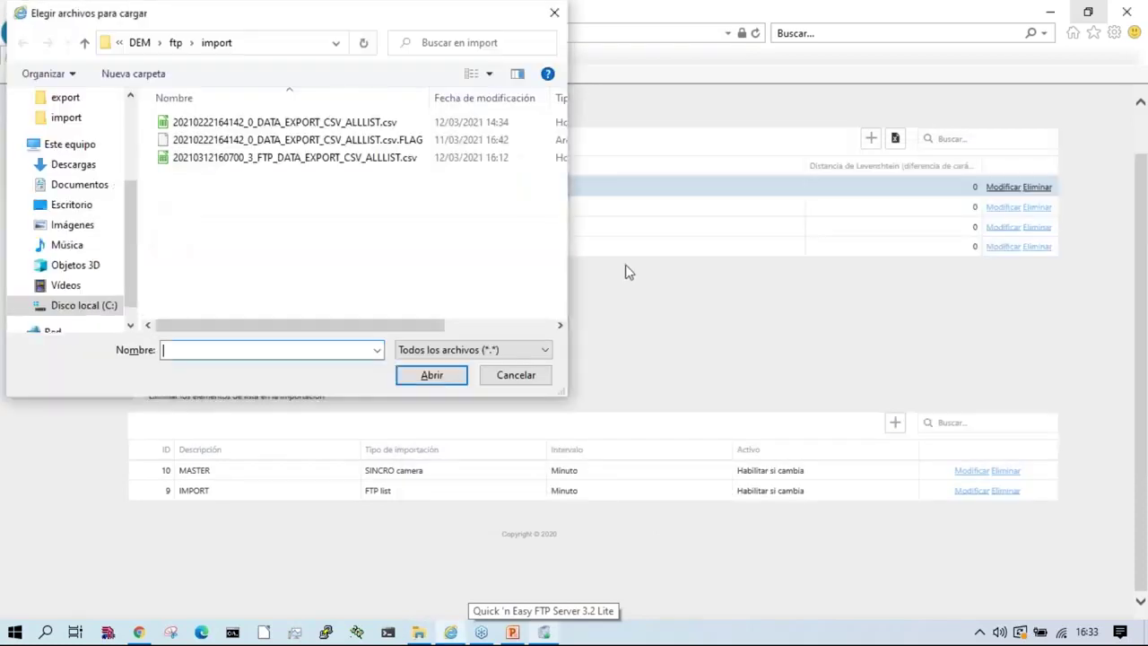
{"action": "left_click", "coordinate": [418, 632]}
{"action": "left_click", "coordinate": [327, 240]}
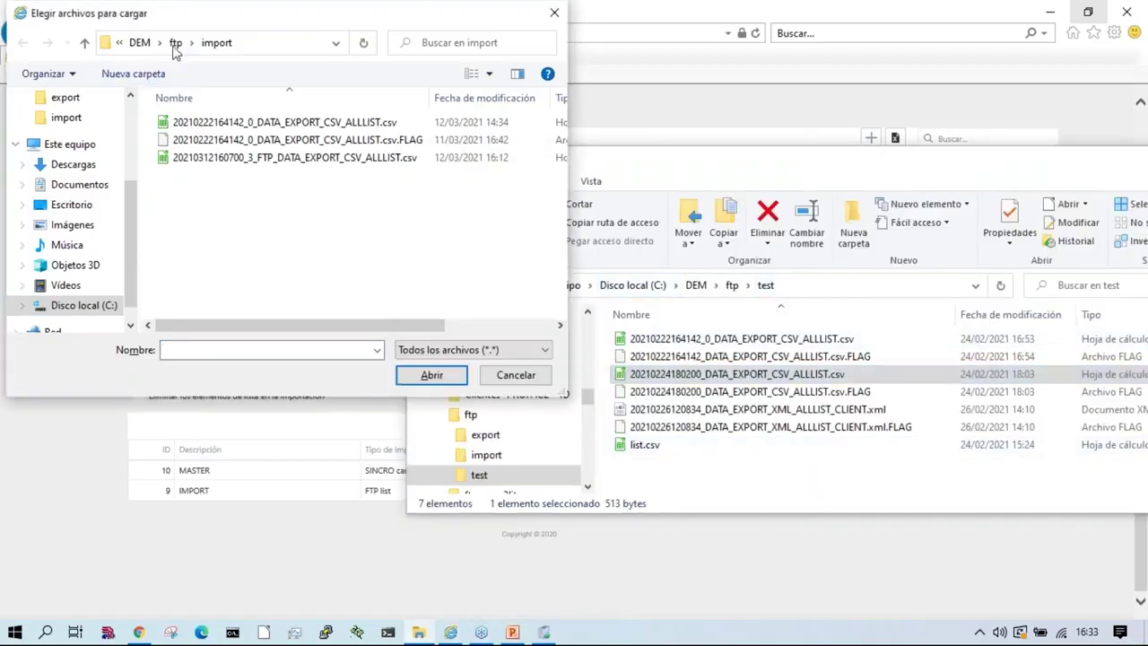
{"action": "left_click", "coordinate": [175, 42]}
{"action": "left_click", "coordinate": [182, 160]}
{"action": "double_click", "coordinate": [180, 160]}
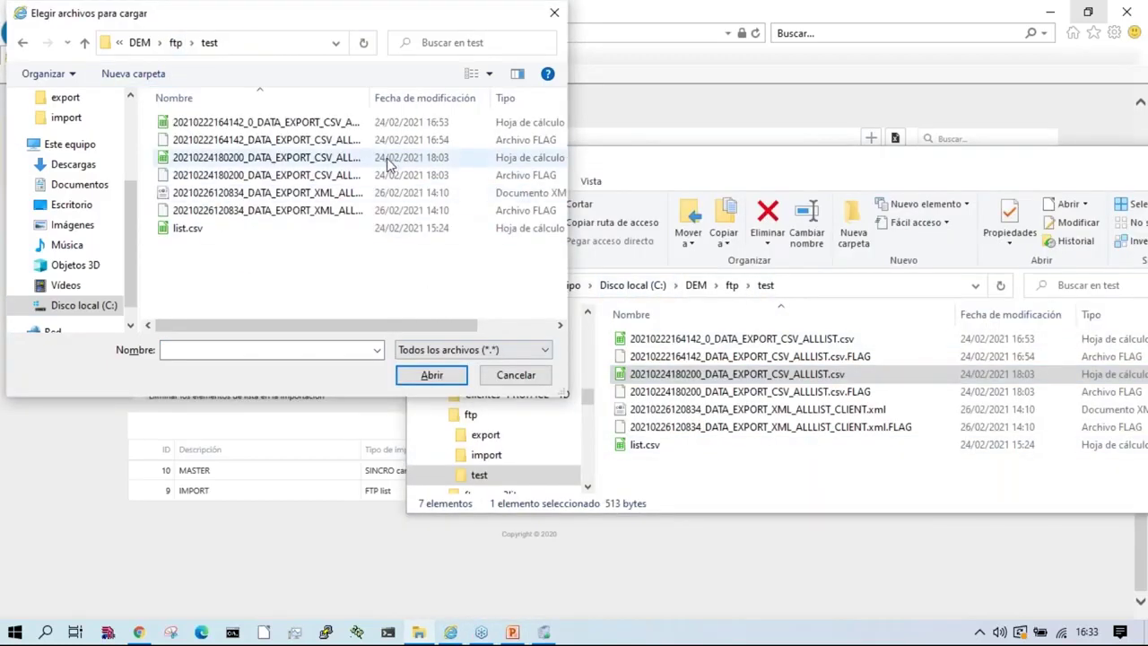
Step: Preview the first exported CSV, then select and upload it as the all plates import
{"action": "double_click", "coordinate": [372, 97]}
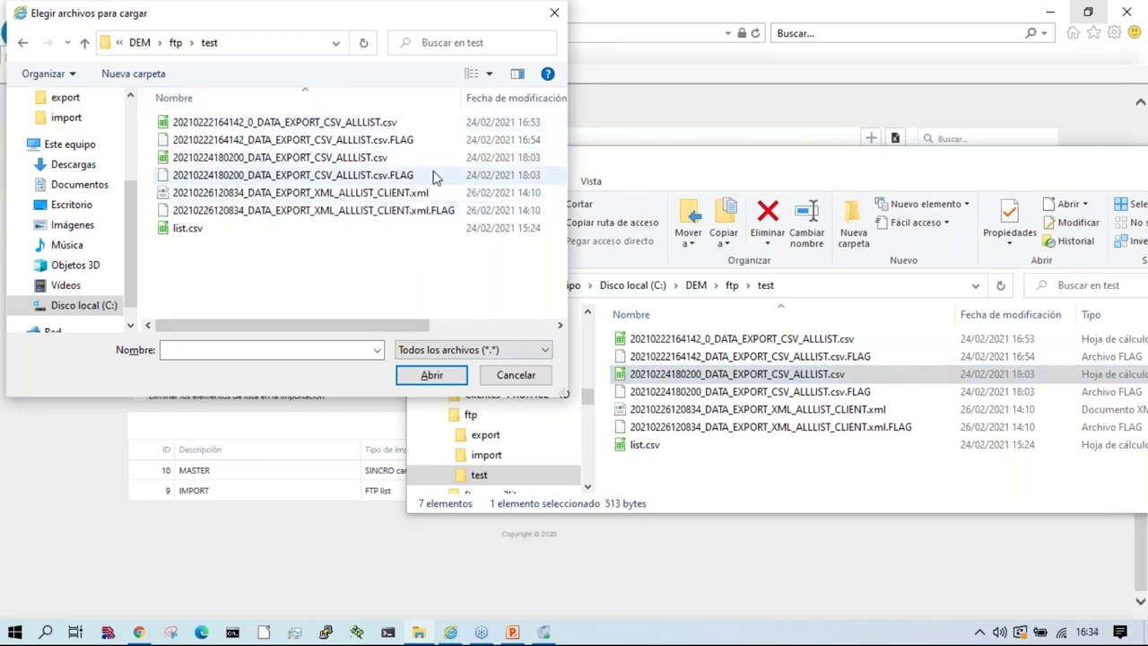
{"action": "left_click", "coordinate": [253, 159]}
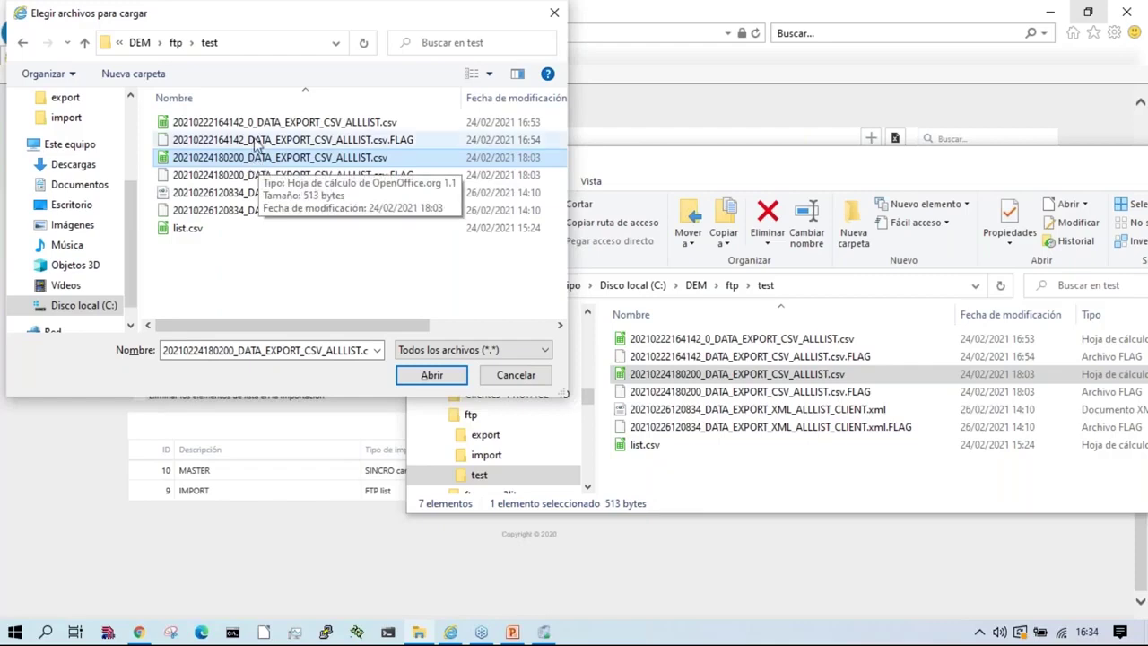
{"action": "right_click", "coordinate": [817, 342]}
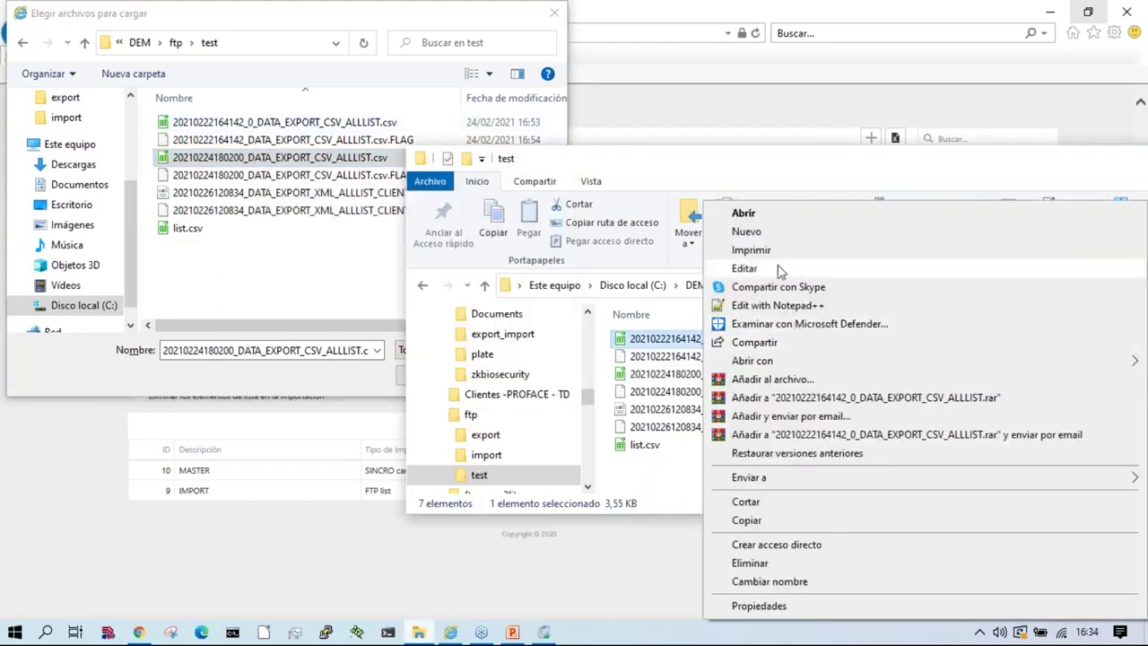
{"action": "left_click", "coordinate": [769, 217]}
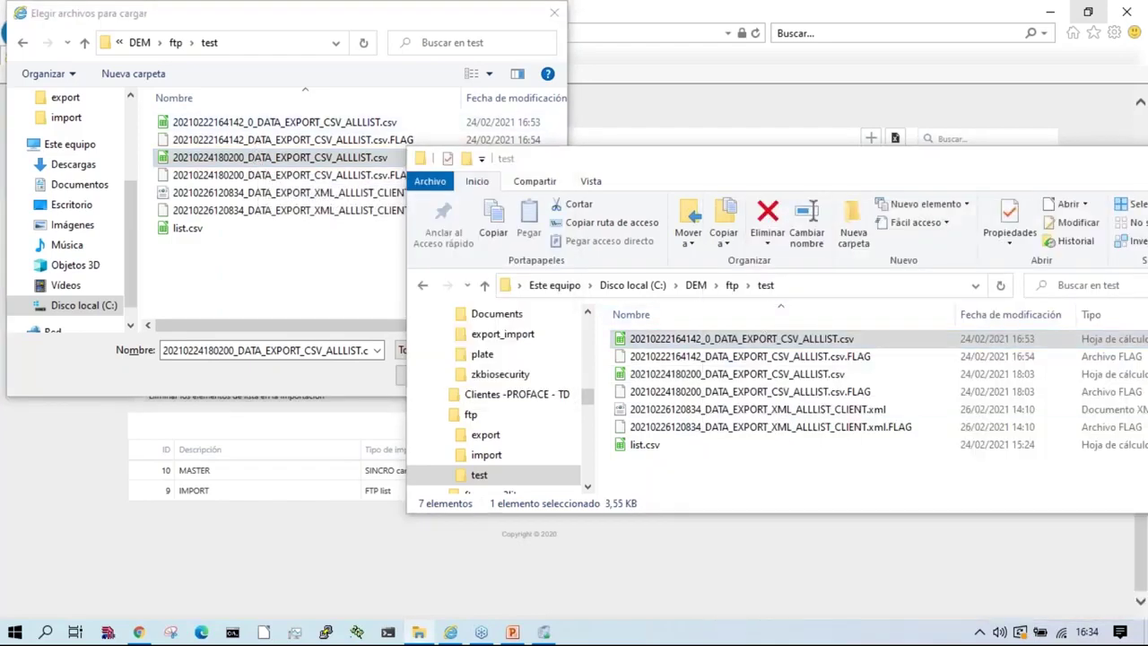
{"action": "left_click", "coordinate": [789, 73]}
{"action": "left_click", "coordinate": [330, 130]}
{"action": "left_click", "coordinate": [429, 375]}
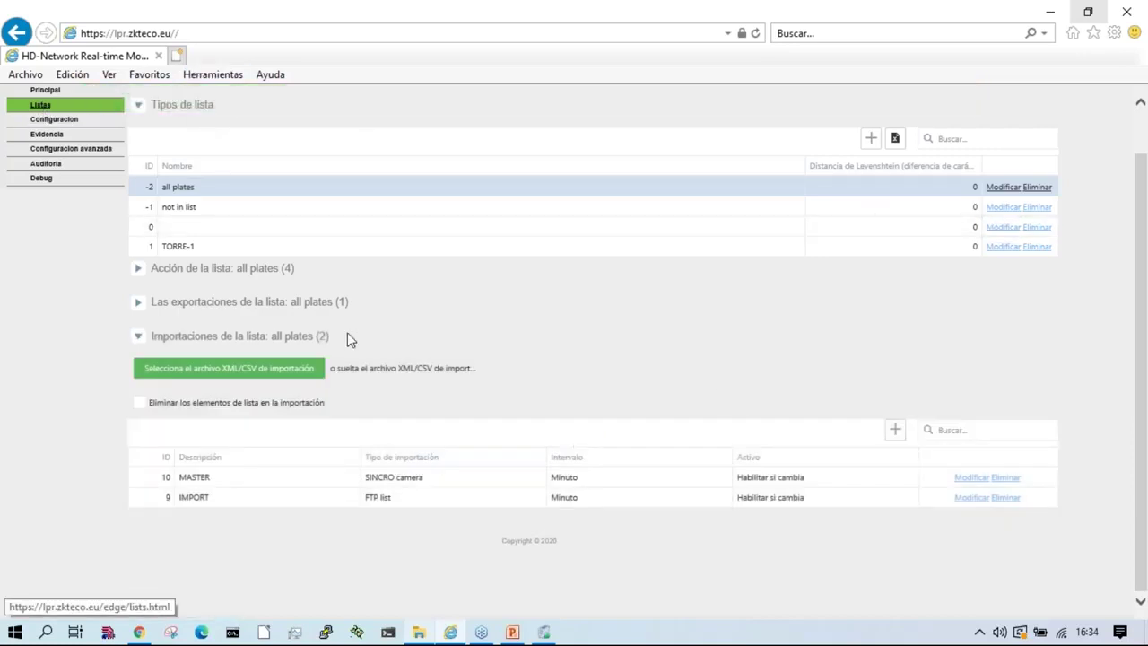
Step: Refresh the Lists page and select all plates, switching back to the ftp test folder
{"action": "key", "text": "alt+Tab"}
{"action": "right_click", "coordinate": [835, 341]}
{"action": "key", "text": "Escape"}
{"action": "left_click", "coordinate": [705, 105]}
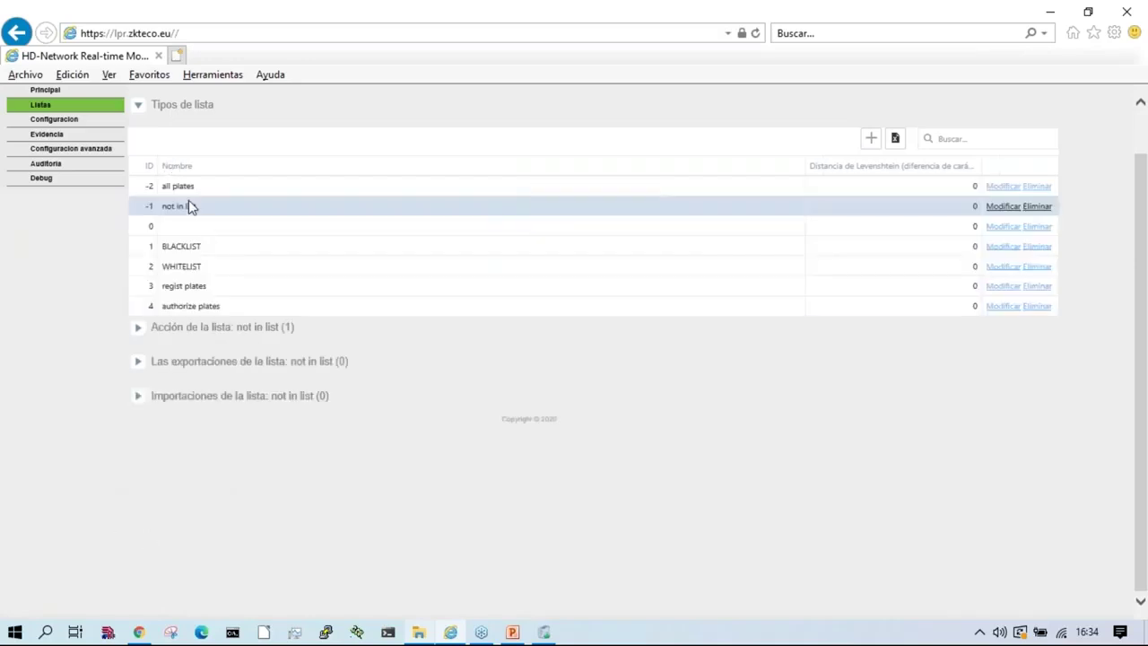
{"action": "left_click", "coordinate": [177, 188]}
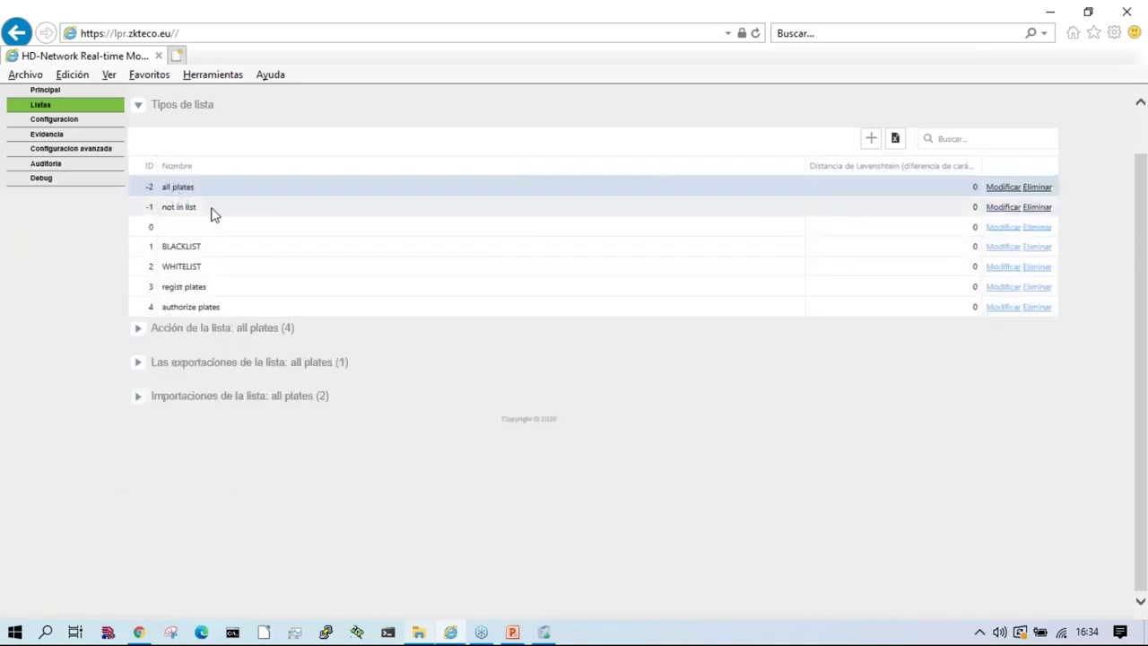
{"action": "key", "text": "alt+Tab"}
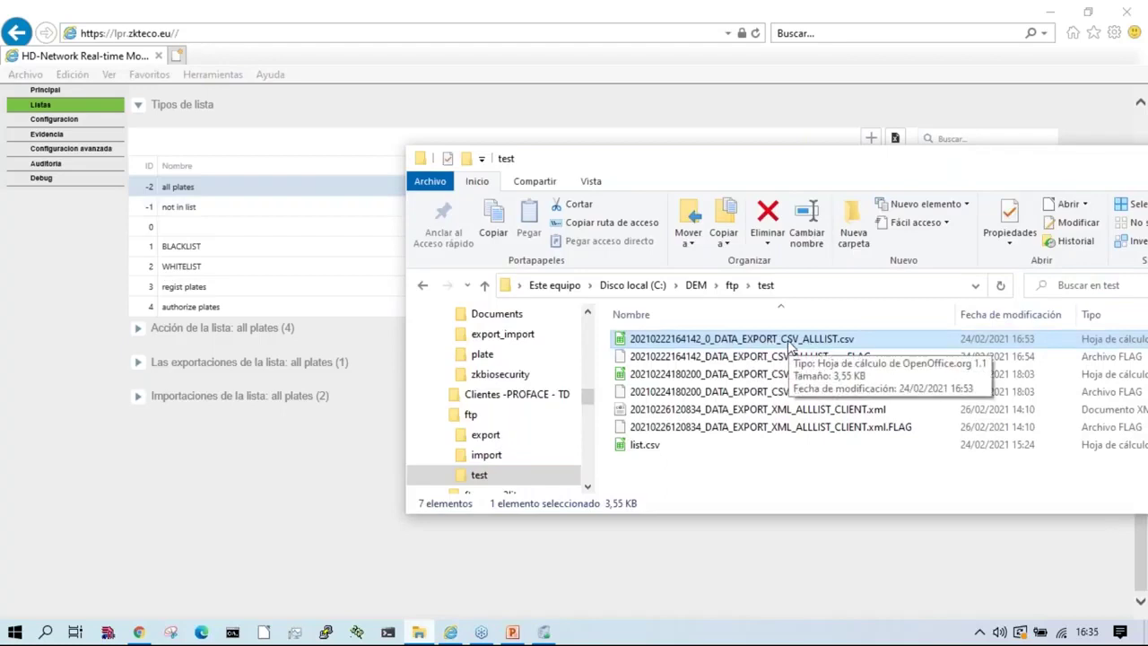
Step: Empty the ftp import folder and paste the exported ALLLIST CSV there twice
{"action": "left_click", "coordinate": [483, 457]}
{"action": "left_click_drag", "start_coordinate": [833, 456], "coordinate": [702, 315]}
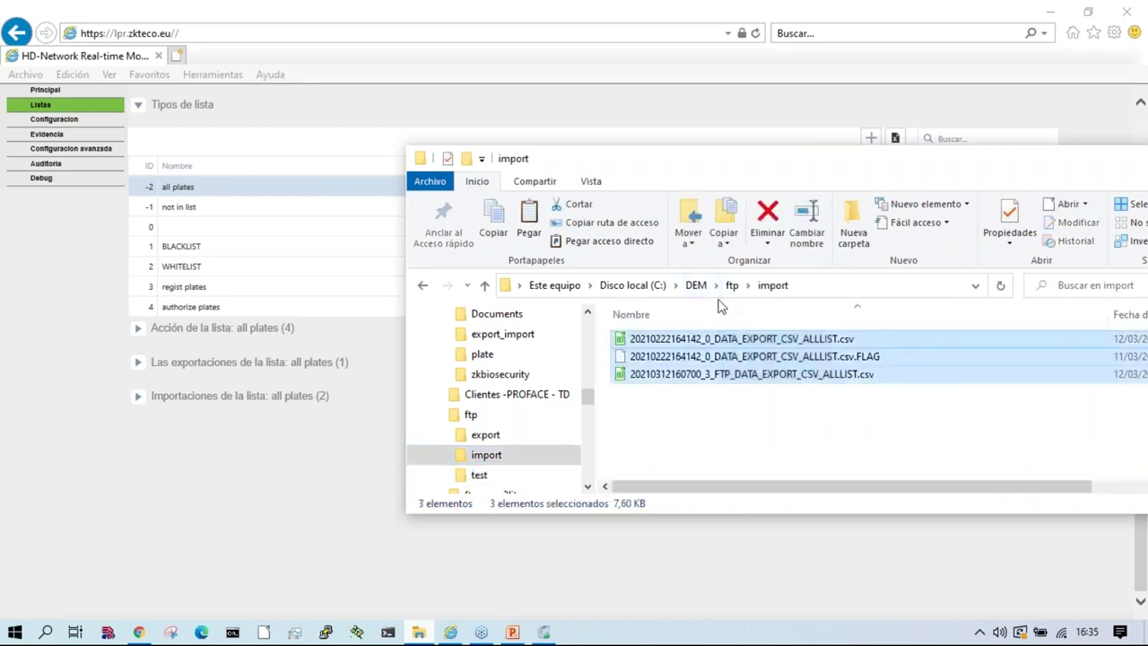
{"action": "key", "text": "Delete"}
{"action": "key", "text": "ctrl+v"}
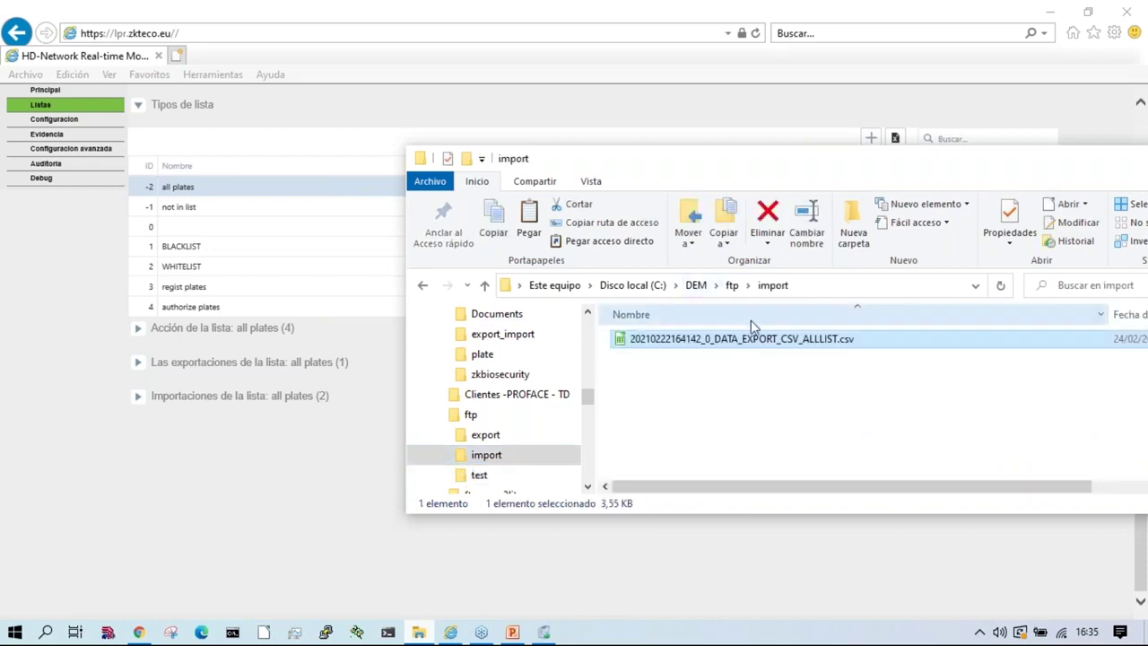
{"action": "key", "text": "ctrl+v"}
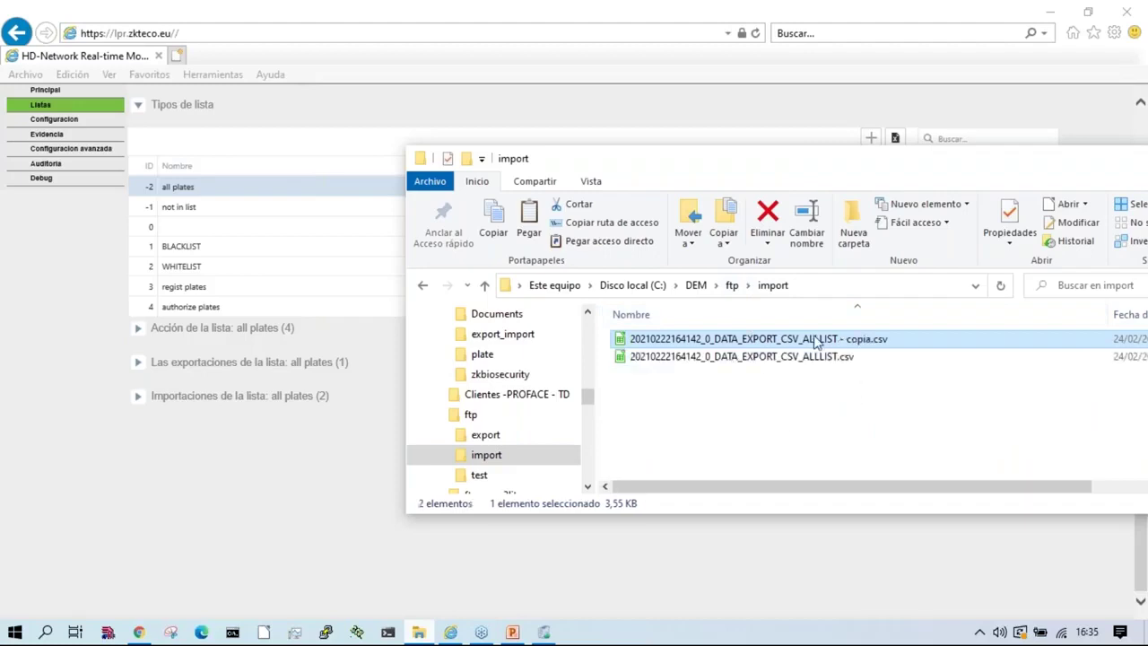
Step: Rename the duplicate CSV to end in .csv.FLAG and accept the extension warning
{"action": "right_click", "coordinate": [816, 339]}
{"action": "left_click", "coordinate": [858, 588]}
{"action": "left_click", "coordinate": [869, 339]}
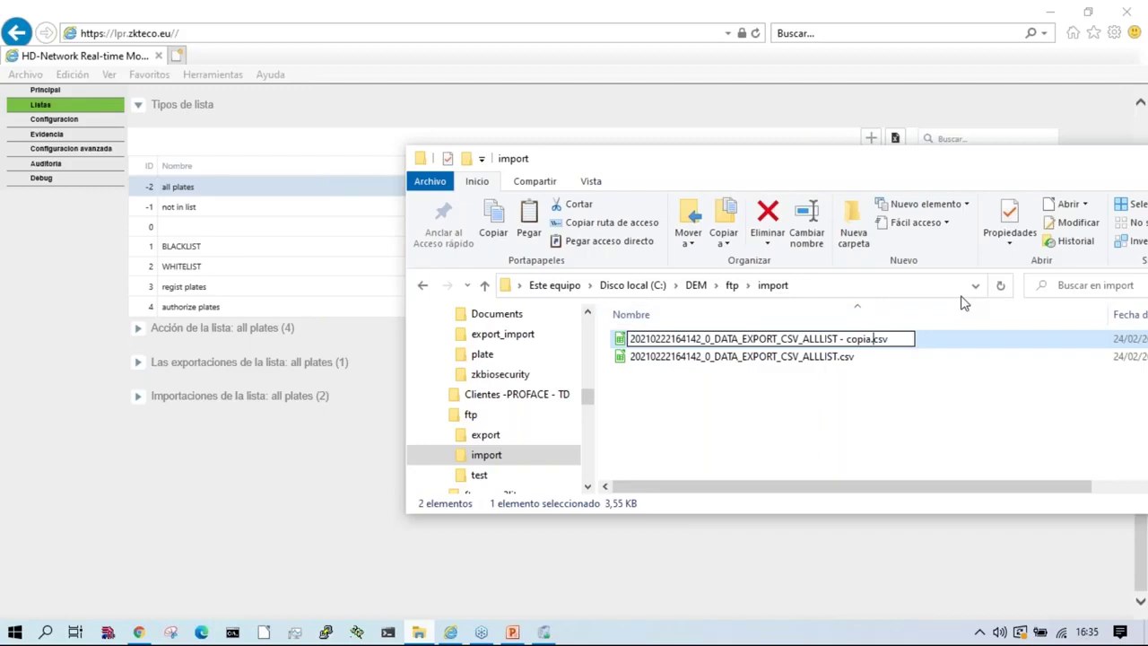
{"action": "key", "text": "BackSpace"}
{"action": "key", "text": "BackSpace"}
{"action": "key", "text": "BackSpace"}
{"action": "key", "text": "BackSpace"}
{"action": "key", "text": "BackSpace"}
{"action": "key", "text": "BackSpace"}
{"action": "key", "text": "BackSpace"}
{"action": "key", "text": "BackSpace"}
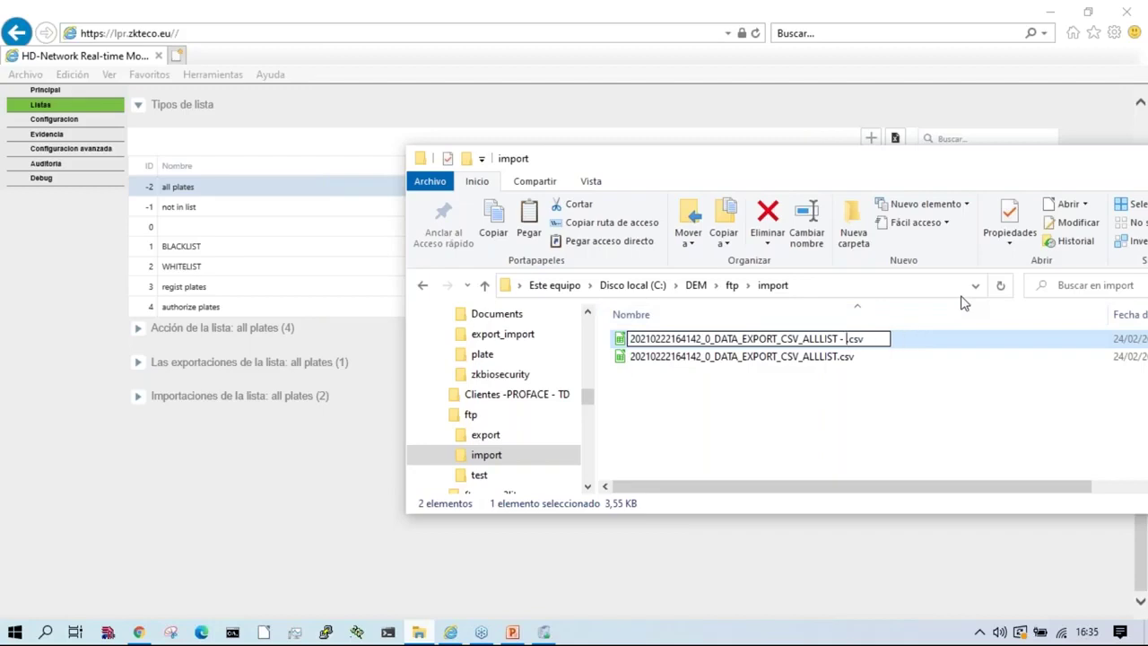
{"action": "type", "text": ".csv.FLAG"}
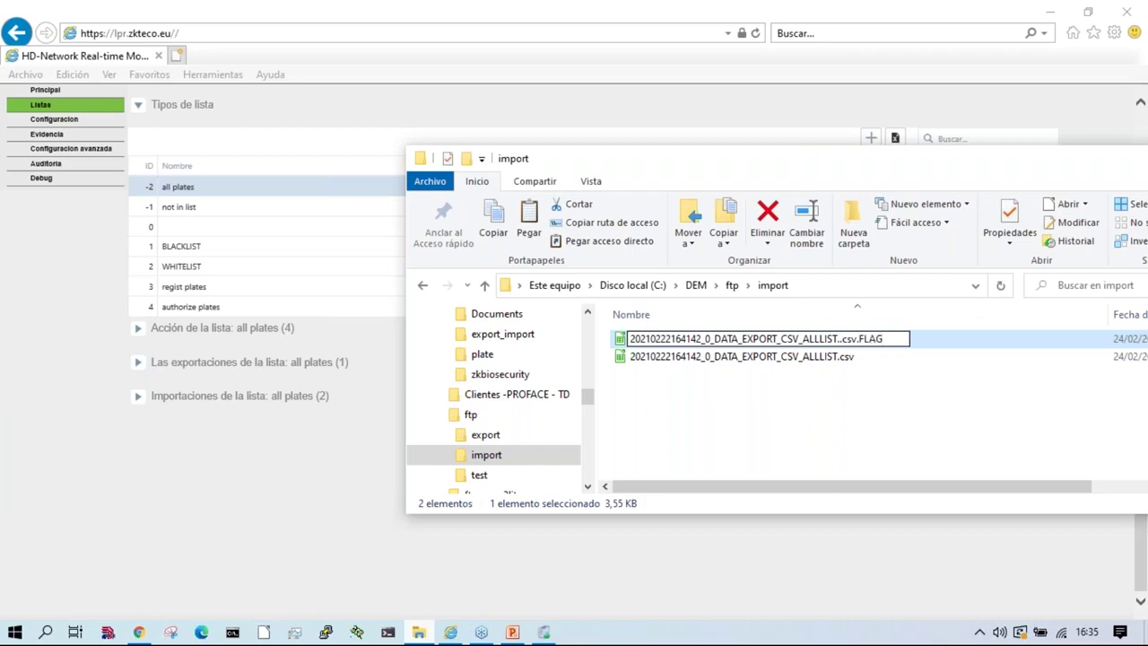
{"action": "key", "text": "BackSpace"}
{"action": "key", "text": "Return"}
{"action": "key", "text": "Return"}
{"action": "left_click", "coordinate": [314, 472]}
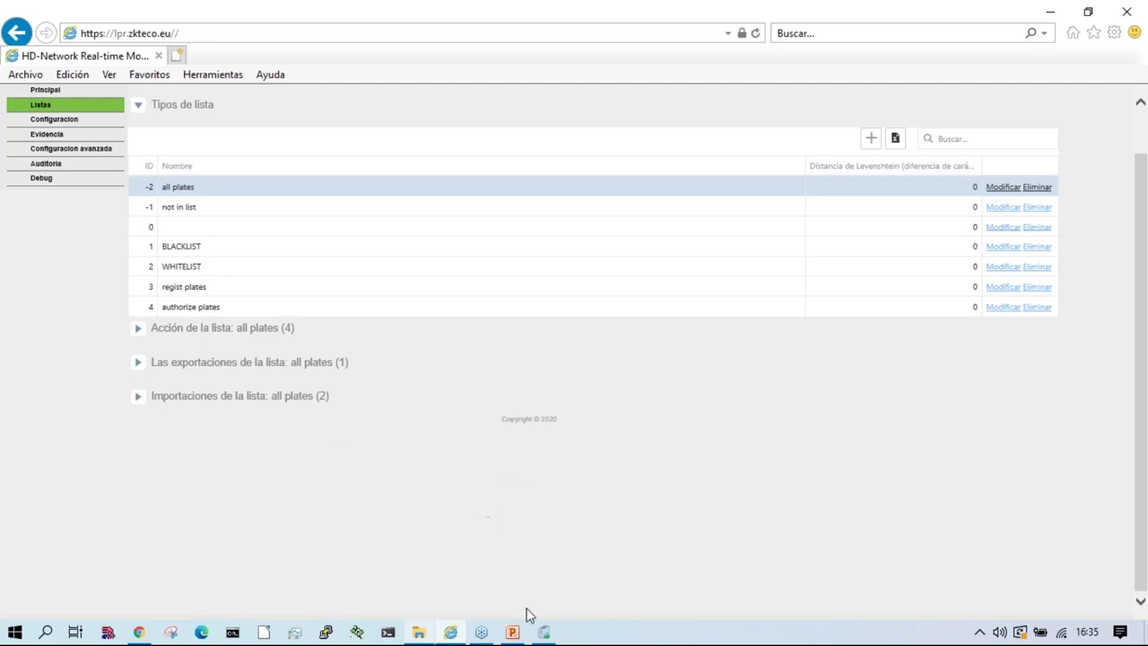
Step: Clear the FTP server trace log, reload the camera page and sign in again with the admin password
{"action": "left_click", "coordinate": [543, 633]}
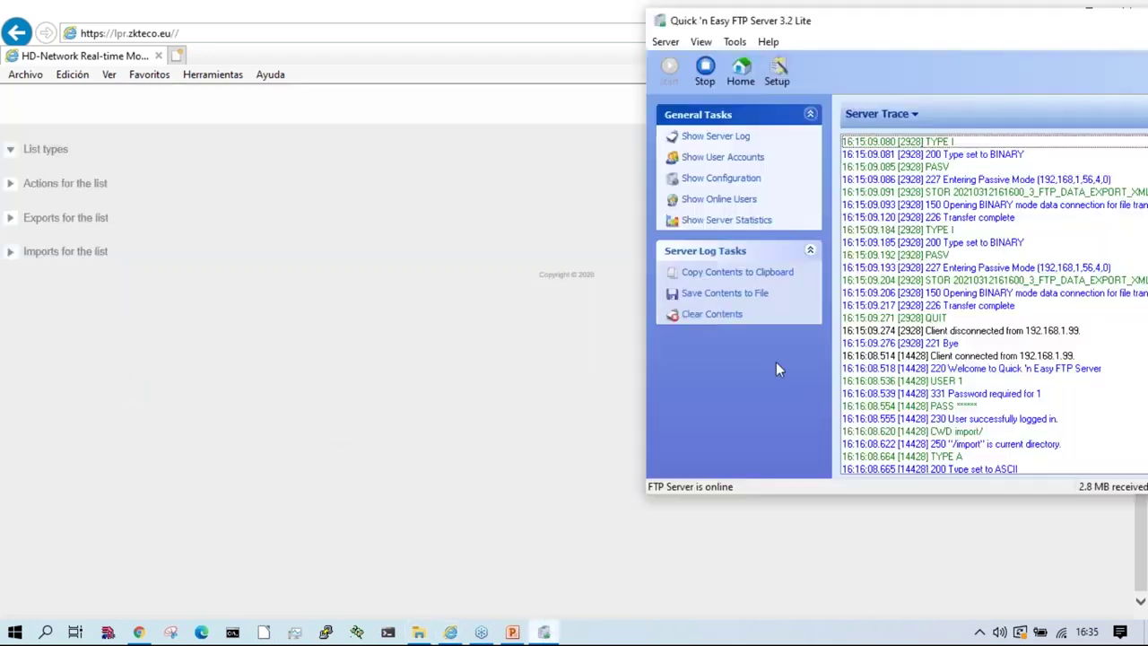
{"action": "left_click", "coordinate": [708, 314]}
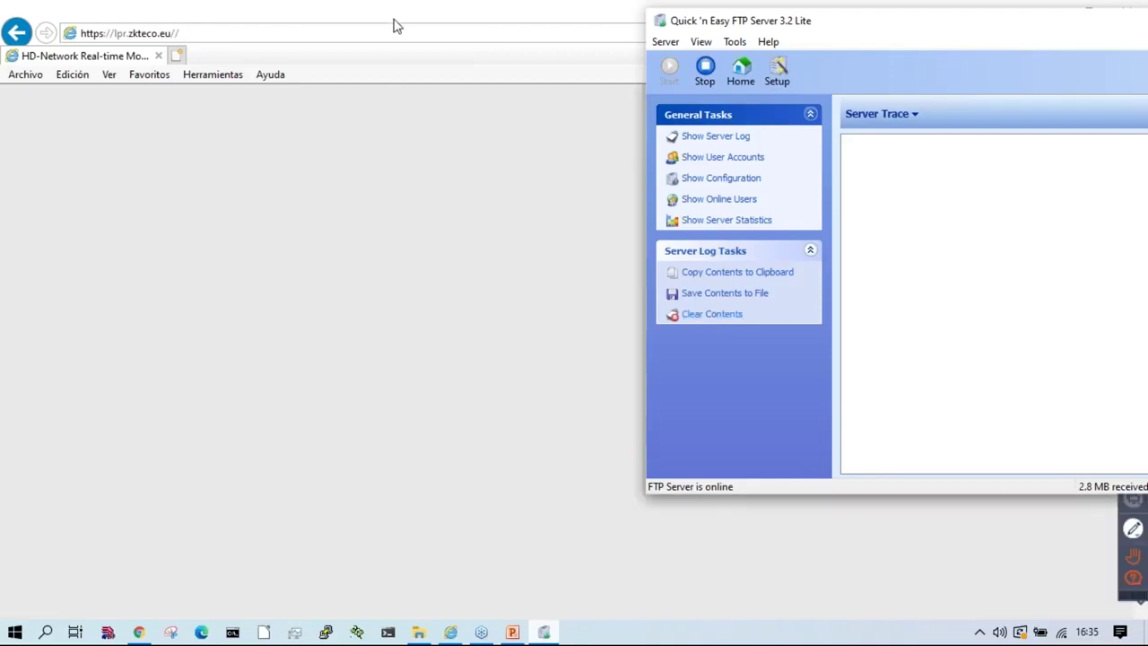
{"action": "key", "text": "F5"}
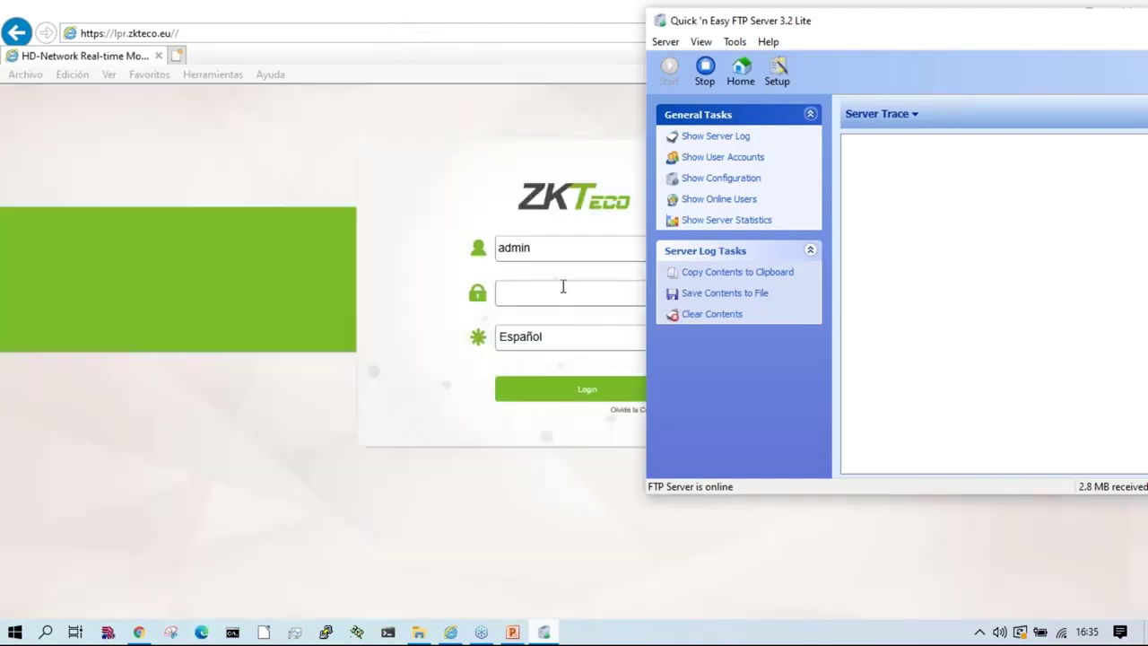
{"action": "left_click", "coordinate": [564, 287]}
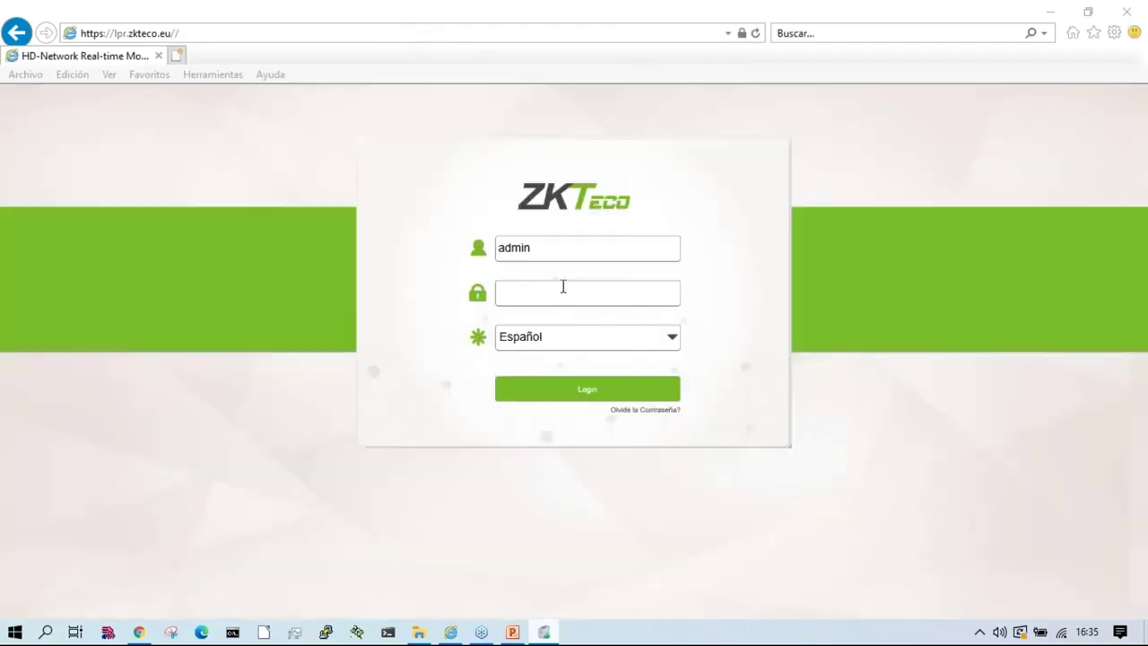
{"action": "type", "text": "admin"}
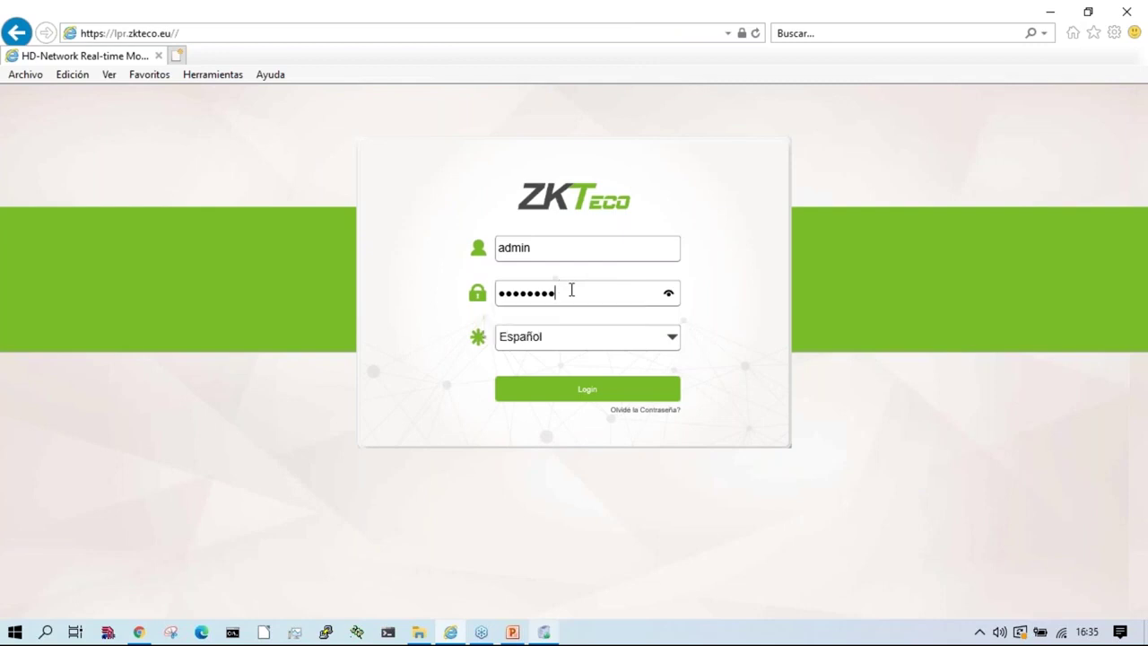
{"action": "key", "text": "Return"}
{"action": "key", "text": "alt+Tab"}
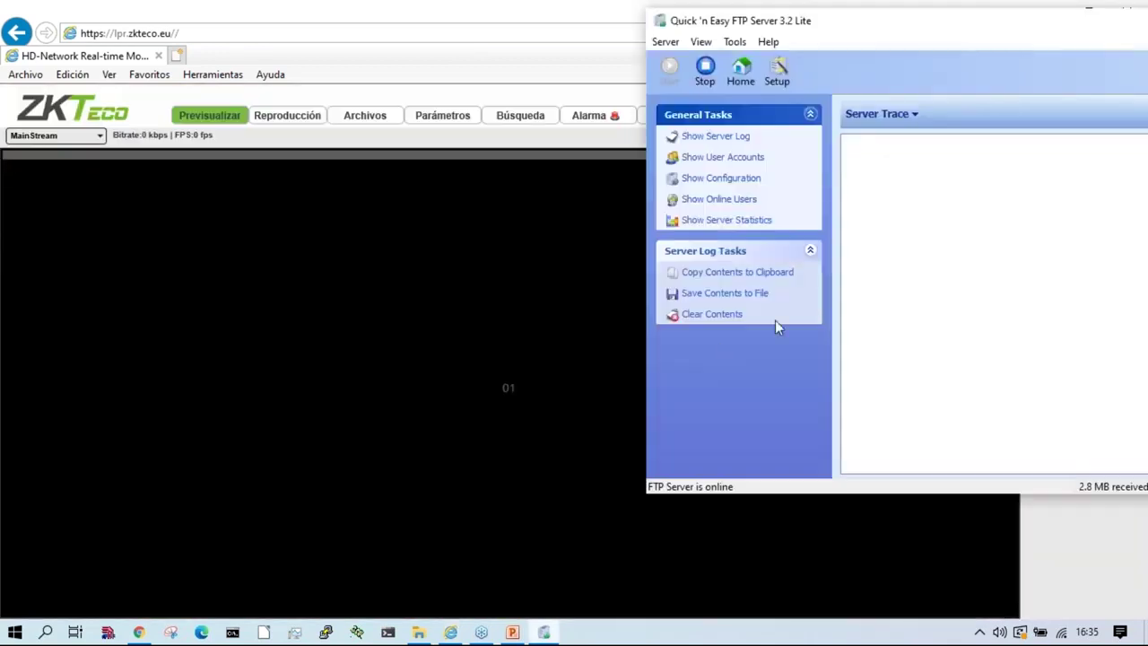
Step: Open the exported ALLLIST CSV in LibreOffice Calc, accepting the text import settings
{"action": "left_click", "coordinate": [418, 632]}
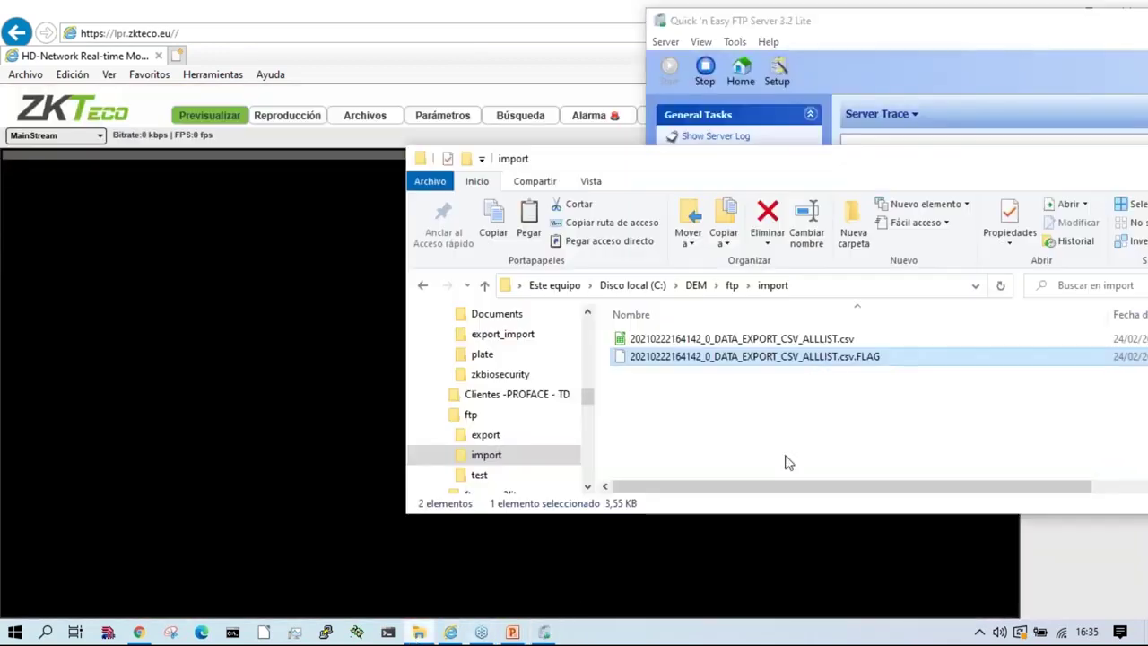
{"action": "left_click", "coordinate": [787, 340]}
{"action": "right_click", "coordinate": [709, 341]}
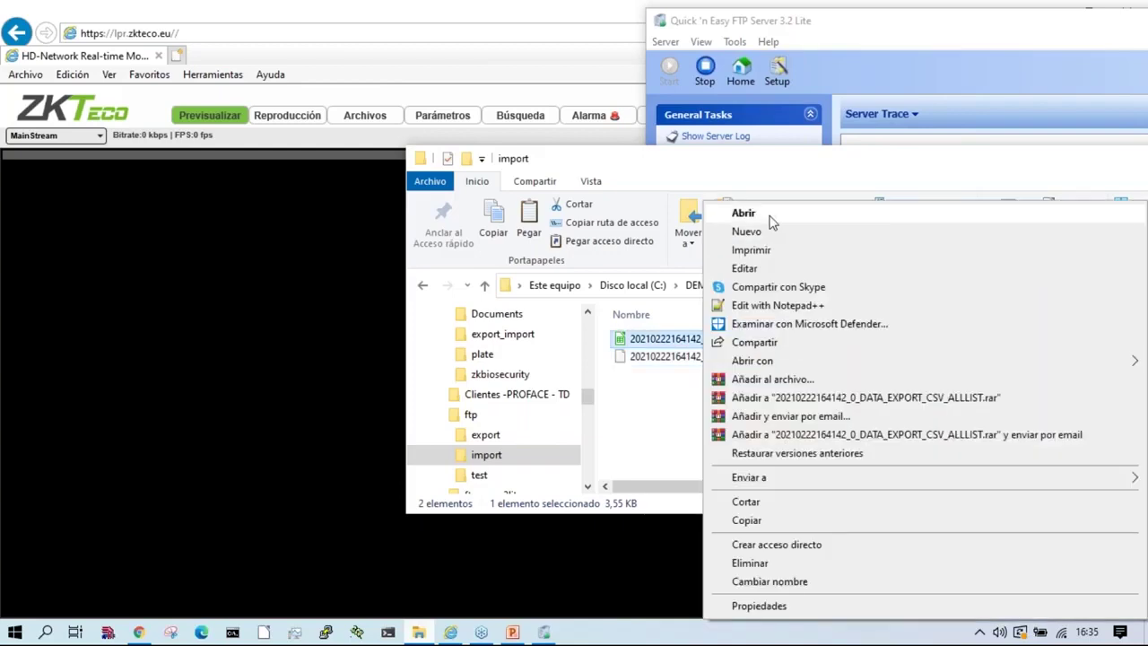
{"action": "left_click", "coordinate": [767, 221]}
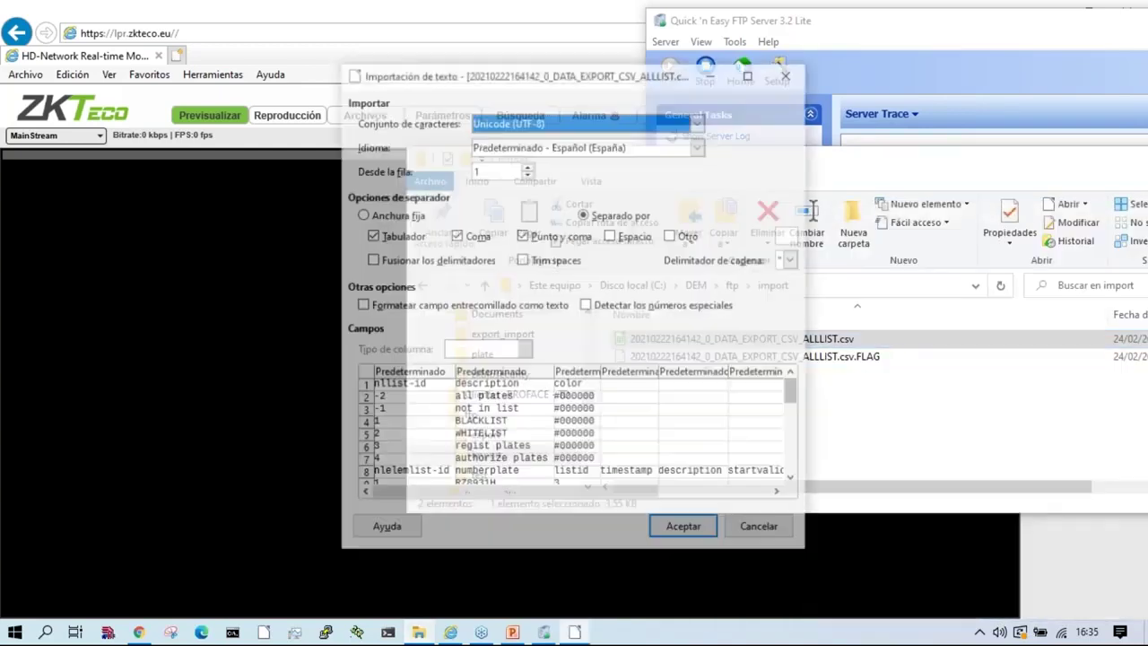
{"action": "left_click", "coordinate": [685, 530]}
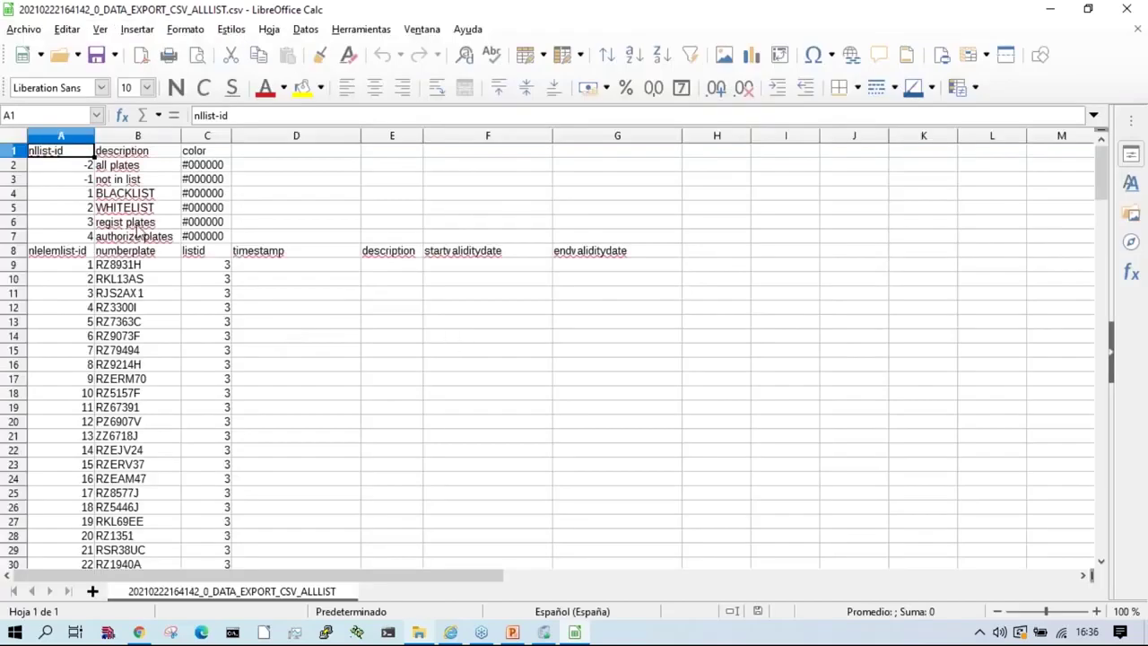
Step: Change the listid values in cells C188 up to C185 from 3 to 4
{"action": "left_click", "coordinate": [216, 280]}
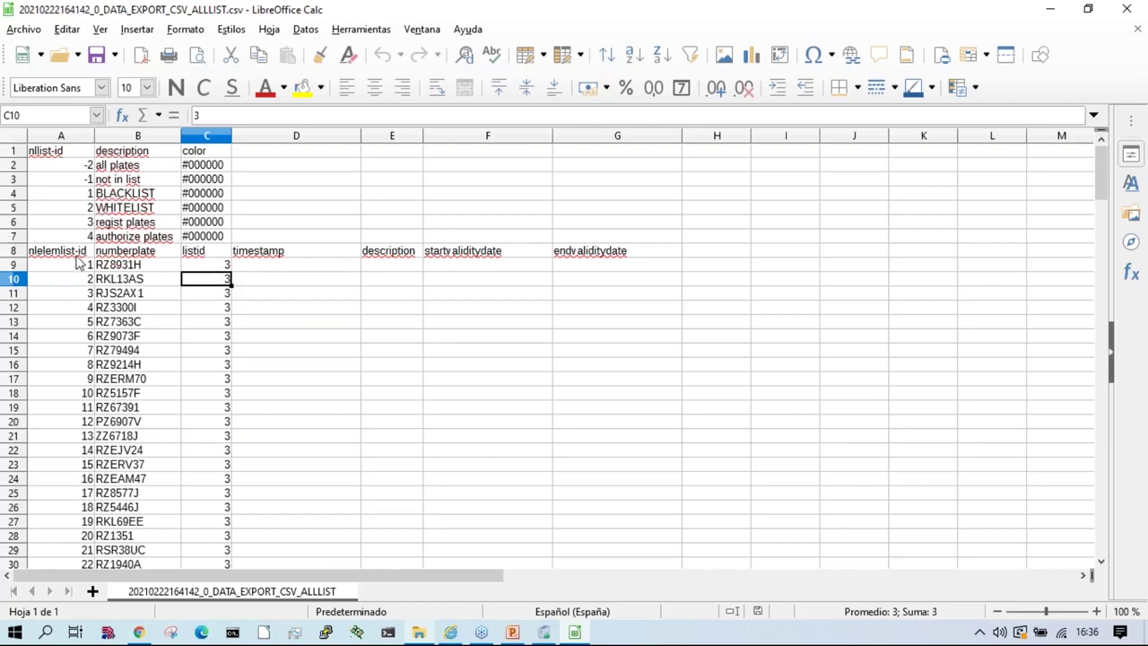
{"action": "scroll", "coordinate": [79, 420], "scroll_direction": "down", "scroll_amount": 20}
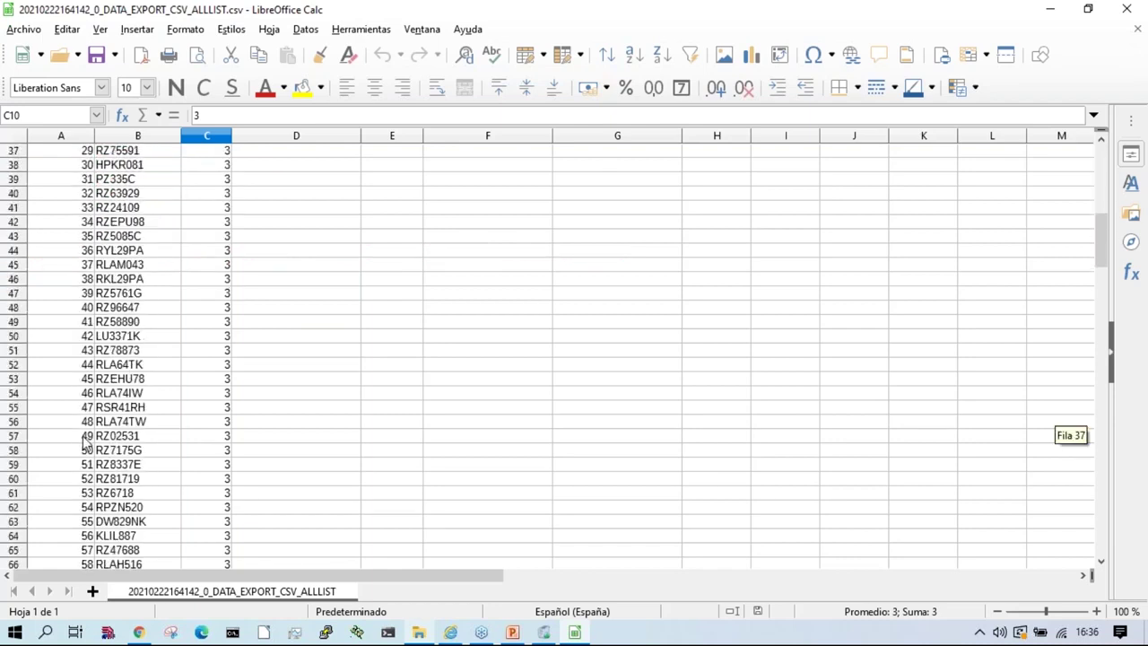
{"action": "scroll", "coordinate": [235, 512], "scroll_direction": "down", "scroll_amount": 2}
{"action": "left_click", "coordinate": [204, 496]}
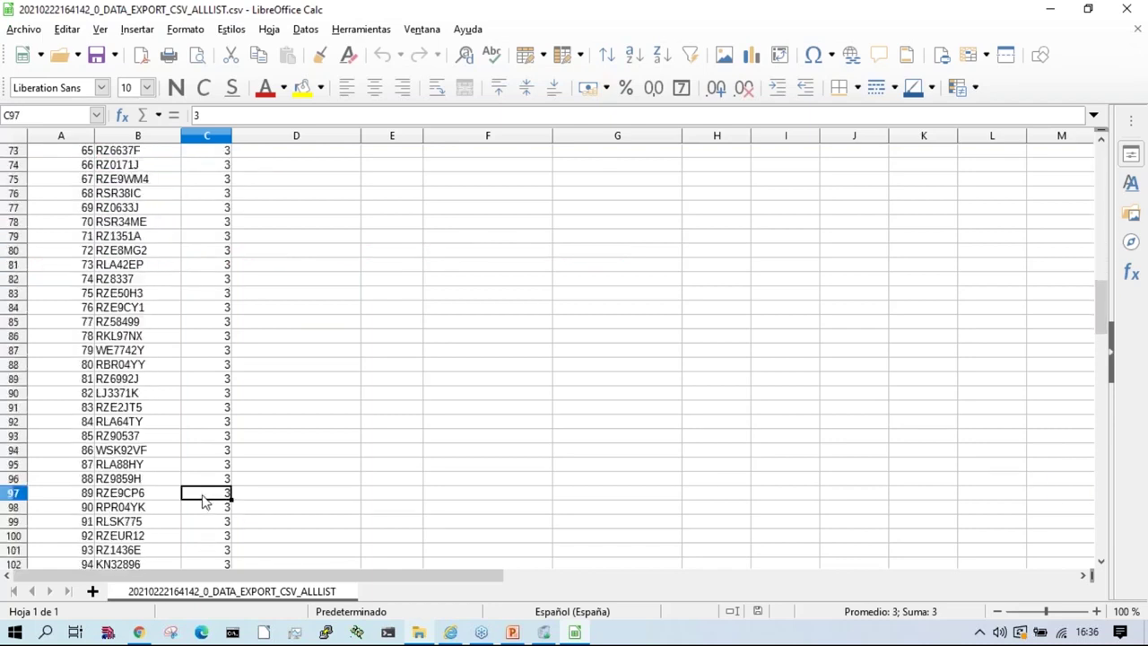
{"action": "key", "text": "ctrl+Down"}
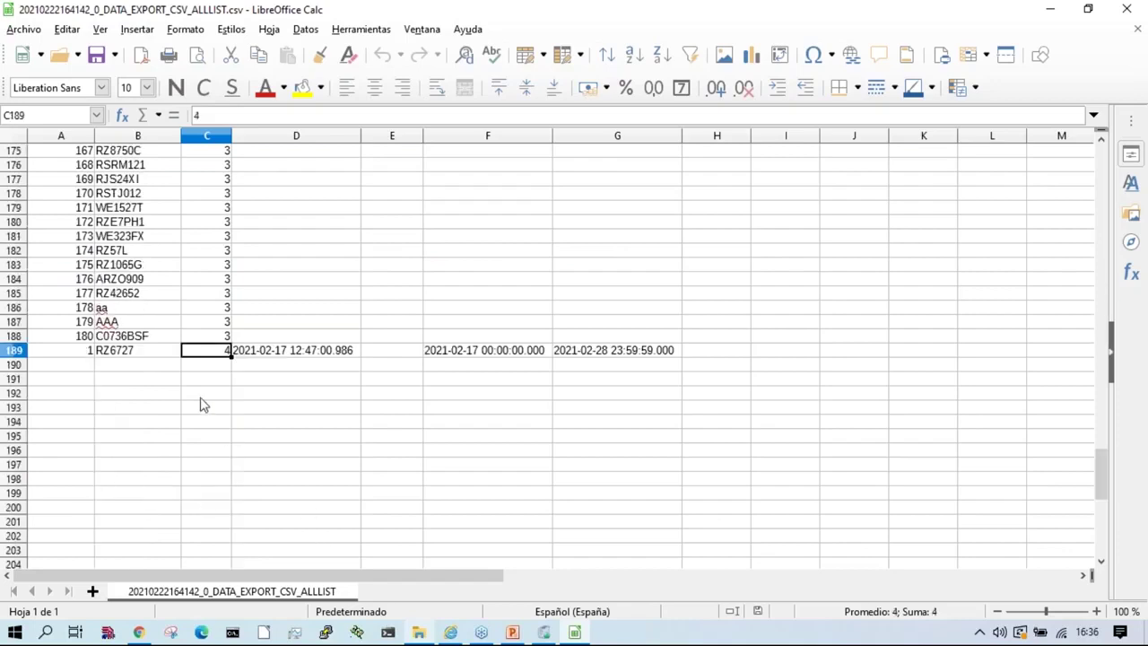
{"action": "key", "text": "Up"}
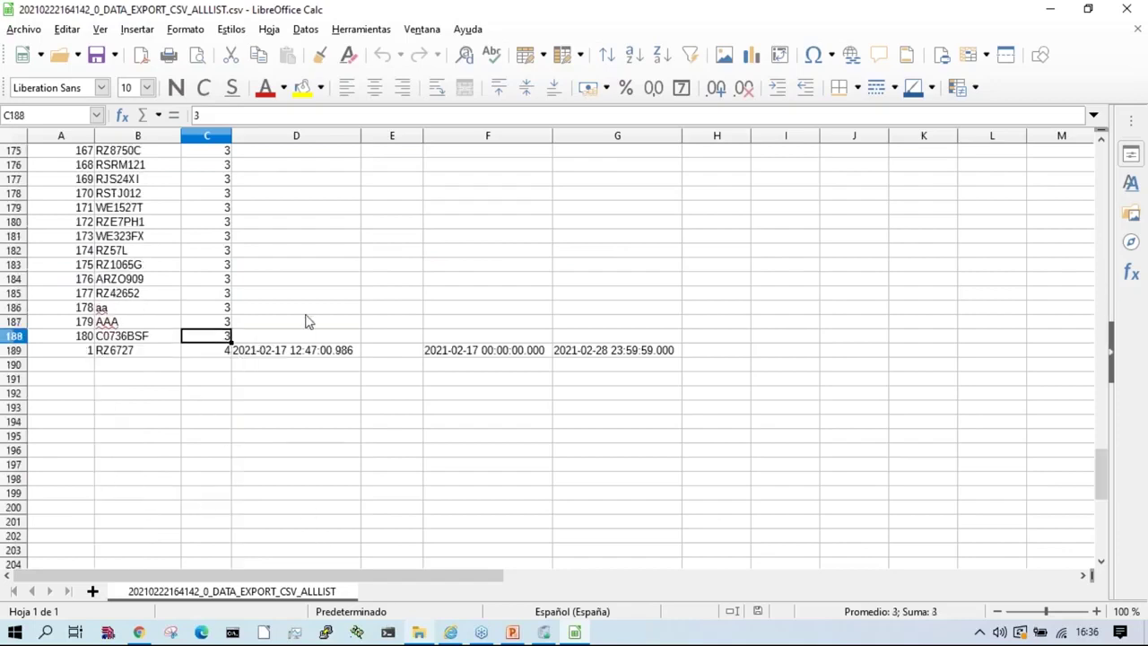
{"action": "type", "text": "4"}
{"action": "key", "text": "Up"}
{"action": "type", "text": "4"}
{"action": "key", "text": "Up"}
{"action": "type", "text": "4"}
{"action": "key", "text": "Up"}
{"action": "type", "text": "4"}
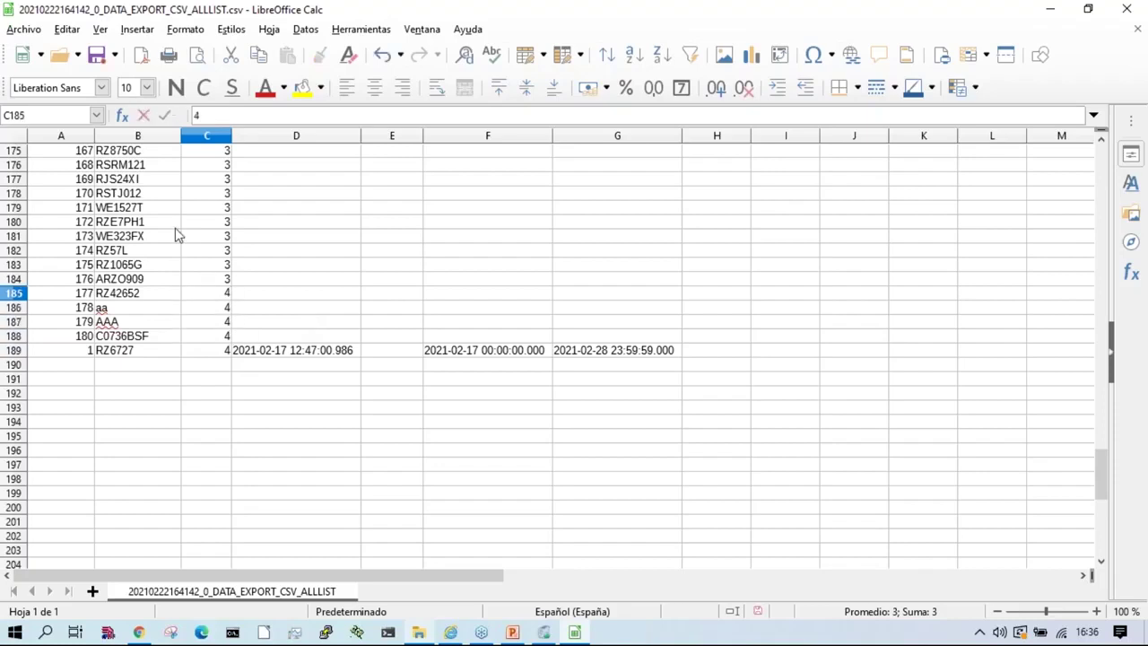
Step: Save the spreadsheet in Text CSV format and close Calc
{"action": "left_click", "coordinate": [96, 57]}
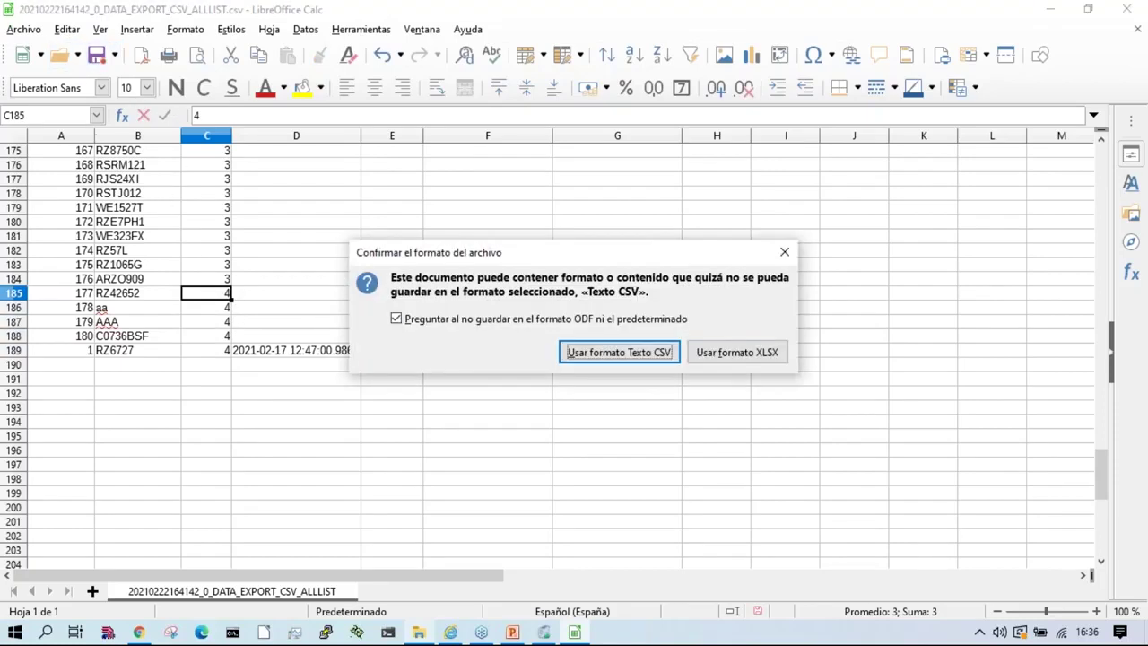
{"action": "left_click", "coordinate": [607, 351]}
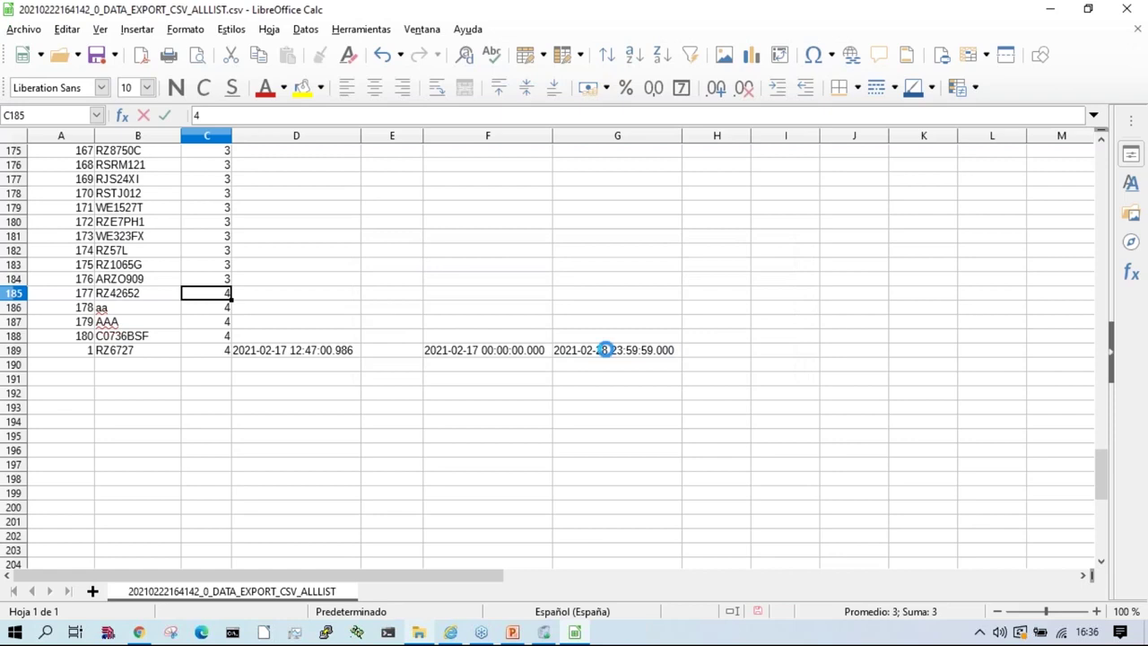
{"action": "left_click", "coordinate": [1127, 8]}
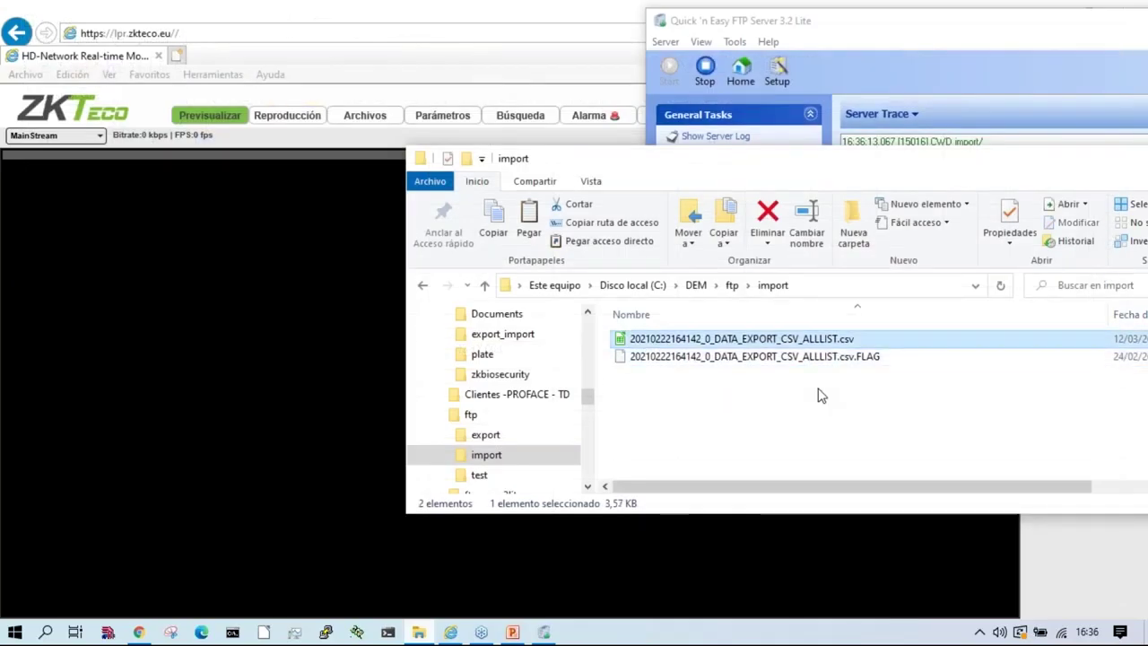
Step: Delete the old .csv.FLAG file and duplicate the updated ALLLIST CSV
{"action": "key", "text": "Down"}
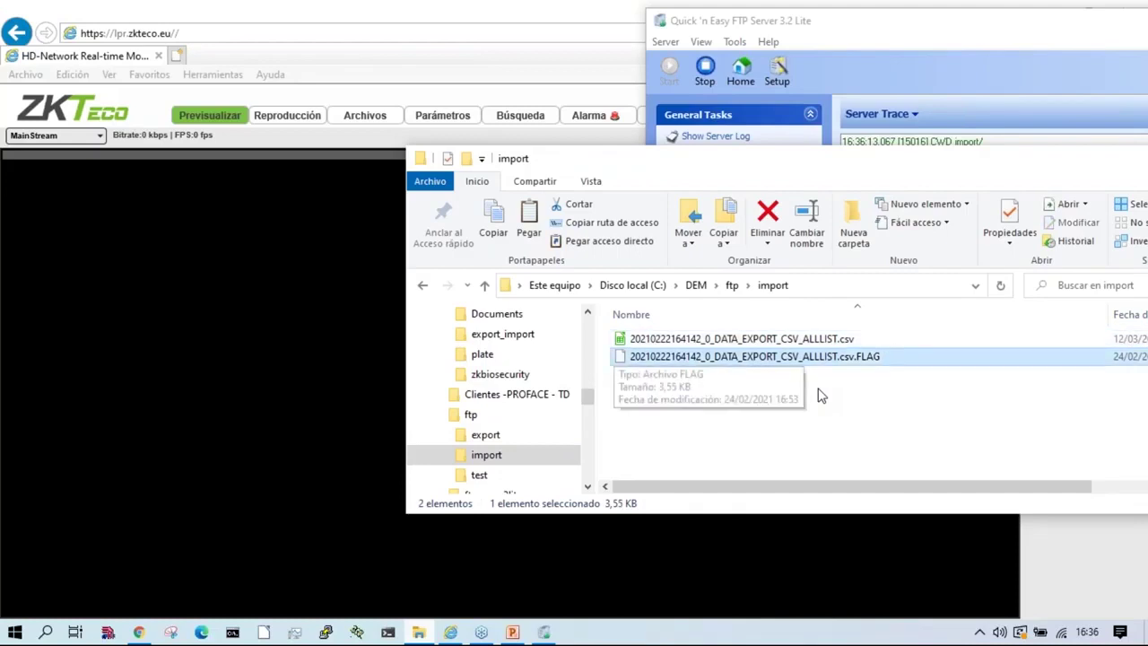
{"action": "key", "text": "Delete"}
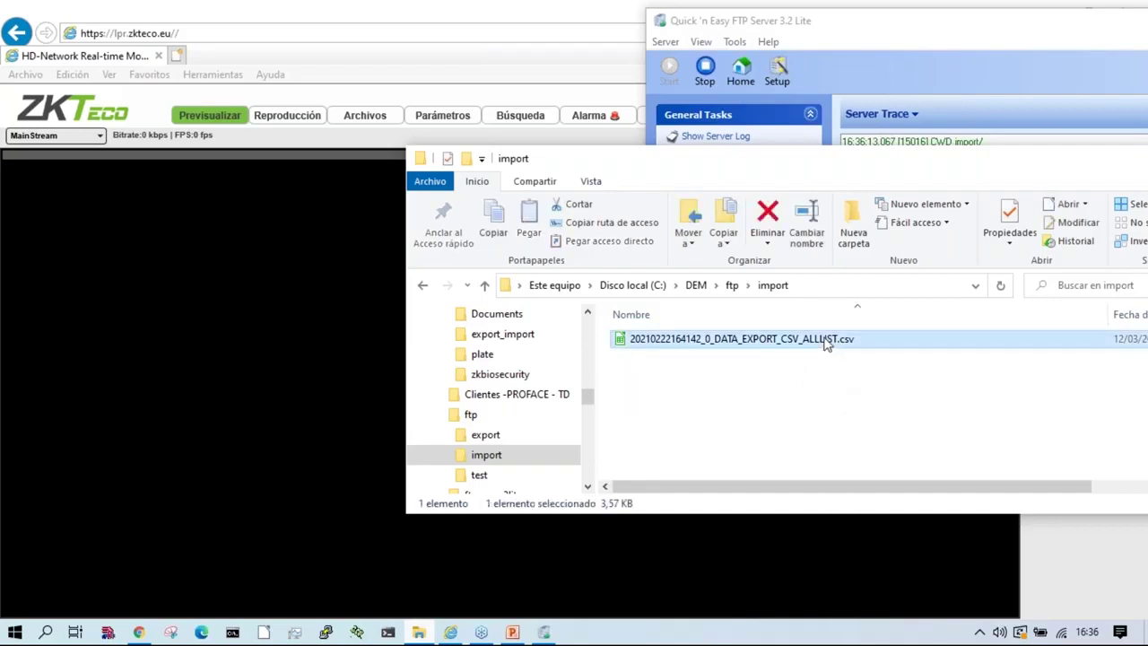
{"action": "key", "text": "ctrl+c"}
{"action": "key", "text": "ctrl+v"}
Step: Rename the duplicate to end in .csv.FLAG, accepting the extension-change warning
{"action": "right_click", "coordinate": [823, 349]}
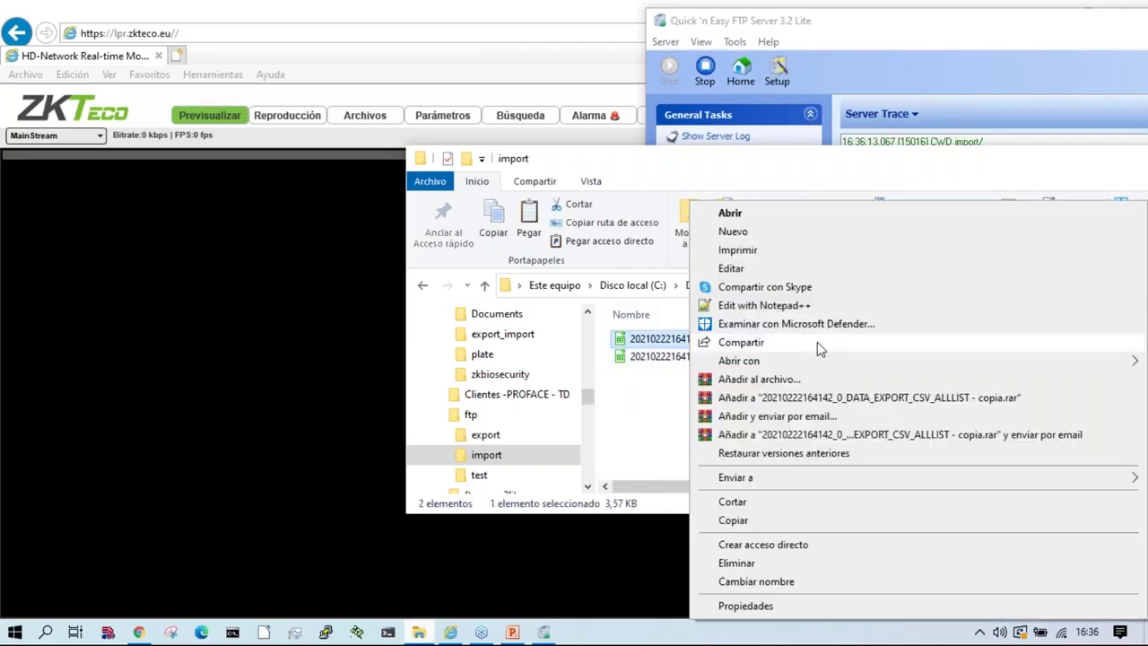
{"action": "left_click", "coordinate": [815, 582]}
{"action": "key", "text": "Right"}
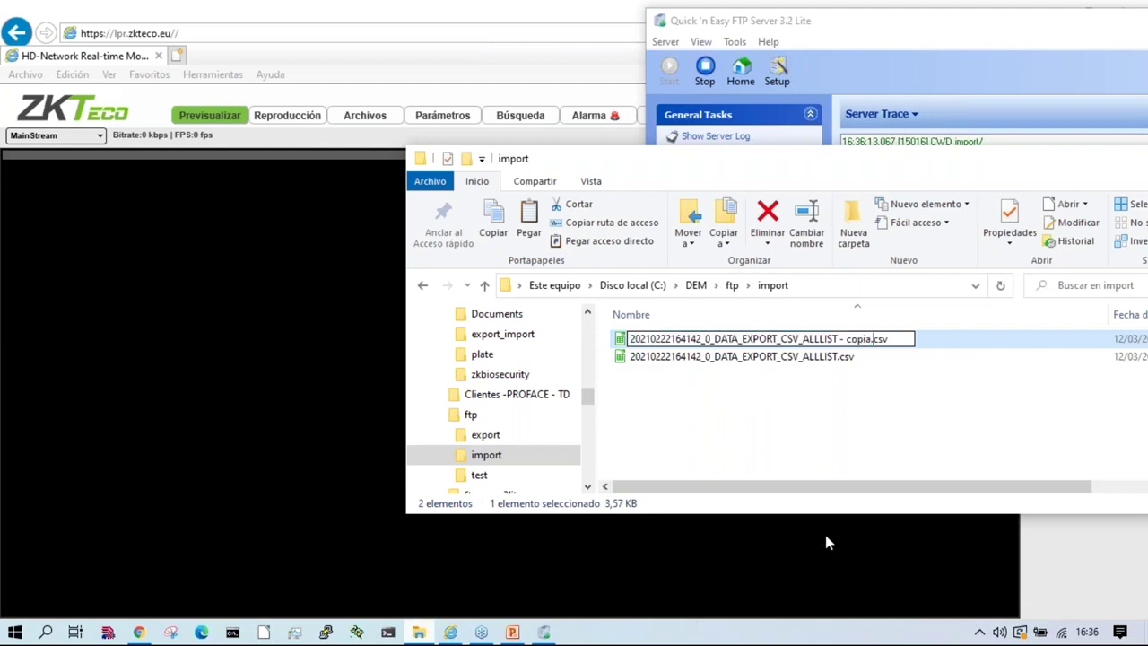
{"action": "type", "text": "LAG"}
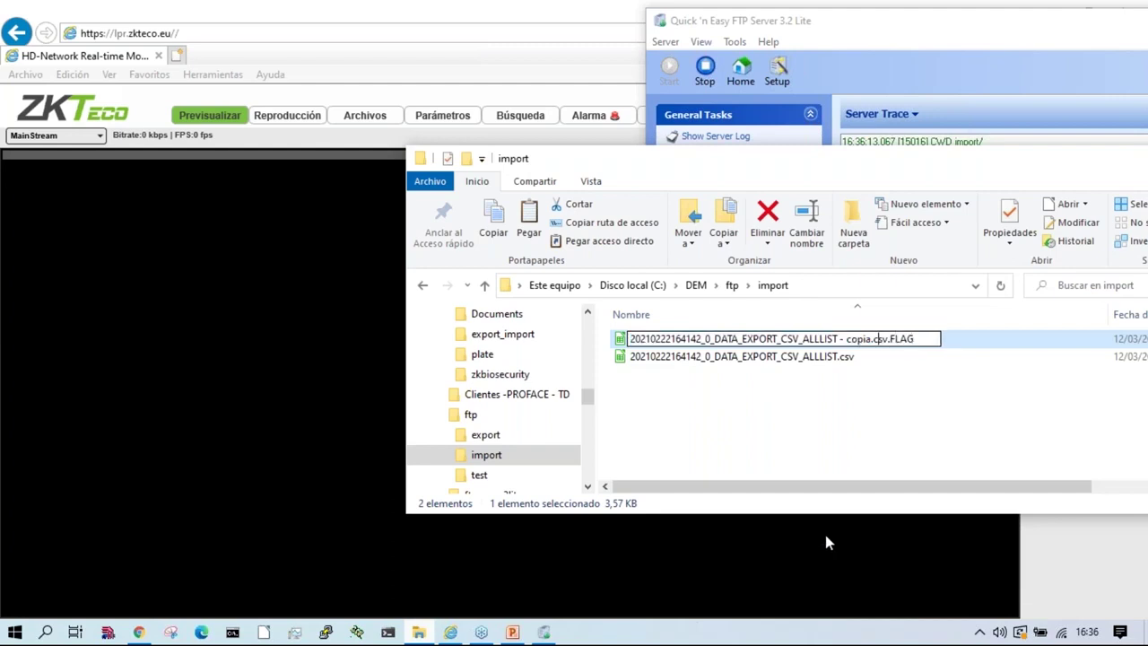
{"action": "key", "text": "BackSpace"}
{"action": "key", "text": "BackSpace"}
{"action": "key", "text": "BackSpace"}
{"action": "key", "text": "BackSpace"}
{"action": "key", "text": "BackSpace"}
{"action": "key", "text": "BackSpace"}
{"action": "key", "text": "BackSpace"}
{"action": "key", "text": "BackSpace"}
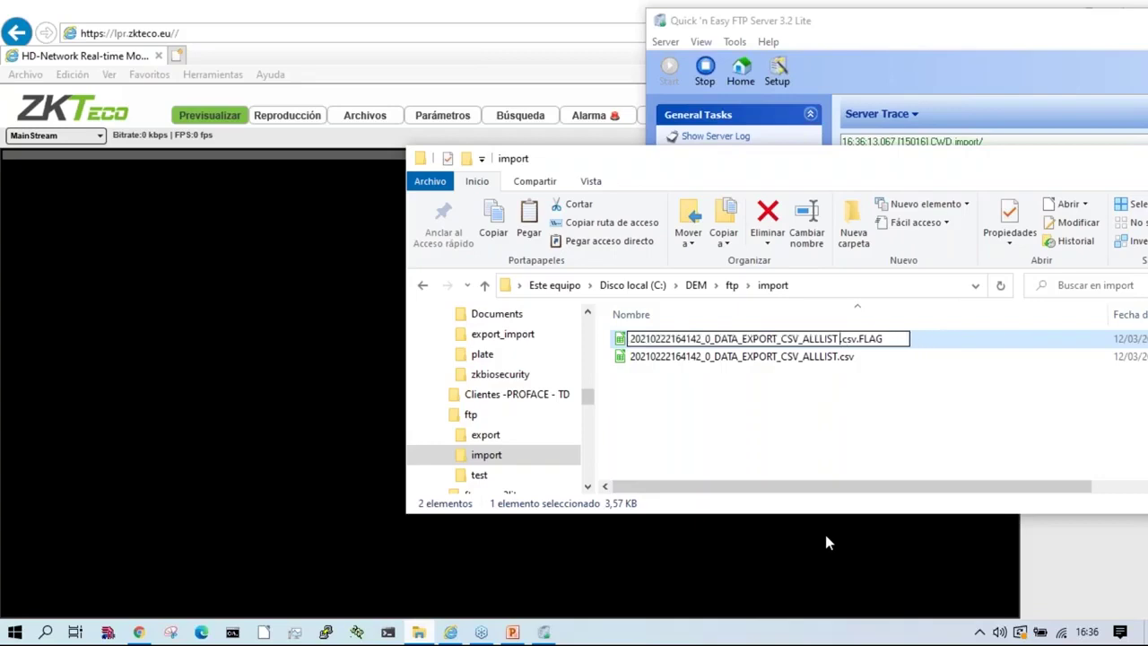
{"action": "key", "text": "Return"}
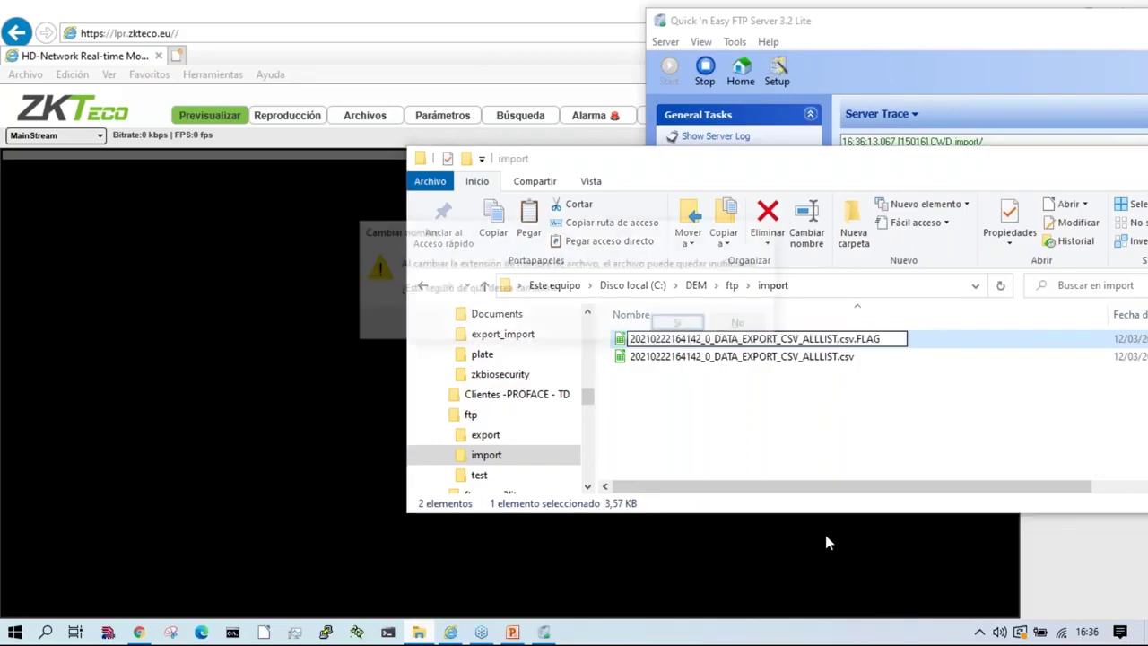
{"action": "key", "text": "Return"}
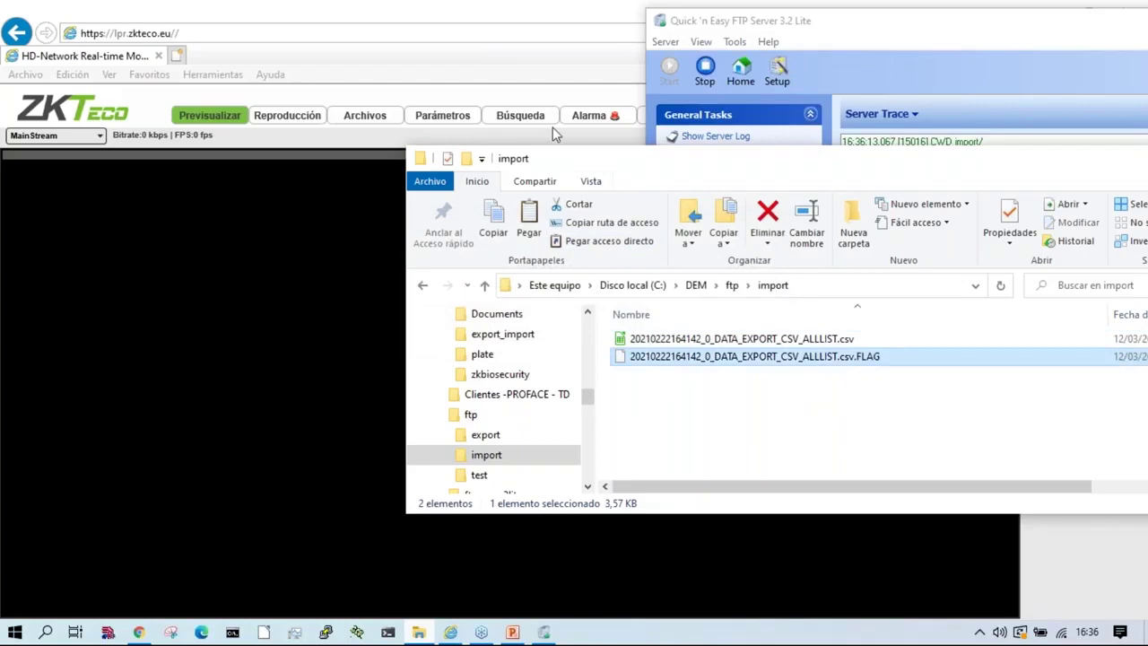
{"action": "left_click", "coordinate": [558, 32]}
Step: Under LPR > Listas, view regist plates (180 plates), then authorize plates' single stored plate
{"action": "left_click", "coordinate": [676, 115]}
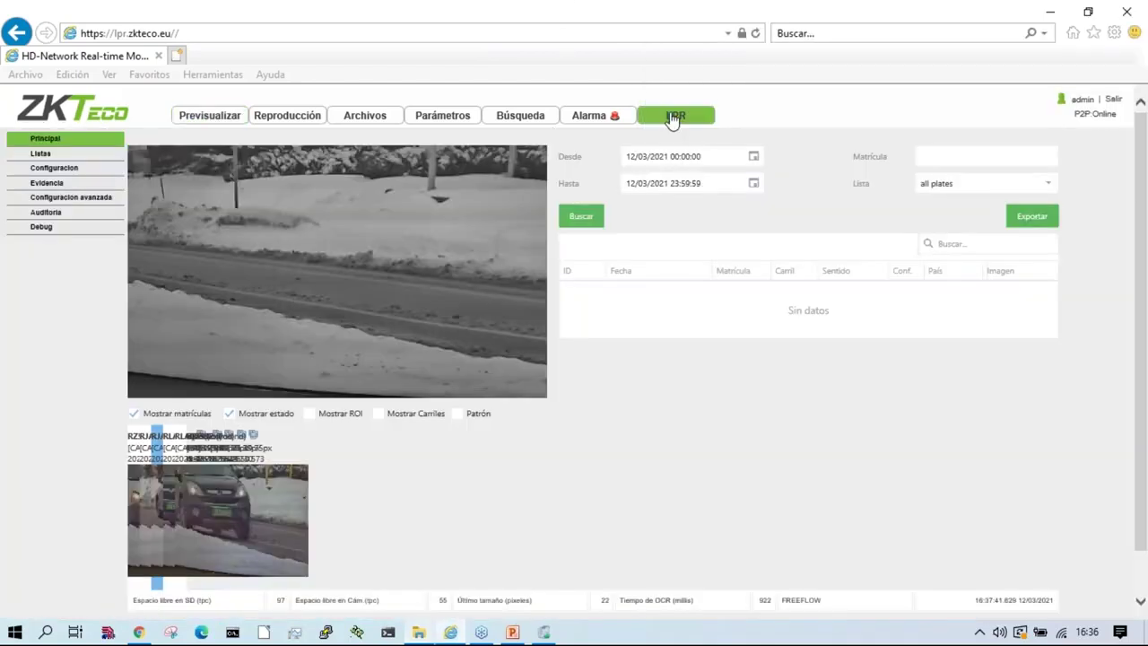
{"action": "left_click", "coordinate": [41, 158]}
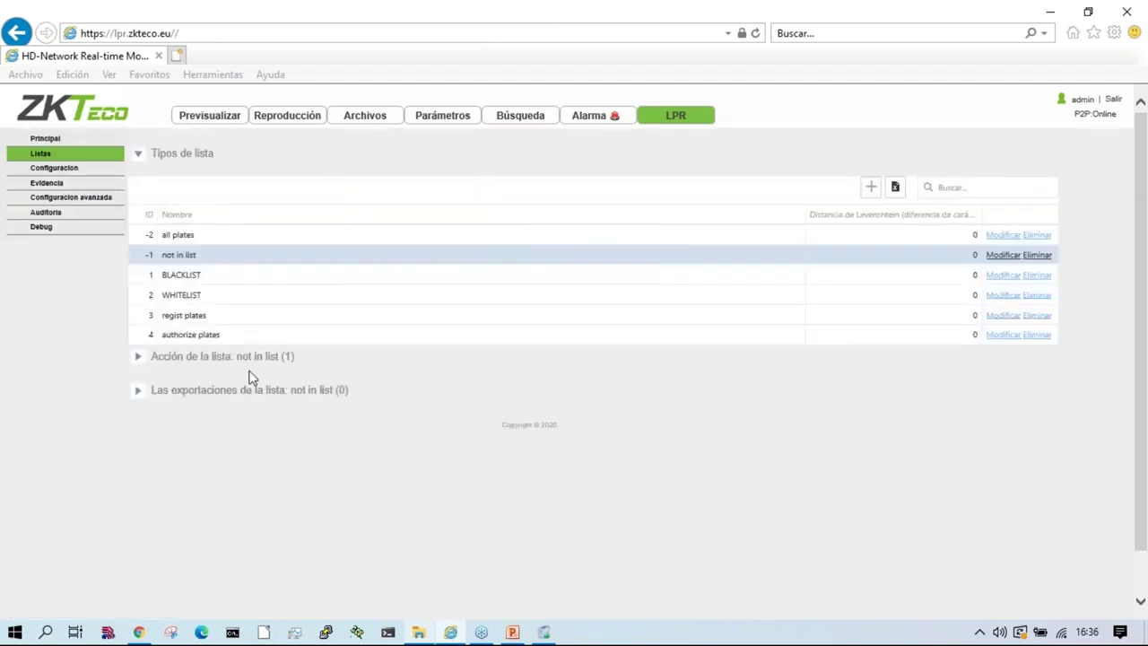
{"action": "left_click", "coordinate": [183, 321]}
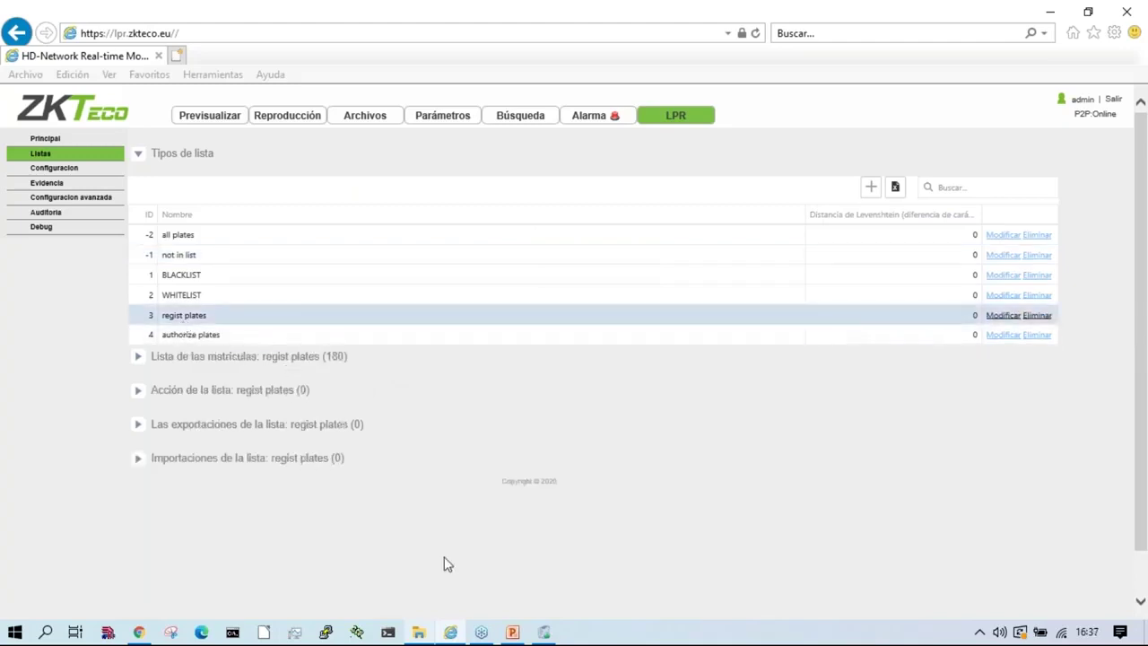
{"action": "left_click", "coordinate": [177, 333]}
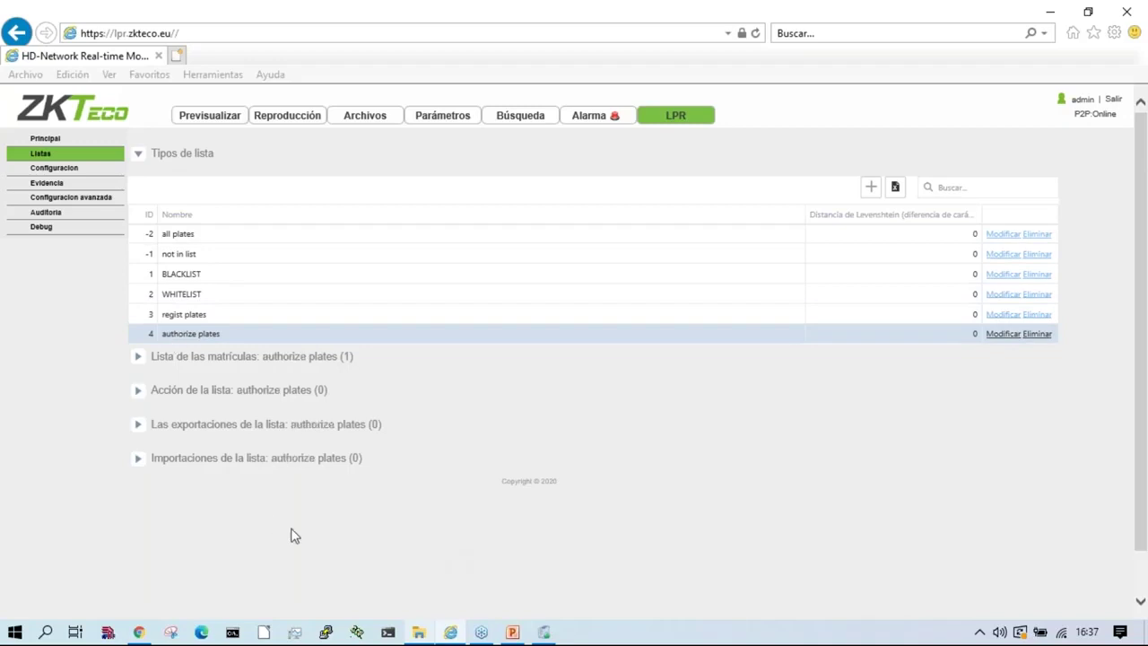
{"action": "left_click", "coordinate": [287, 359]}
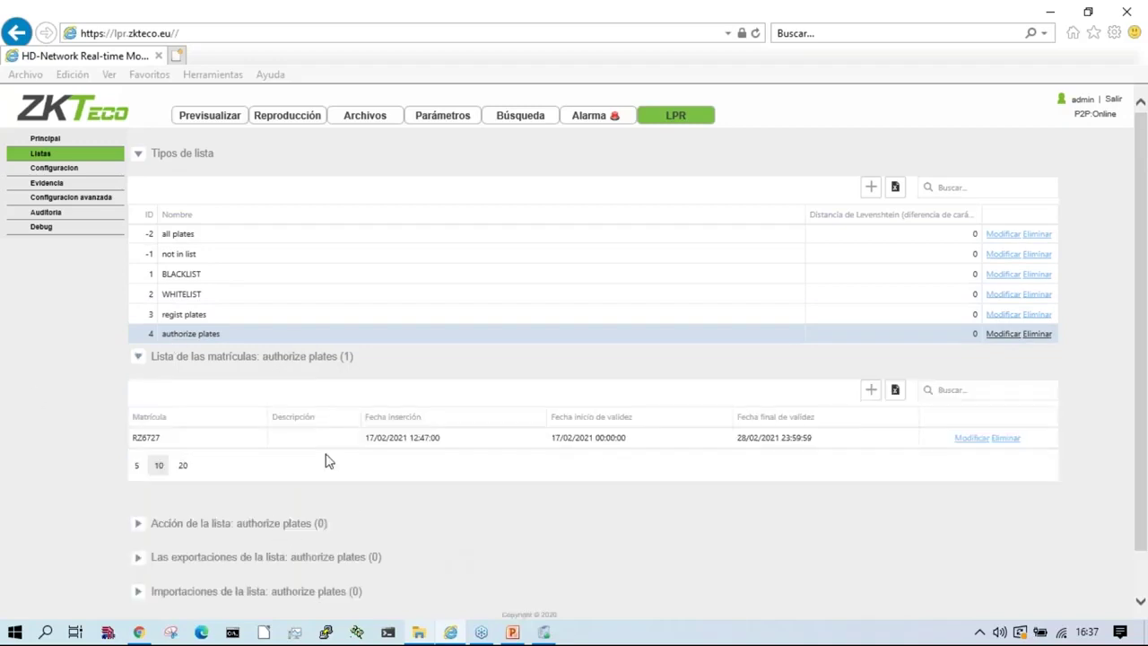
Step: Select the all plates list and set its Test Webinar action to Inhabilitado
{"action": "left_click", "coordinate": [187, 237]}
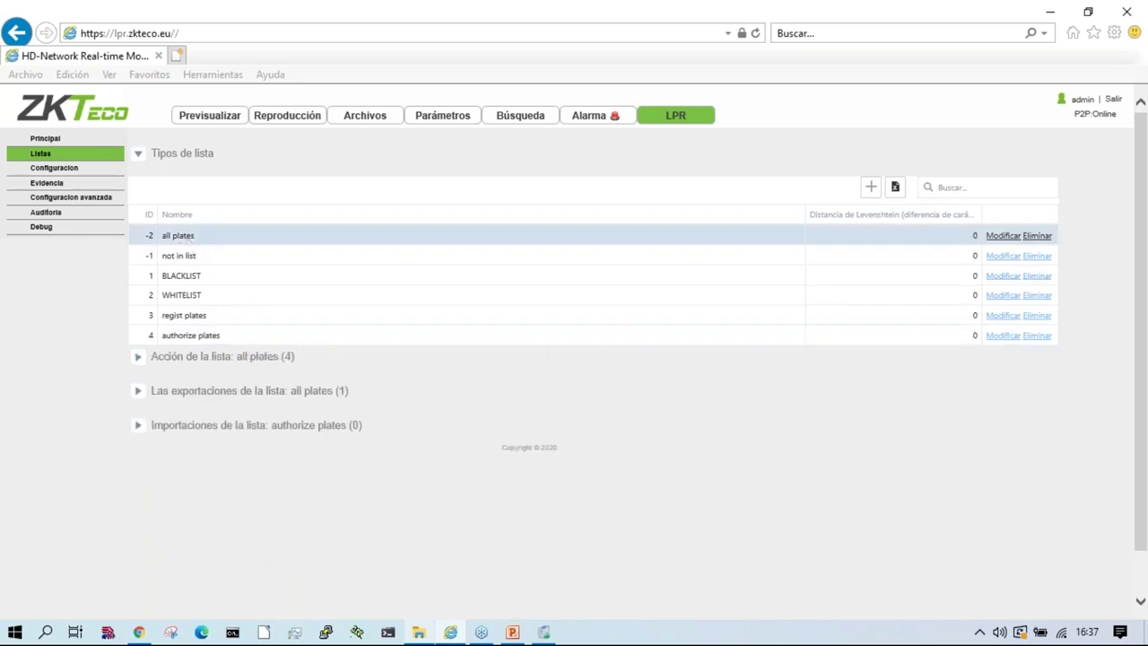
{"action": "left_click", "coordinate": [200, 360]}
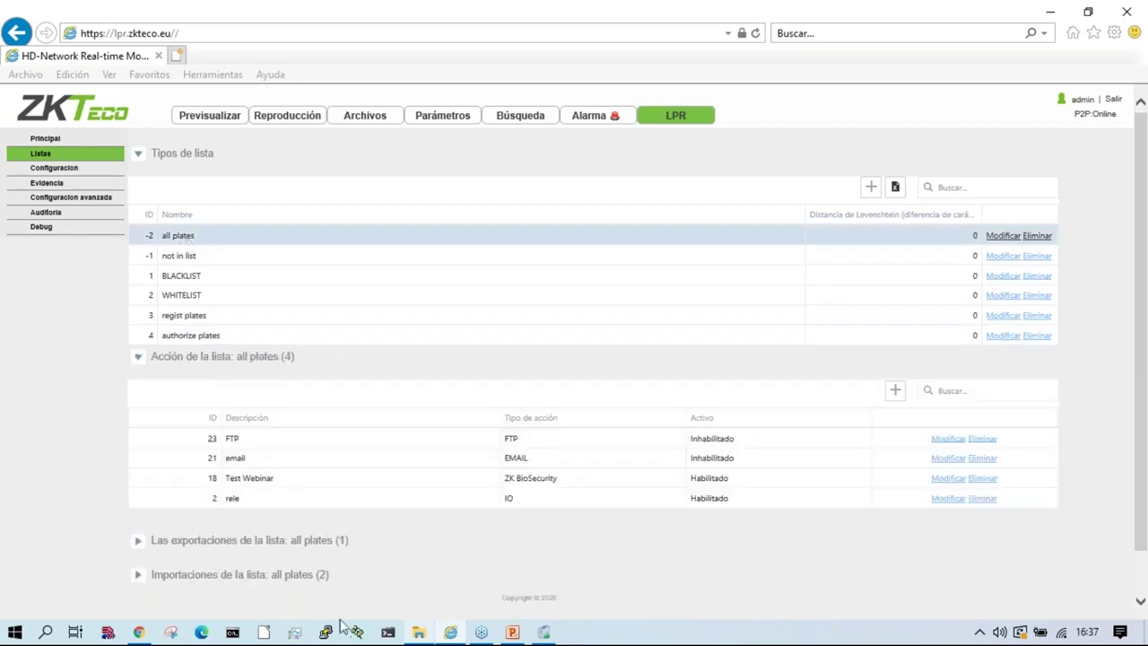
{"action": "left_click", "coordinate": [275, 441]}
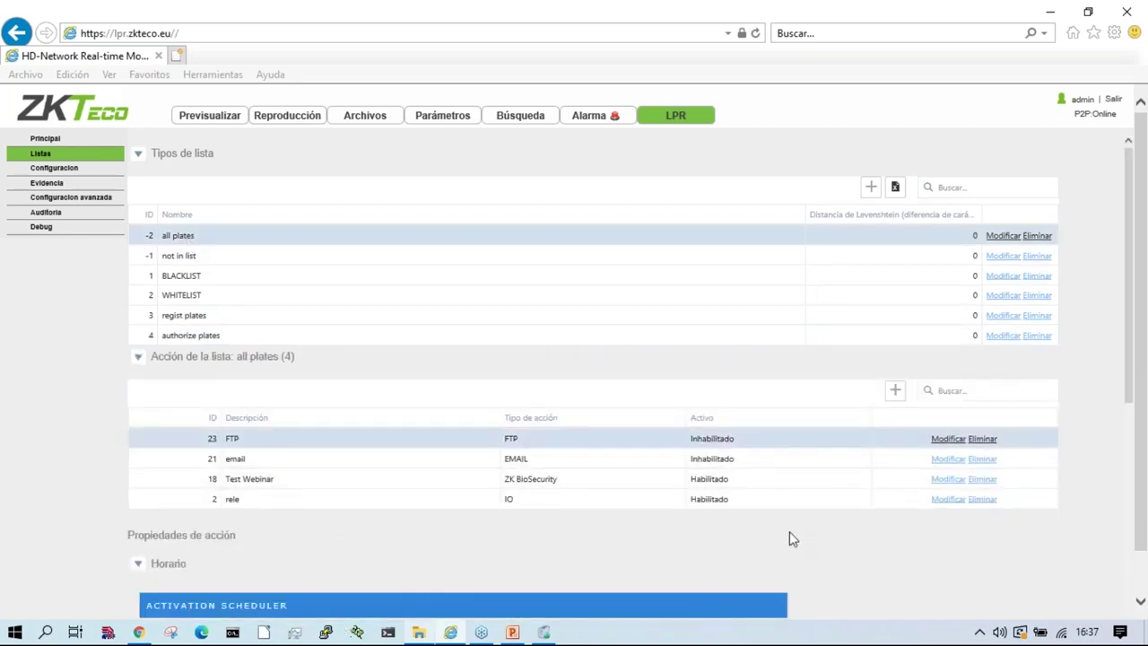
{"action": "left_click", "coordinate": [950, 479]}
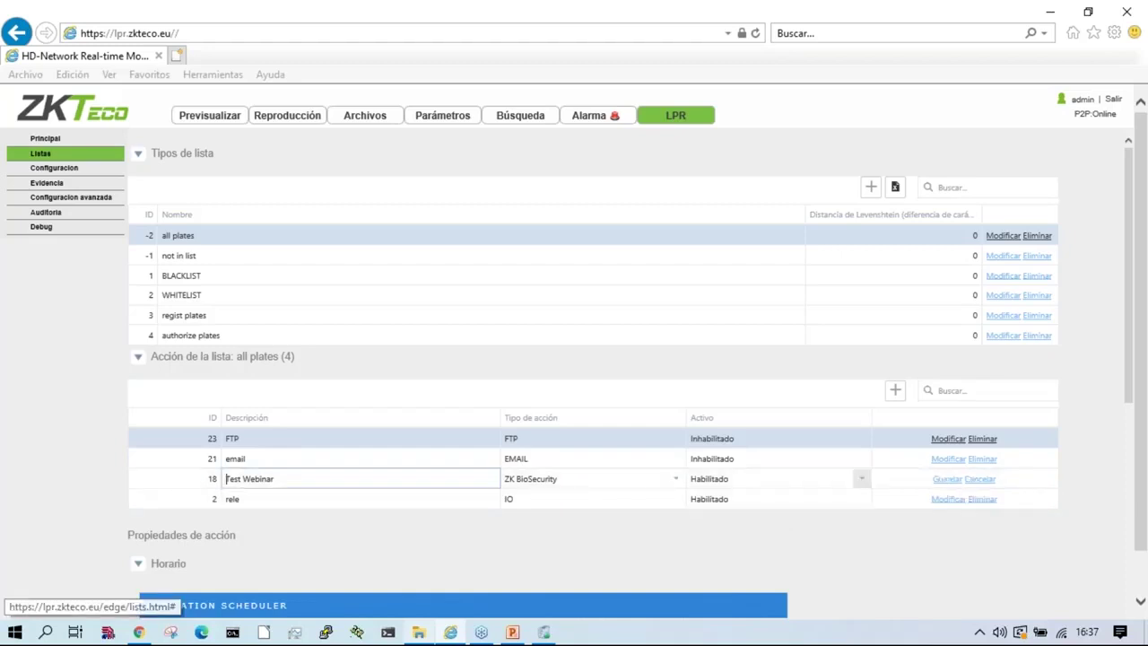
{"action": "left_click", "coordinate": [771, 479]}
{"action": "left_click", "coordinate": [744, 495]}
{"action": "left_click", "coordinate": [950, 479]}
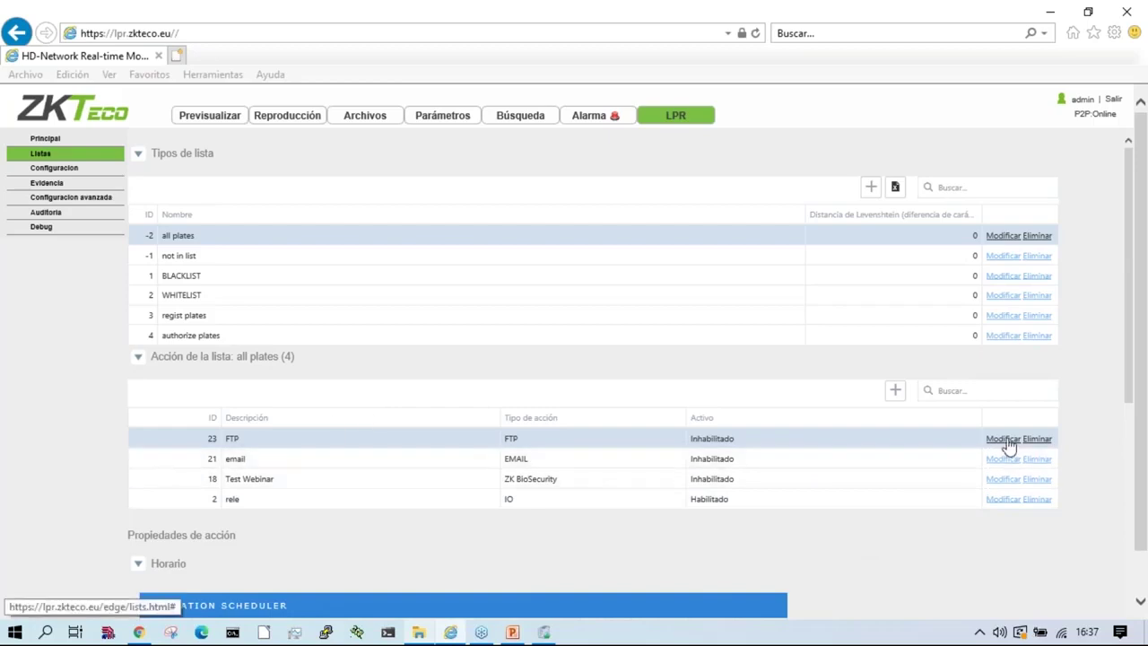
Step: Enable the all plates FTP action (127.0.0.1, port 21, XML) and save it
{"action": "left_click", "coordinate": [1007, 440]}
{"action": "left_click", "coordinate": [750, 438]}
{"action": "key", "text": "Up"}
{"action": "key", "text": "Return"}
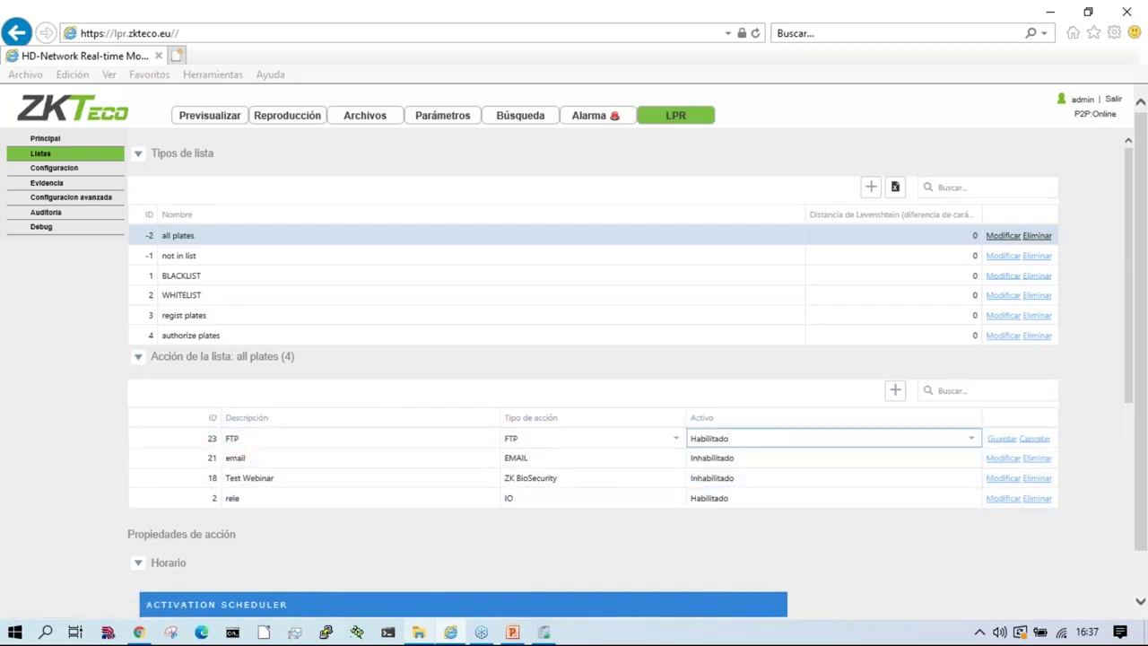
{"action": "key", "text": "Return"}
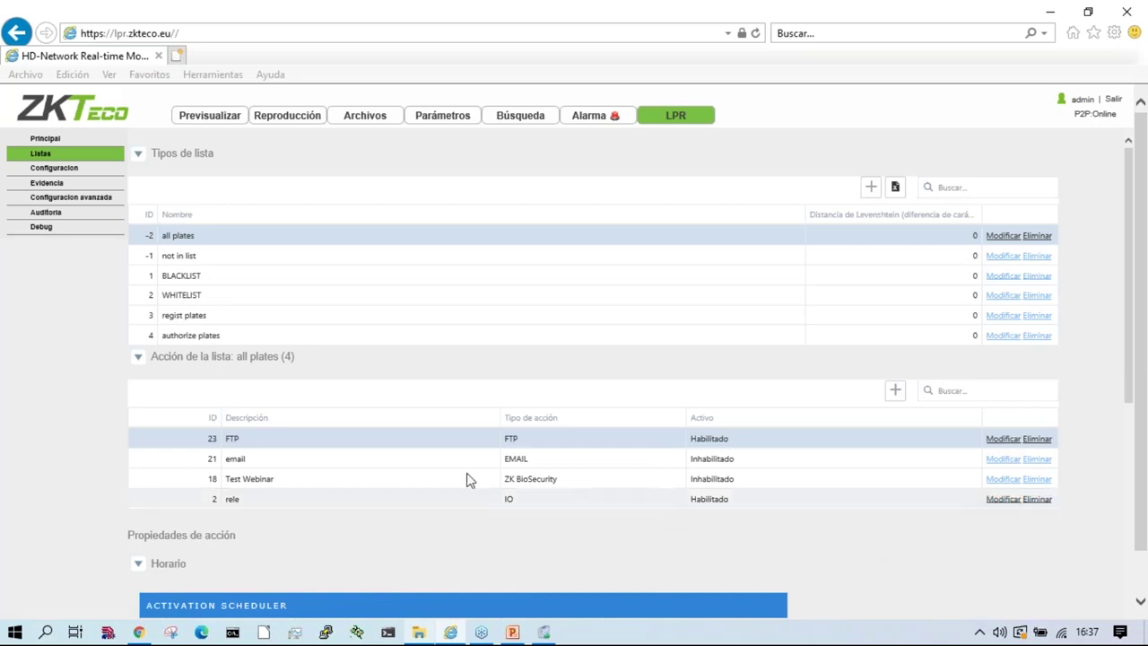
Step: Review the list's actions and show the IMPORT entry's import settings
{"action": "scroll", "coordinate": [413, 463], "scroll_direction": "down", "scroll_amount": 3}
{"action": "scroll", "coordinate": [423, 464], "scroll_direction": "down", "scroll_amount": 4}
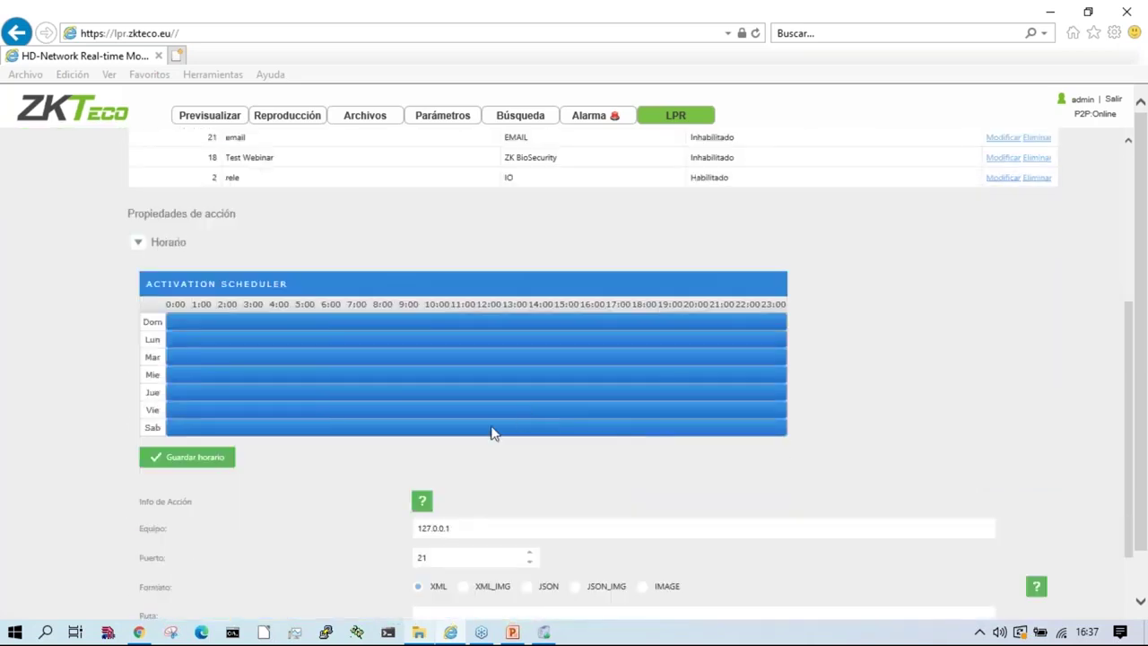
{"action": "scroll", "coordinate": [494, 431], "scroll_direction": "up", "scroll_amount": 4}
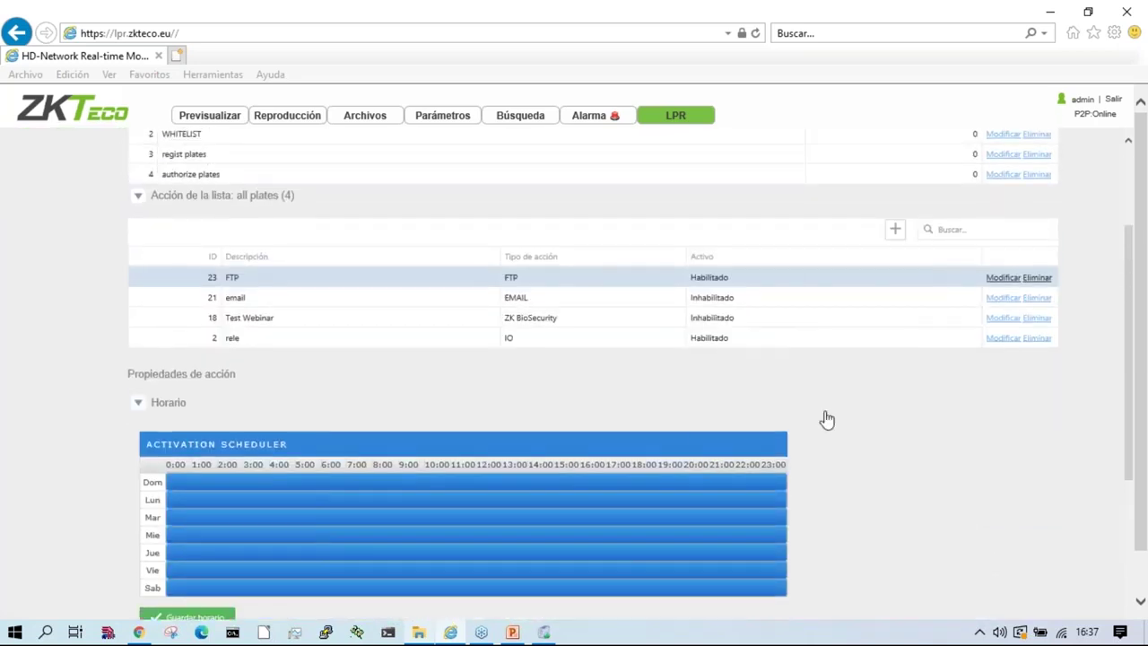
{"action": "scroll", "coordinate": [834, 430], "scroll_direction": "down", "scroll_amount": 4}
{"action": "scroll", "coordinate": [863, 464], "scroll_direction": "down", "scroll_amount": 4}
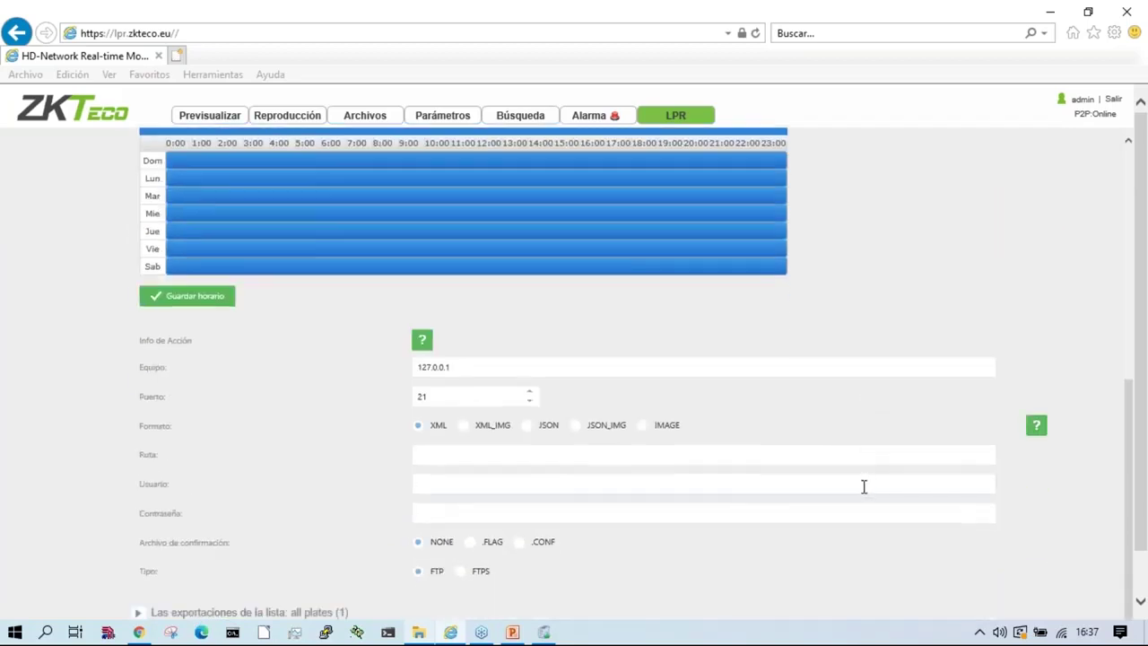
{"action": "scroll", "coordinate": [863, 486], "scroll_direction": "up", "scroll_amount": 5}
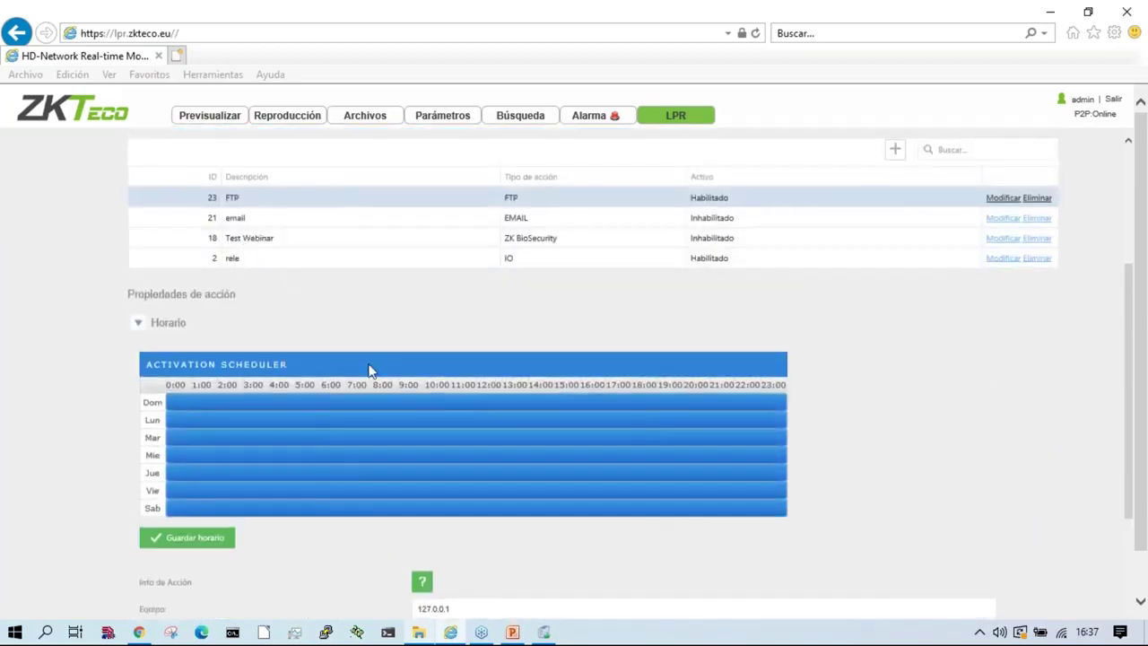
{"action": "scroll", "coordinate": [293, 269], "scroll_direction": "up", "scroll_amount": 5}
{"action": "scroll", "coordinate": [425, 571], "scroll_direction": "down", "scroll_amount": 8}
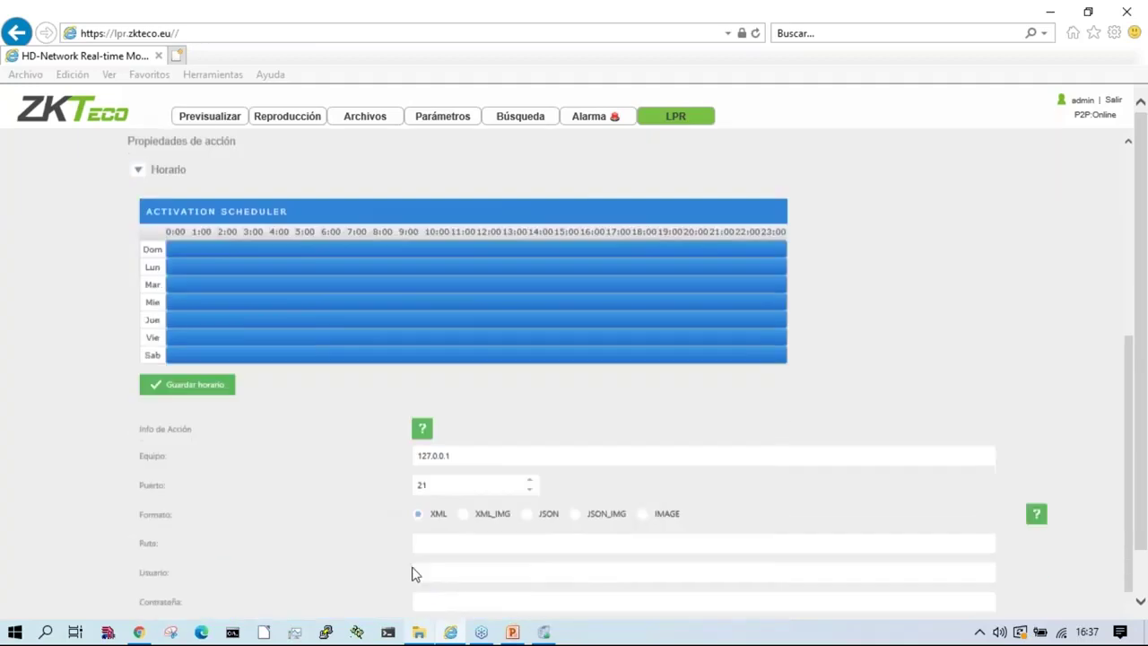
{"action": "scroll", "coordinate": [346, 405], "scroll_direction": "up", "scroll_amount": 5}
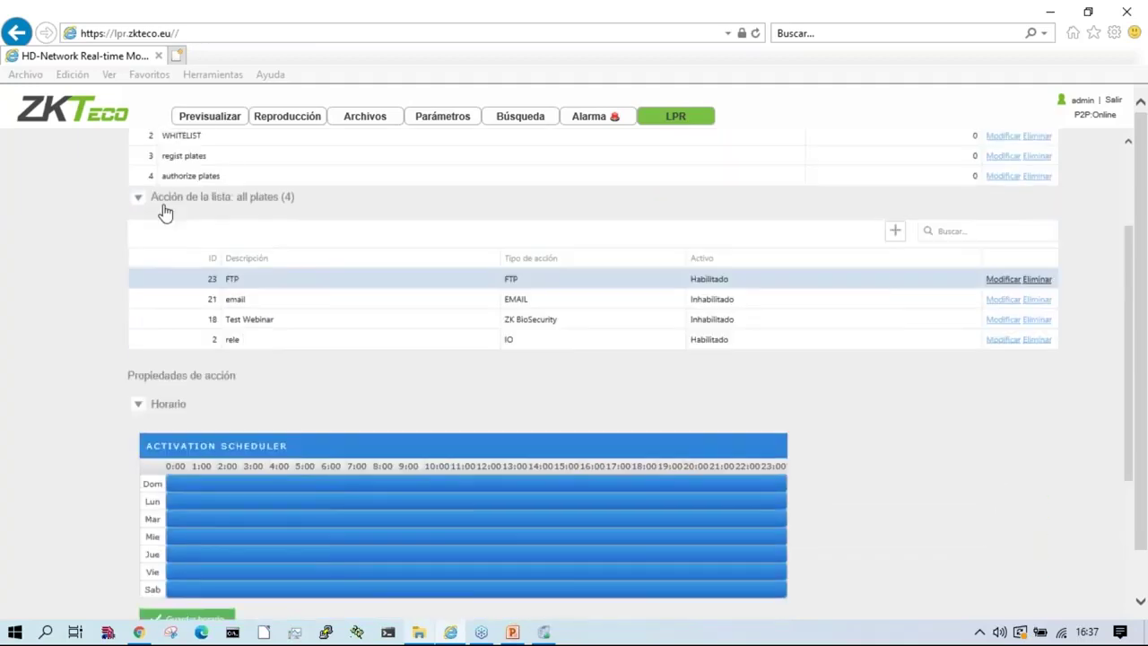
{"action": "scroll", "coordinate": [321, 470], "scroll_direction": "down", "scroll_amount": 8}
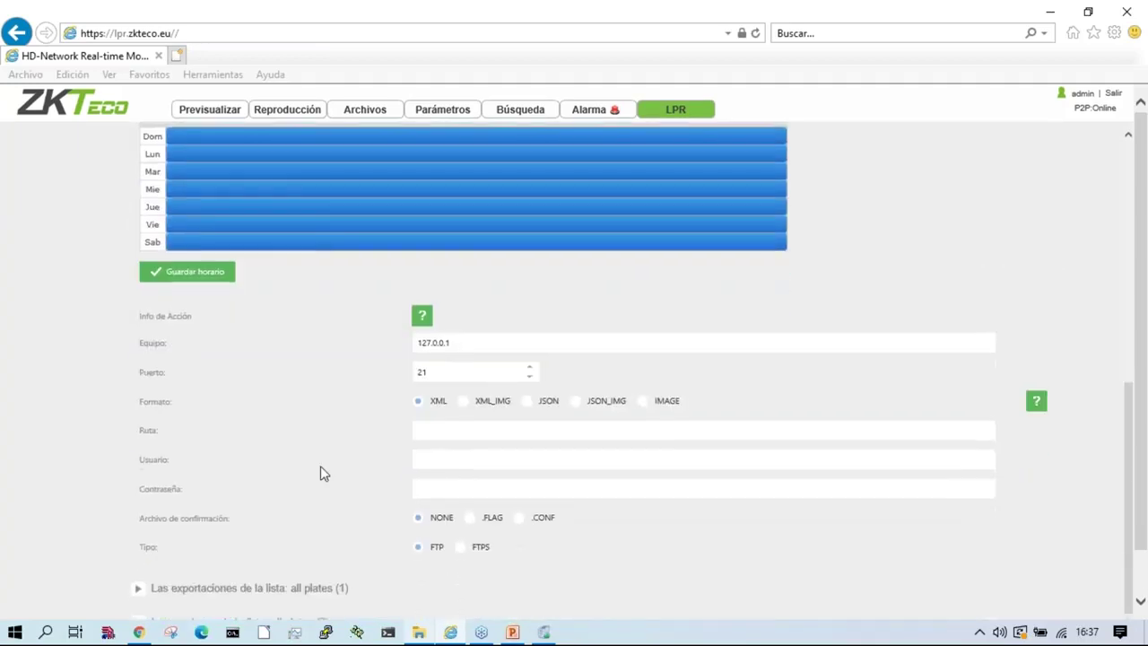
{"action": "scroll", "coordinate": [320, 470], "scroll_direction": "down", "scroll_amount": 1}
{"action": "scroll", "coordinate": [251, 574], "scroll_direction": "up", "scroll_amount": 3}
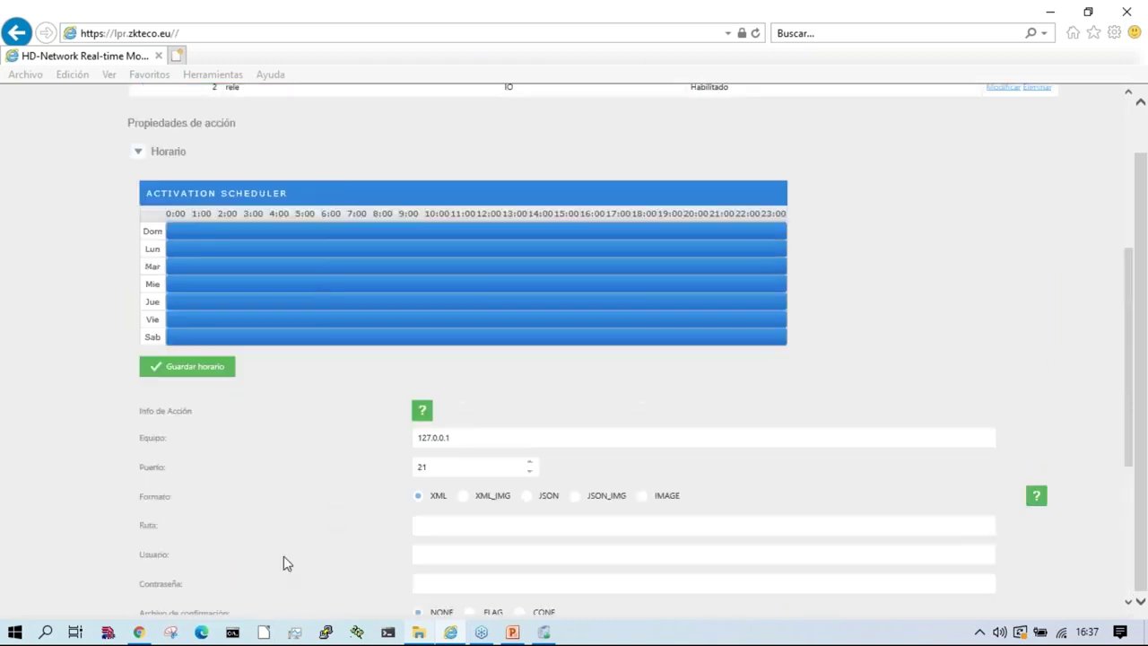
{"action": "scroll", "coordinate": [692, 403], "scroll_direction": "up", "scroll_amount": 8}
{"action": "scroll", "coordinate": [672, 501], "scroll_direction": "down", "scroll_amount": 15}
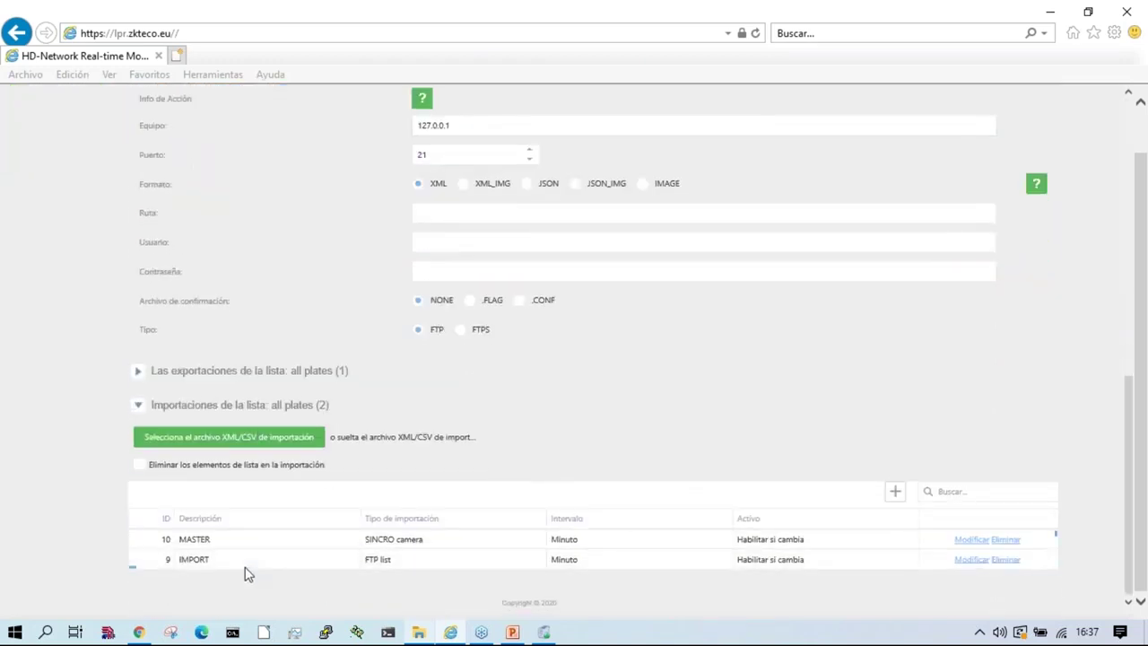
{"action": "left_click", "coordinate": [328, 559]}
{"action": "scroll", "coordinate": [566, 472], "scroll_direction": "up", "scroll_amount": 10}
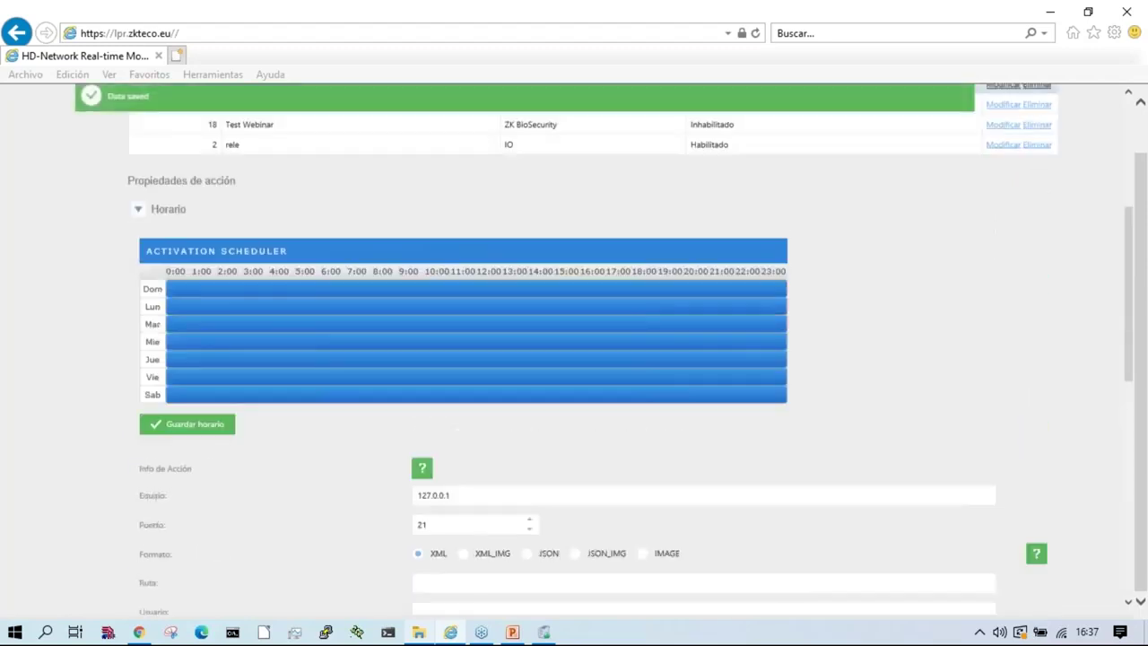
{"action": "scroll", "coordinate": [212, 302], "scroll_direction": "up", "scroll_amount": 3}
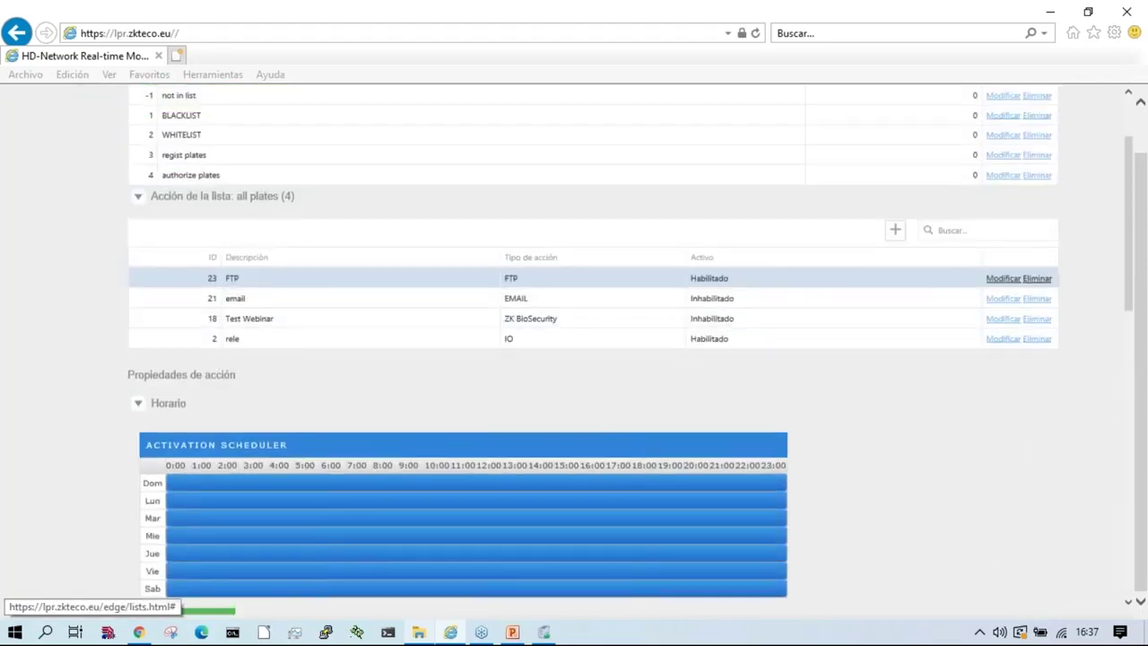
Step: Delete the FTP action from the all plates list
{"action": "left_click", "coordinate": [1039, 281]}
{"action": "left_click", "coordinate": [530, 363]}
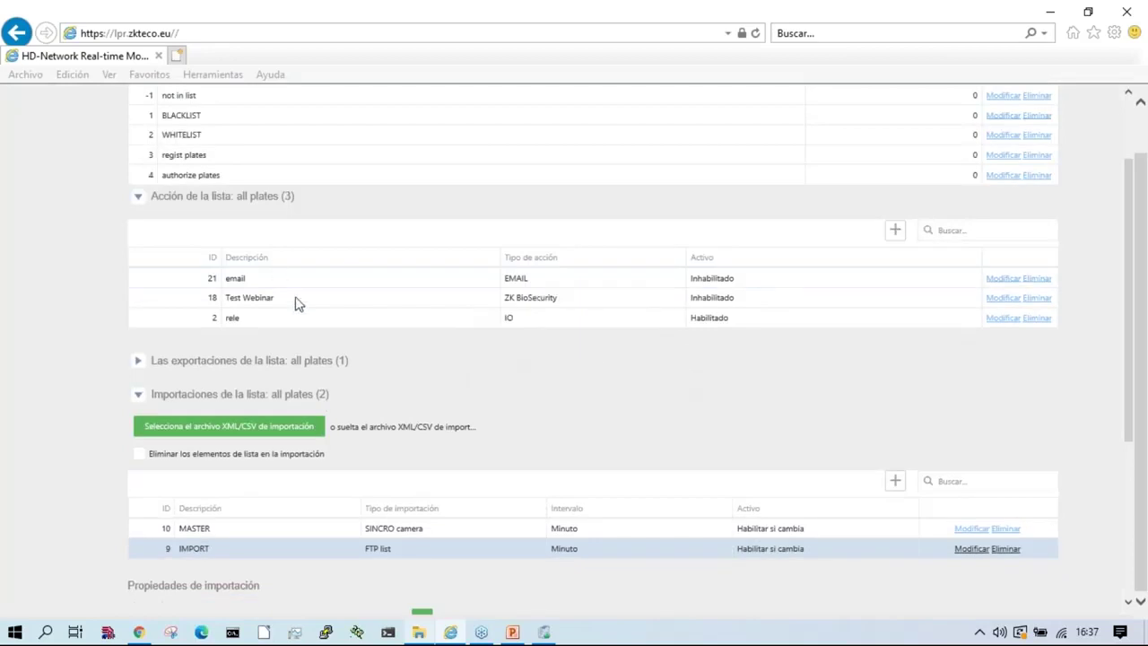
{"action": "scroll", "coordinate": [332, 377], "scroll_direction": "down", "scroll_amount": 4}
{"action": "scroll", "coordinate": [350, 421], "scroll_direction": "up", "scroll_amount": 7}
{"action": "scroll", "coordinate": [350, 422], "scroll_direction": "down", "scroll_amount": 8}
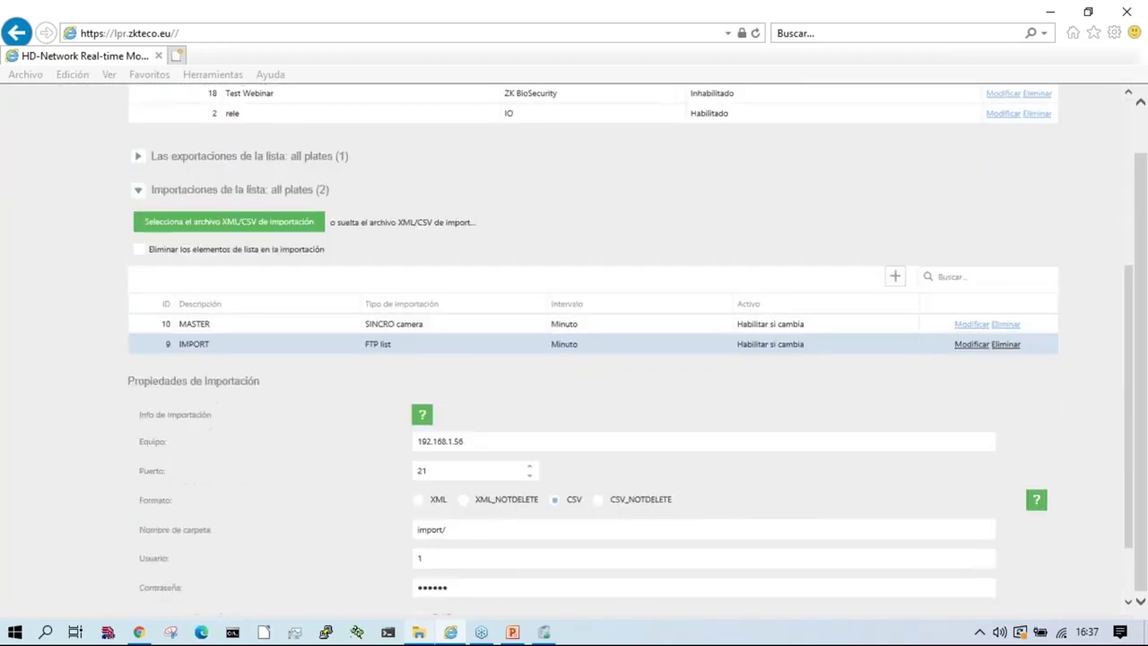
{"action": "scroll", "coordinate": [216, 345], "scroll_direction": "up", "scroll_amount": 1}
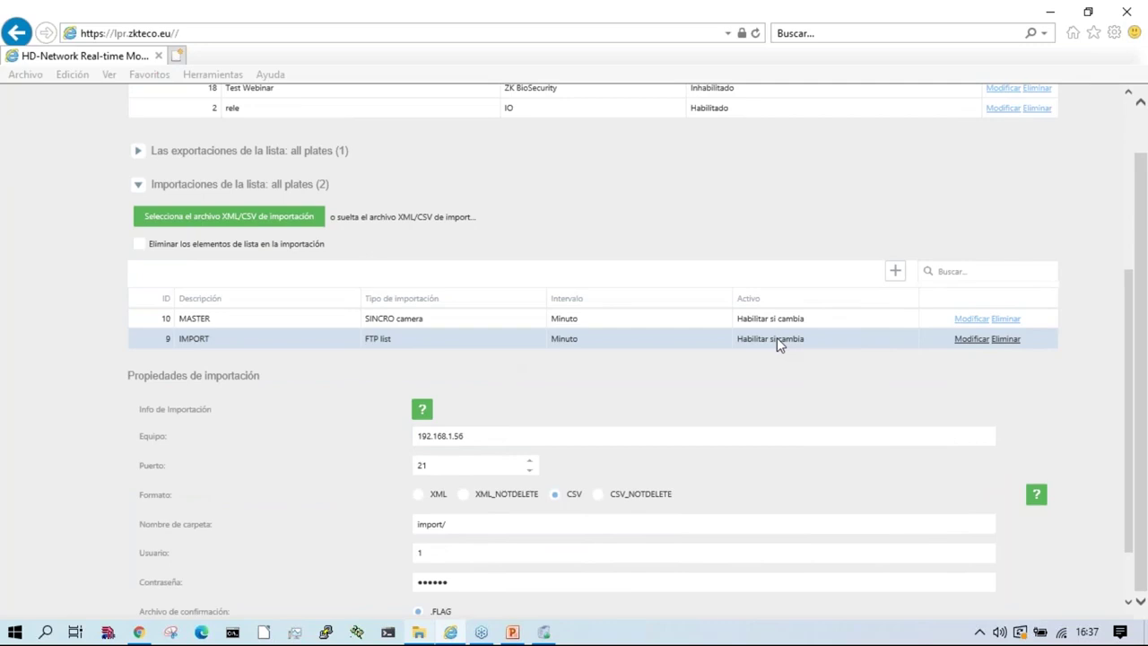
{"action": "scroll", "coordinate": [487, 394], "scroll_direction": "up", "scroll_amount": 5}
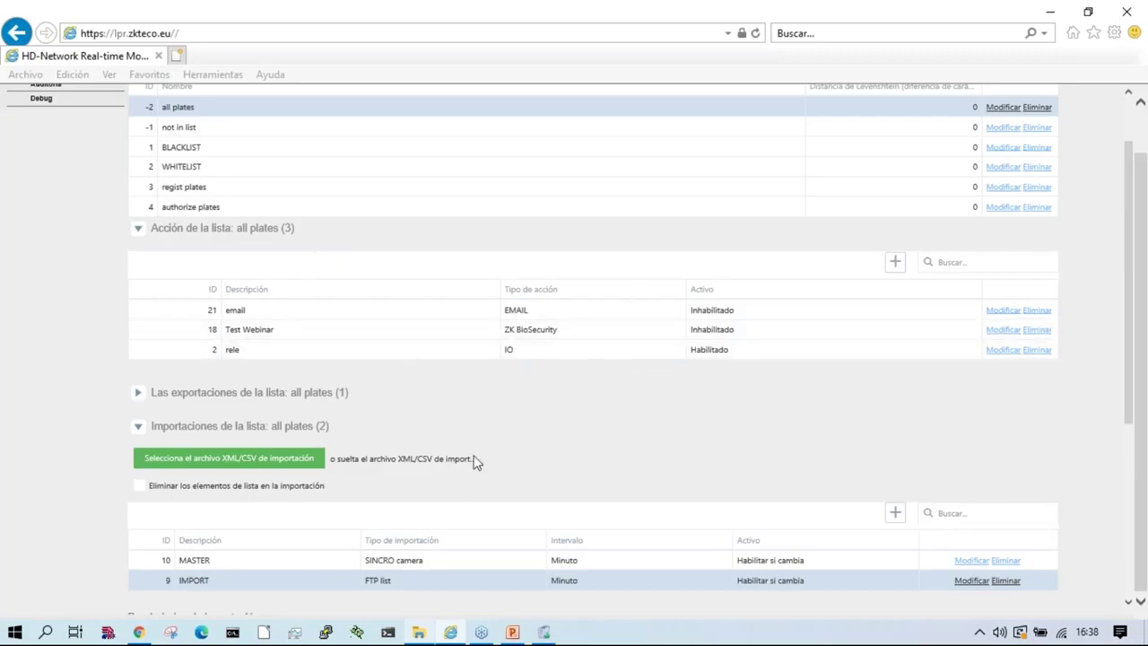
{"action": "scroll", "coordinate": [476, 461], "scroll_direction": "down", "scroll_amount": 4}
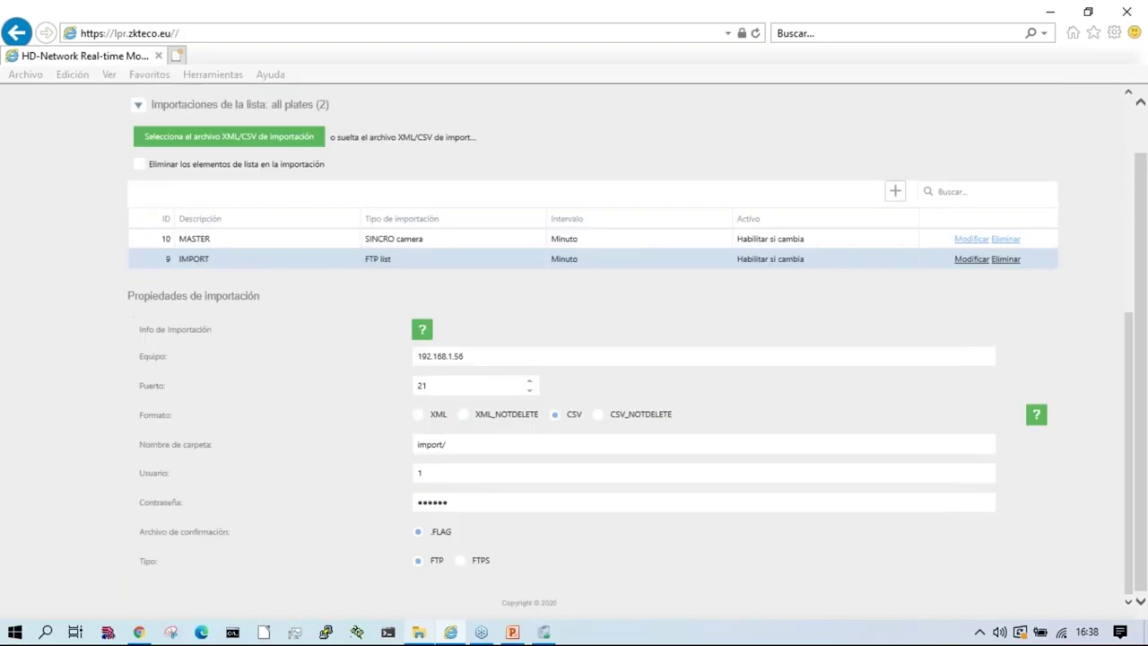
{"action": "scroll", "coordinate": [485, 381], "scroll_direction": "up", "scroll_amount": 1}
{"action": "scroll", "coordinate": [483, 382], "scroll_direction": "up", "scroll_amount": 5}
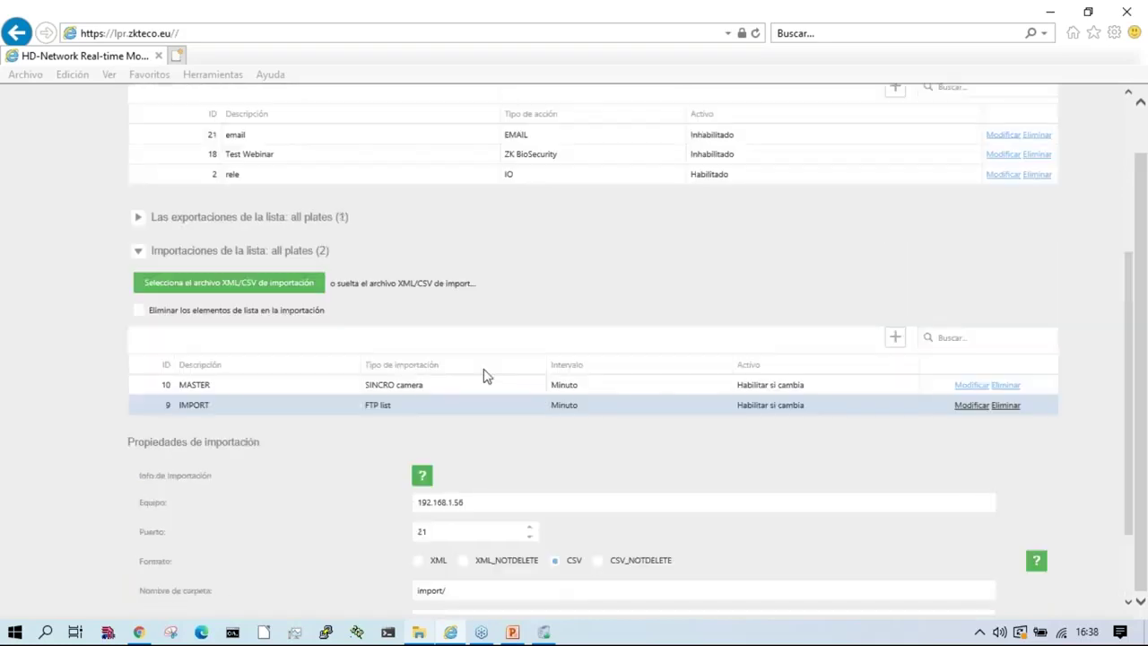
Step: Look through authorize plates, regist plates, WHITELIST, BLACKLIST and not in list, then return to all plates
{"action": "left_click", "coordinate": [394, 286]}
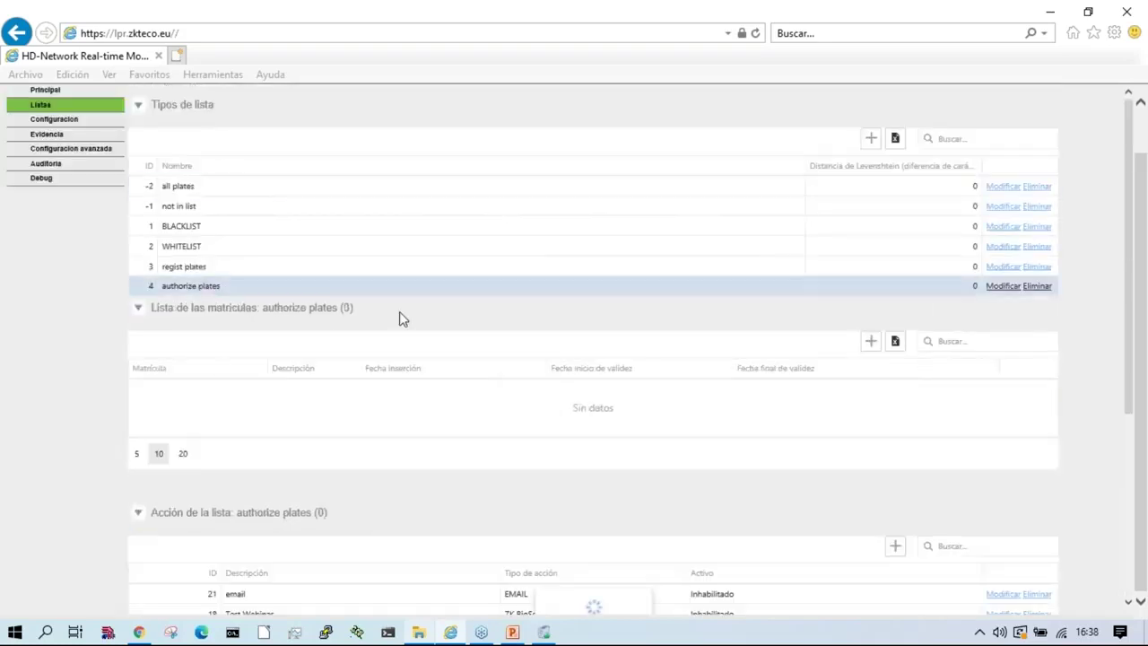
{"action": "left_click", "coordinate": [203, 273]}
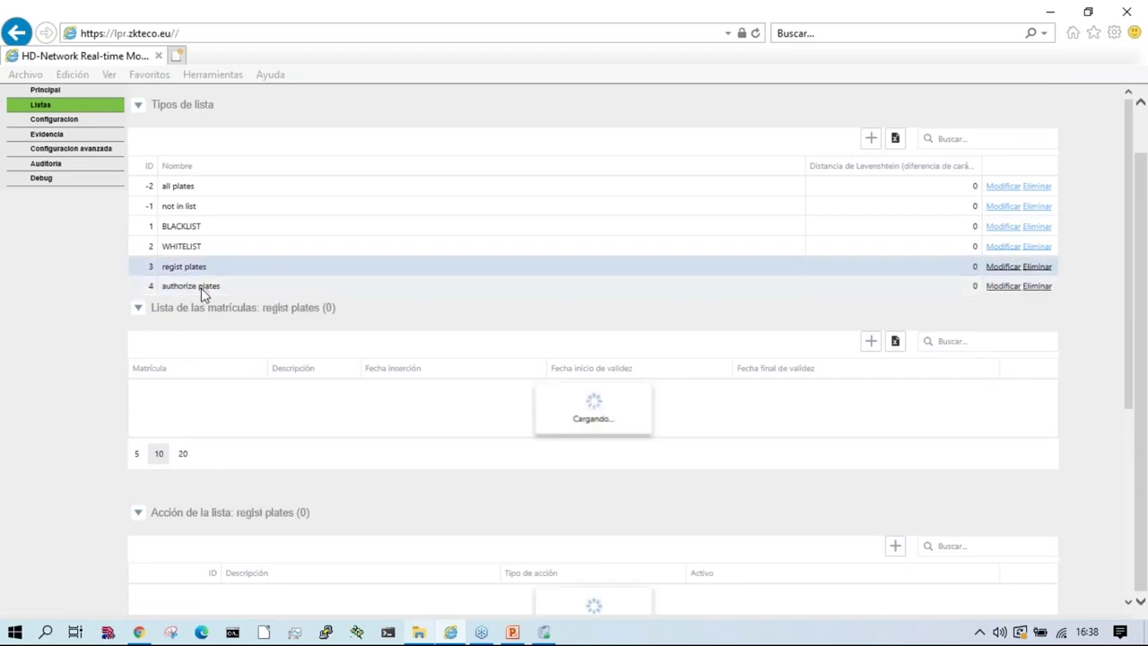
{"action": "left_click", "coordinate": [137, 308]}
{"action": "left_click", "coordinate": [133, 341]}
{"action": "left_click", "coordinate": [202, 191]}
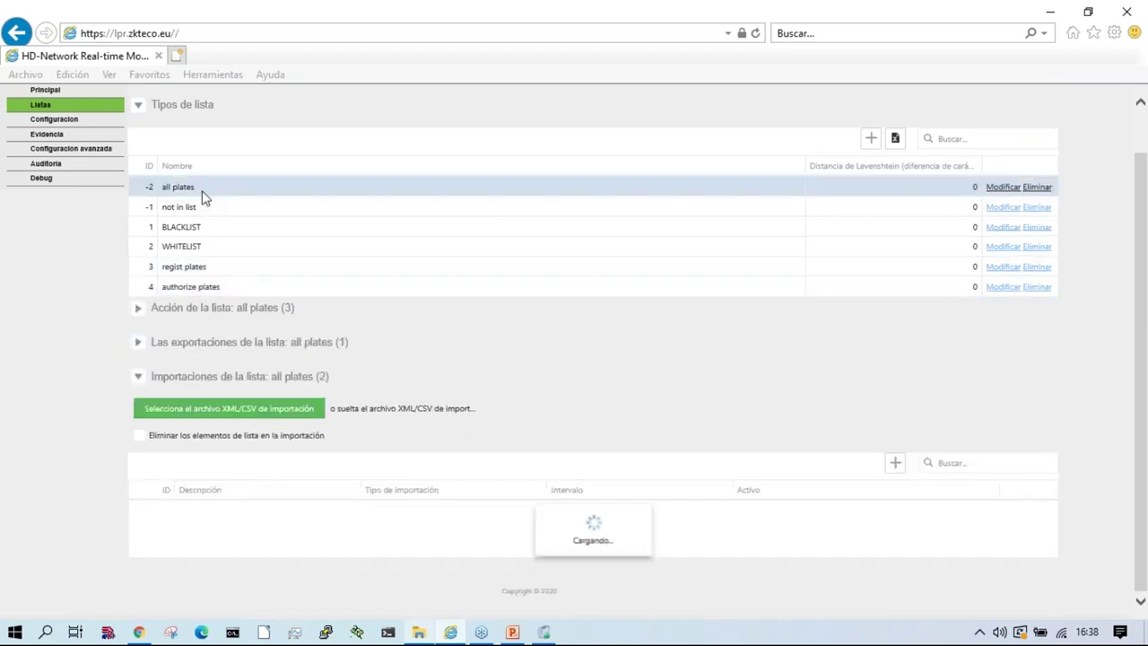
{"action": "left_click", "coordinate": [205, 286]}
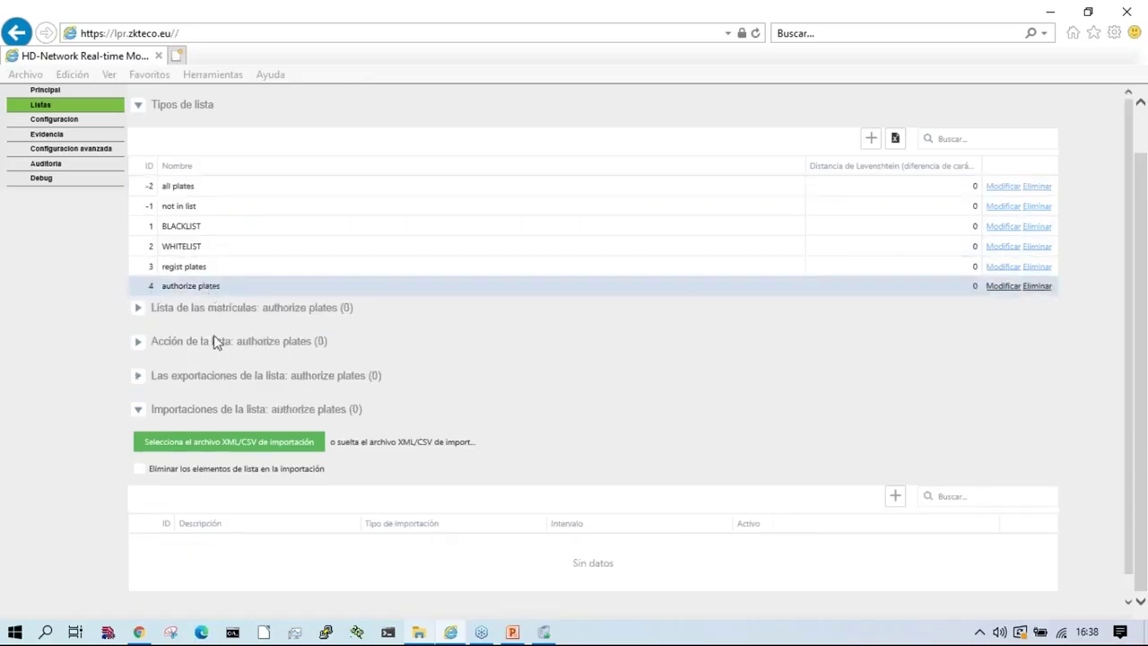
{"action": "left_click", "coordinate": [203, 268]}
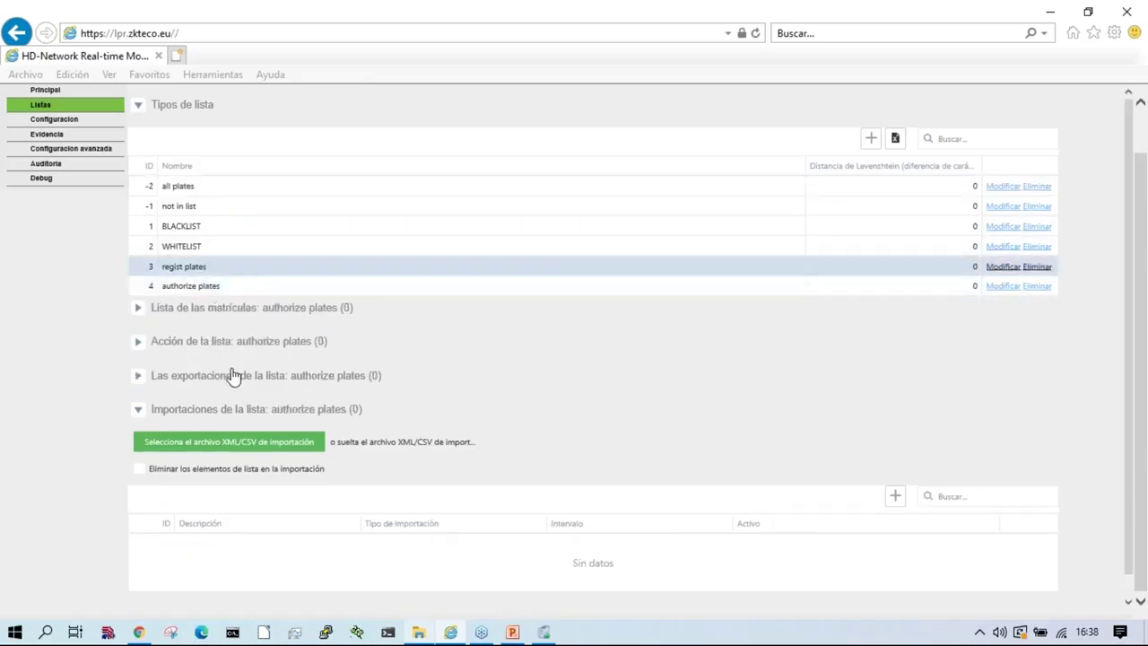
{"action": "left_click", "coordinate": [203, 244]}
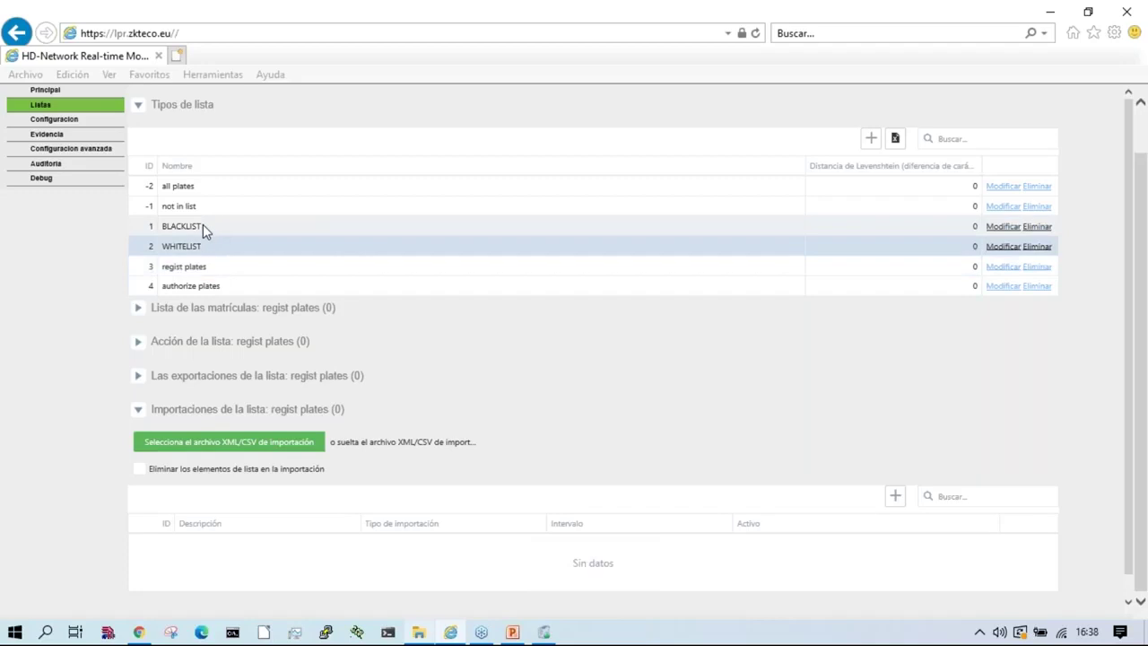
{"action": "left_click", "coordinate": [202, 226]}
{"action": "left_click", "coordinate": [201, 207]}
{"action": "left_click", "coordinate": [226, 286]}
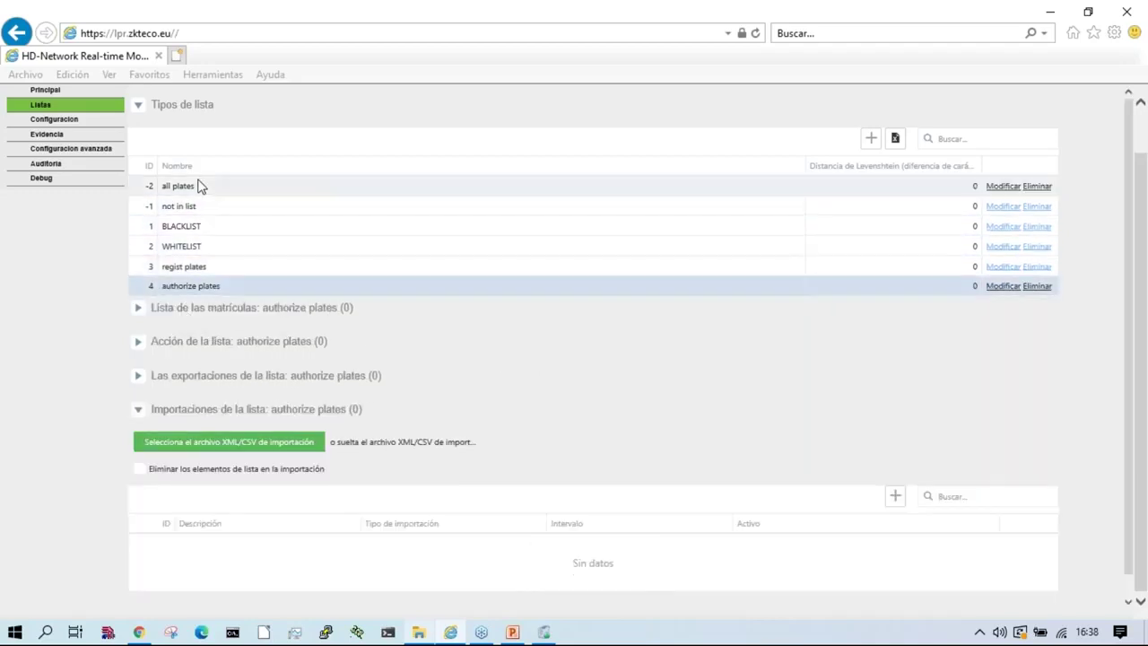
{"action": "left_click", "coordinate": [201, 184]}
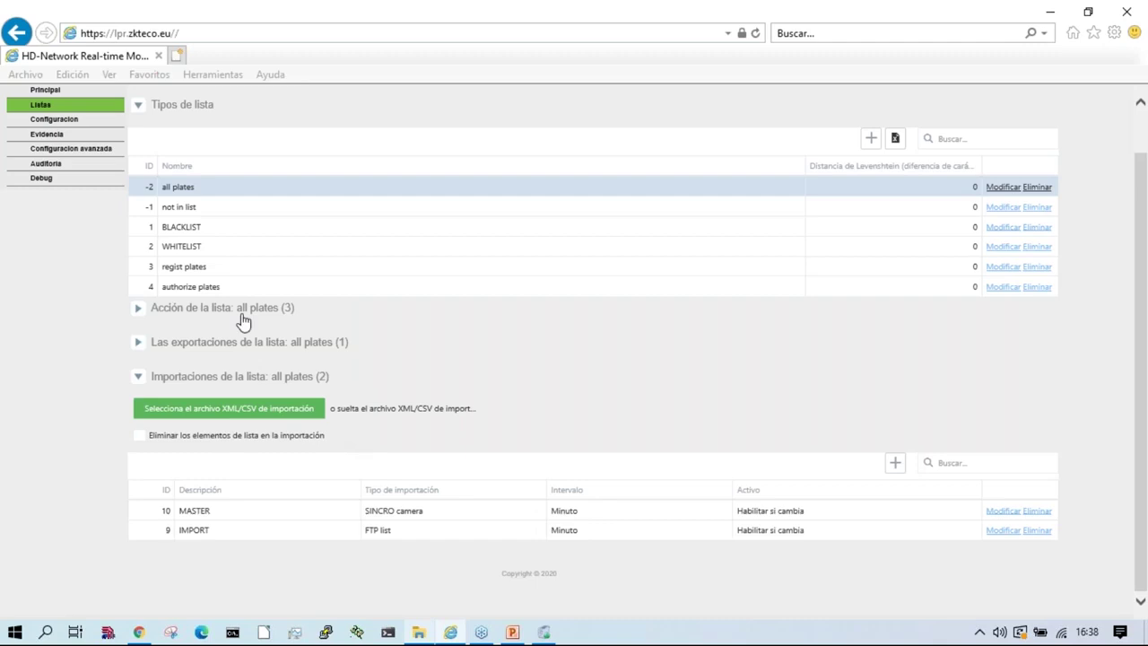
Step: Expand the all plates actions and imports and open the IMPORT entry's properties
{"action": "left_click", "coordinate": [238, 309]}
{"action": "scroll", "coordinate": [305, 444], "scroll_direction": "down", "scroll_amount": 1}
{"action": "scroll", "coordinate": [291, 488], "scroll_direction": "up", "scroll_amount": 1}
{"action": "left_click", "coordinate": [292, 487]}
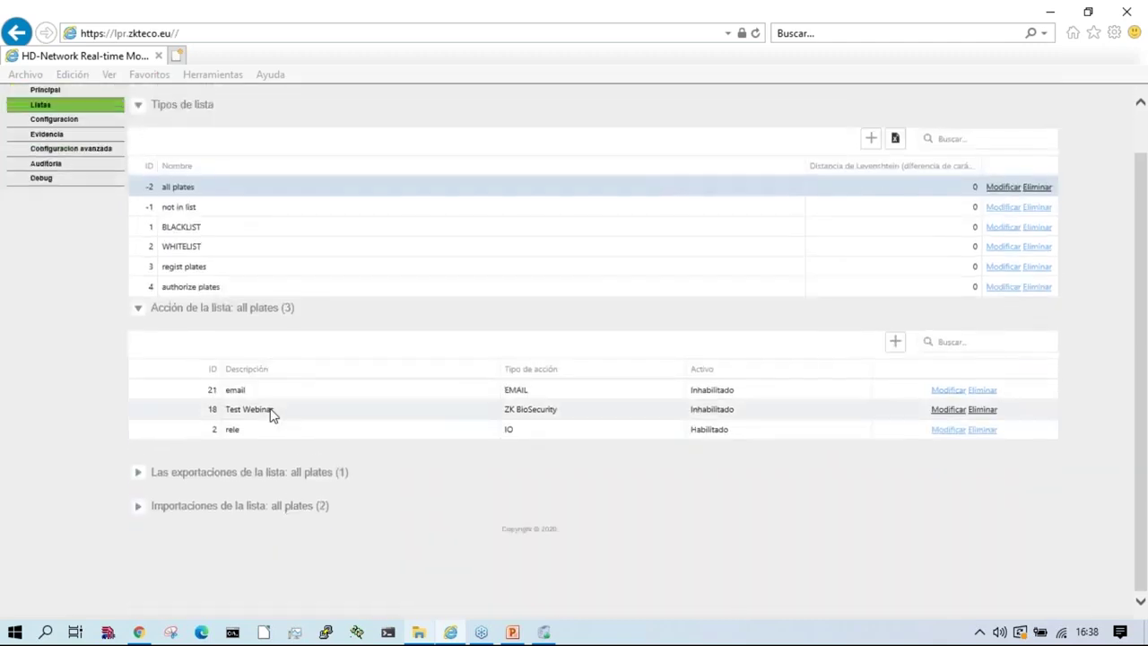
{"action": "left_click", "coordinate": [295, 509]}
{"action": "scroll", "coordinate": [267, 593], "scroll_direction": "down", "scroll_amount": 1}
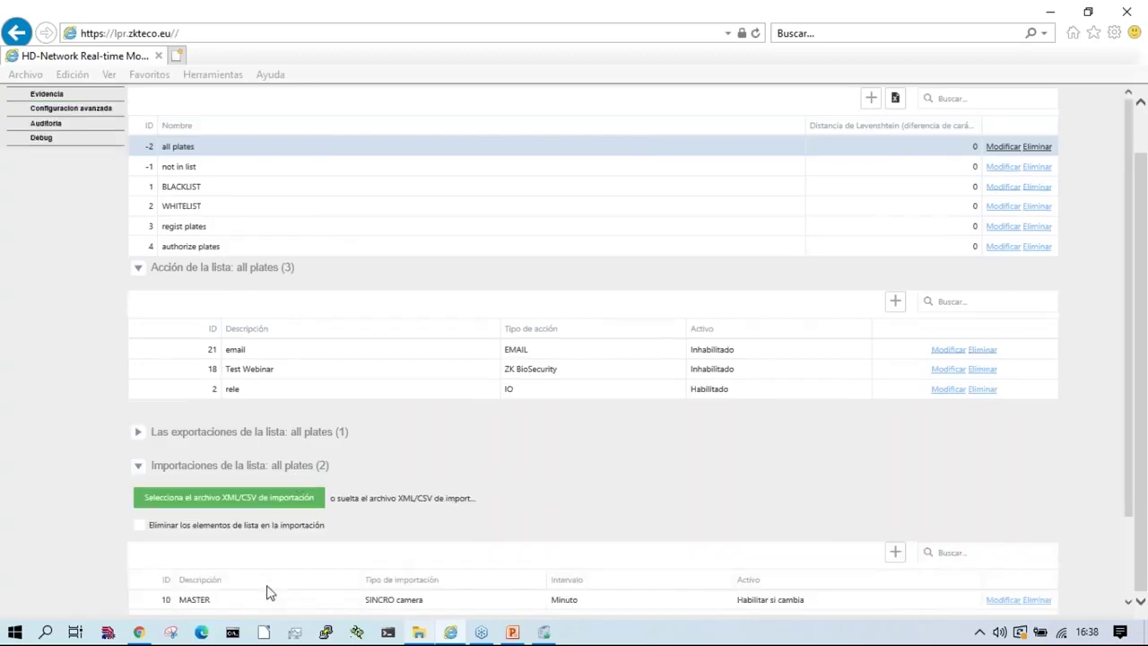
{"action": "scroll", "coordinate": [266, 593], "scroll_direction": "down", "scroll_amount": 2}
{"action": "left_click", "coordinate": [366, 555]}
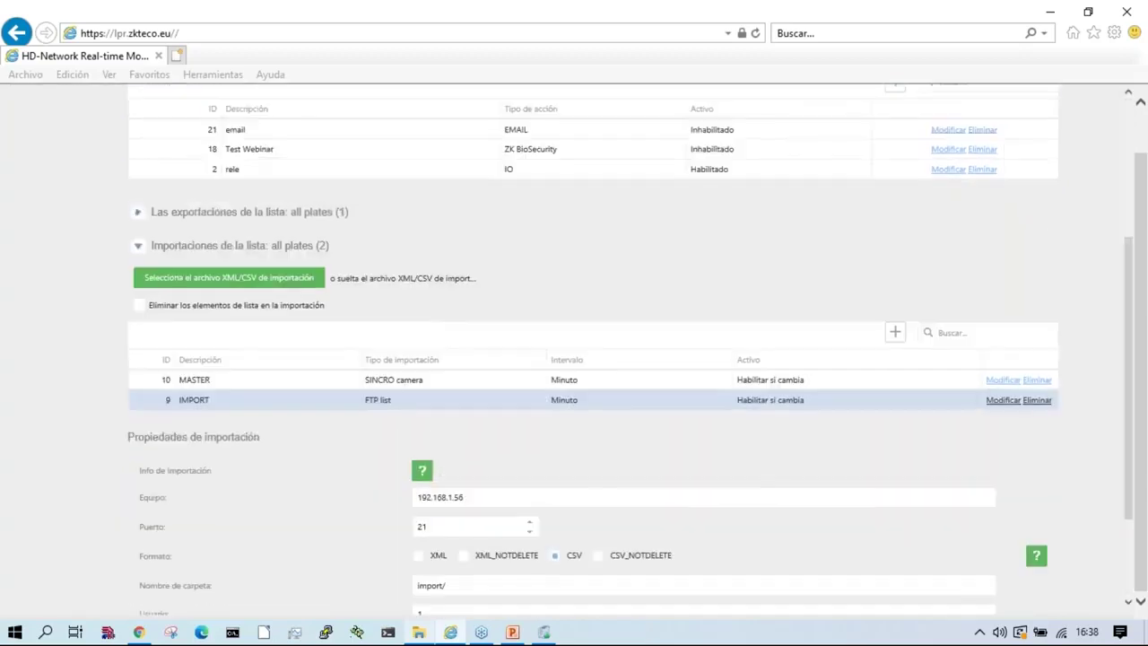
Step: Set the IMPORT entry to Habilitado, save it, and inspect the FLAG file in the import folder
{"action": "left_click", "coordinate": [998, 402]}
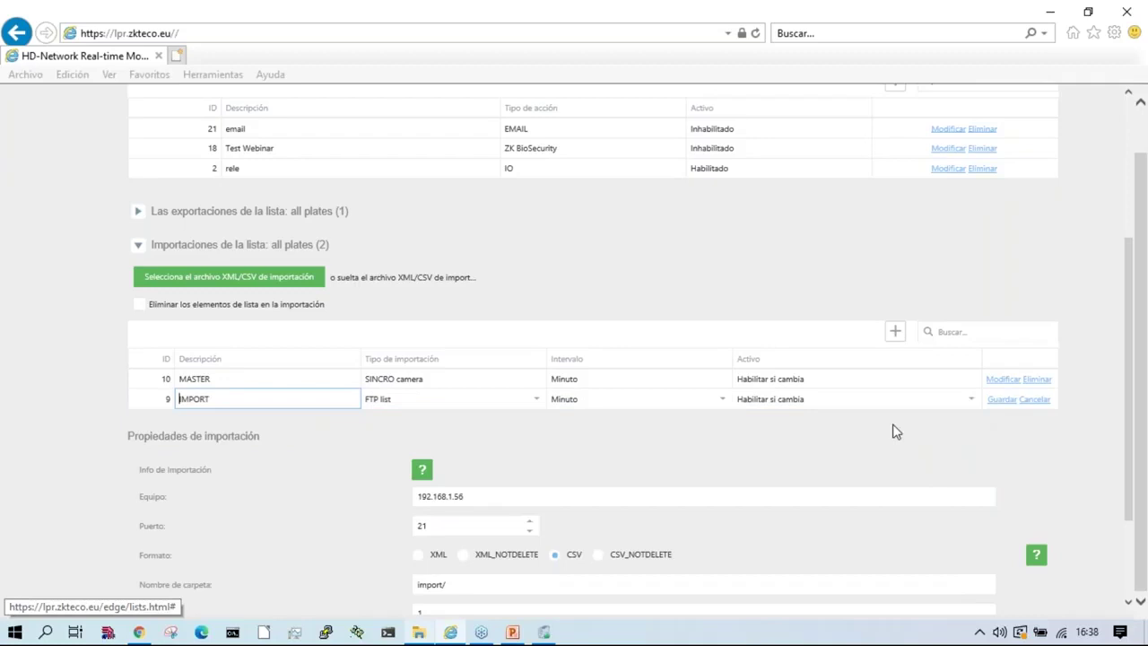
{"action": "left_click", "coordinate": [834, 401]}
{"action": "left_click", "coordinate": [787, 442]}
{"action": "left_click", "coordinate": [1002, 400]}
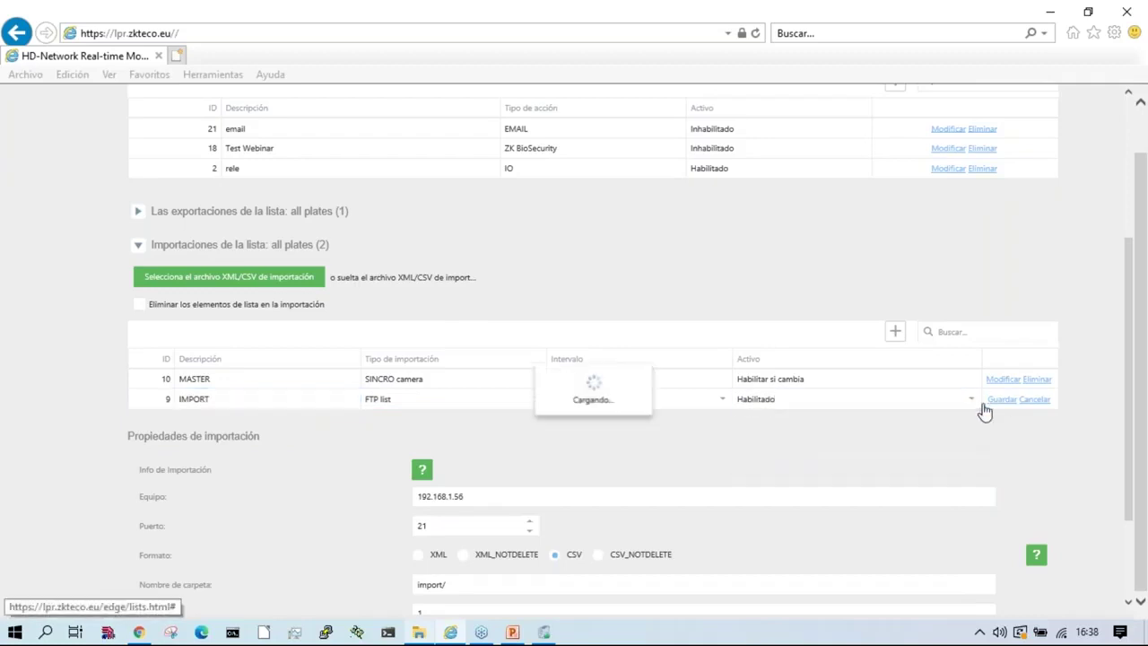
{"action": "scroll", "coordinate": [516, 483], "scroll_direction": "down", "scroll_amount": 2}
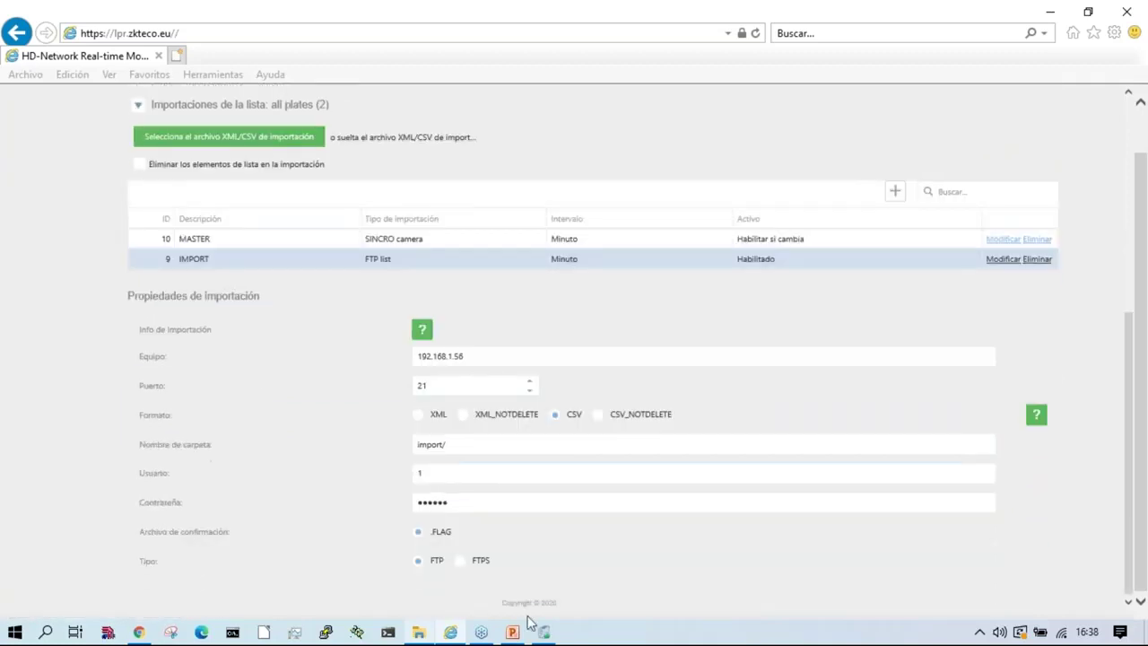
{"action": "left_click", "coordinate": [420, 633]}
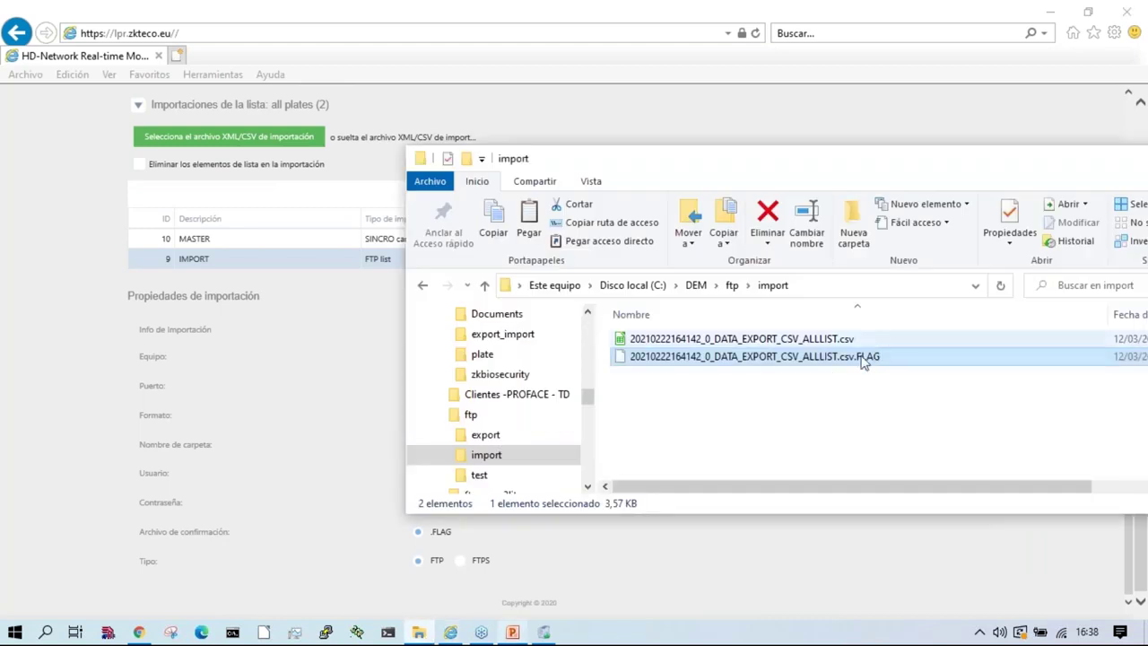
{"action": "left_click", "coordinate": [672, 530]}
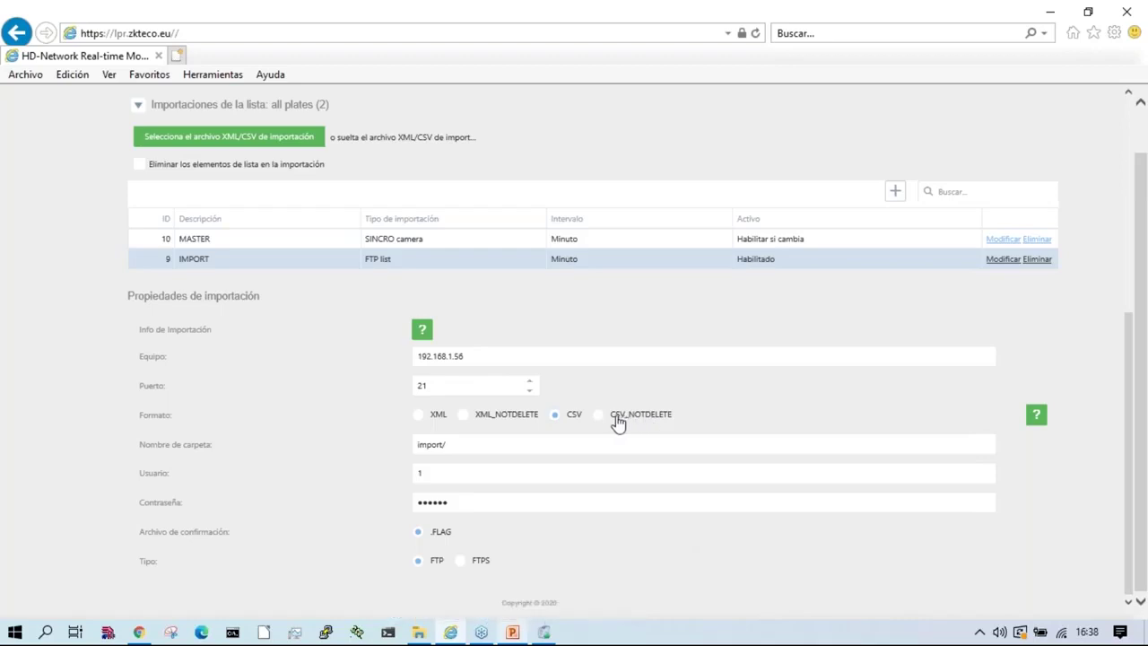
{"action": "left_click", "coordinate": [1036, 418]}
{"action": "left_click_drag", "start_coordinate": [687, 386], "coordinate": [443, 388]}
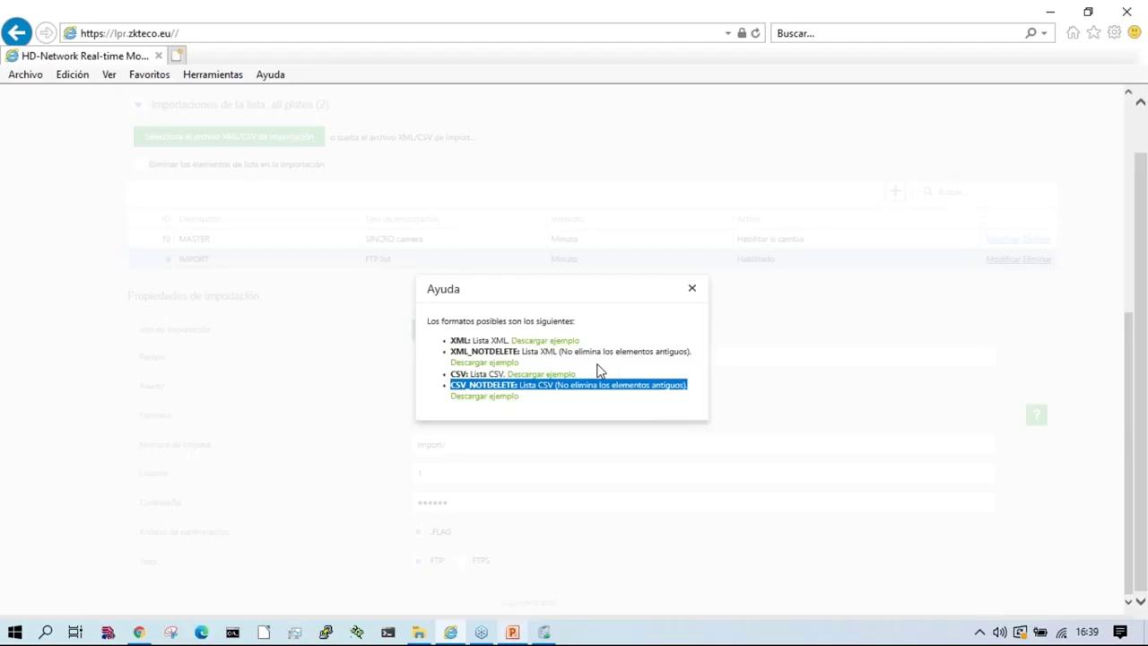
{"action": "left_click_drag", "start_coordinate": [687, 385], "coordinate": [448, 386]}
{"action": "left_click_drag", "start_coordinate": [506, 374], "coordinate": [446, 375]}
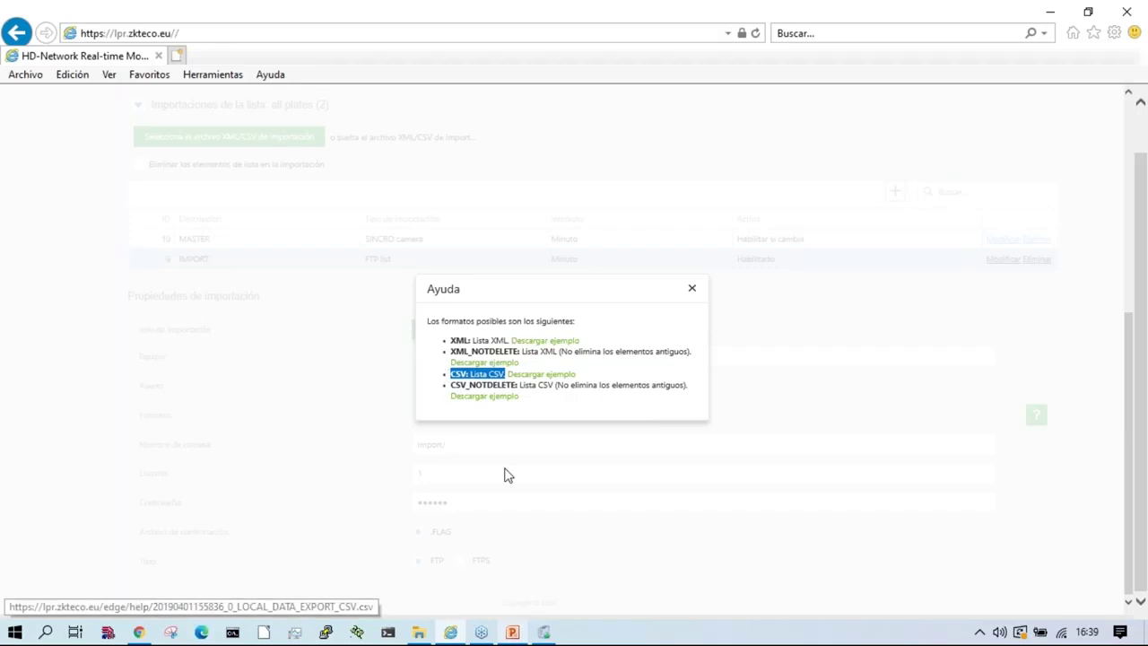
{"action": "left_click", "coordinate": [691, 289]}
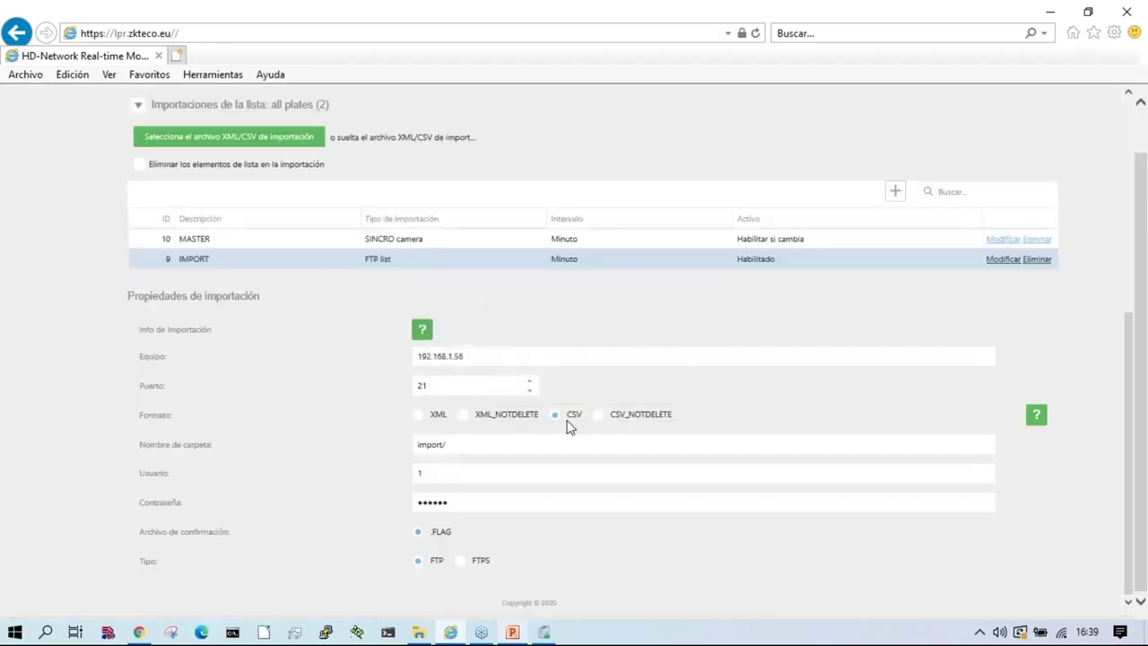
{"action": "left_click", "coordinate": [514, 447]}
{"action": "key", "text": "Tab"}
{"action": "key", "text": "Tab"}
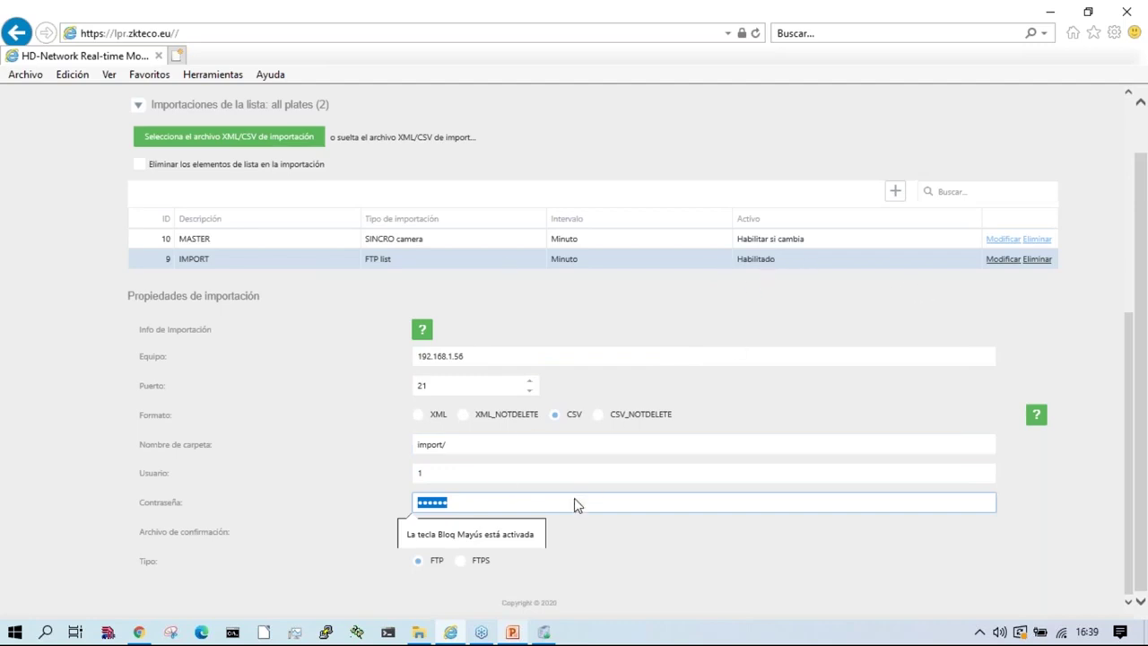
Step: Show the Servicio debug log with automatic updating enabled
{"action": "scroll", "coordinate": [597, 524], "scroll_direction": "up", "scroll_amount": 3}
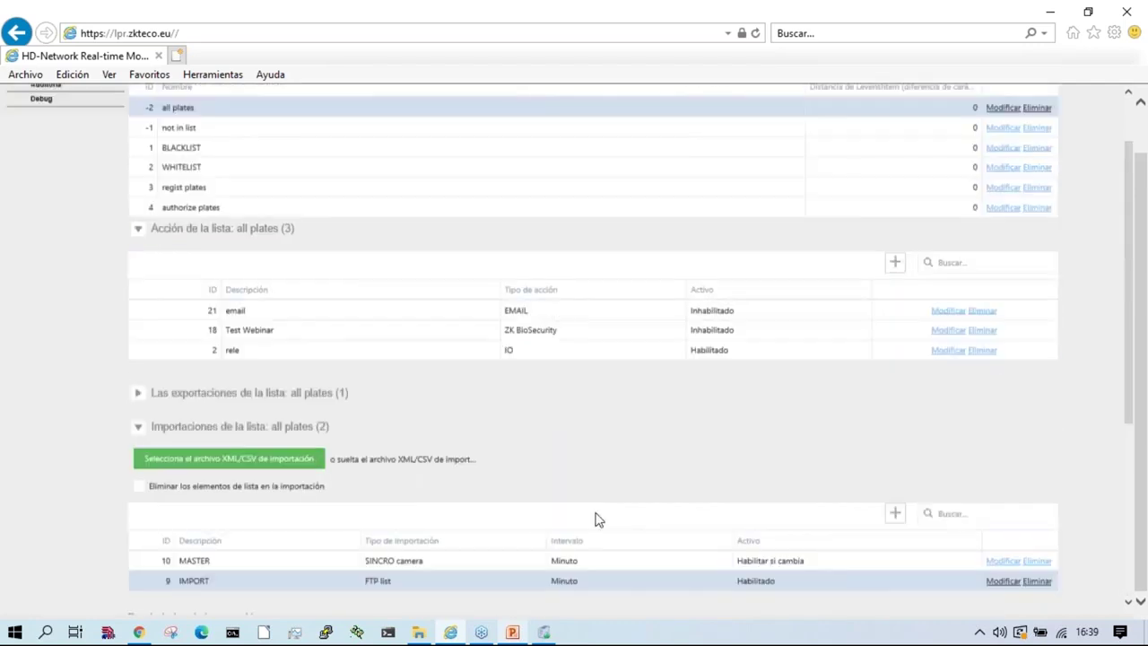
{"action": "scroll", "coordinate": [535, 501], "scroll_direction": "up", "scroll_amount": 1}
{"action": "scroll", "coordinate": [535, 501], "scroll_direction": "down", "scroll_amount": 4}
{"action": "scroll", "coordinate": [508, 479], "scroll_direction": "up", "scroll_amount": 4}
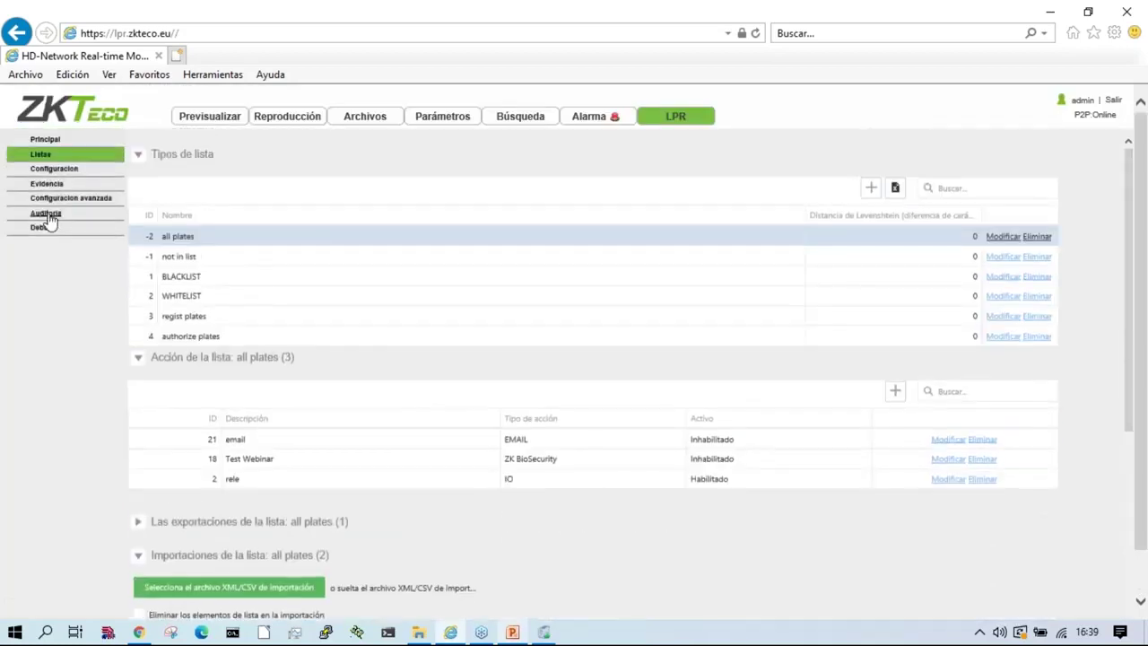
{"action": "left_click", "coordinate": [40, 230]}
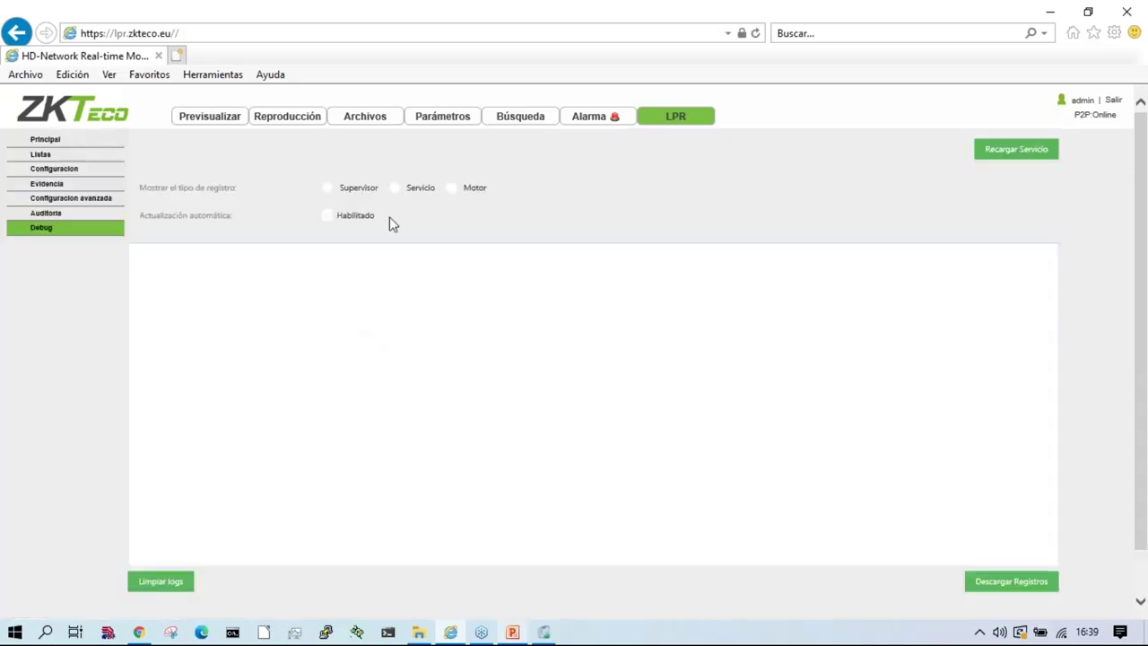
{"action": "left_click", "coordinate": [394, 188]}
{"action": "left_click", "coordinate": [328, 216]}
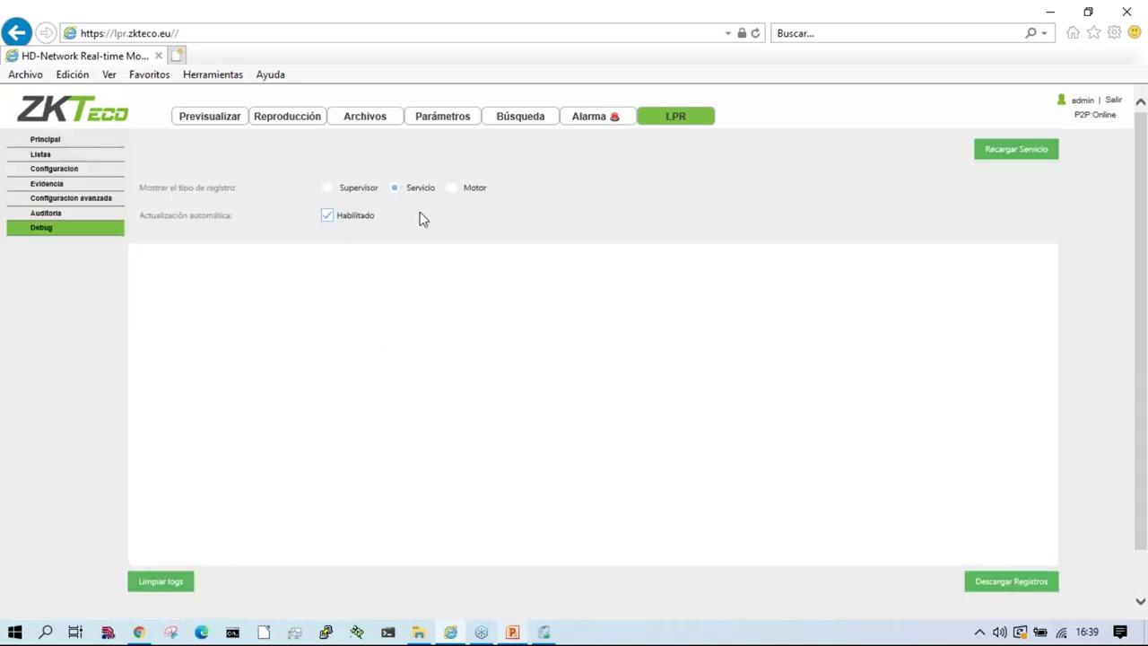
Step: Clear the FTP server trace log and bring up the ftp export folder
{"action": "left_click", "coordinate": [544, 633]}
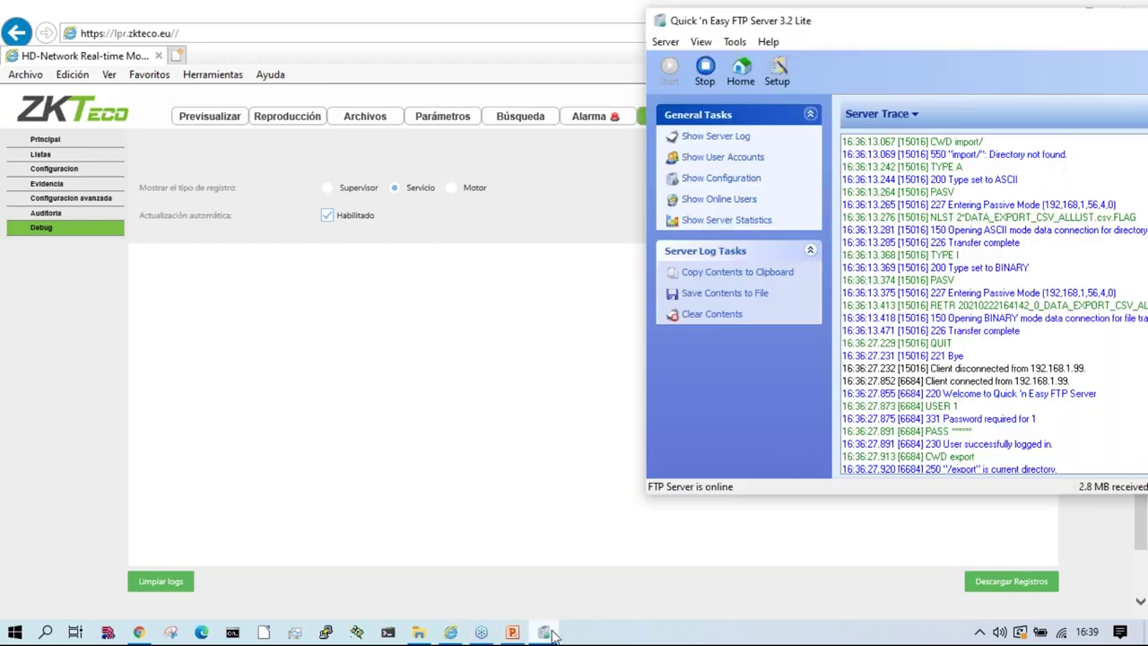
{"action": "left_click", "coordinate": [706, 315]}
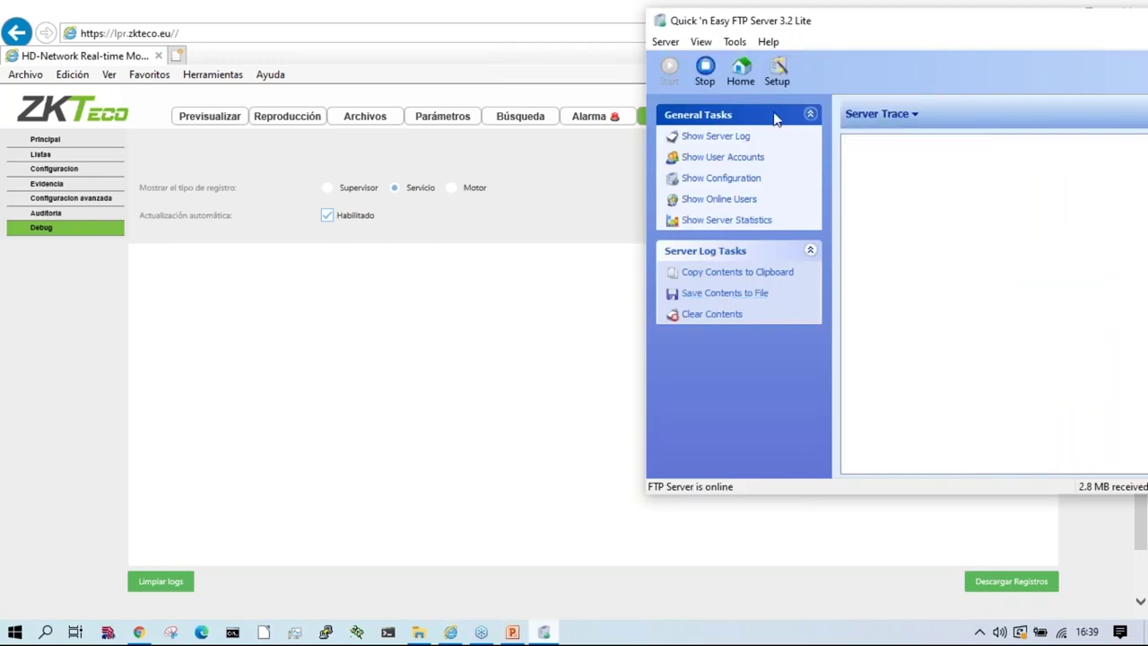
{"action": "left_click", "coordinate": [417, 633]}
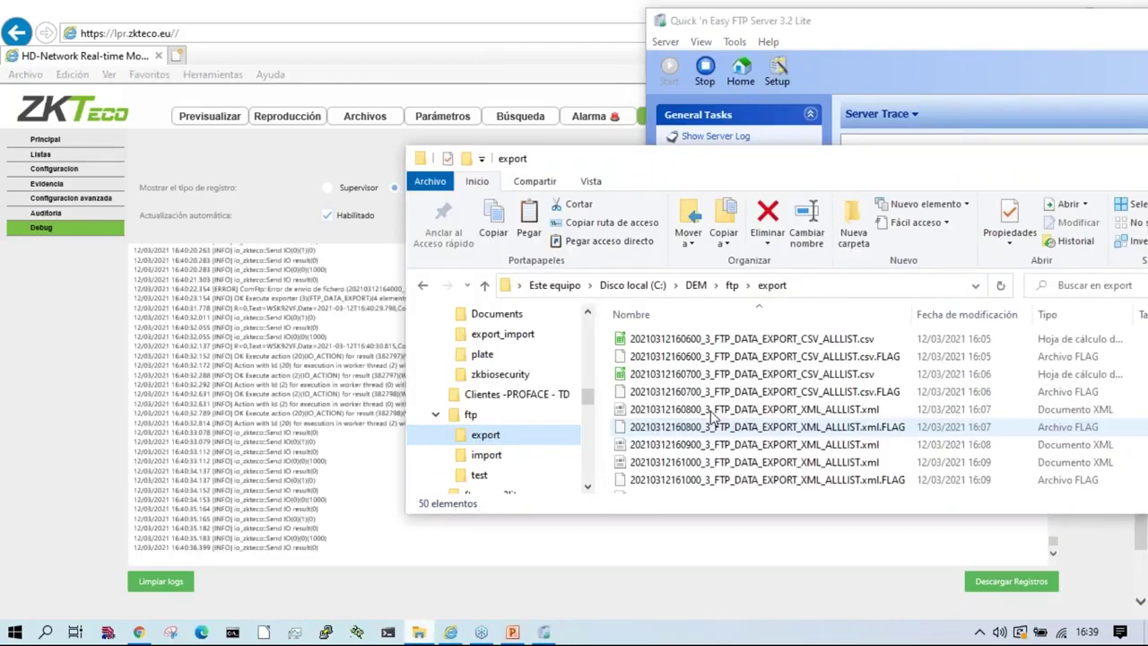
Step: Delete all exported CSV, XML and FLAG files from the ftp export folder, leaving it empty
{"action": "left_click", "coordinate": [786, 340]}
{"action": "key", "text": "shift+Down"}
{"action": "key", "text": "shift+Down"}
{"action": "key", "text": "shift+Down"}
{"action": "key", "text": "shift+Down"}
{"action": "key", "text": "shift+Down"}
{"action": "key", "text": "shift+Down"}
{"action": "key", "text": "shift+Down"}
{"action": "key", "text": "shift+Down"}
{"action": "key", "text": "shift+Down"}
{"action": "key", "text": "shift+Down"}
{"action": "key", "text": "shift+Down"}
{"action": "key", "text": "shift+Down"}
{"action": "key", "text": "shift+Down"}
{"action": "key", "text": "shift+Down"}
{"action": "key", "text": "shift+Down"}
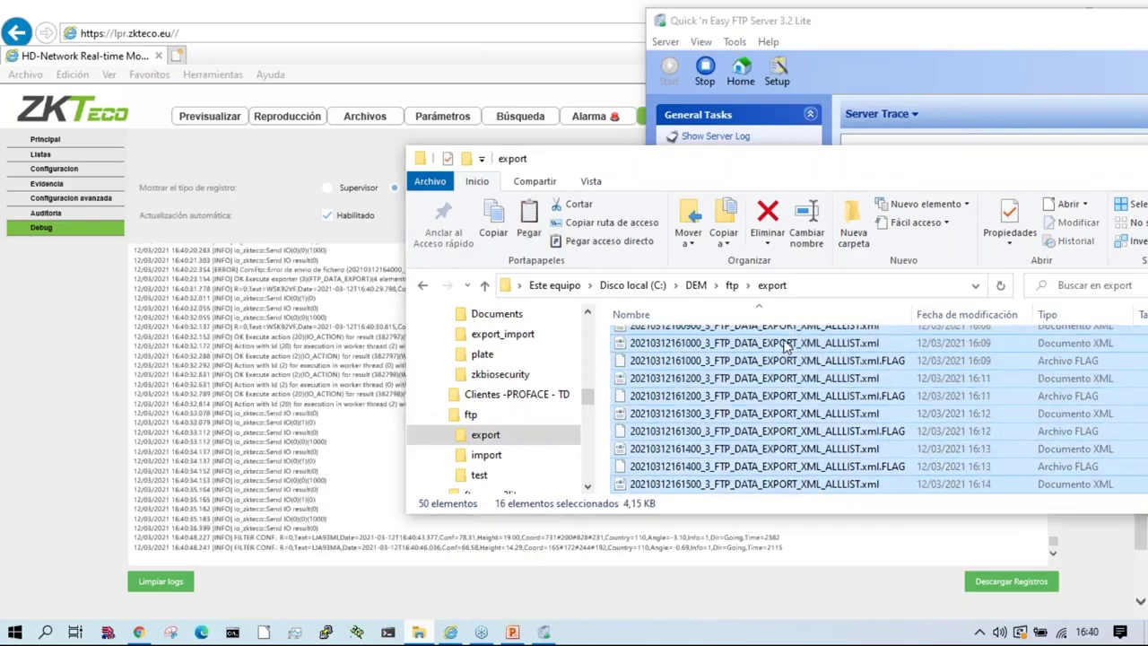
{"action": "key", "text": "Delete"}
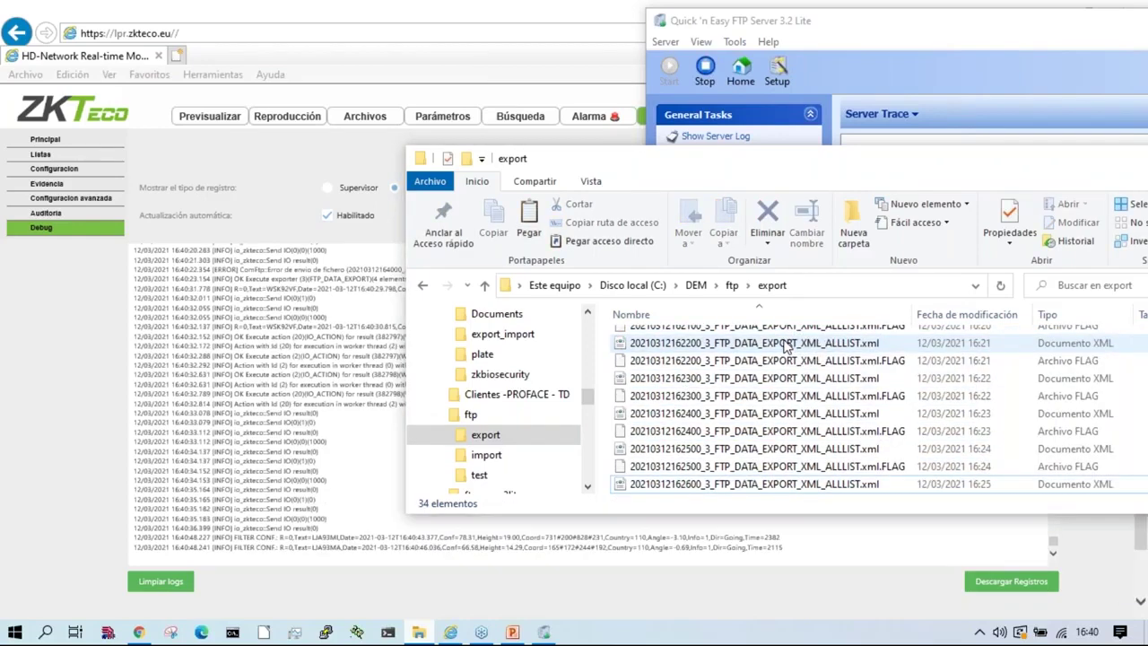
{"action": "scroll", "coordinate": [786, 348], "scroll_direction": "down", "scroll_amount": 9}
{"action": "left_click", "coordinate": [776, 345]}
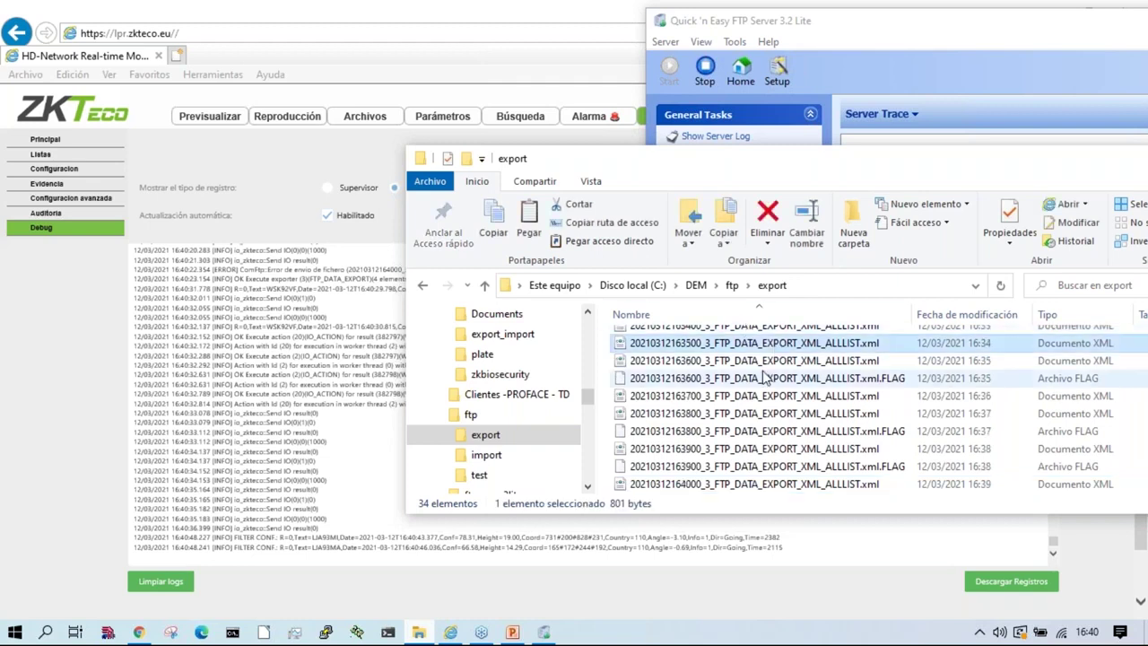
{"action": "key", "text": "shift+Down"}
{"action": "key", "text": "shift+Down"}
{"action": "key", "text": "shift+Down"}
{"action": "key", "text": "shift+Down"}
{"action": "key", "text": "shift+Down"}
{"action": "key", "text": "shift+Down"}
{"action": "key", "text": "shift+Down"}
{"action": "key", "text": "shift+Down"}
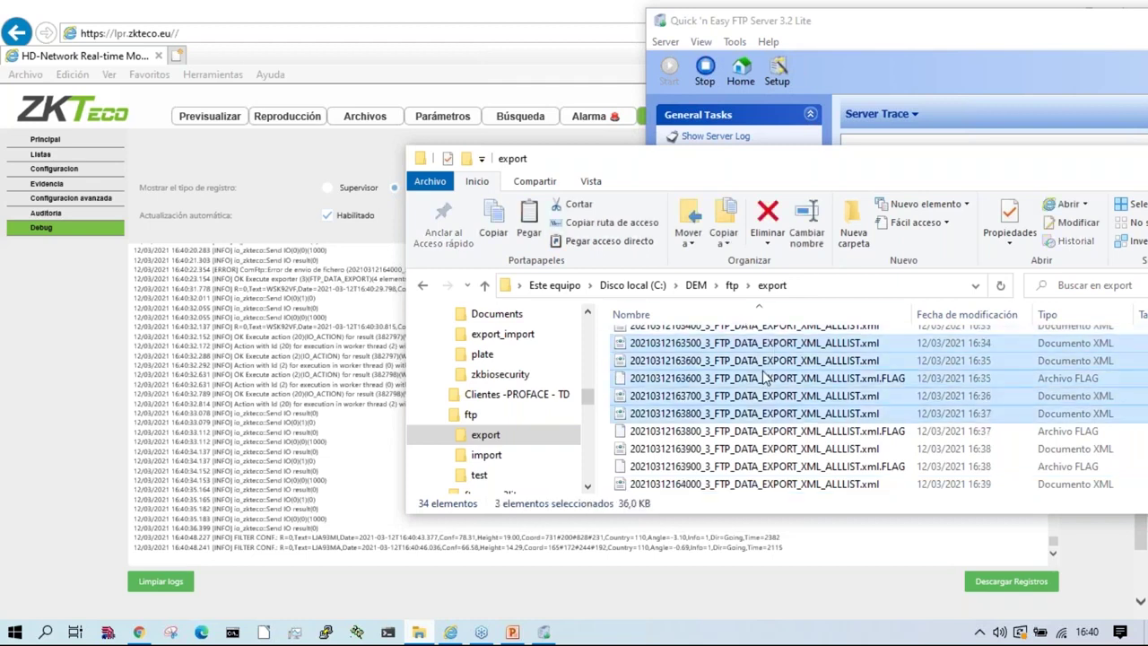
{"action": "key", "text": "Delete"}
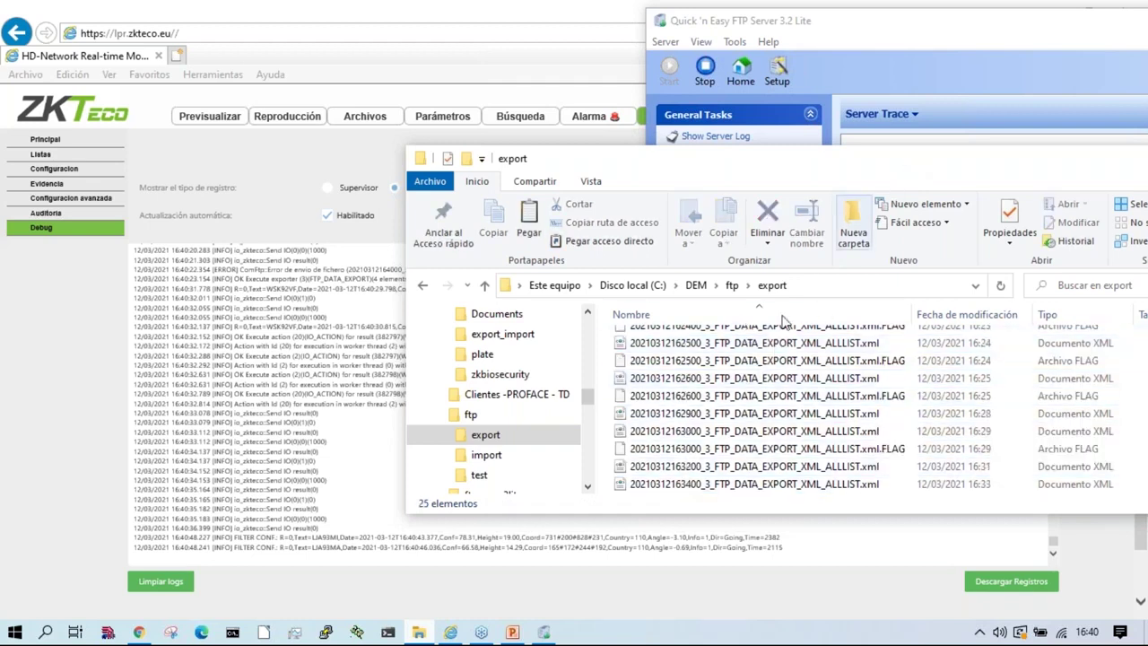
{"action": "left_click", "coordinate": [667, 418]}
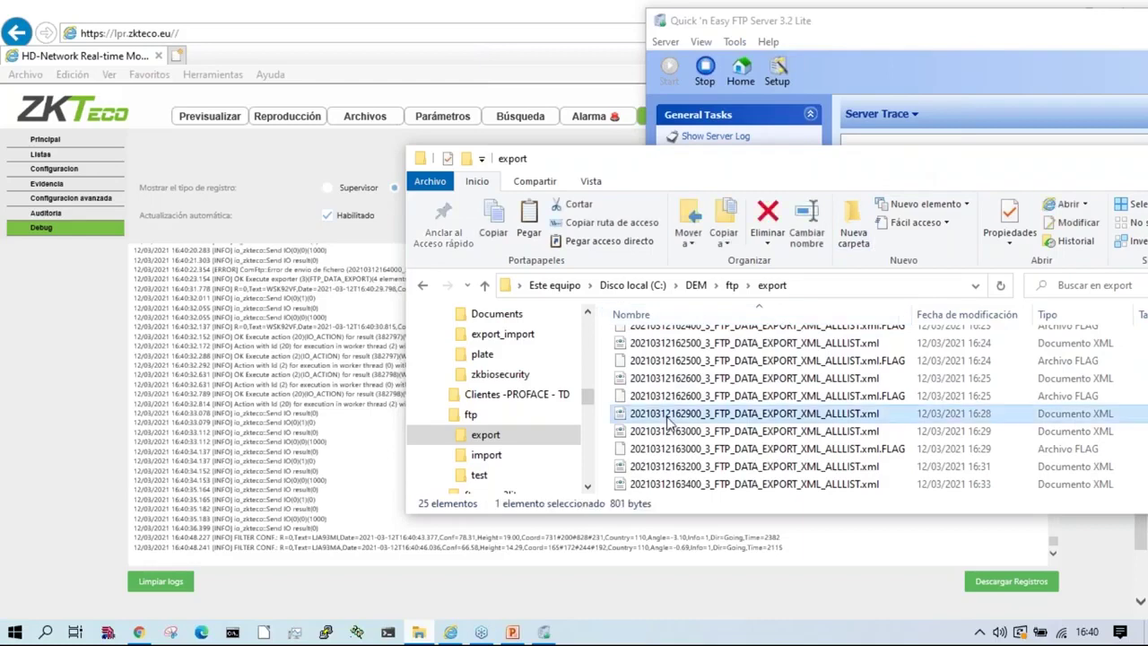
{"action": "key", "text": "ctrl+a"}
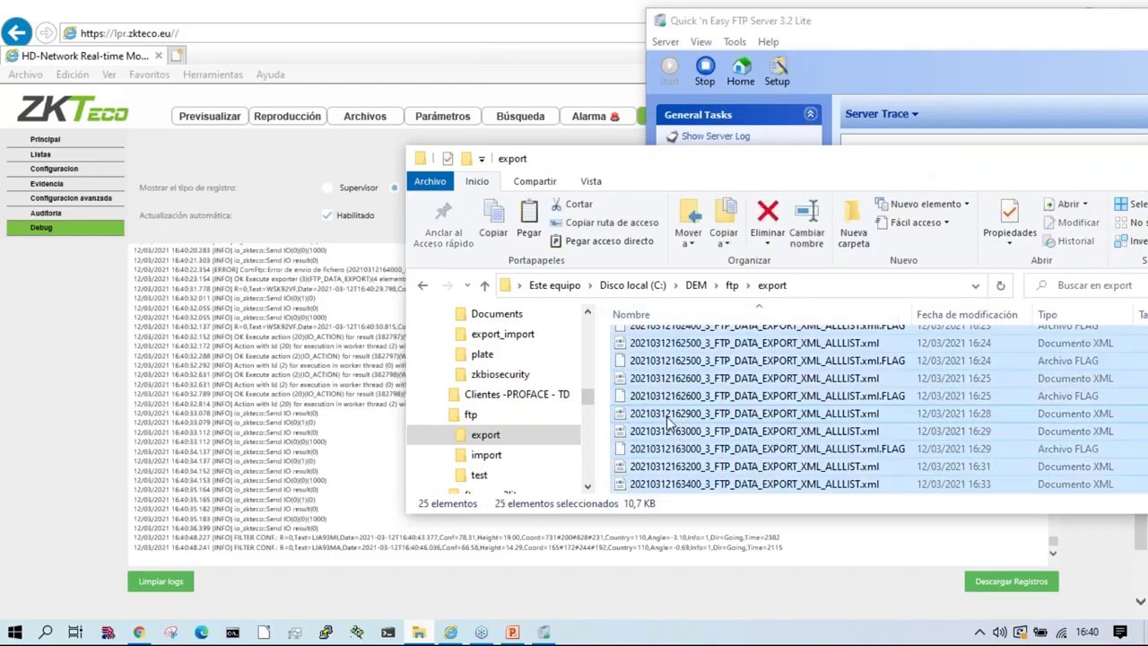
{"action": "key", "text": "Delete"}
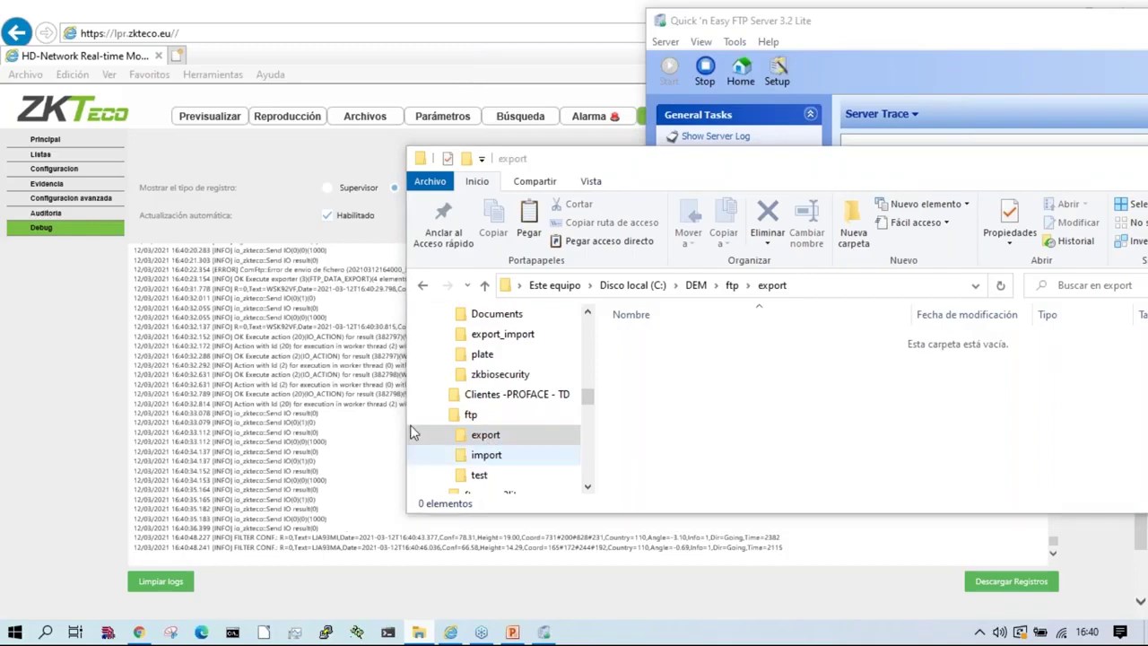
Step: Check the FTP server trace, then move from the debug log to the Parámetros page showing LPR-01
{"action": "left_click", "coordinate": [373, 104]}
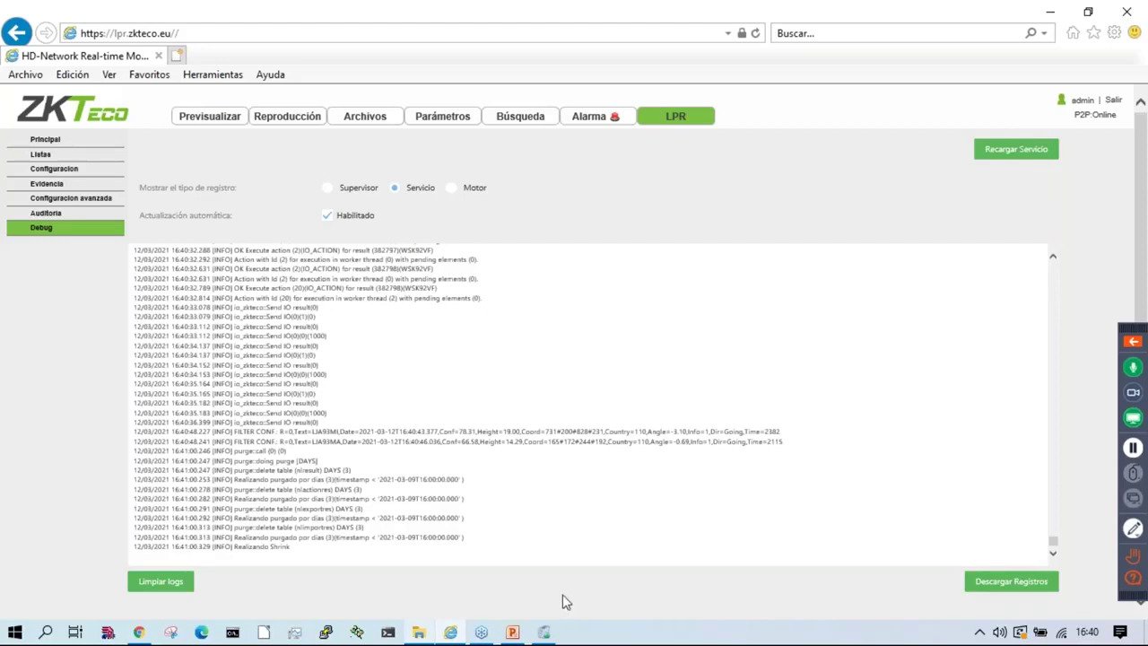
{"action": "left_click", "coordinate": [545, 632]}
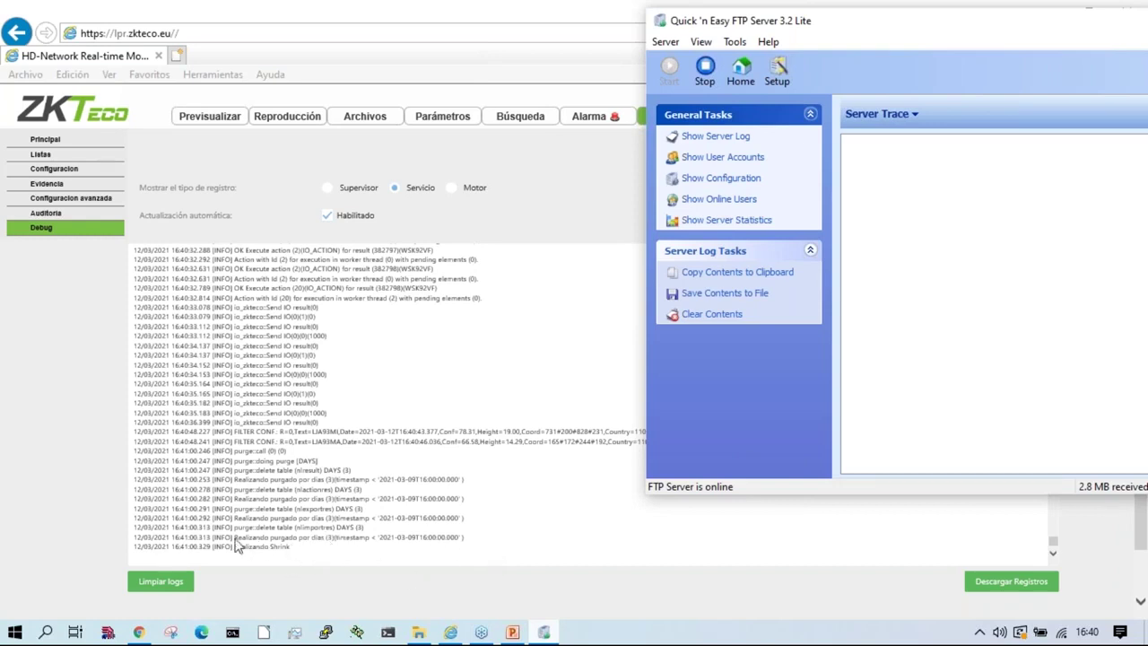
{"action": "left_click", "coordinate": [331, 550]}
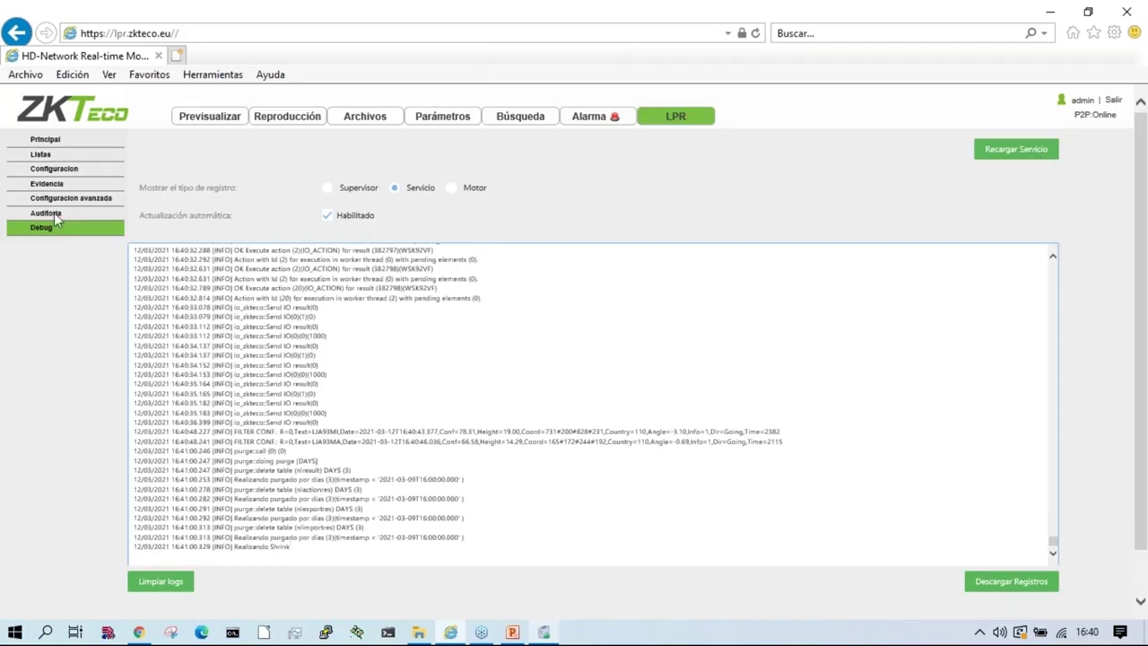
{"action": "left_click", "coordinate": [441, 126]}
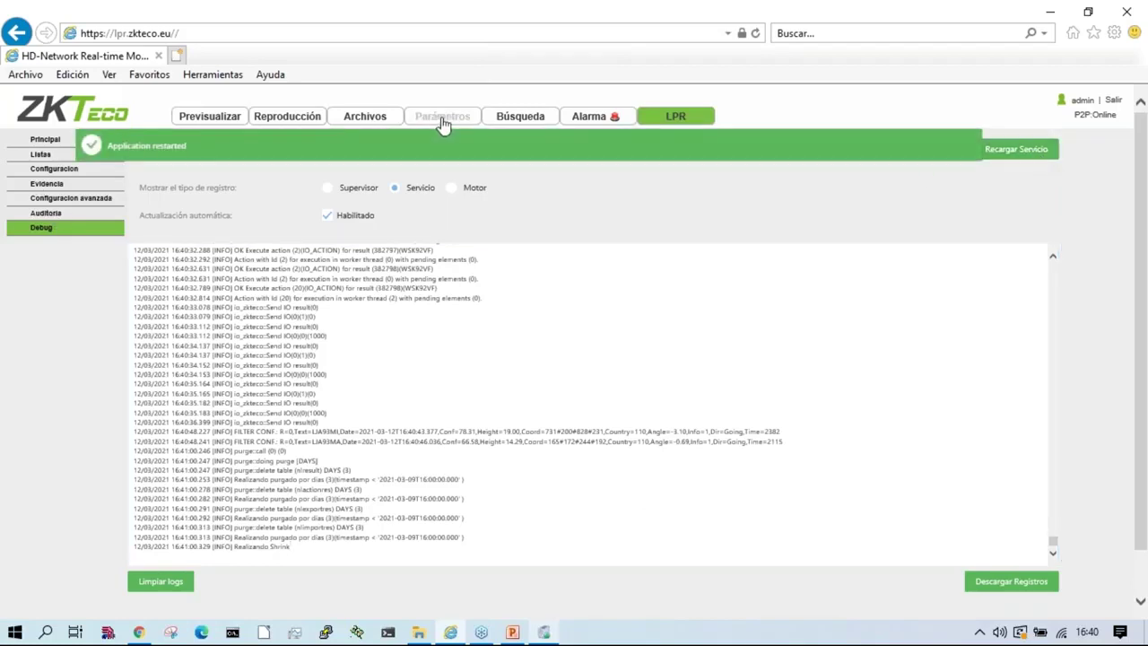
{"action": "scroll", "coordinate": [54, 489], "scroll_direction": "down", "scroll_amount": 3}
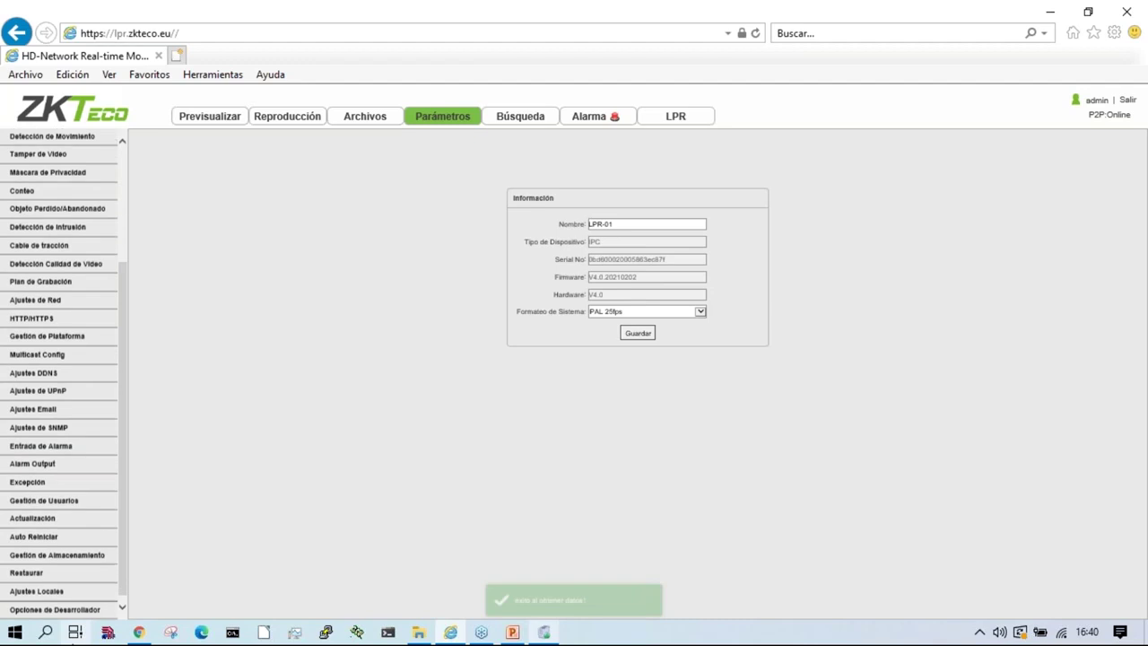
Step: Delete the three extra accounts in Gestión de Usuarios, keeping only admin and guest, then reopen the LPR log
{"action": "left_click", "coordinate": [48, 497]}
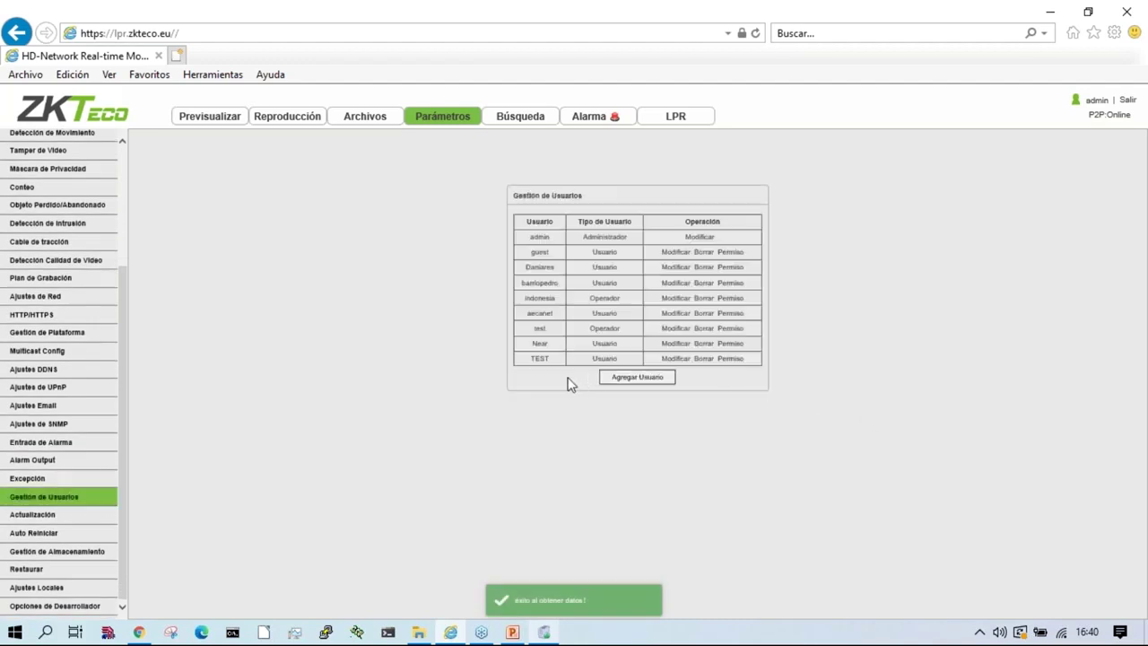
{"action": "left_click", "coordinate": [706, 336]}
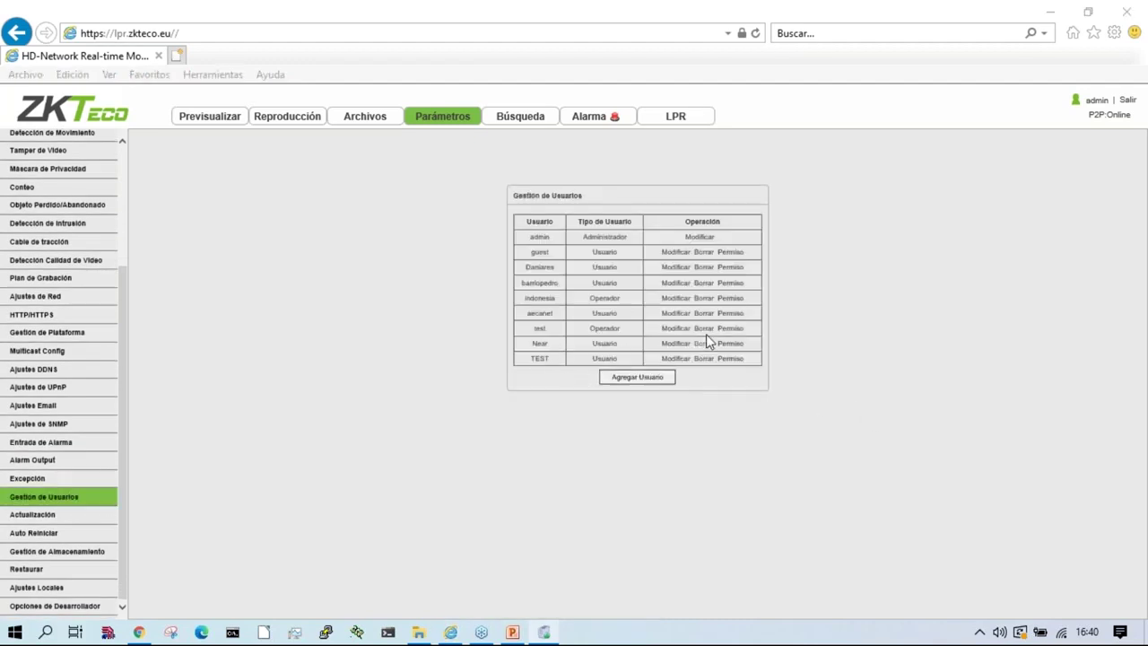
{"action": "left_click", "coordinate": [563, 383]}
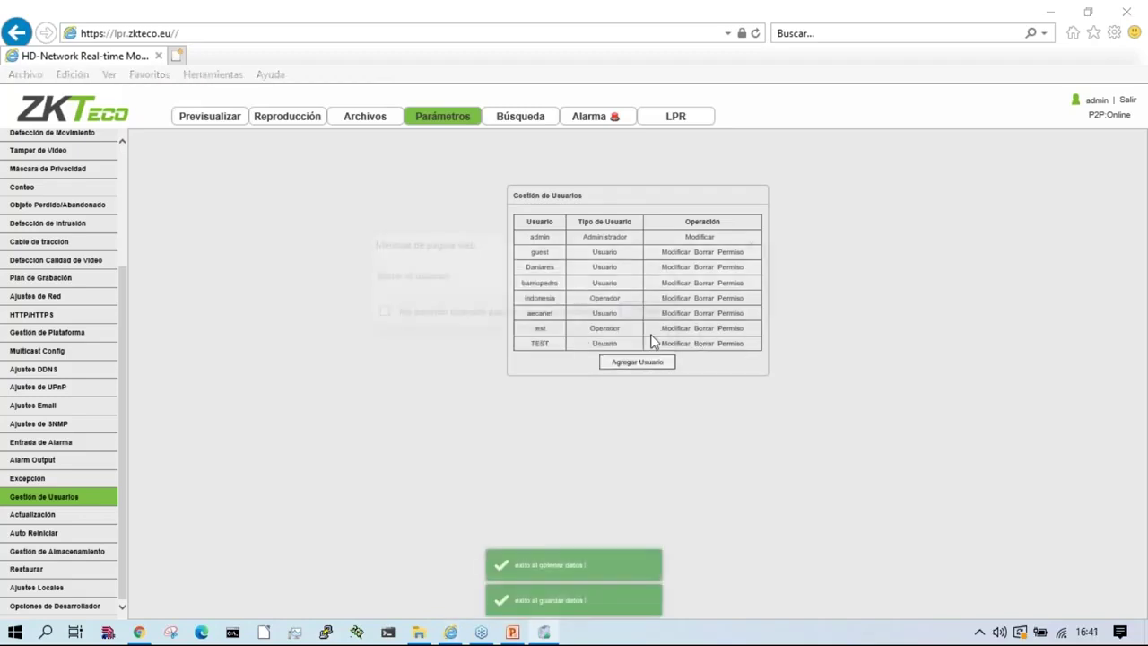
{"action": "left_click", "coordinate": [649, 311]}
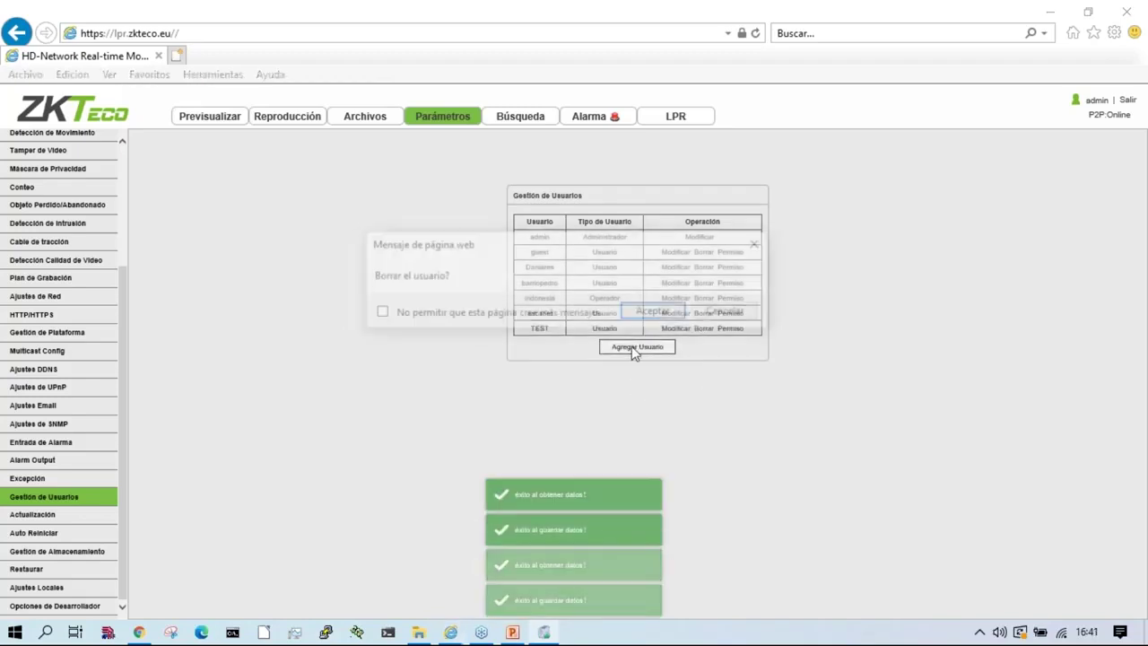
{"action": "left_click", "coordinate": [652, 310]}
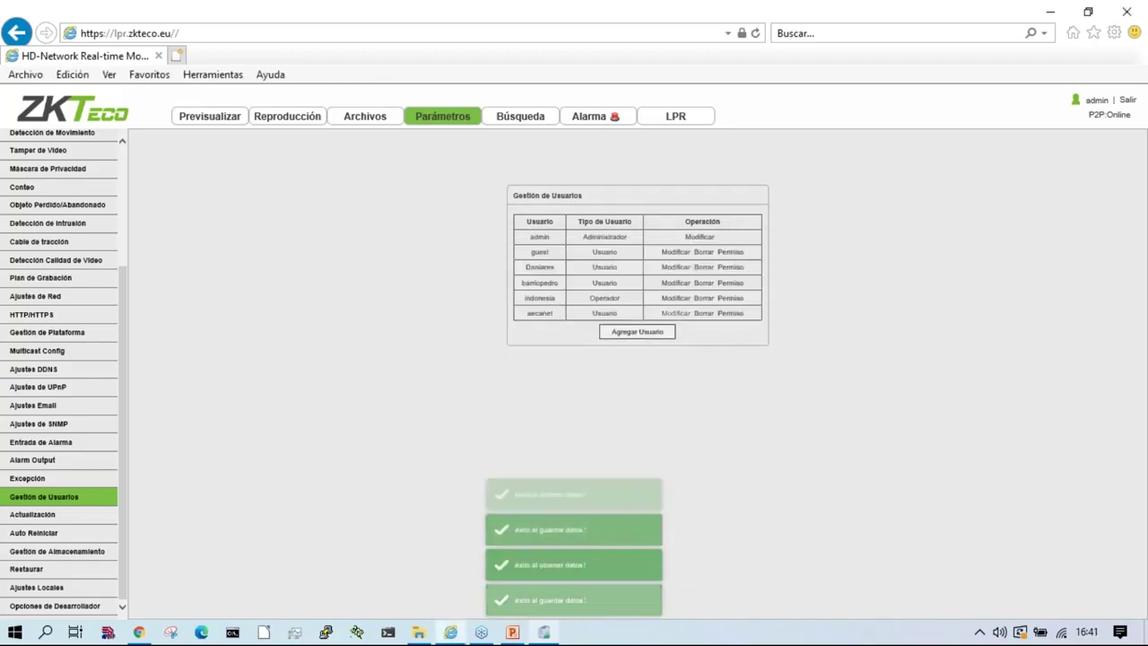
{"action": "left_click", "coordinate": [705, 268]}
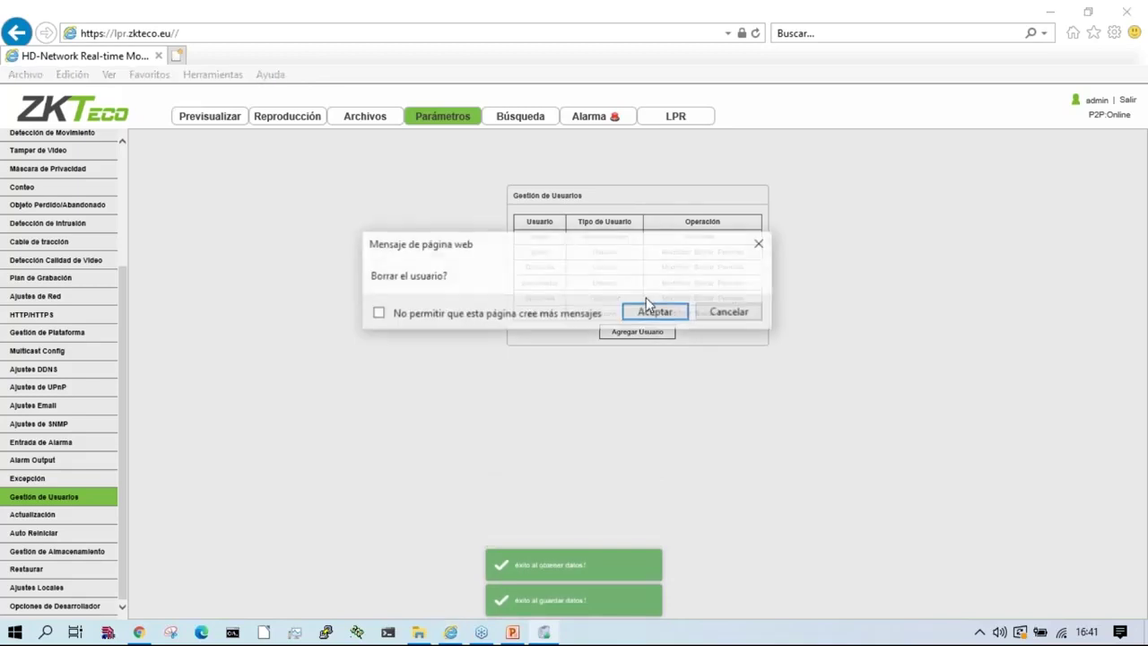
{"action": "left_click", "coordinate": [651, 311]}
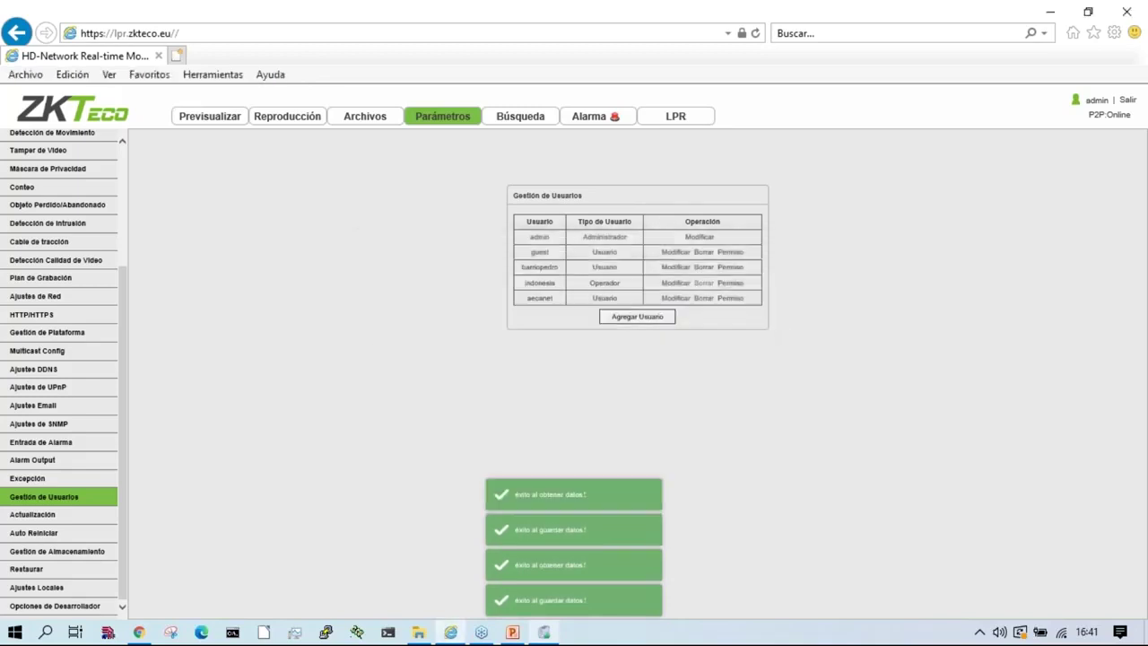
{"action": "left_click", "coordinate": [703, 282]}
{"action": "left_click", "coordinate": [728, 311]}
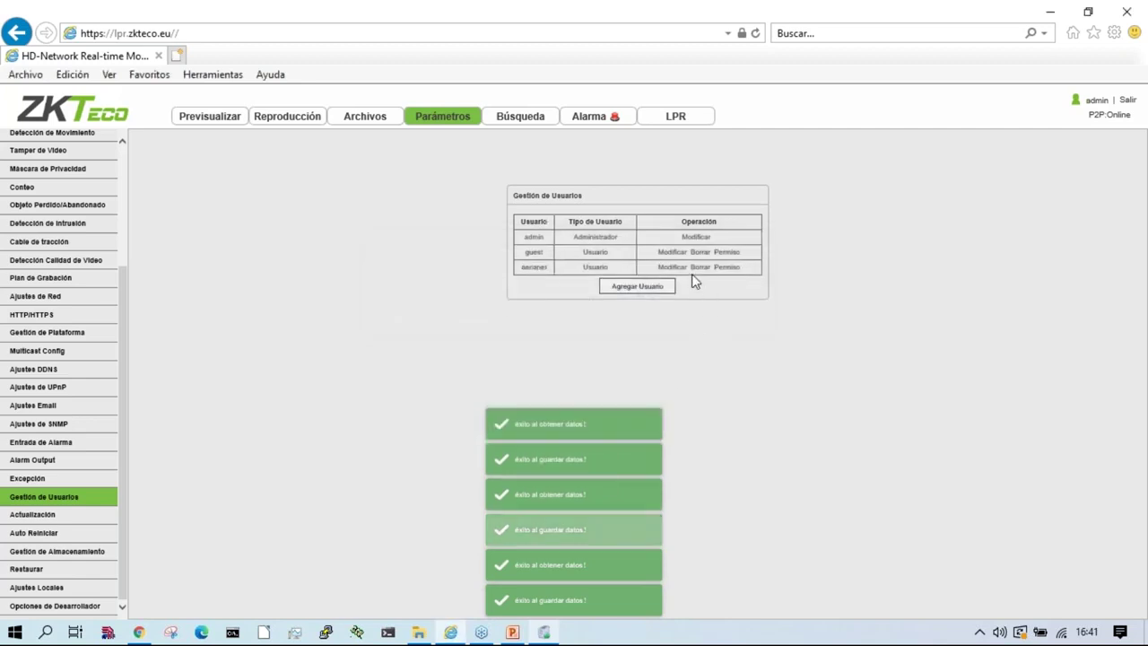
{"action": "left_click", "coordinate": [702, 283]}
{"action": "left_click", "coordinate": [655, 312]}
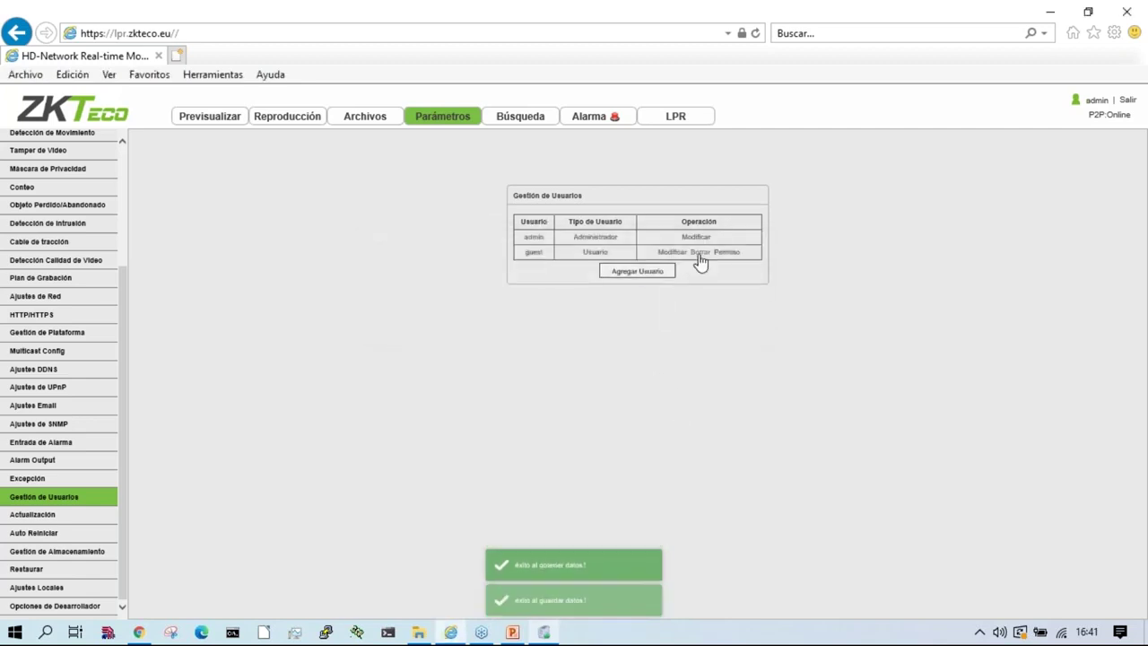
{"action": "left_click", "coordinate": [669, 121]}
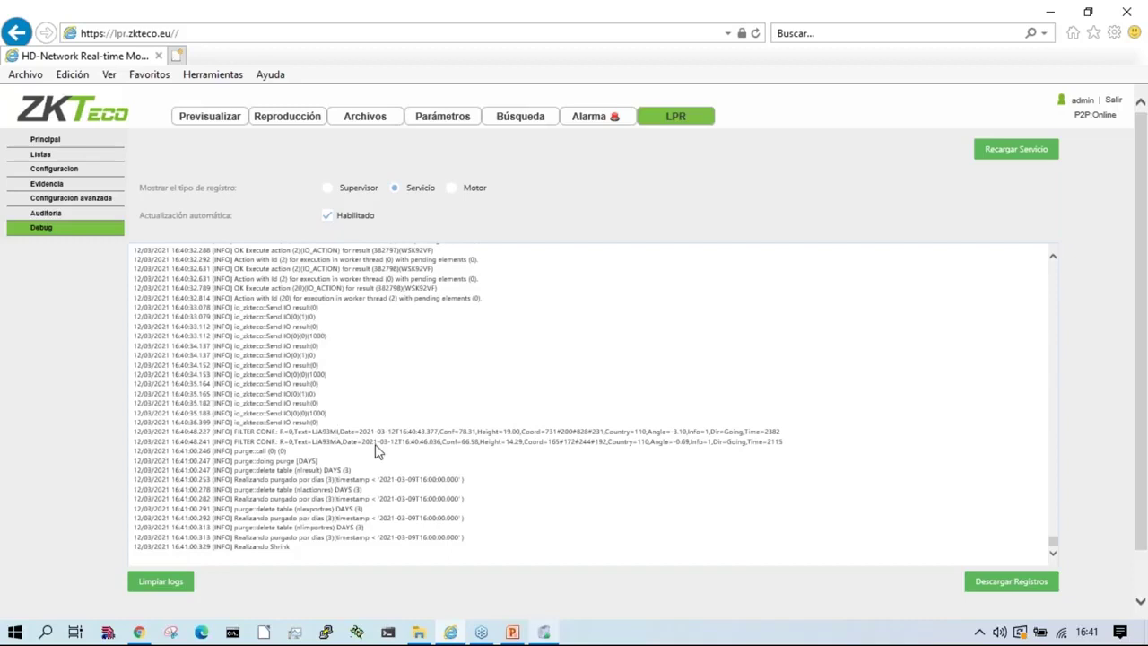
Step: Go to Configuracion avanzada from the LPR sidebar
{"action": "left_click", "coordinate": [83, 199]}
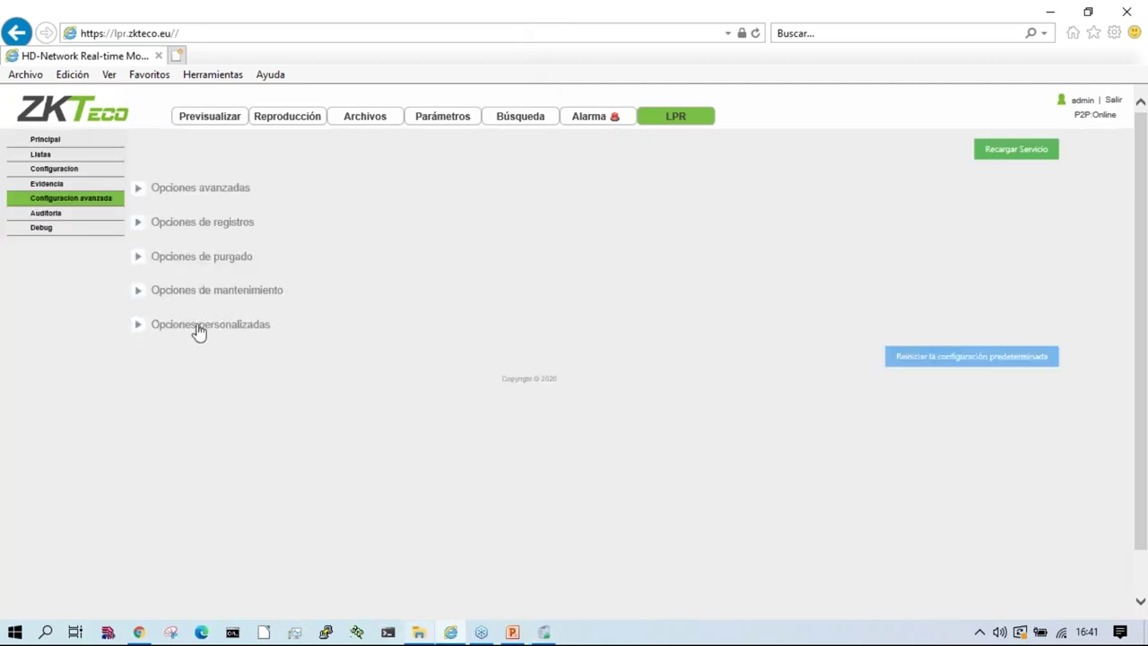
Step: Set Tipo de purgado to DESHABILITADO, restart the LPR service, and enter 3 in Días a conservar
{"action": "left_click", "coordinate": [205, 325]}
{"action": "left_click", "coordinate": [225, 290]}
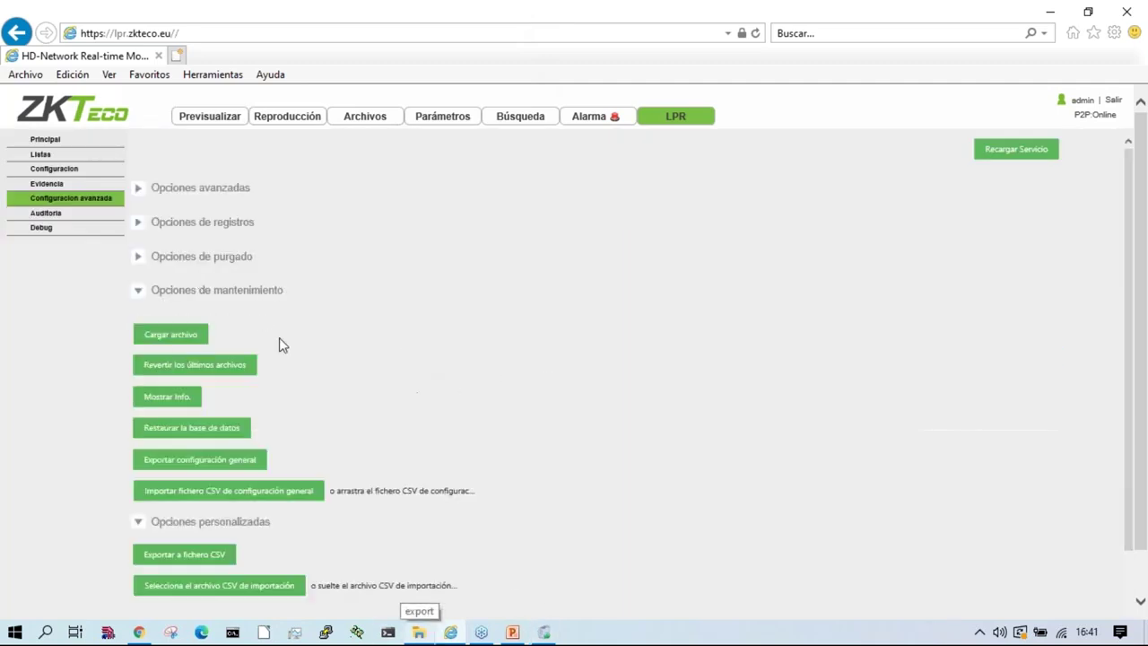
{"action": "left_click", "coordinate": [243, 260]}
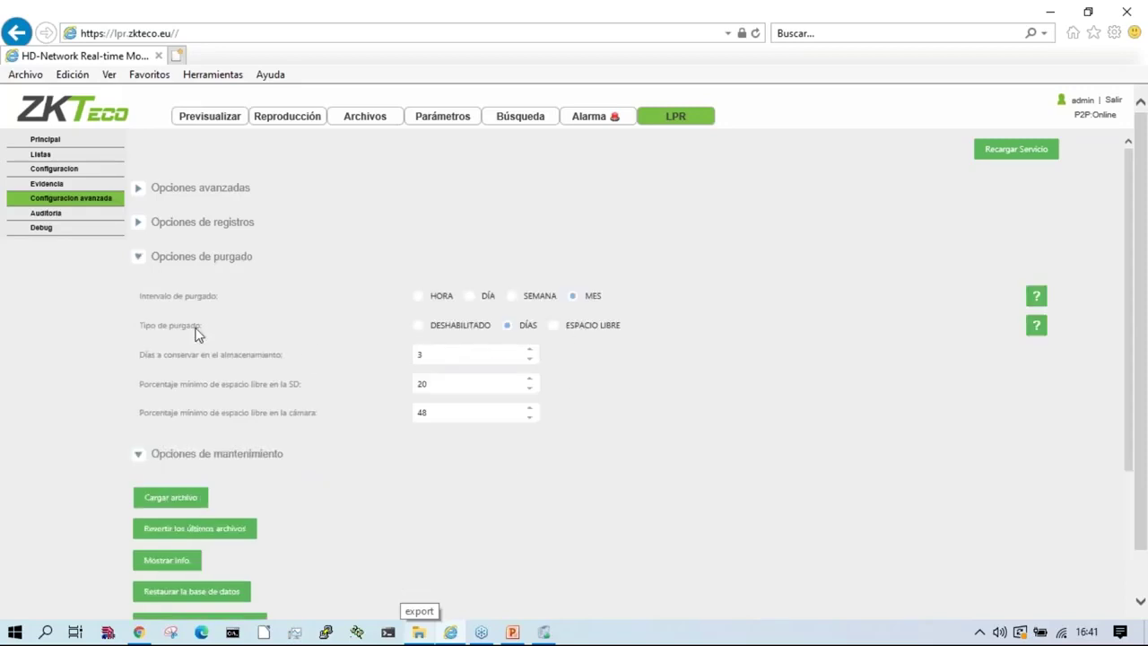
{"action": "left_click", "coordinate": [421, 326]}
{"action": "left_click", "coordinate": [1016, 149]}
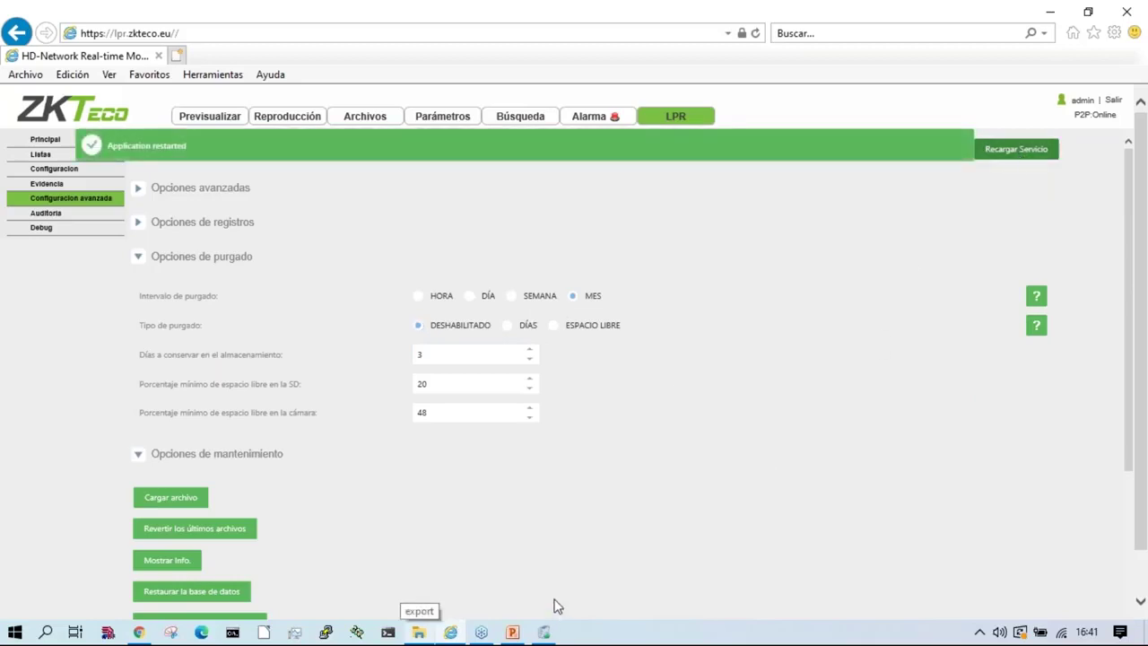
{"action": "left_click", "coordinate": [421, 354]}
{"action": "type", "text": "3"}
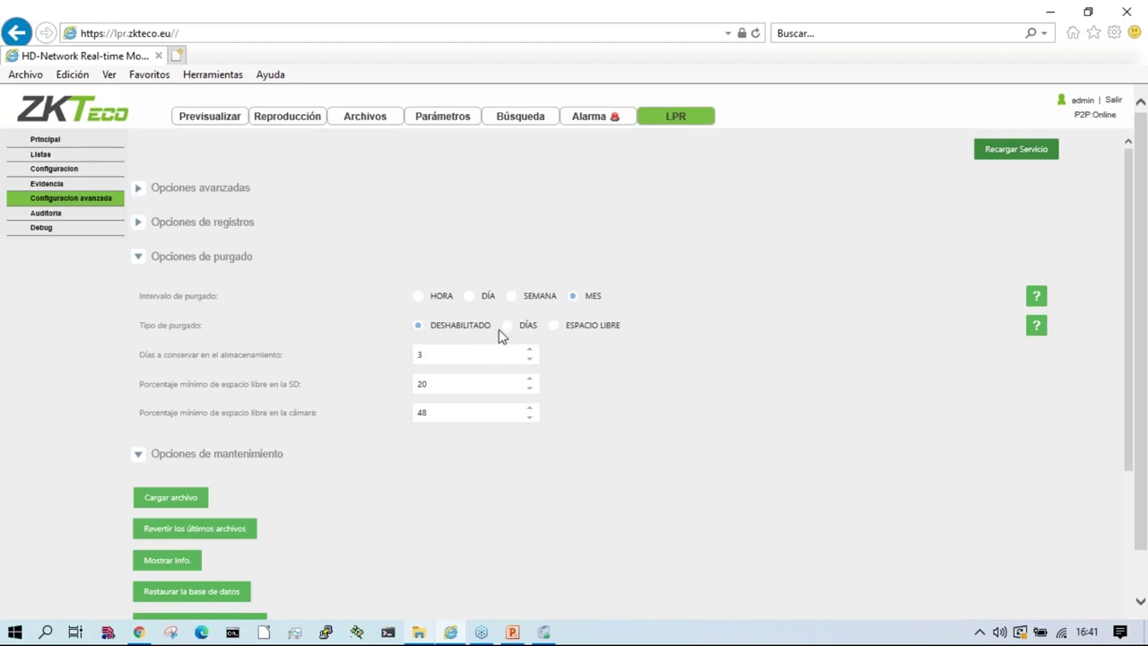
Step: Show the Servicio debug log with Habilitado auto-refresh and clear the FTP Server trace
{"action": "left_click", "coordinate": [41, 230]}
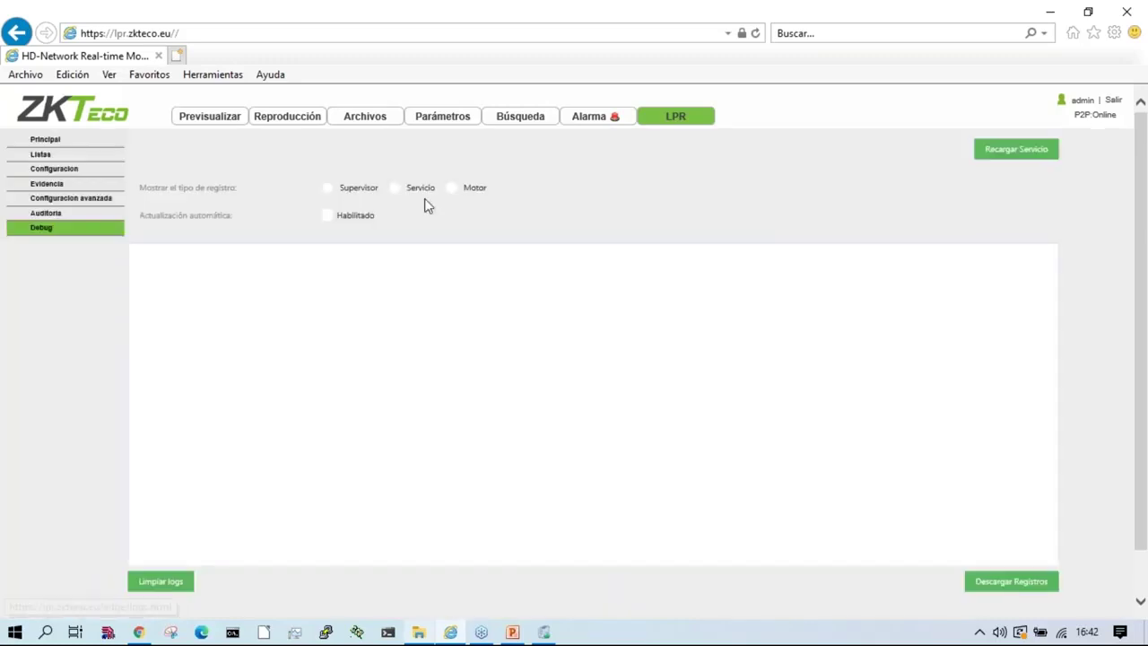
{"action": "left_click", "coordinate": [399, 190]}
{"action": "left_click", "coordinate": [328, 216]}
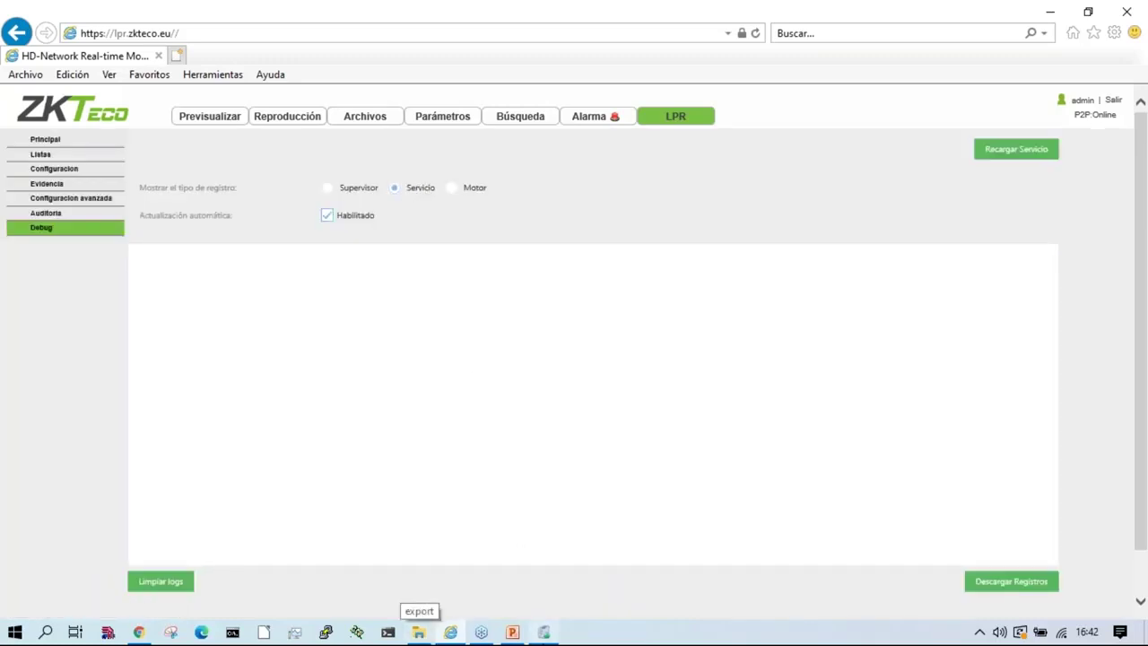
{"action": "left_click", "coordinate": [544, 632]}
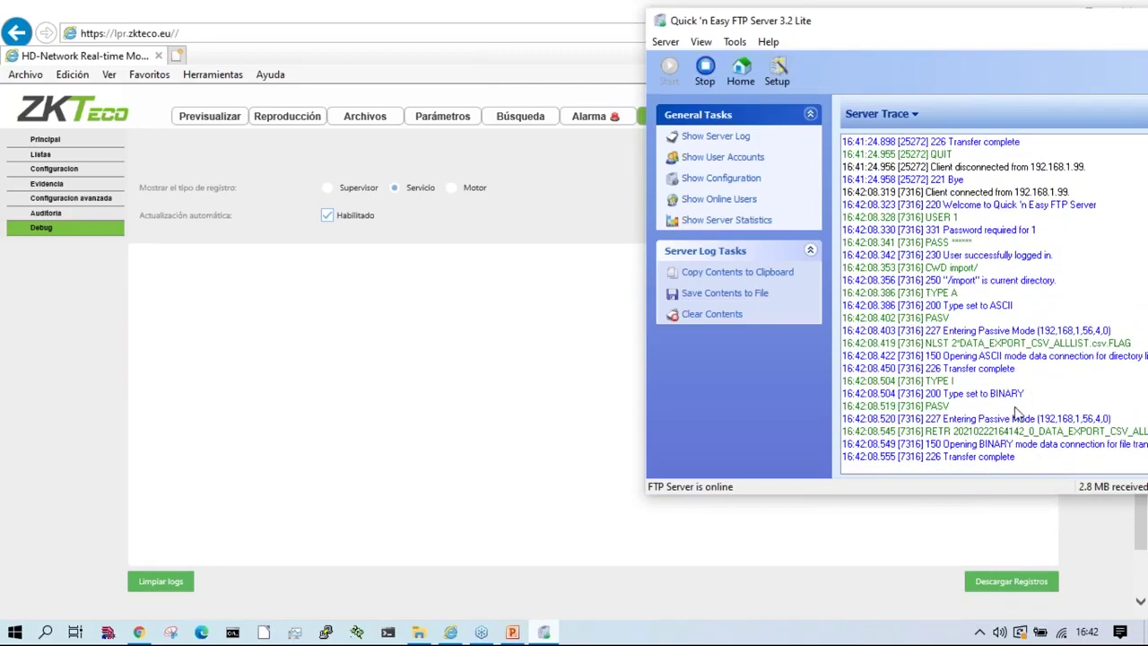
{"action": "left_click", "coordinate": [718, 315]}
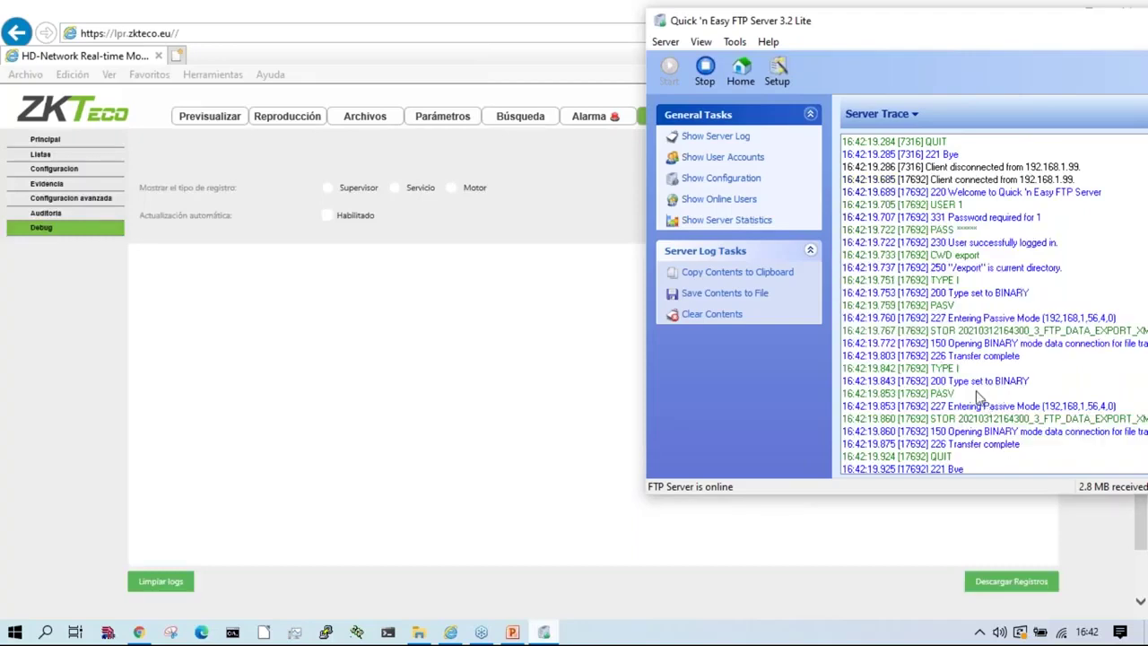
{"action": "left_click", "coordinate": [395, 188]}
{"action": "left_click", "coordinate": [327, 215]}
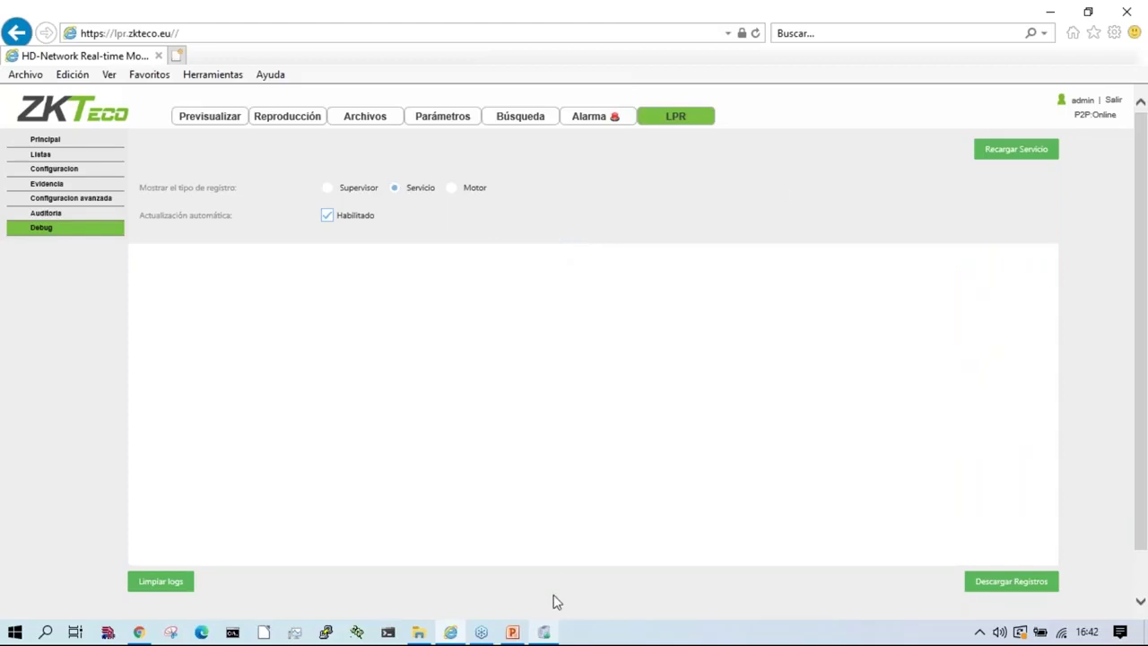
{"action": "left_click", "coordinate": [543, 632]}
{"action": "left_click", "coordinate": [708, 314]}
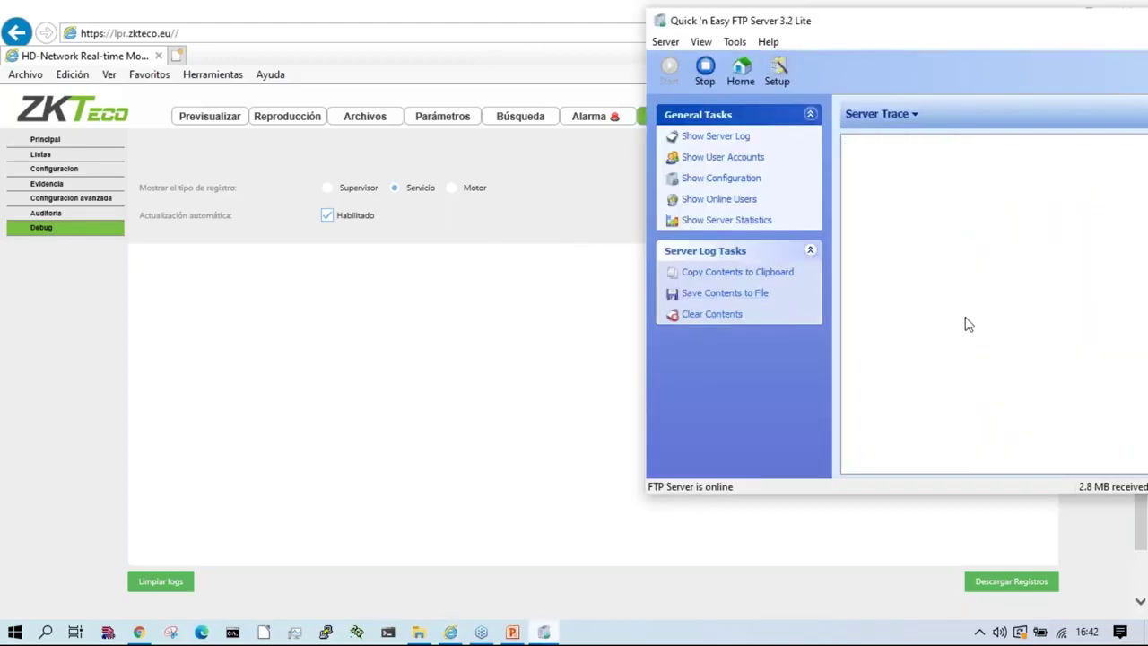
Step: Check the FTP folders, mark the 4-element FTP export lines in the log, then go to Listas
{"action": "left_click", "coordinate": [419, 632]}
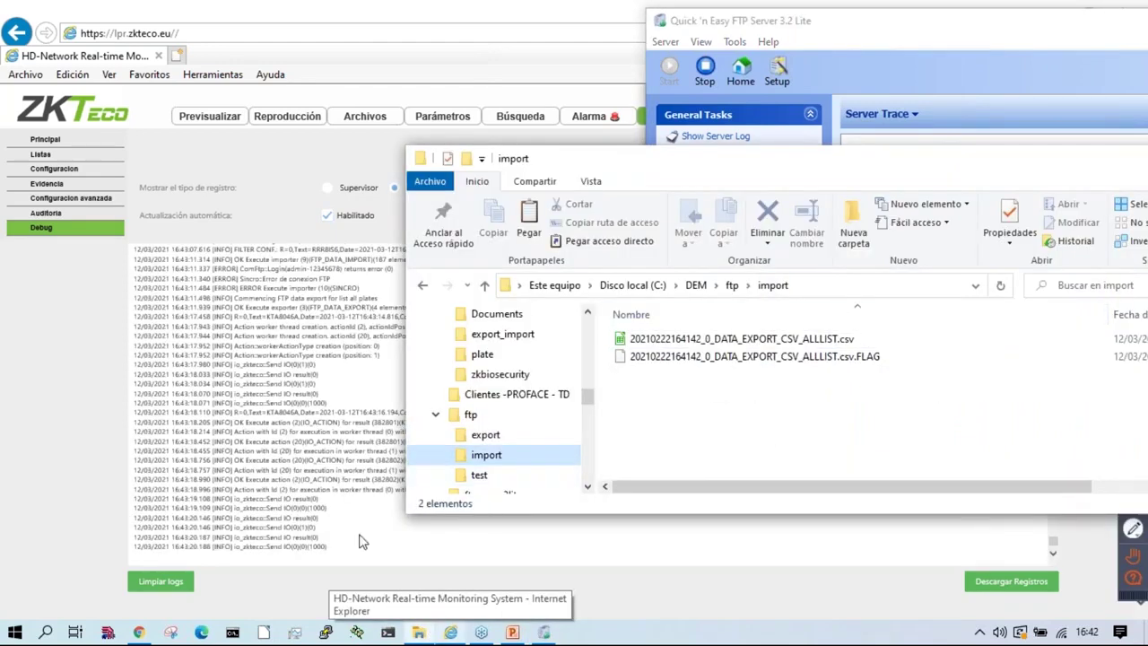
{"action": "left_click", "coordinate": [451, 633]}
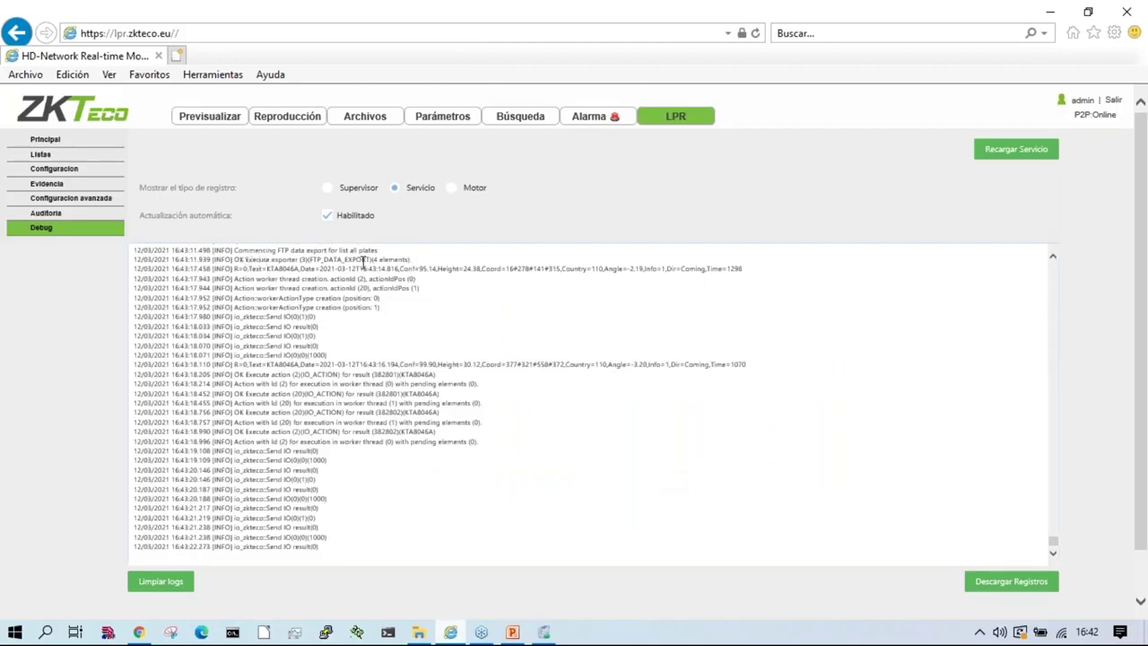
{"action": "left_click_drag", "start_coordinate": [235, 250], "coordinate": [410, 261]}
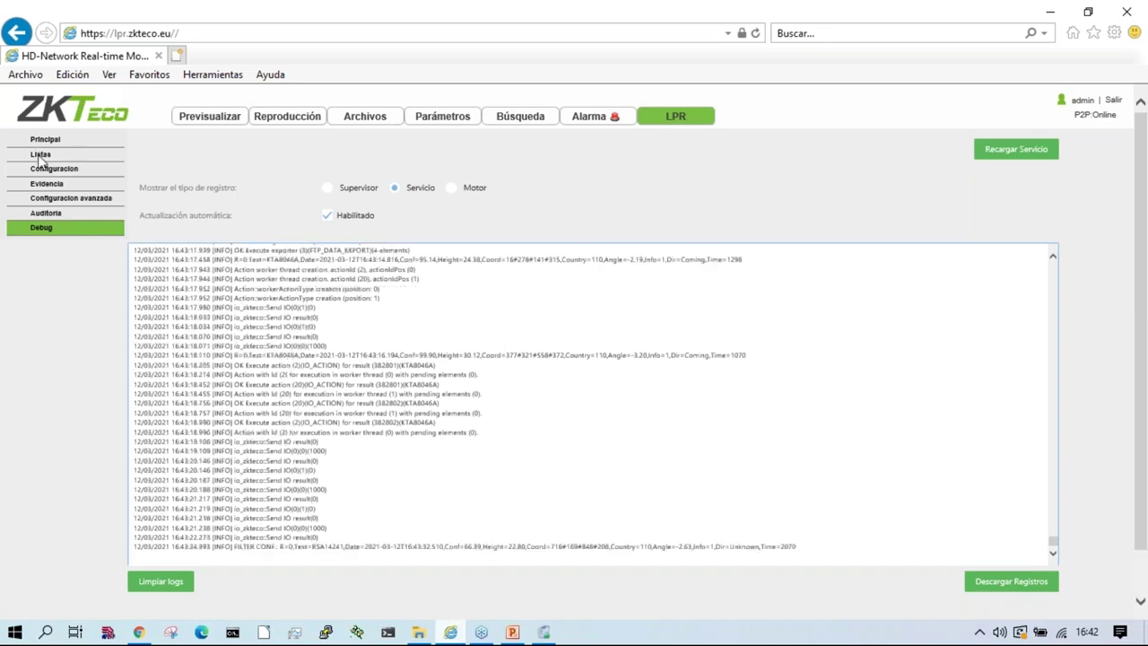
{"action": "left_click", "coordinate": [39, 154]}
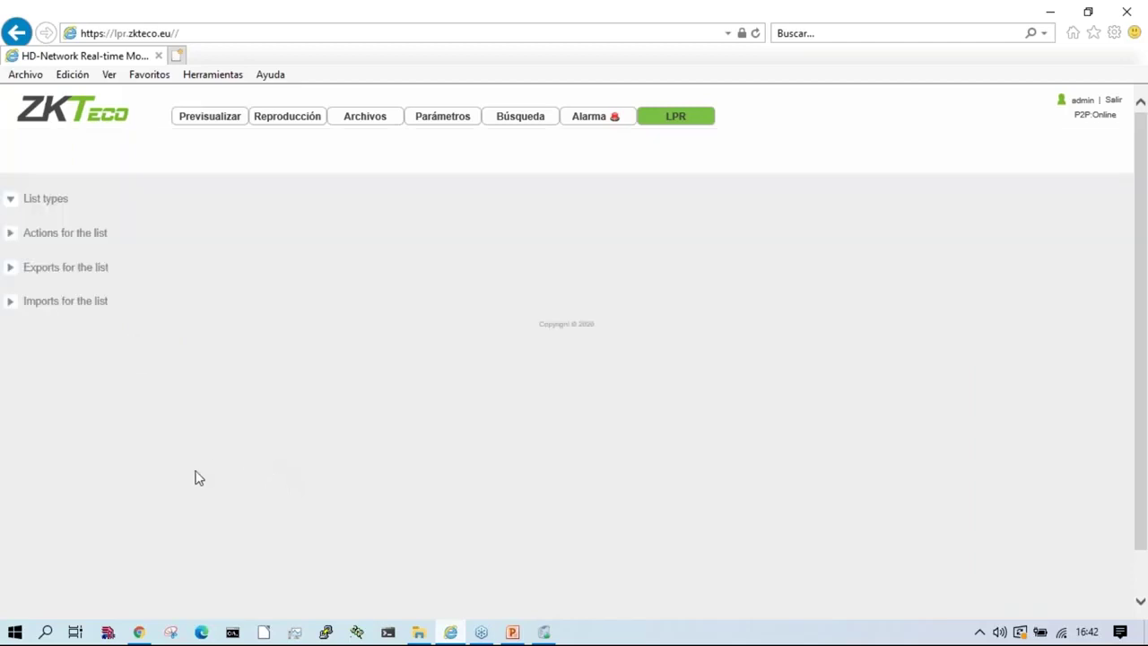
Step: Review the FTP Server Trace for the two completed export uploads, then select the all plates list
{"action": "left_click", "coordinate": [544, 633]}
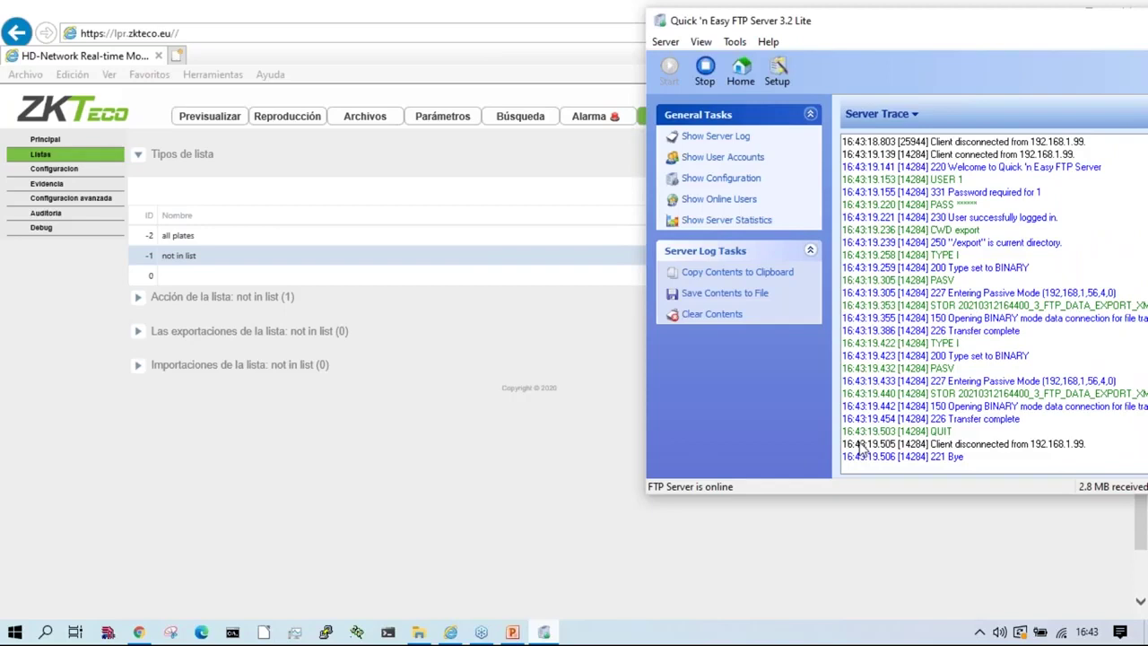
{"action": "left_click", "coordinate": [598, 443]}
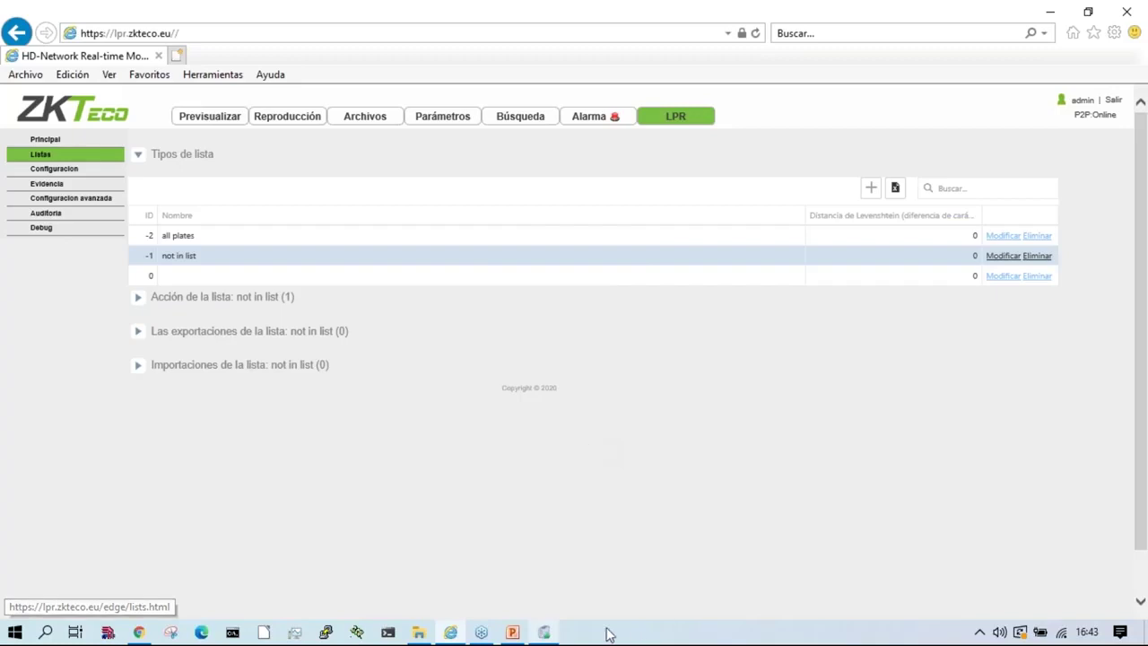
{"action": "left_click", "coordinate": [544, 633]}
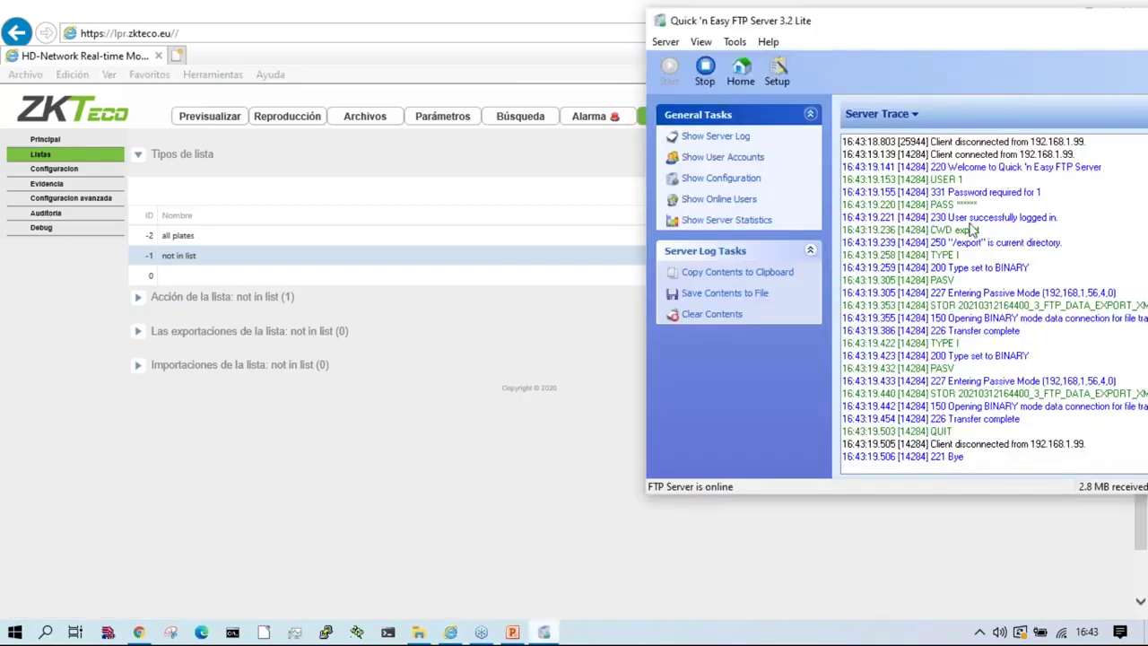
{"action": "left_click", "coordinate": [1046, 244]}
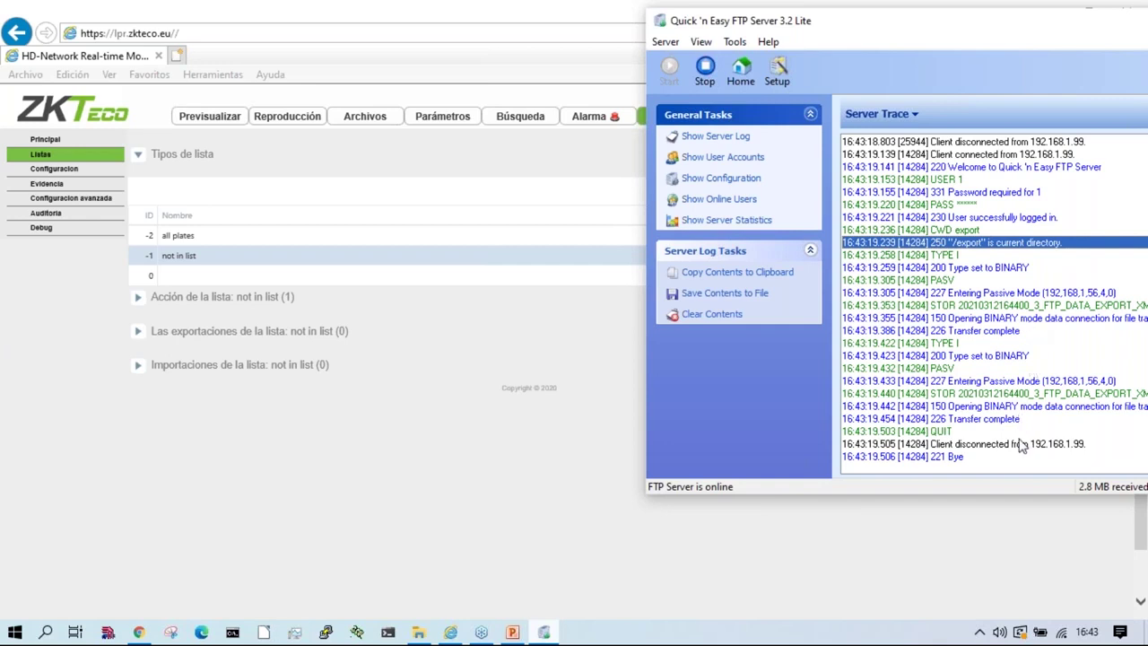
{"action": "scroll", "coordinate": [1021, 456], "scroll_direction": "up", "scroll_amount": 1}
{"action": "scroll", "coordinate": [1021, 456], "scroll_direction": "up", "scroll_amount": 4}
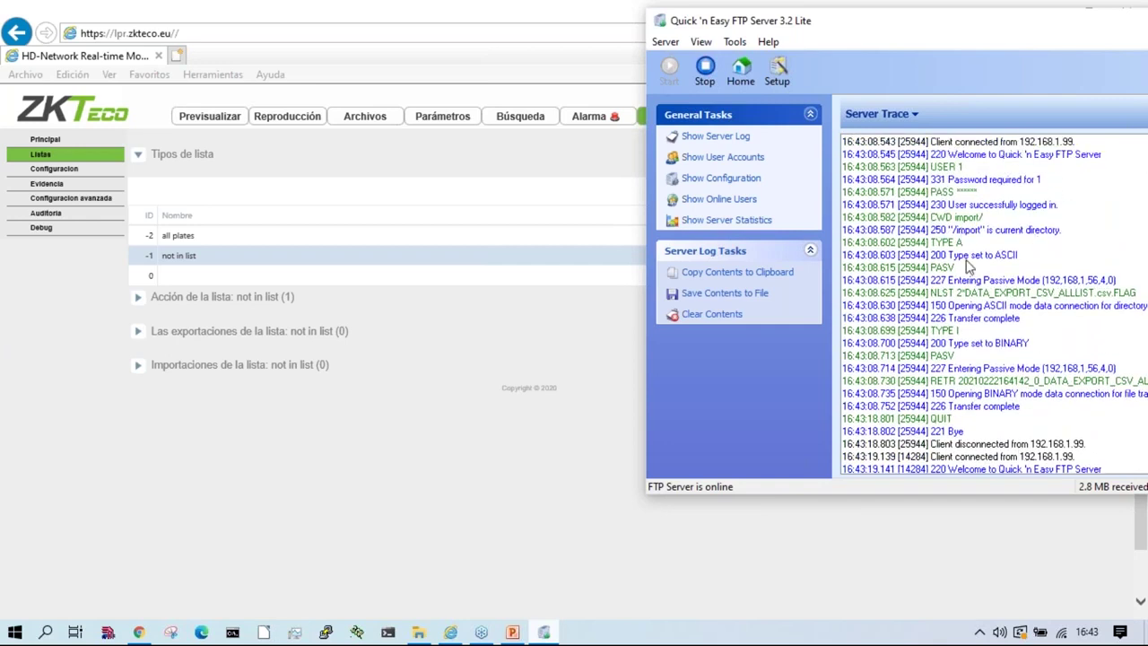
{"action": "scroll", "coordinate": [1014, 287], "scroll_direction": "down", "scroll_amount": 7}
{"action": "scroll", "coordinate": [1011, 339], "scroll_direction": "down", "scroll_amount": 1}
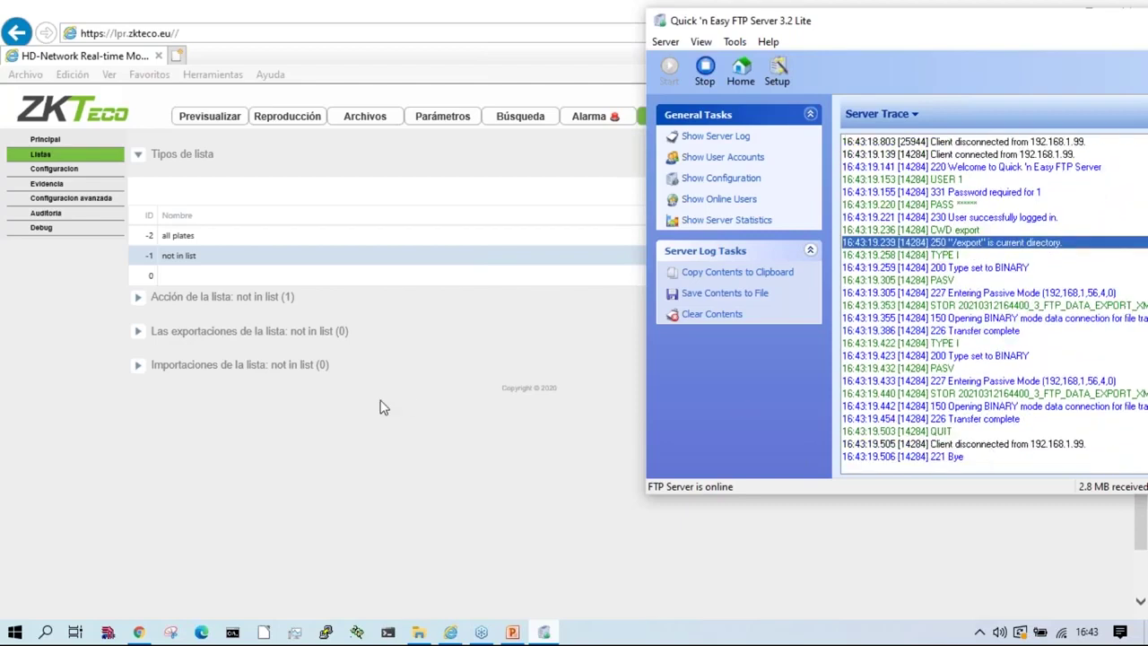
{"action": "left_click", "coordinate": [191, 234]}
{"action": "left_click", "coordinate": [191, 235]}
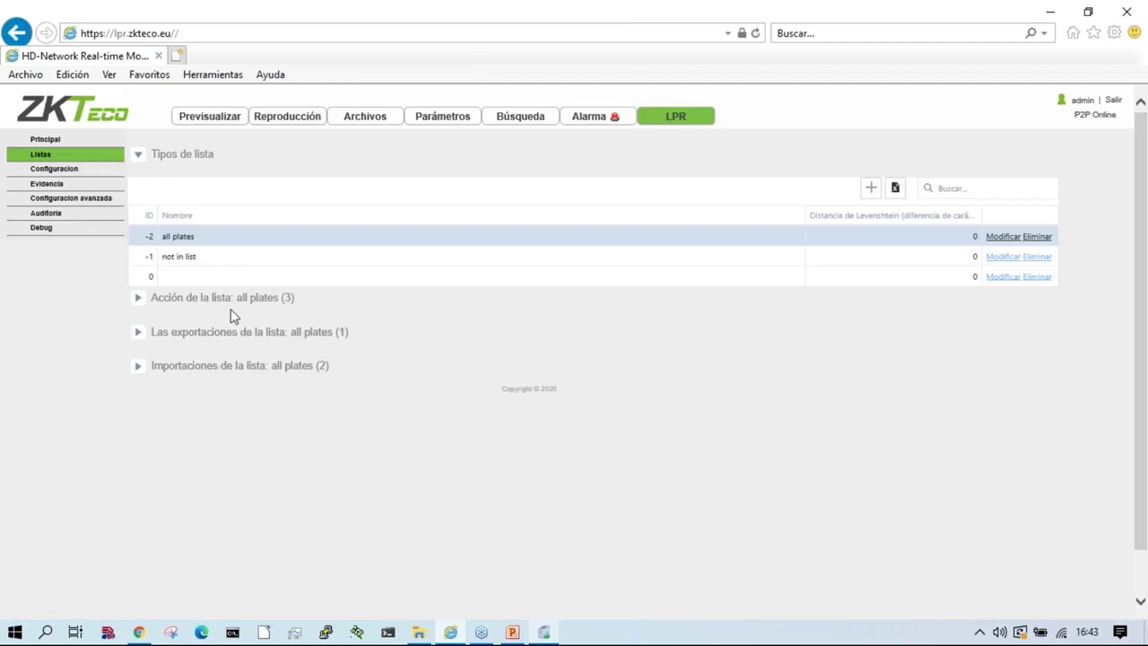
Step: Expand the all plates list imports and show the FTP IMPORT settings
{"action": "left_click", "coordinate": [283, 375]}
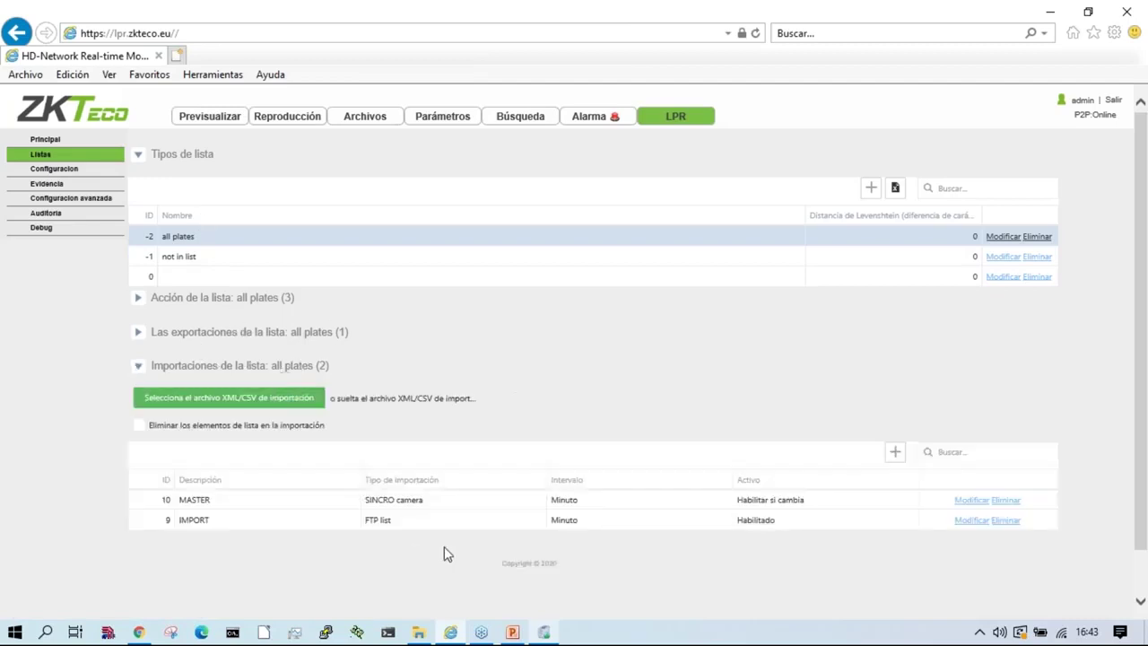
{"action": "left_click", "coordinate": [387, 524]}
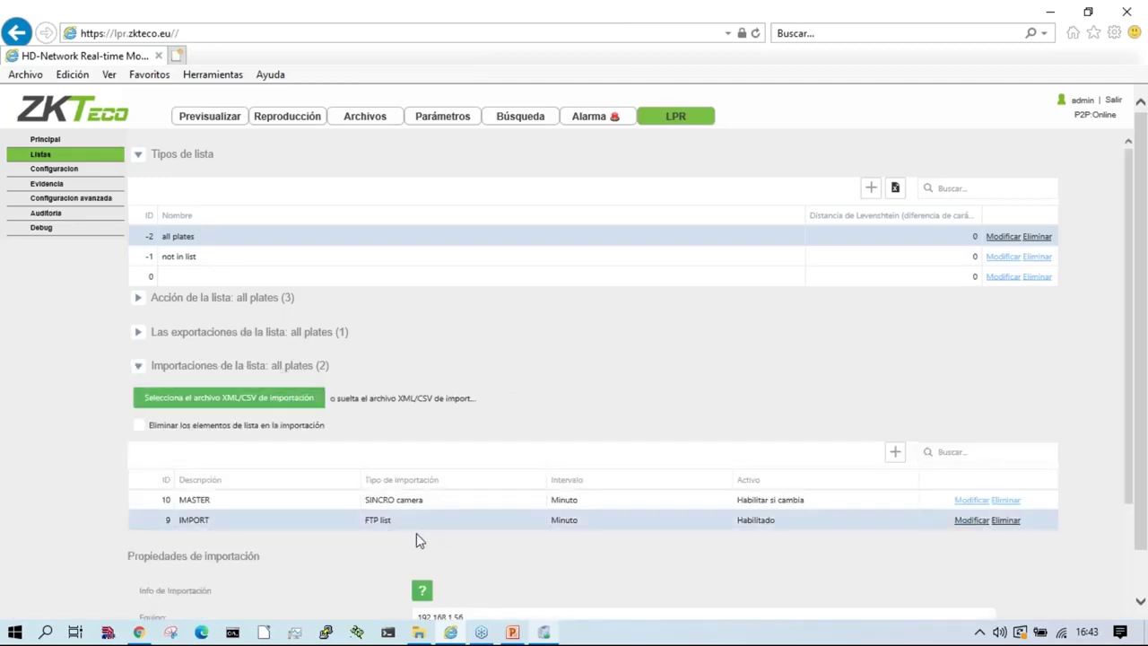
{"action": "scroll", "coordinate": [416, 533], "scroll_direction": "down", "scroll_amount": 3}
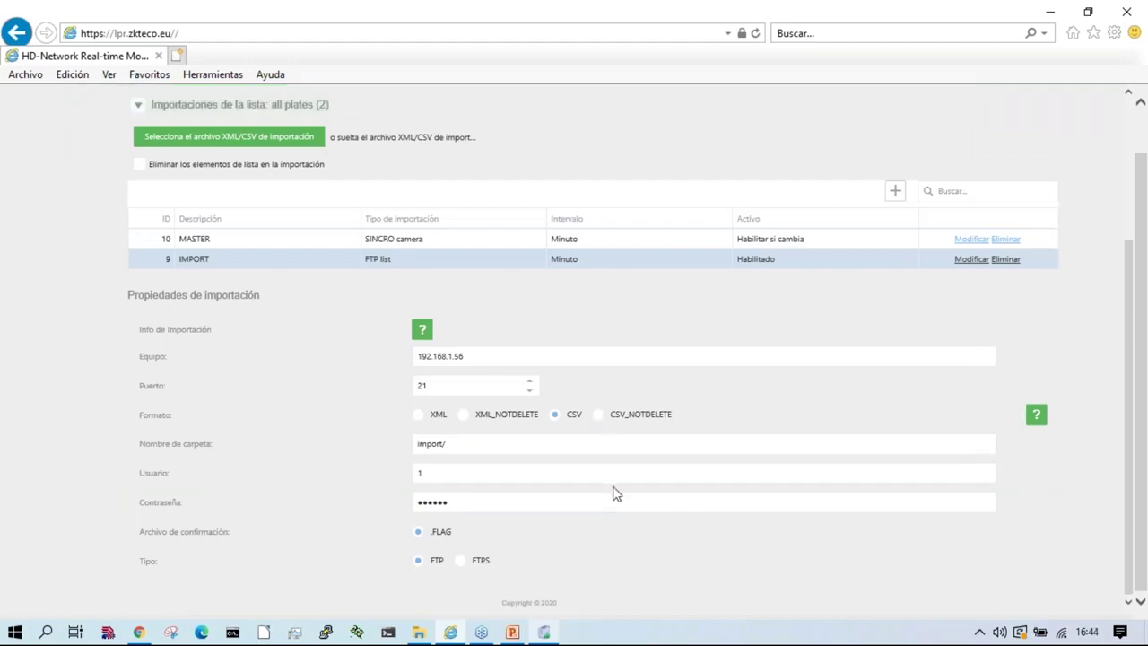
Step: Clear the FTP server's trace log and reload the Listas page
{"action": "left_click", "coordinate": [543, 633]}
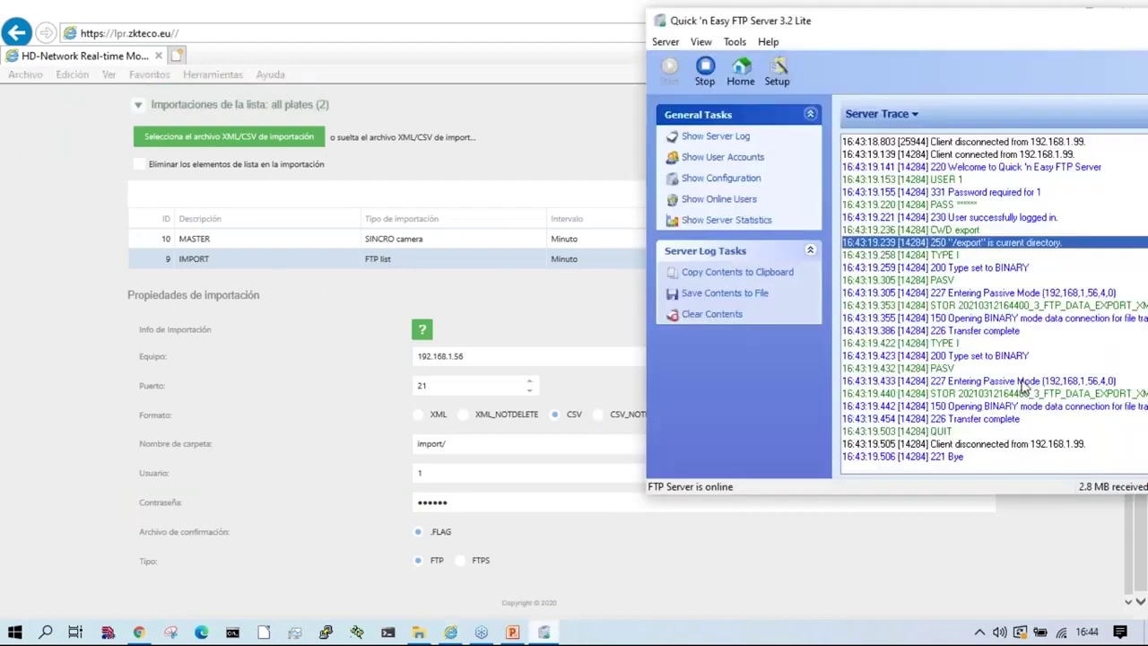
{"action": "left_click", "coordinate": [723, 316]}
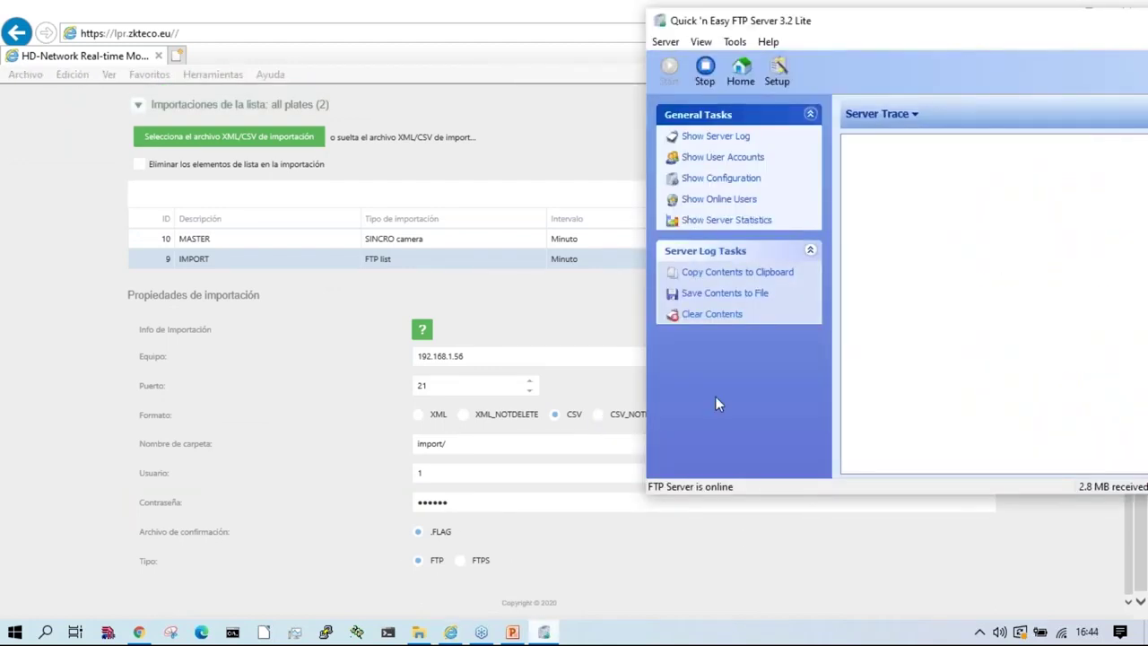
{"action": "left_click", "coordinate": [641, 555]}
{"action": "scroll", "coordinate": [595, 526], "scroll_direction": "up", "scroll_amount": 3}
{"action": "scroll", "coordinate": [416, 450], "scroll_direction": "up", "scroll_amount": 1}
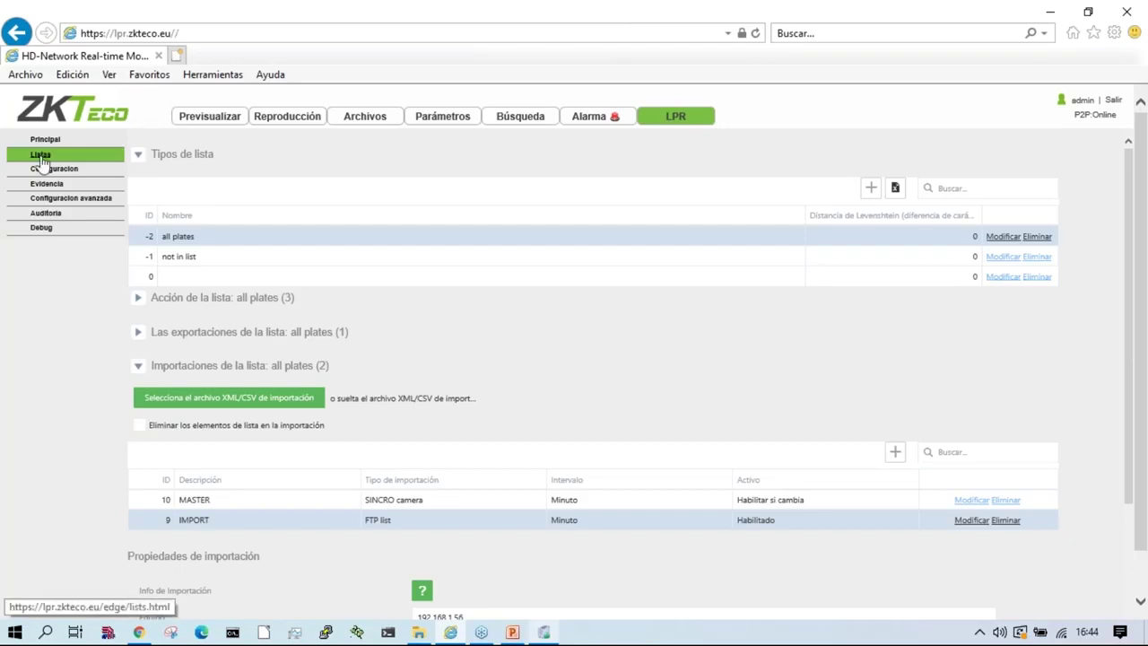
{"action": "left_click", "coordinate": [40, 156]}
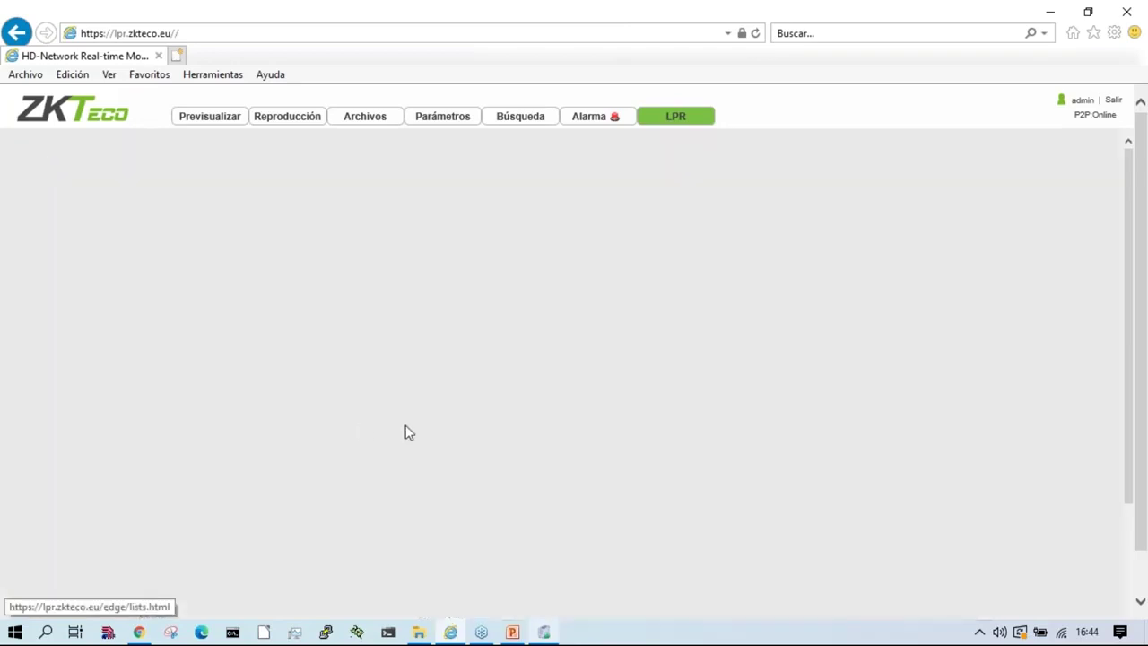
{"action": "key", "text": "alt+Tab"}
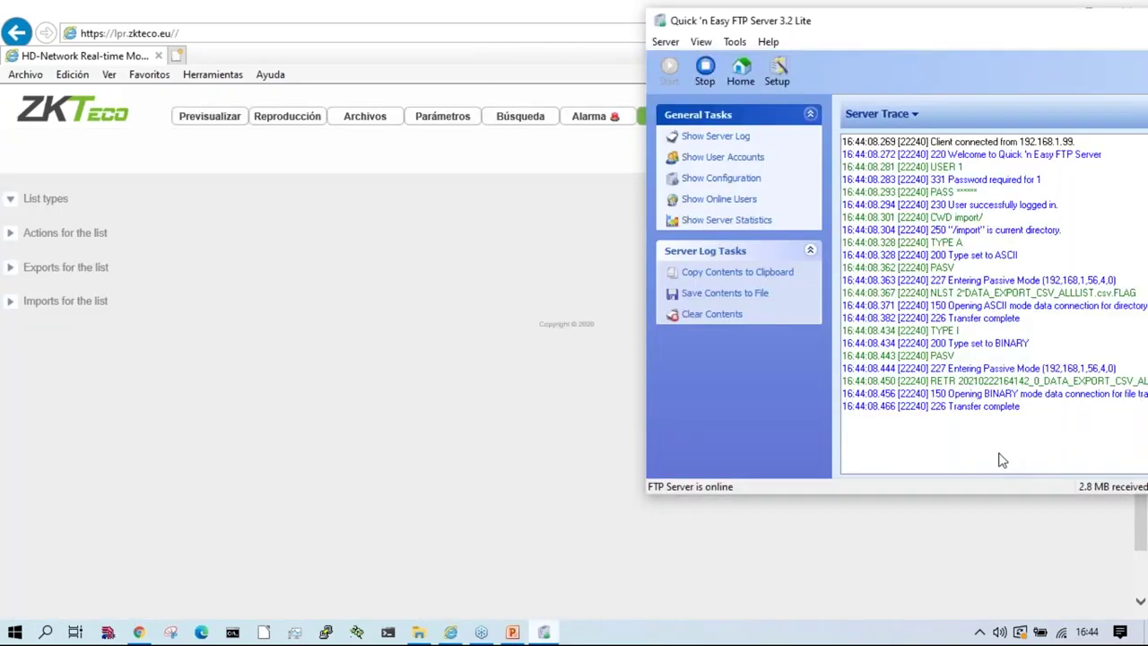
{"action": "key", "text": "alt+Tab"}
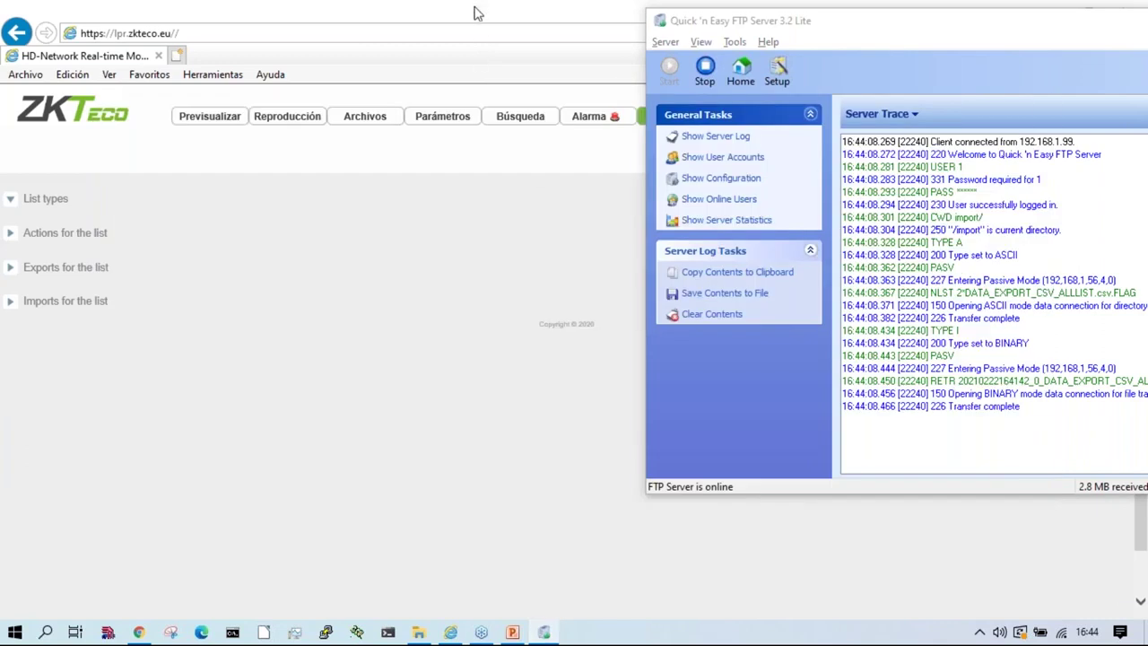
{"action": "left_click", "coordinate": [477, 18]}
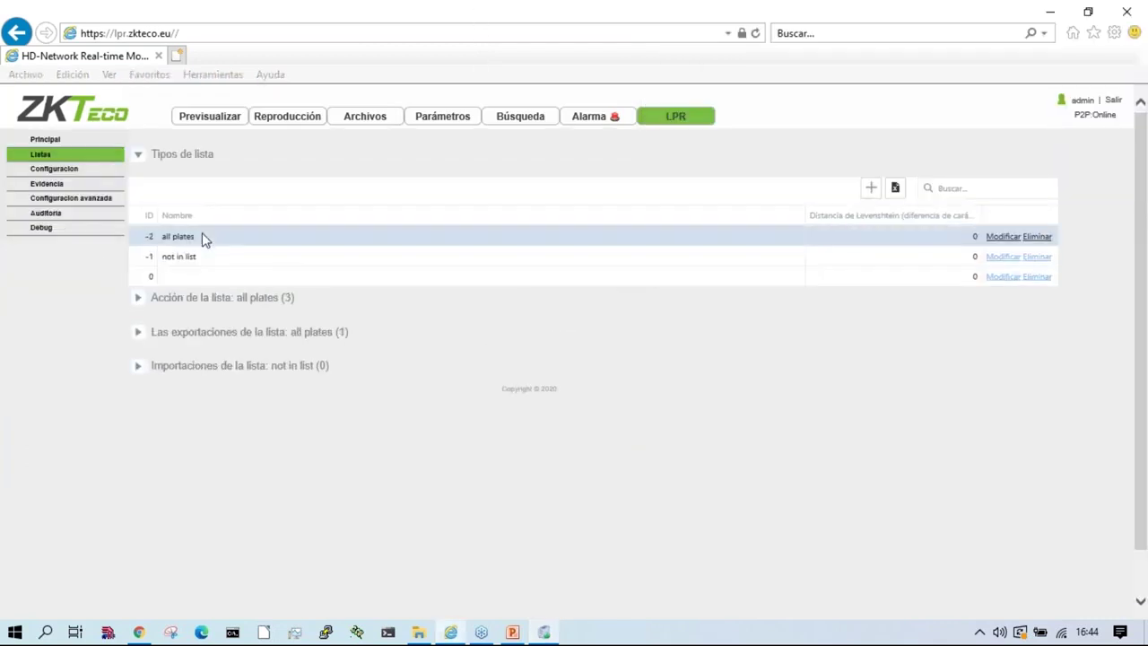
Step: Import the ALLLIST CSV from the ftp\import folder into the all plates list
{"action": "left_click", "coordinate": [235, 301]}
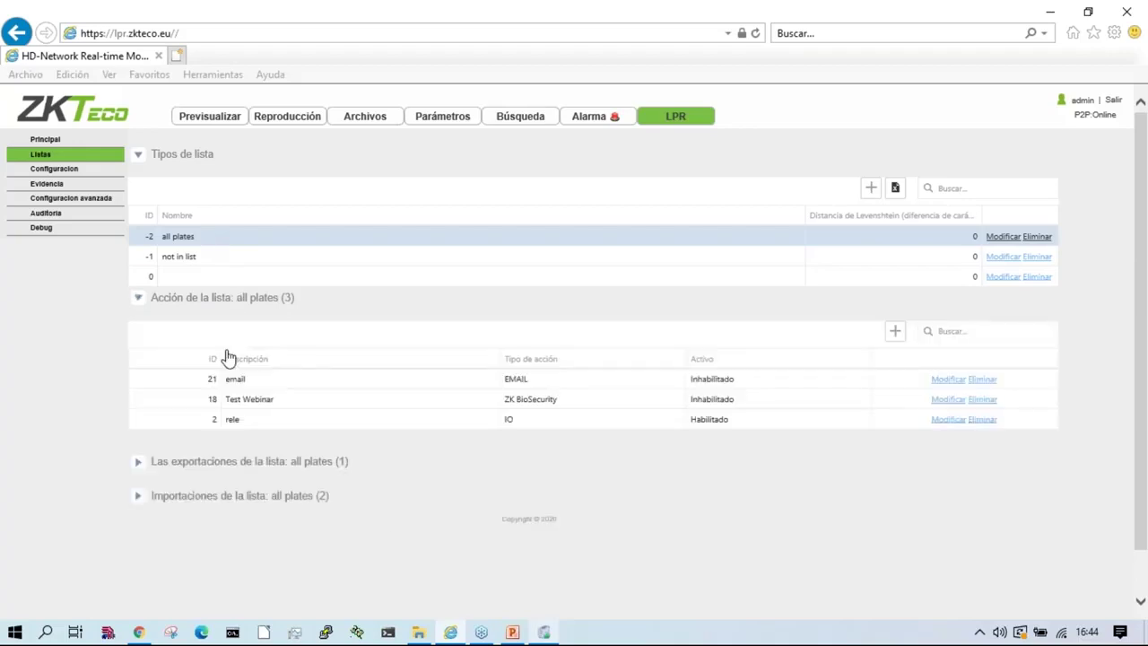
{"action": "left_click", "coordinate": [281, 499]}
{"action": "scroll", "coordinate": [440, 541], "scroll_direction": "down", "scroll_amount": 1}
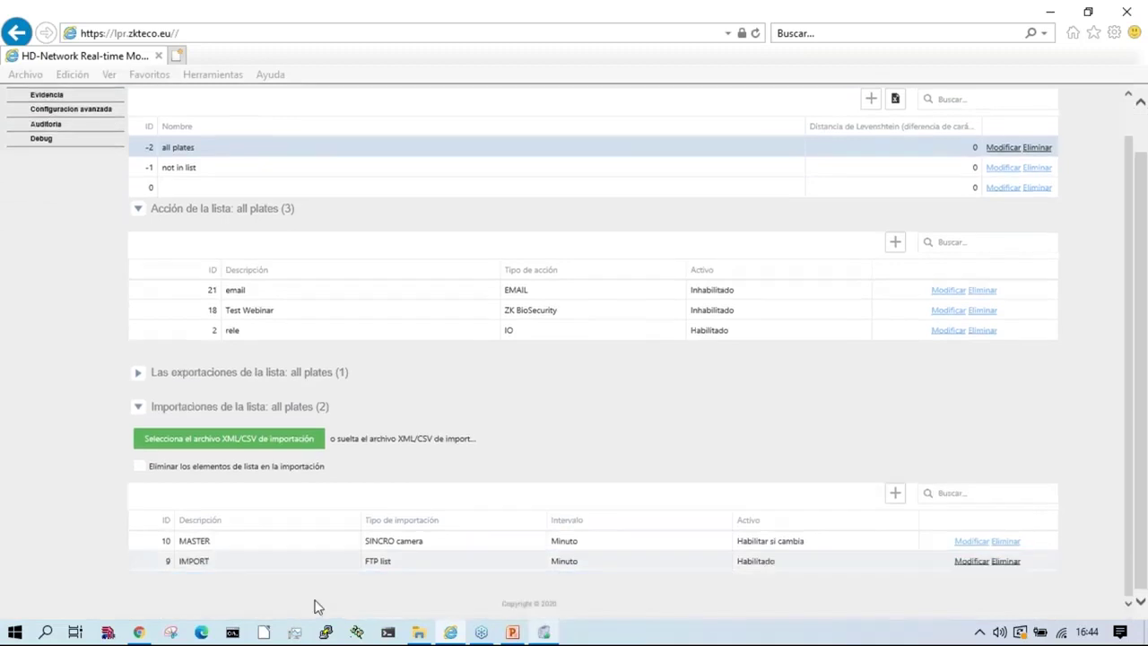
{"action": "left_click", "coordinate": [270, 440]}
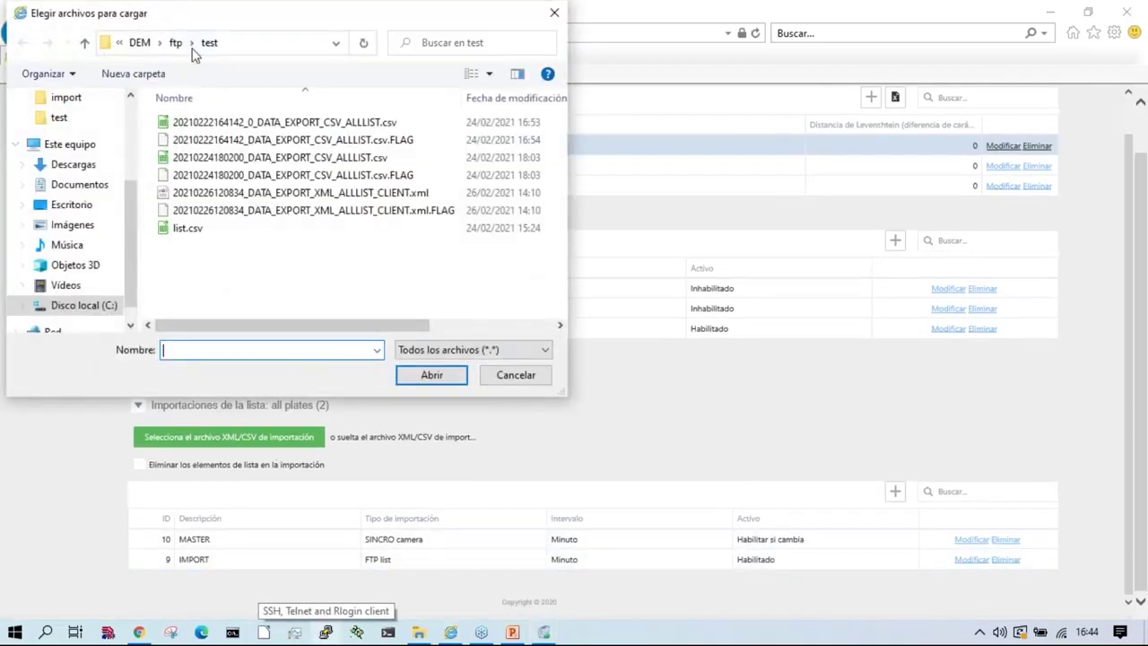
{"action": "left_click", "coordinate": [180, 42]}
{"action": "left_click", "coordinate": [204, 165]}
{"action": "double_click", "coordinate": [189, 139]}
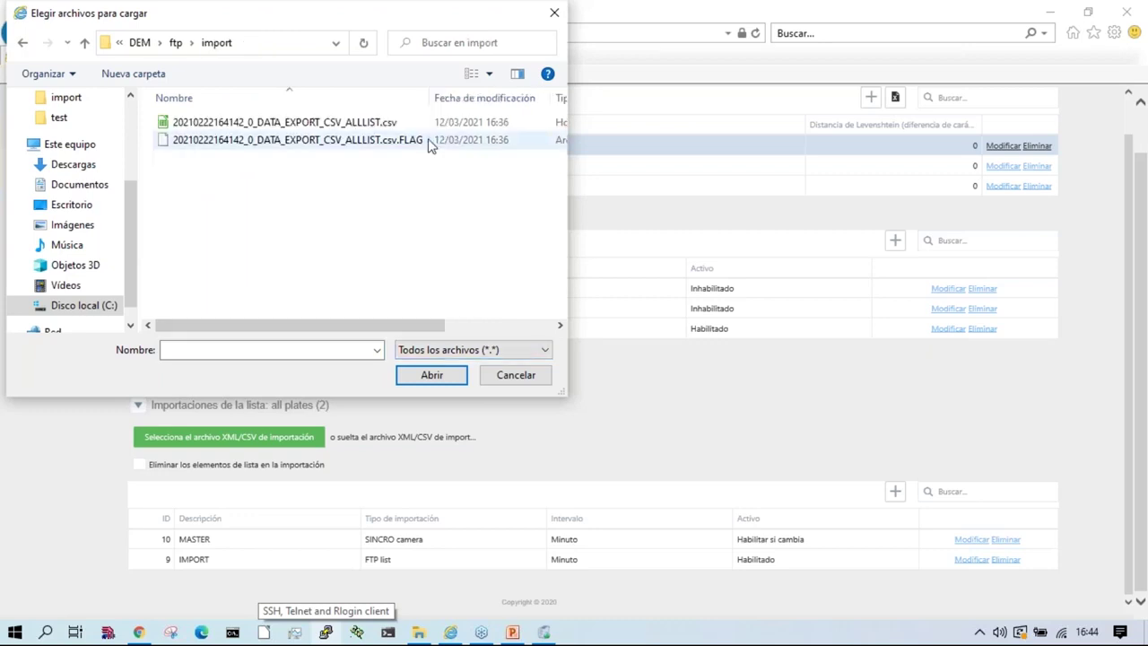
{"action": "left_click", "coordinate": [296, 126]}
{"action": "double_click", "coordinate": [295, 128]}
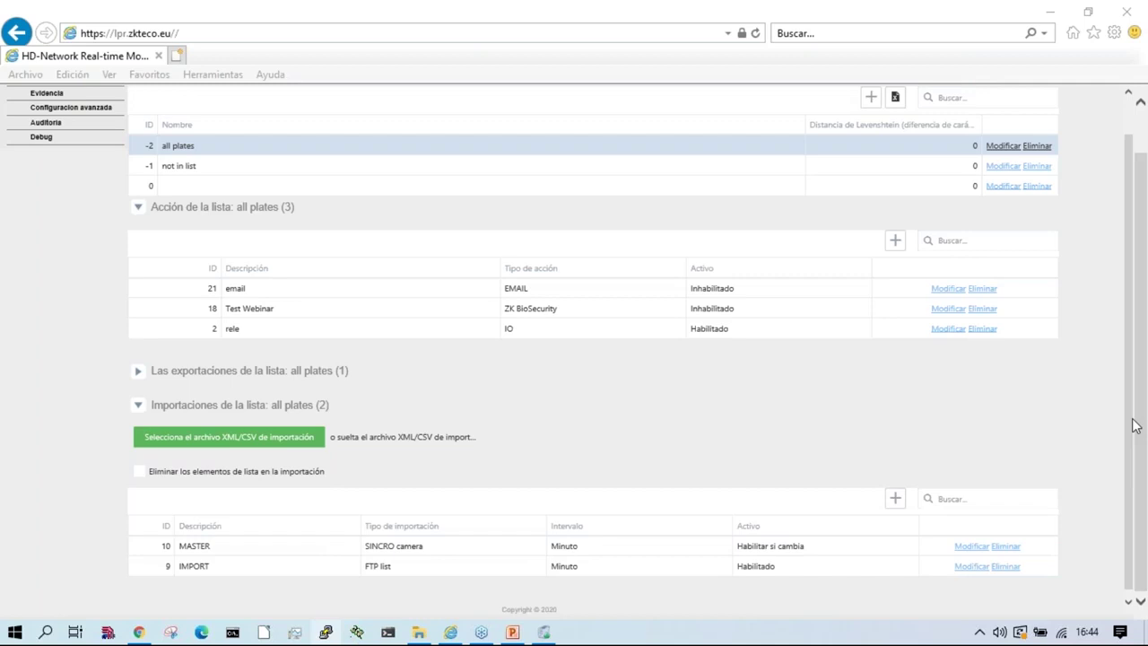
Step: Reload the Listas page to see the updated list types
{"action": "scroll", "coordinate": [410, 541], "scroll_direction": "up", "scroll_amount": 1}
{"action": "scroll", "coordinate": [40, 163], "scroll_direction": "up", "scroll_amount": 2}
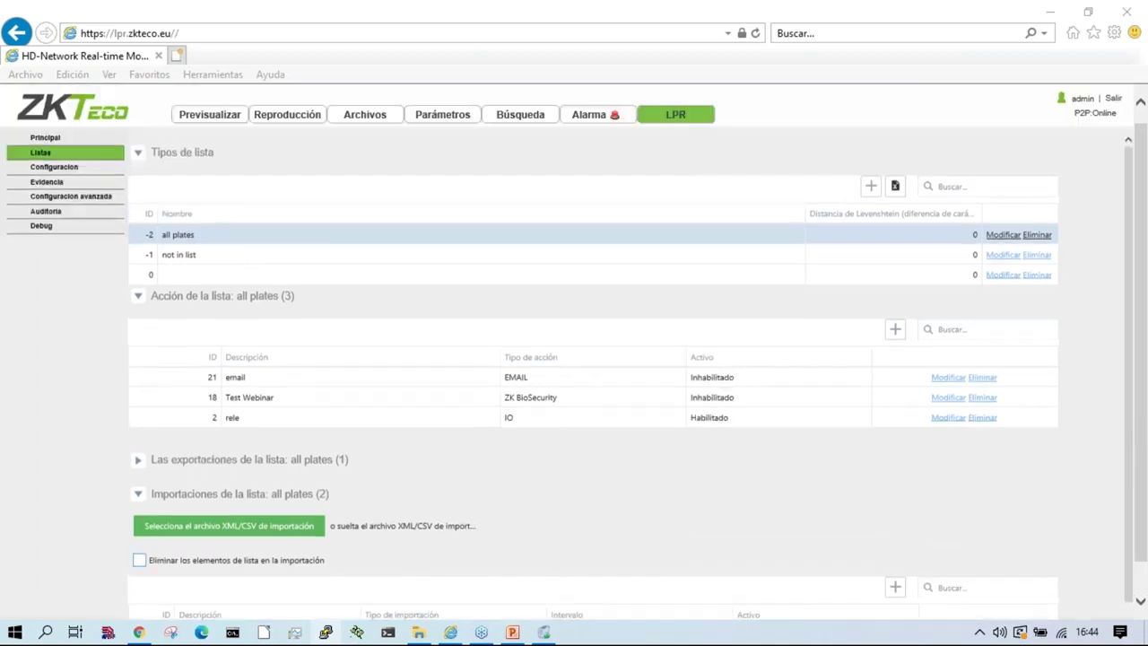
{"action": "left_click", "coordinate": [41, 163]}
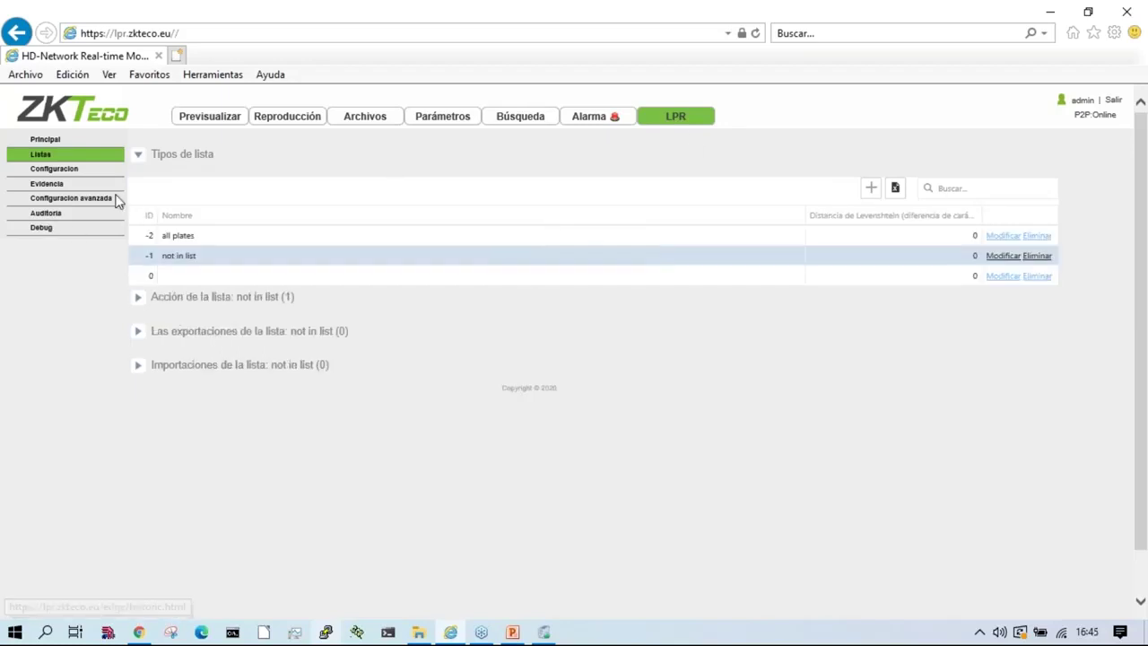
Step: Reboot the camera from Parámetros > Restaurar, confirm, and dismiss the success message
{"action": "left_click", "coordinate": [79, 199]}
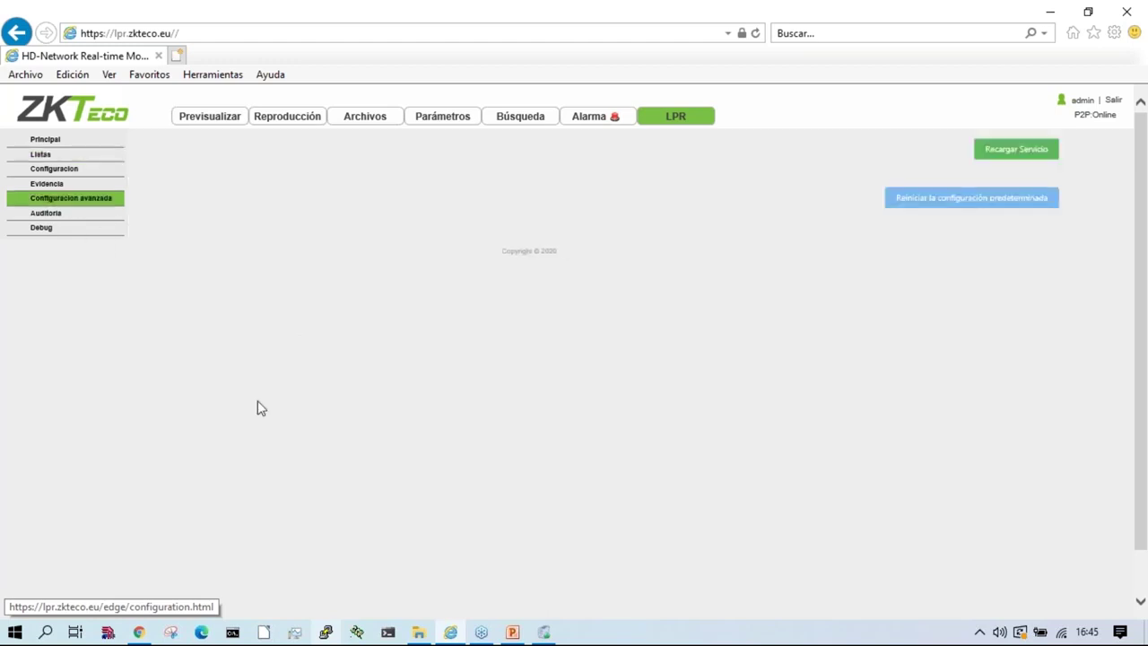
{"action": "left_click", "coordinate": [233, 294]}
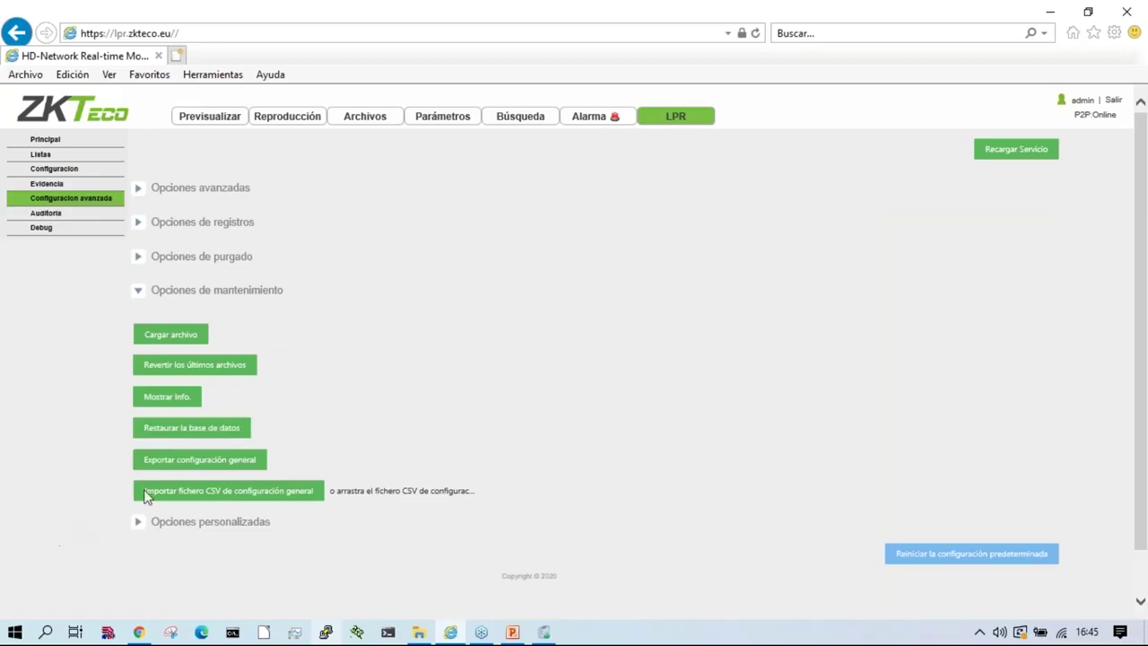
{"action": "left_click", "coordinate": [446, 118]}
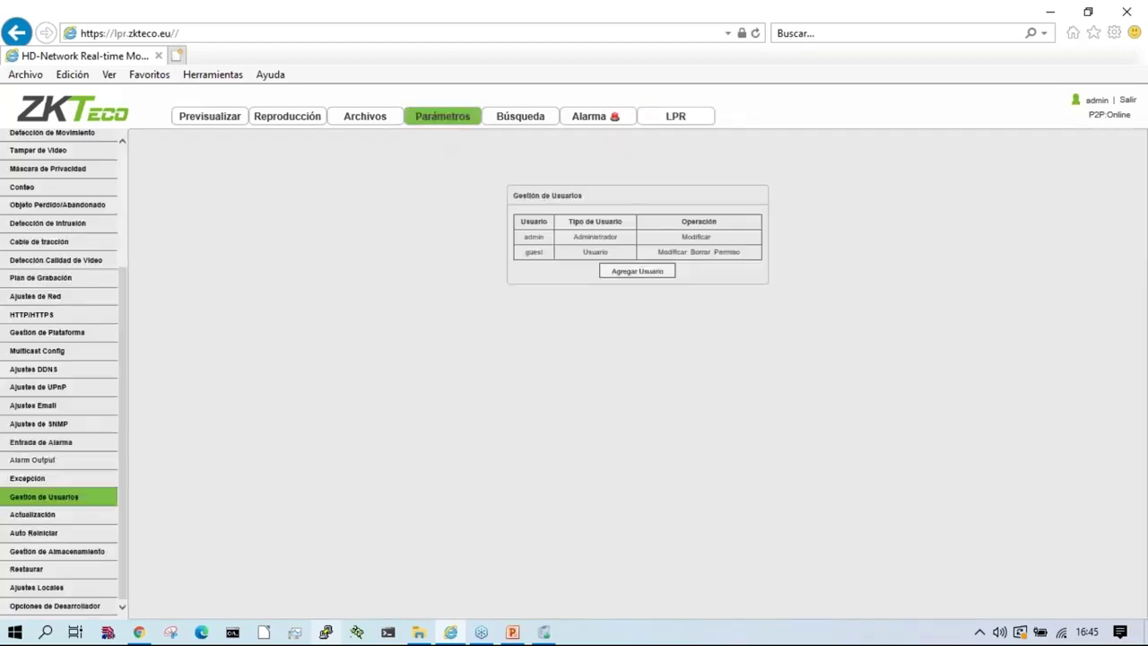
{"action": "scroll", "coordinate": [120, 532], "scroll_direction": "up", "scroll_amount": 3}
{"action": "scroll", "coordinate": [79, 560], "scroll_direction": "down", "scroll_amount": 3}
{"action": "left_click", "coordinate": [25, 570]}
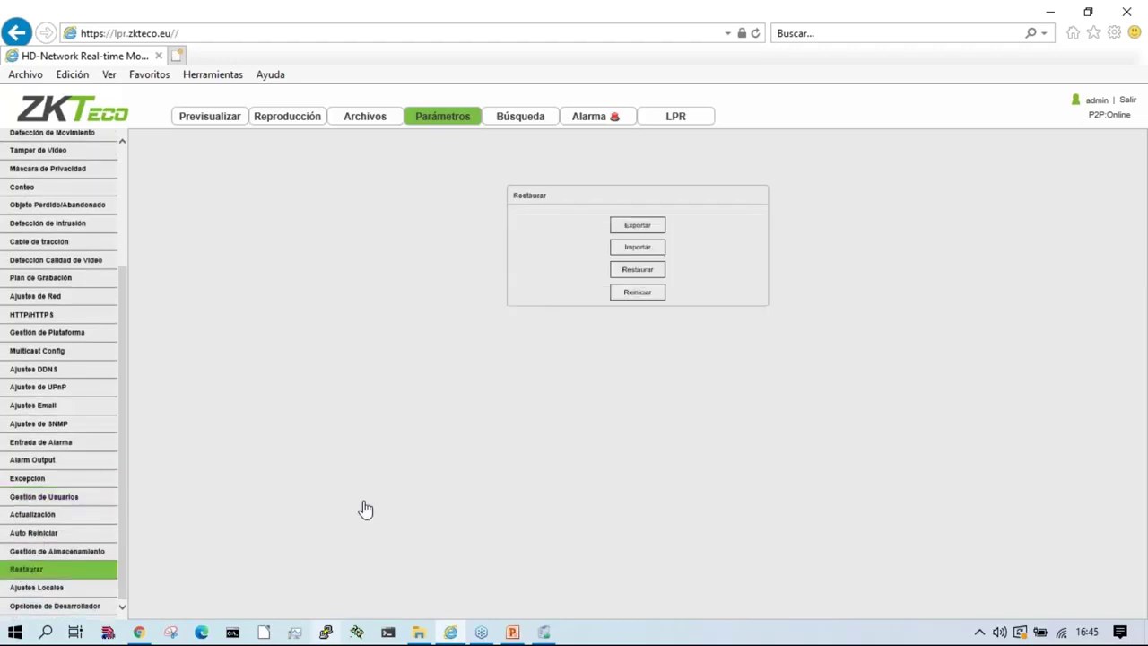
{"action": "left_click", "coordinate": [635, 293]}
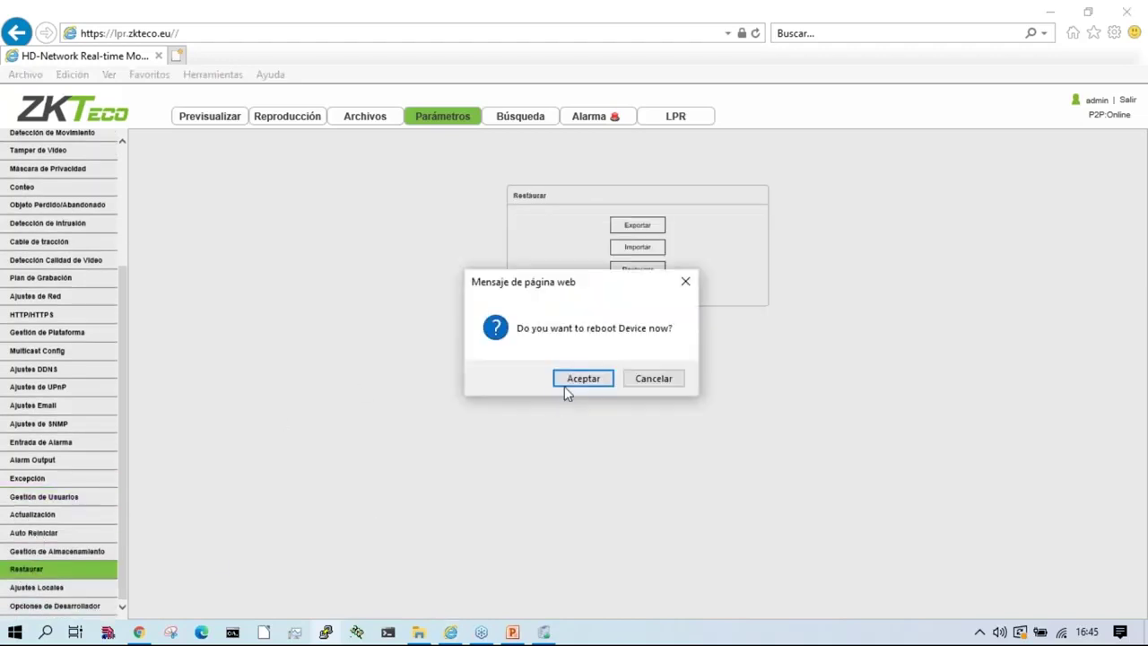
{"action": "left_click", "coordinate": [583, 378]}
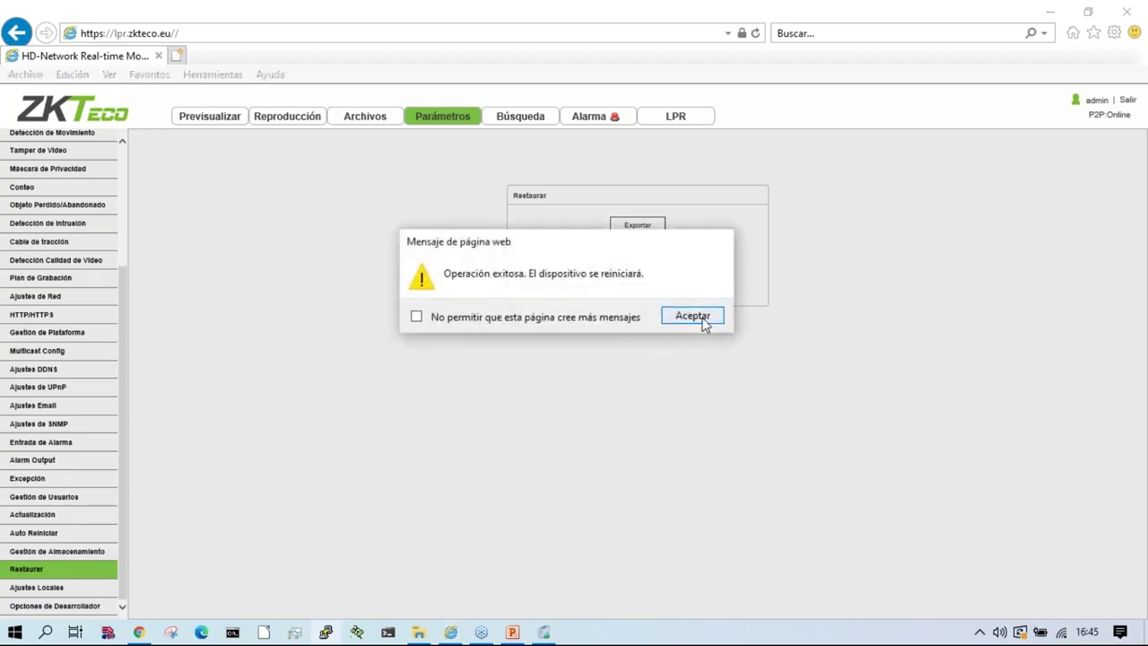
{"action": "left_click", "coordinate": [695, 317]}
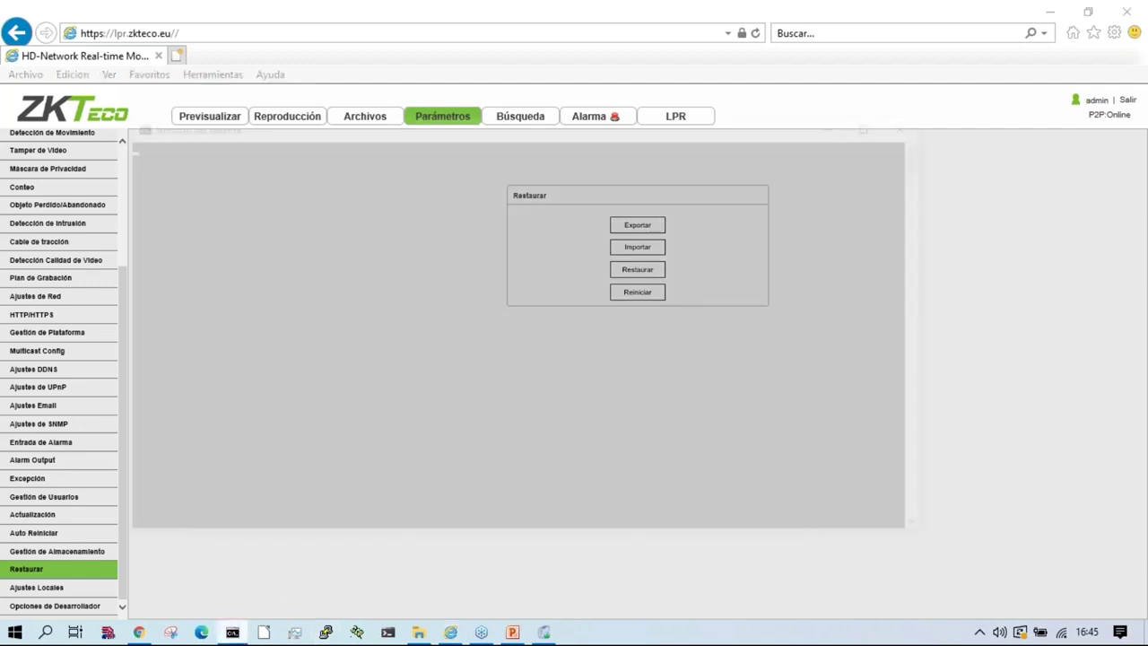
Step: Run a continuous ping to lpr.zkteco.eu with 'ping lpr.zkteco.eu -t'
{"action": "type", "text": "PING 192.1"}
{"action": "key", "text": "BackSpace"}
{"action": "key", "text": "BackSpace"}
{"action": "key", "text": "BackSpace"}
{"action": "key", "text": "BackSpace"}
{"action": "key", "text": "BackSpace"}
{"action": "key", "text": "BackSpace"}
{"action": "key", "text": "BackSpace"}
{"action": "key", "text": "BackSpace"}
{"action": "key", "text": "BackSpace"}
{"action": "key", "text": "BackSpace"}
{"action": "type", "text": "ping lpr.zkteco.eu "}
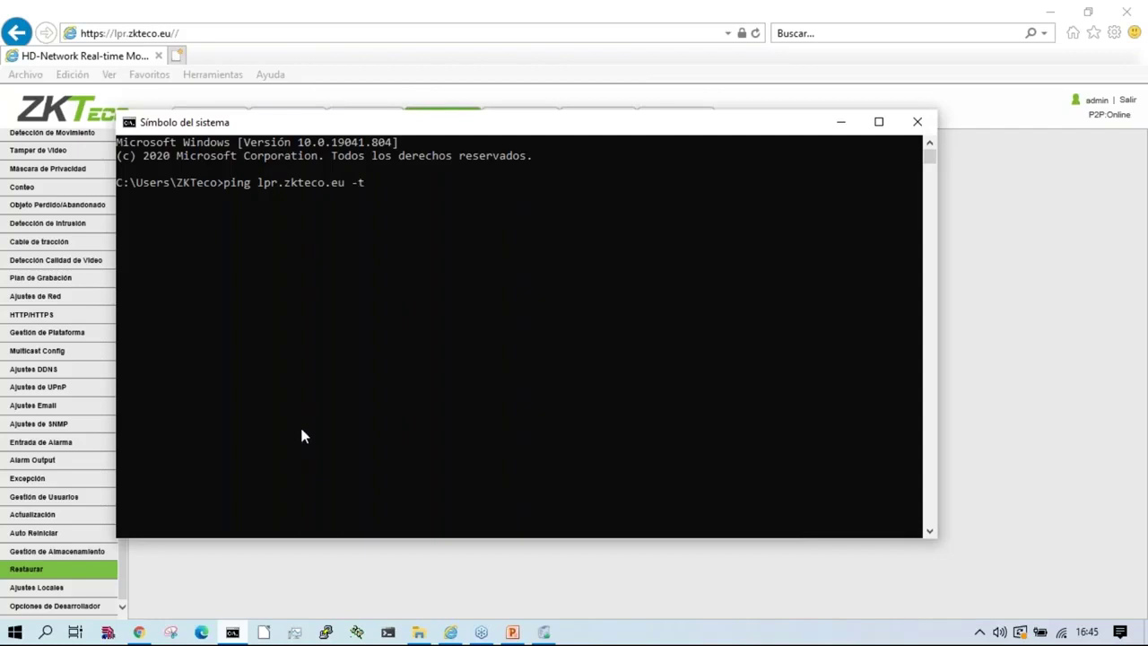
{"action": "type", "text": "-t"}
{"action": "key", "text": "Return"}
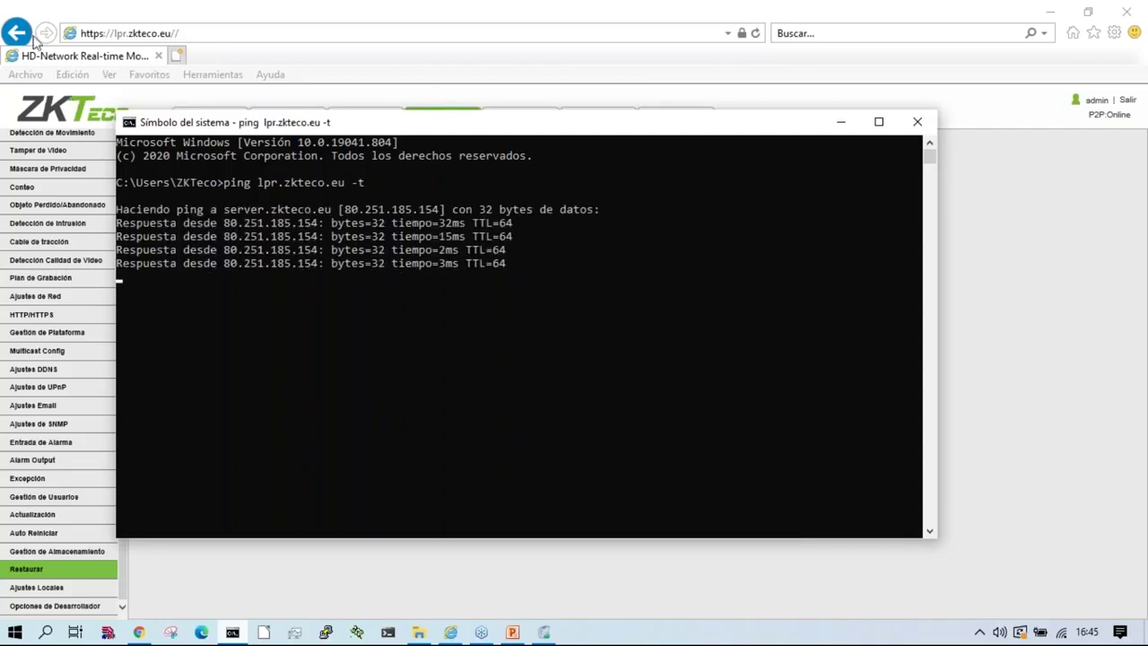
Step: Reload the camera's web page and bring up the ftp import folder in File Explorer
{"action": "left_click", "coordinate": [122, 19]}
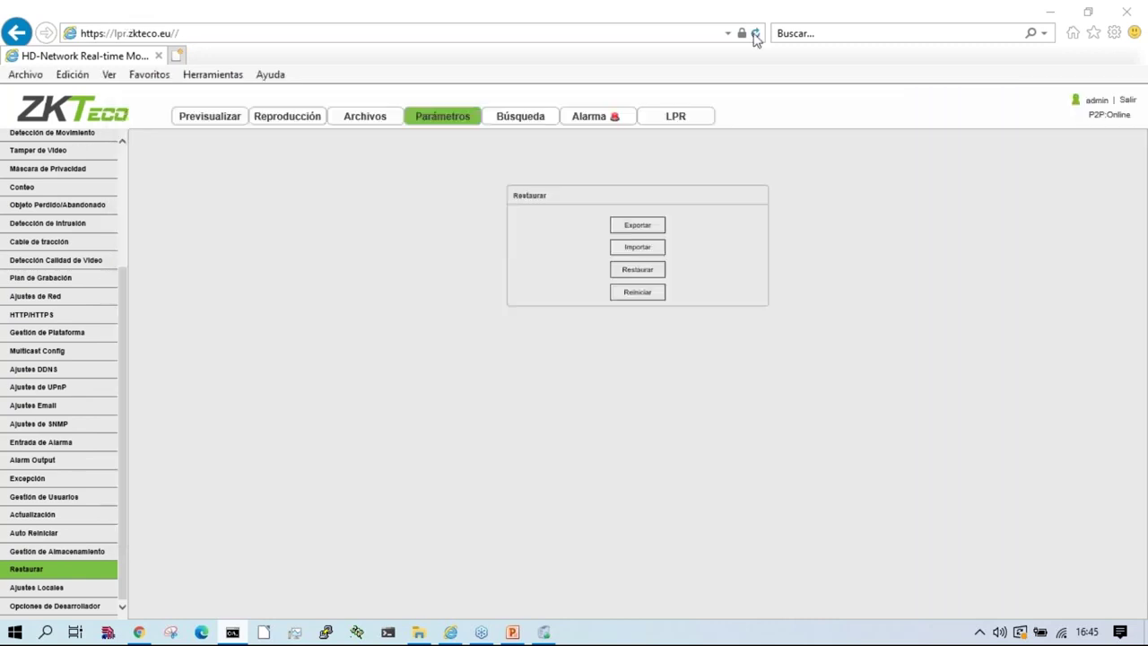
{"action": "key", "text": "alt+Tab"}
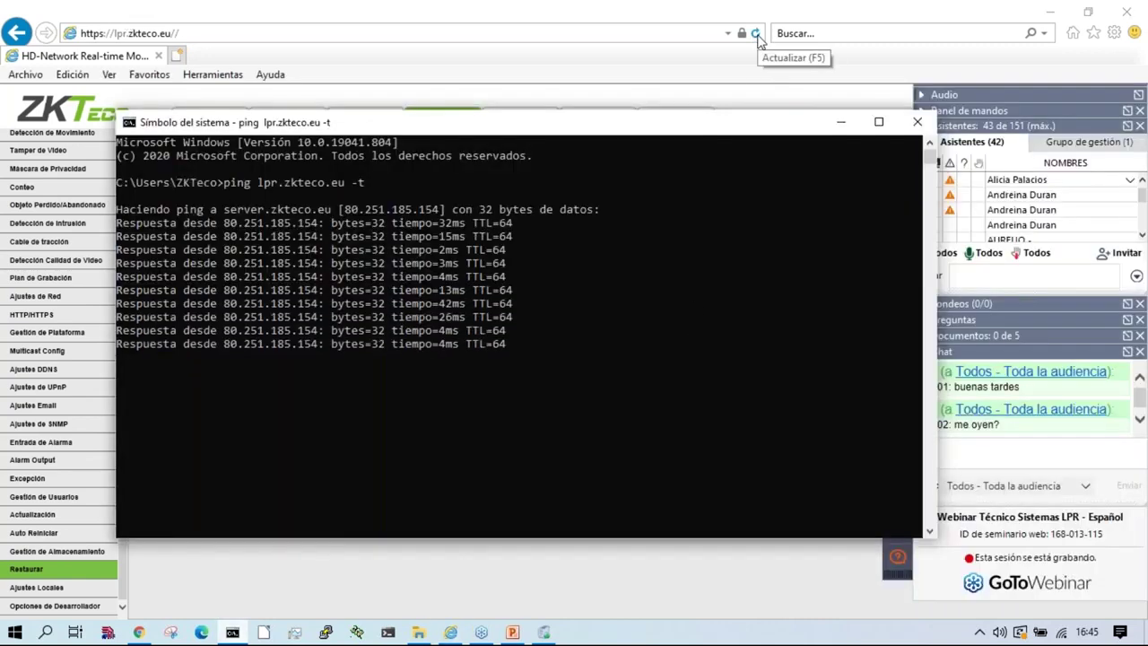
{"action": "left_click", "coordinate": [755, 34]}
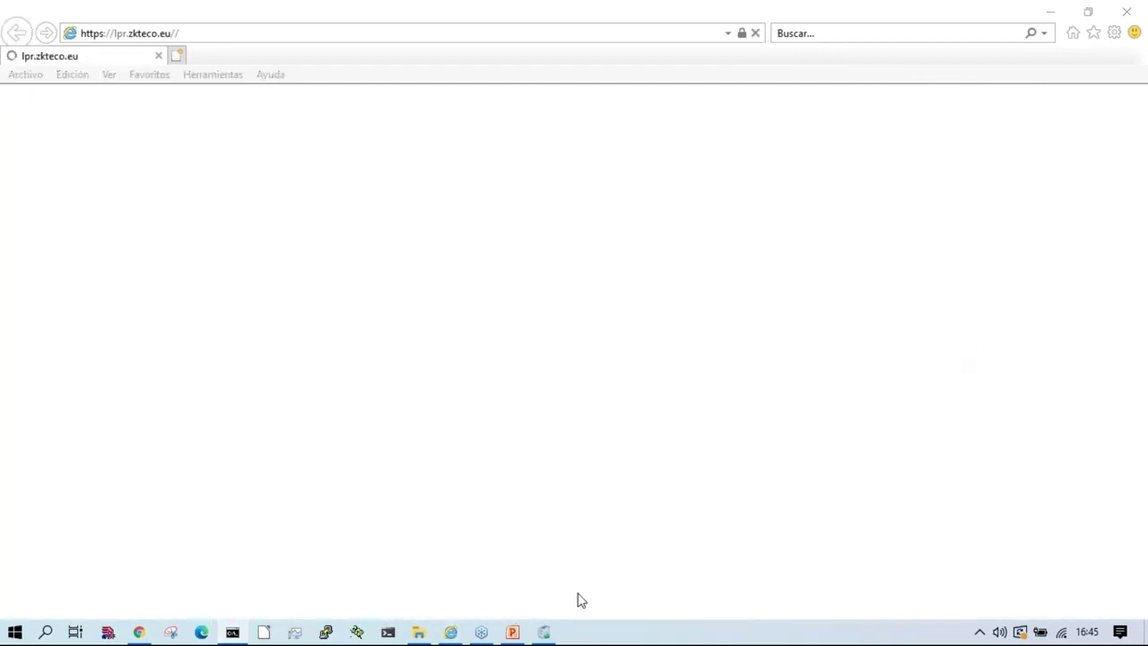
{"action": "left_click", "coordinate": [418, 632]}
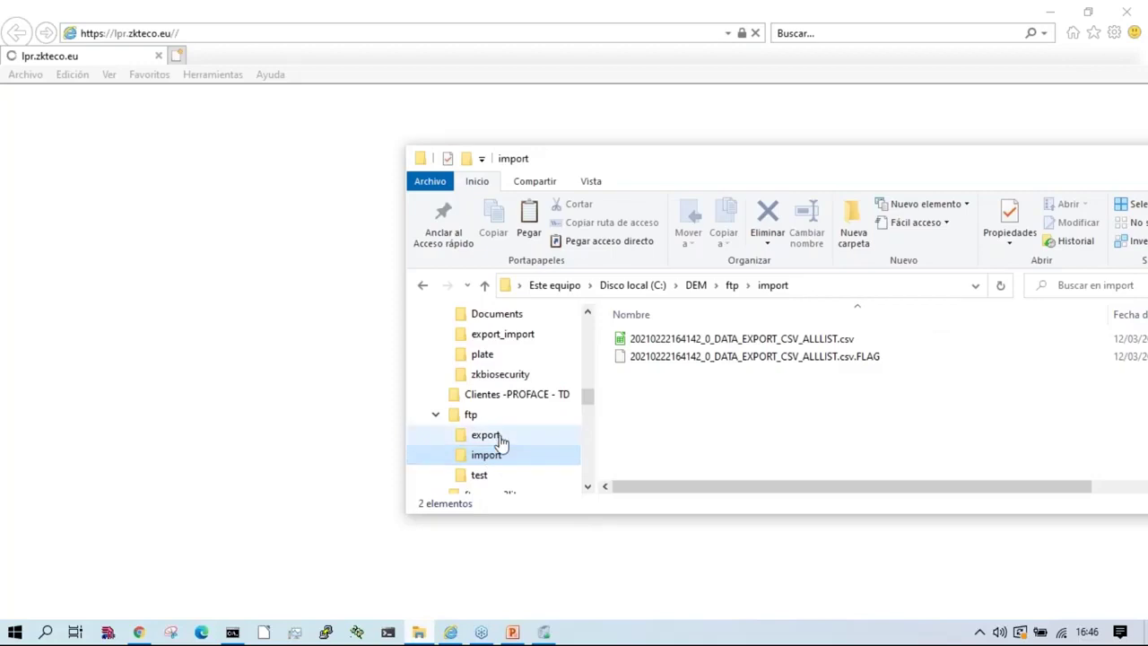
Step: Browse the cctv Documents folder, selecting the ZKTeco LPR PDF guides, then return to the login page
{"action": "left_click", "coordinate": [496, 314]}
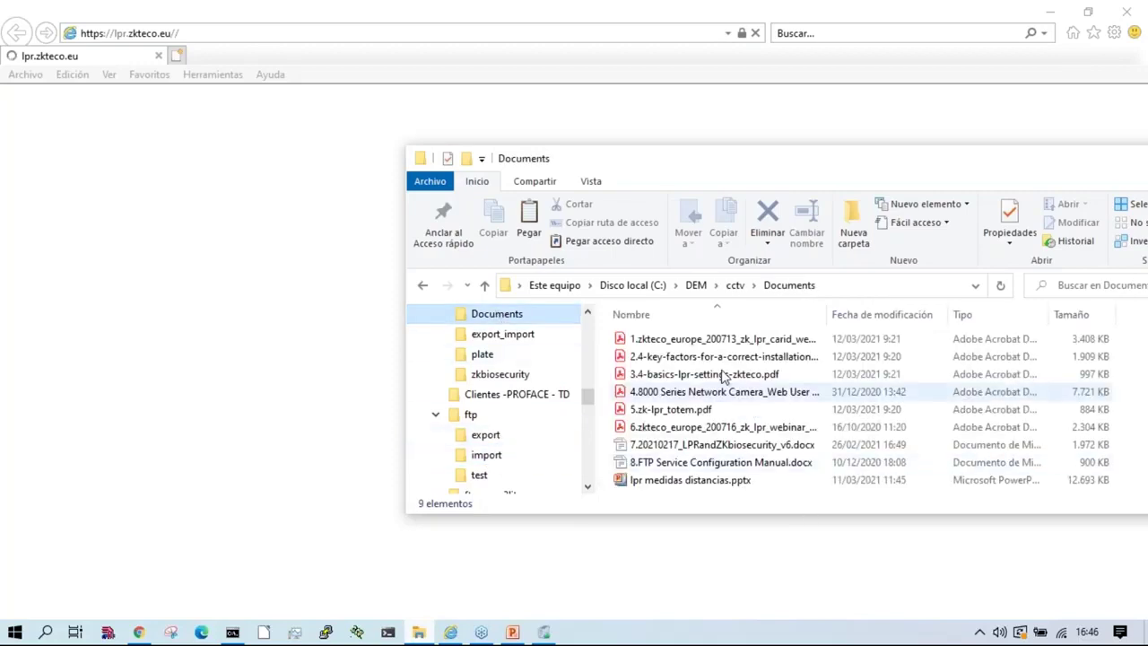
{"action": "left_click", "coordinate": [715, 340]}
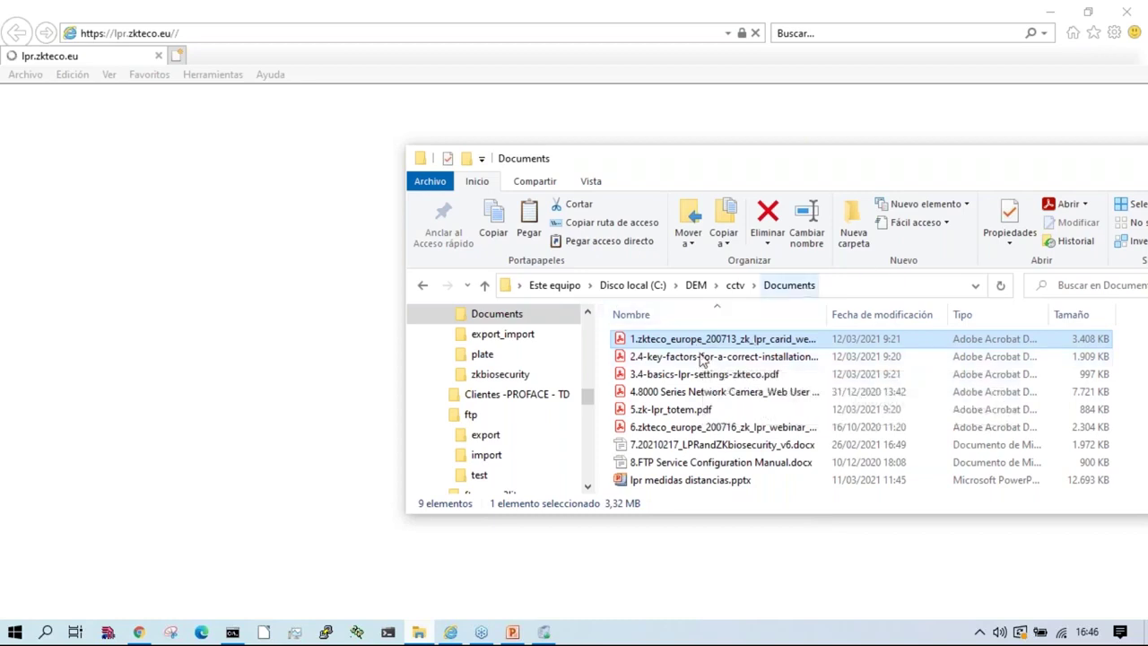
{"action": "left_click", "coordinate": [700, 355]}
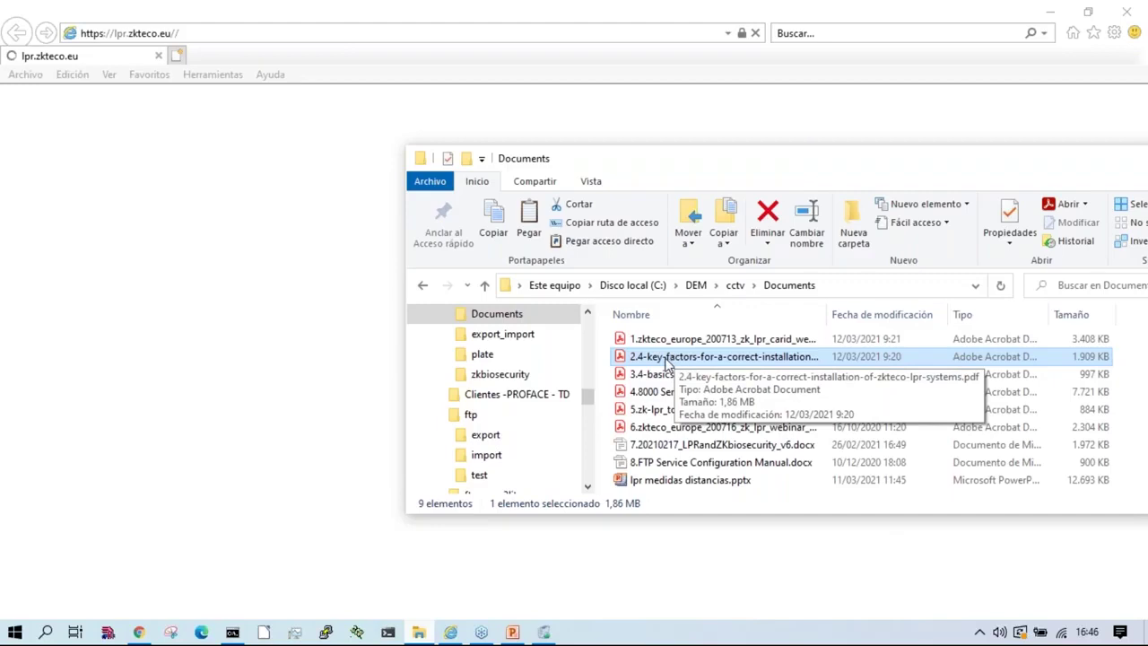
{"action": "left_click_drag", "start_coordinate": [666, 361], "coordinate": [1005, 237]}
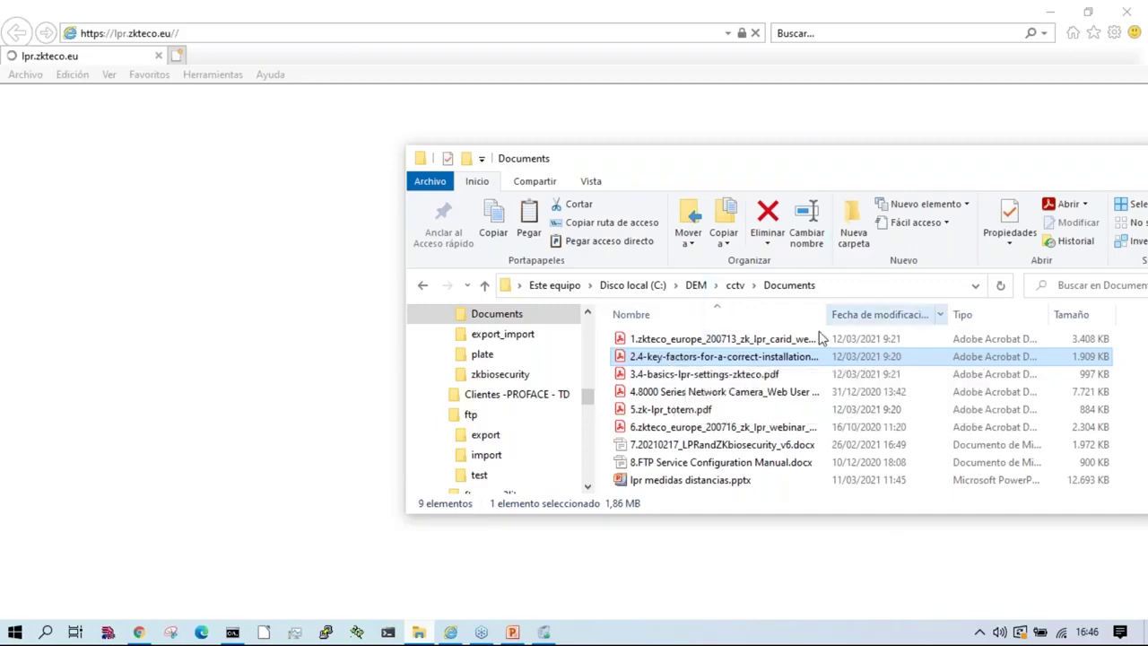
{"action": "left_click", "coordinate": [672, 373]}
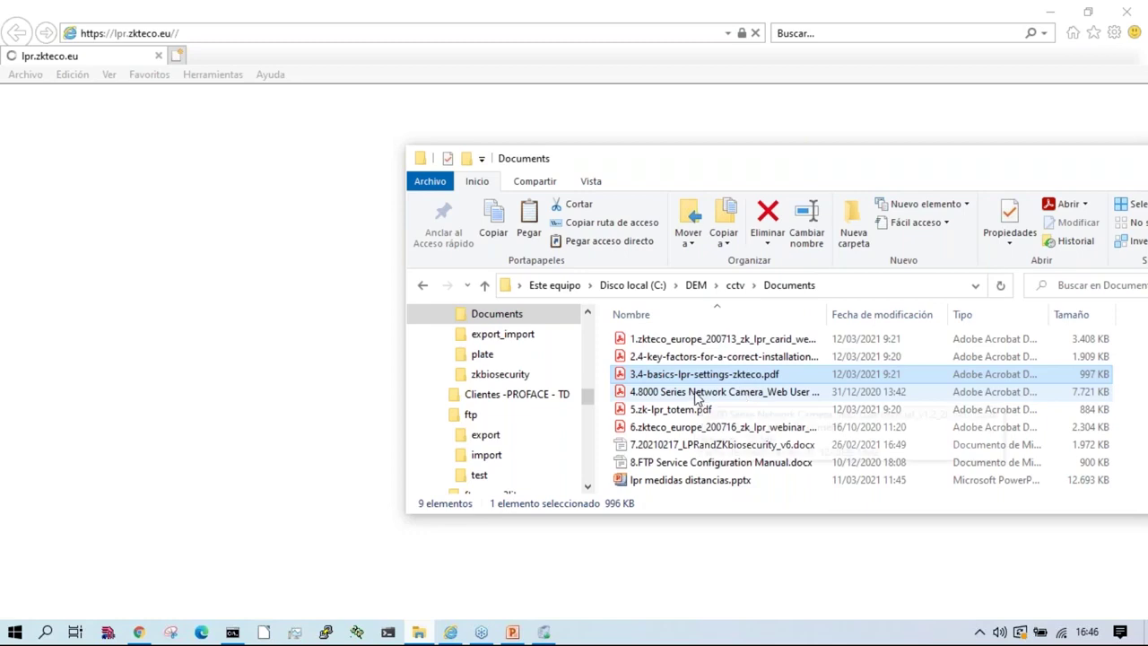
{"action": "left_click", "coordinate": [697, 395]}
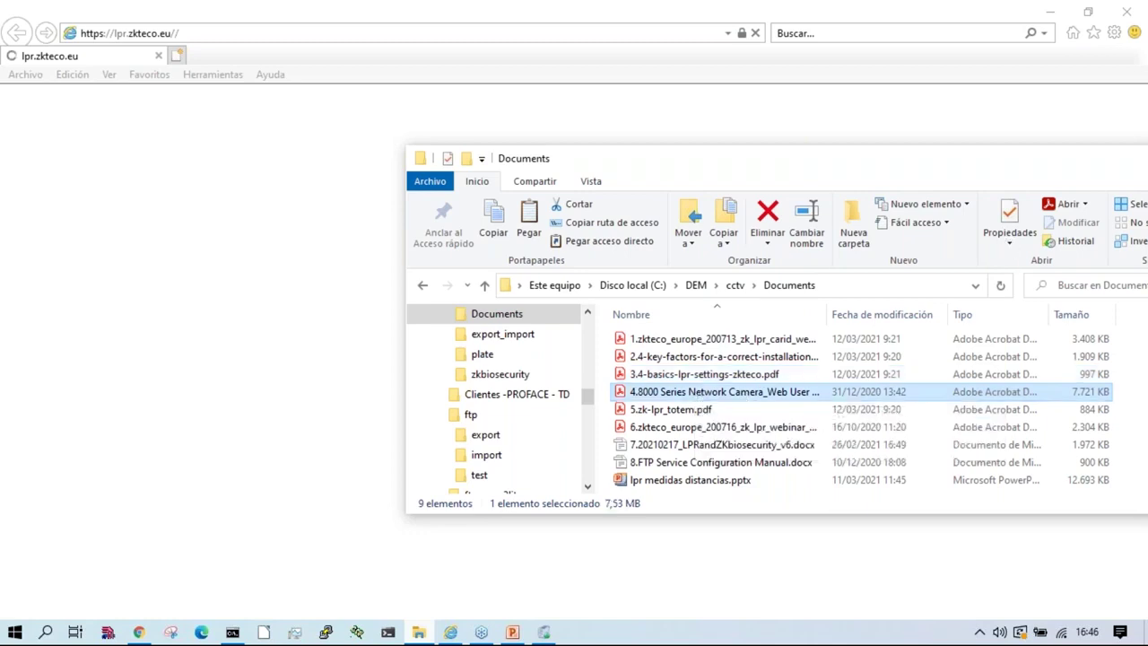
{"action": "left_click_drag", "start_coordinate": [745, 391], "coordinate": [762, 355]}
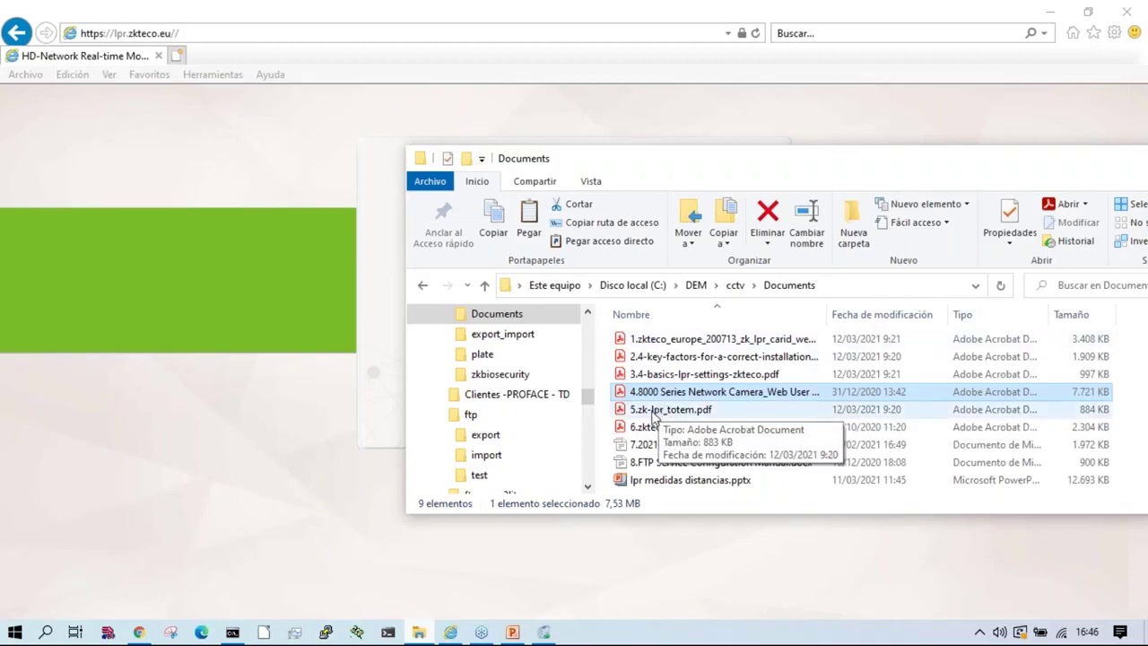
{"action": "left_click_drag", "start_coordinate": [653, 412], "coordinate": [902, 397]}
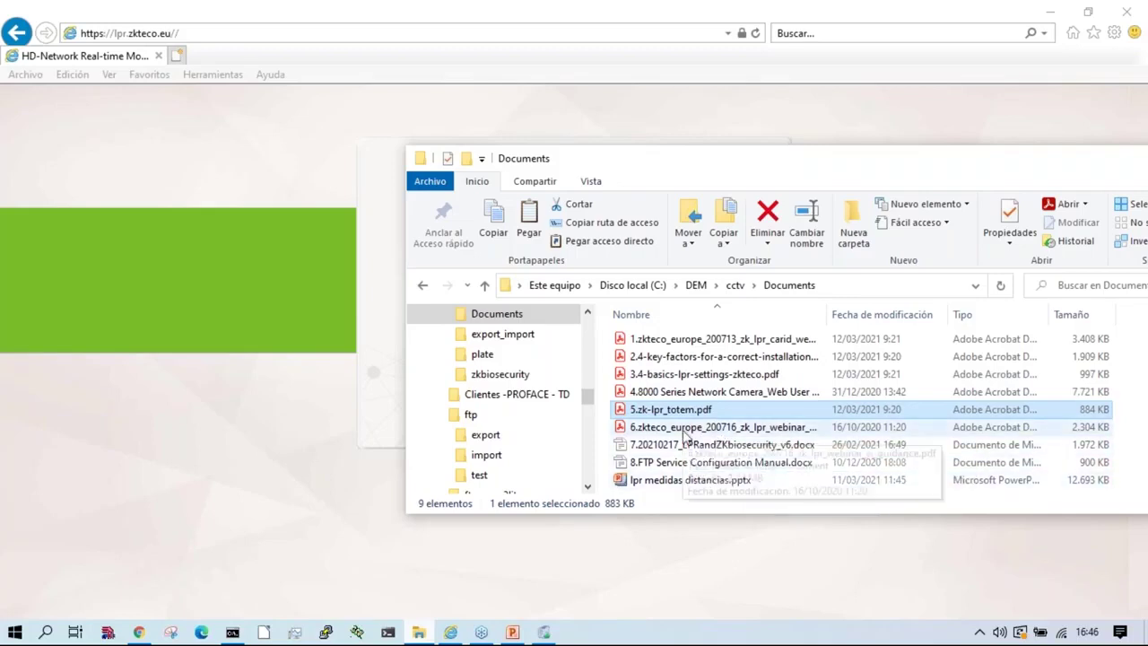
{"action": "left_click_drag", "start_coordinate": [687, 437], "coordinate": [765, 433]}
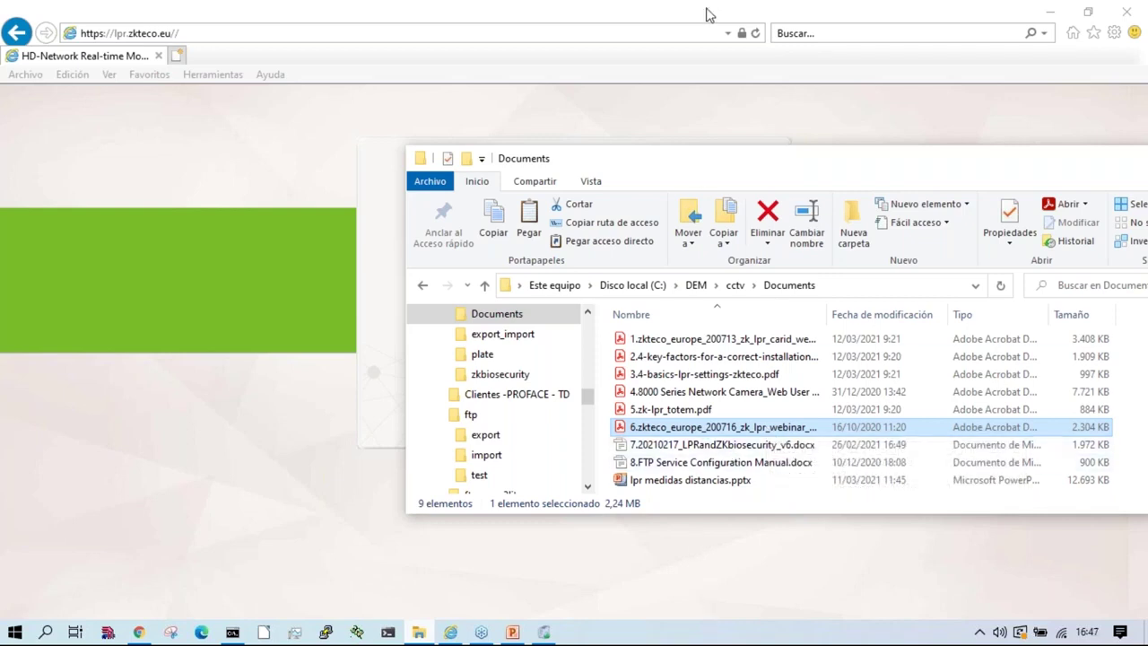
{"action": "left_click", "coordinate": [293, 312]}
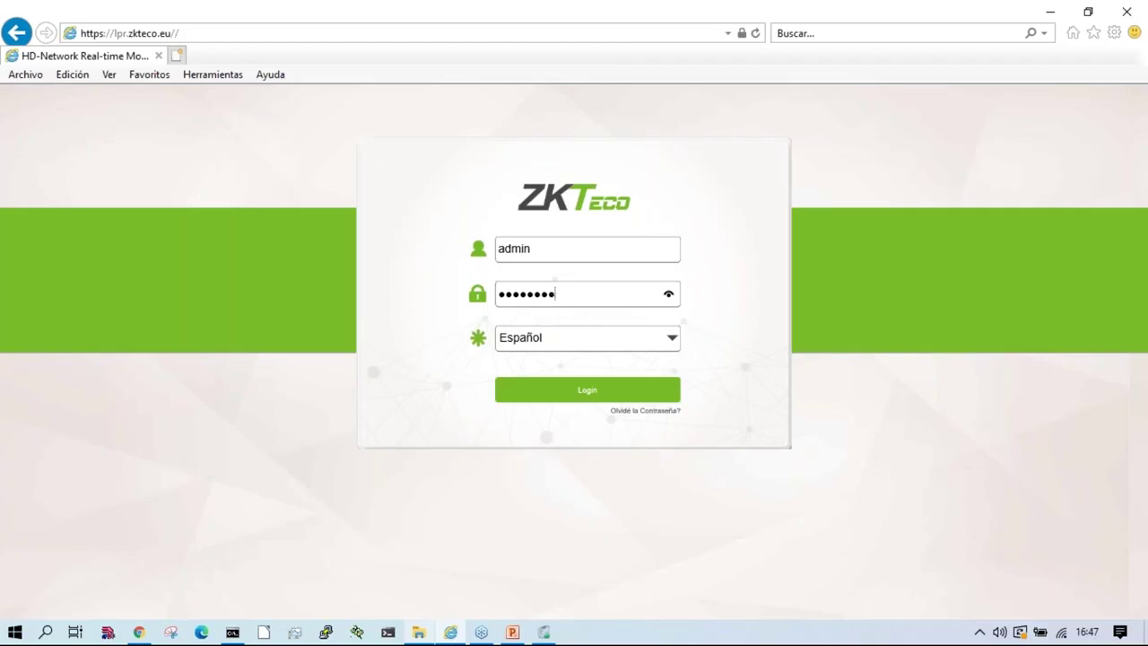
Step: Log back in to the camera and open the LPR Lists page
{"action": "key", "text": "Return"}
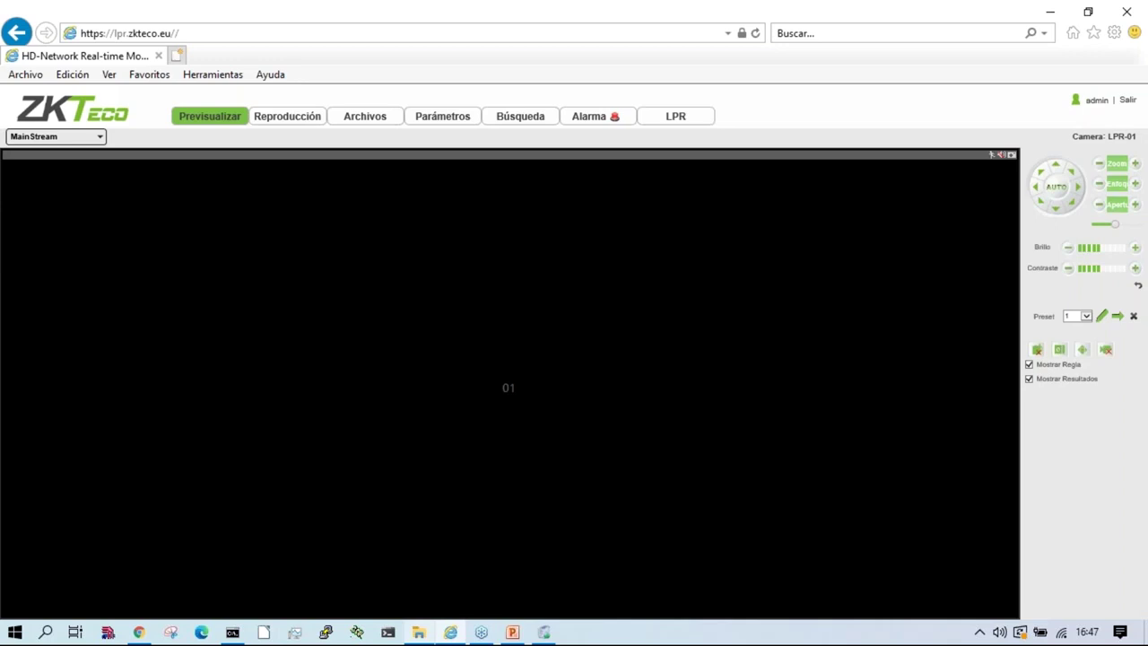
{"action": "left_click", "coordinate": [670, 125]}
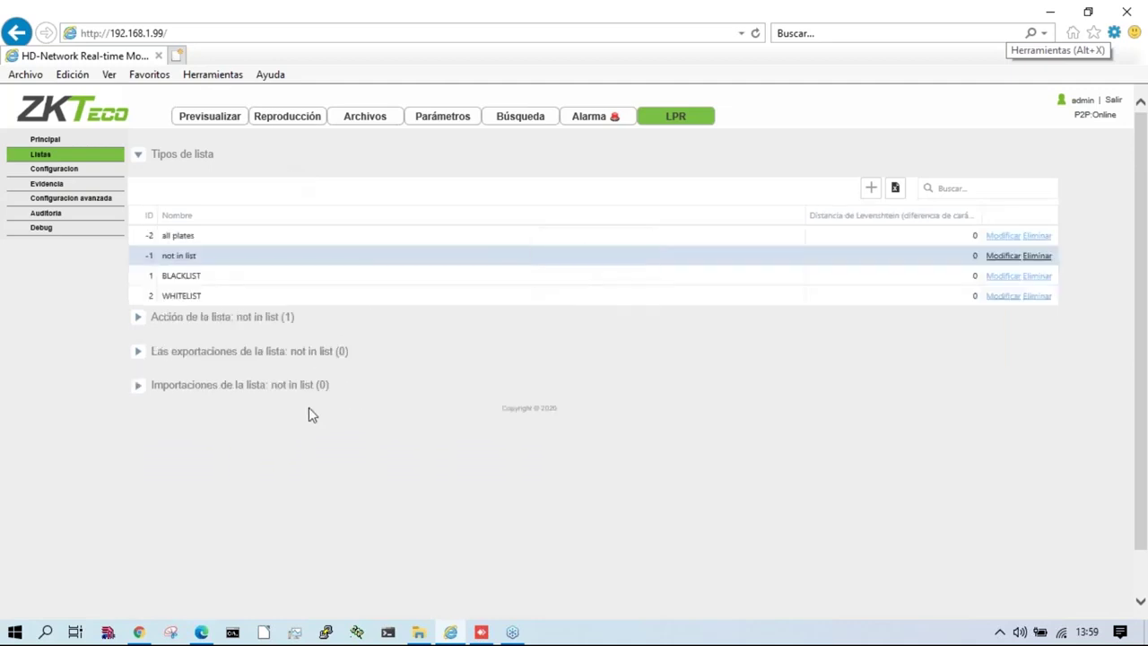
{"action": "left_click", "coordinate": [178, 236]}
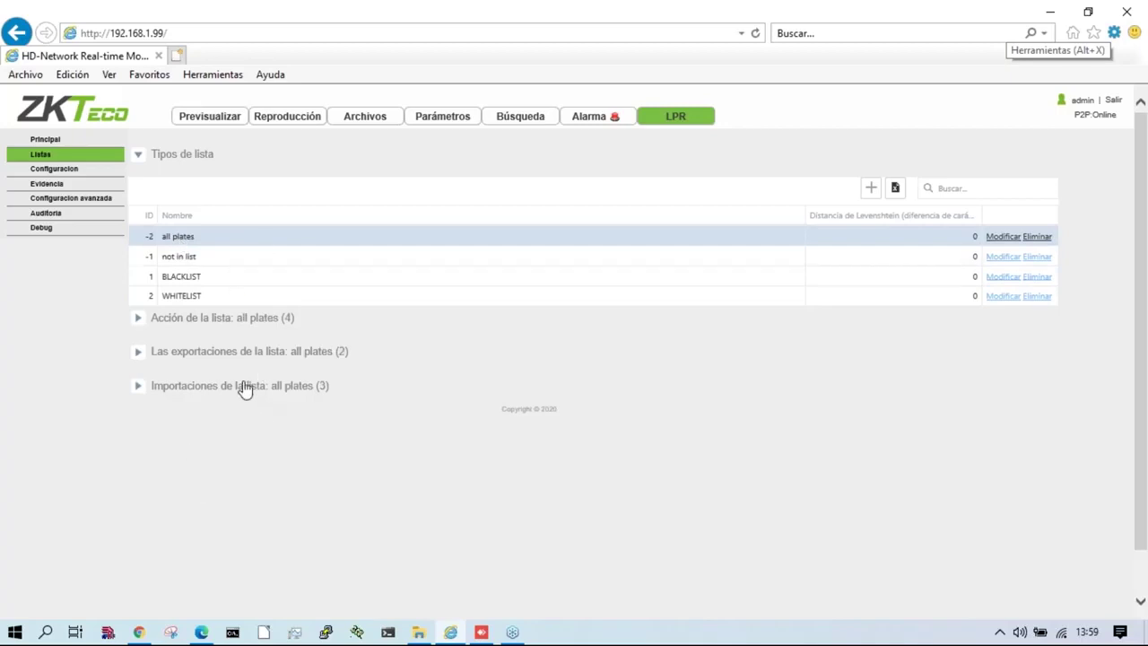
{"action": "left_click", "coordinate": [179, 387]}
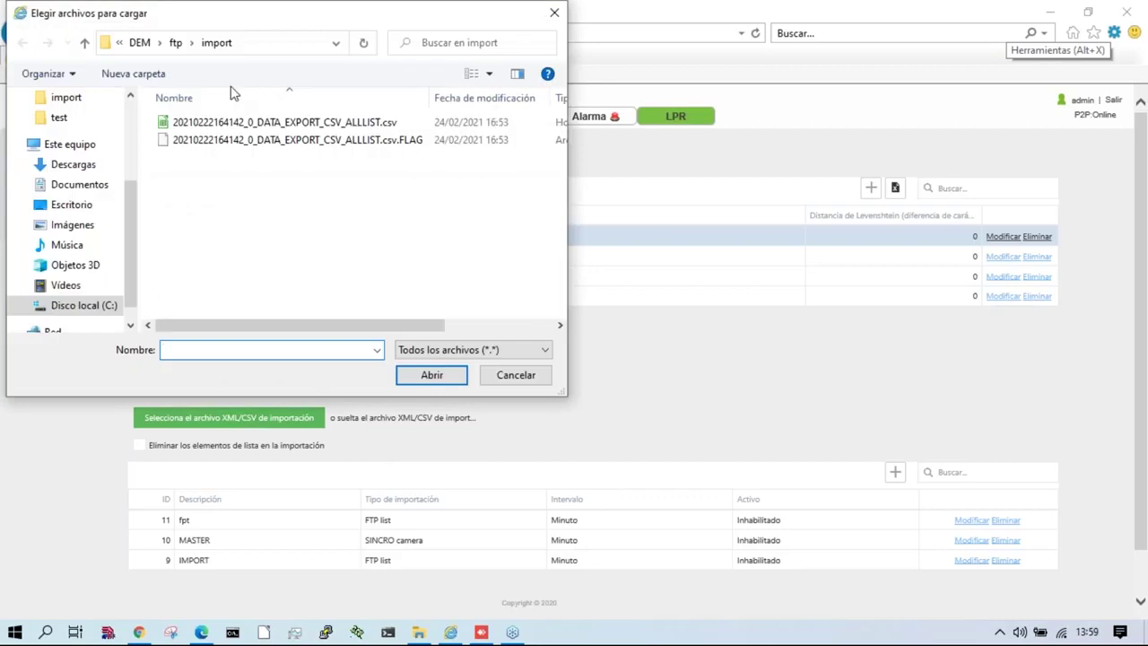
{"action": "double_click", "coordinate": [331, 124]}
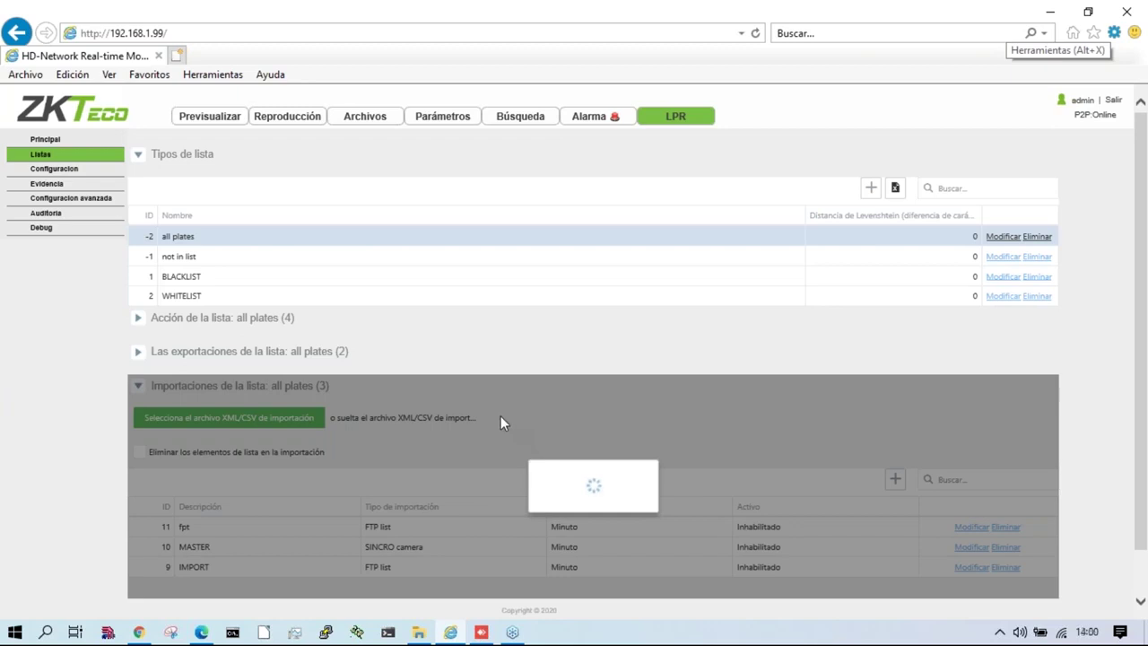
Step: Check the DEM\ftp\import folder in Explorer, then minimize the window
{"action": "left_click", "coordinate": [419, 632]}
{"action": "double_click", "coordinate": [253, 454]}
{"action": "double_click", "coordinate": [240, 300]}
{"action": "double_click", "coordinate": [249, 205]}
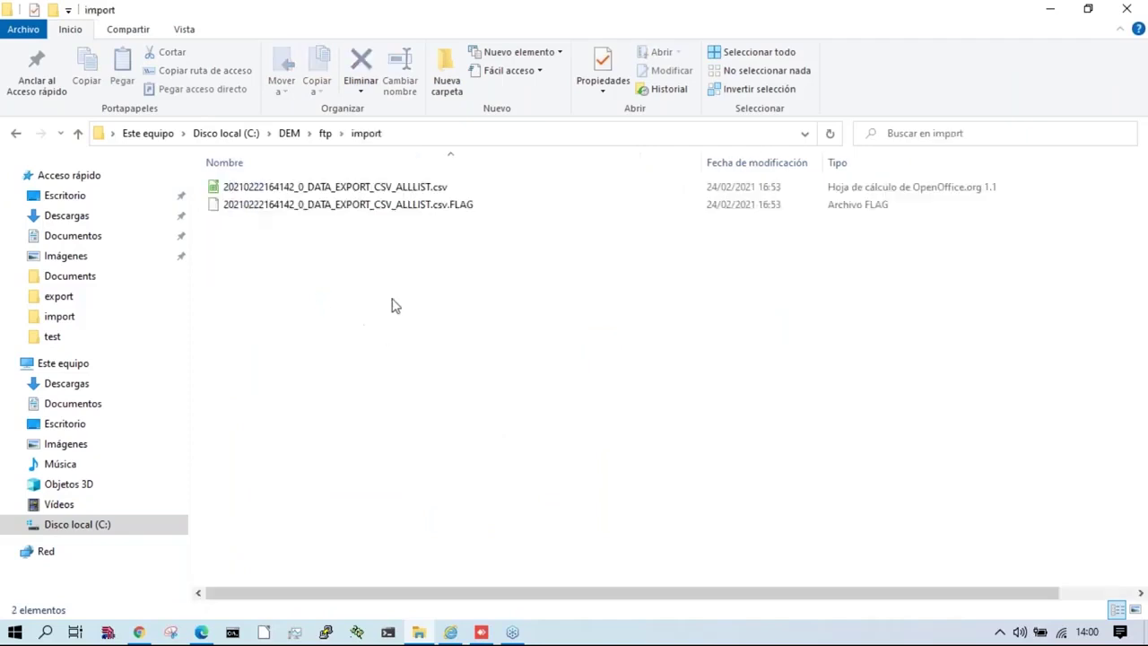
{"action": "left_click", "coordinate": [1051, 9]}
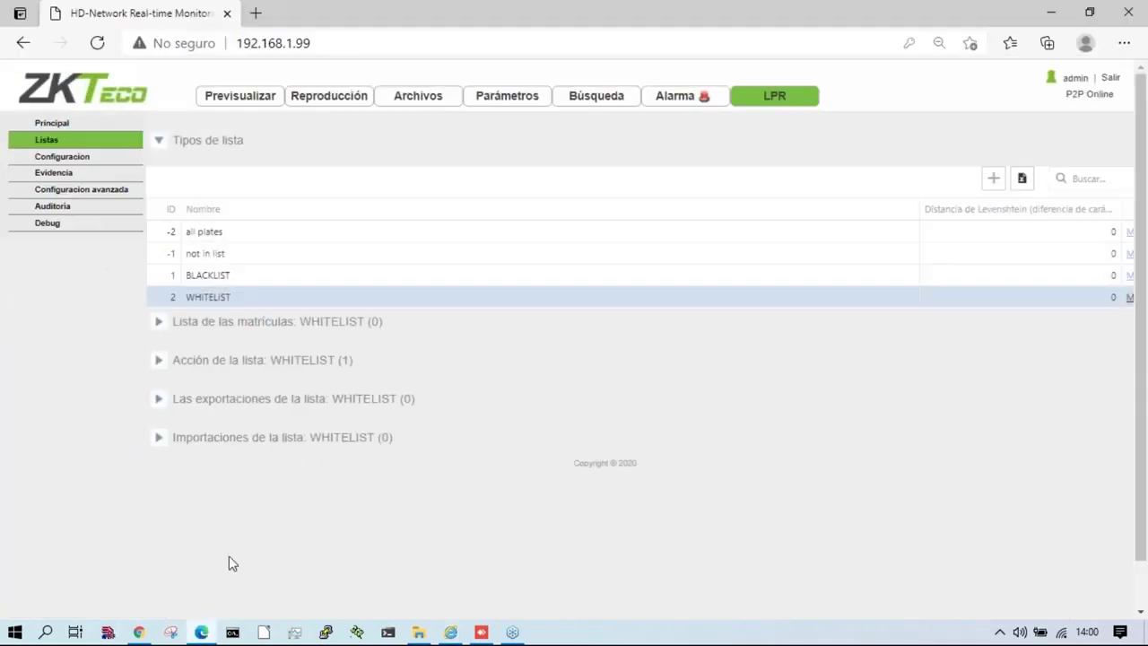
Step: Reload the Lists page and show the all plates and authorize plates lists
{"action": "left_click", "coordinate": [45, 141]}
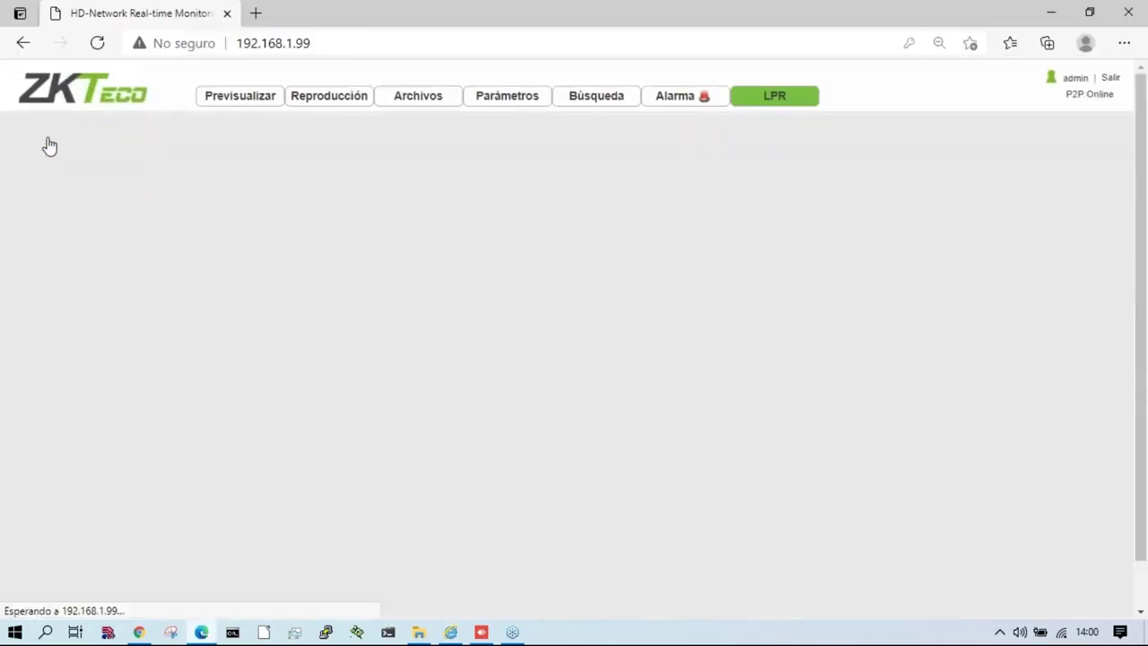
{"action": "left_click", "coordinate": [451, 632]}
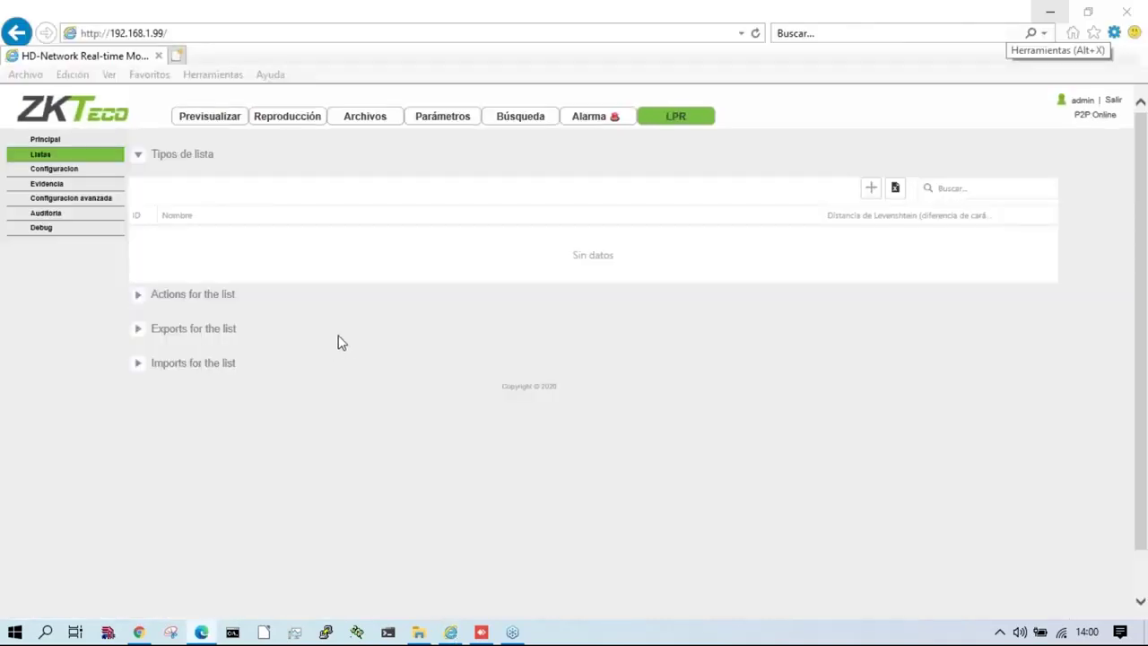
{"action": "left_click", "coordinate": [106, 231]}
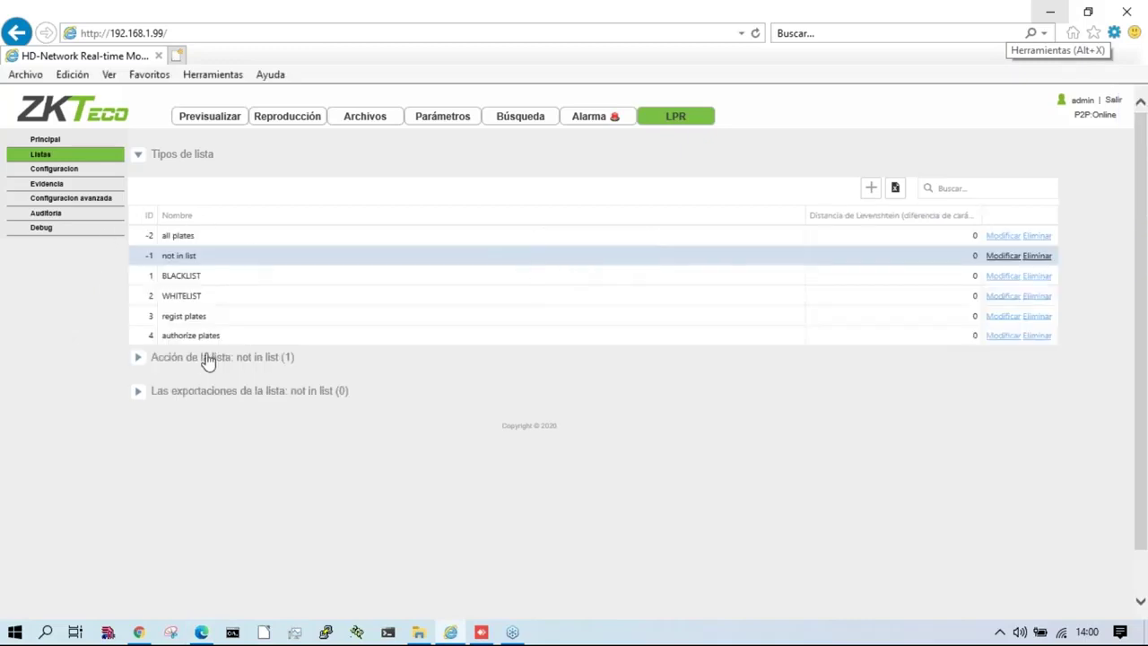
{"action": "left_click", "coordinate": [213, 239]}
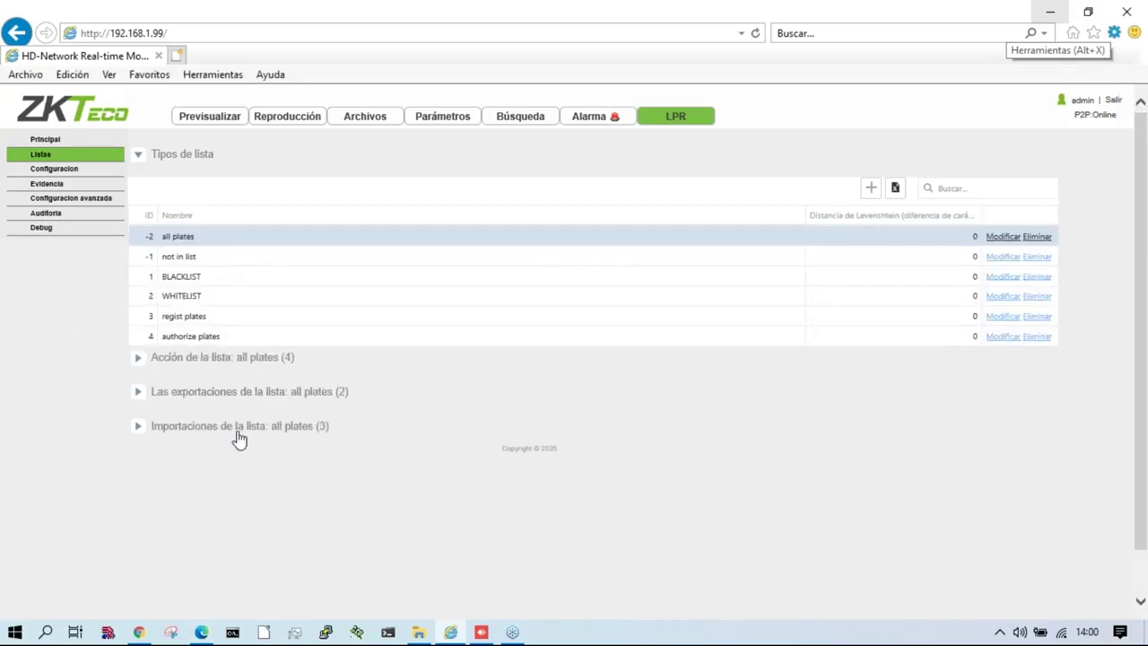
{"action": "left_click", "coordinate": [198, 337]}
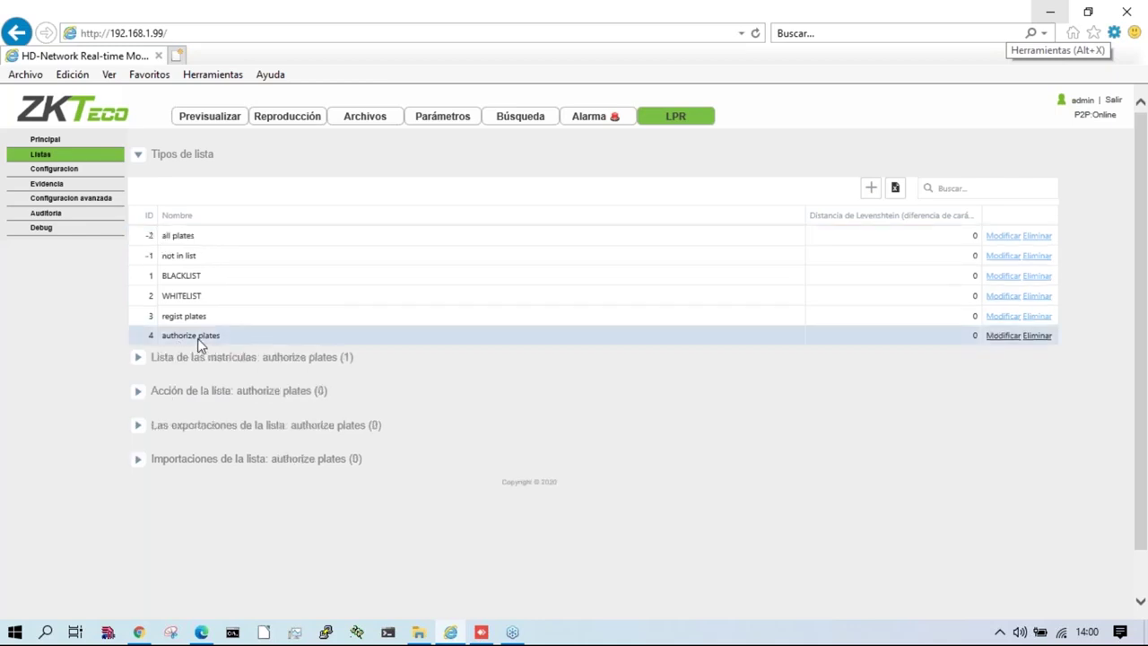
{"action": "left_click", "coordinate": [268, 358]}
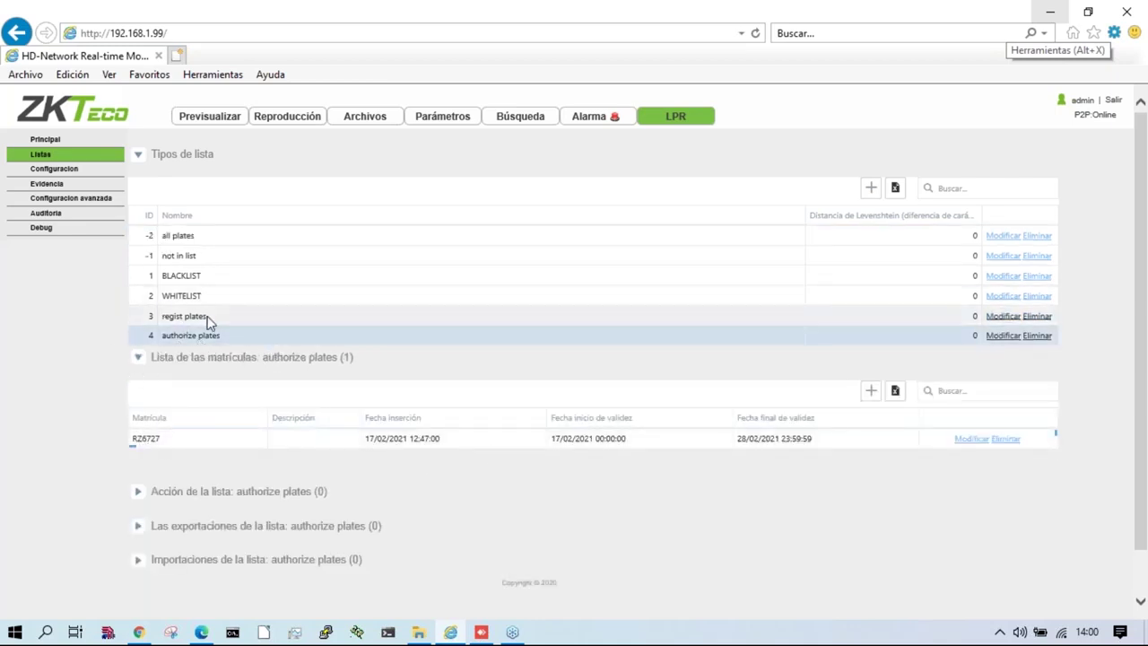
Step: Review the regist plates, WHITELIST, BLACKLIST and not in list lists, then the all plates actions
{"action": "left_click", "coordinate": [205, 318]}
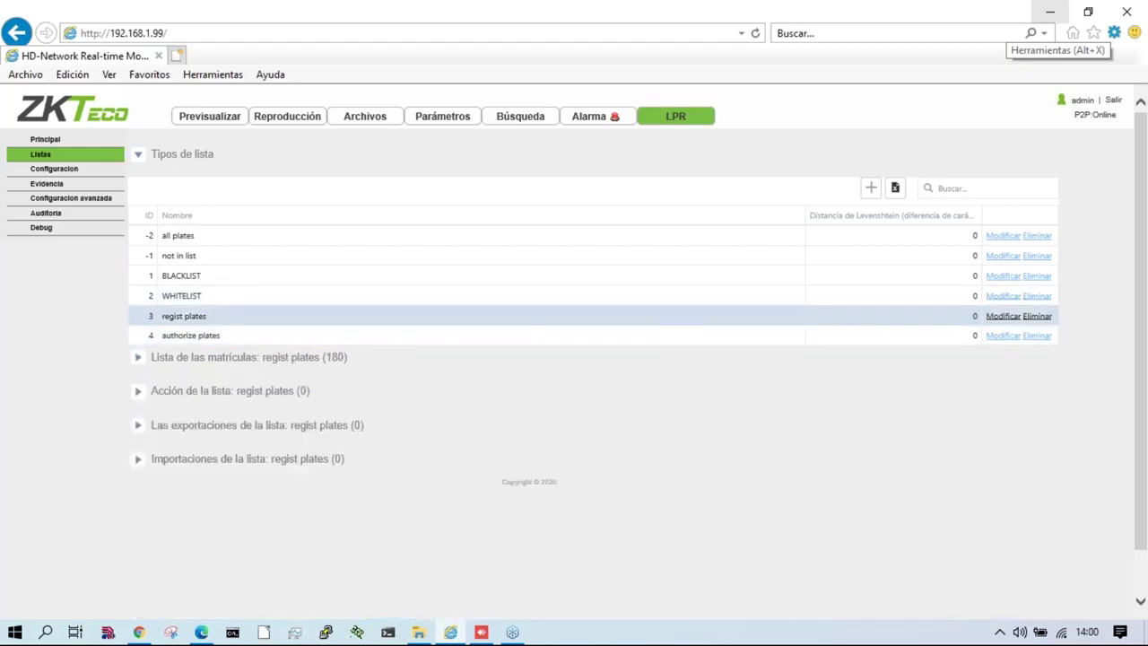
{"action": "double_click", "coordinate": [310, 358]}
{"action": "left_click", "coordinate": [189, 296]}
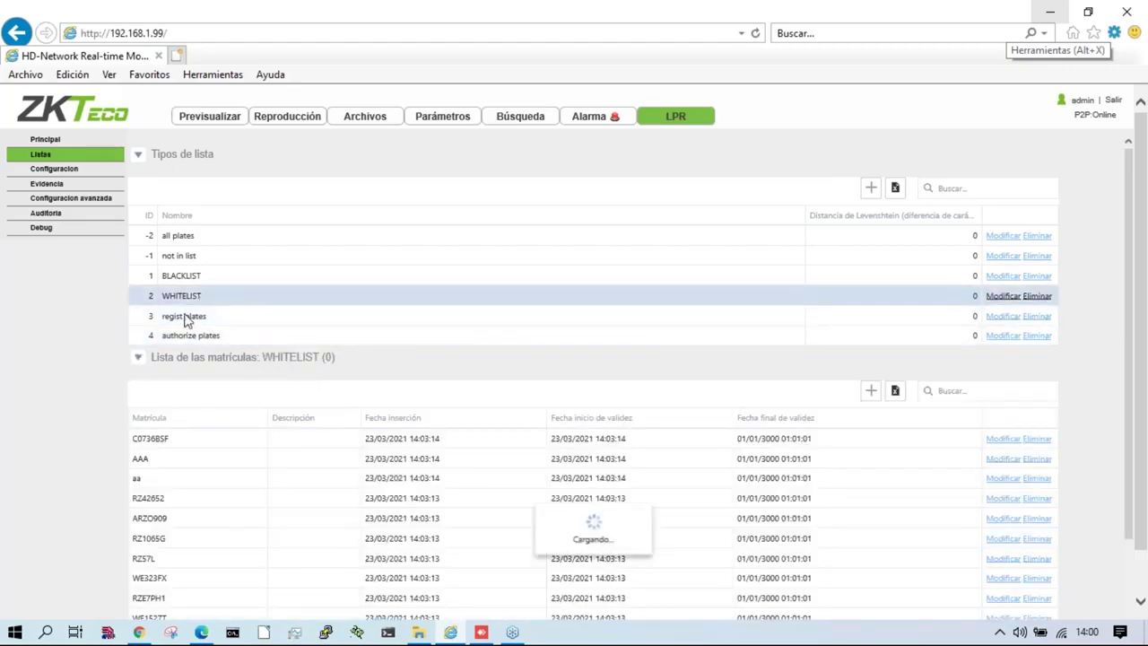
{"action": "left_click", "coordinate": [203, 279]}
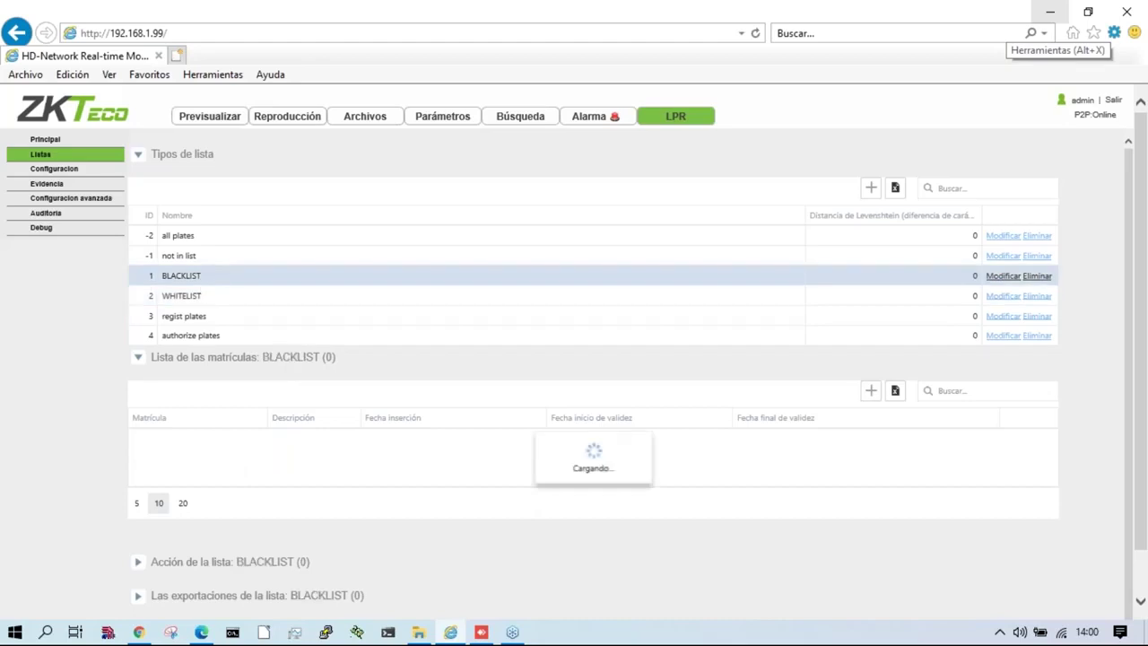
{"action": "left_click", "coordinate": [180, 258]}
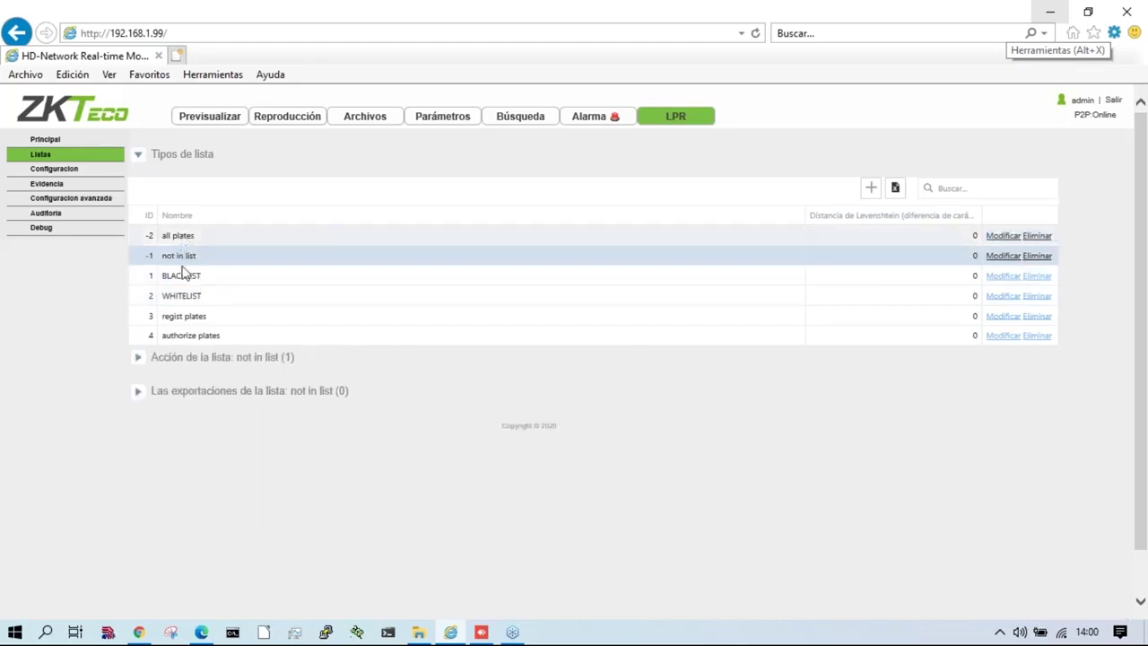
{"action": "left_click", "coordinate": [217, 358]}
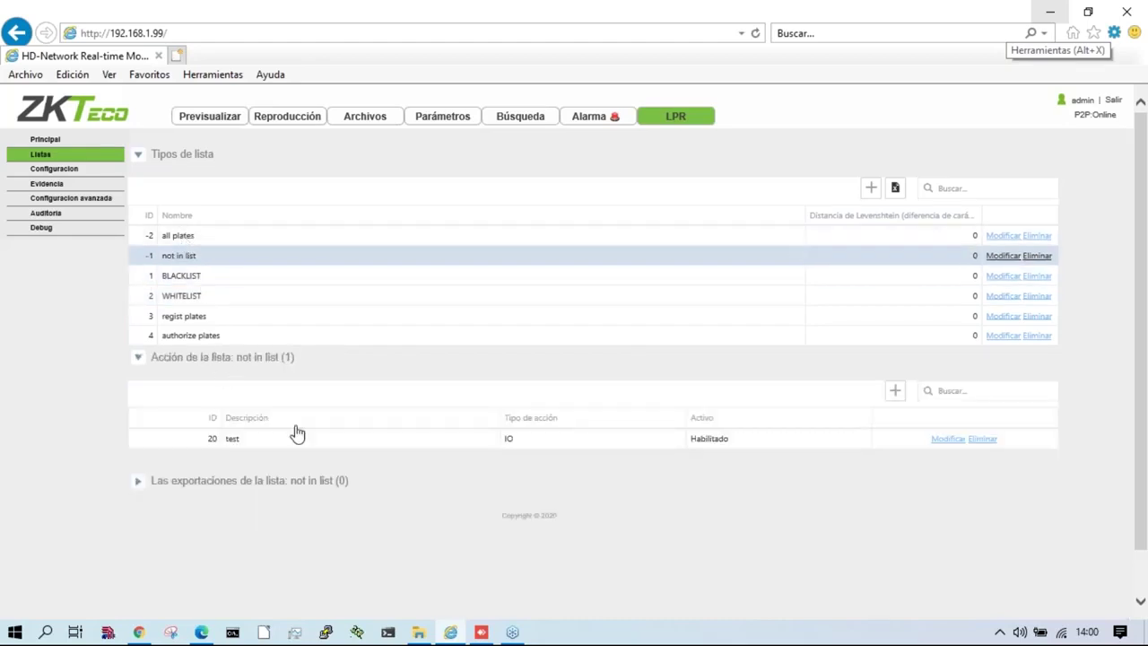
{"action": "left_click", "coordinate": [190, 238]}
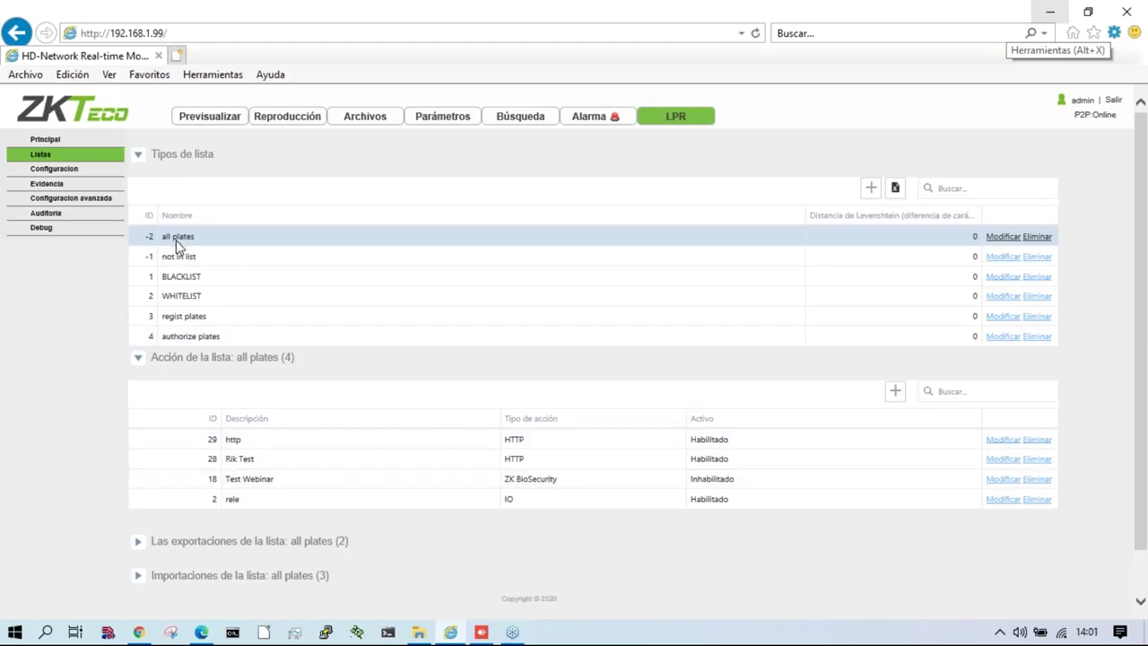
Step: Export the all plates list to both a CSV file and an XML file
{"action": "scroll", "coordinate": [230, 436], "scroll_direction": "down", "scroll_amount": 1}
{"action": "scroll", "coordinate": [242, 441], "scroll_direction": "up", "scroll_amount": 1}
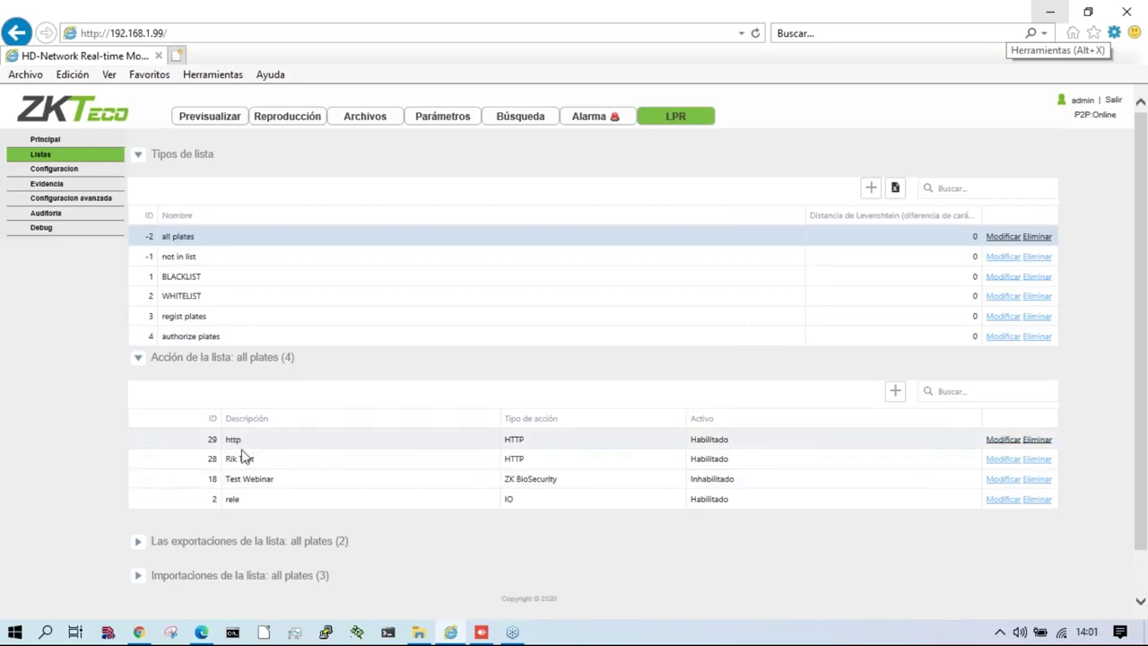
{"action": "scroll", "coordinate": [253, 445], "scroll_direction": "down", "scroll_amount": 1}
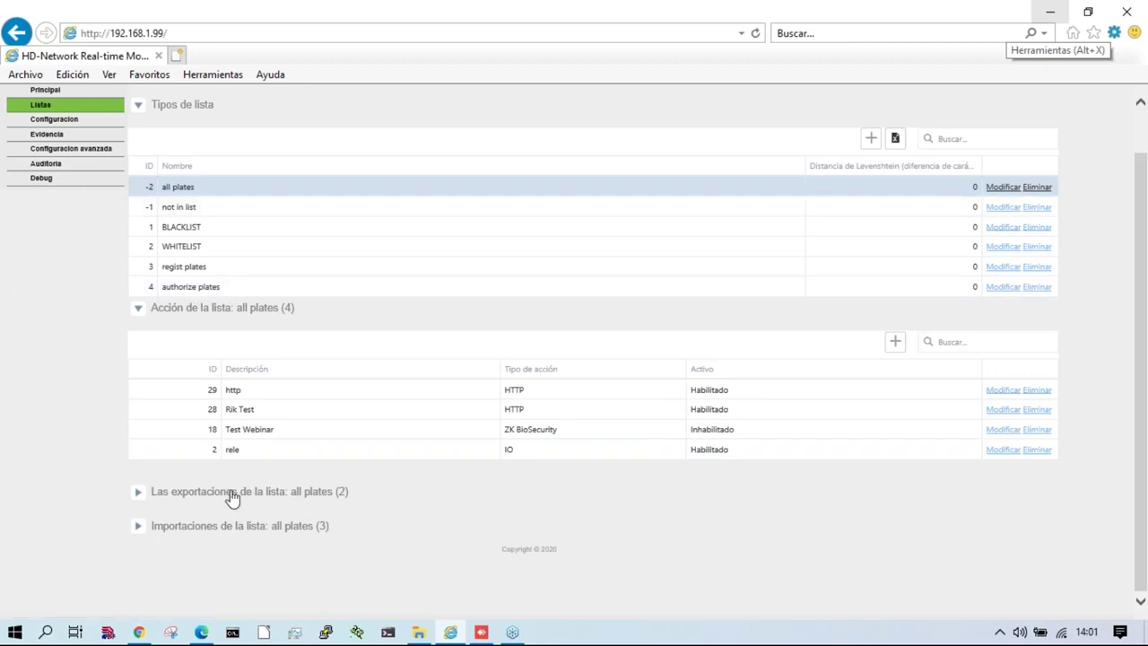
{"action": "left_click", "coordinate": [231, 494]}
{"action": "scroll", "coordinate": [272, 523], "scroll_direction": "down", "scroll_amount": 1}
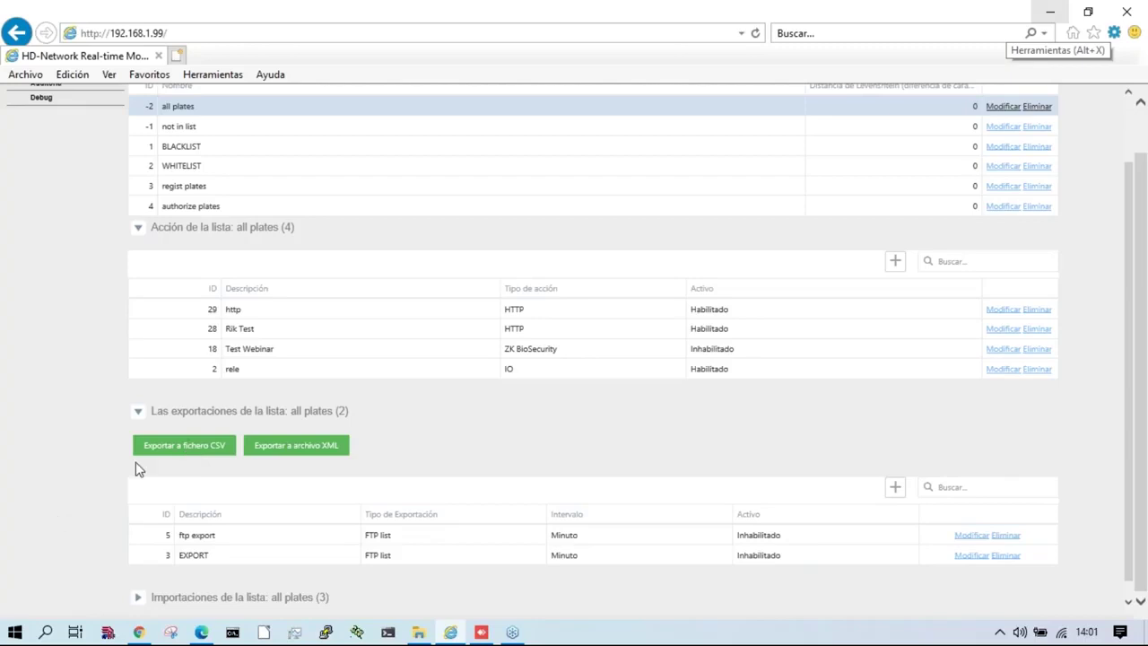
{"action": "left_click", "coordinate": [180, 446]}
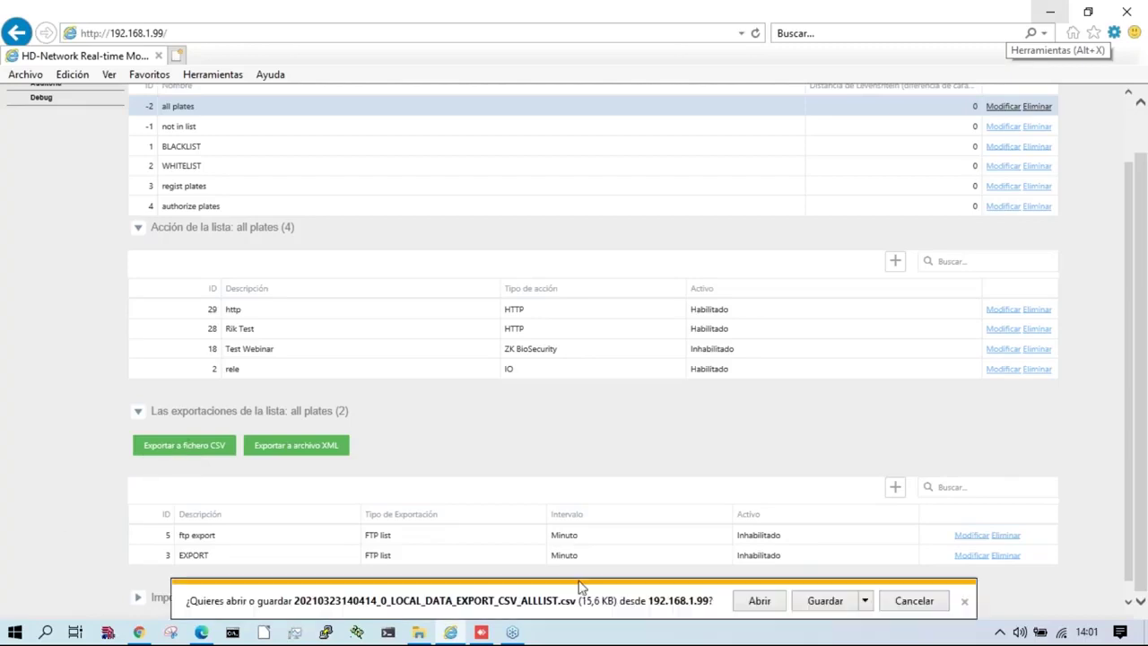
{"action": "left_click", "coordinate": [819, 601]}
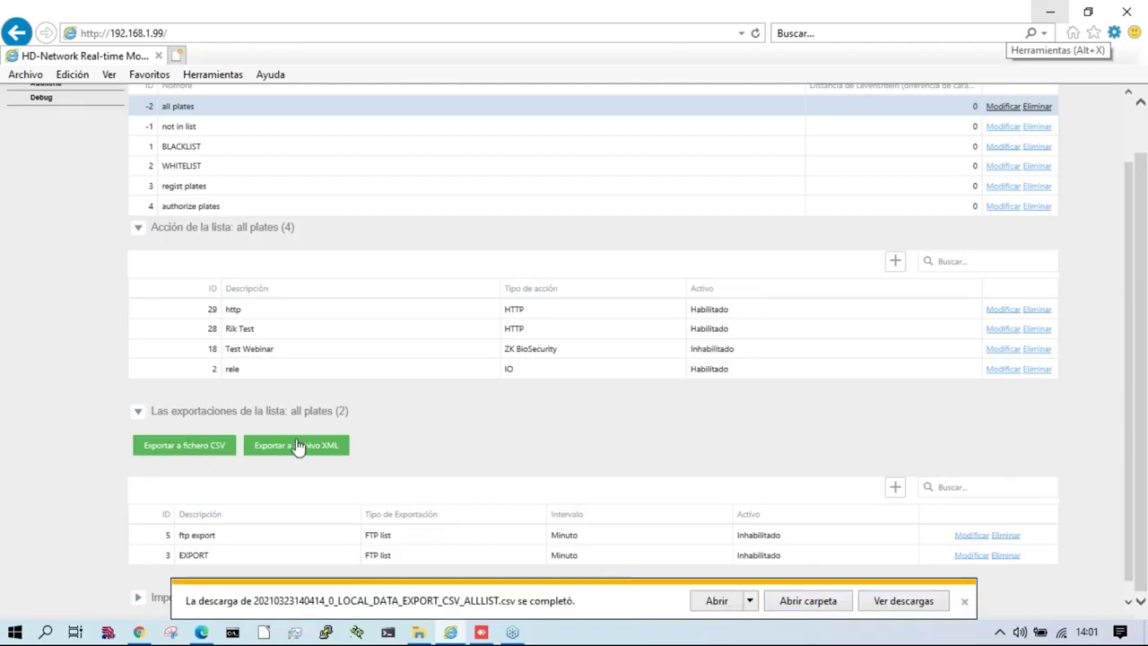
{"action": "left_click", "coordinate": [285, 447]}
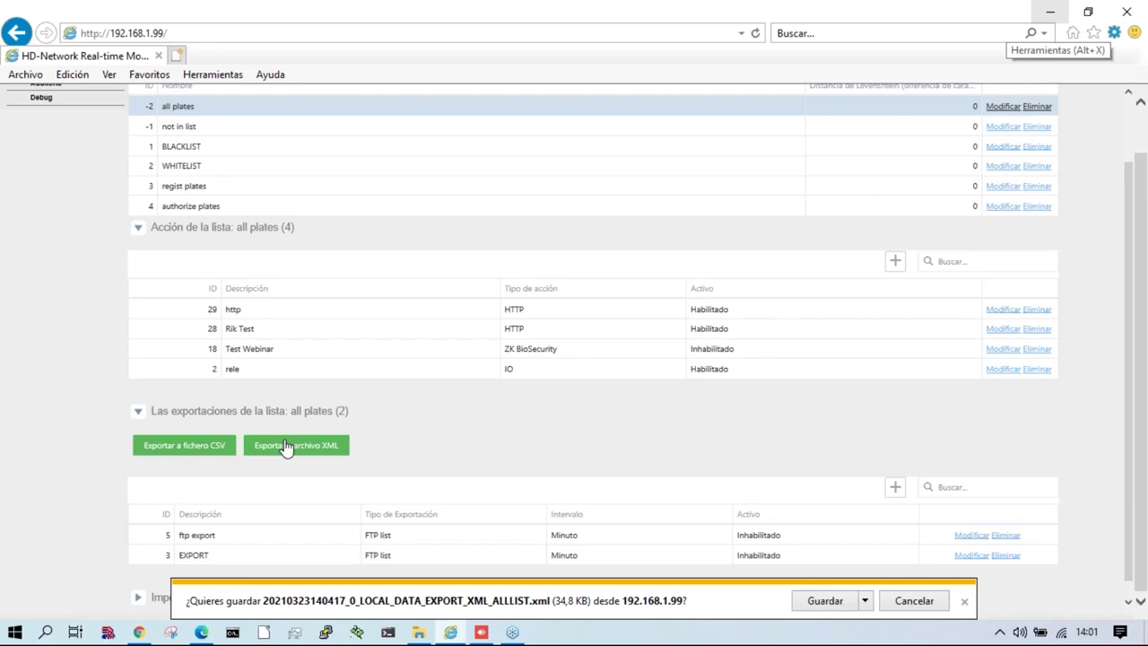
{"action": "left_click", "coordinate": [830, 605]}
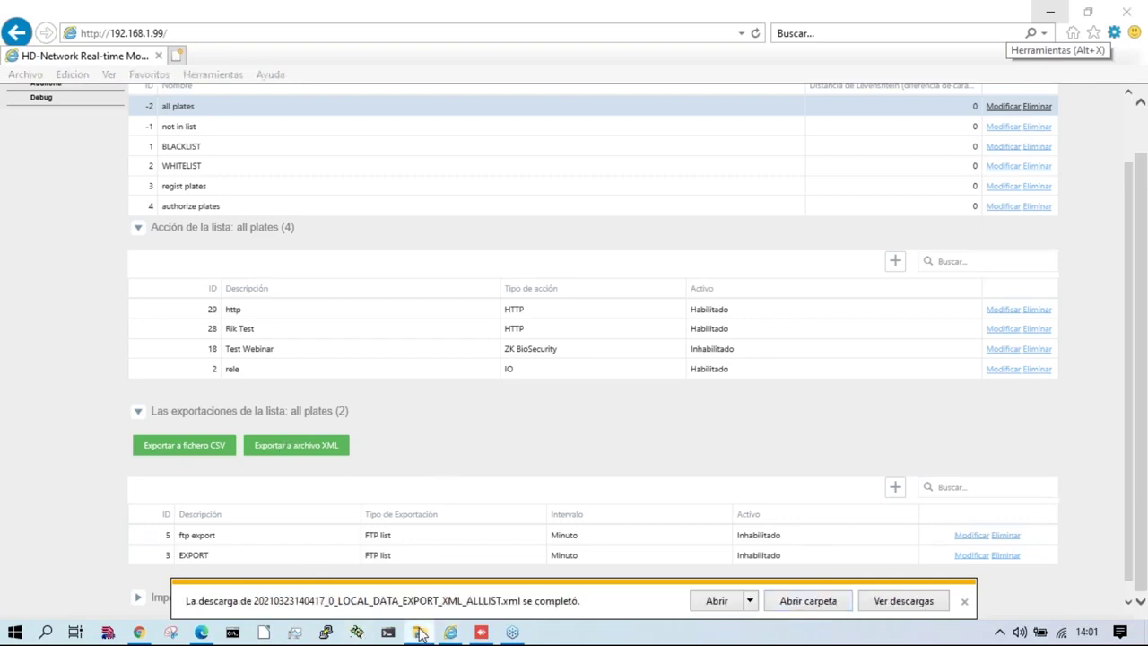
Step: Open the downloaded ALLLIST XML export from the Downloads folder
{"action": "left_click", "coordinate": [418, 632]}
{"action": "left_click", "coordinate": [79, 218]}
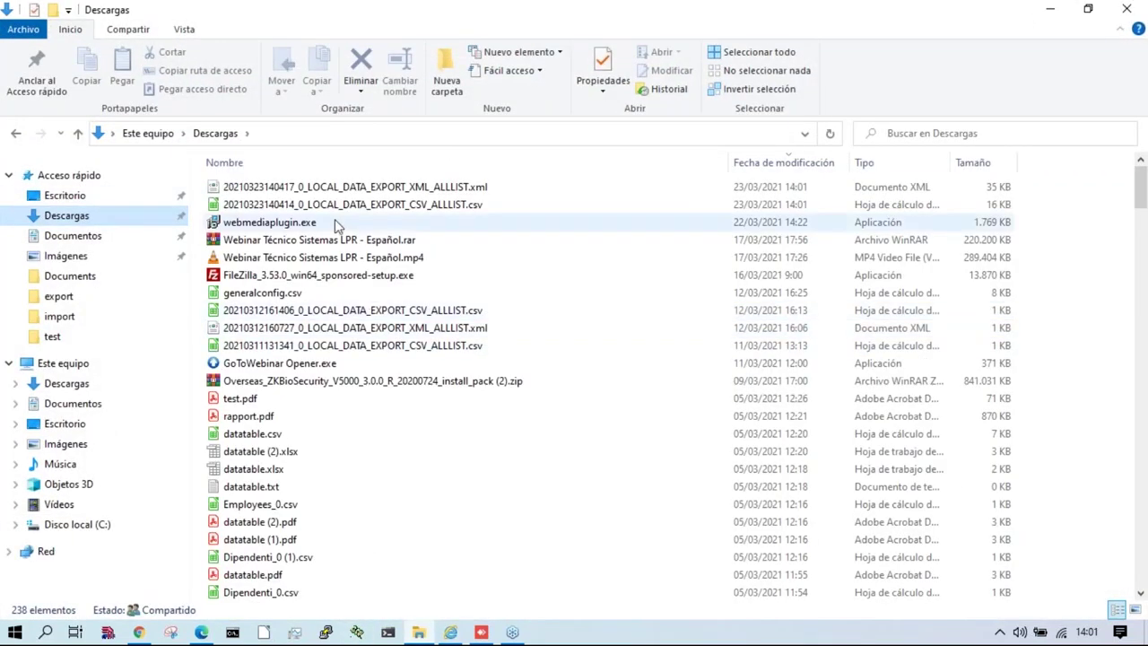
{"action": "left_click", "coordinate": [437, 188]}
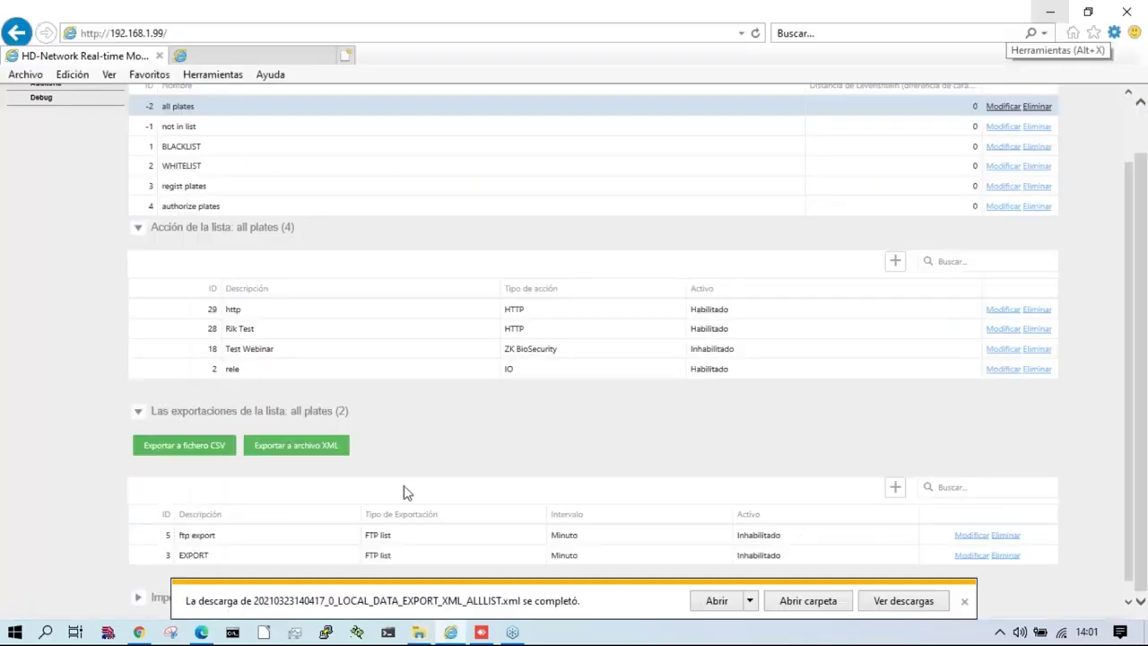
{"action": "left_click", "coordinate": [214, 56]}
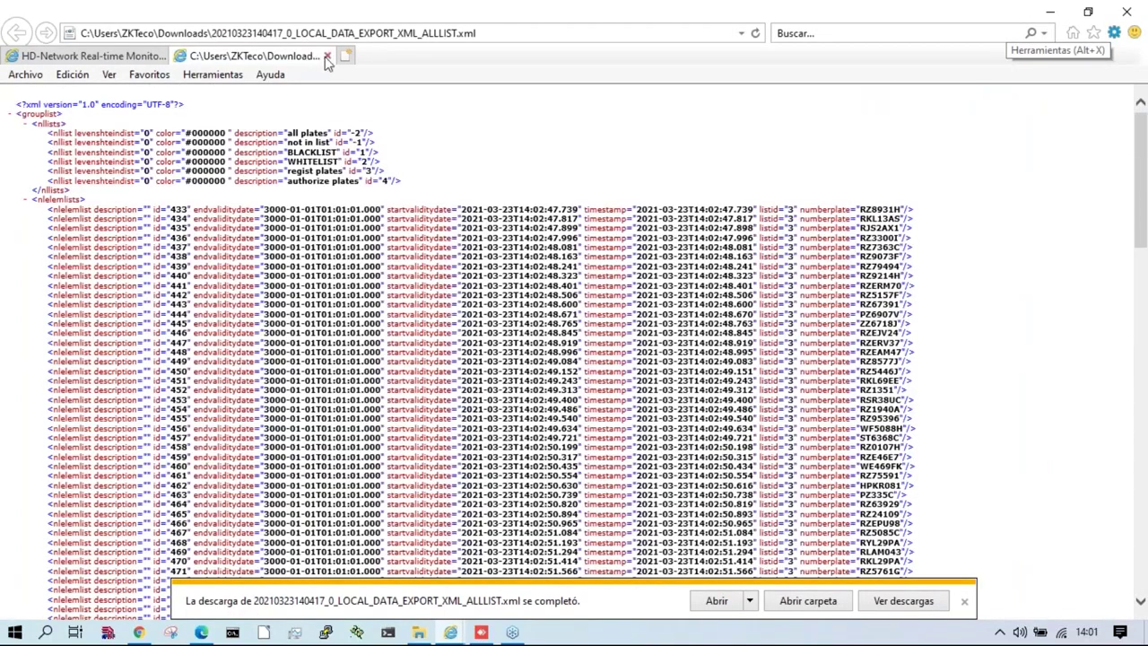
Step: Close the XML view and open the downloaded ALLLIST CSV export from Downloads
{"action": "left_click", "coordinate": [327, 56]}
{"action": "key", "text": "alt+Tab"}
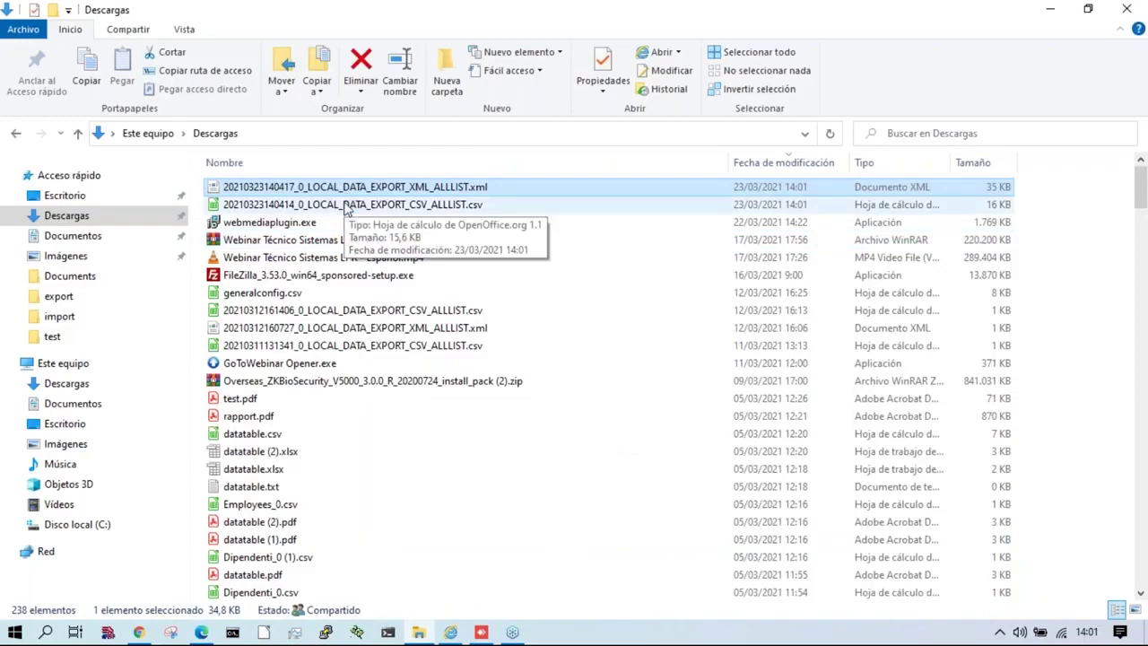
{"action": "left_click", "coordinate": [348, 206]}
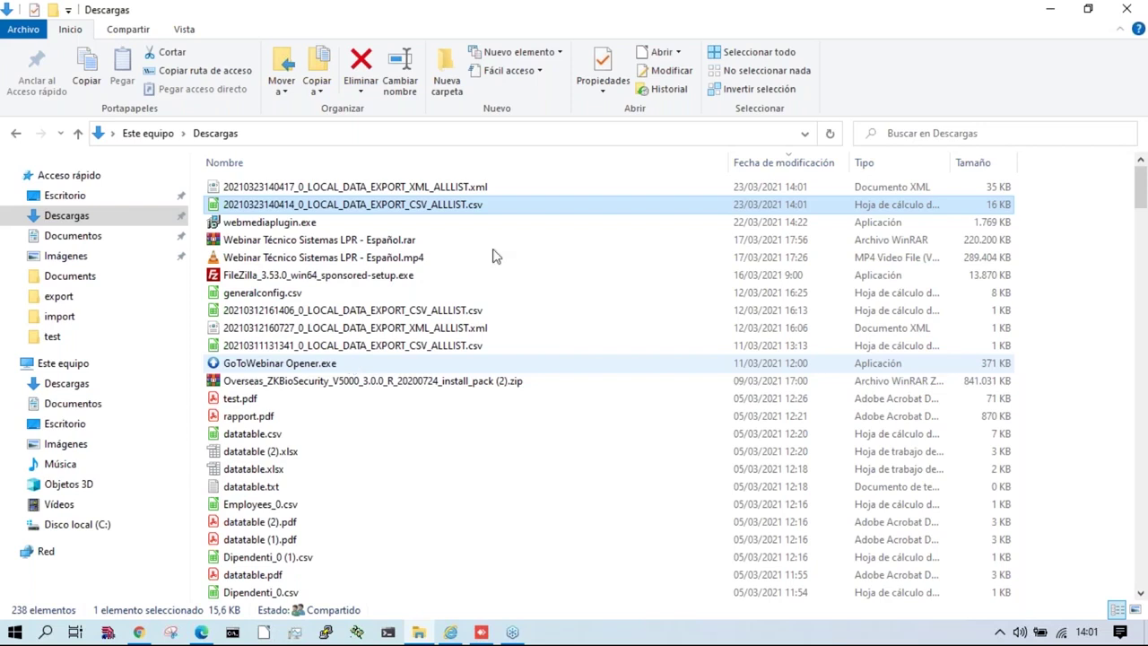
{"action": "double_click", "coordinate": [476, 207]}
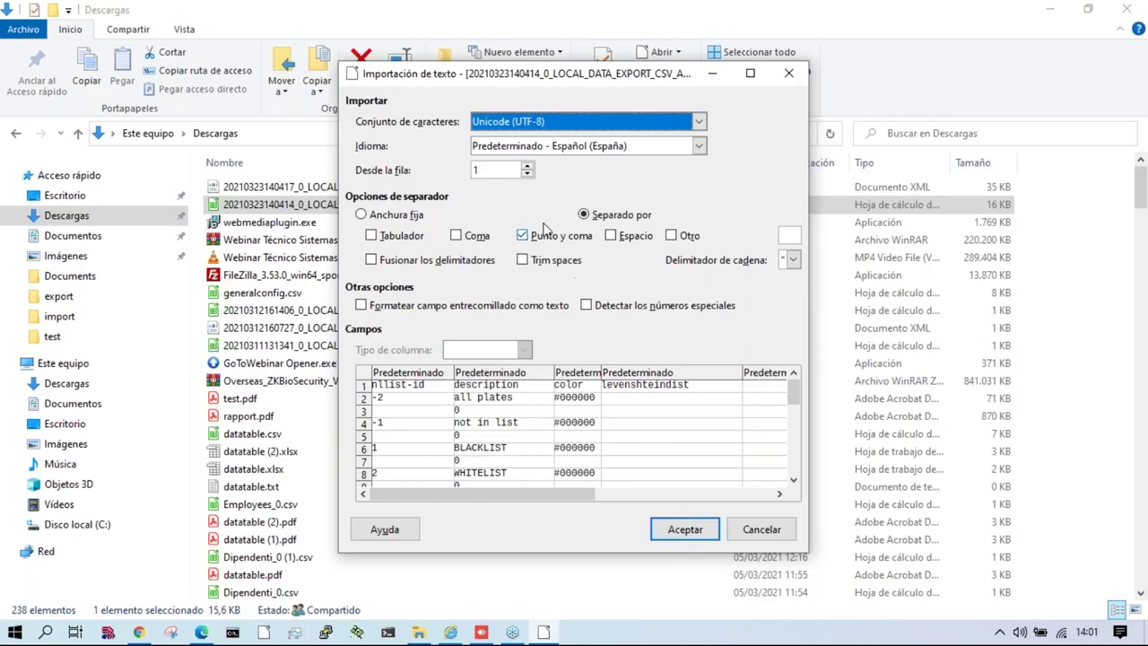
Step: Import the CSV export into Calc using comma and semicolon separators
{"action": "left_click", "coordinate": [689, 529]}
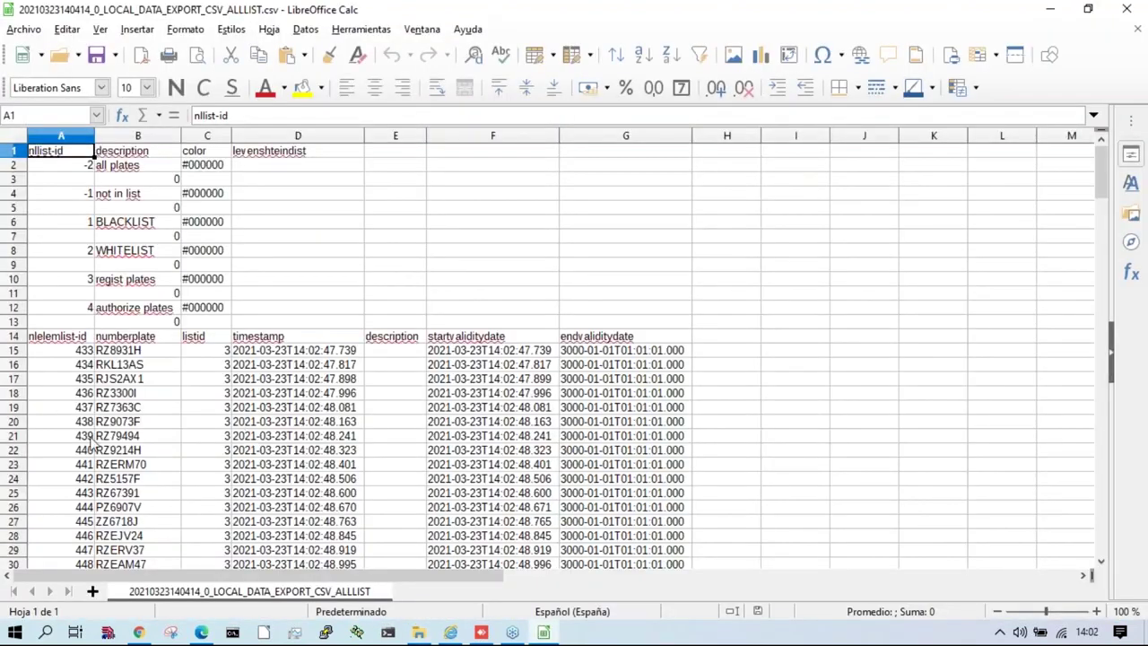
{"action": "scroll", "coordinate": [91, 442], "scroll_direction": "down", "scroll_amount": 5}
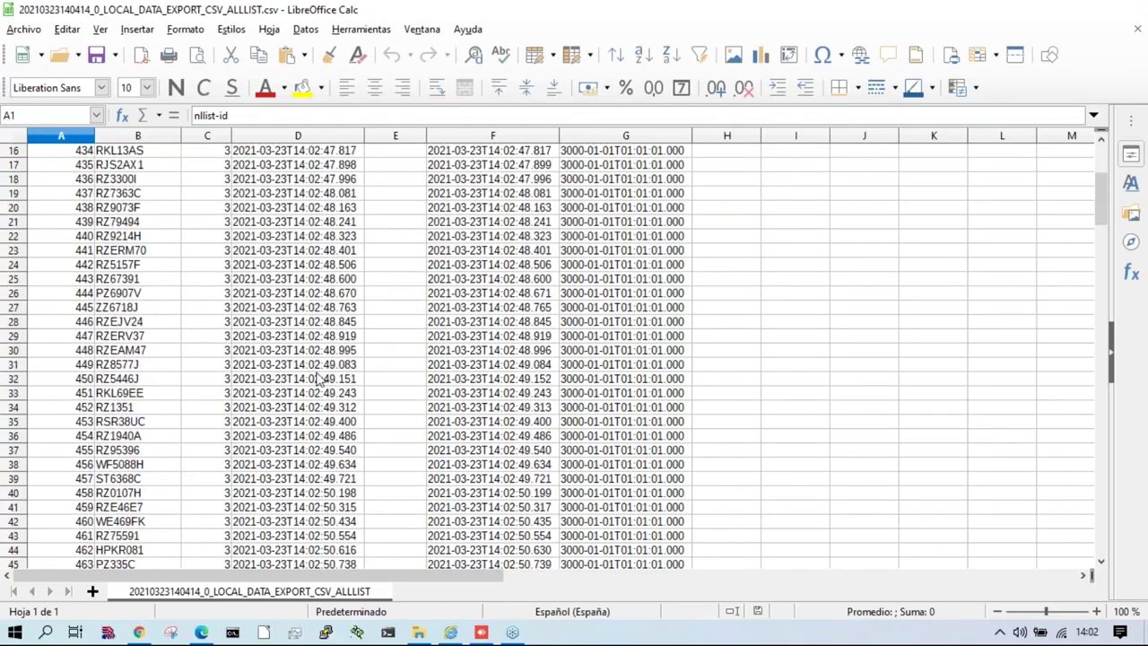
{"action": "key", "text": "alt+Tab"}
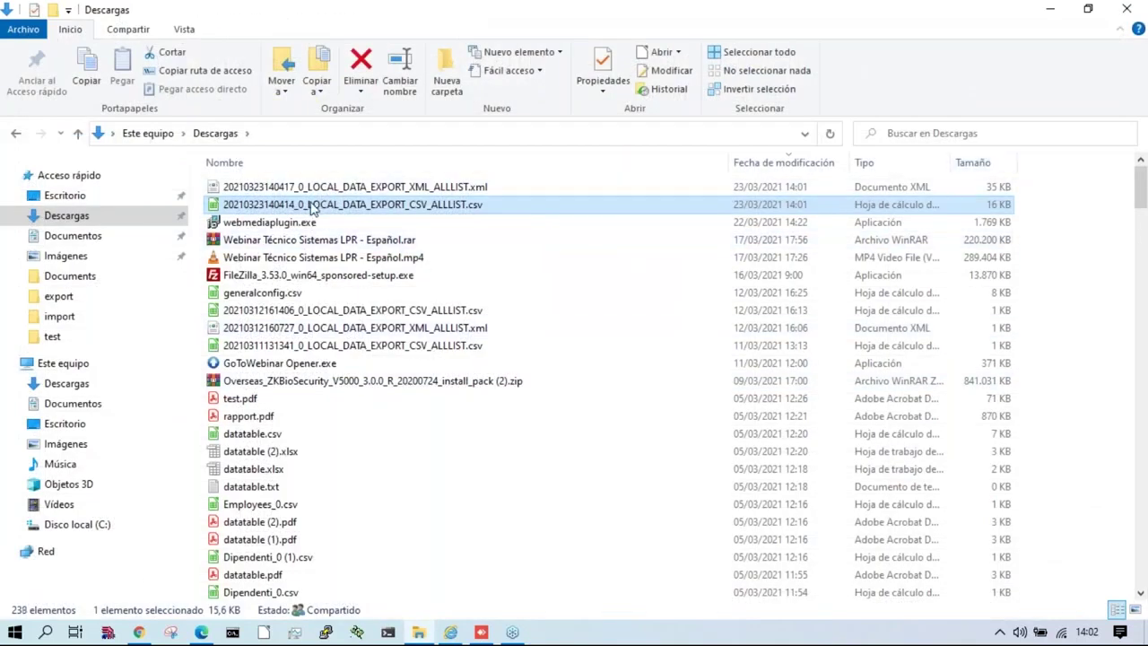
{"action": "double_click", "coordinate": [312, 208]}
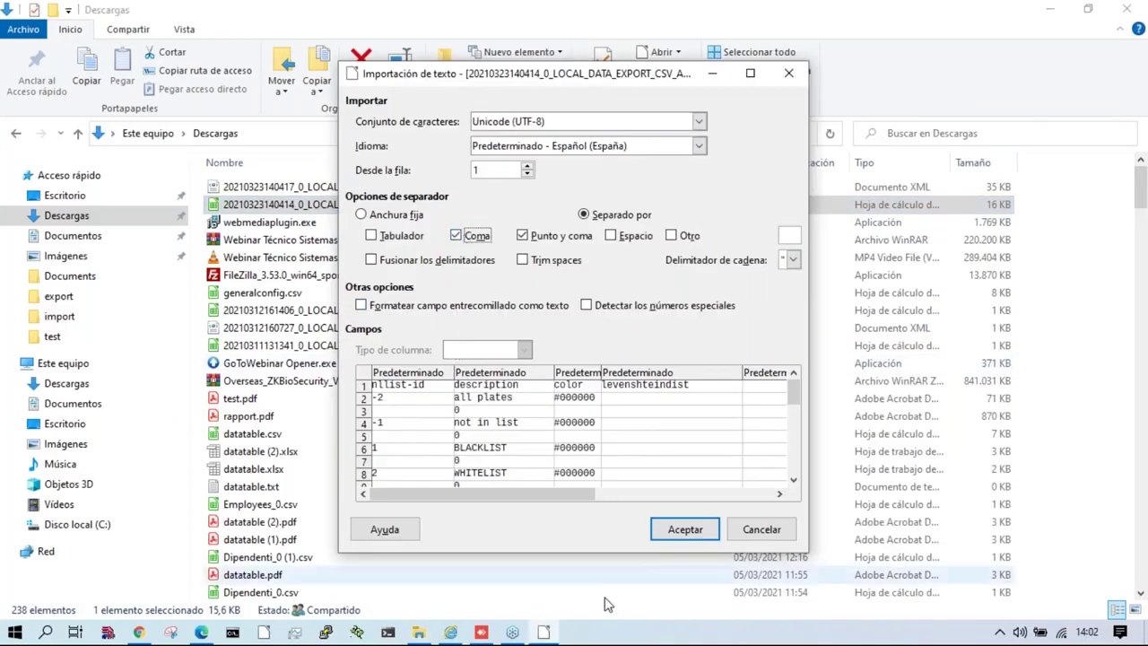
{"action": "left_click", "coordinate": [679, 528]}
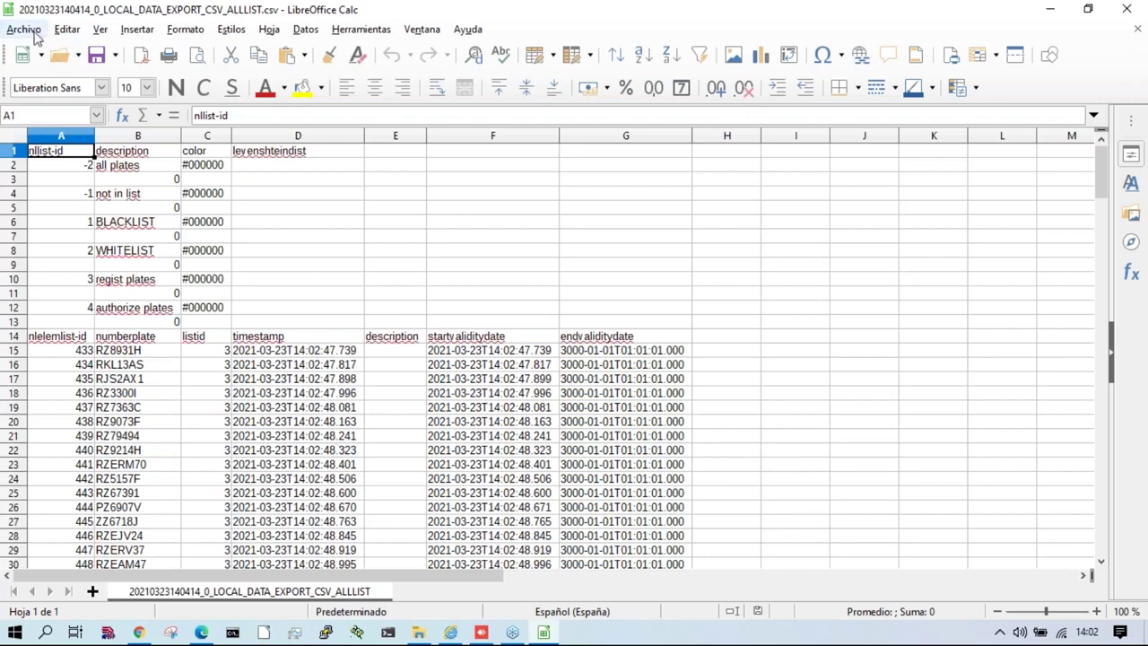
{"action": "left_click", "coordinate": [23, 29]}
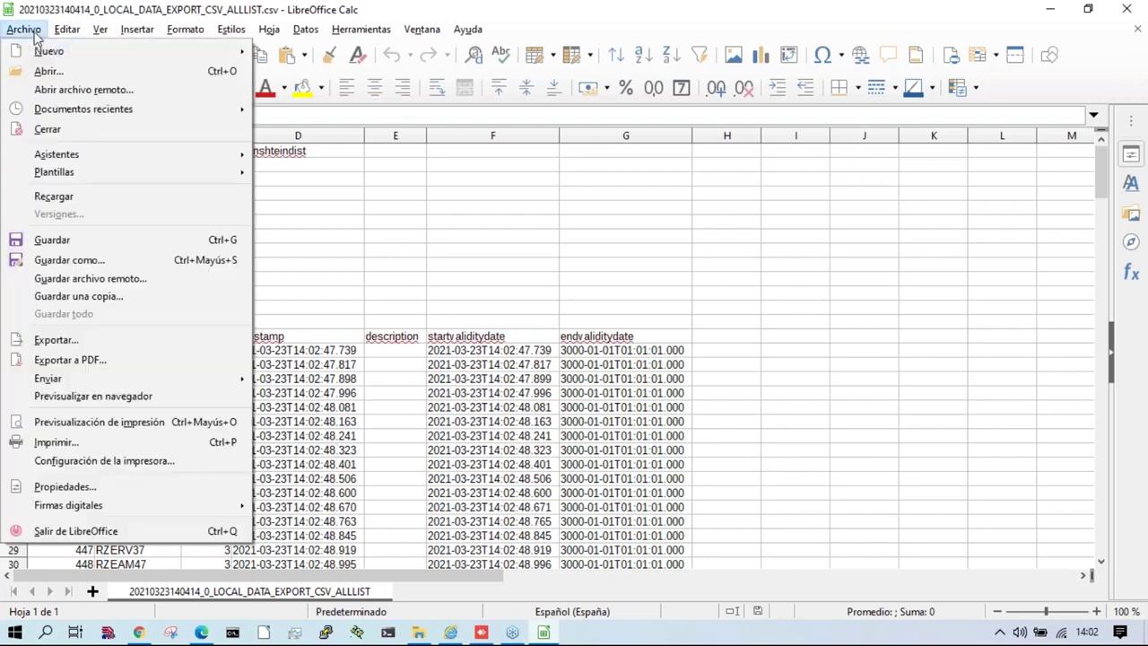
{"action": "left_click", "coordinate": [72, 260]}
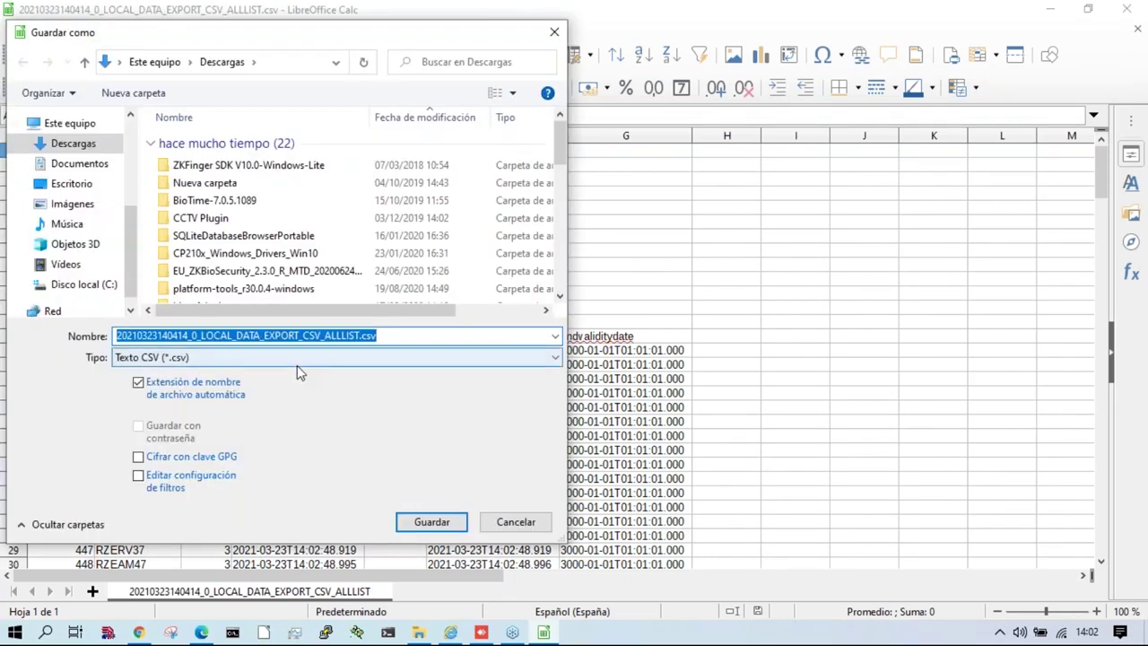
{"action": "key", "text": "Home"}
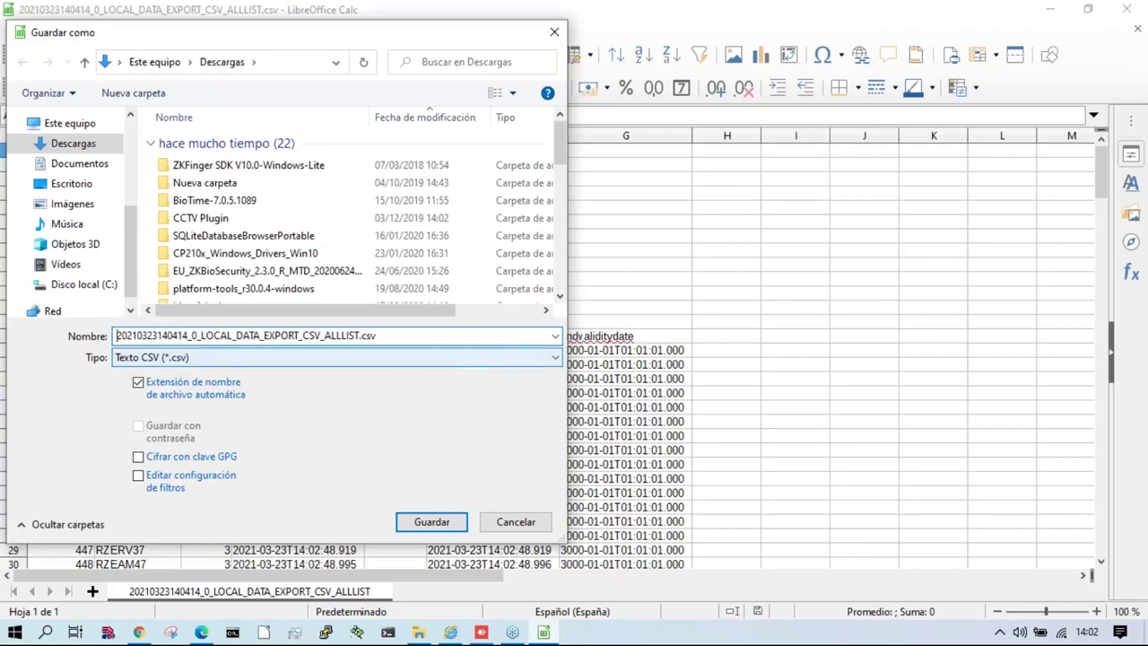
{"action": "type", "text": "00_"}
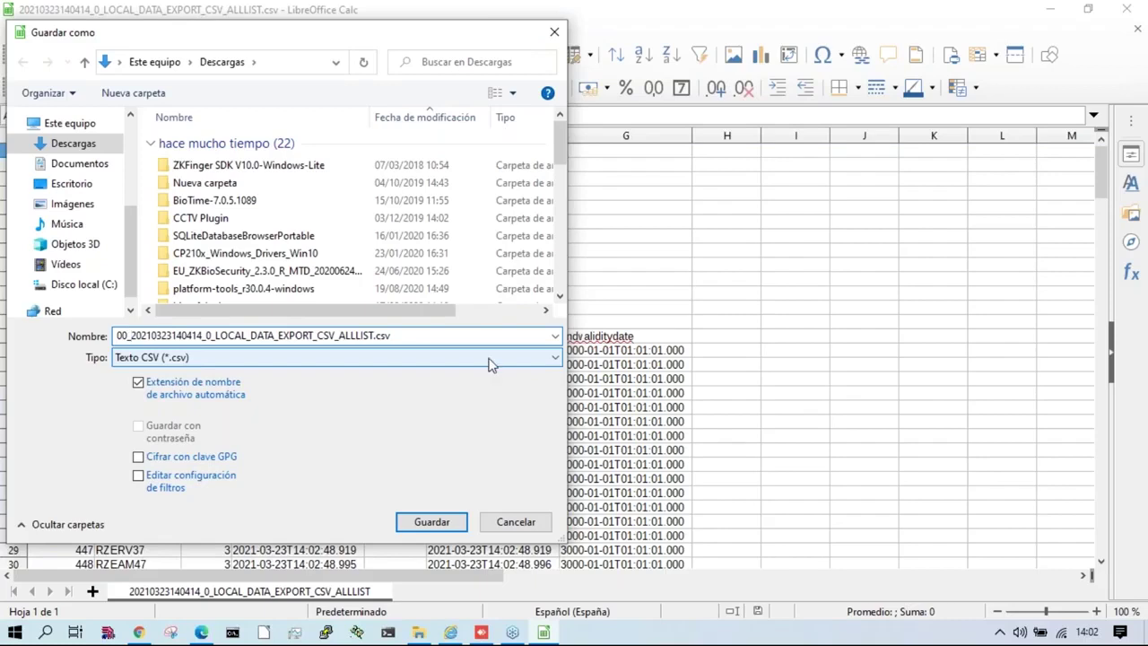
{"action": "left_click", "coordinate": [432, 522]}
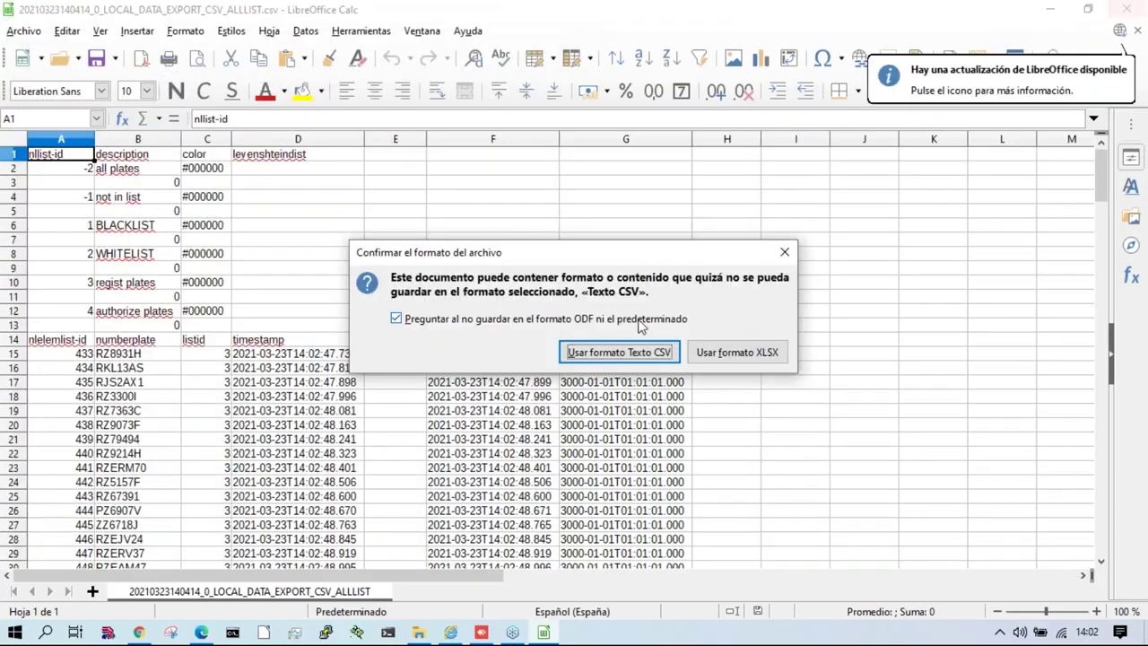
{"action": "left_click", "coordinate": [627, 358]}
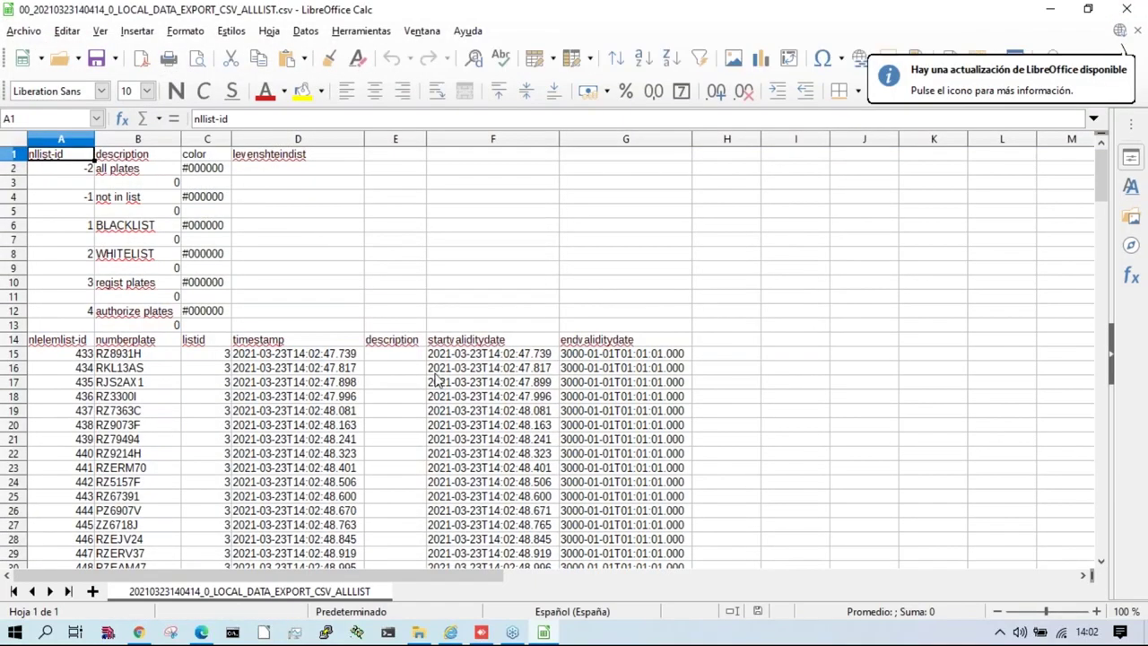